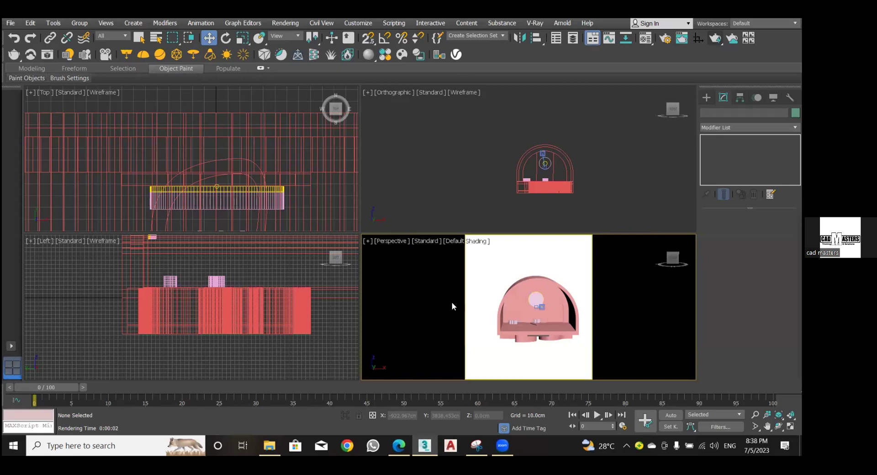
View the scene through VRayCam001 in the perspective viewport and return that viewport to the Perspective view.
click(393, 241)
mouse_move(412, 251)
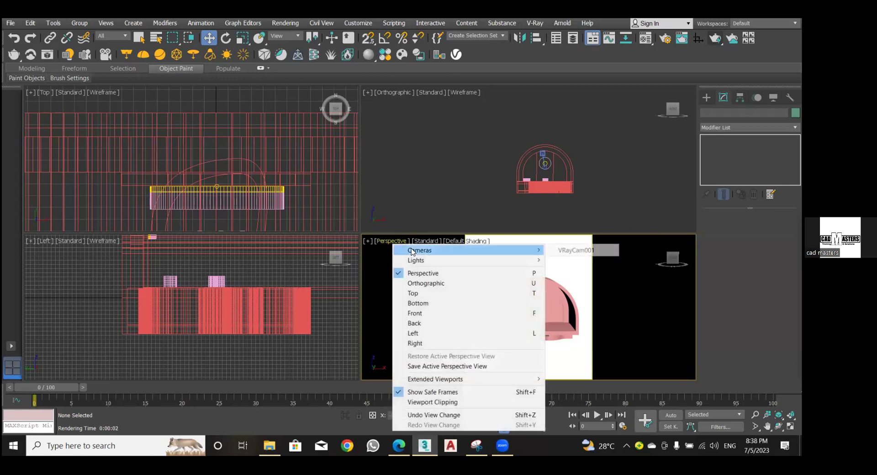
click(565, 250)
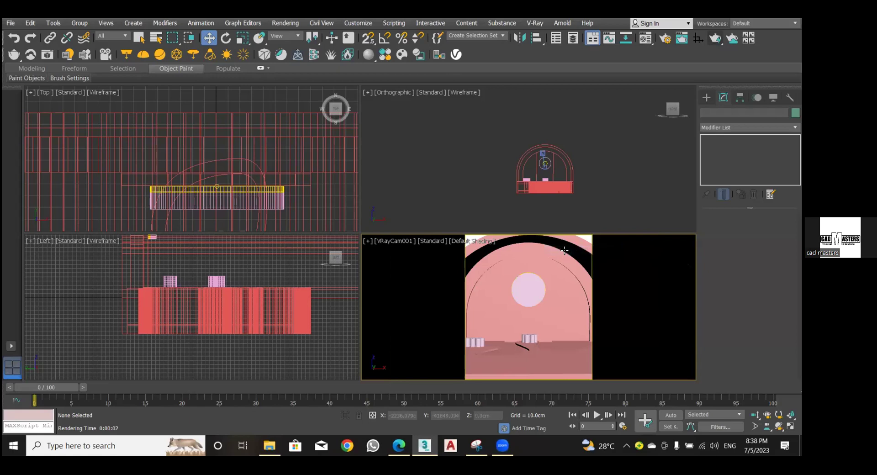
click(398, 239)
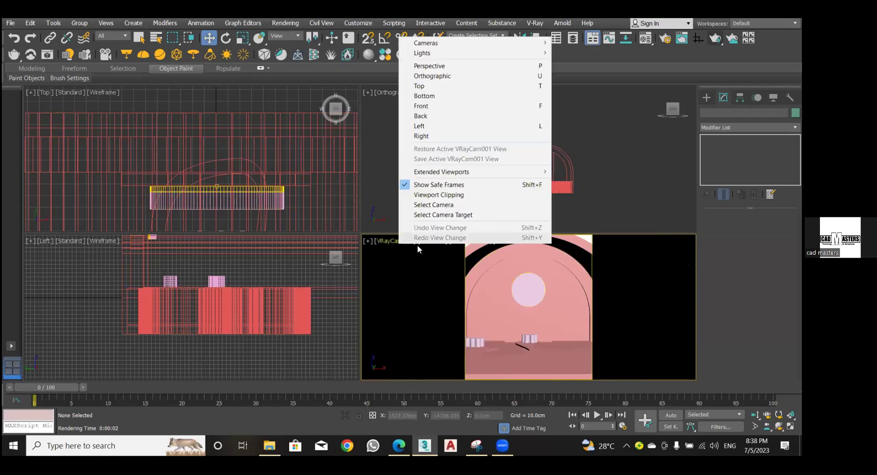
click(480, 66)
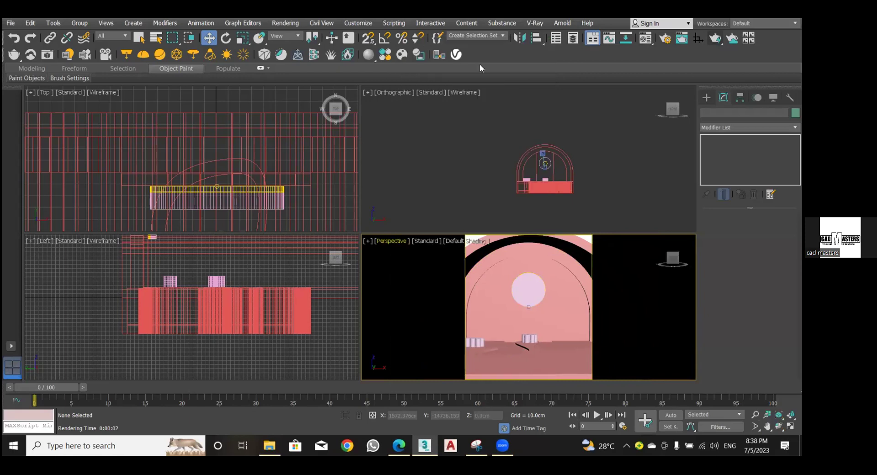
scroll(538, 281, down, 5)
scroll(537, 282, down, 5)
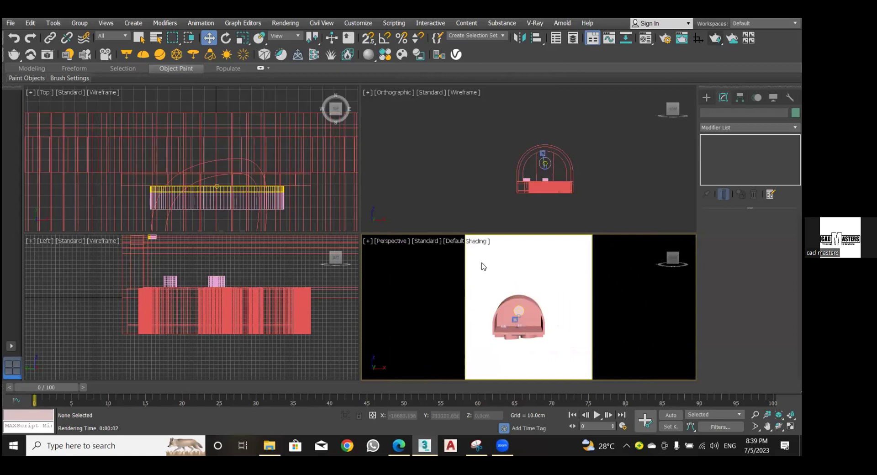
Set the perspective viewport's background to Gradient Color.
click(99, 23)
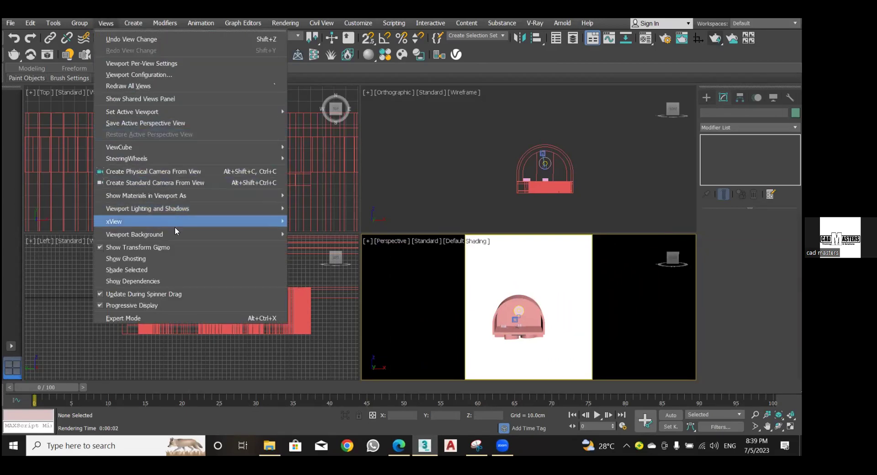
mouse_move(179, 235)
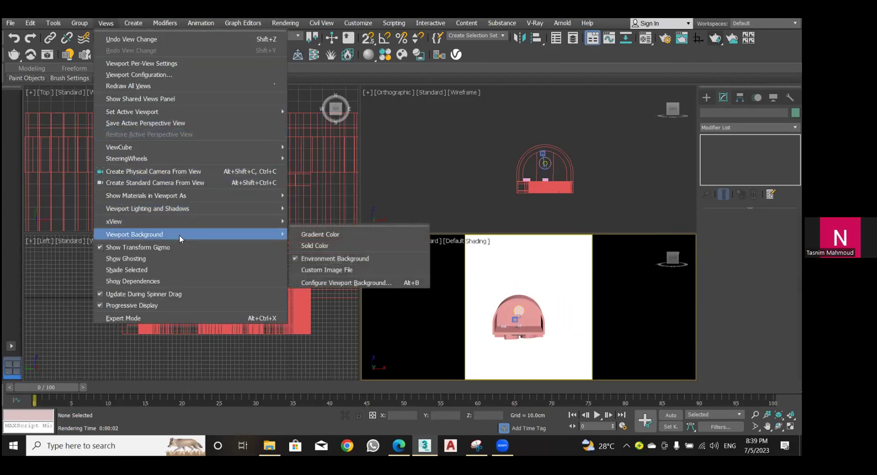
click(309, 234)
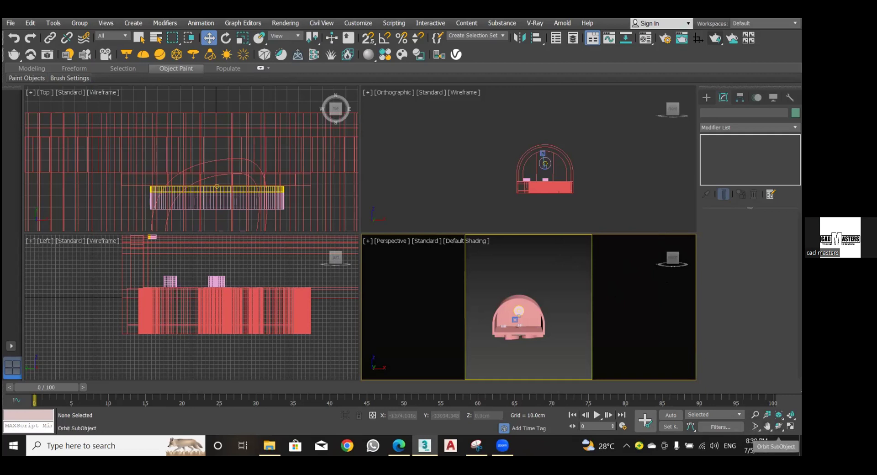
Hide all lights and cameras in the scene by category.
click(778, 426)
drag(547, 304, 457, 303)
scroll(531, 322, up, 3)
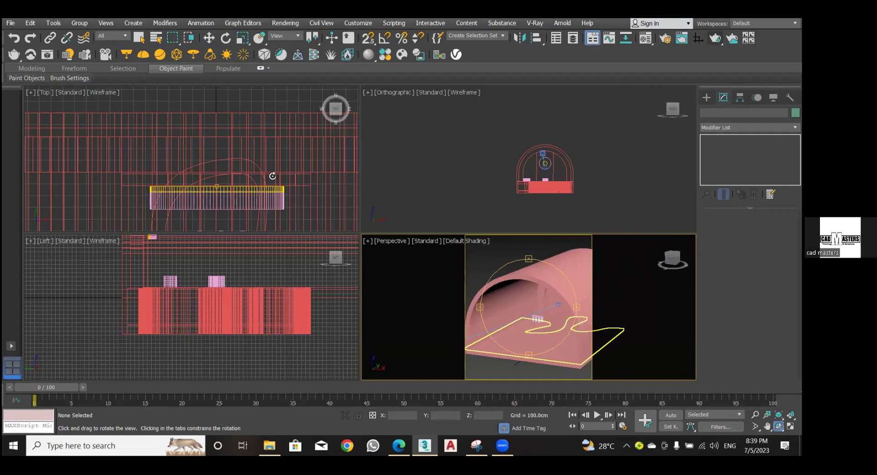
scroll(258, 155, down, 4)
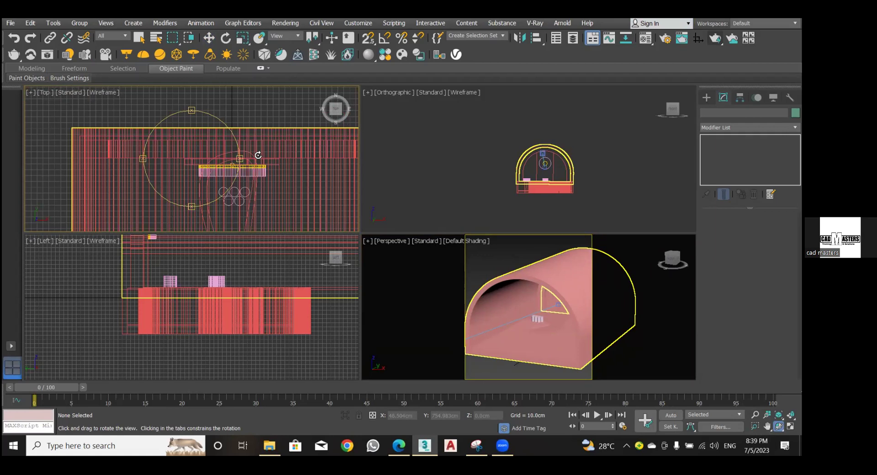
key(w)
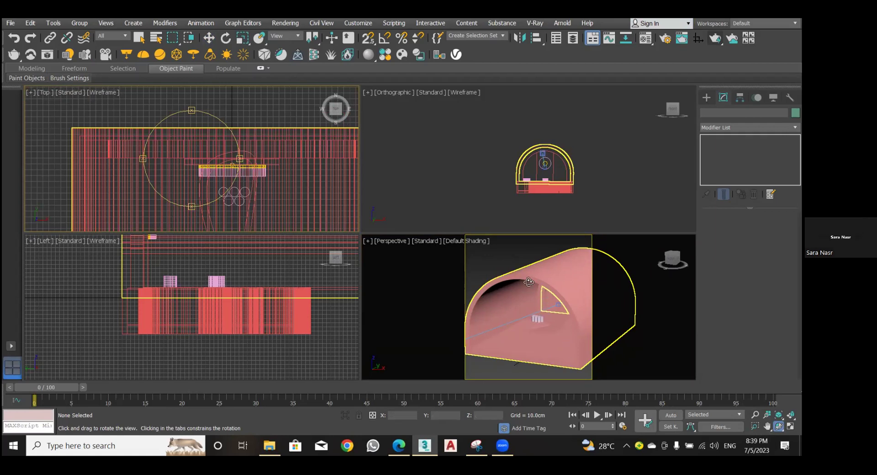
click(523, 266)
click(534, 341)
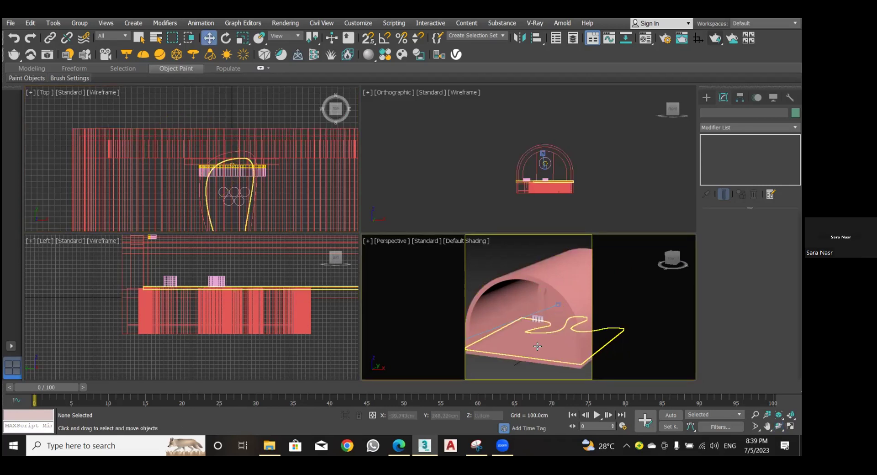
click(773, 97)
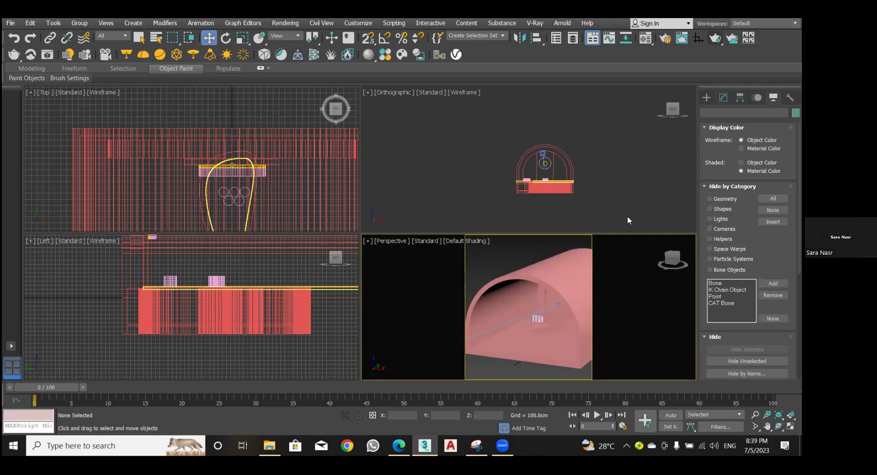
click(561, 283)
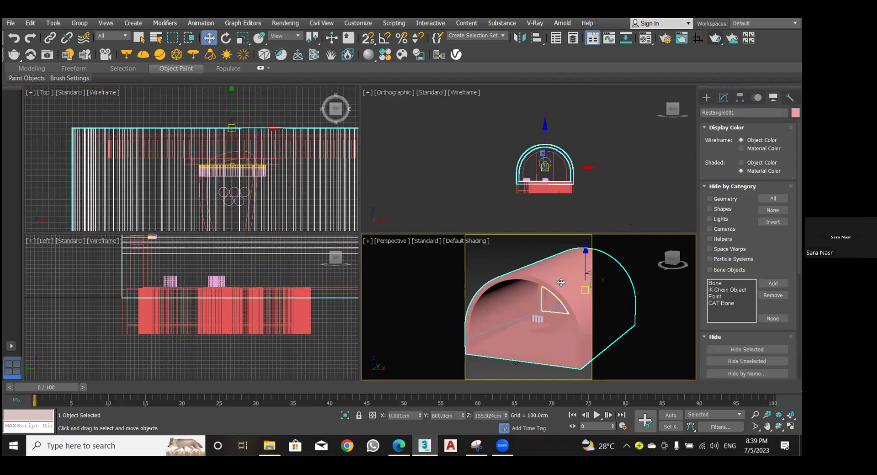
click(709, 219)
click(710, 229)
Select the tunnel shell and its floor at their open front end in the top view and apply an Edit Mesh modifier to both.
scroll(182, 175, down, 4)
scroll(182, 175, down, 2)
middle_drag(182, 172, 193, 103)
scroll(193, 102, down, 2)
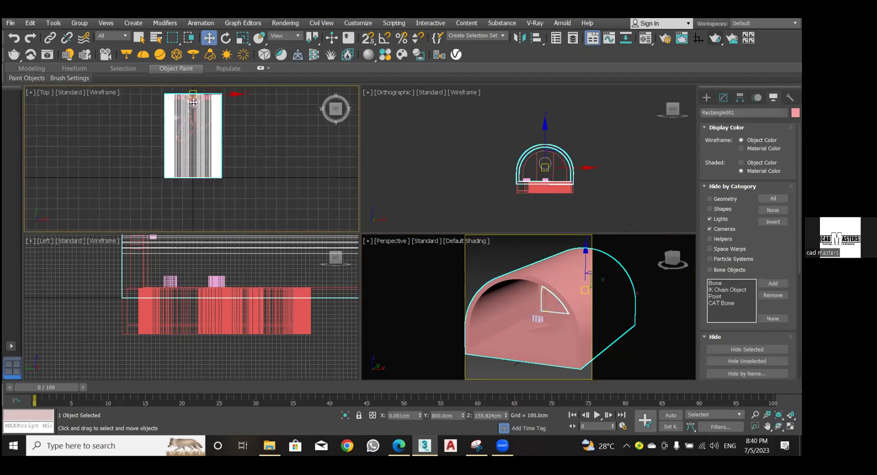
click(251, 130)
drag(252, 165, 90, 215)
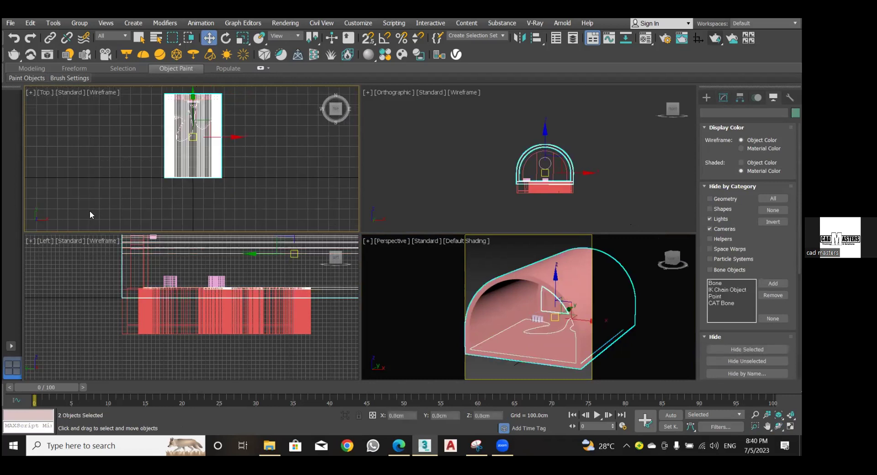
click(723, 98)
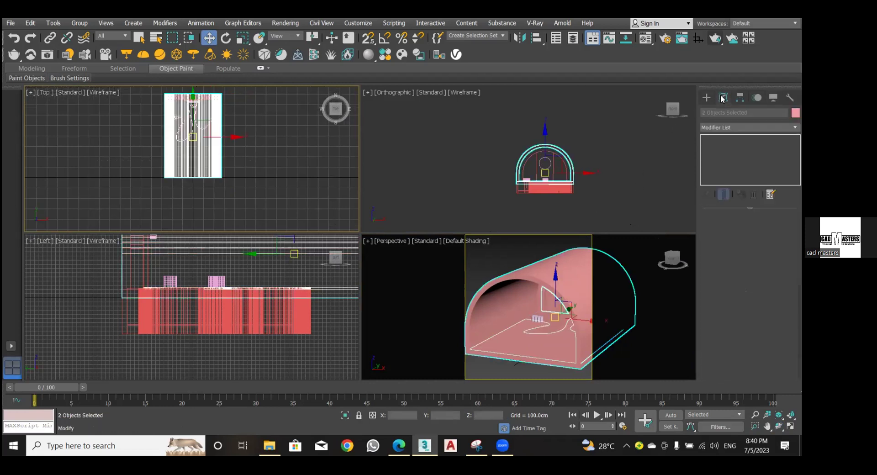
click(749, 128)
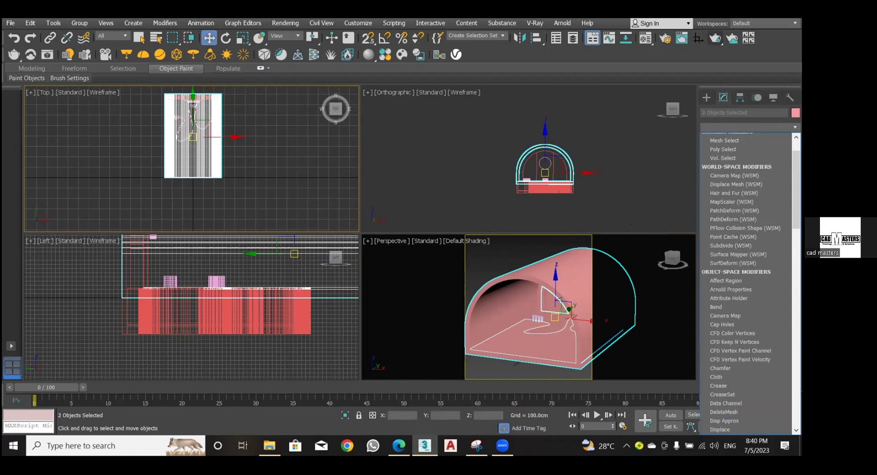
key(e)
key(Return)
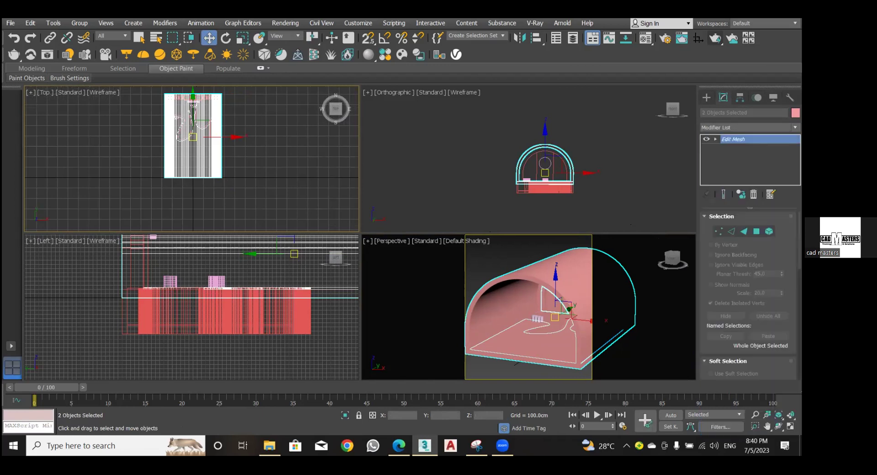
Move the vertices at the tunnel's front end far forward along Y to lengthen the tunnel, and leave vertex editing.
click(716, 139)
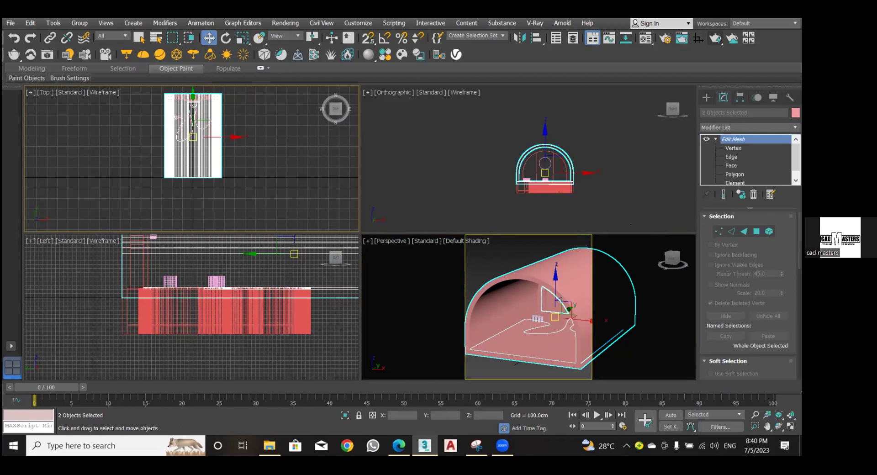
click(719, 148)
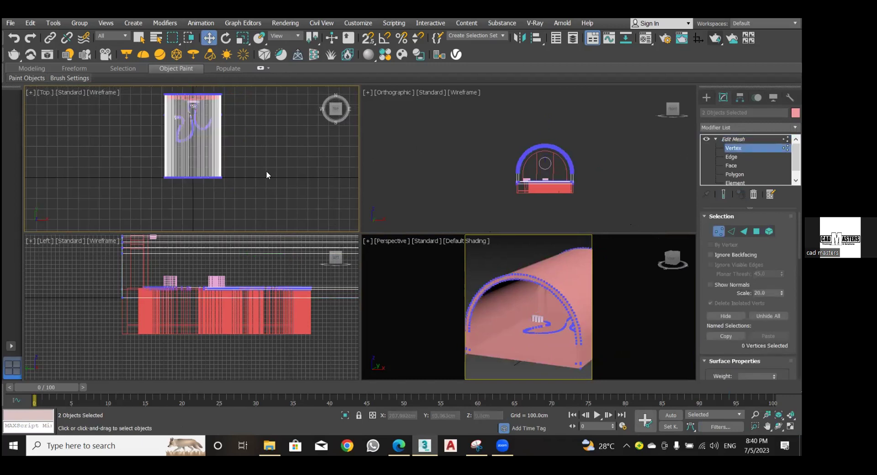
drag(231, 168, 105, 226)
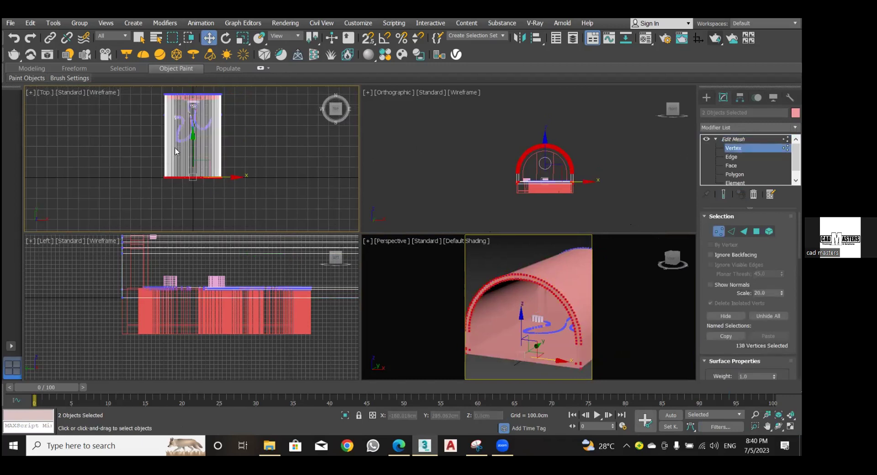
right_click(189, 133)
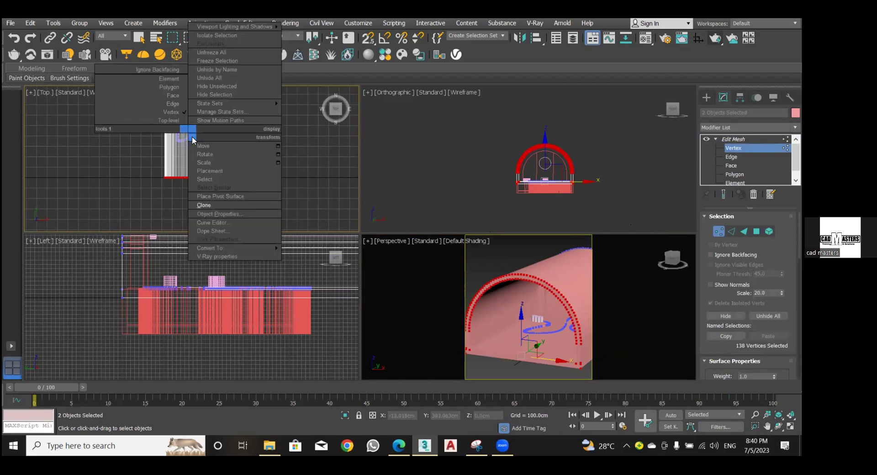
click(204, 146)
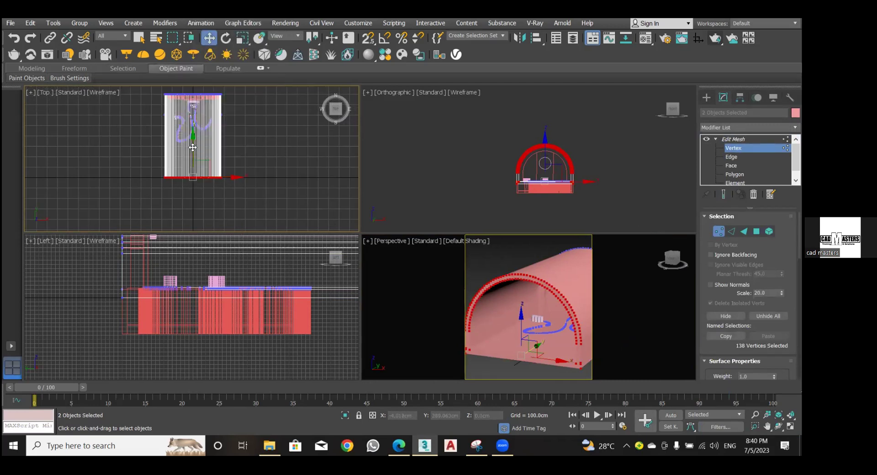
drag(193, 148, 193, 283)
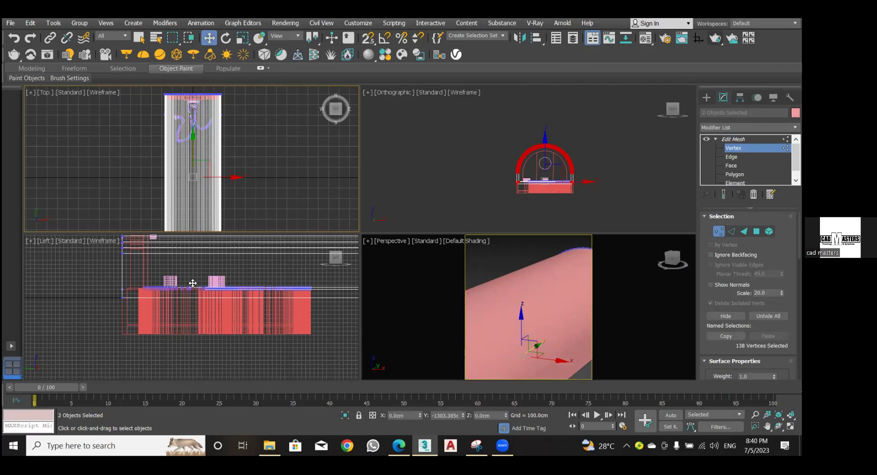
scroll(224, 202, down, 3)
middle_drag(224, 201, 216, 139)
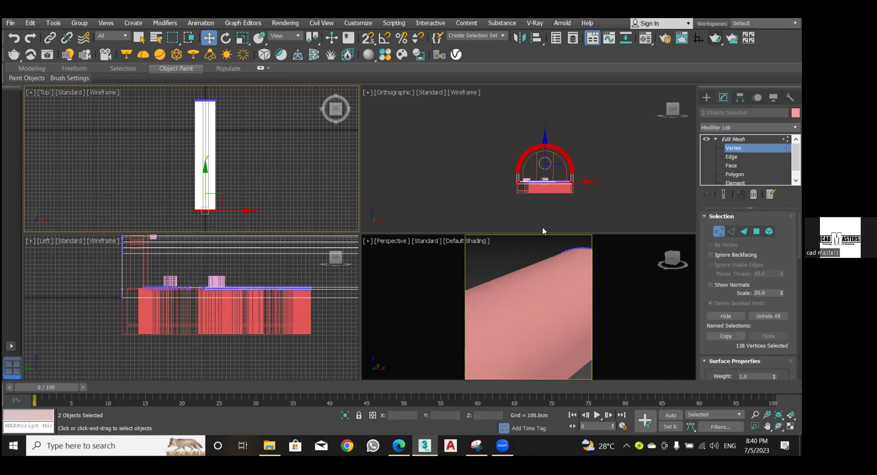
click(707, 97)
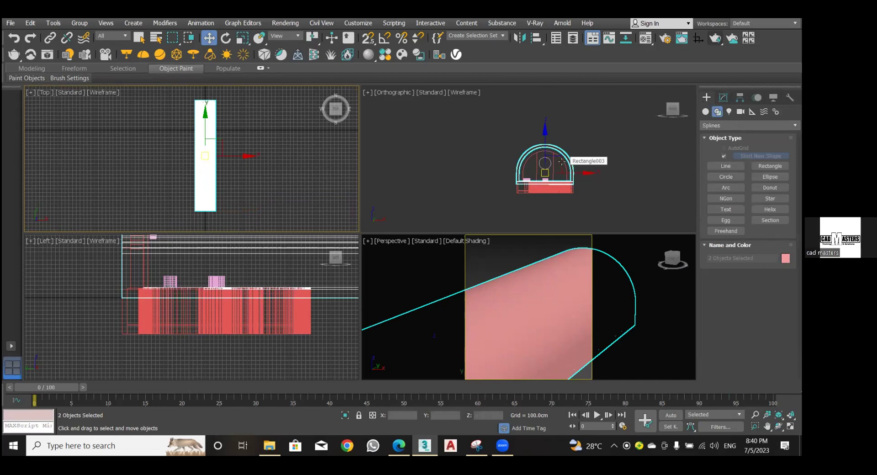
Copy the arched end wall Rectangle002 along the tunnel to just inside its front end, at about Y -2116 cm.
scroll(190, 297, down, 5)
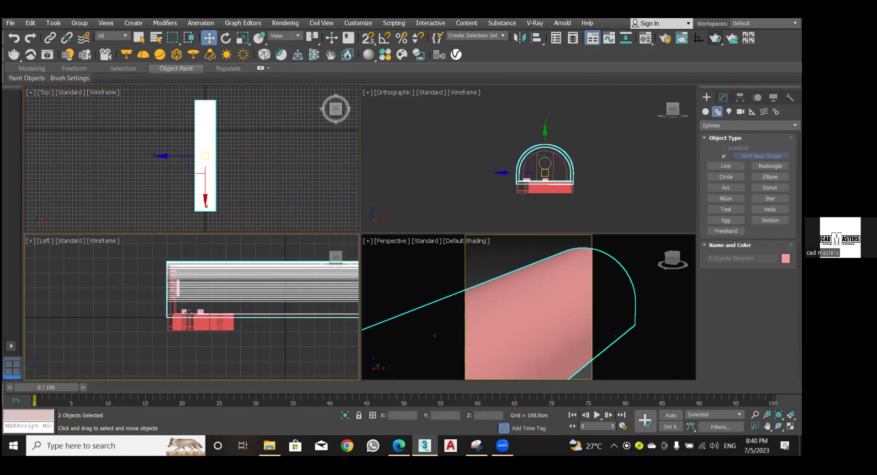
scroll(188, 311, up, 5)
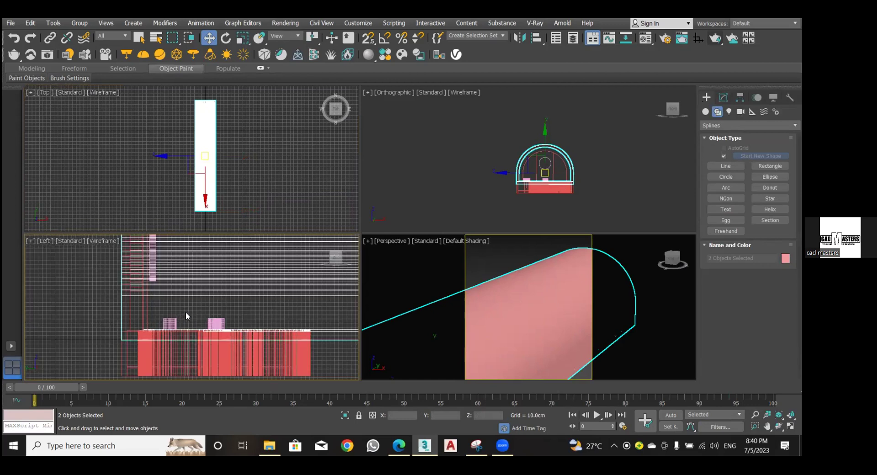
click(129, 312)
scroll(165, 303, down, 2)
scroll(113, 313, down, 4)
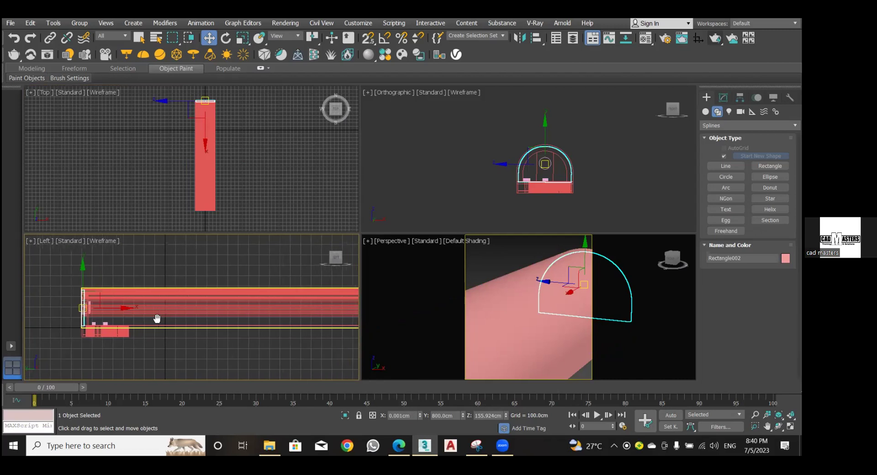
middle_drag(151, 318, 105, 318)
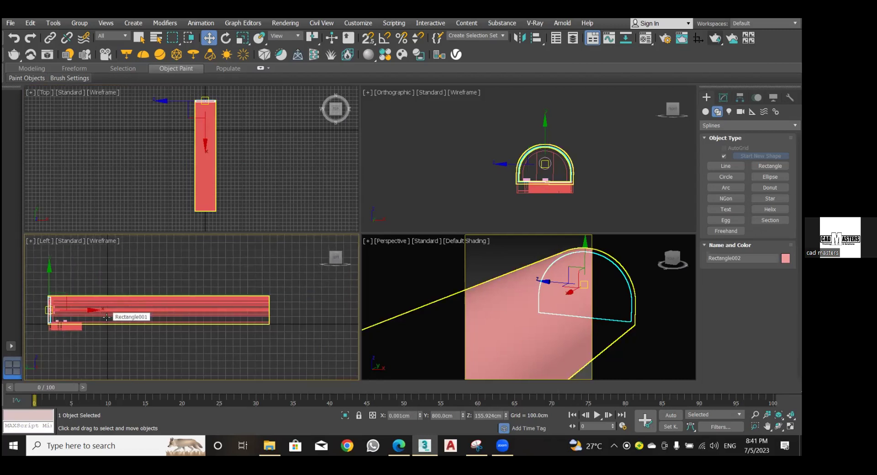
click(87, 315)
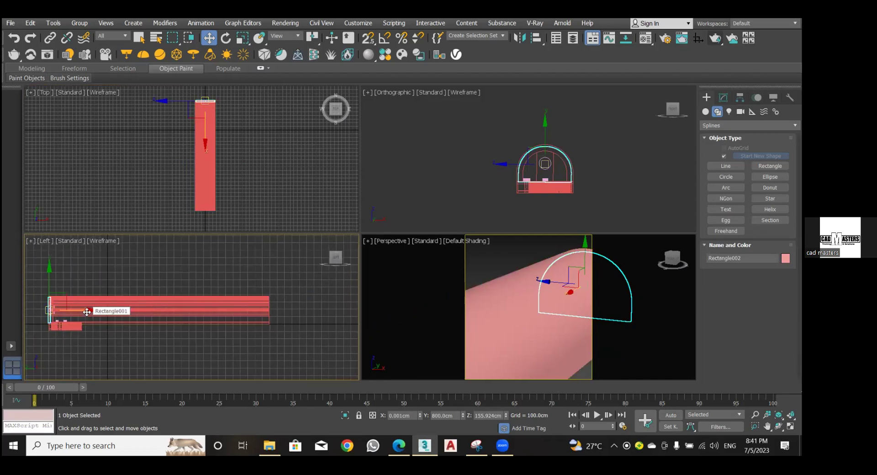
drag(106, 311, 302, 329)
click(405, 268)
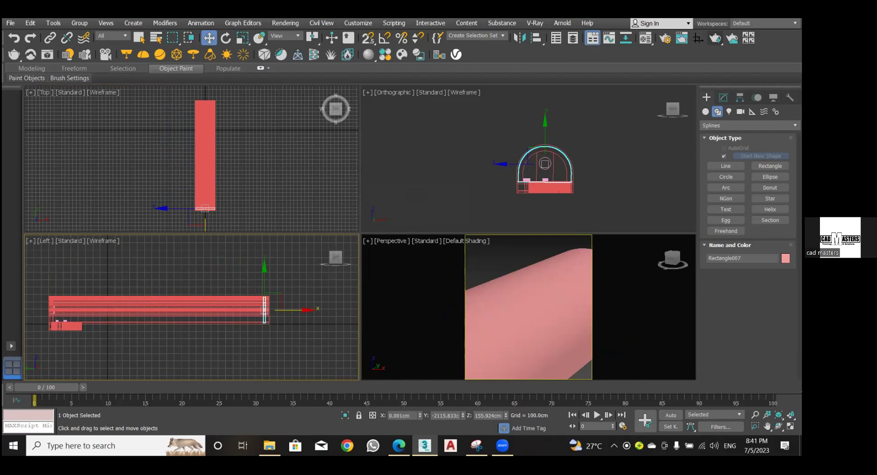
Clear the selection and switch the perspective viewport to the VRayCam001 camera view.
click(502, 260)
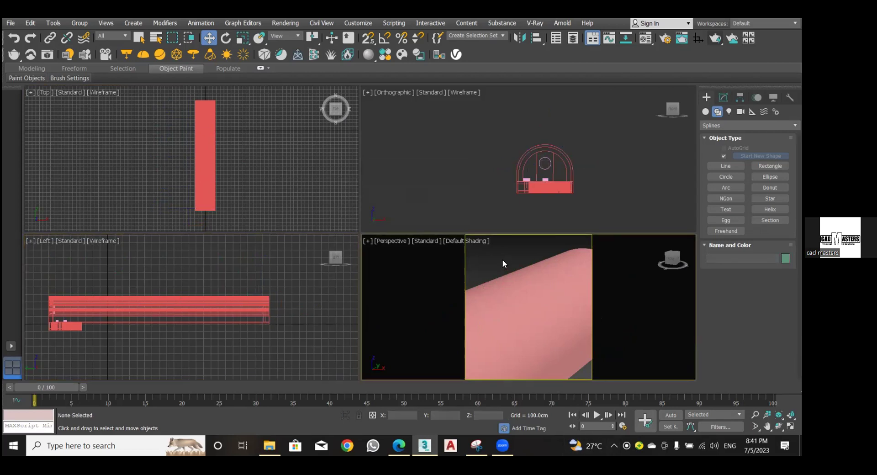
key(c)
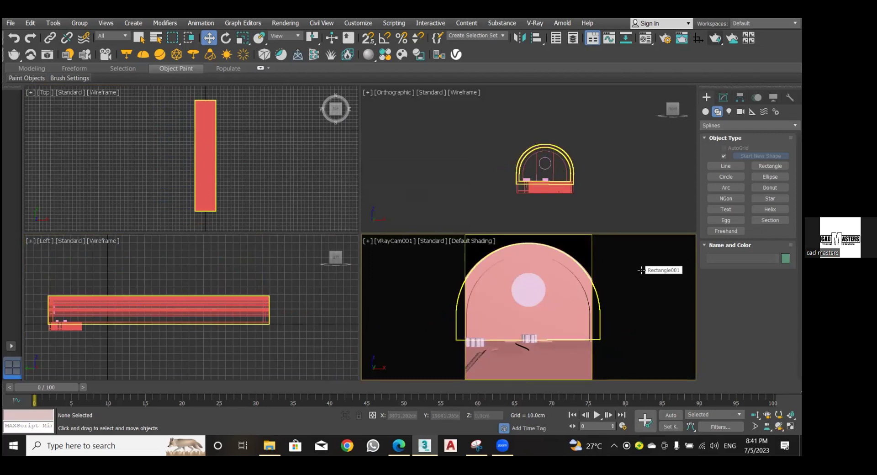
Render the VRayCam001 camera view in production quality, check the image and close the frame buffer.
right_click(650, 242)
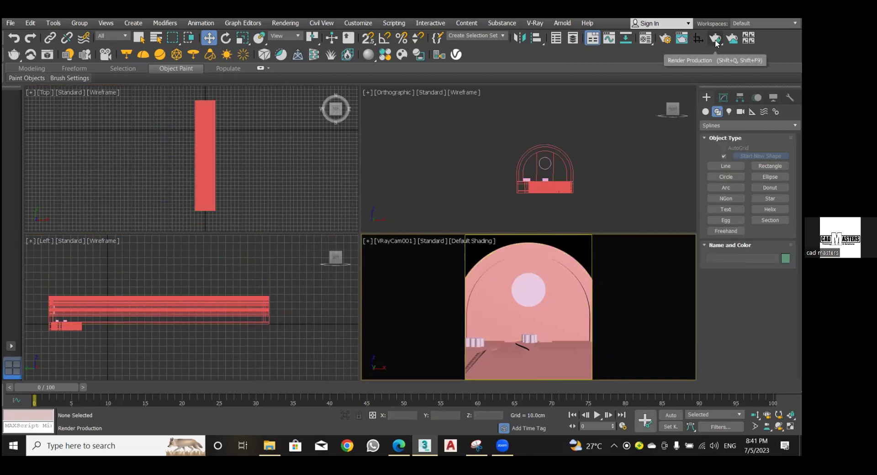
click(716, 42)
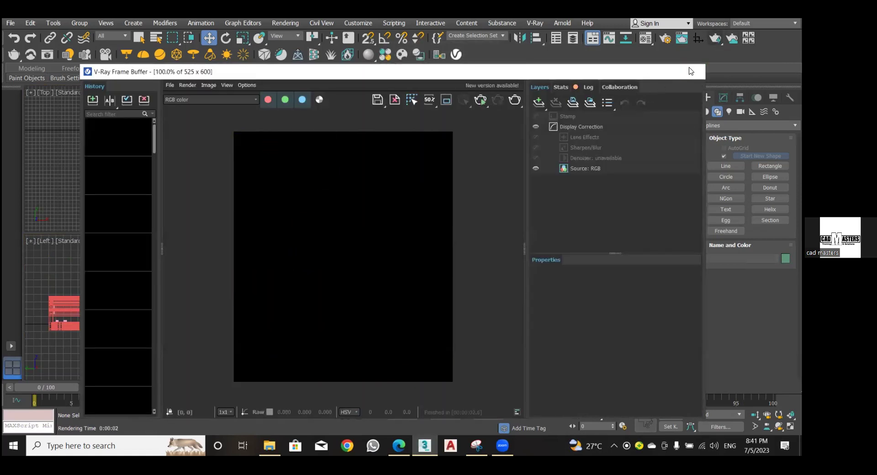
click(692, 71)
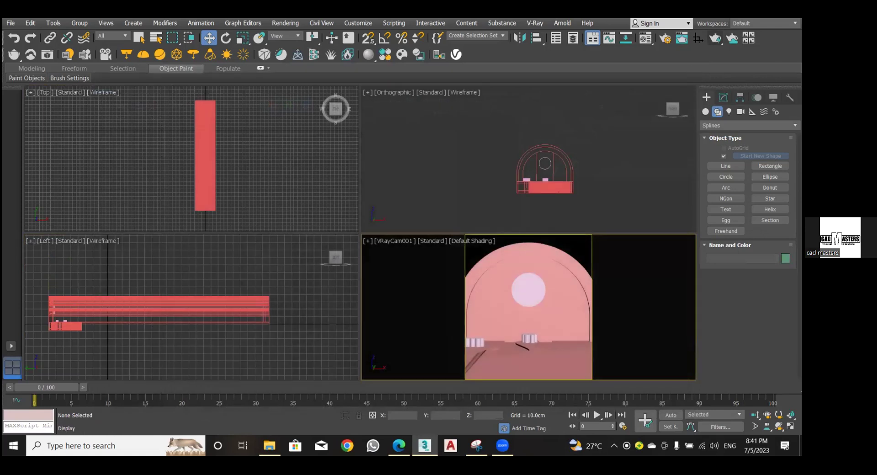
Unhide the lights and cameras categories in the scene.
click(773, 97)
click(720, 219)
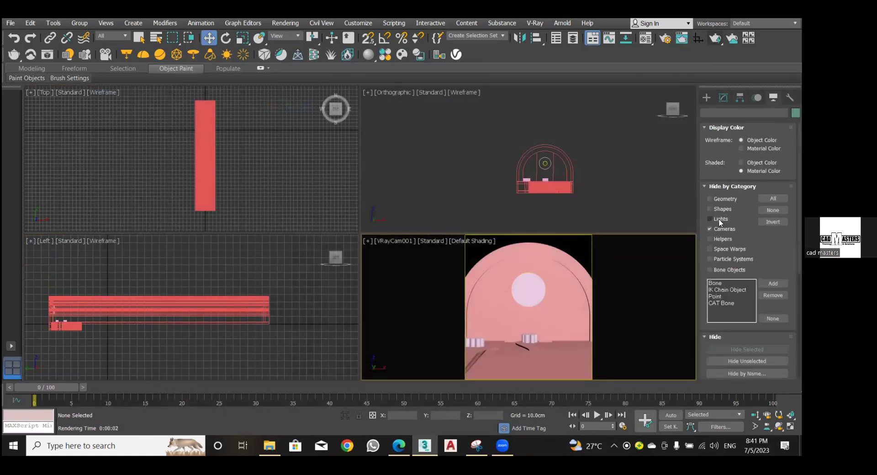
click(710, 228)
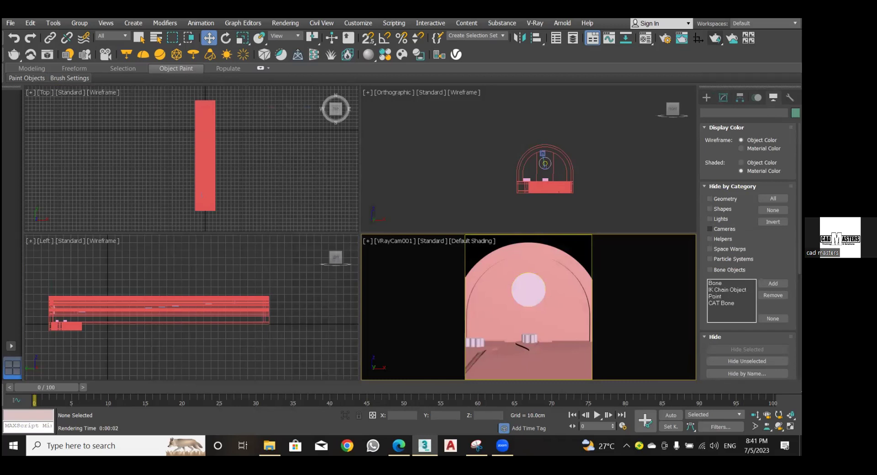
Select the round mesh light VRayLight001 on the end wall and examine its settings and its position behind the disc.
scroll(544, 167, up, 5)
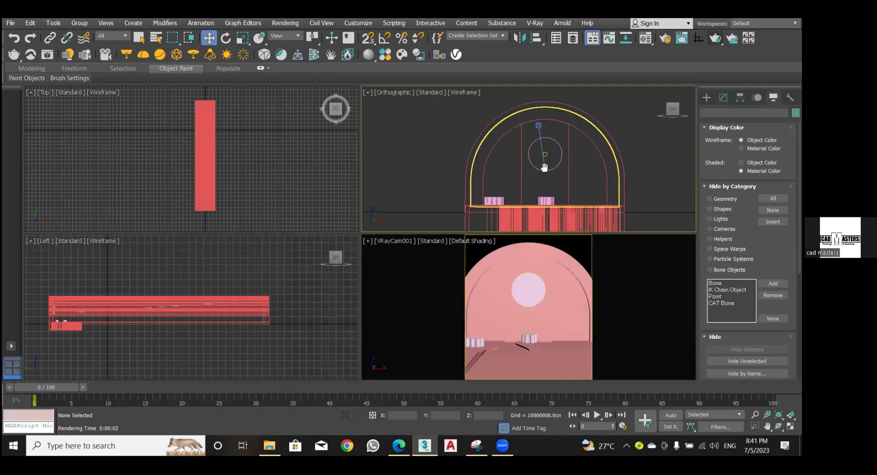
scroll(581, 159, up, 3)
middle_drag(581, 159, 581, 163)
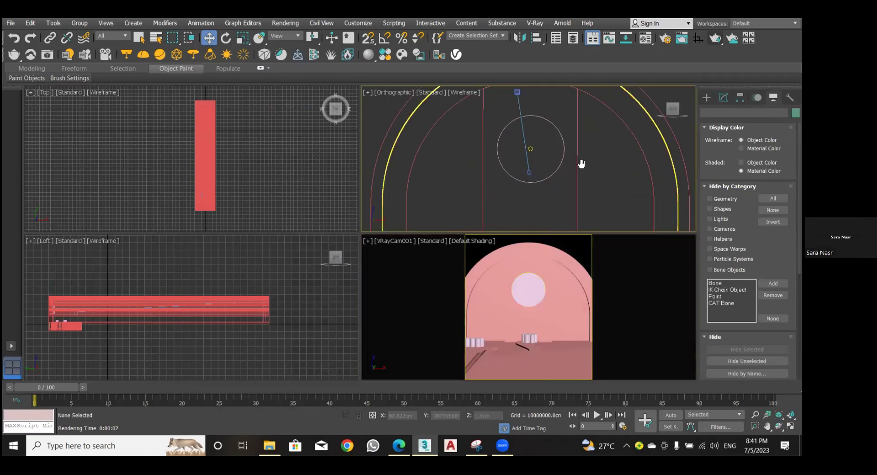
click(528, 156)
click(723, 98)
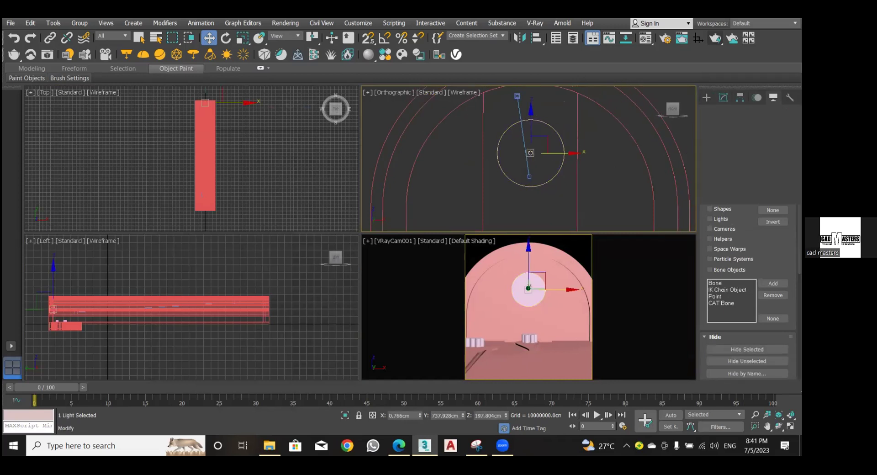
scroll(227, 103, up, 5)
middle_drag(215, 159, 213, 196)
scroll(221, 188, up, 5)
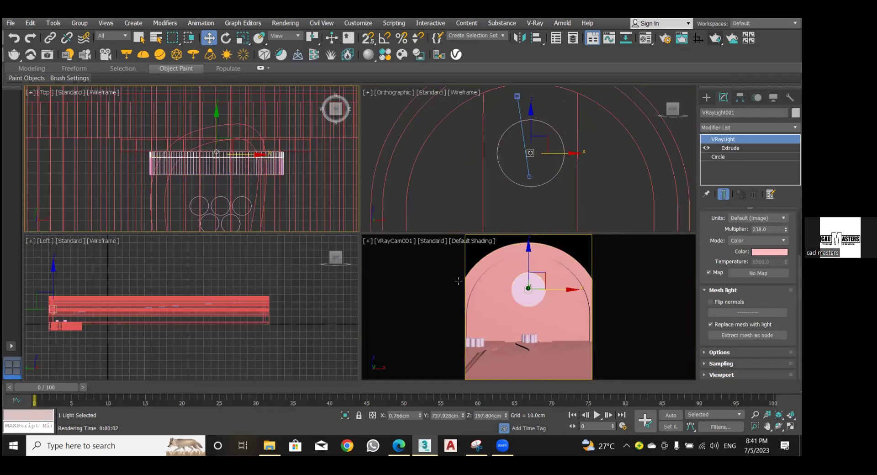
Move the disc Circle001 away from the end wall along Y to about 724.6 cm.
click(225, 172)
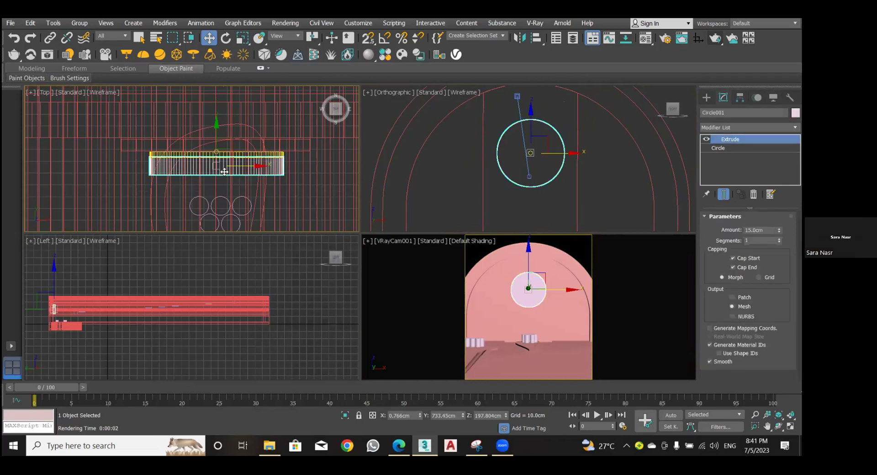
click(227, 153)
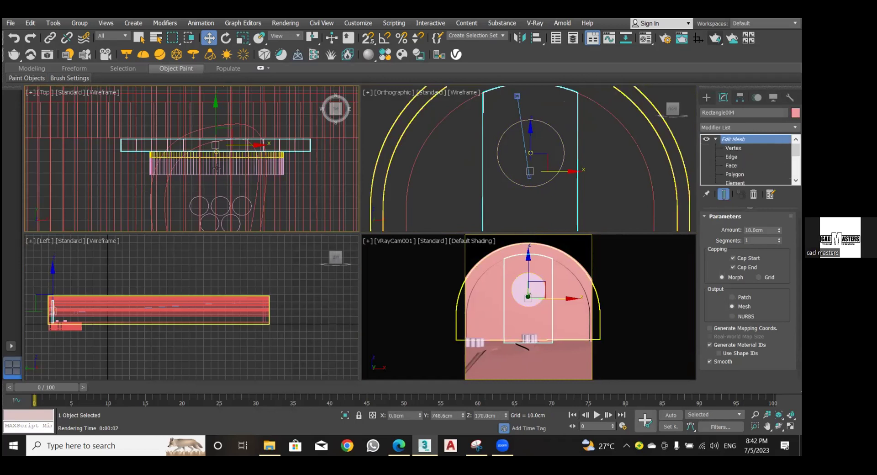
click(218, 168)
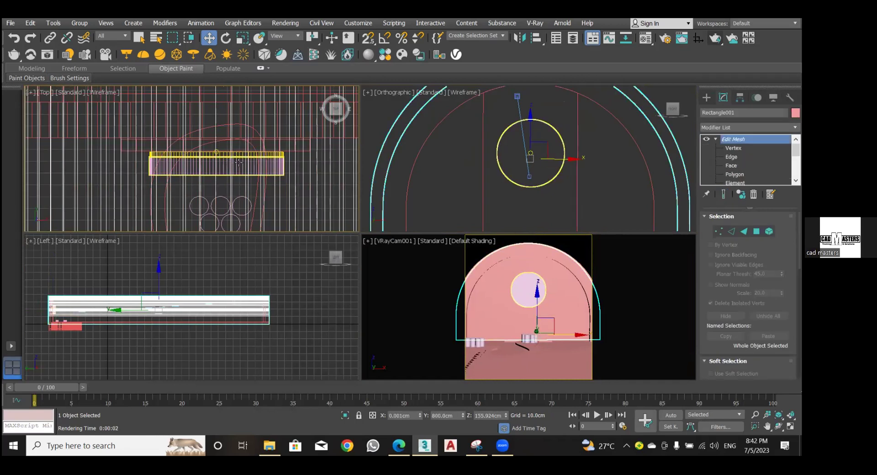
click(233, 156)
drag(216, 138, 216, 147)
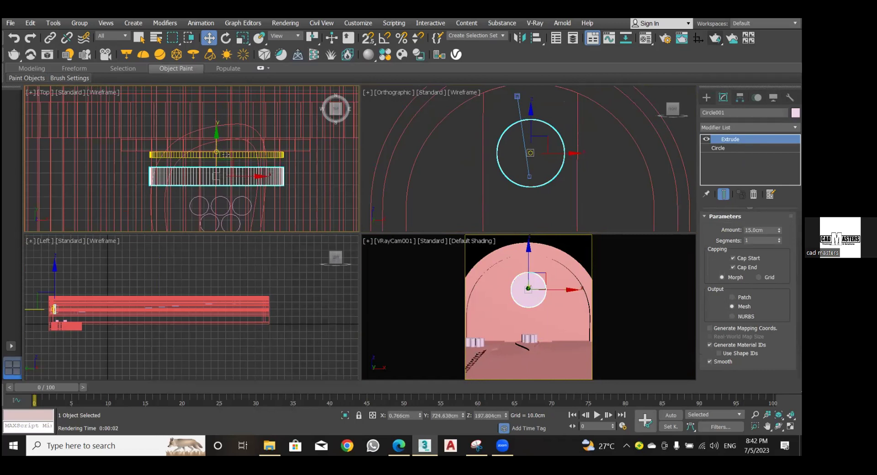
Move VRayLight001 along Y to about 734.4 cm, between the wall and the disc, and set its light colour to white.
click(282, 155)
drag(214, 126, 217, 131)
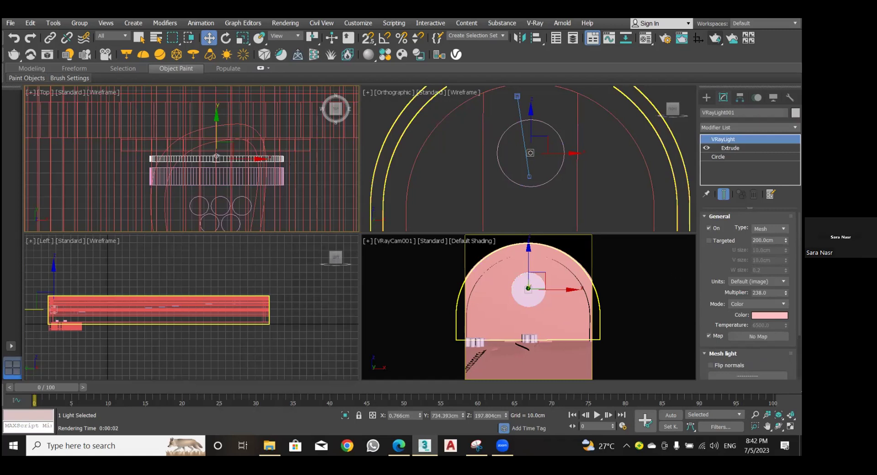
click(769, 315)
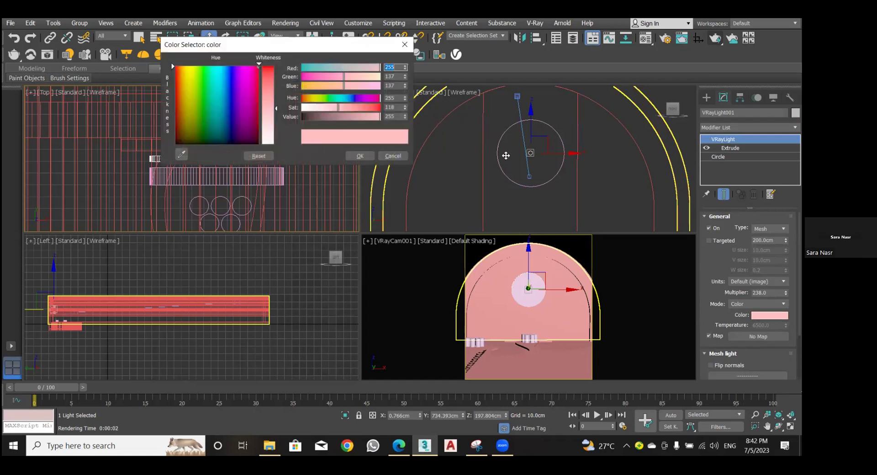
drag(273, 104, 272, 145)
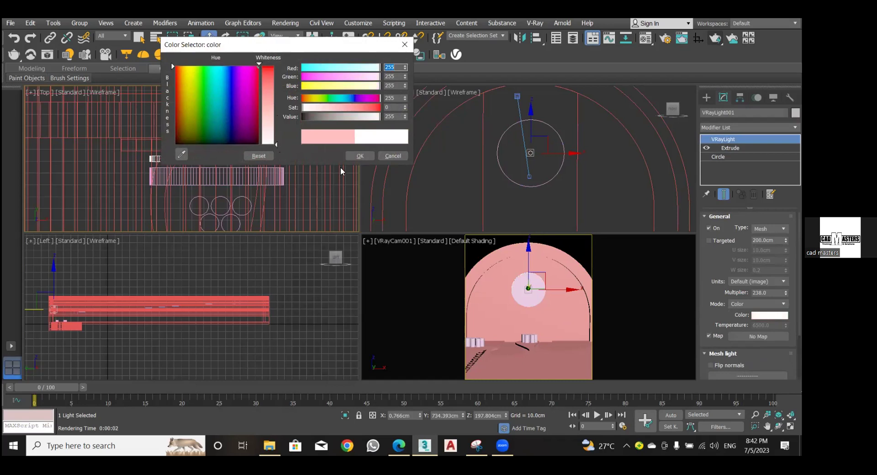
click(362, 156)
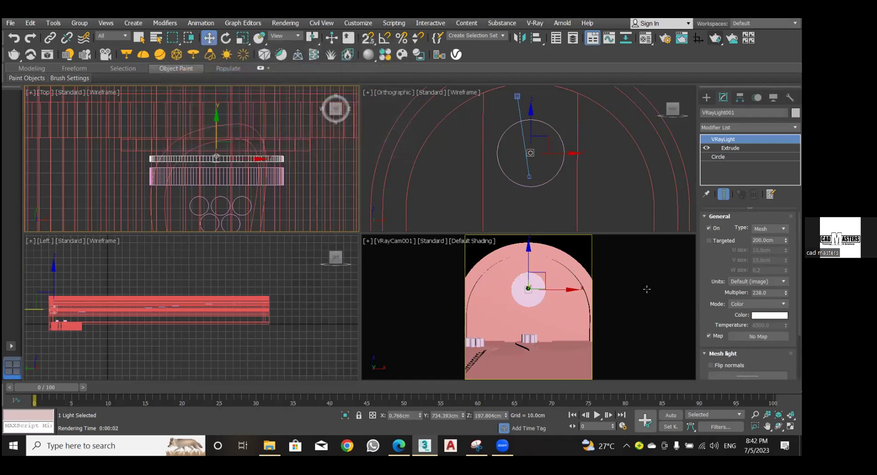
Set the Extrude amount of VRayLight001 to 1 cm.
click(730, 147)
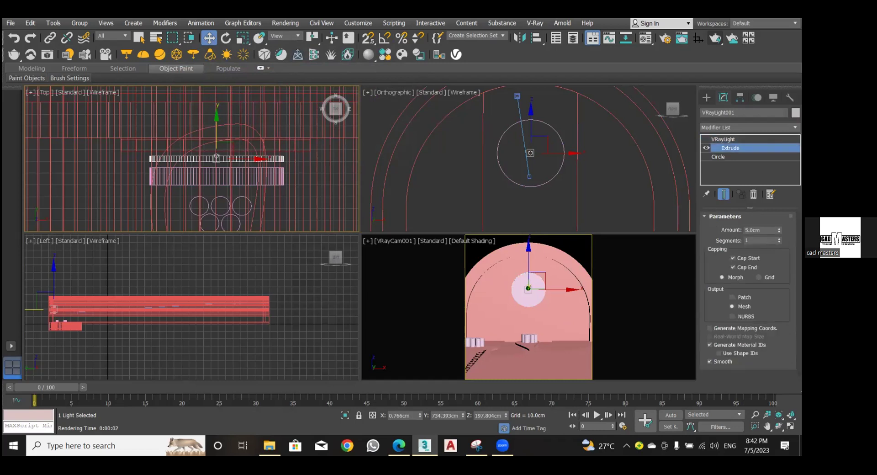
click(722, 231)
text(1)
key(Return)
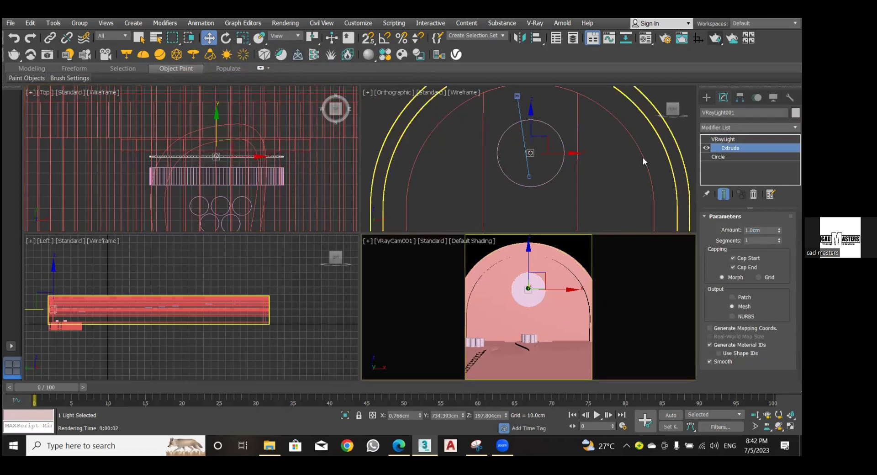
Render the camera view again to check the adjusted mesh light, and close the frame buffer.
click(717, 38)
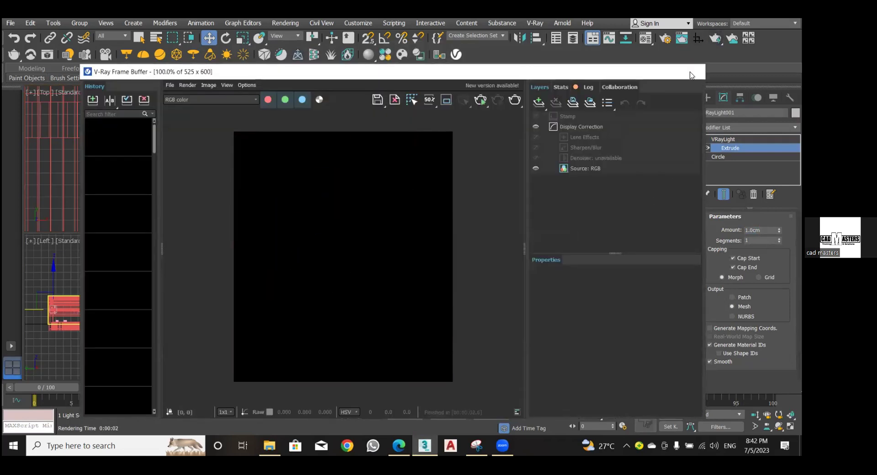
click(691, 72)
Select the VRayCam001 camera without its target and lower it to about Z 241 cm.
scroll(274, 158, down, 5)
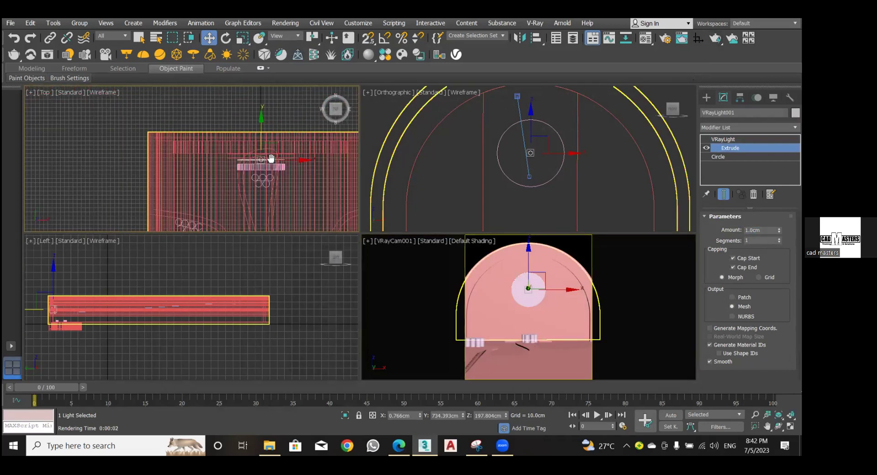
middle_drag(261, 155, 256, 180)
scroll(265, 169, down, 6)
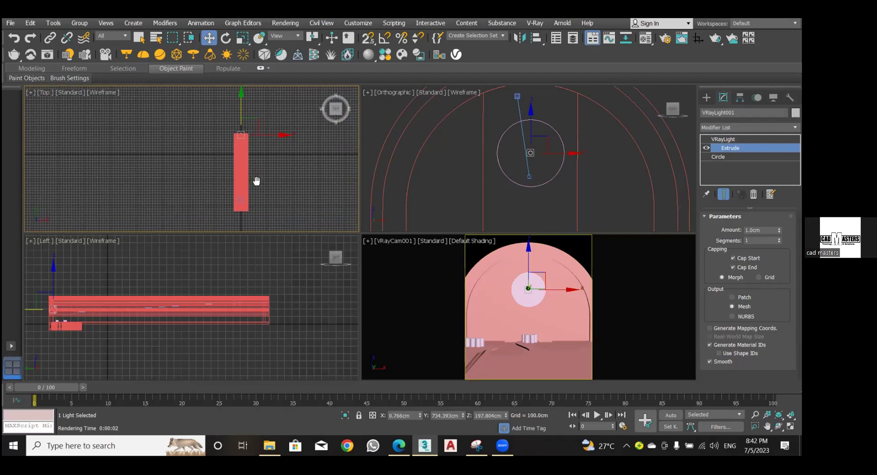
click(517, 95)
click(517, 94)
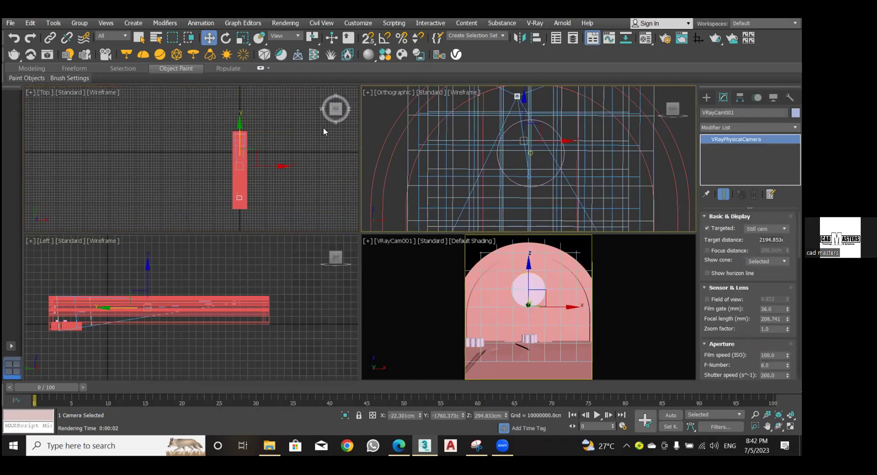
scroll(238, 302, up, 15)
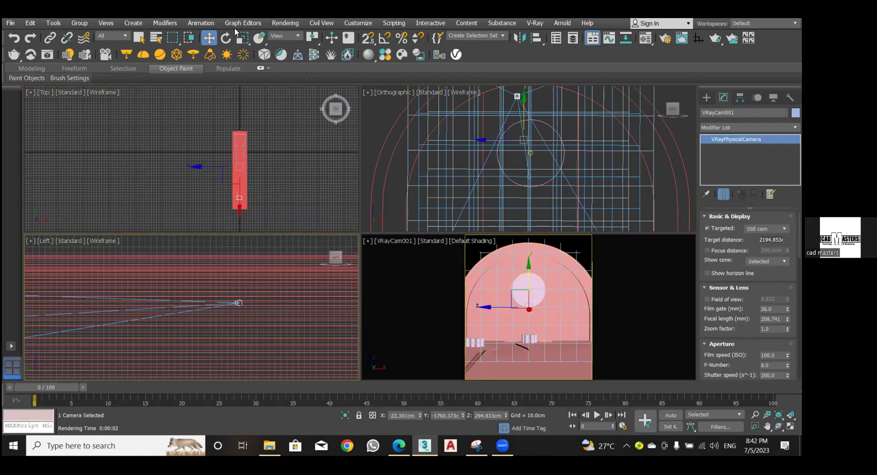
right_click(240, 305)
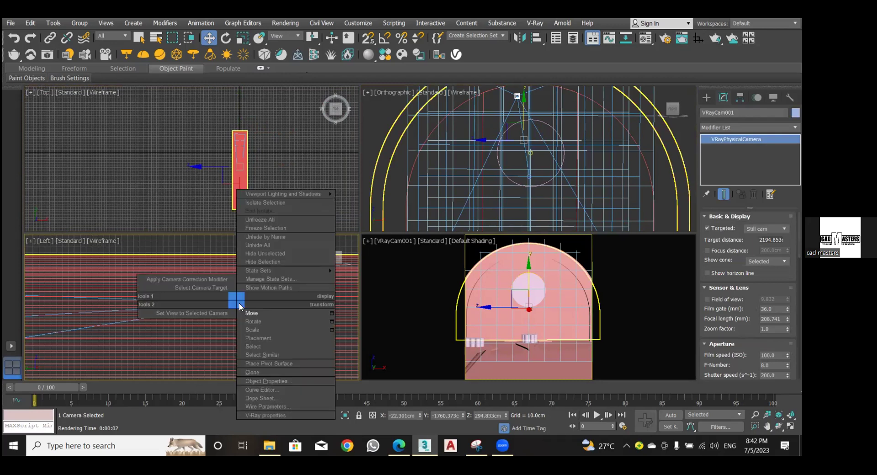
click(214, 287)
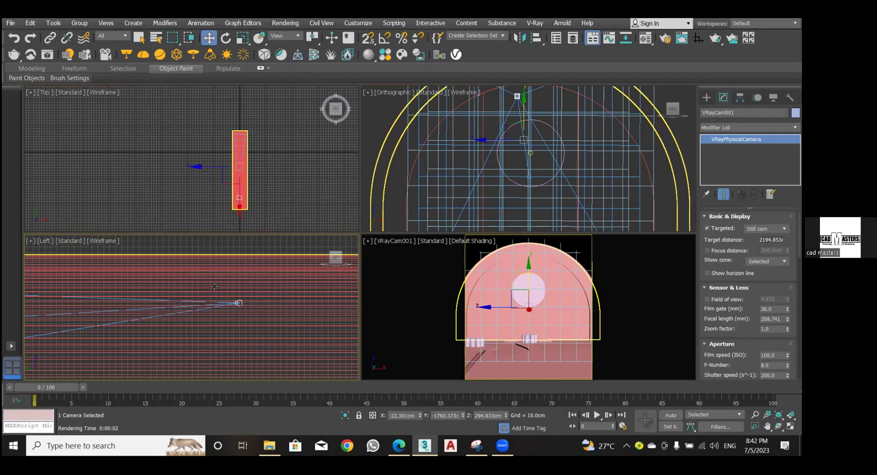
right_click(236, 302)
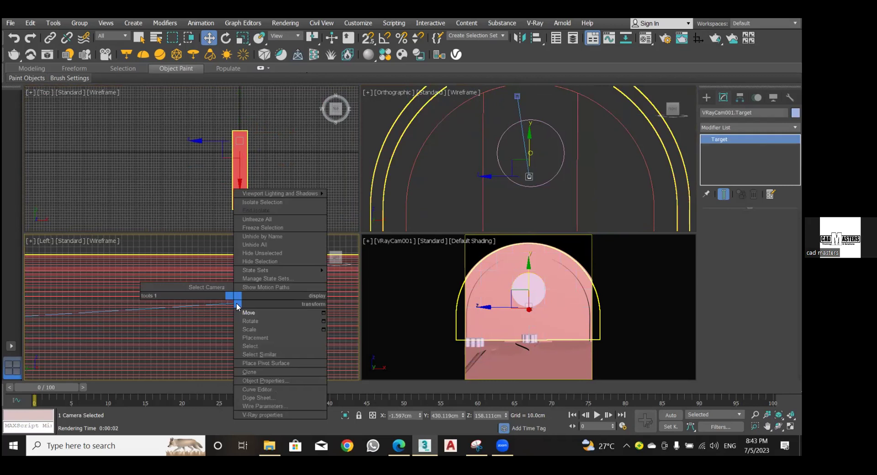
click(214, 287)
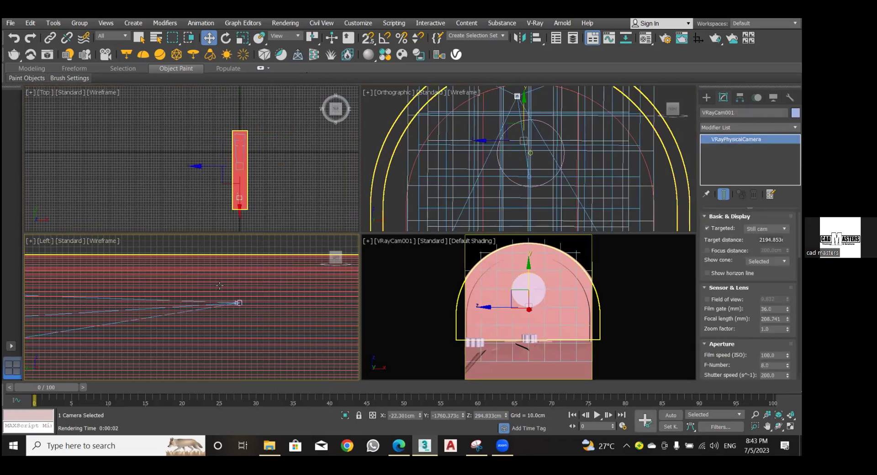
scroll(464, 147, down, 6)
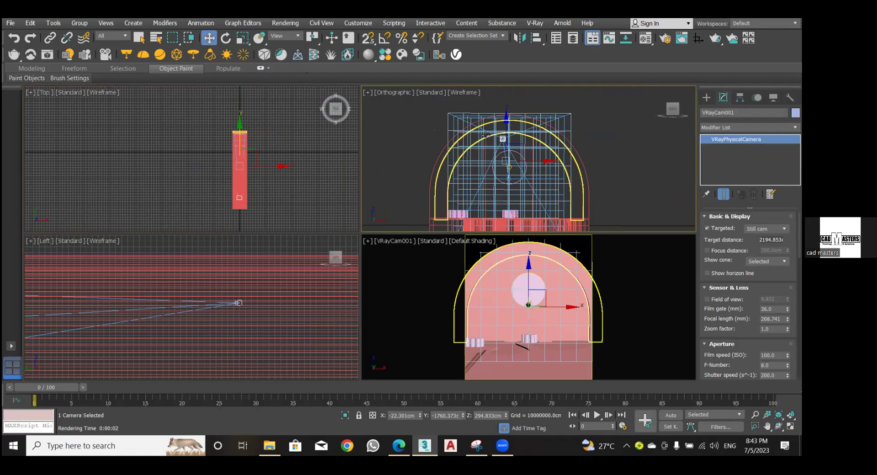
mouse_move(505, 120)
mouse_down()
mouse_move(510, 140)
mouse_move(508, 132)
mouse_up()
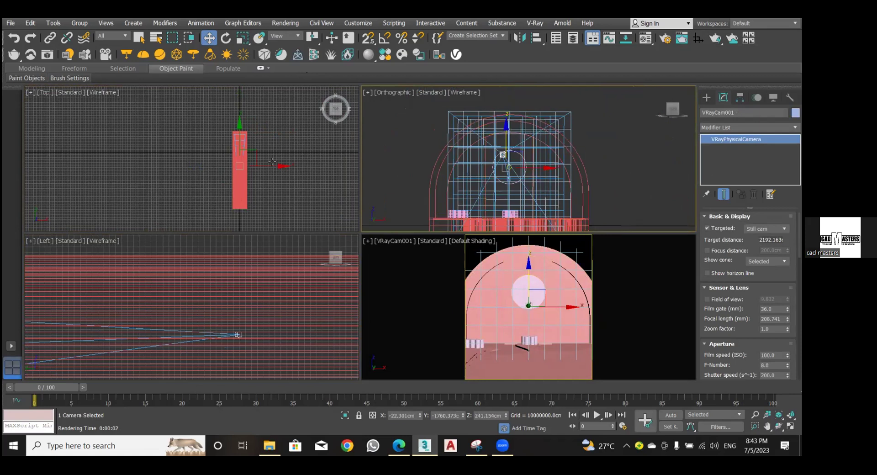
Select the mesh light VRayLight001 behind the disc, delete it and clear the selection.
scroll(272, 162, up, 10)
middle_drag(271, 150, 236, 155)
scroll(270, 132, down, 2)
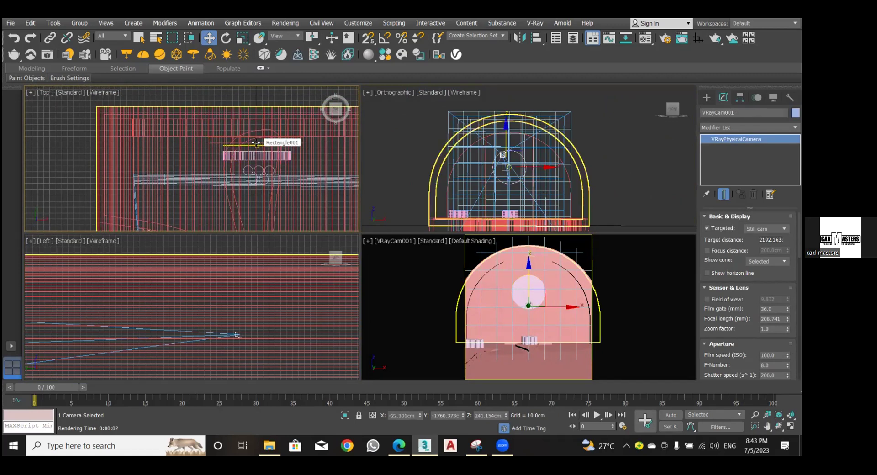
click(257, 143)
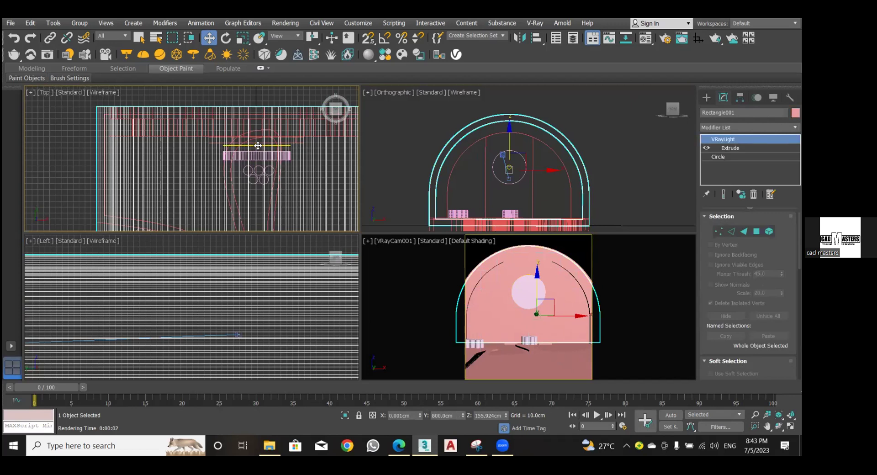
click(259, 145)
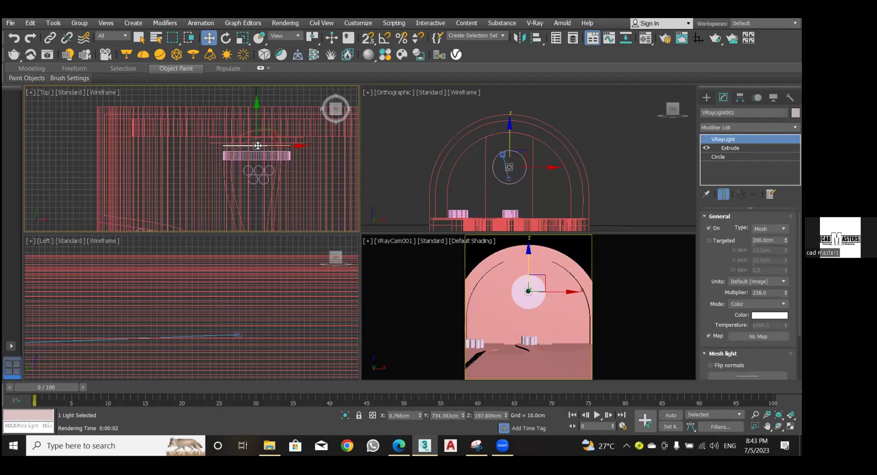
click(599, 144)
Start a new VRayLight and set its type to Disc.
click(706, 97)
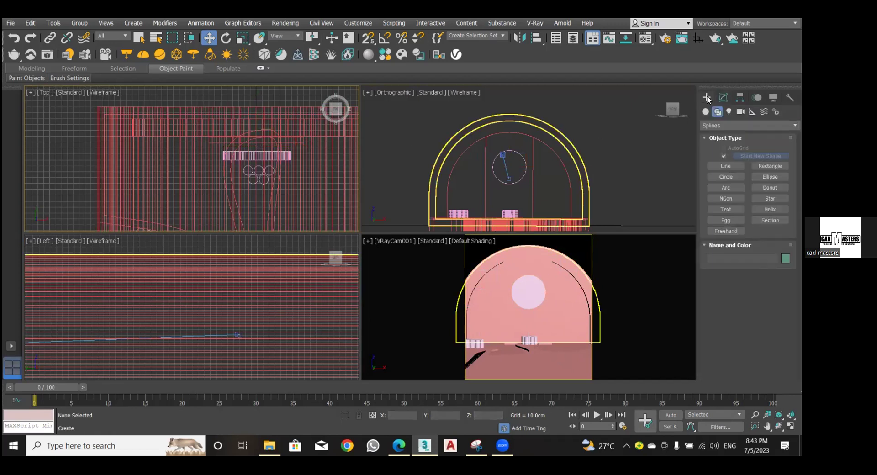
click(729, 112)
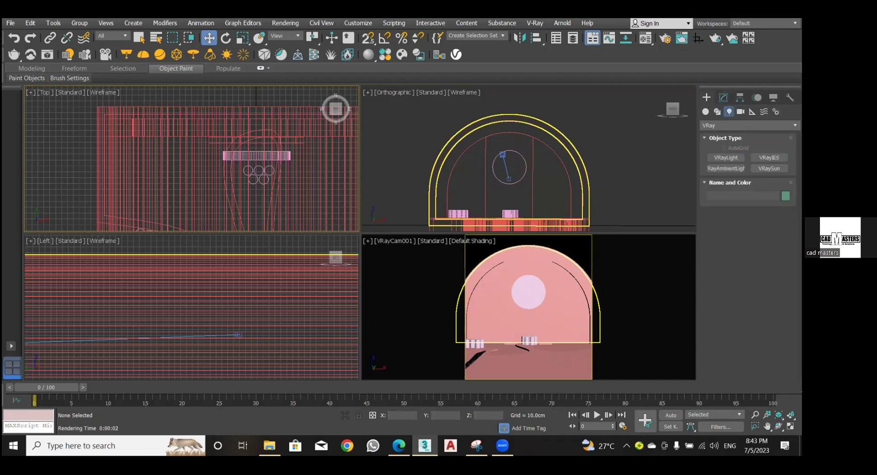
click(750, 125)
click(749, 155)
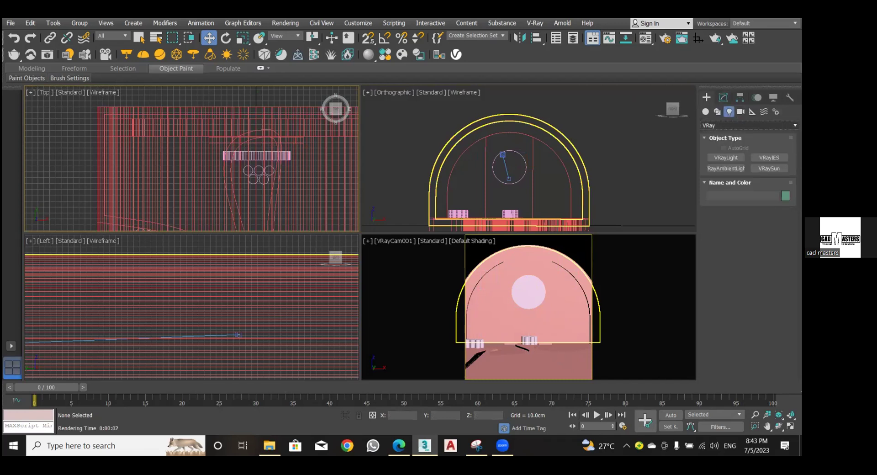
click(726, 157)
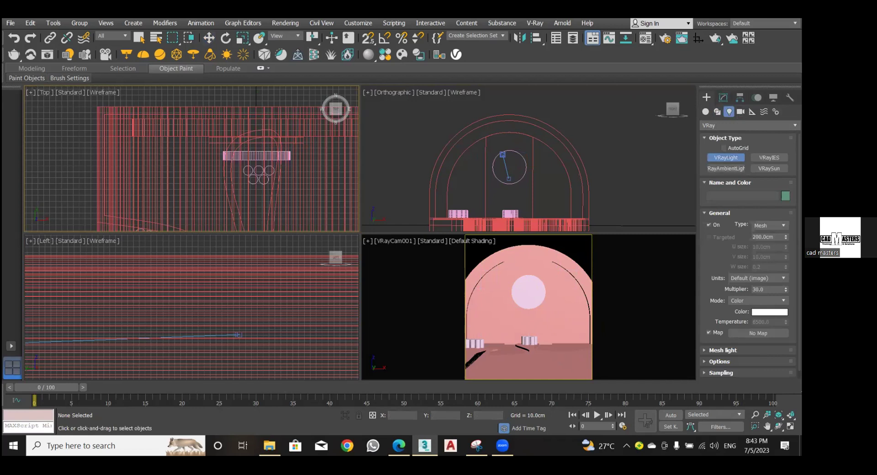
click(770, 225)
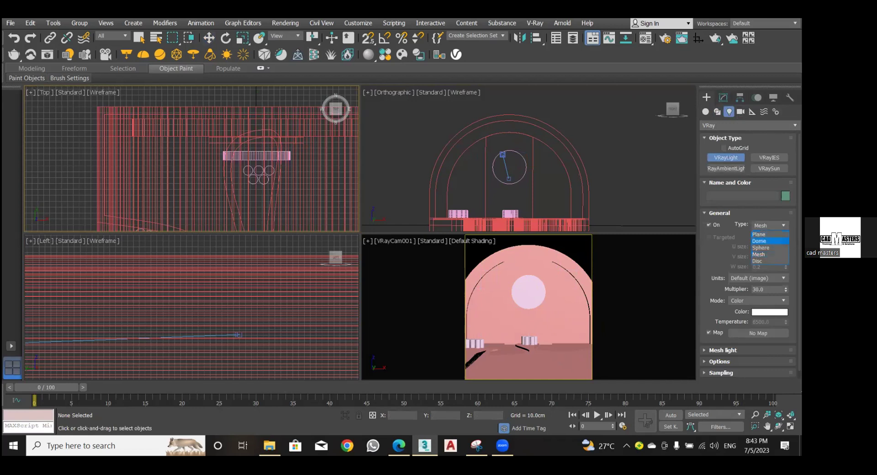
click(759, 261)
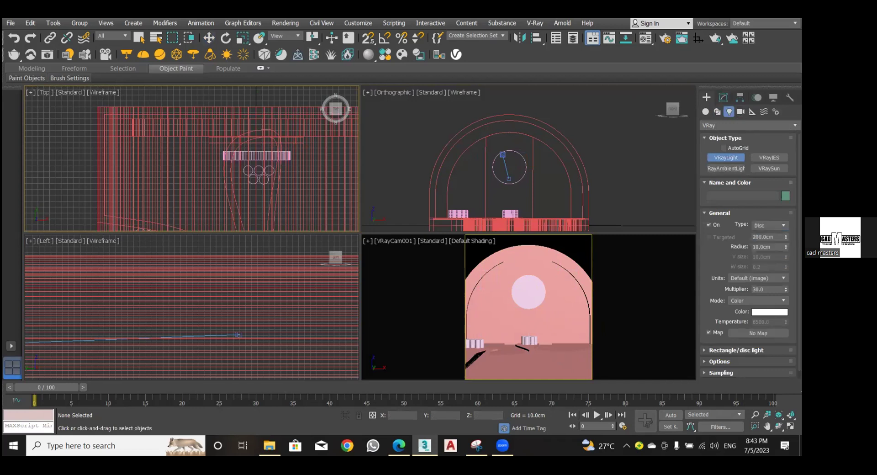
In the Front view, draw a disc light about 50.5 cm in radius inside the circle, centred at about Z 199 cm.
scroll(500, 164, up, 6)
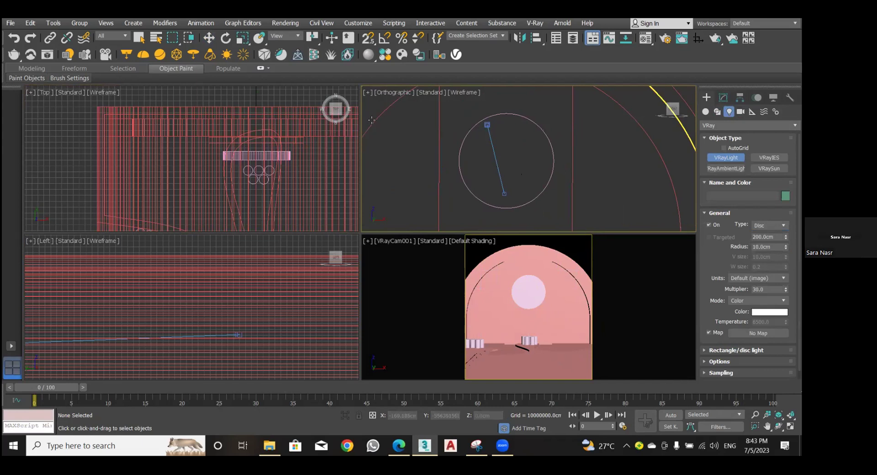
click(401, 97)
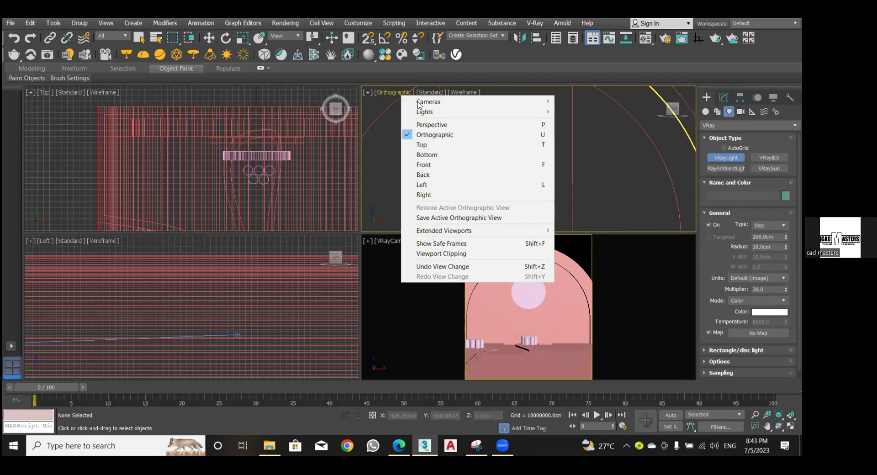
click(436, 165)
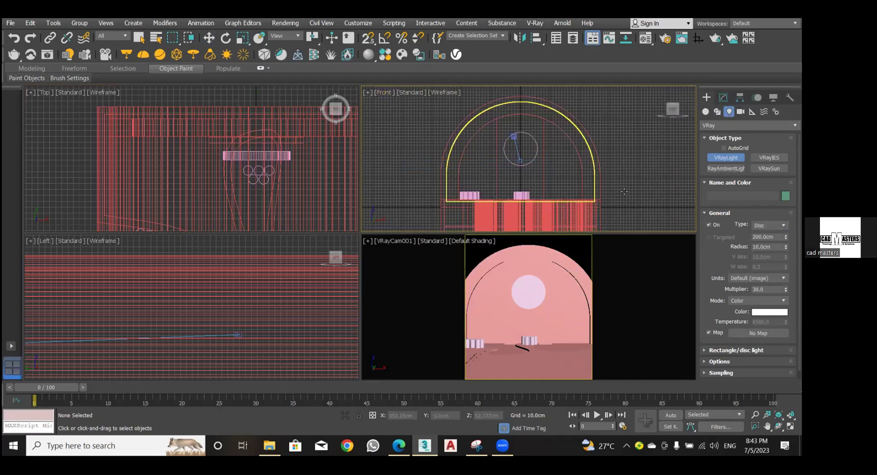
scroll(516, 156, up, 5)
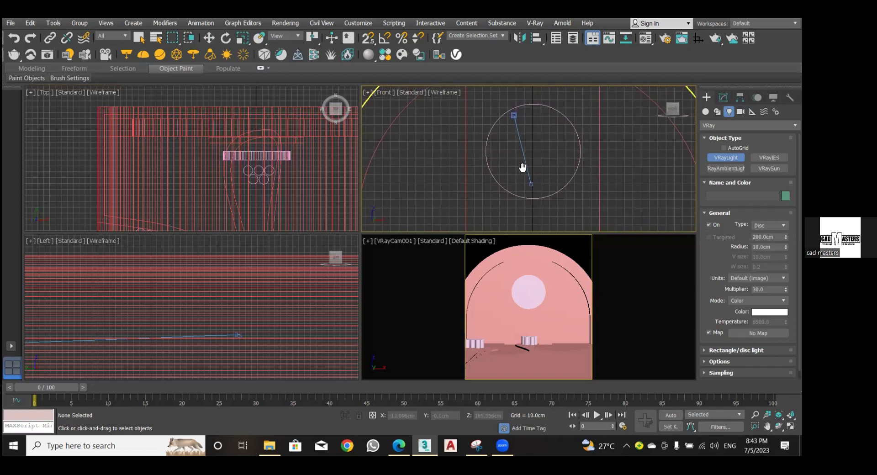
drag(529, 149, 546, 190)
click(210, 37)
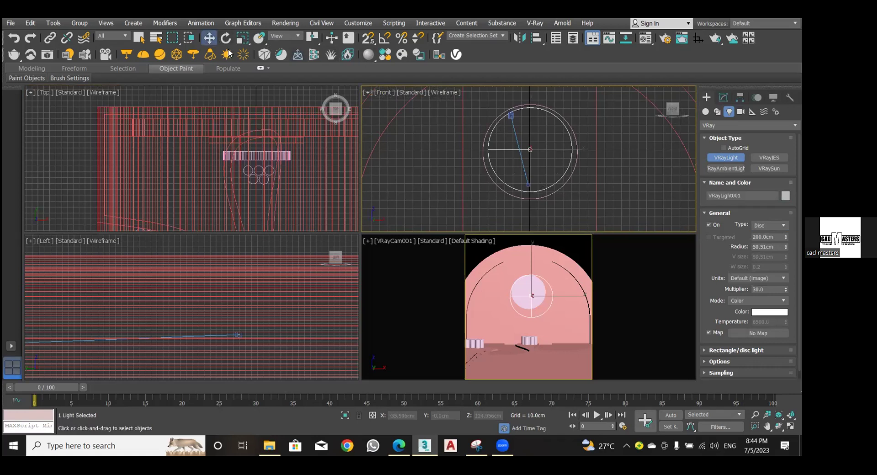
drag(529, 116, 529, 118)
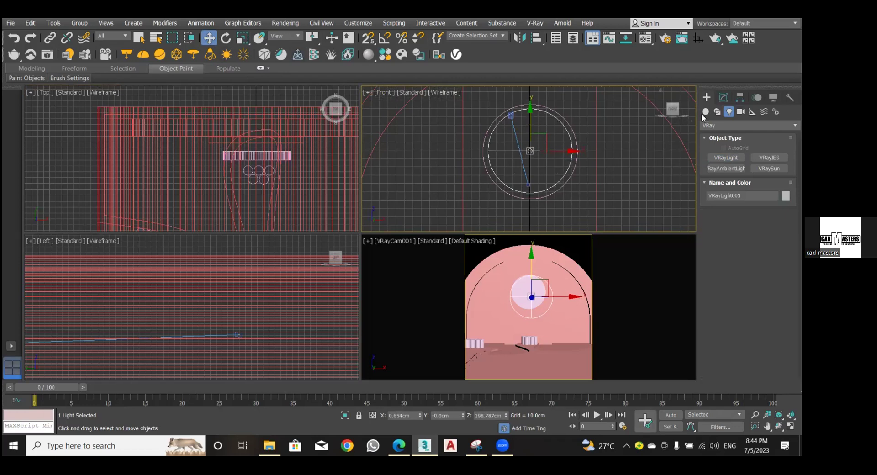
Display the disc light's options and move the light along Y to about 732 cm, just behind the round disc.
click(723, 97)
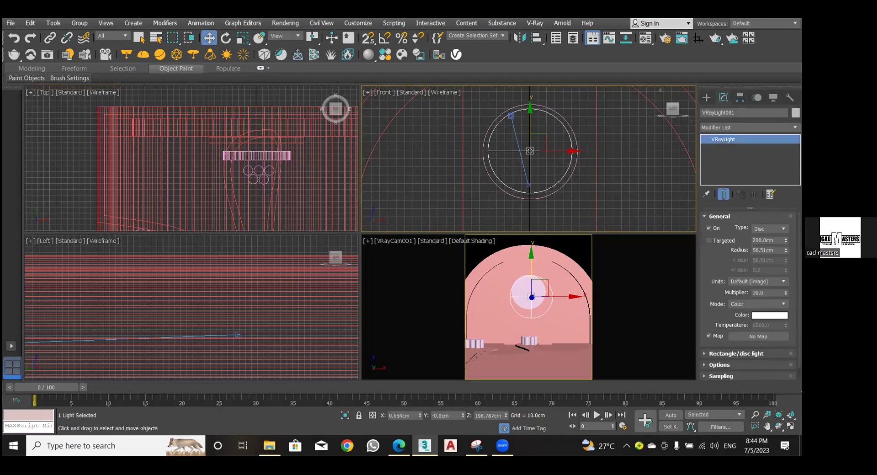
scroll(717, 324, down, 1)
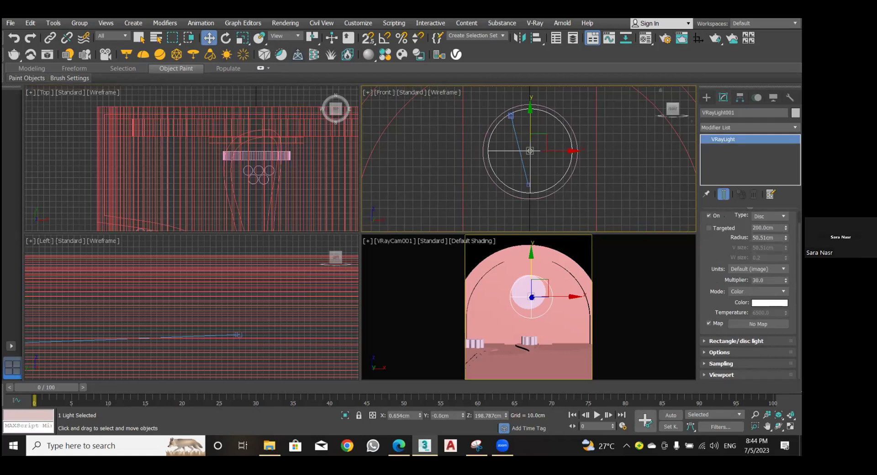
click(719, 353)
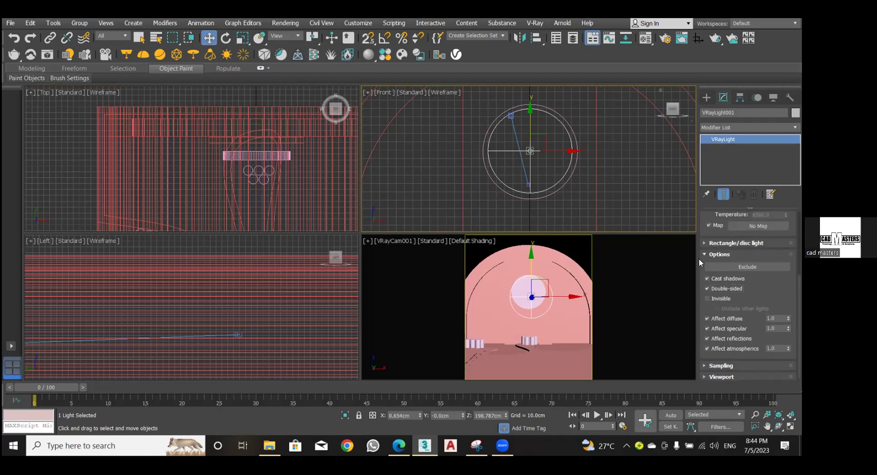
scroll(280, 144, down, 4)
middle_drag(231, 141, 221, 112)
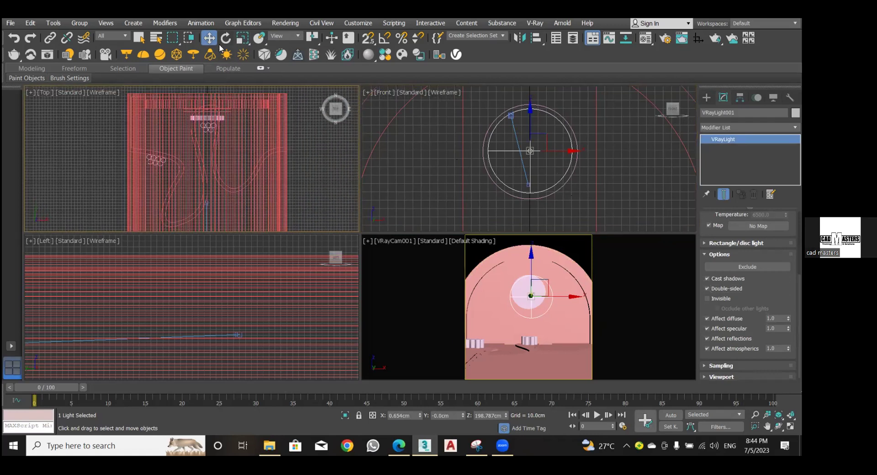
scroll(213, 142, down, 5)
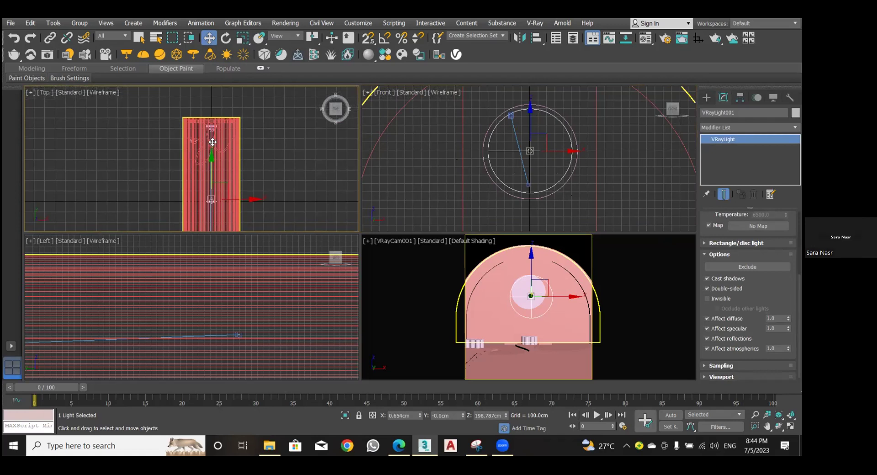
right_click(210, 176)
click(221, 183)
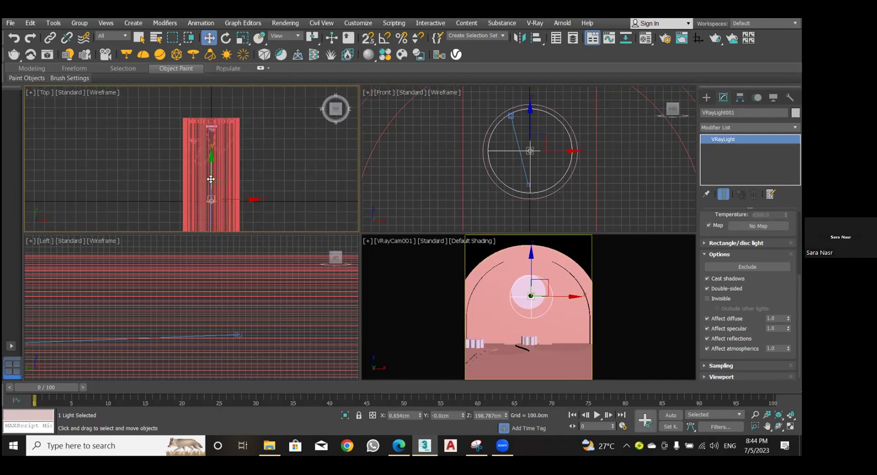
drag(210, 179, 207, 121)
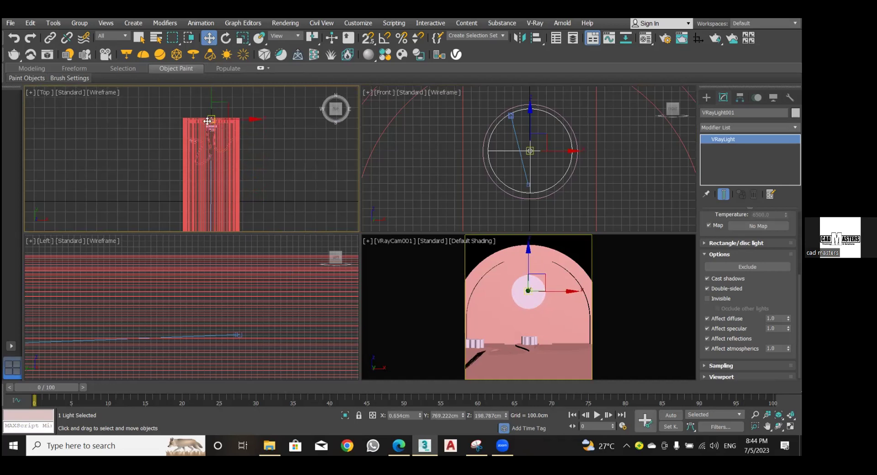
scroll(208, 121, up, 10)
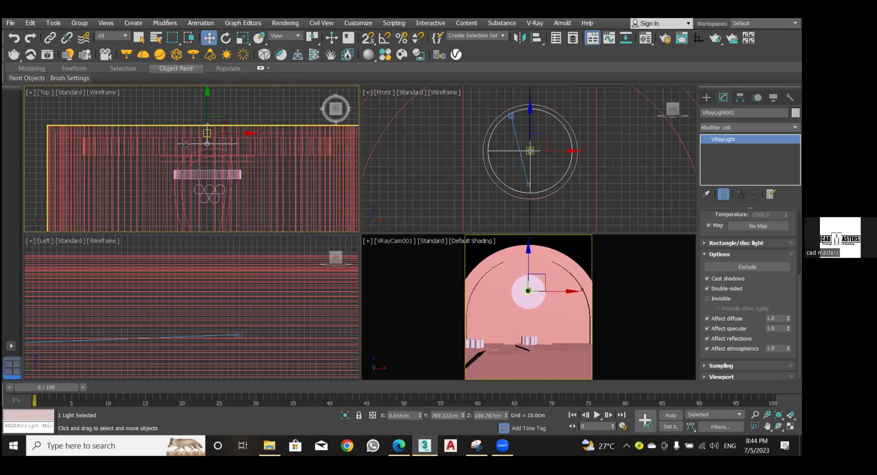
drag(207, 111, 212, 132)
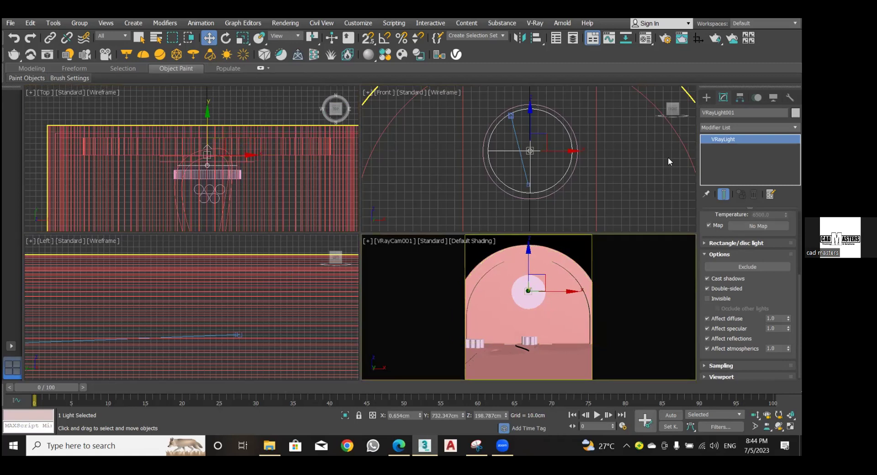
Set the disc light's Multiplier to 200, render the camera view and close the frame buffer.
scroll(750, 296, up, 5)
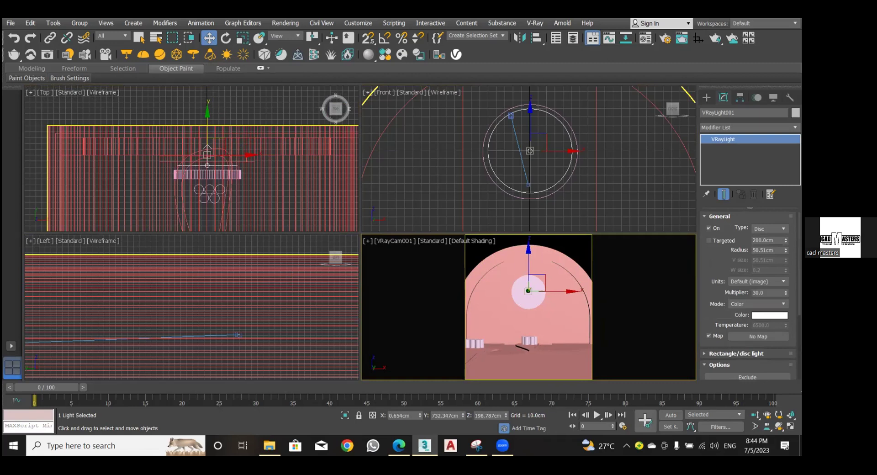
click(762, 293)
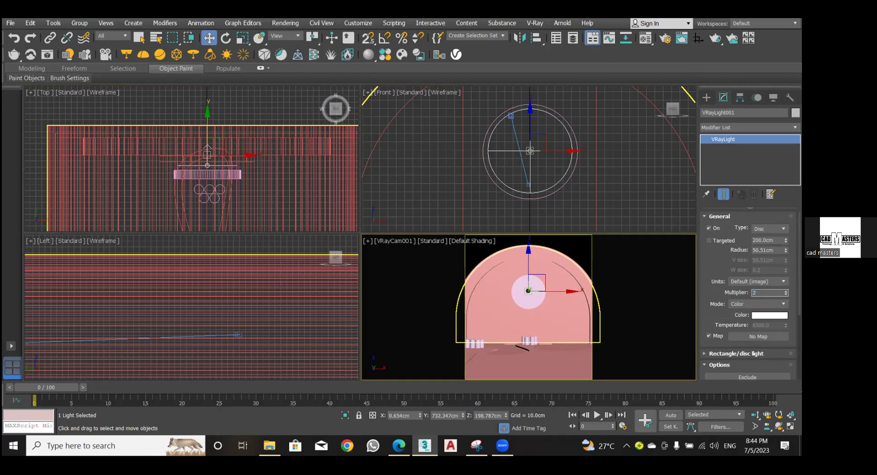
right_click(648, 268)
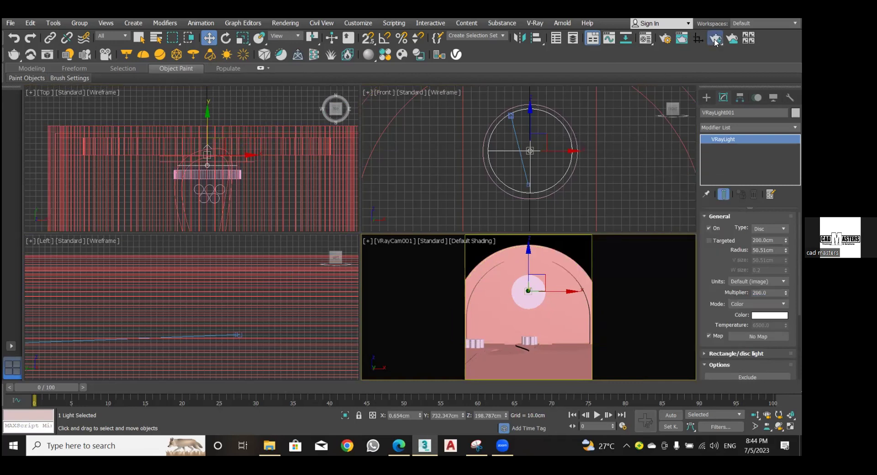
click(715, 39)
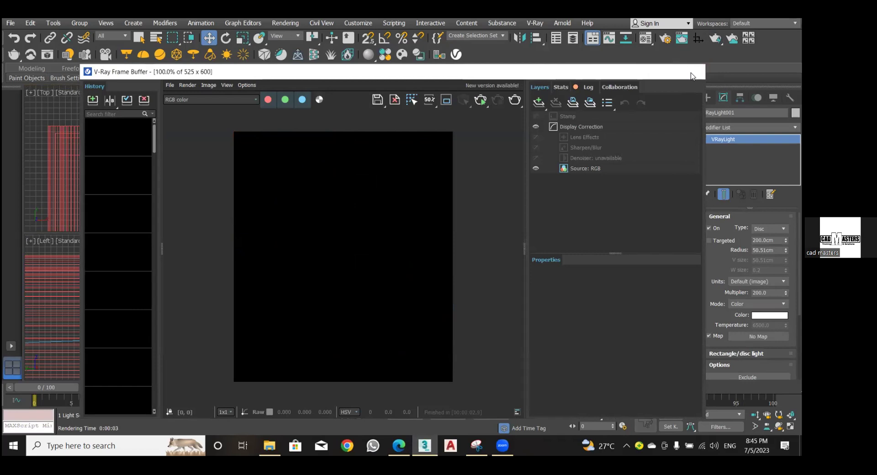
click(692, 72)
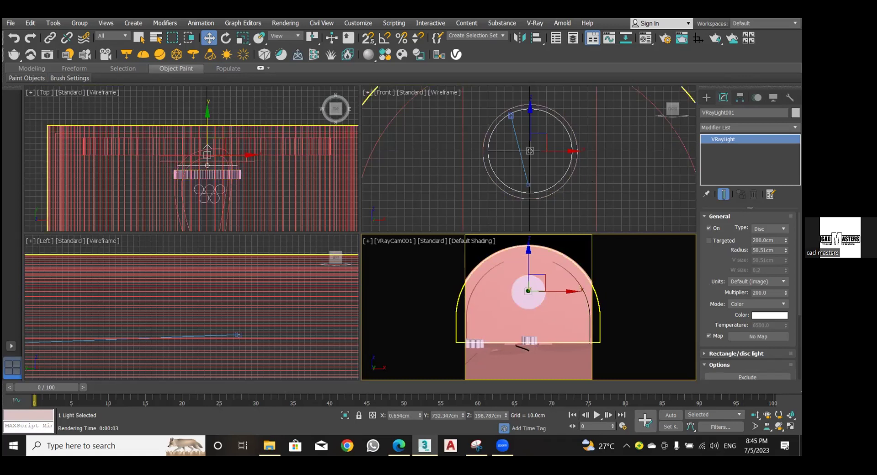
In the V-Ray render settings, switch color mapping to Advanced and set its mode to Color mapping and gamma.
click(296, 25)
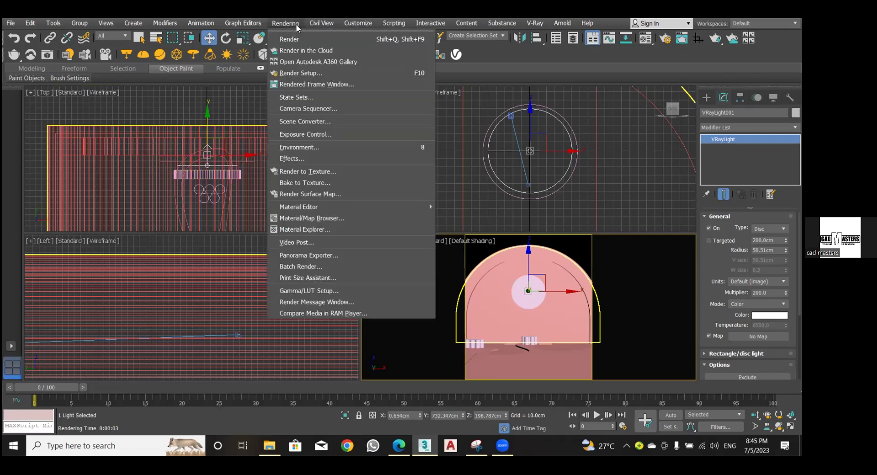
click(319, 73)
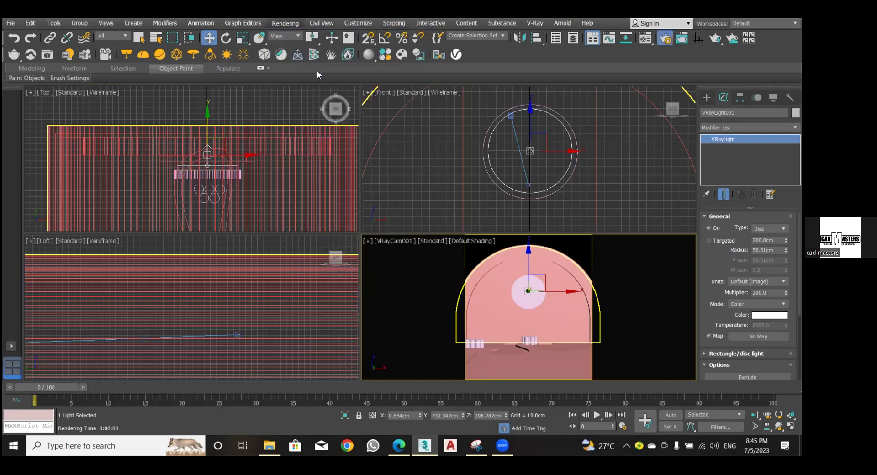
key(F10)
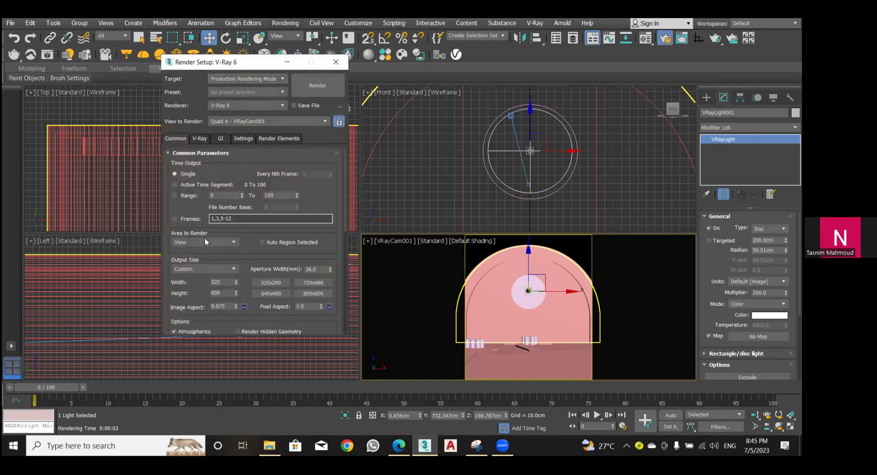
click(198, 139)
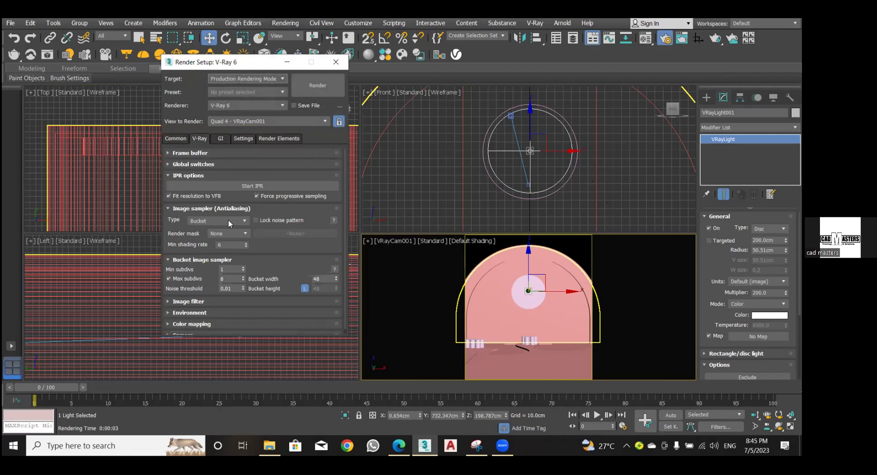
click(229, 324)
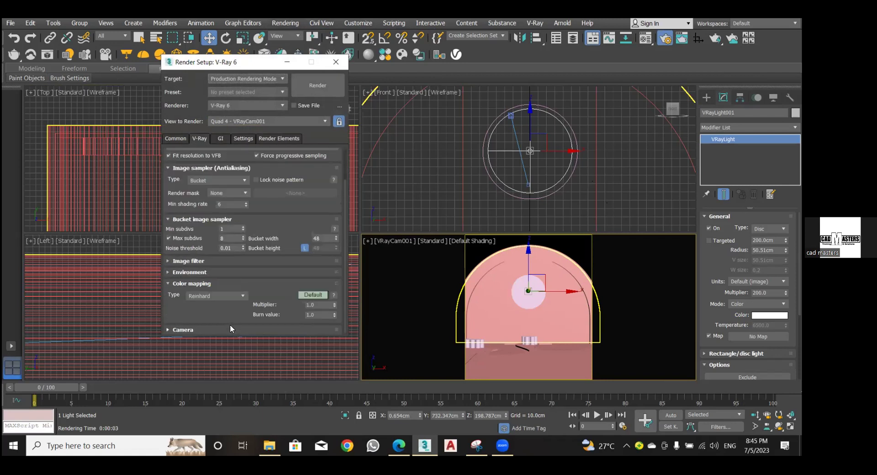
click(313, 294)
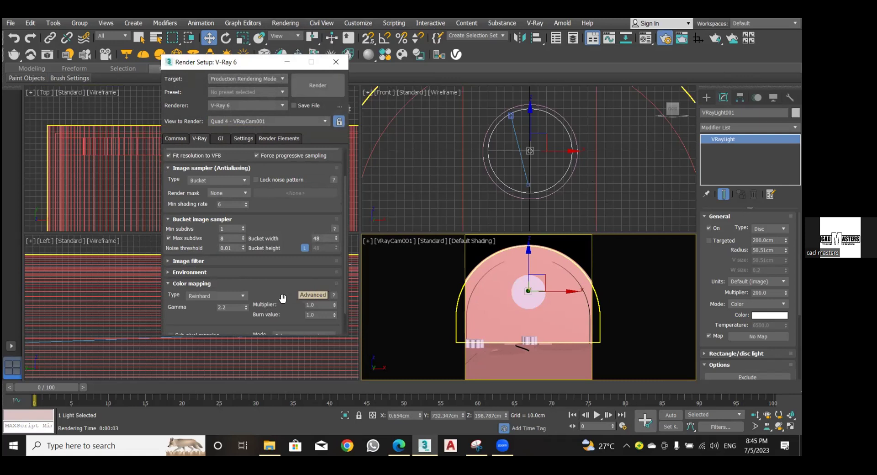
scroll(282, 299, down, 2)
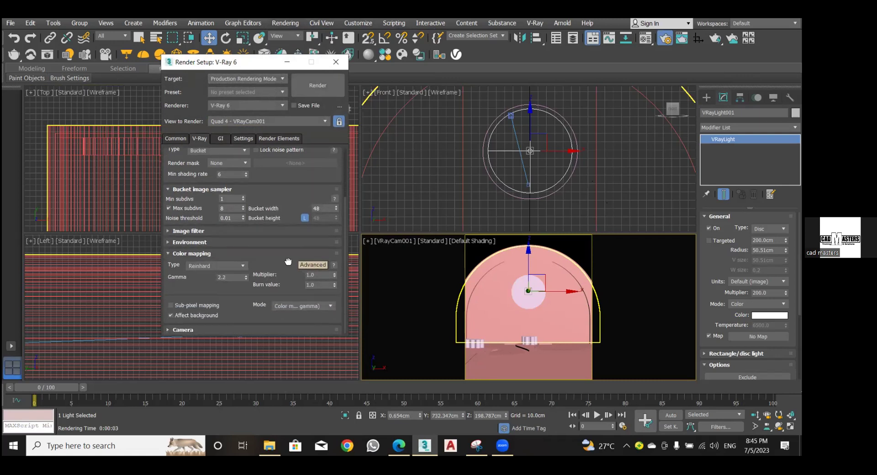
click(305, 308)
click(305, 315)
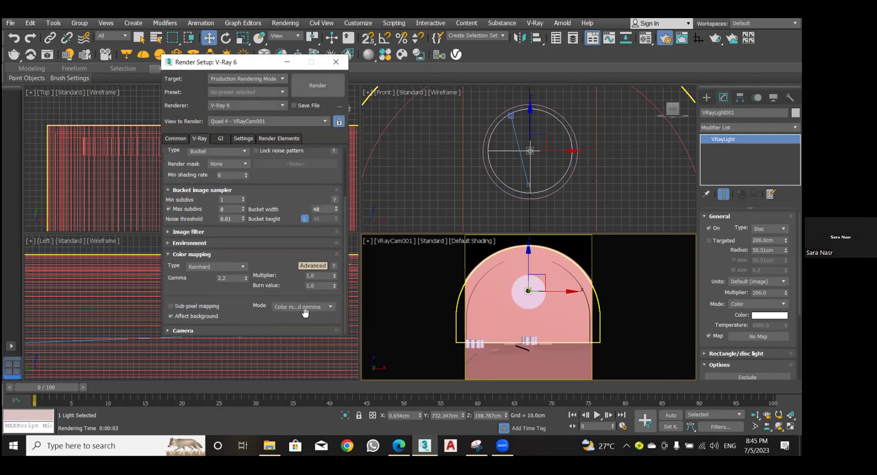
Examine the global illumination, irradiance map and light cache settings and close the render settings.
click(218, 139)
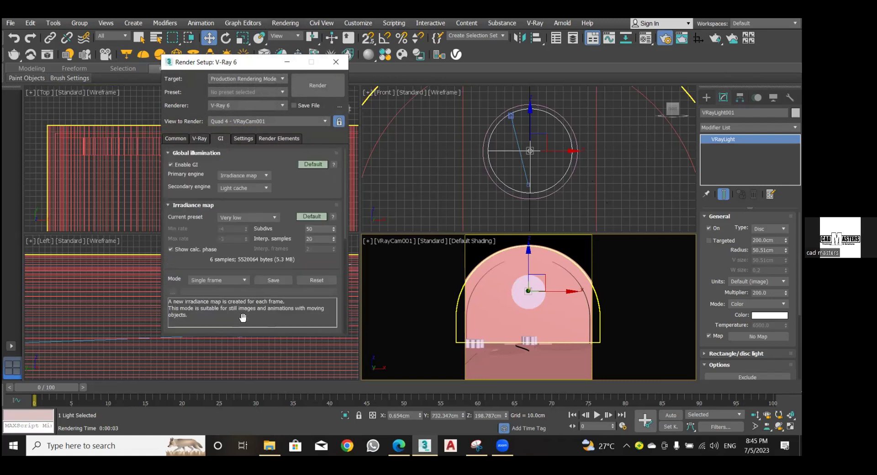
drag(243, 318, 244, 206)
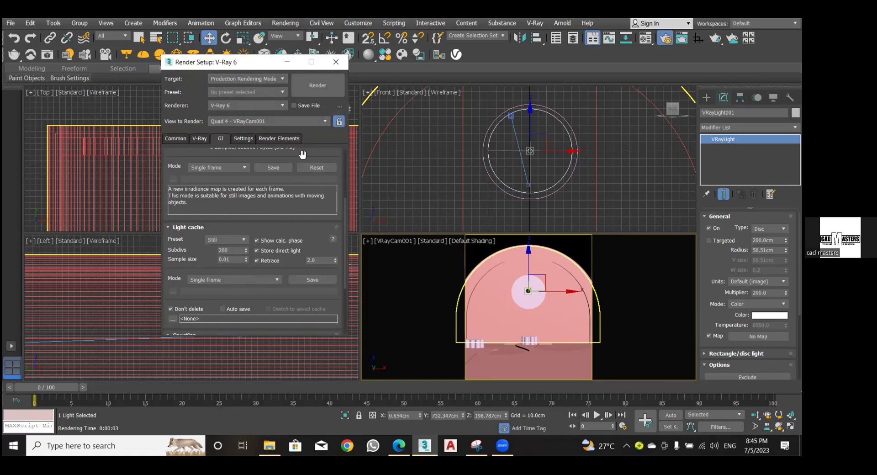
click(335, 62)
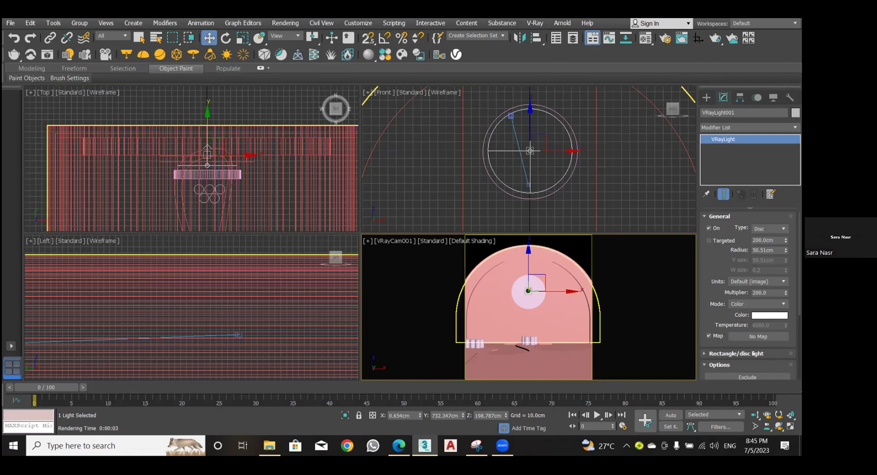
Set the disc light's Multiplier to 100000, render the camera view and close the frame buffer.
double_click(761, 293)
text(1000)
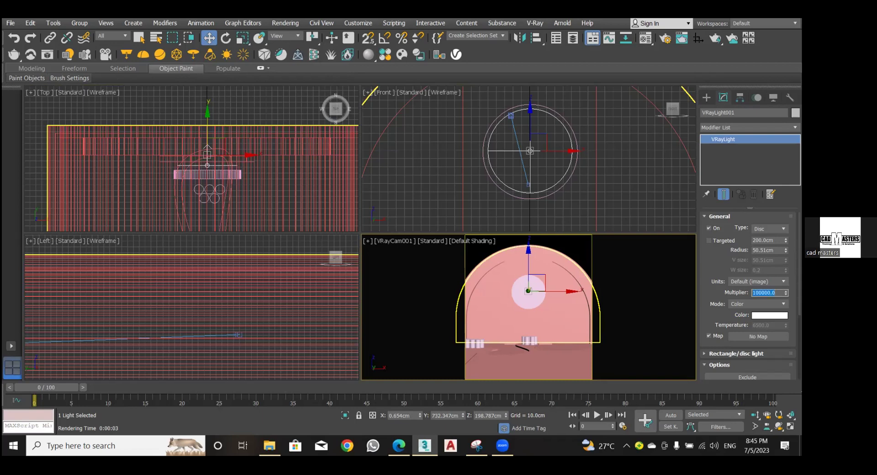
right_click(632, 258)
click(713, 38)
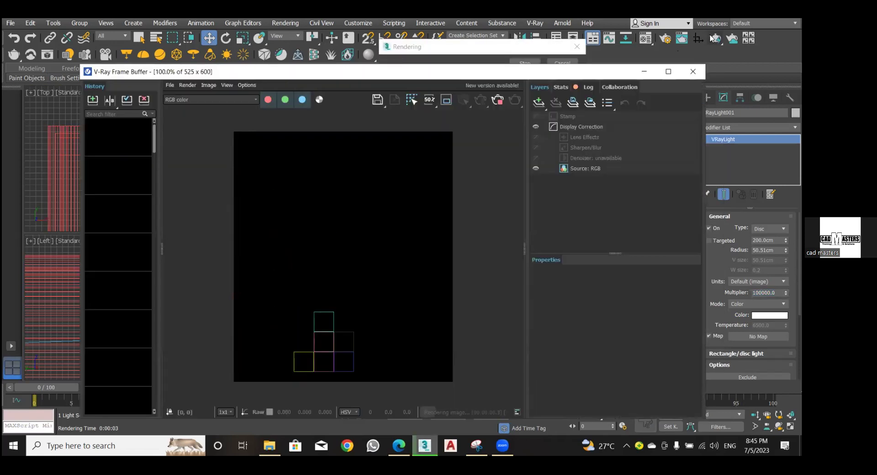
click(696, 73)
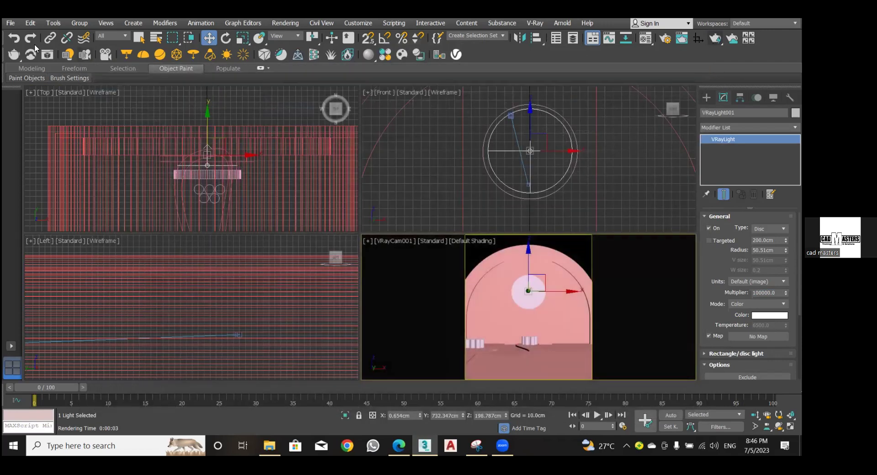
Save the current scene and reset the program to an empty scene.
click(11, 23)
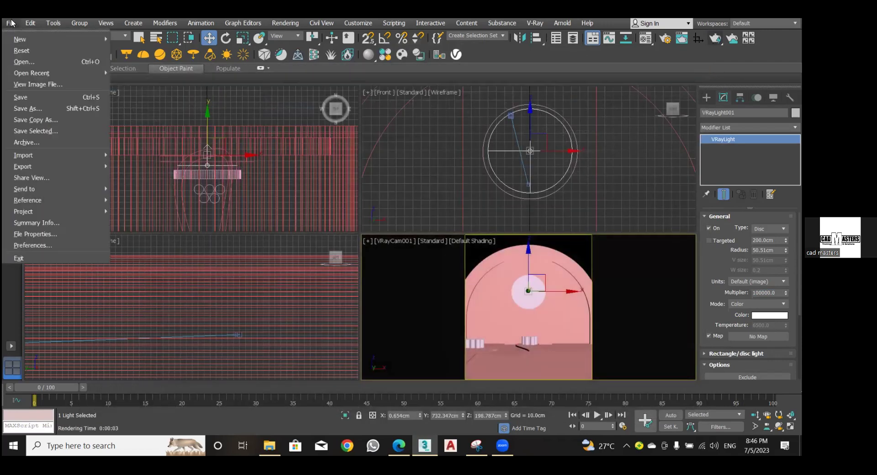
click(26, 96)
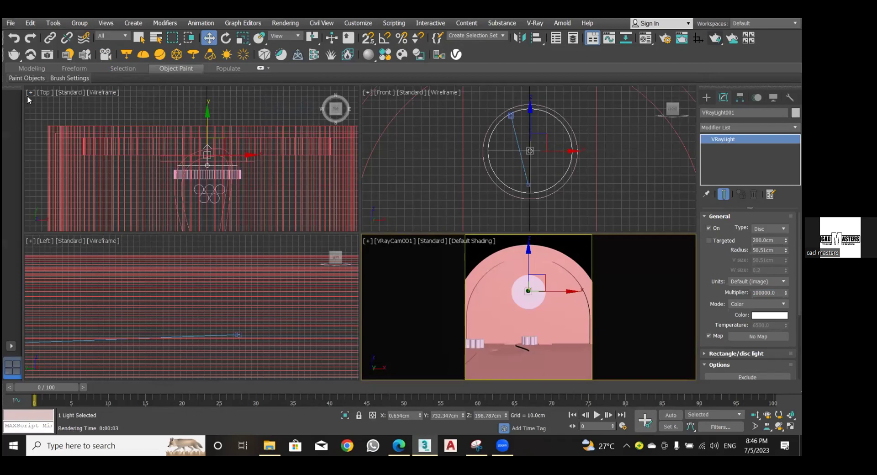
click(10, 26)
click(31, 52)
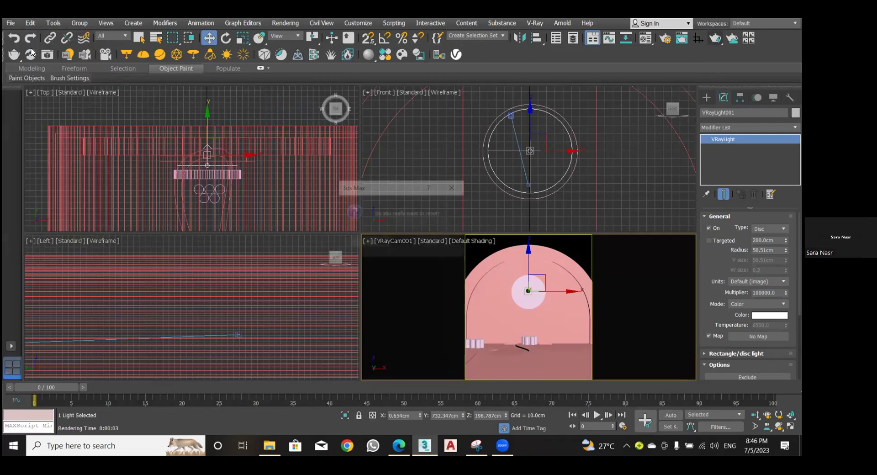
click(370, 240)
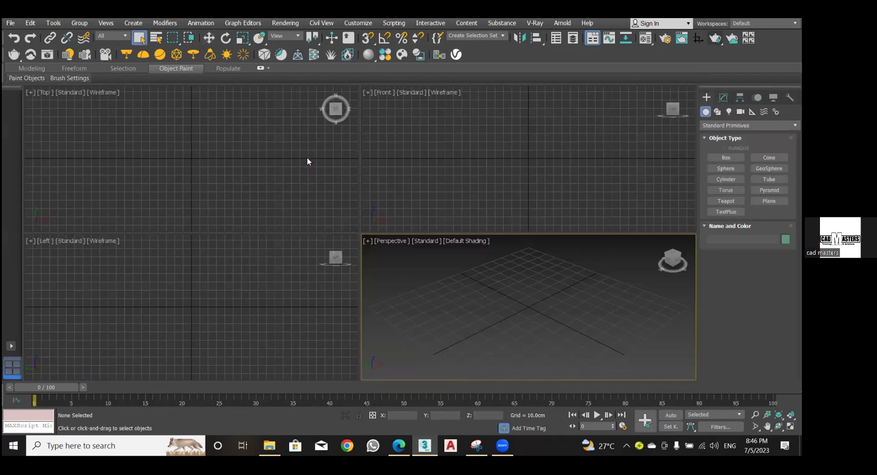
Start merging a 3ds Max file into the empty scene and look through the scenes folder and the Desktop.
click(242, 165)
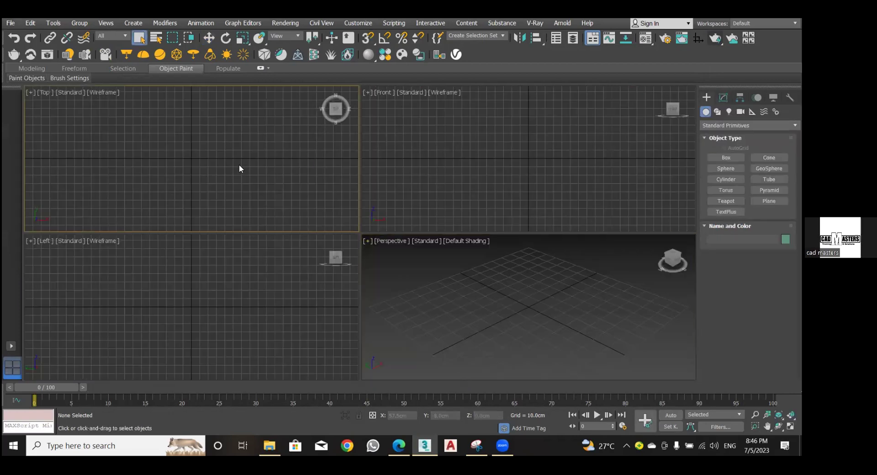
click(10, 24)
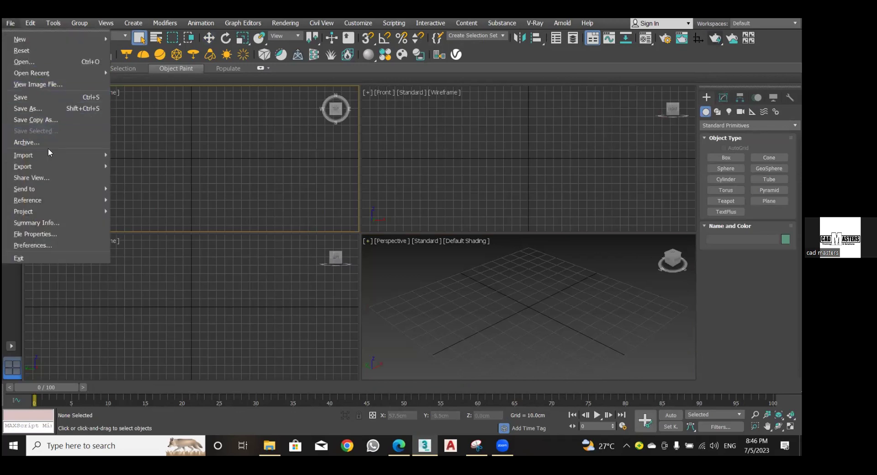
mouse_move(45, 153)
click(138, 165)
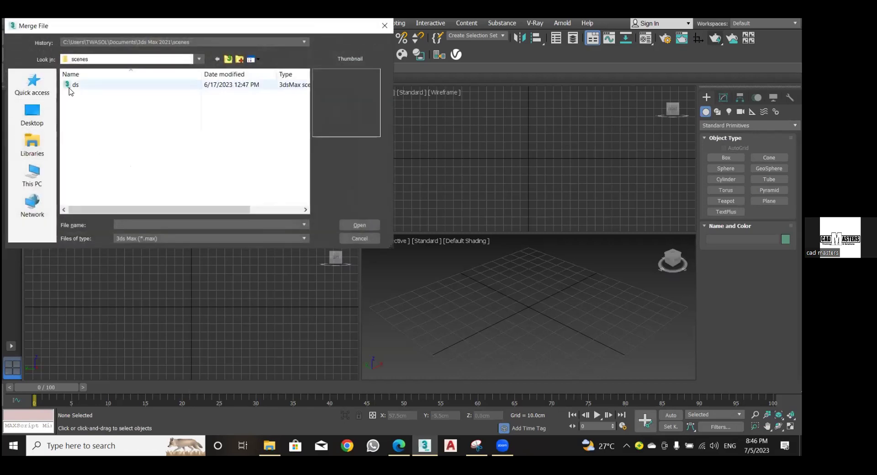
click(72, 87)
click(32, 114)
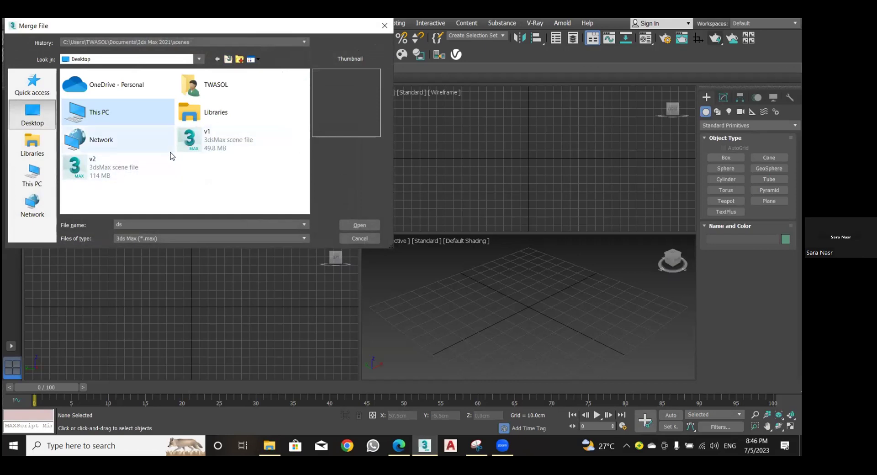
click(216, 59)
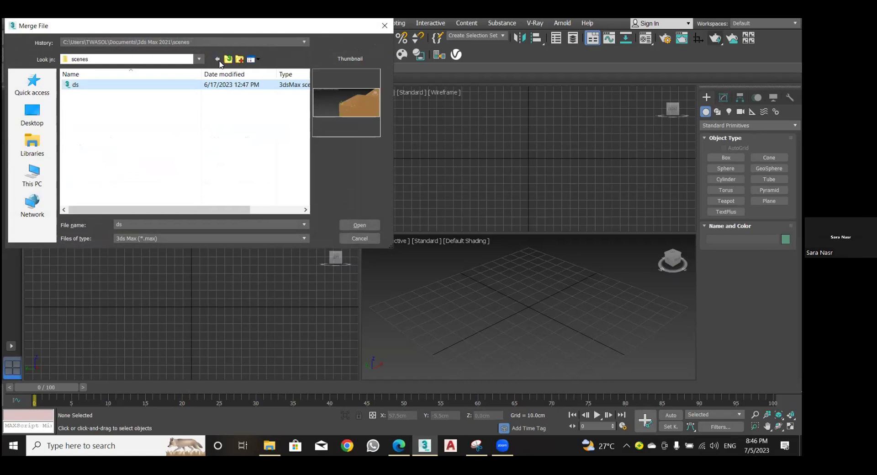
Browse to the max folder inside the life folder on drive E: and open shot 3 for merging.
click(20, 117)
double_click(103, 113)
scroll(272, 149, down, 3)
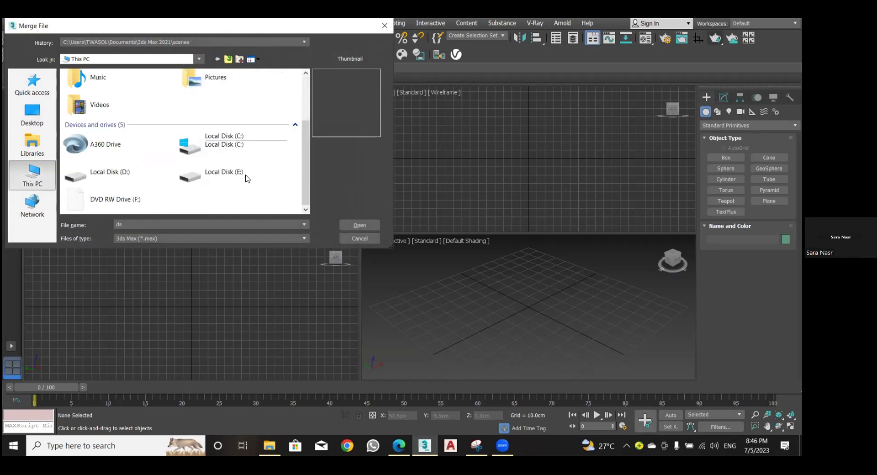
double_click(220, 165)
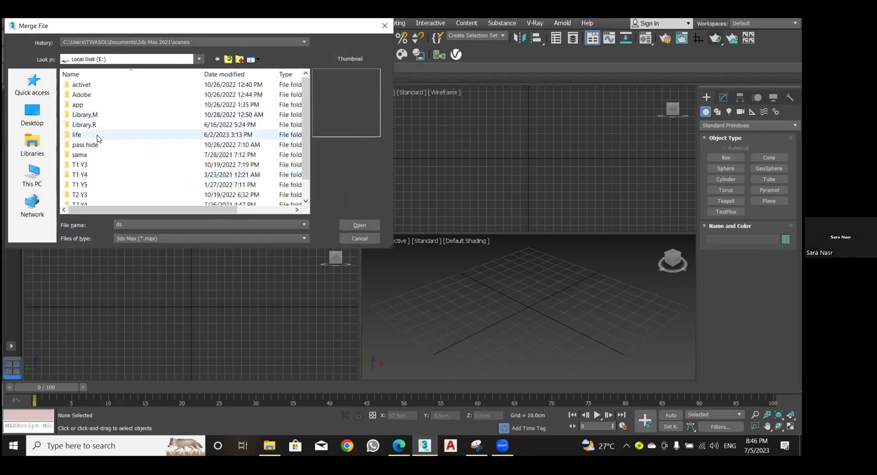
double_click(94, 135)
double_click(101, 96)
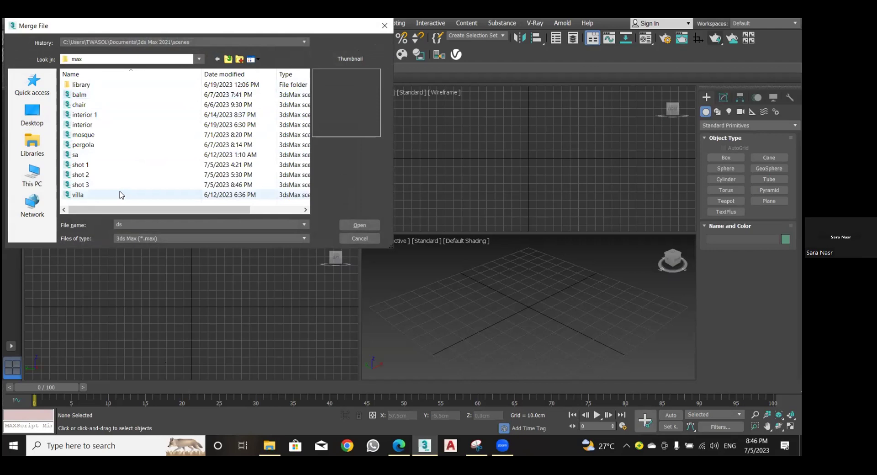
scroll(114, 183, right, 2)
scroll(108, 174, left, 2)
double_click(80, 184)
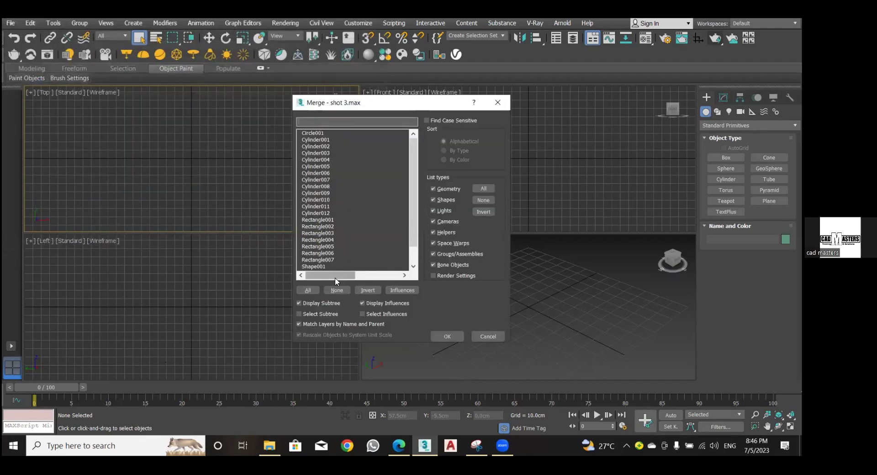
Merge all objects listed from shot 3 into the scene and dismiss the Scene Converter.
click(309, 293)
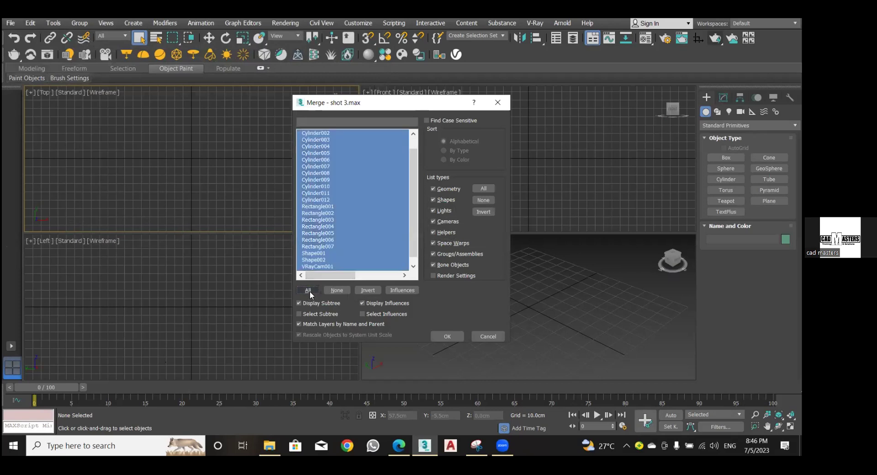
click(451, 336)
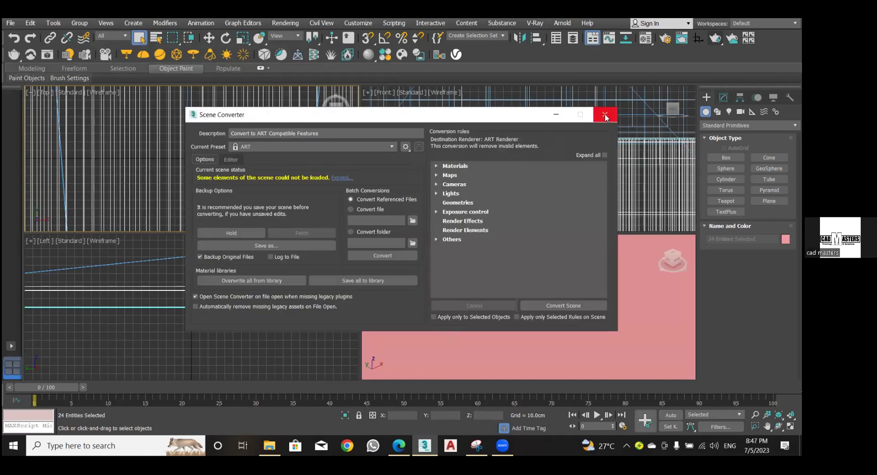
click(605, 114)
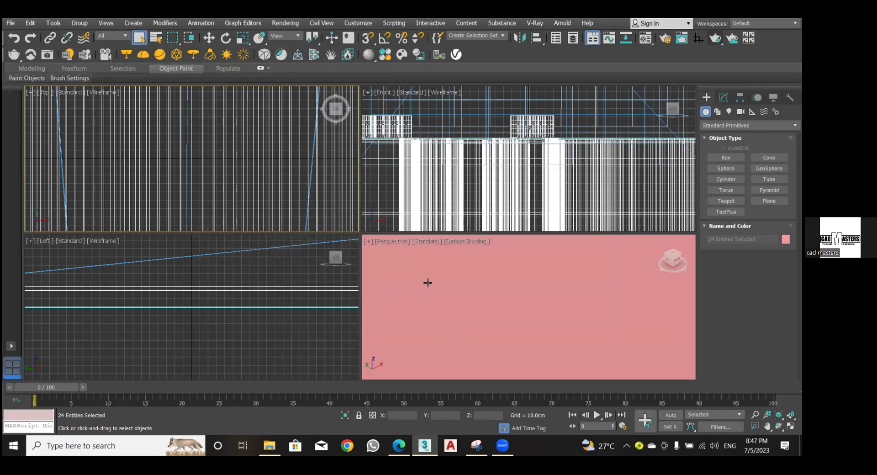
Switch the Perspective viewport to the VRayCam001 view and turn on its safe frames.
click(425, 282)
key(c)
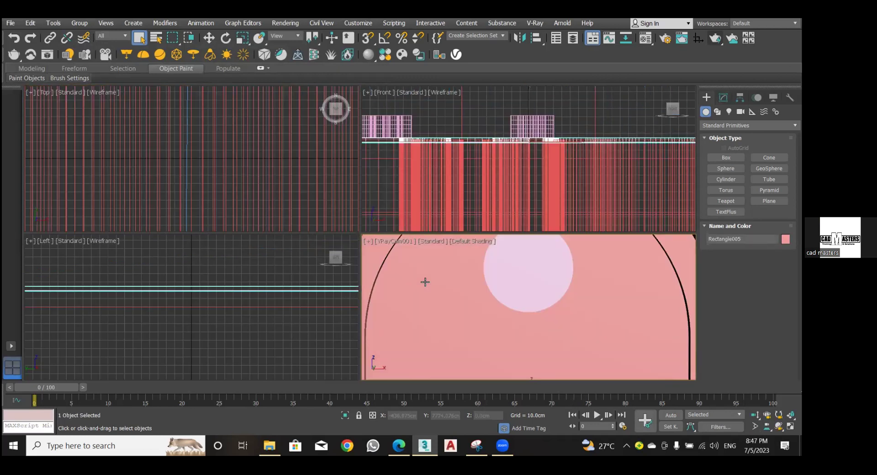
click(395, 242)
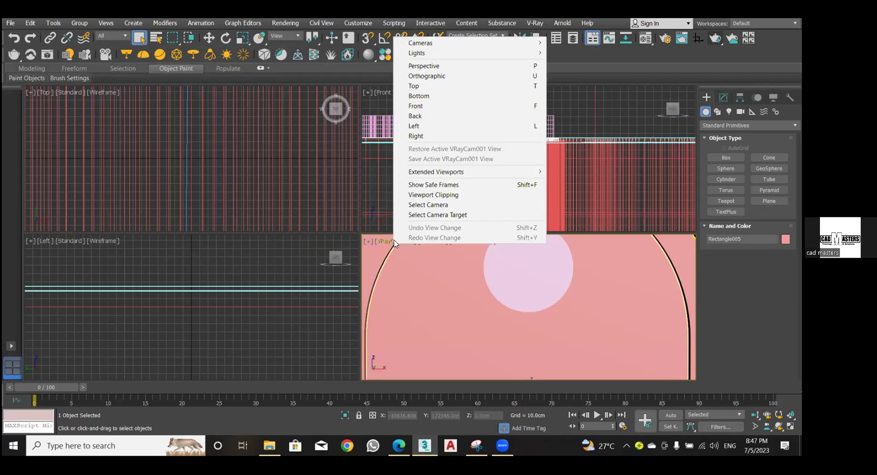
click(454, 184)
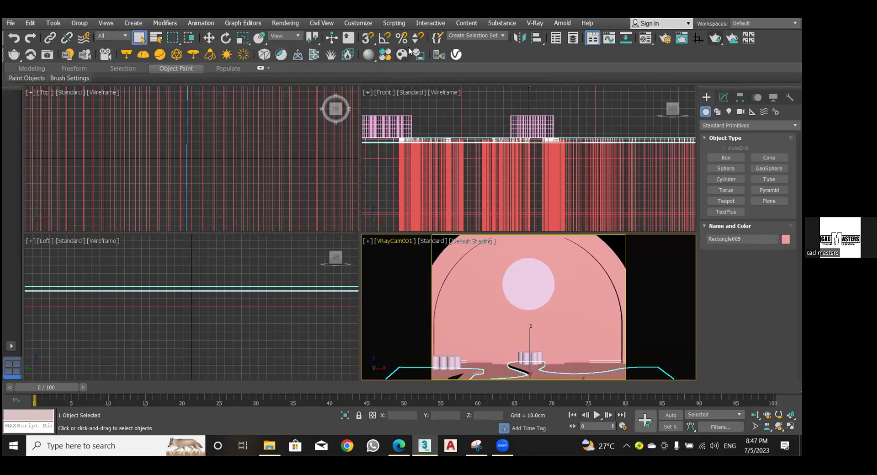
In the V-Ray render settings, set the image sampler type to Bucket with Max subdivs 8.
click(283, 23)
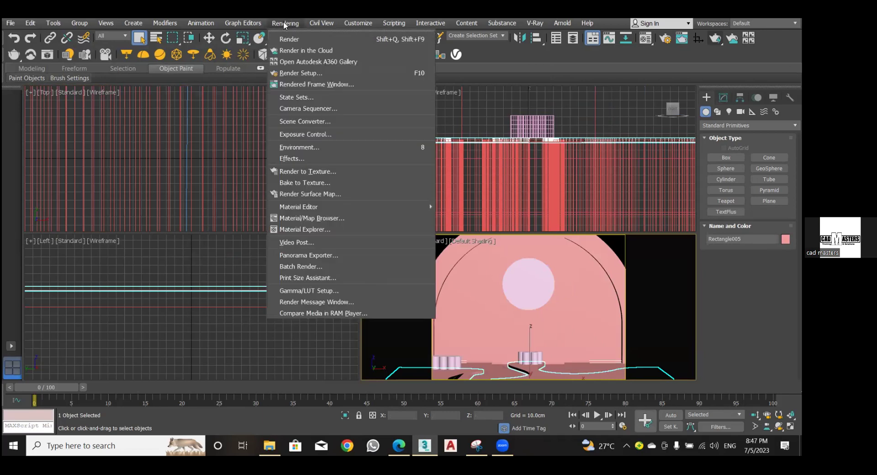
click(319, 74)
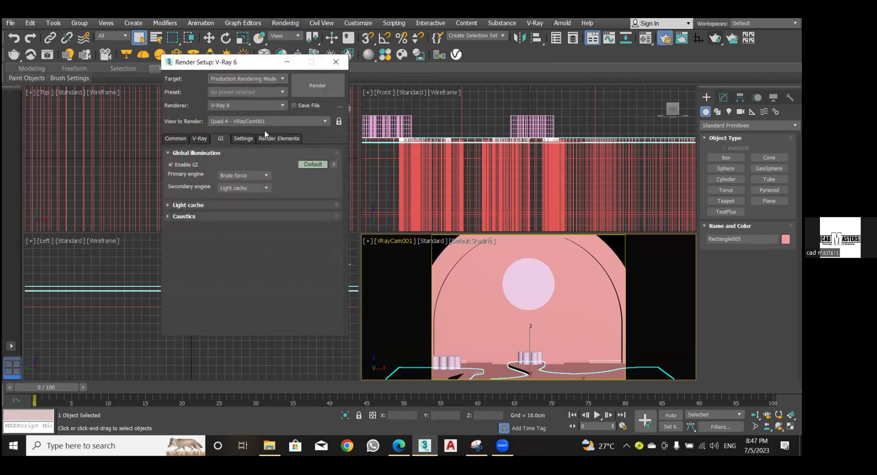
click(198, 138)
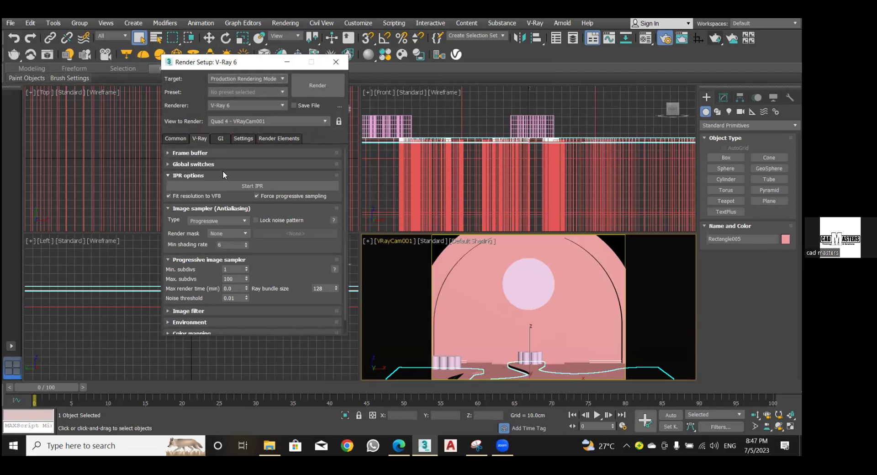
click(223, 221)
click(220, 230)
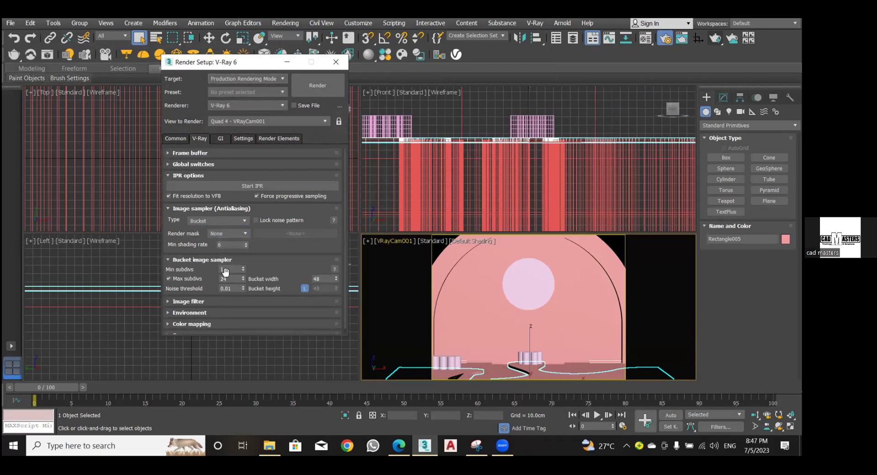
text(8)
Show the Advanced color mapping options and set the mode to Color mapping and gamma.
click(223, 320)
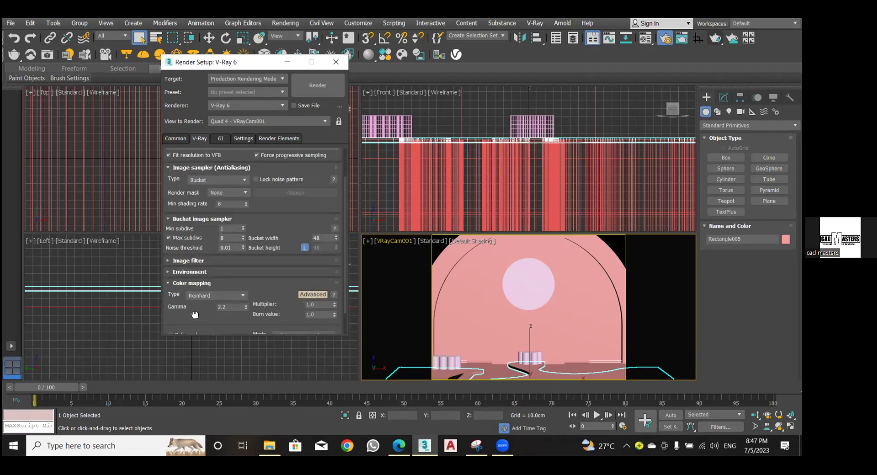
scroll(195, 315, down, 2)
click(288, 306)
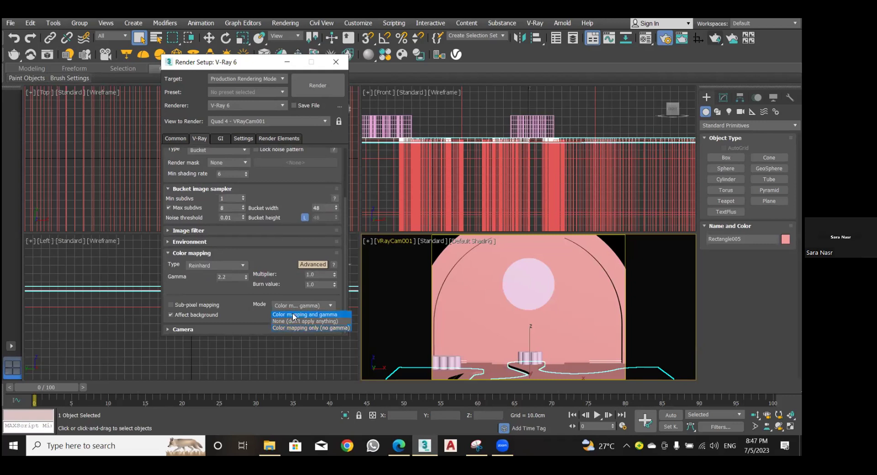
click(293, 315)
Switch global illumination to Advanced and set its primary engine to Irradiance map.
click(220, 140)
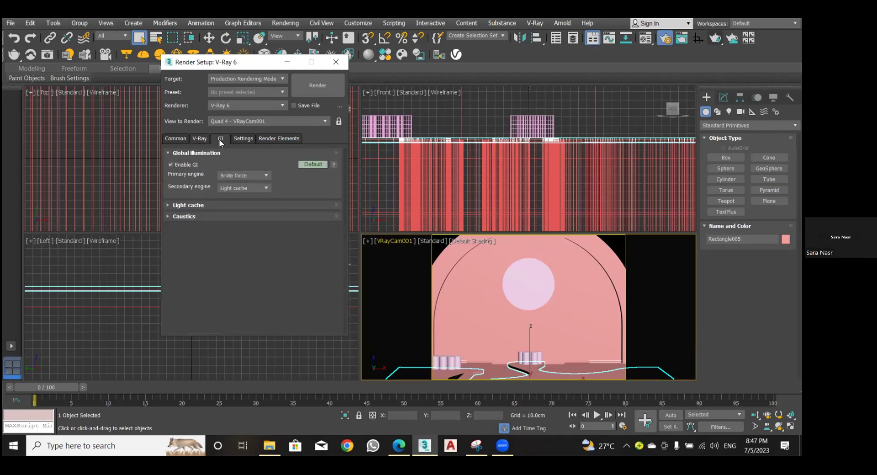
click(315, 162)
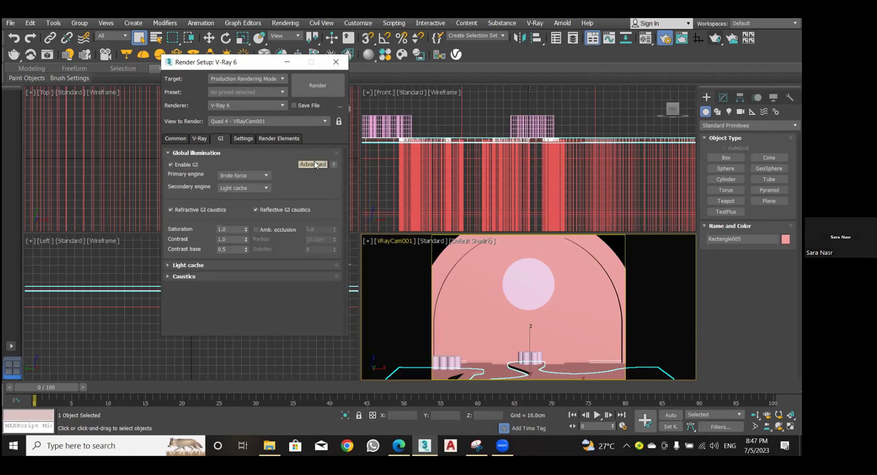
click(248, 177)
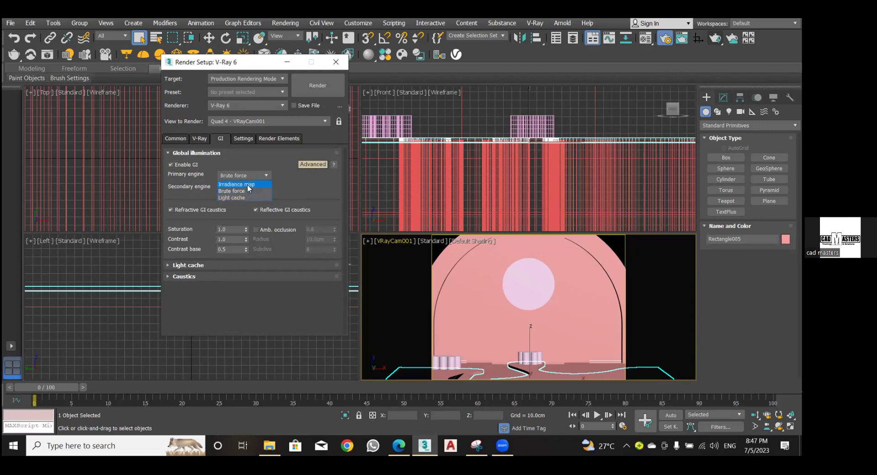
click(247, 185)
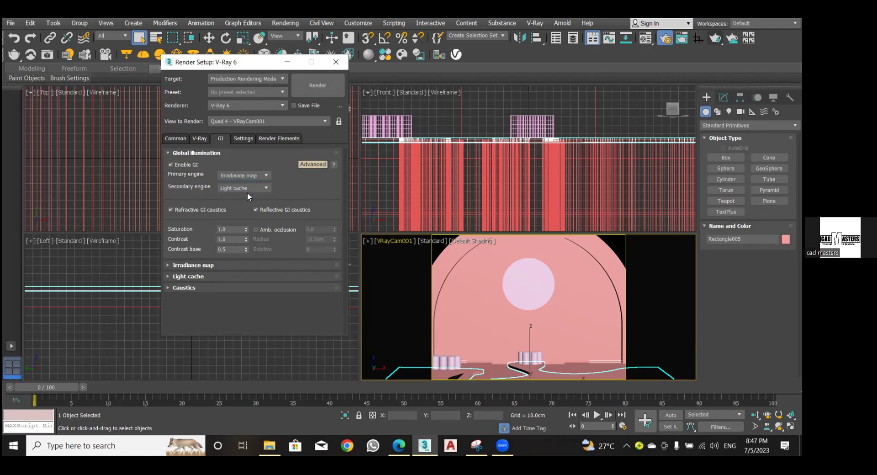
Set the irradiance map's current preset to Very low and the light cache subdivs to 200.
click(251, 265)
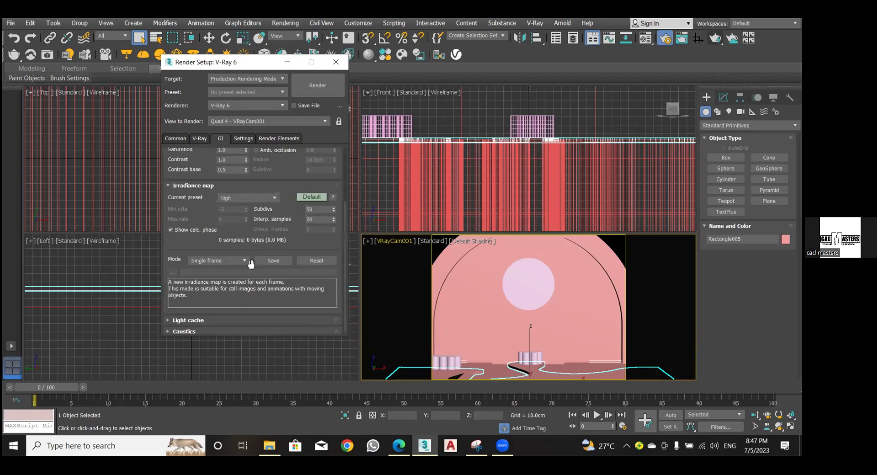
click(239, 196)
click(235, 210)
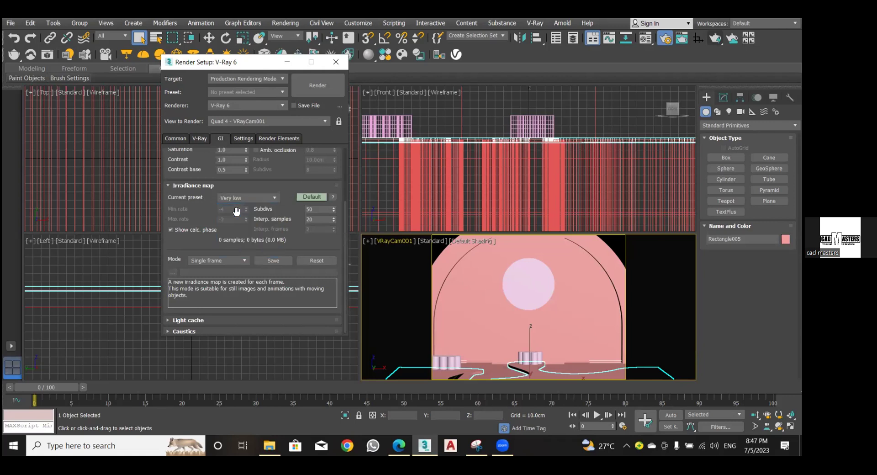
click(245, 322)
double_click(235, 244)
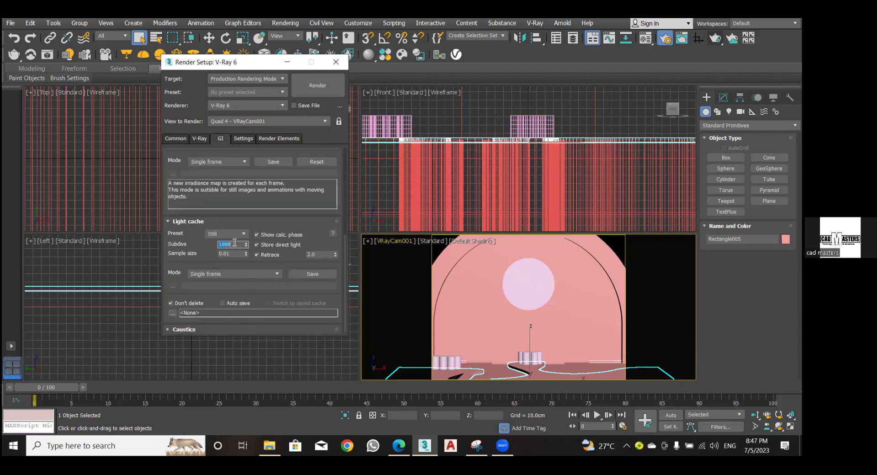
text(3)
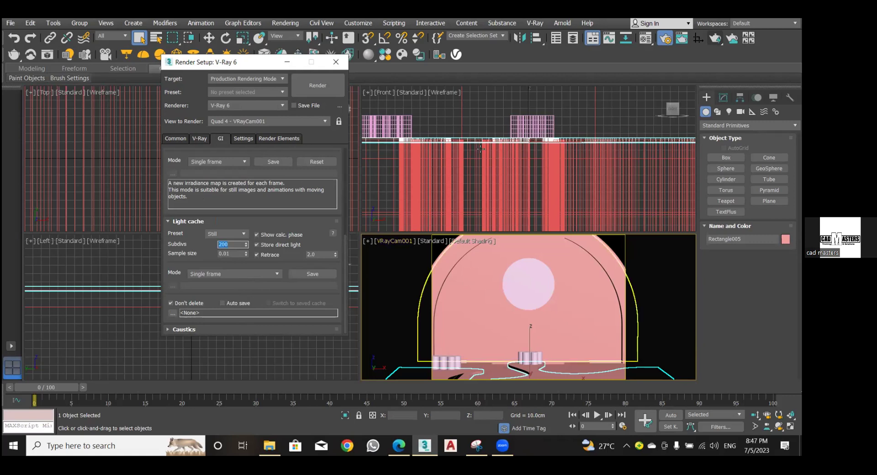
Start a test render of the VRayCam001 view, and close the frame buffer and the render settings.
click(312, 87)
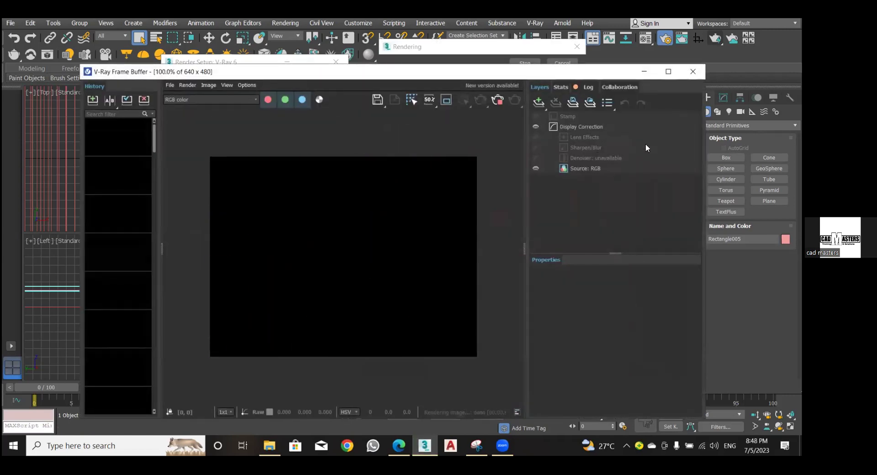
click(691, 70)
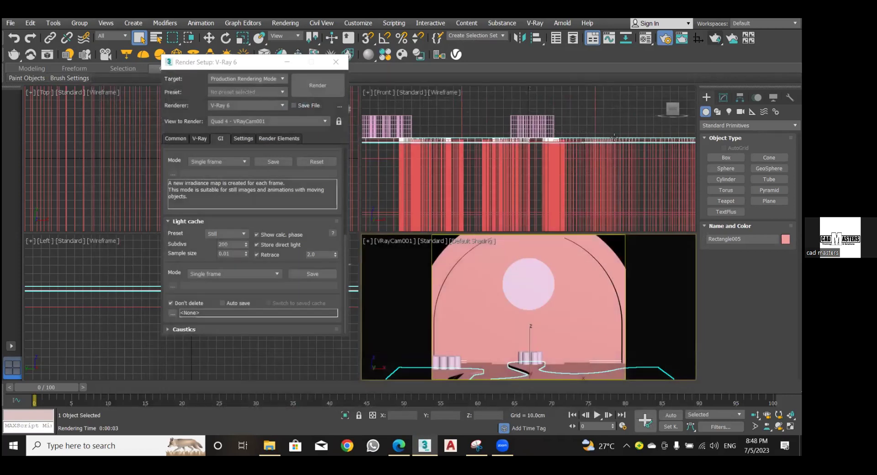
click(338, 62)
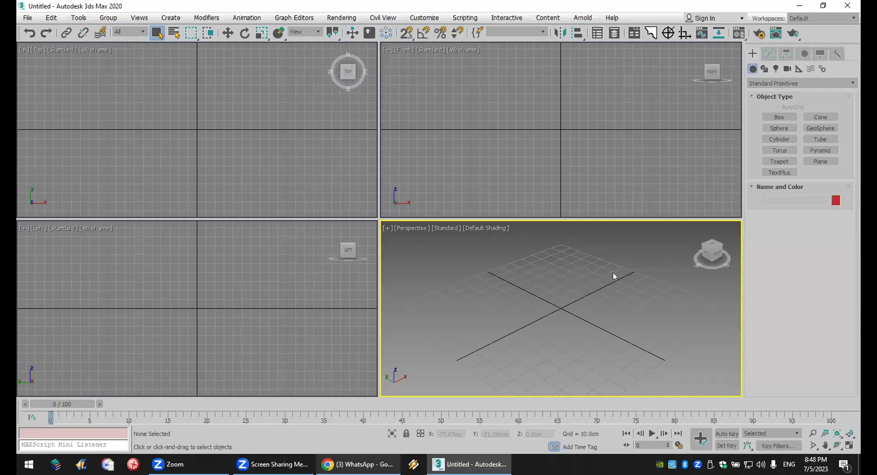
Switch to the shot 3 scene, close its running render, and set the disc light's Targeted distance to 50 cm.
key(alt+Tab)
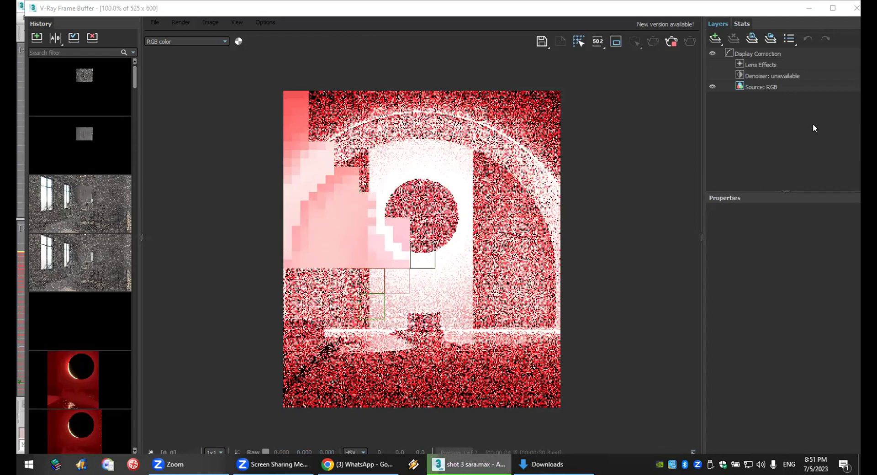
click(855, 7)
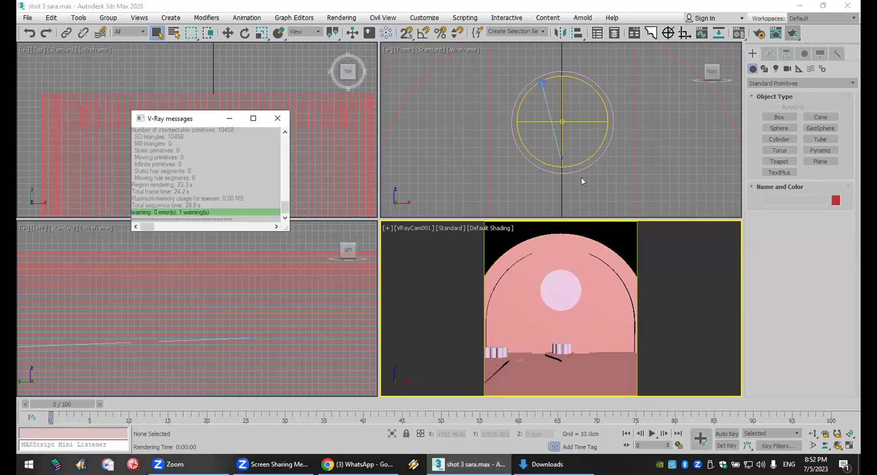
click(577, 119)
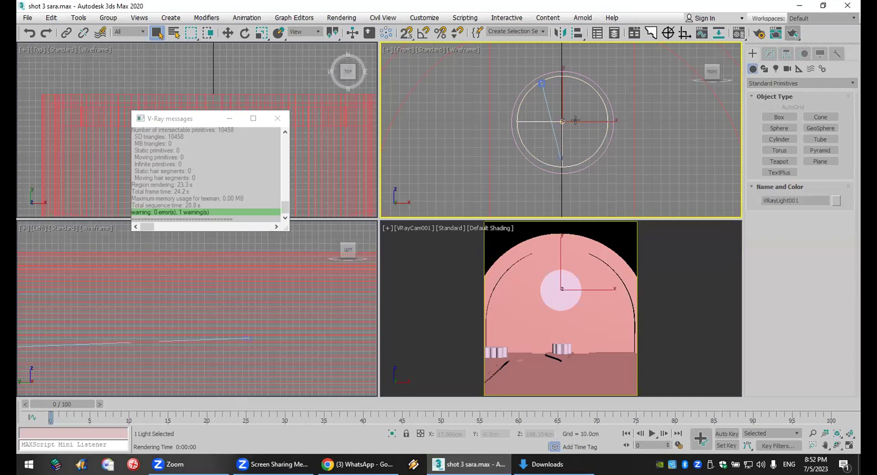
click(769, 53)
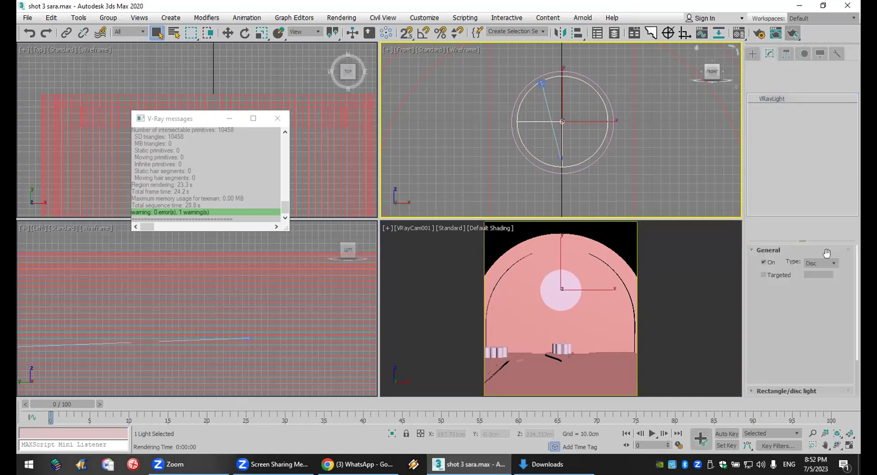
double_click(819, 275)
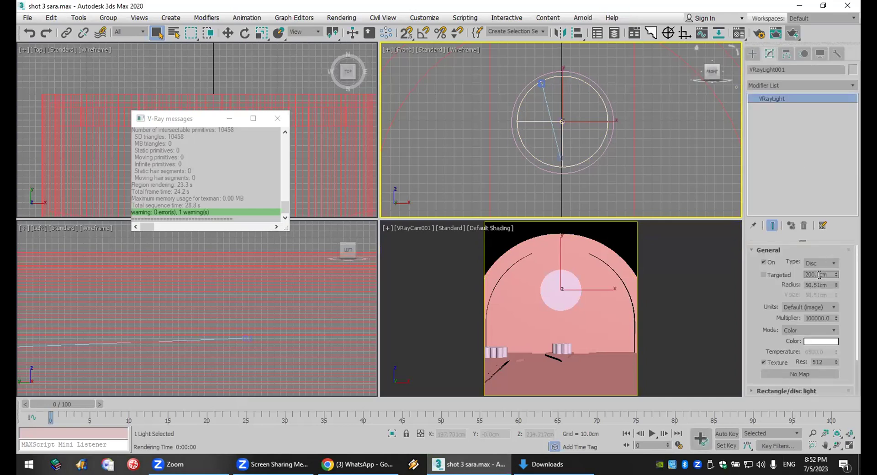
text(50)
key(Return)
Select everything in the scene and change the object color to the dark red of the basic palette.
scroll(684, 159, down, 6)
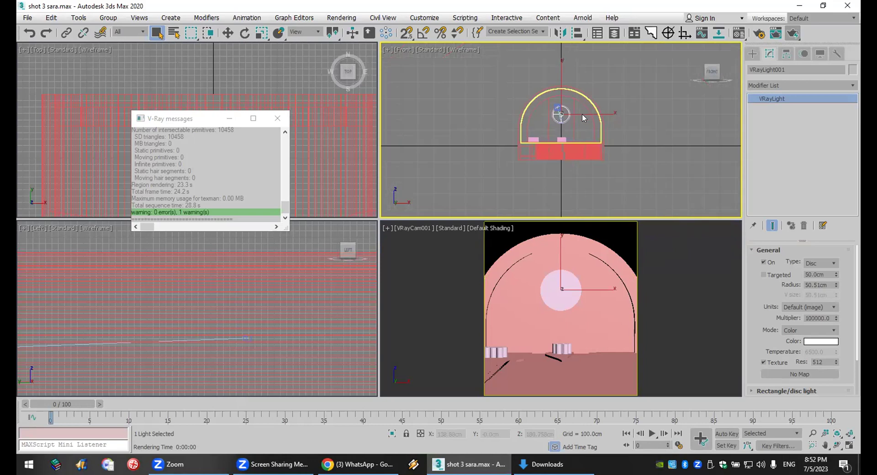
key(ctrl+a)
click(853, 70)
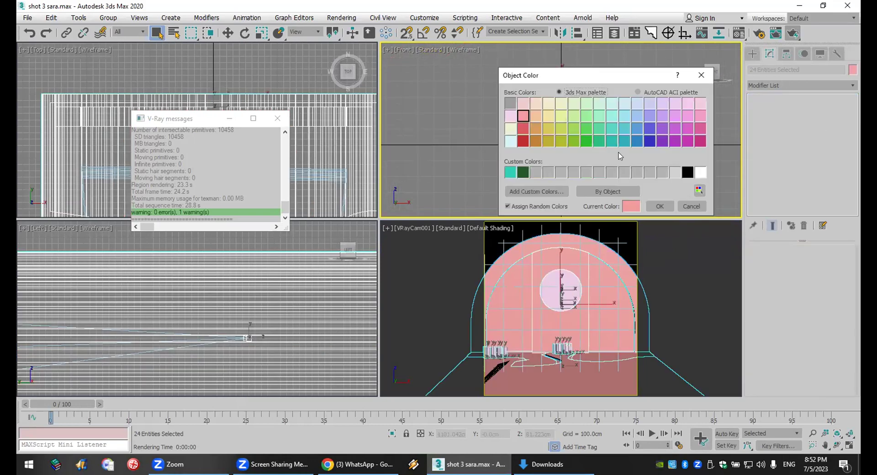
click(523, 141)
click(660, 207)
click(699, 197)
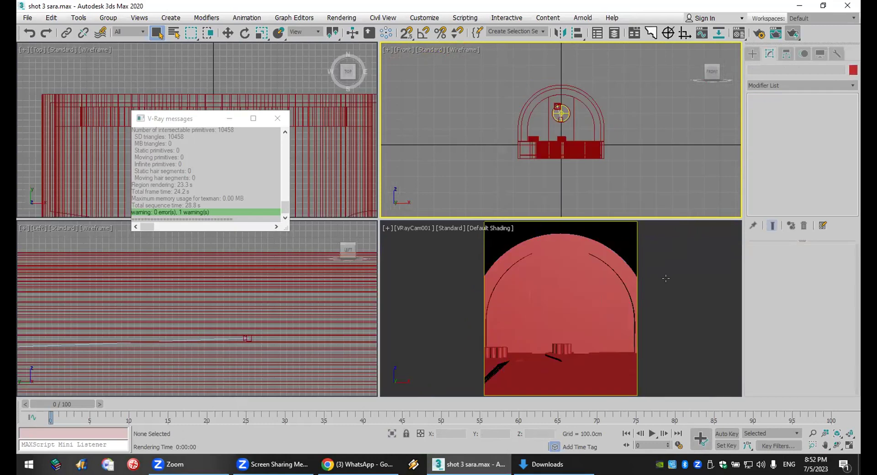
Render the VRayCam001 view, check the bounced light around the disc, and close the frame buffer and V-Ray messages.
click(703, 277)
click(778, 33)
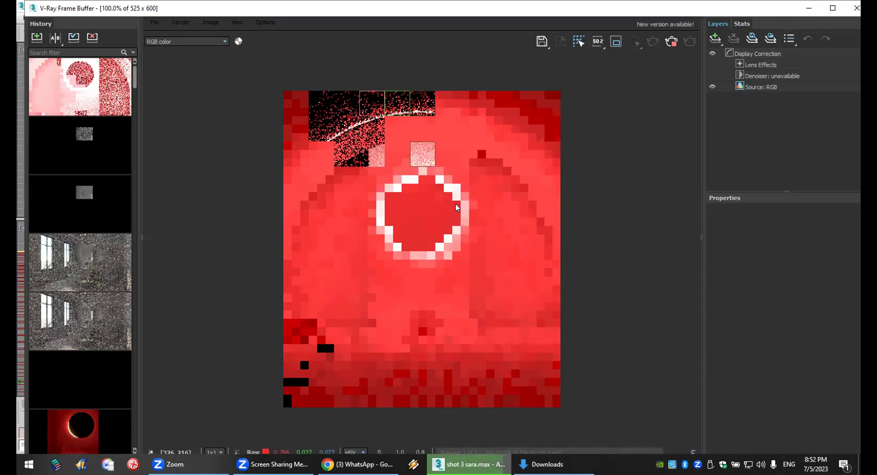
scroll(456, 208, up, 1)
scroll(456, 204, down, 1)
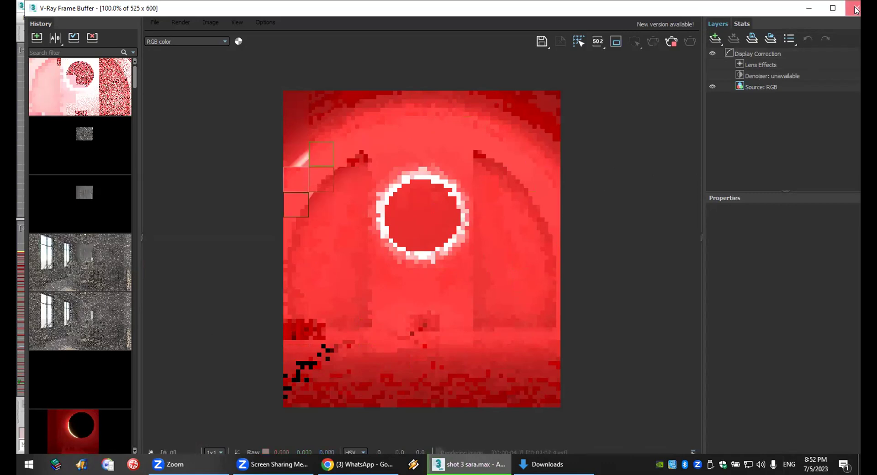
key(alt+Tab)
click(211, 51)
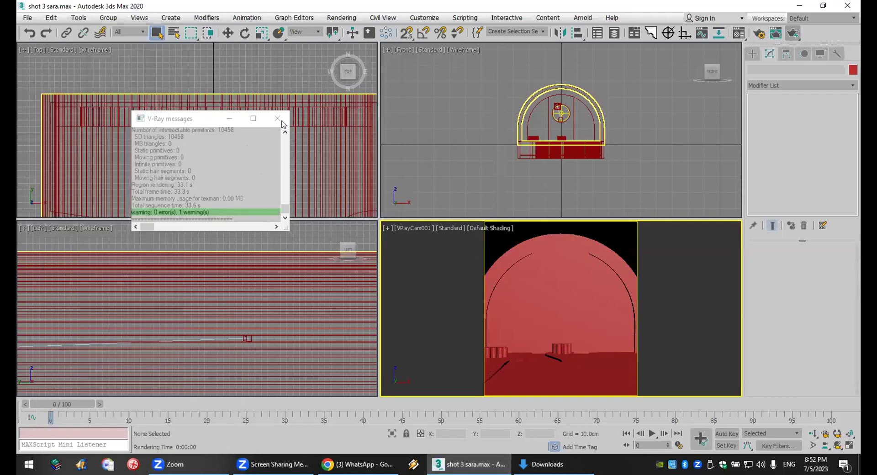
click(277, 118)
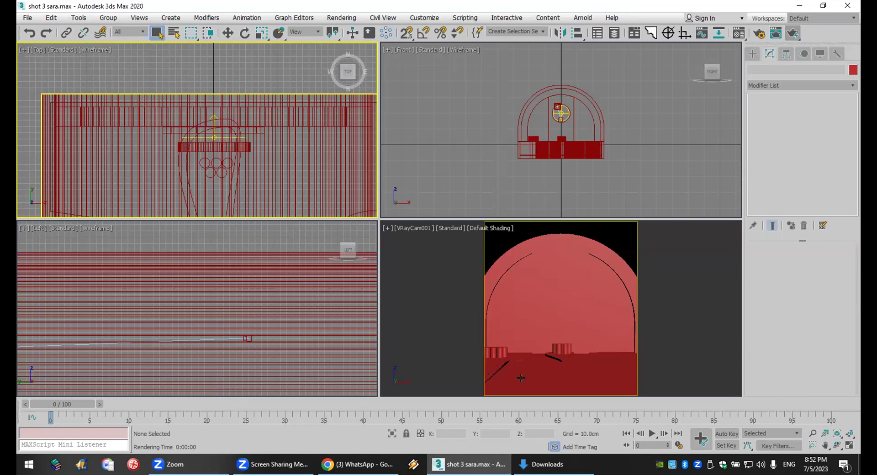
click(590, 325)
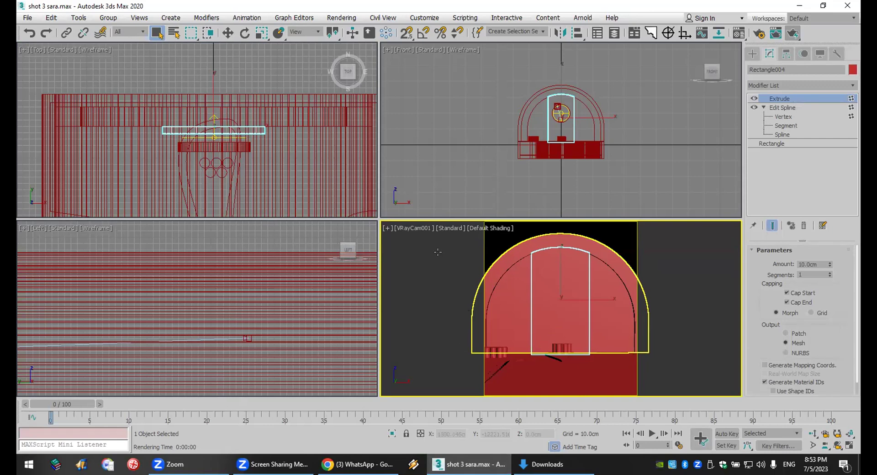
click(478, 191)
drag(604, 162, 463, 83)
click(474, 66)
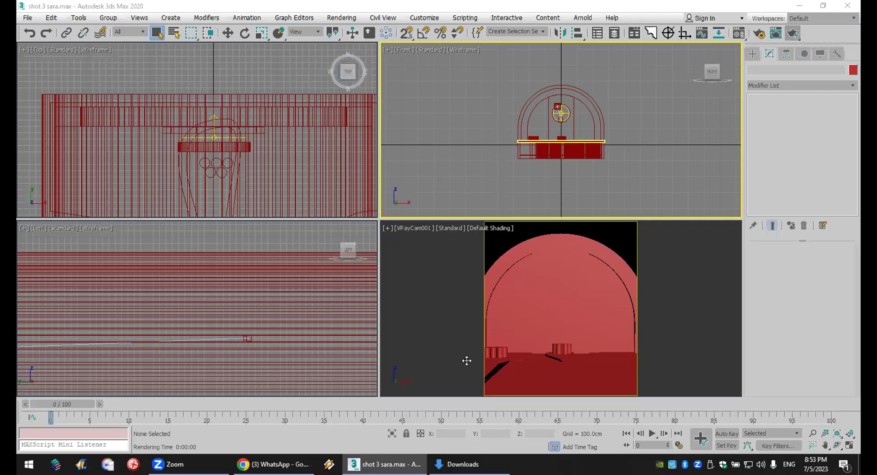
Switch to the vray2.max arcade scene and check which environment map its background uses.
key(alt+Tab)
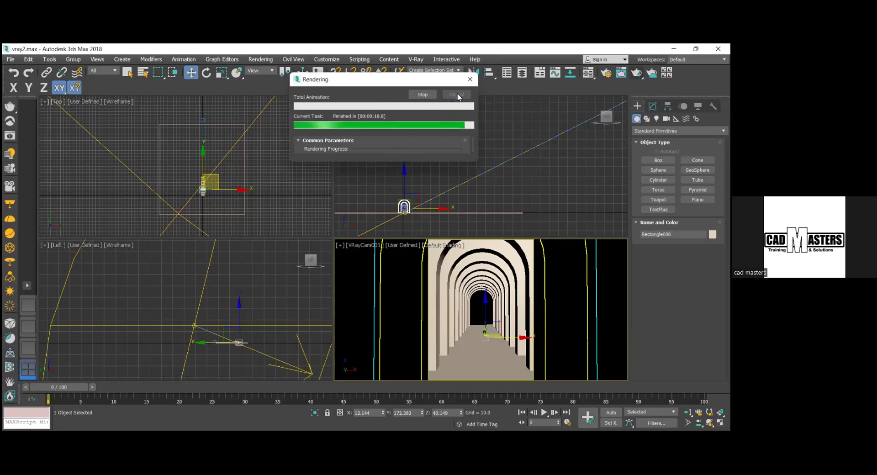
click(255, 61)
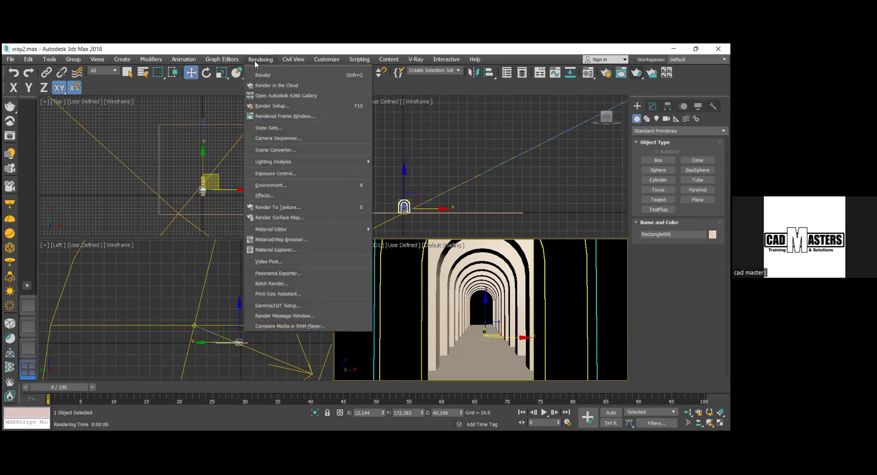
click(302, 184)
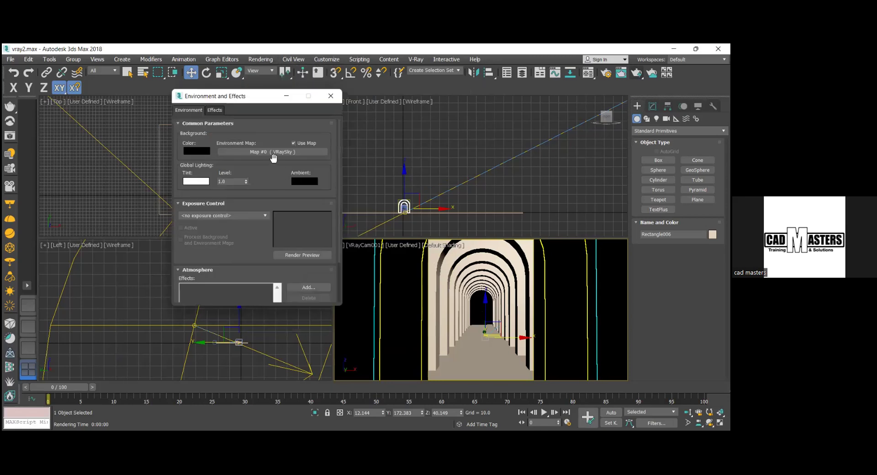
click(331, 96)
Select the V-Ray sun in the Front view to check its position and direction relative to the arcade.
scroll(492, 166, down, 3)
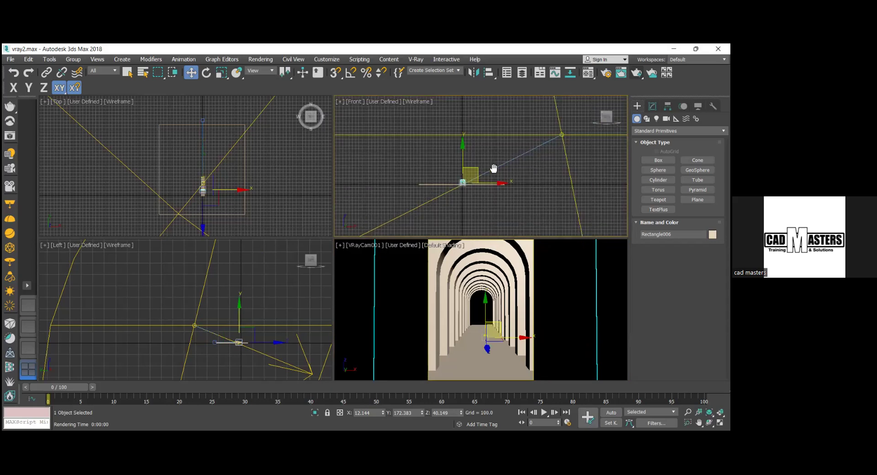
scroll(493, 168, down, 2)
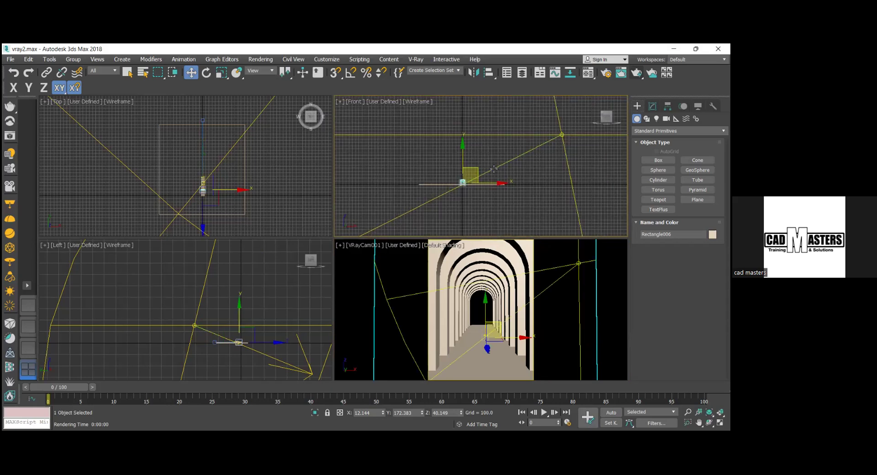
scroll(494, 169, down, 2)
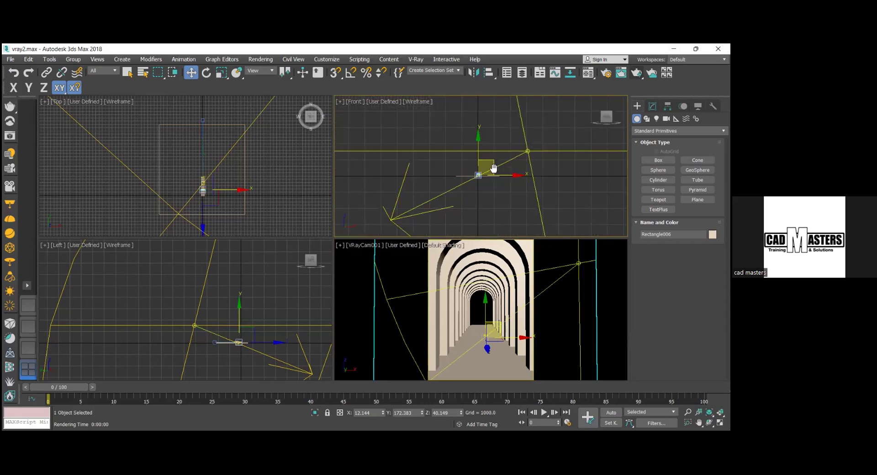
click(529, 150)
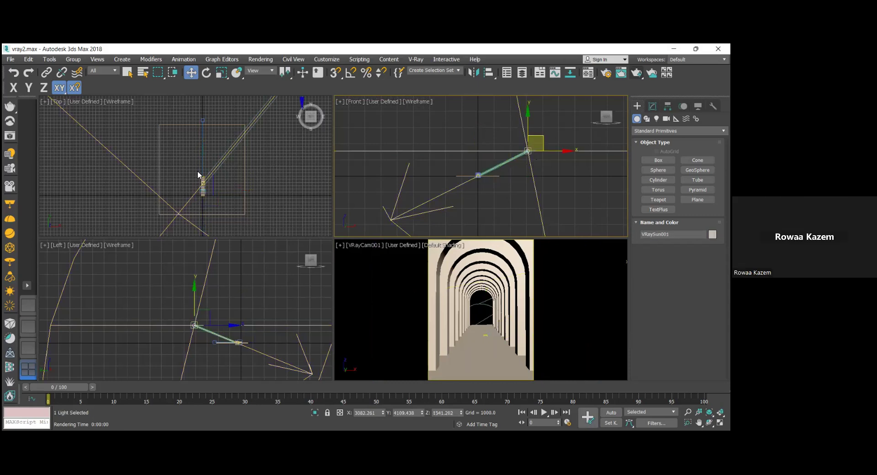
Rotate the slanted panel at the arcade's far end in the Top view so it lies closer to parallel with the arches.
scroll(197, 174, up, 5)
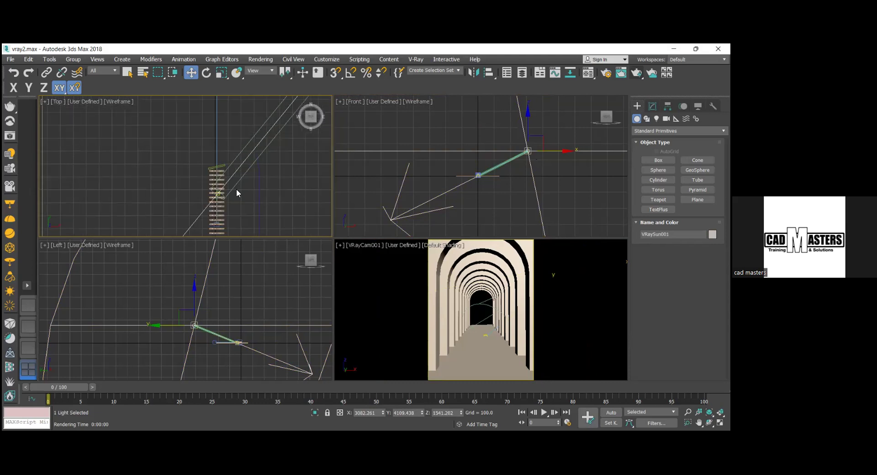
scroll(219, 175, up, 5)
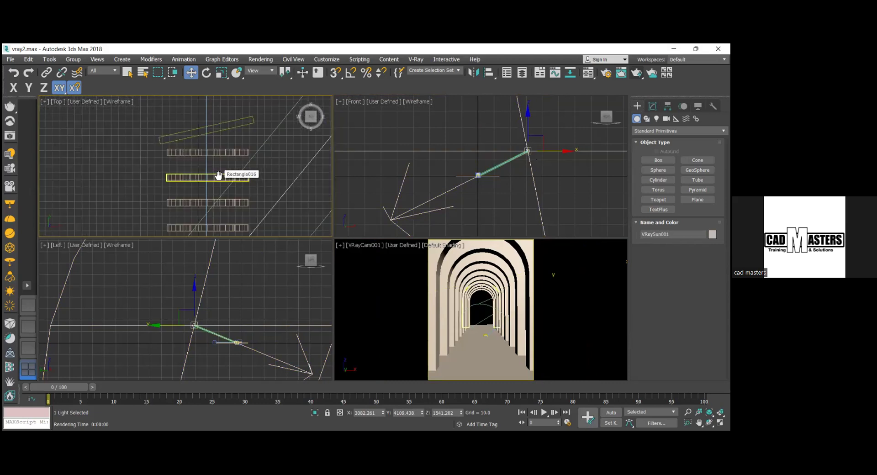
middle_drag(218, 175, 207, 181)
click(204, 133)
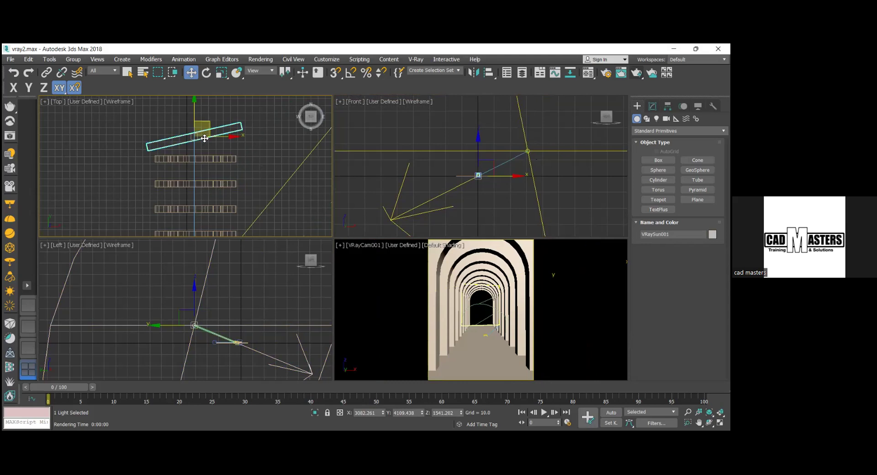
click(207, 73)
drag(222, 117, 225, 122)
Move the slanted end panel in the Top view up against the nearest arch and scale it uniformly to about 85%.
click(191, 73)
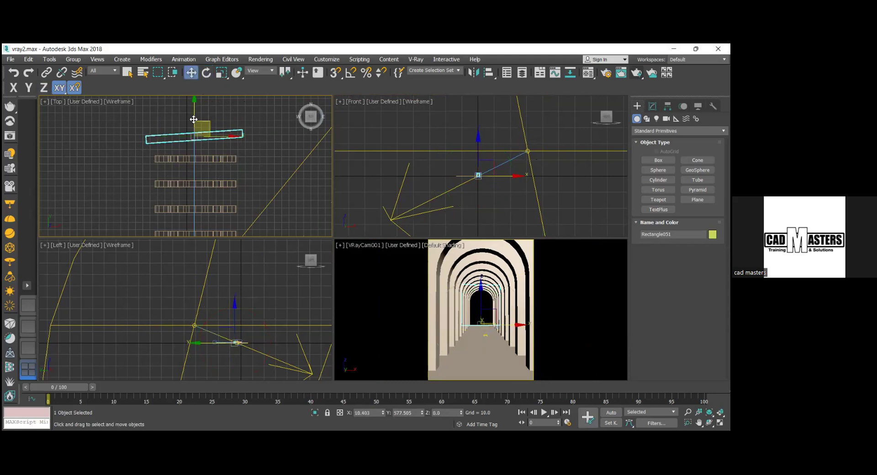
click(197, 121)
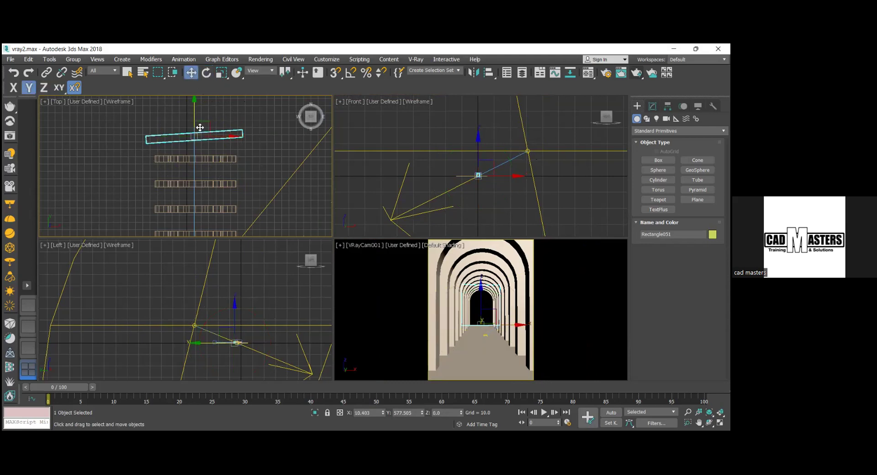
drag(199, 127, 200, 135)
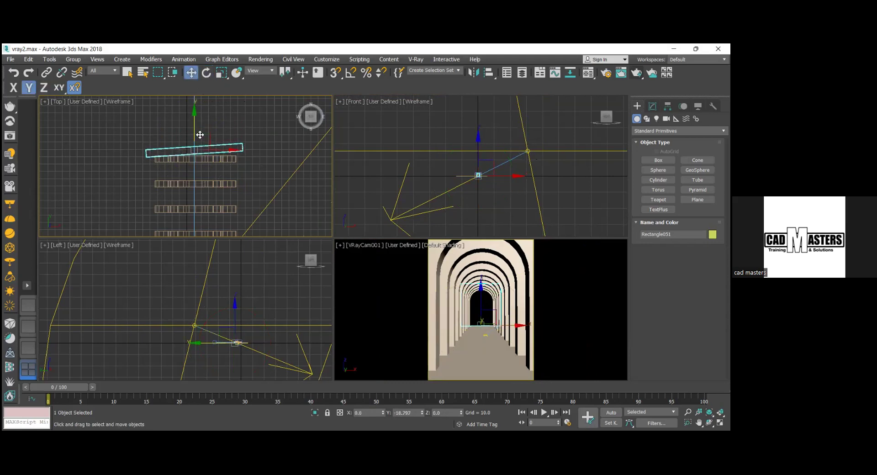
key(r)
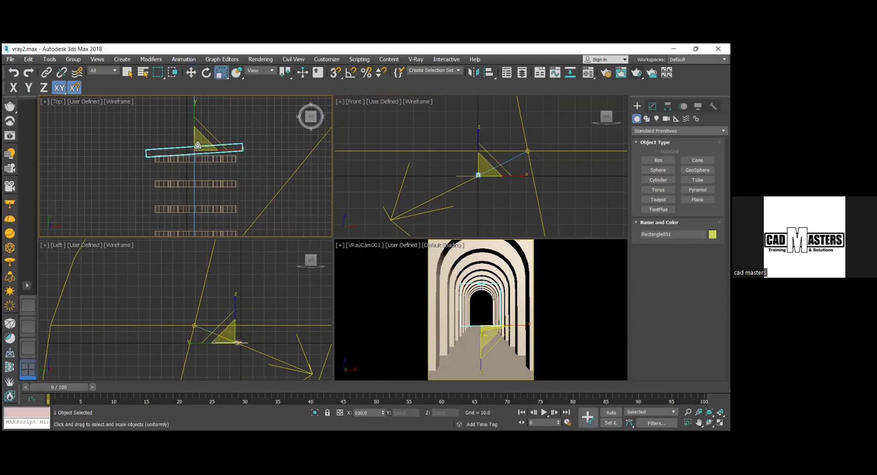
drag(198, 146, 196, 154)
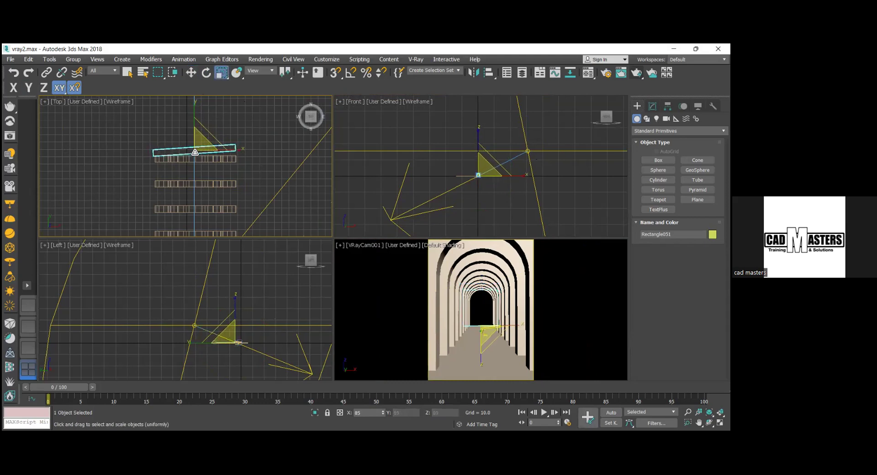
click(191, 72)
drag(194, 130, 194, 132)
Test-render the VRayCam001 view to check the arcade's far end with the repositioned panel, closing the frame buffer and cancelling the render.
right_click(589, 307)
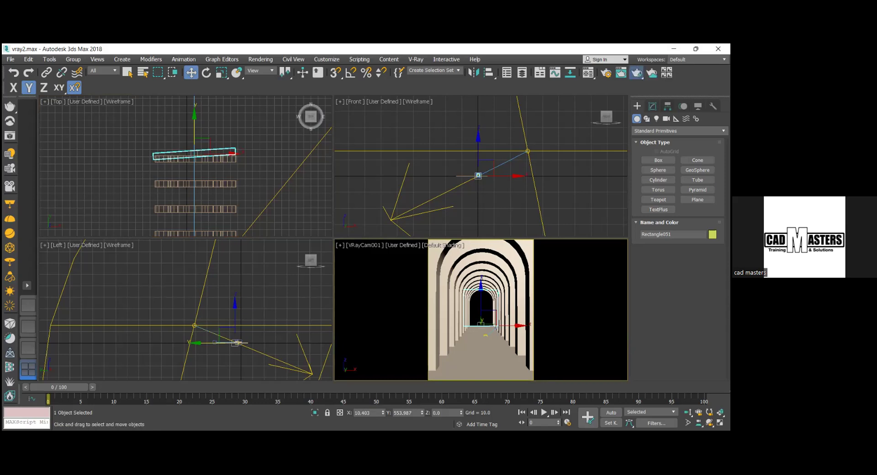
click(636, 72)
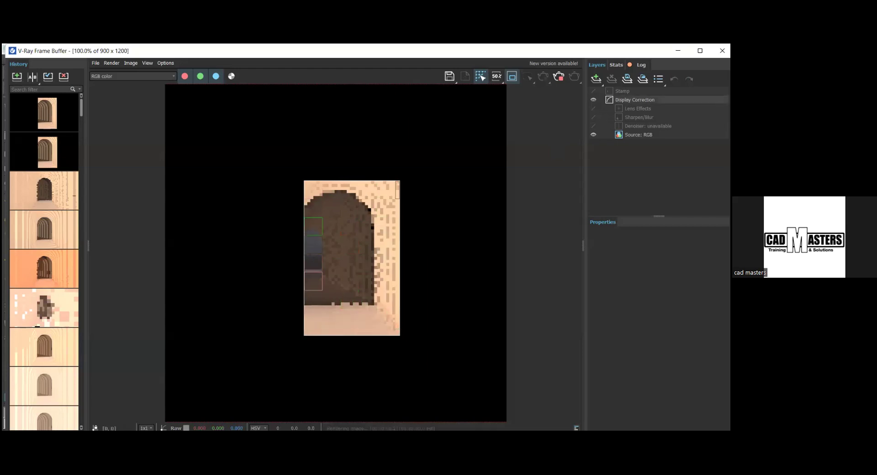
click(722, 50)
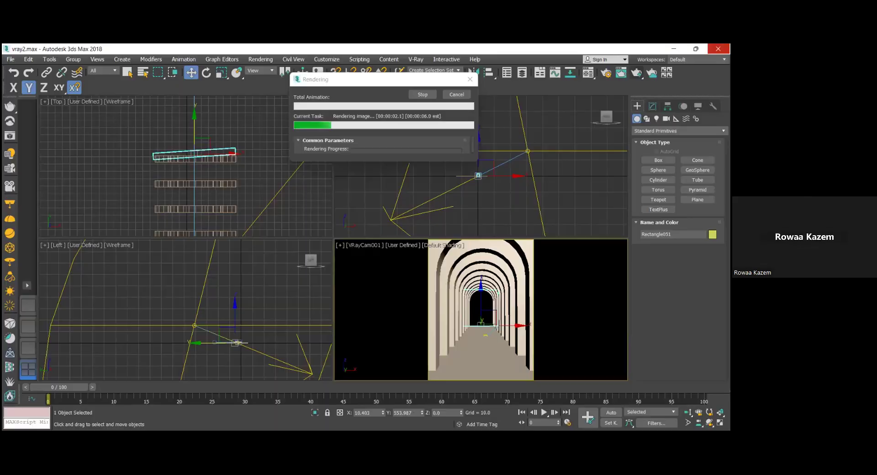
click(455, 95)
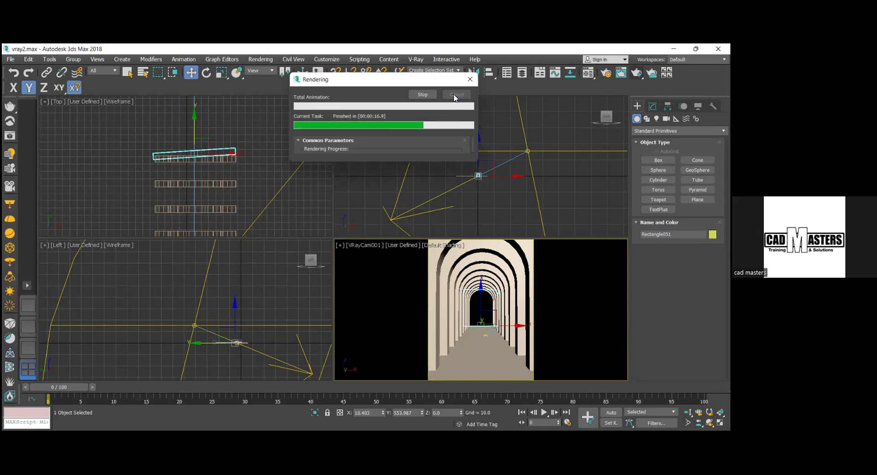
Examine the V-Ray color mapping type, gamma and mode options in the render setup, and close the setup with the sun selected.
click(527, 151)
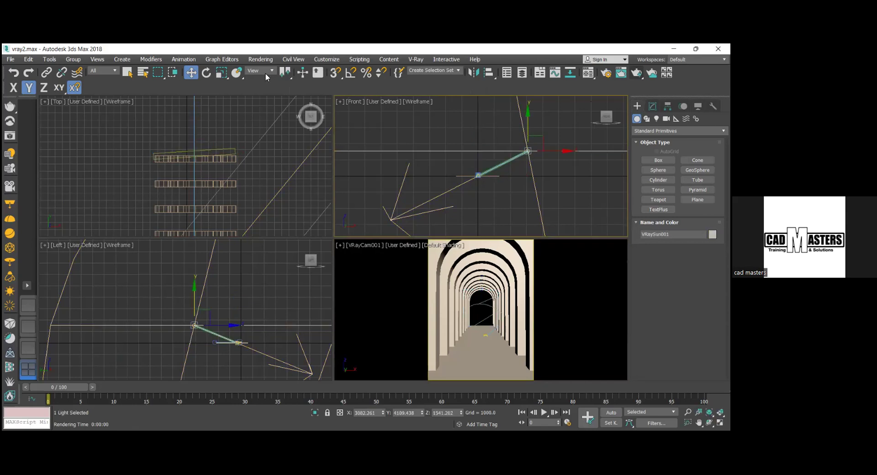
click(262, 61)
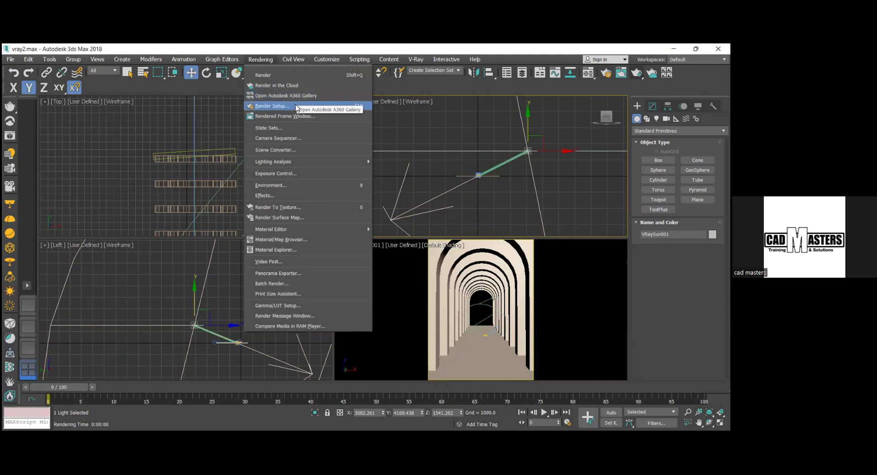
click(274, 108)
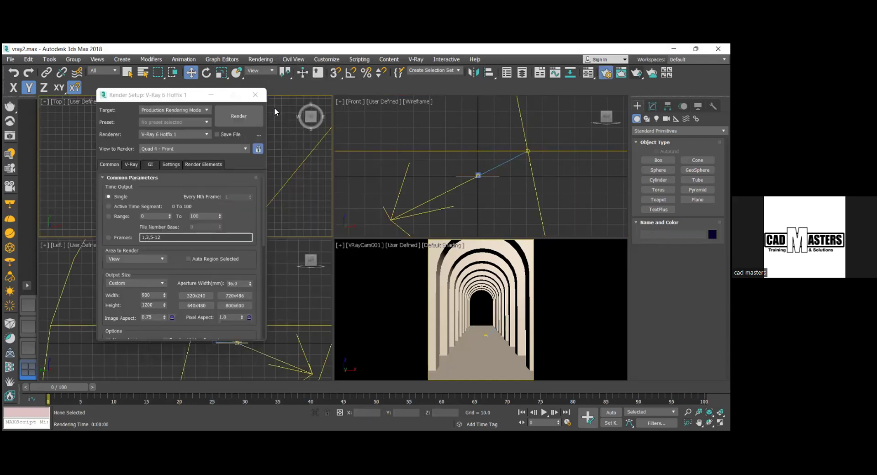
click(131, 165)
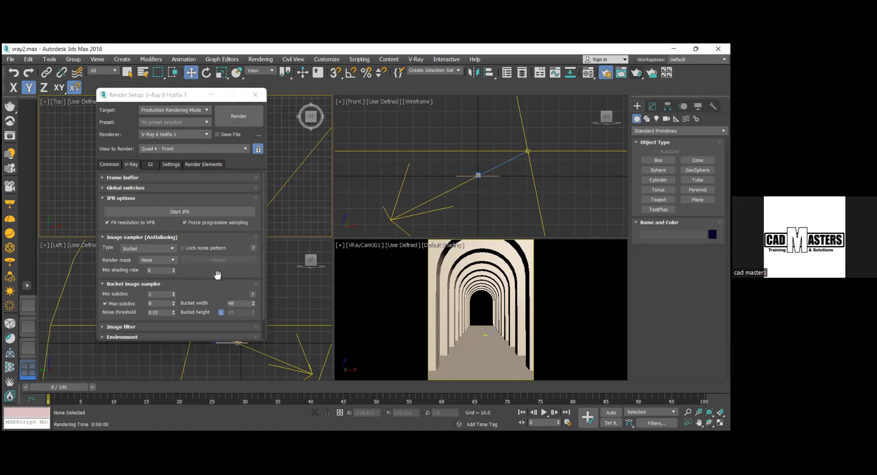
scroll(192, 272, down, 1)
click(157, 323)
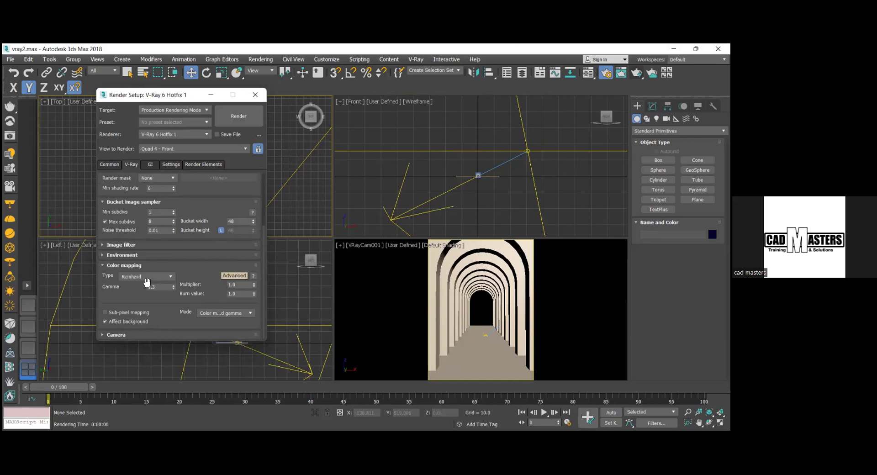
click(229, 313)
click(229, 313)
click(229, 312)
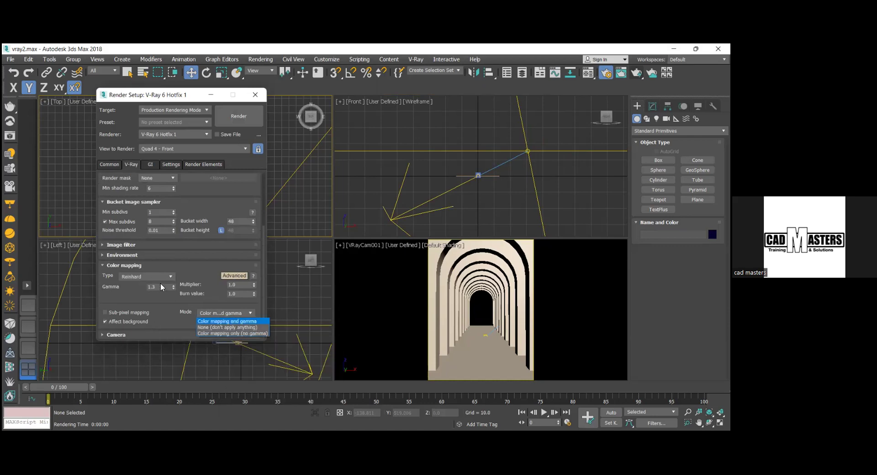
click(256, 96)
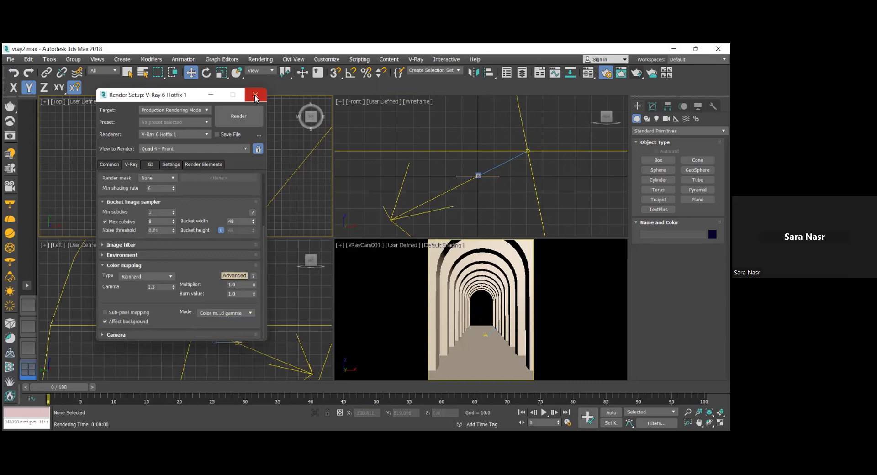
click(528, 153)
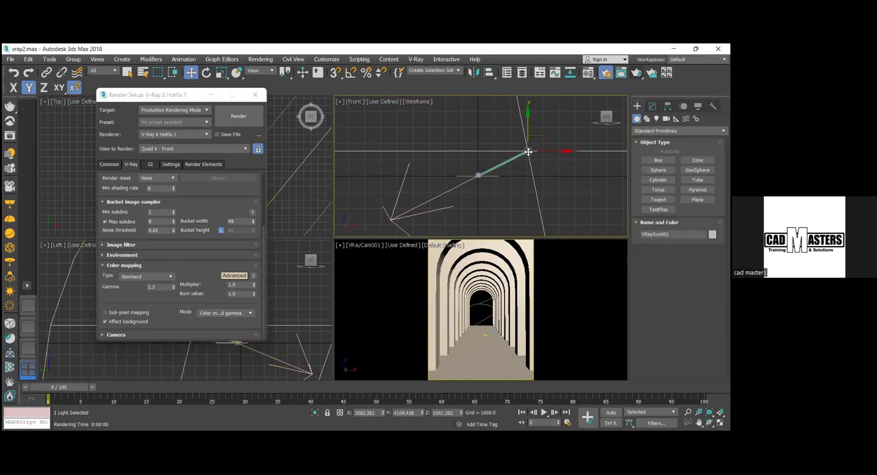
click(259, 97)
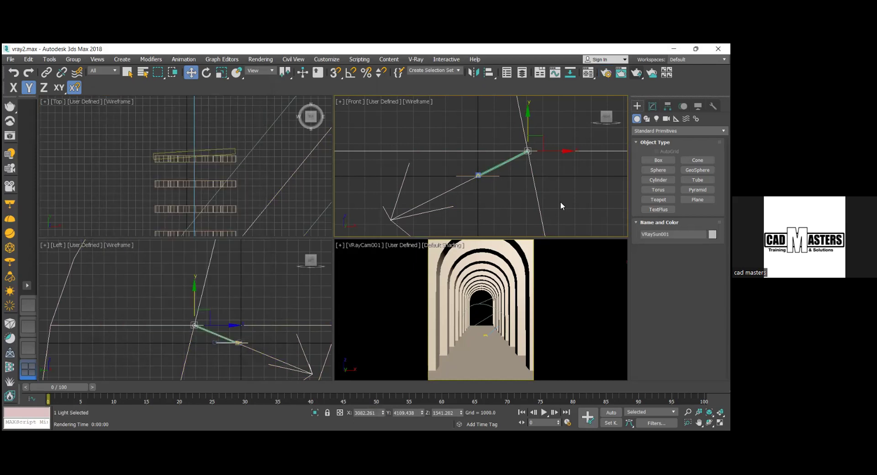
Set the V-Ray sun's ground albedo to white and its sky model to Hosek et al.
click(652, 106)
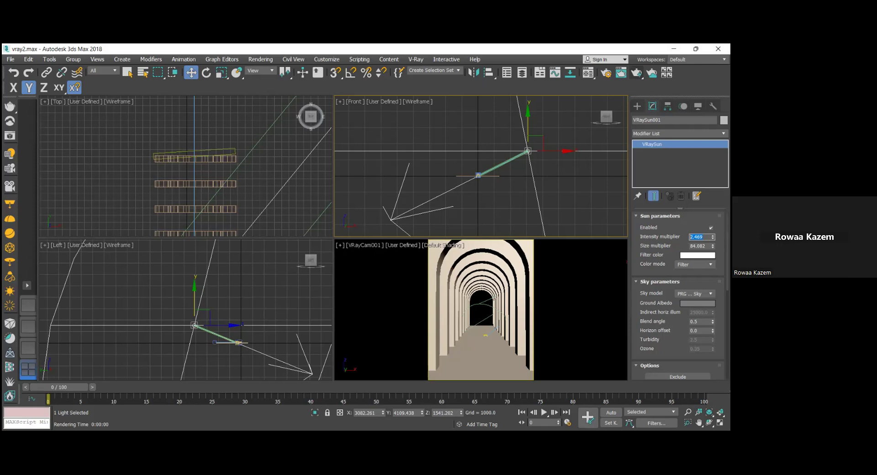
click(697, 304)
drag(248, 119, 256, 170)
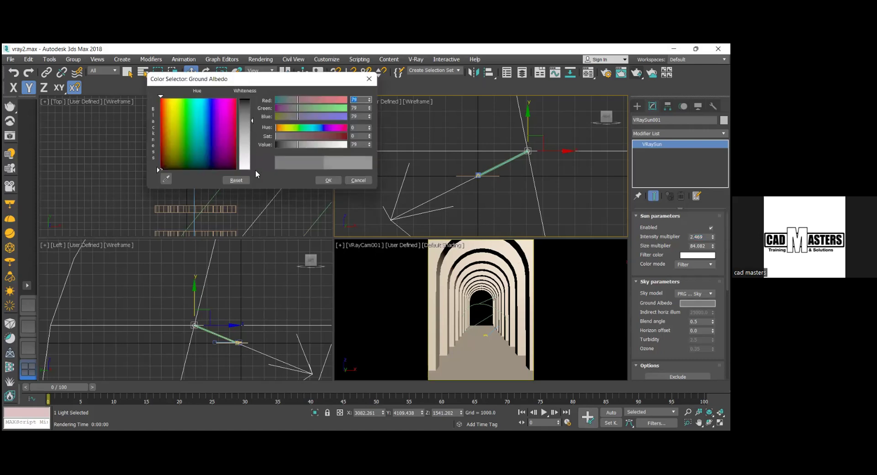
click(329, 179)
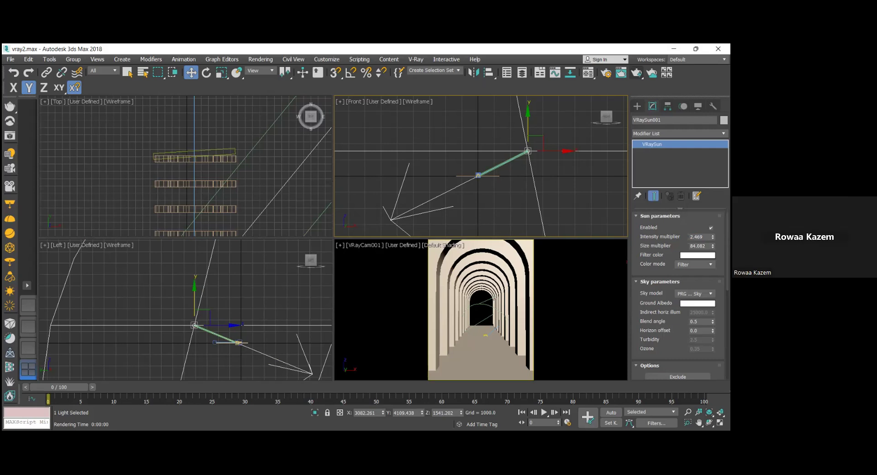
click(694, 293)
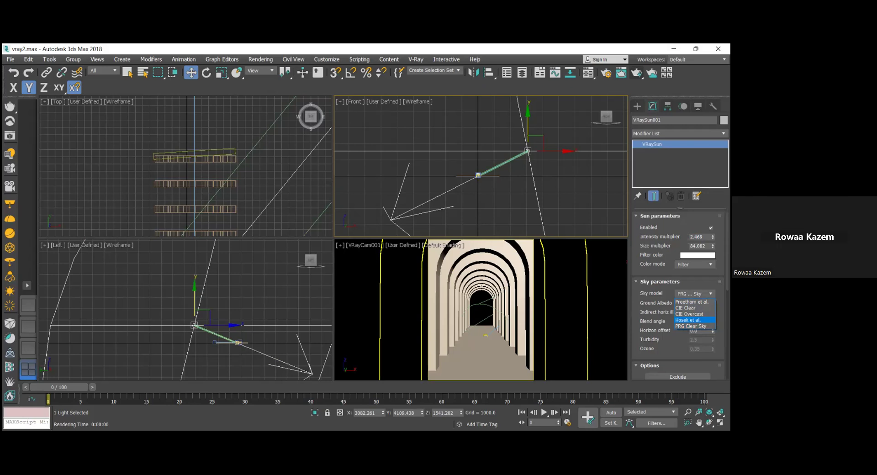
click(687, 320)
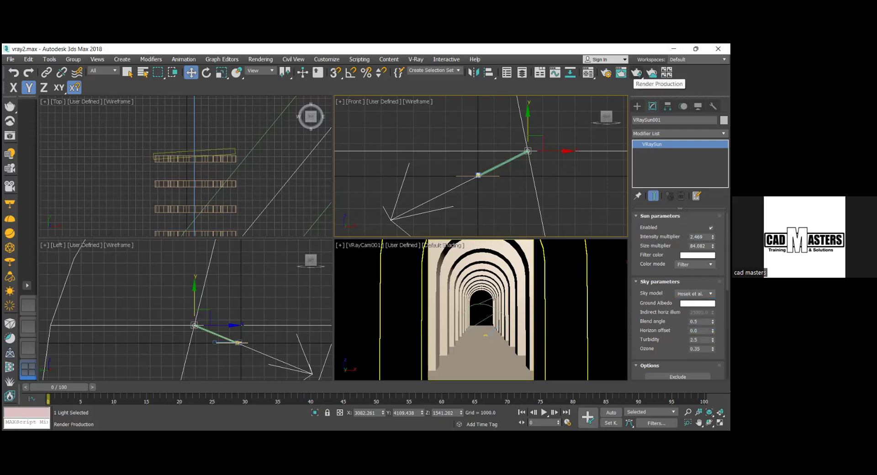
Render the VRayCam001 view to judge the new sky model and ground albedo, closing the frame buffer and ending the render.
right_click(480, 311)
click(636, 73)
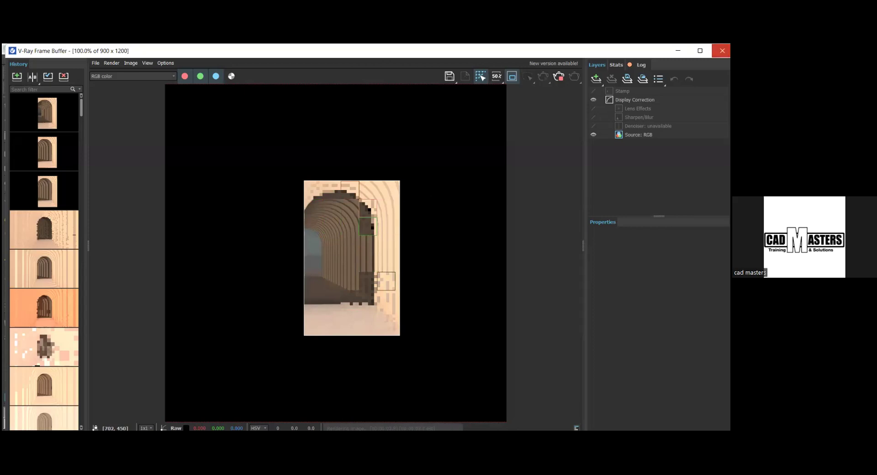
click(723, 51)
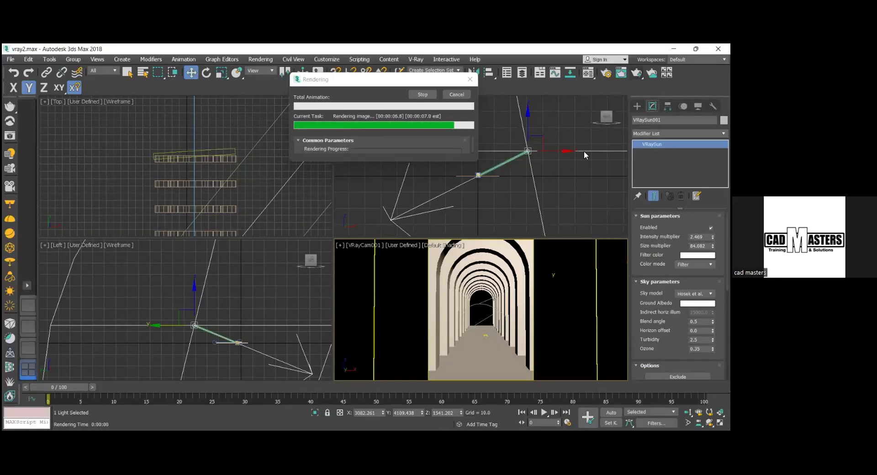
click(454, 92)
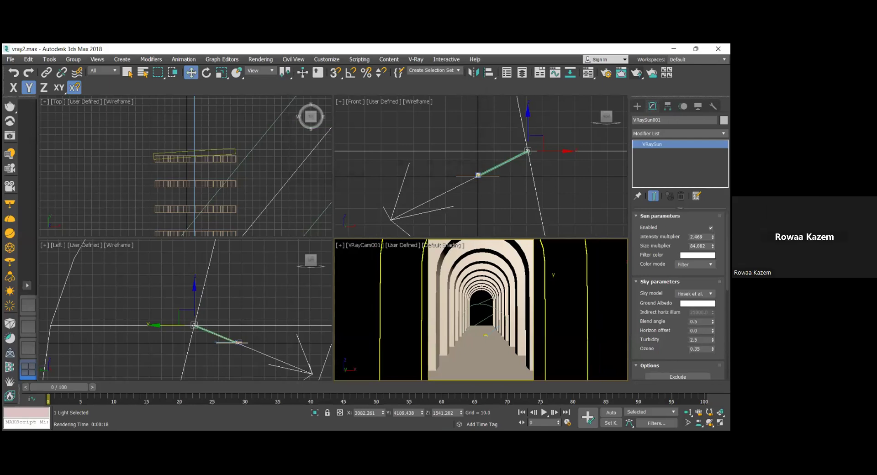
Look through the sun's remaining options down to its cloud settings, and raise the sun in the Left view to about Z 2809.
scroll(678, 297, down, 5)
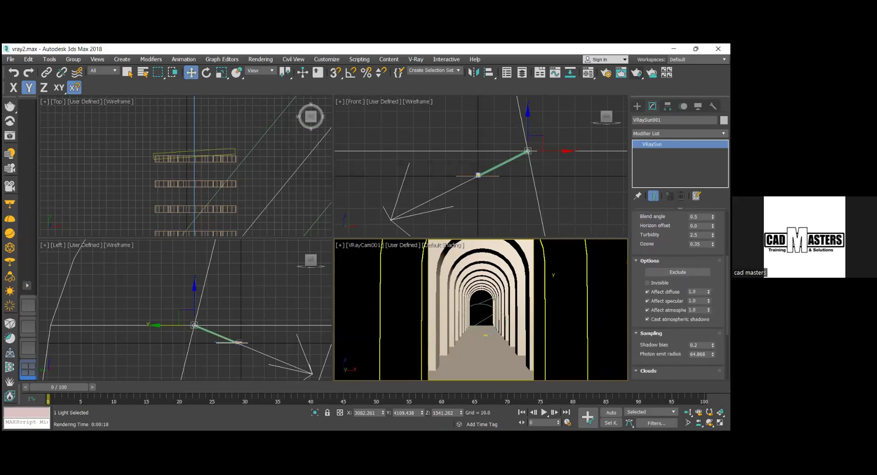
scroll(679, 297, down, 5)
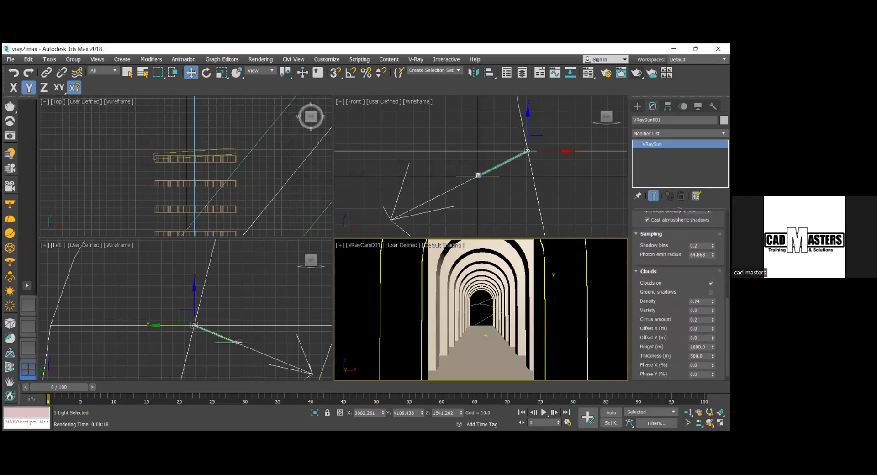
scroll(678, 297, down, 1)
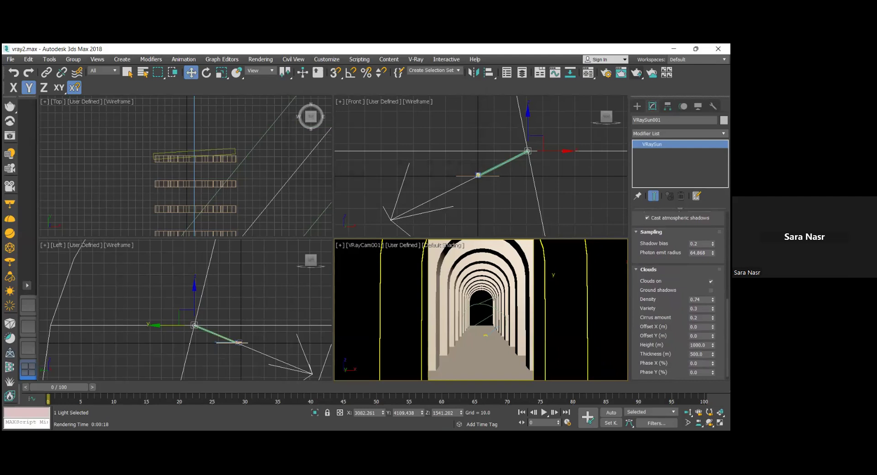
click(195, 311)
drag(196, 304, 197, 290)
Render the camera view to check the arcade's lighting with the higher sun, and close the frame buffer.
right_click(581, 311)
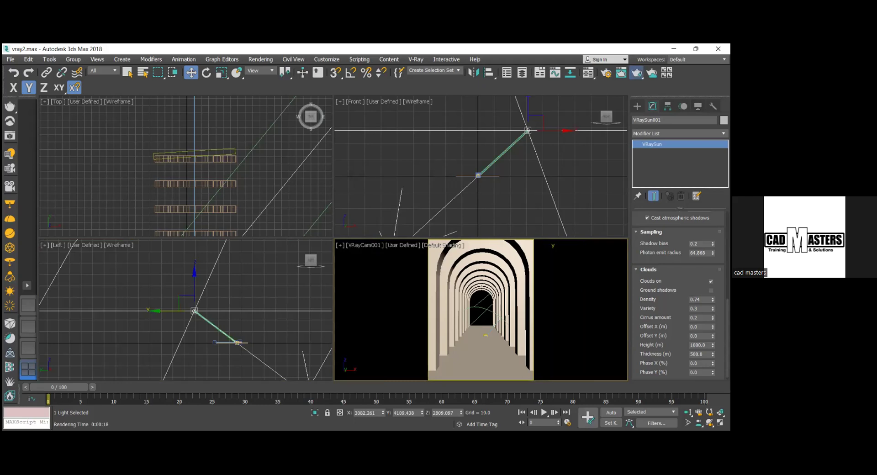
click(636, 72)
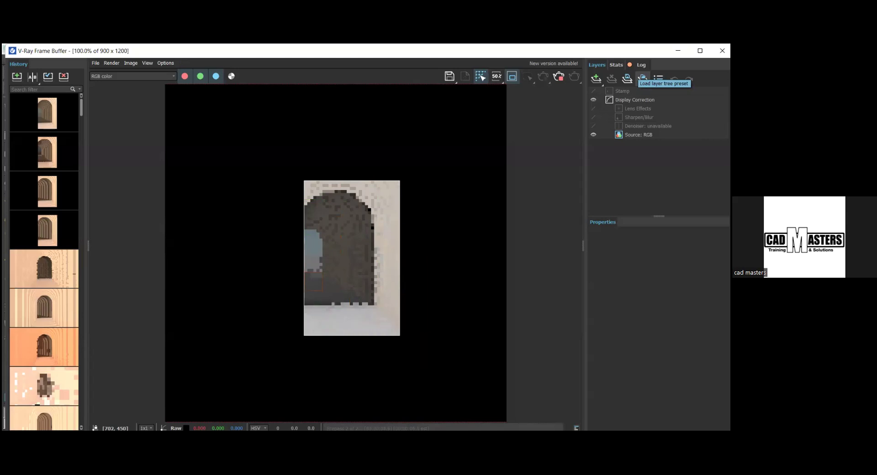
click(722, 51)
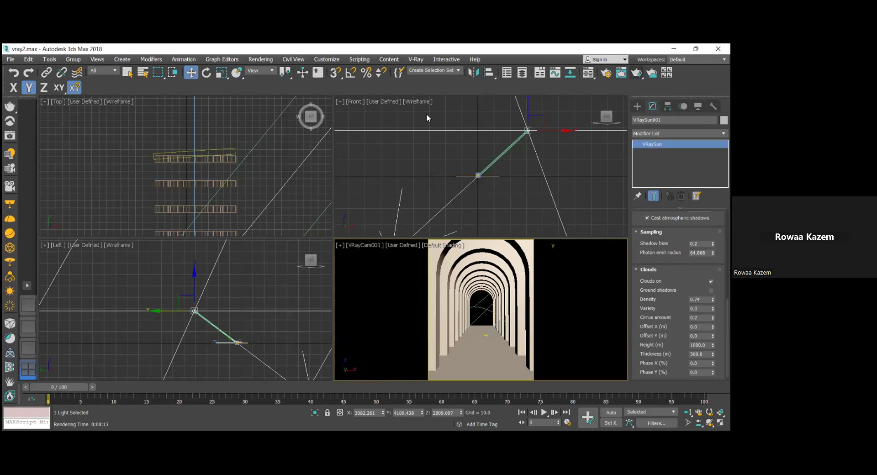
Delete the V-Ray sun from the arcade scene in the Front view.
scroll(403, 174, down, 3)
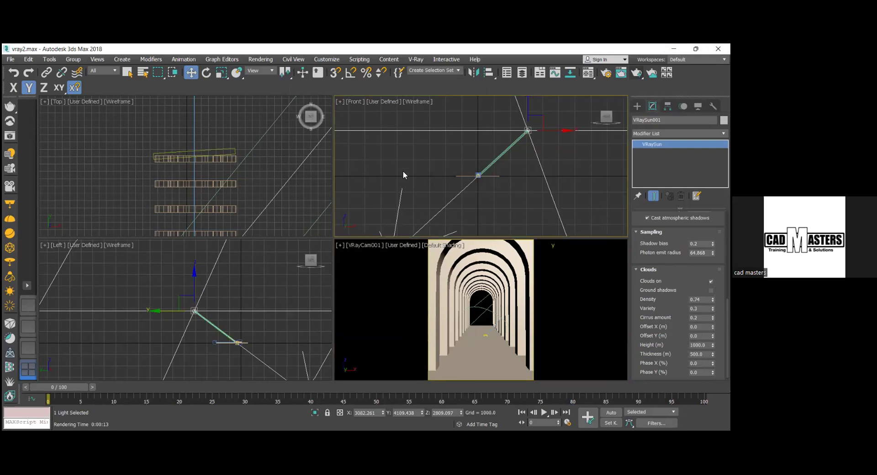
scroll(403, 171, down, 2)
middle_drag(402, 172, 443, 171)
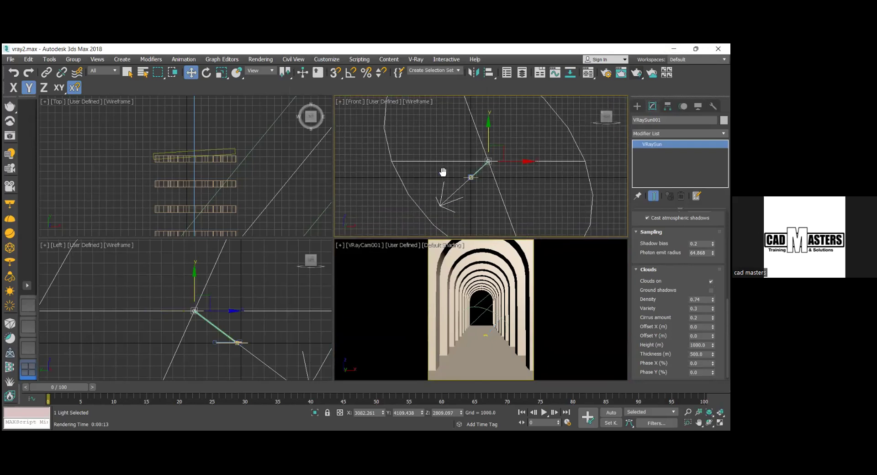
key(Delete)
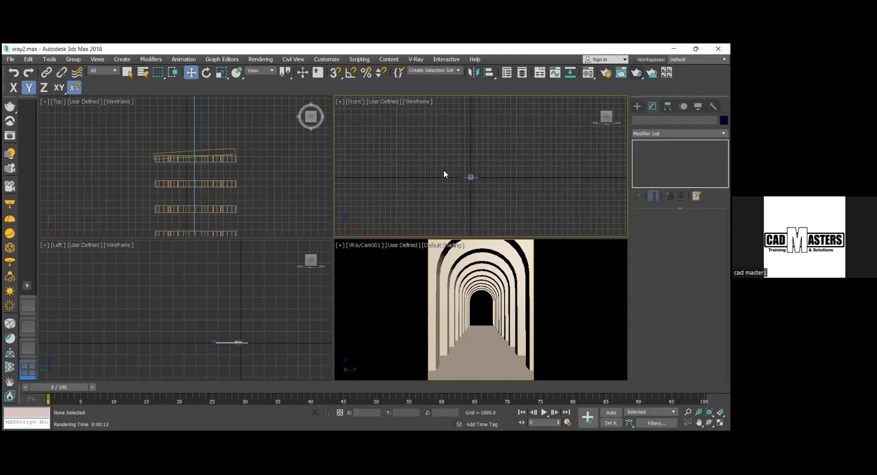
Create a VRaySun in the Top view, placed beside the arcade and aimed at it, and accept the automatic VRaySky environment map.
scroll(246, 167, down, 5)
middle_drag(240, 165, 220, 159)
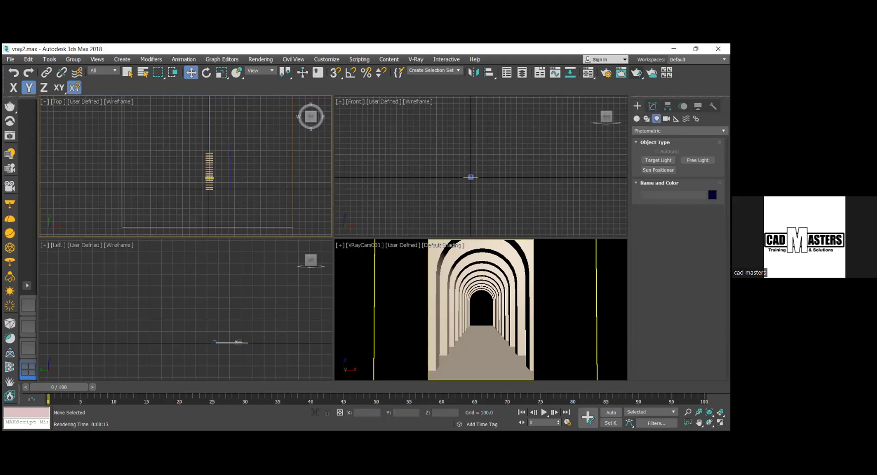
click(679, 131)
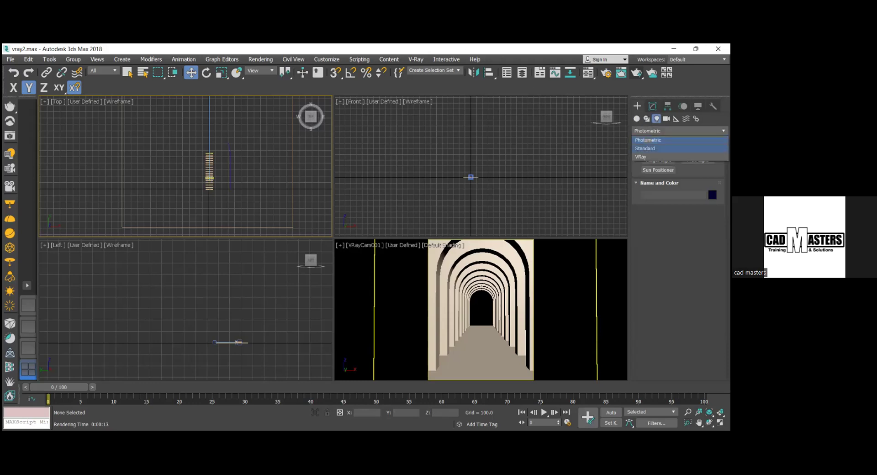
click(645, 149)
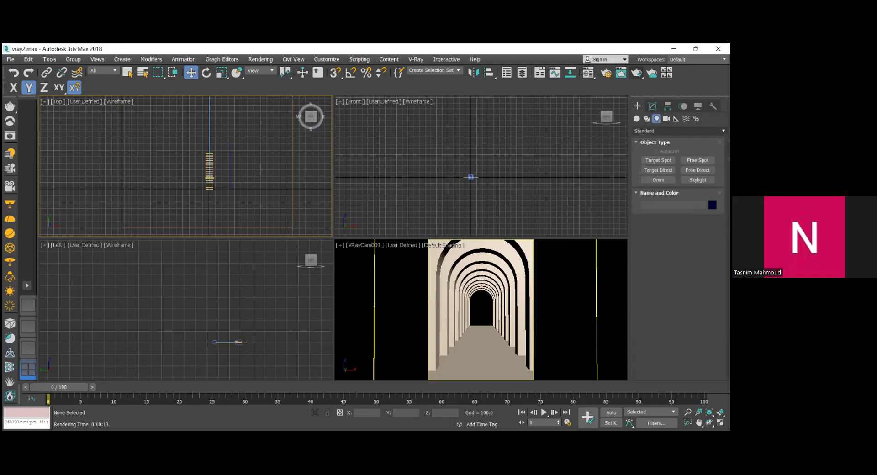
click(679, 131)
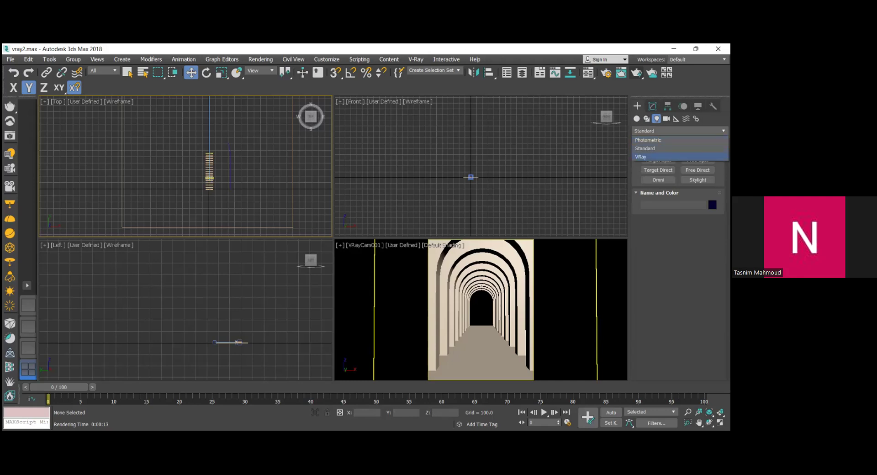
click(640, 157)
click(697, 170)
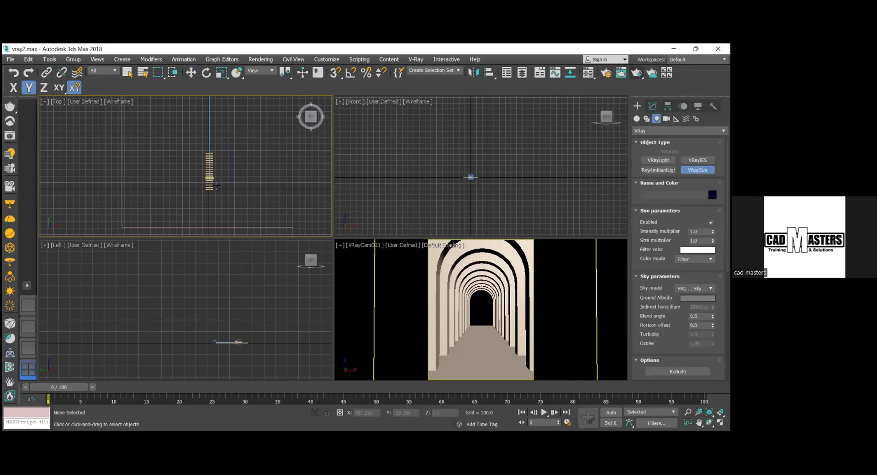
drag(278, 164, 208, 169)
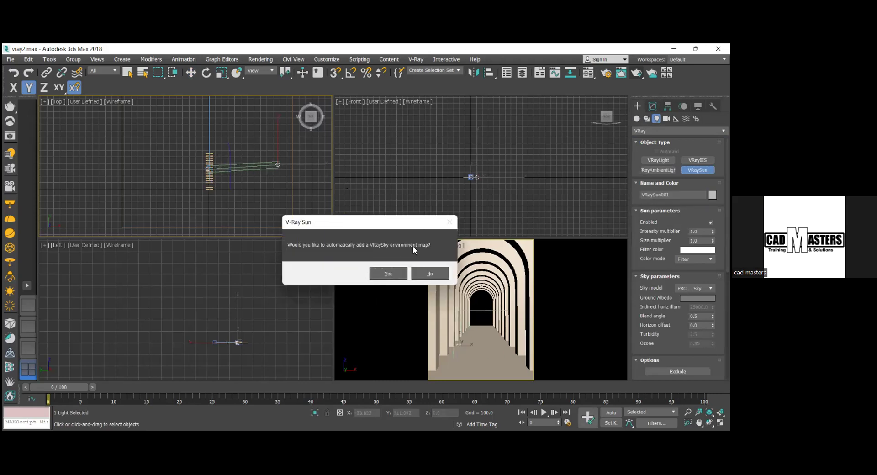
click(396, 274)
click(400, 274)
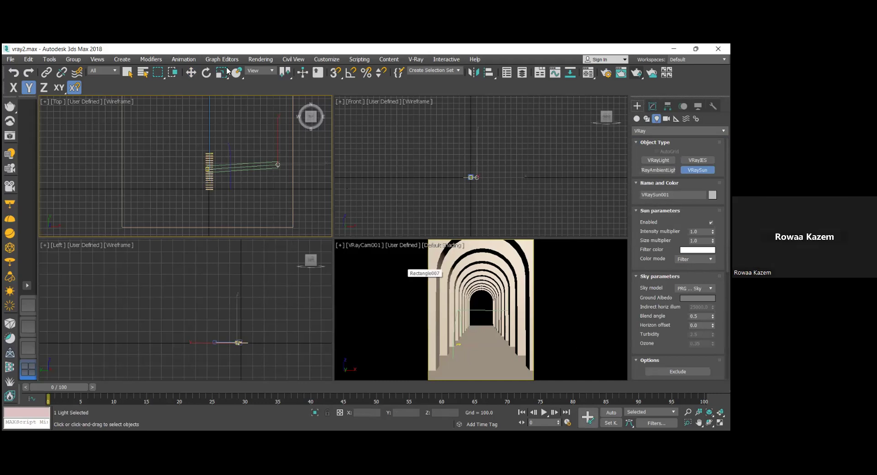
Raise the sun in the Front view to about Z 870.
click(191, 73)
click(478, 157)
drag(478, 150, 478, 147)
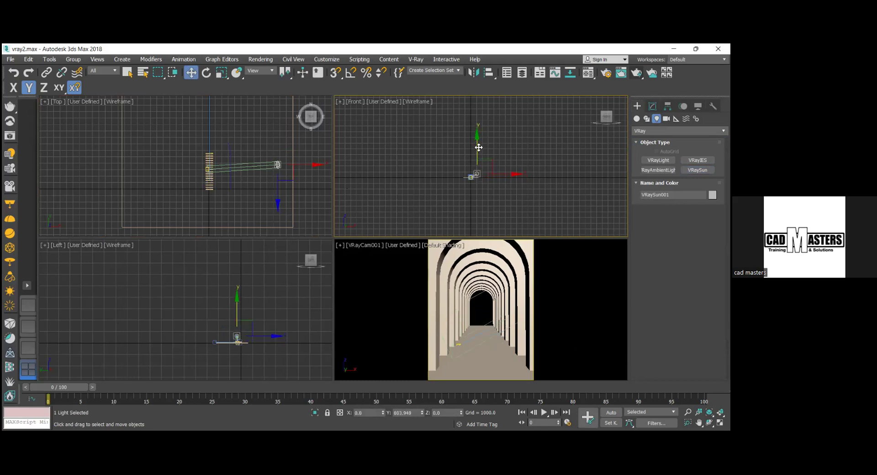
Render the VRayCam001 view to check the new sun's lighting, enlarge the image and close the frame buffer.
right_click(563, 316)
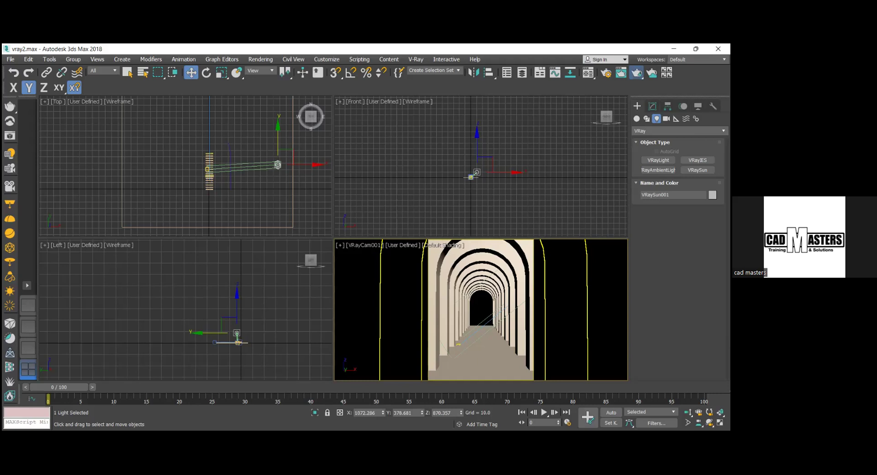
click(637, 72)
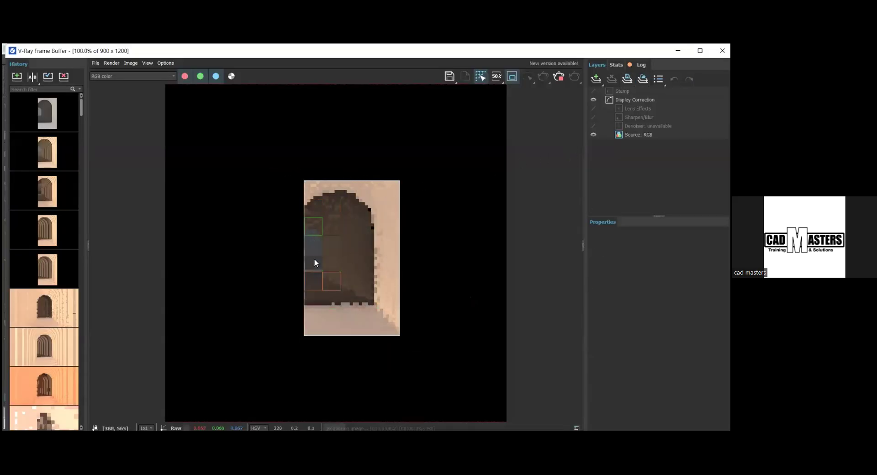
scroll(310, 256, up, 1)
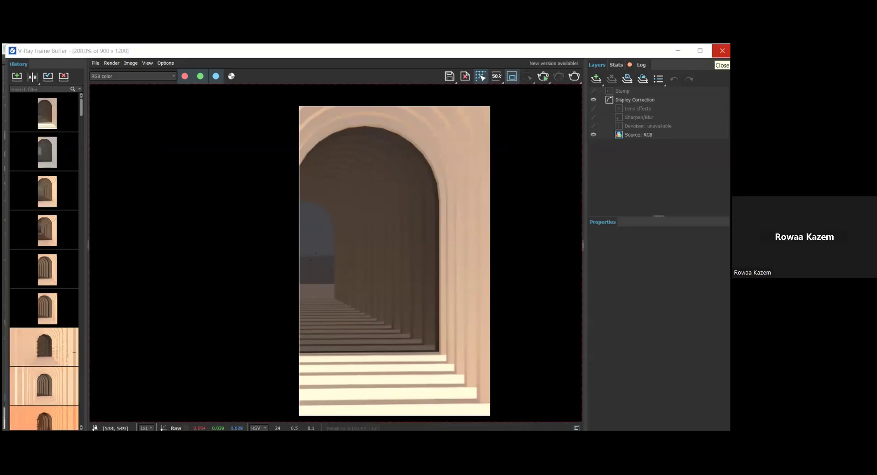
click(723, 50)
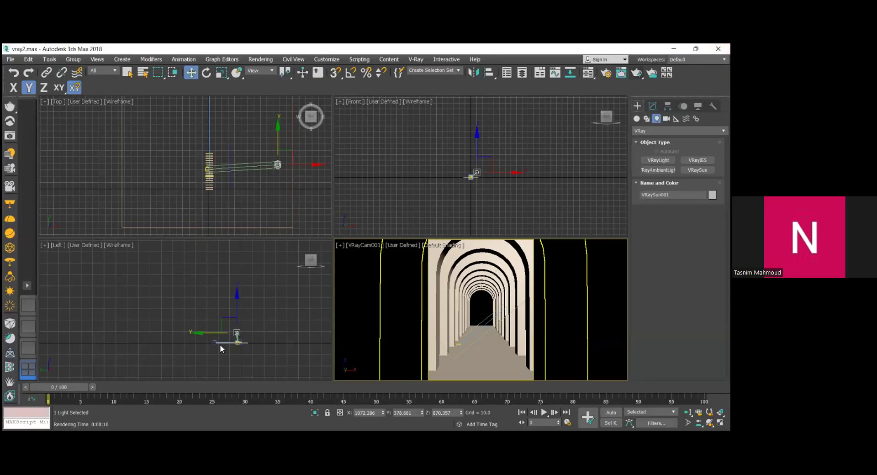
Set the color mapping gamma to 1.8 in the V-Ray render settings.
scroll(220, 345, up, 5)
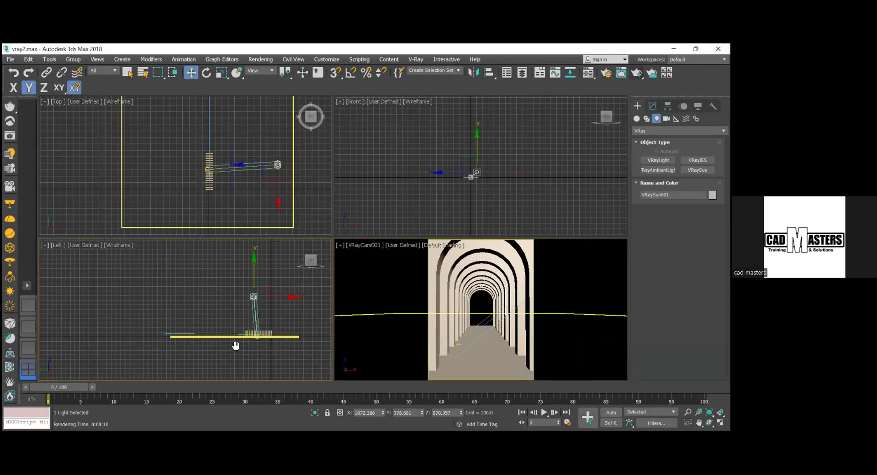
scroll(258, 327, up, 4)
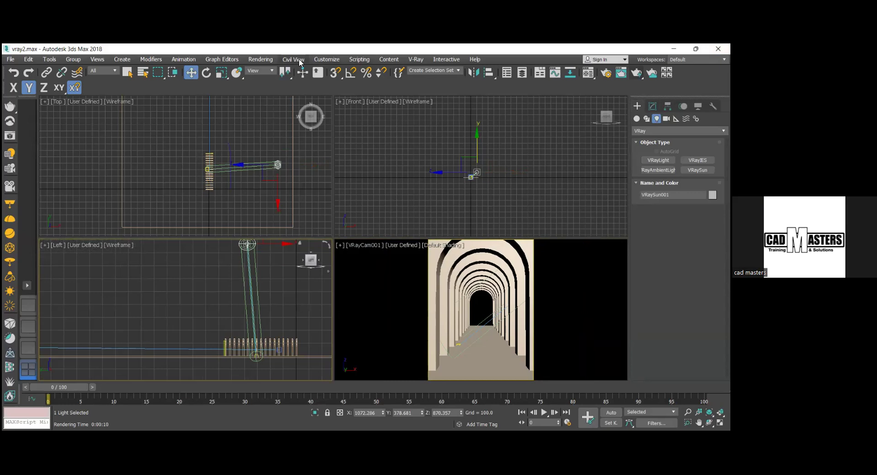
click(265, 59)
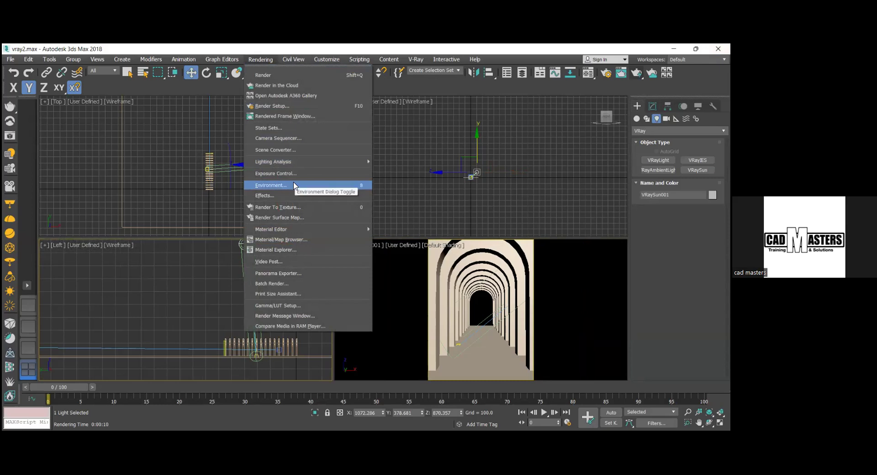
click(298, 106)
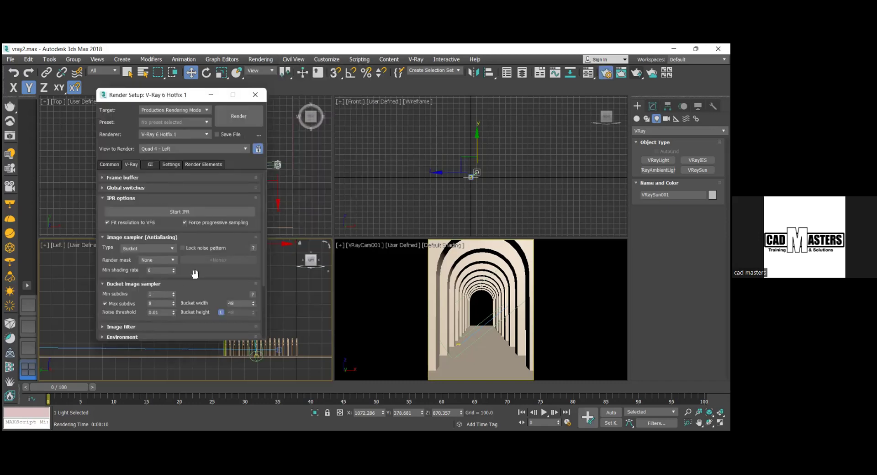
drag(194, 242, 212, 160)
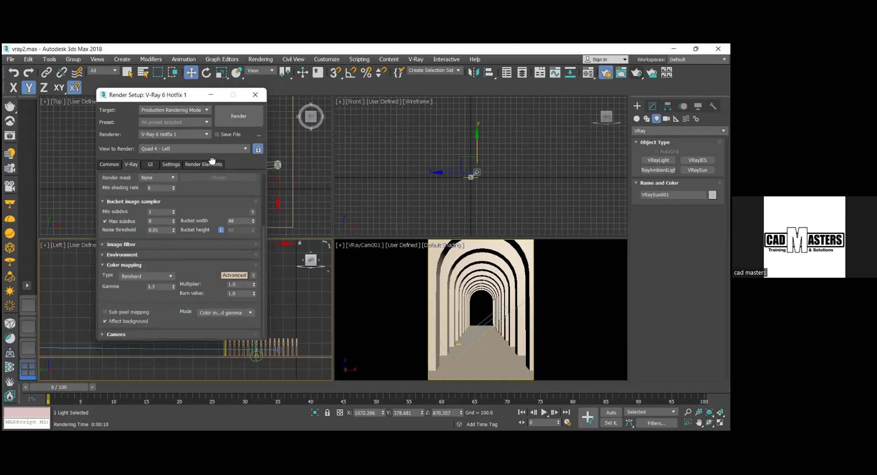
double_click(153, 287)
Start a test render with the new gamma, then close the frame buffer and cancel the render.
right_click(500, 256)
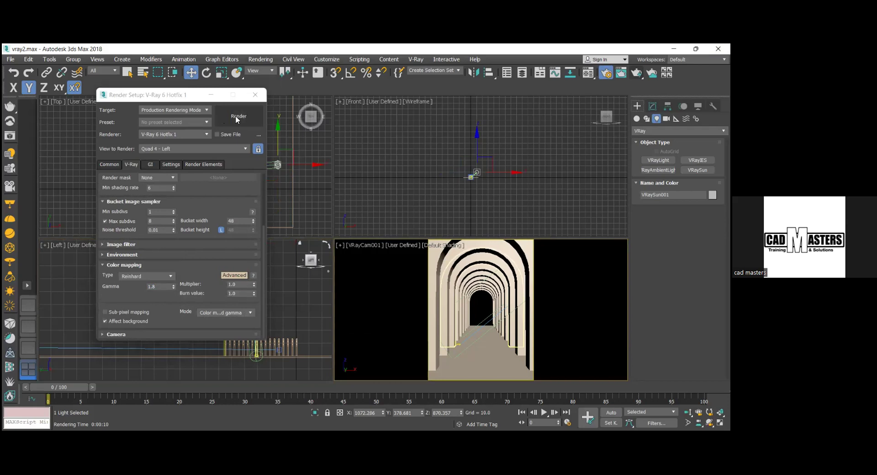
click(235, 116)
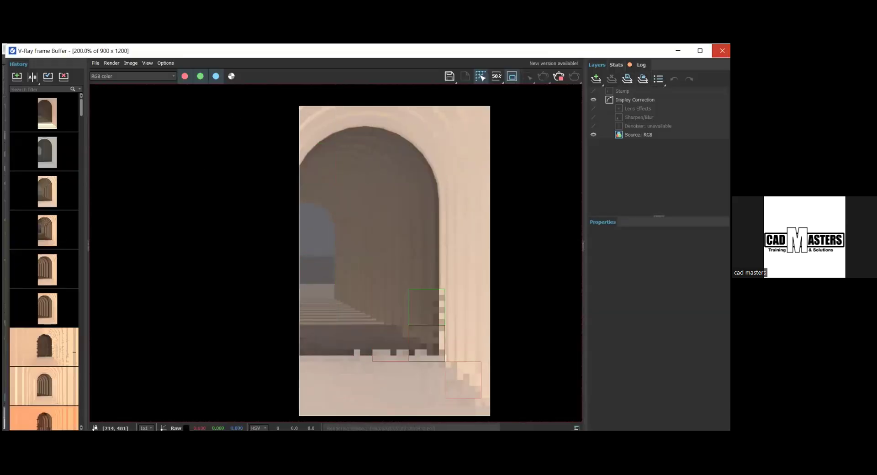
click(722, 50)
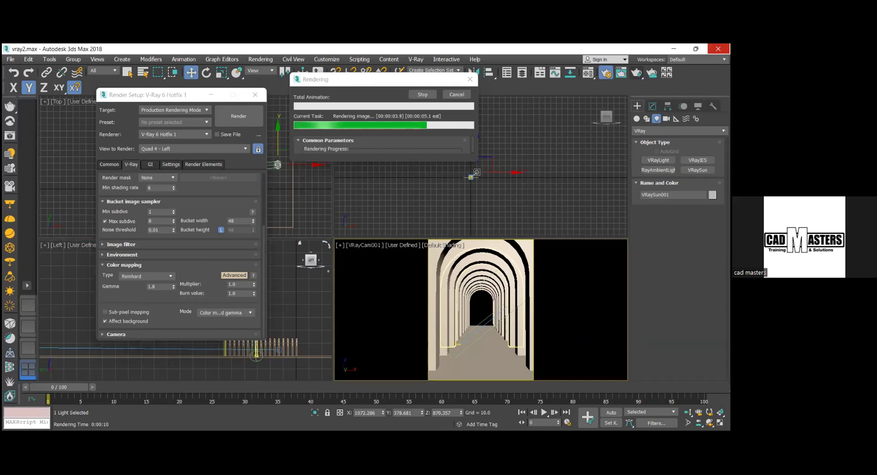
click(457, 94)
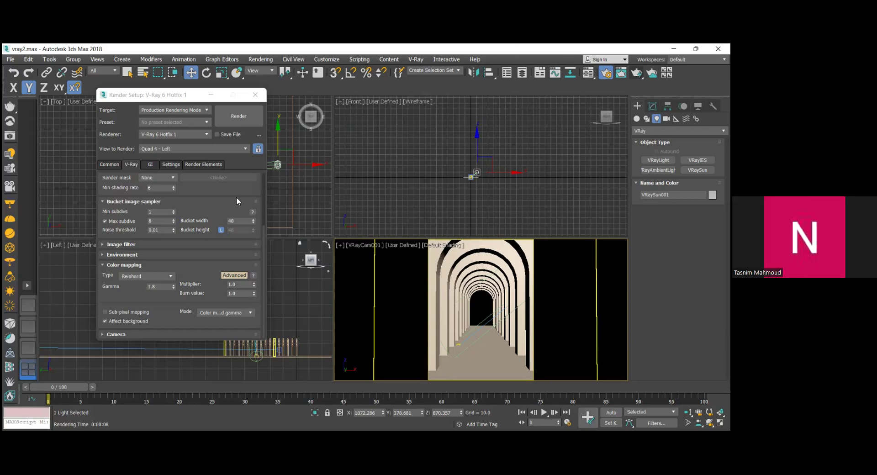
Set the view to render to Quad 4 - VRayCam001 and render it, dismissing the layer file save and closing the frame buffer.
click(245, 147)
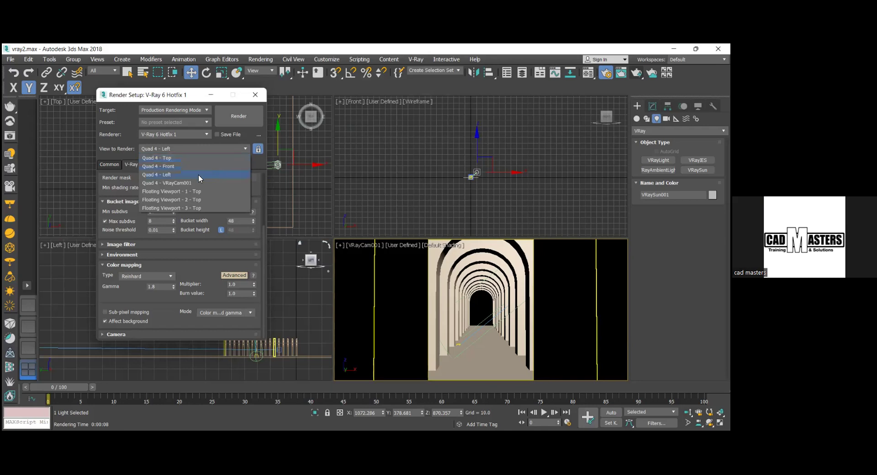
click(184, 182)
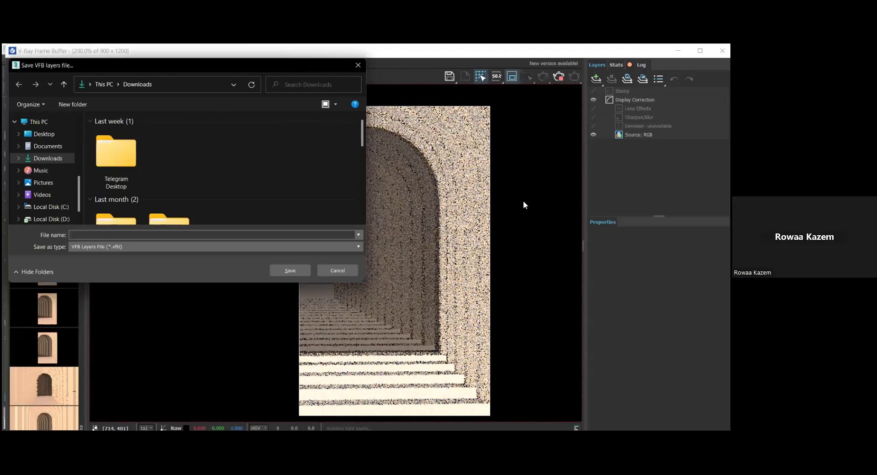
click(337, 270)
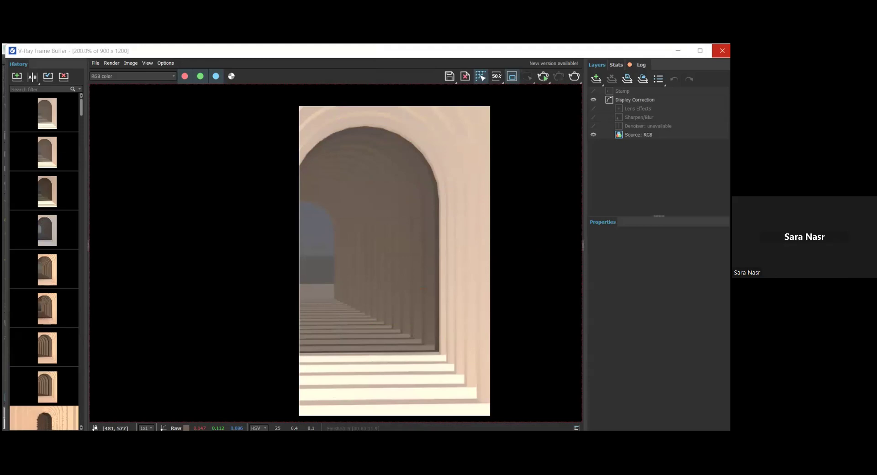
click(722, 51)
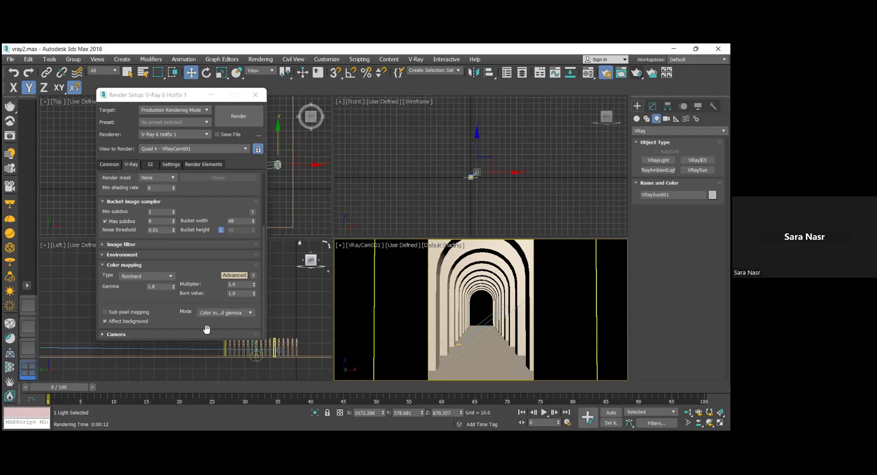
Move the Render Setup dialog aside and raise the sun in the Front view to about Z 3930.
mouse_move(241, 317)
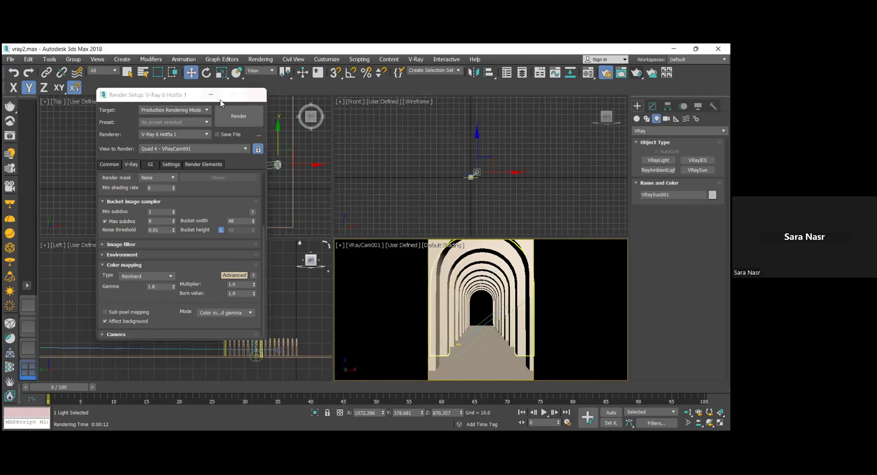
drag(162, 103, 115, 197)
right_click(489, 143)
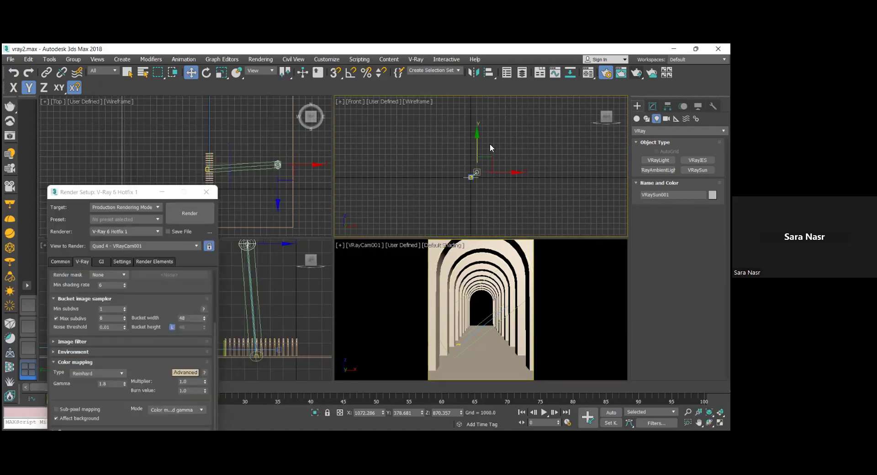
drag(478, 144, 478, 127)
Render the camera view with the raised sun, and cancel the prompt to save the scene changes.
right_click(581, 308)
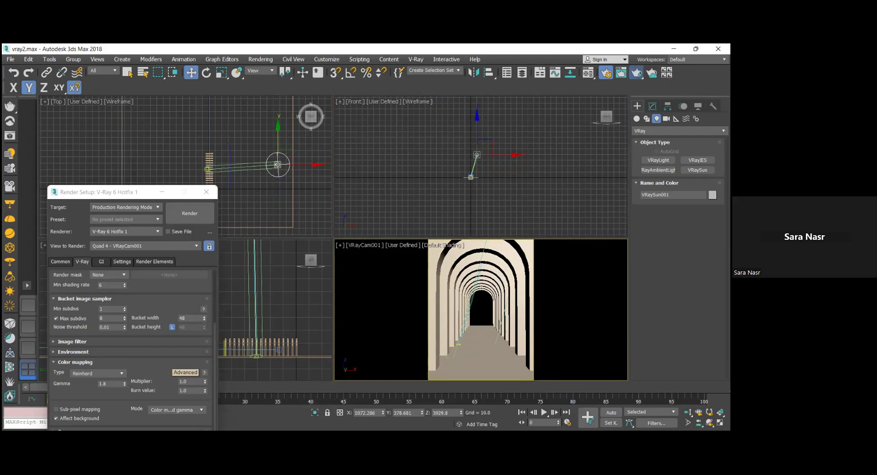
click(637, 73)
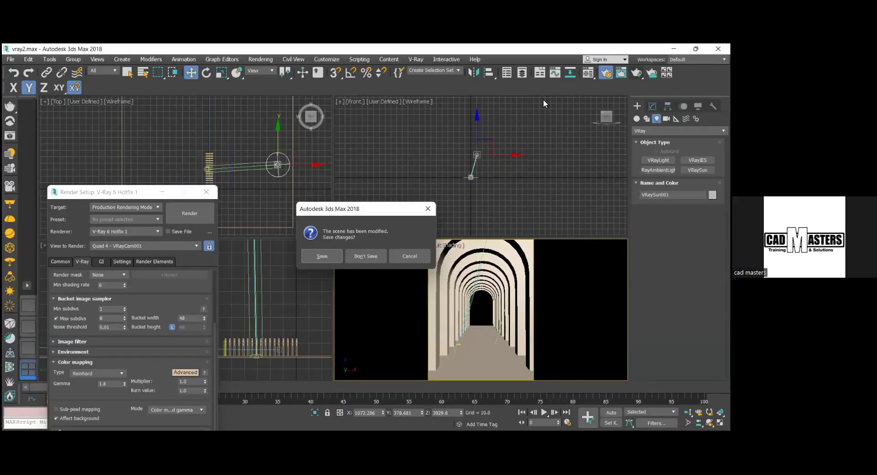
click(397, 254)
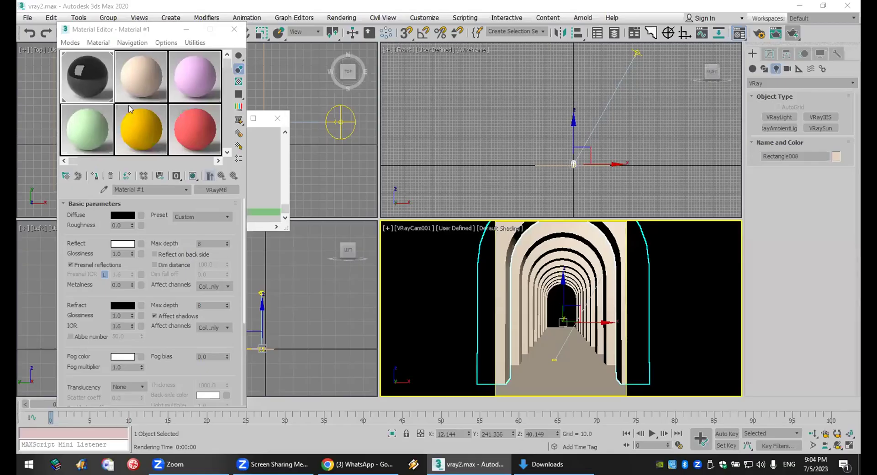
Turn off Fresnel reflections for Material #1 and test-render the camera view, closing the frame buffer and cancelling the render.
click(77, 80)
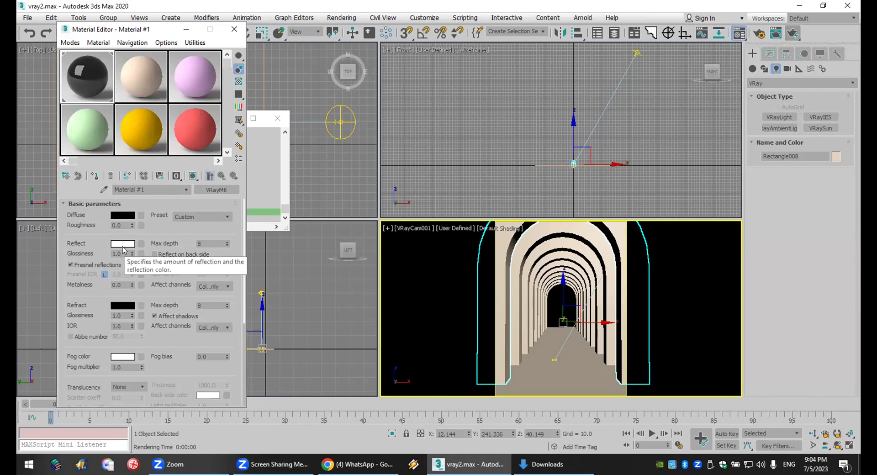
click(92, 267)
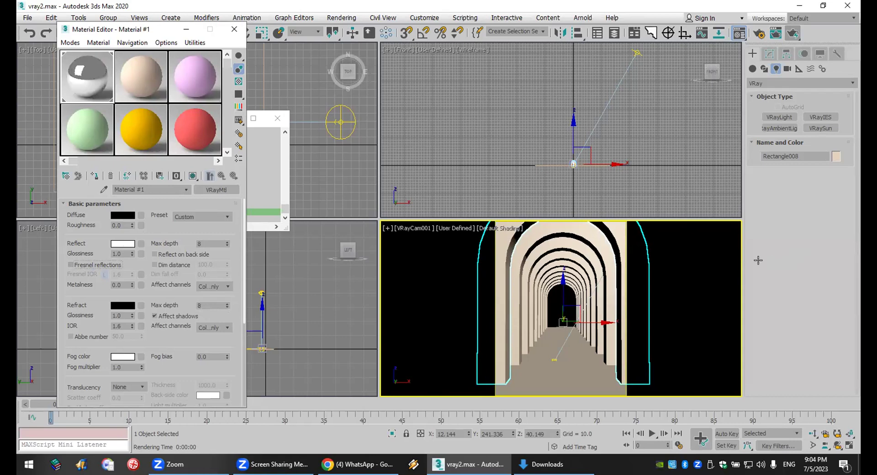
click(792, 33)
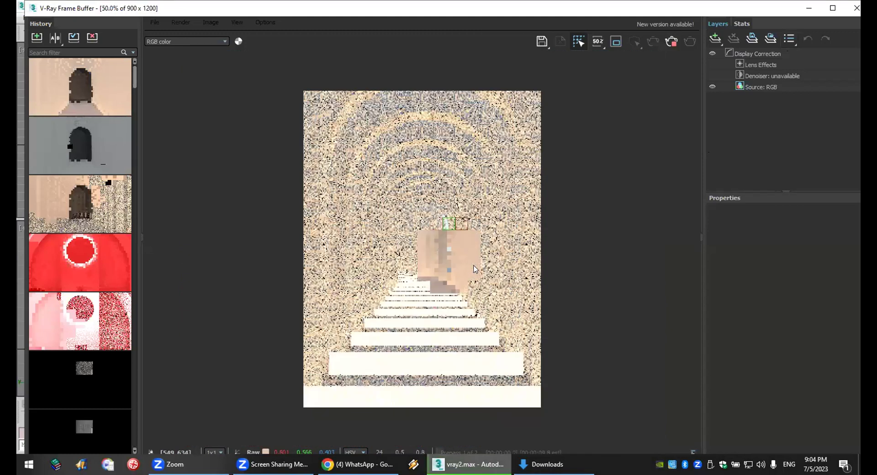
click(857, 8)
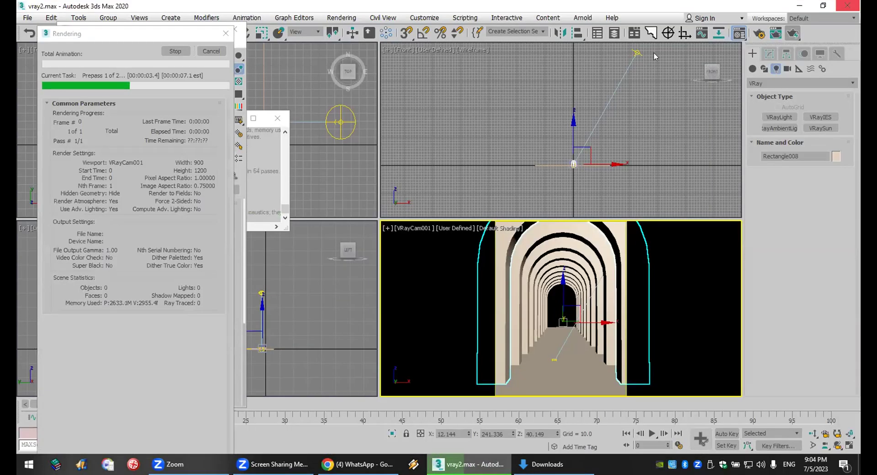
click(211, 51)
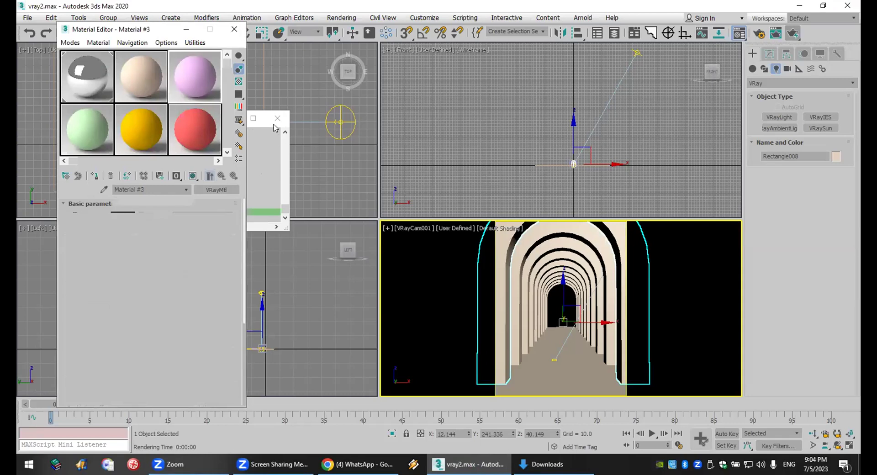
Close the Material Editor and the V-Ray messages window.
click(234, 30)
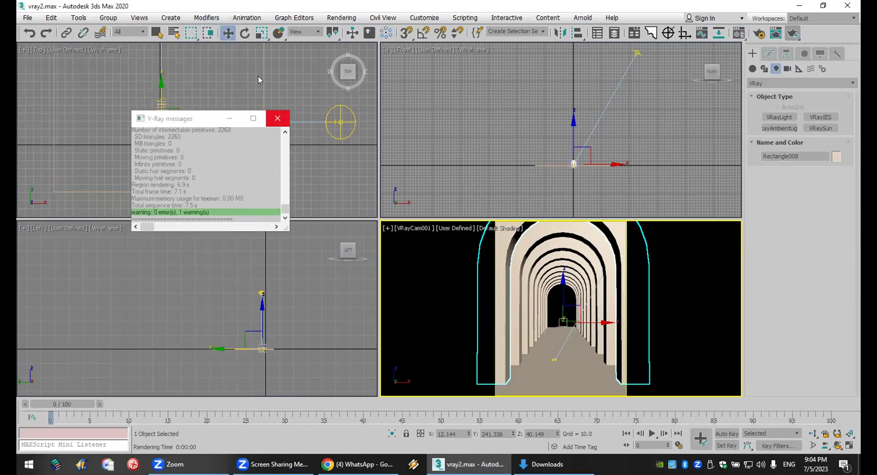
click(277, 118)
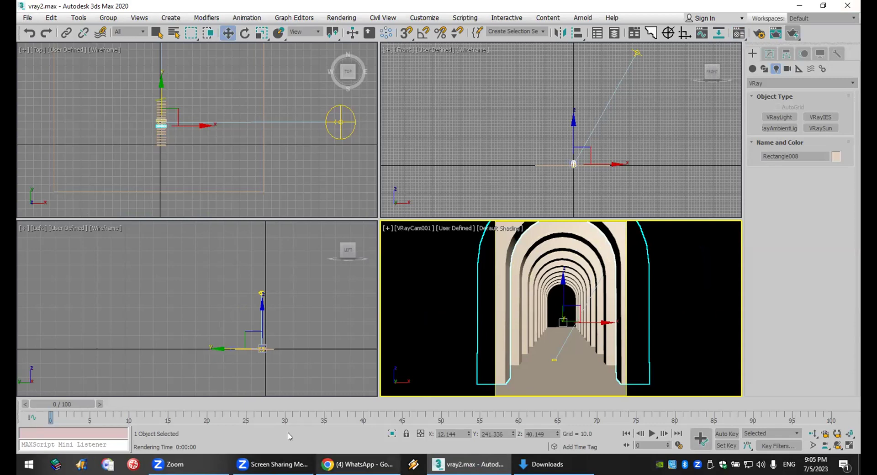
Switch to WhatsApp, download the most recent .max file from the 3ds MAX group chat and show it in its folder.
key(alt+Tab)
click(463, 348)
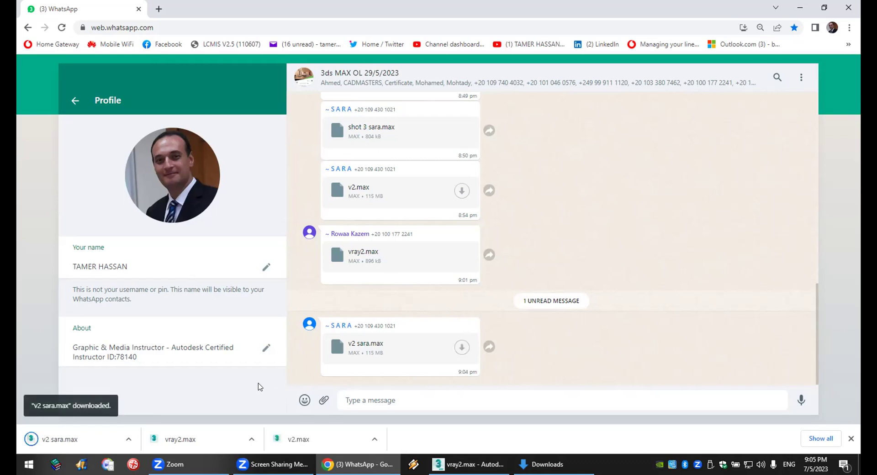
click(128, 439)
click(172, 403)
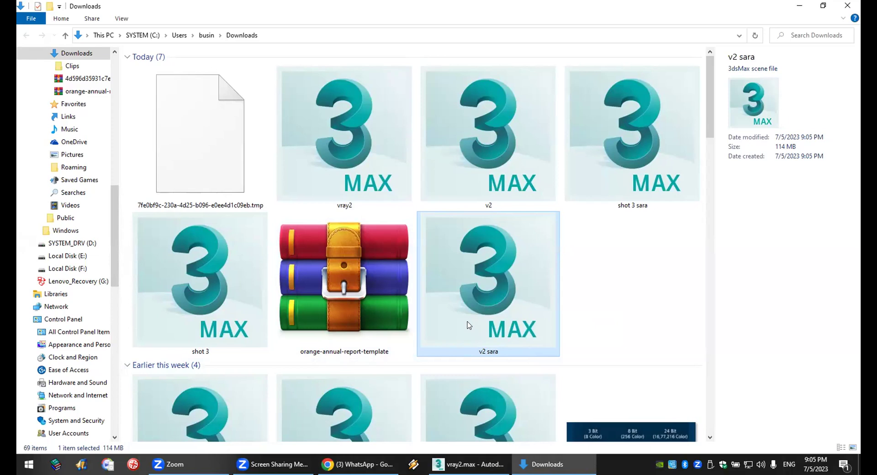
Open the most recently downloaded scene from the Downloads folder in 3ds Max, without saving the changes to the vray2 scene.
click(364, 464)
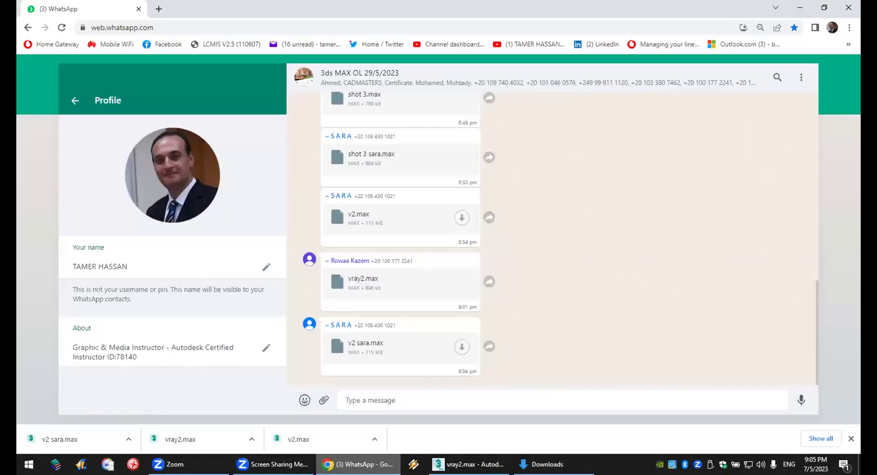
key(alt+Tab)
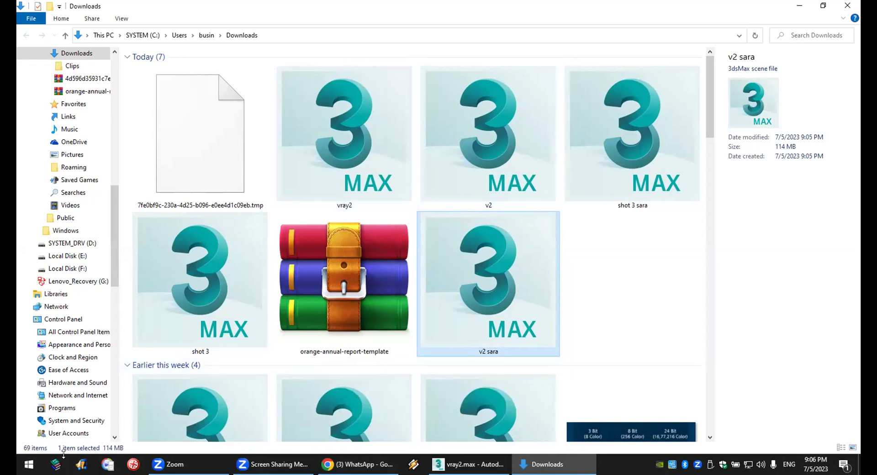
key(alt+Tab)
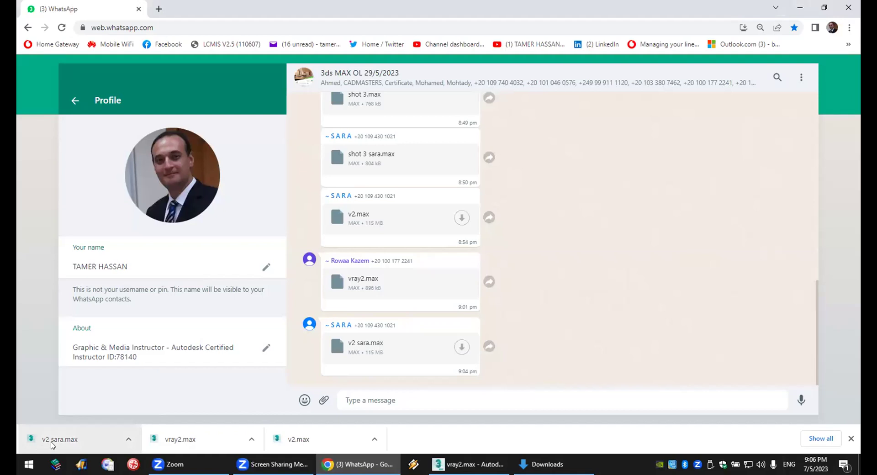
mouse_move(470, 464)
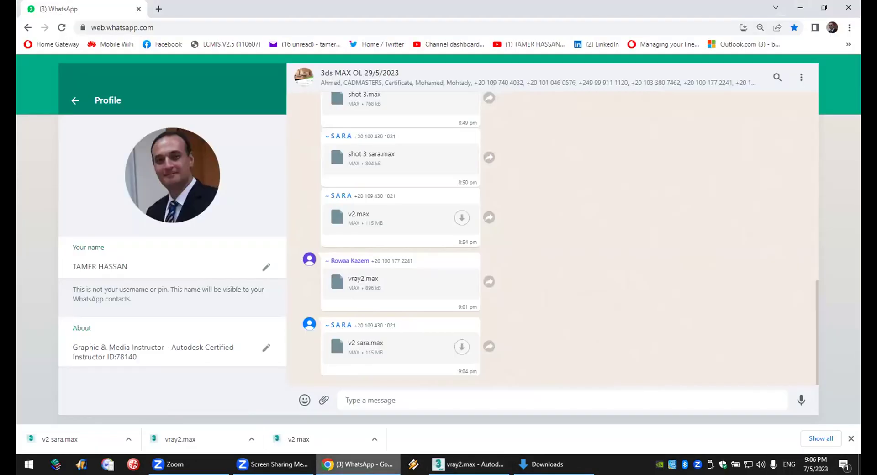
click(546, 464)
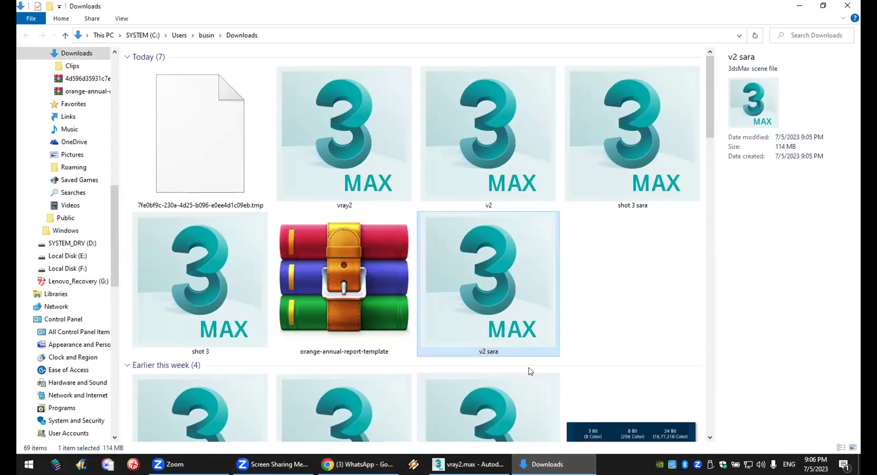
click(510, 169)
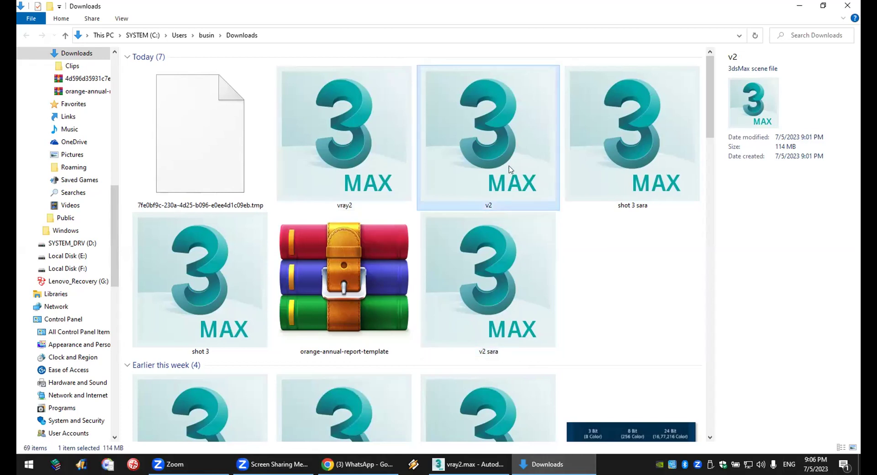
click(499, 308)
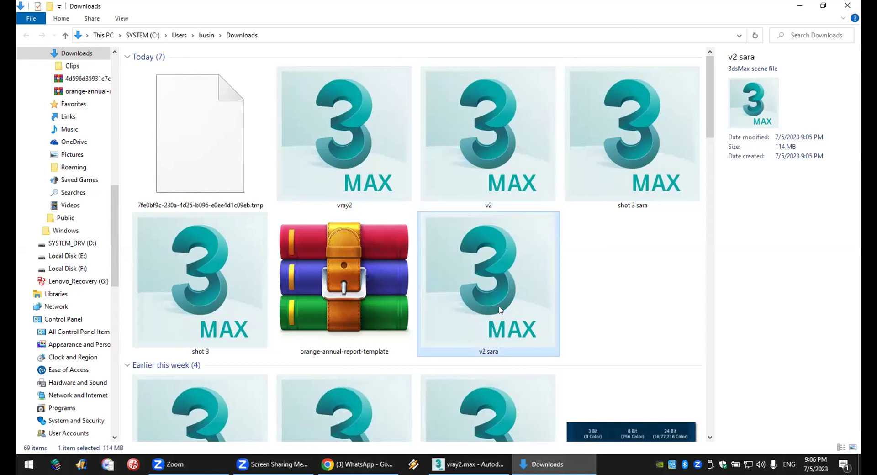
drag(500, 309, 569, 288)
click(594, 297)
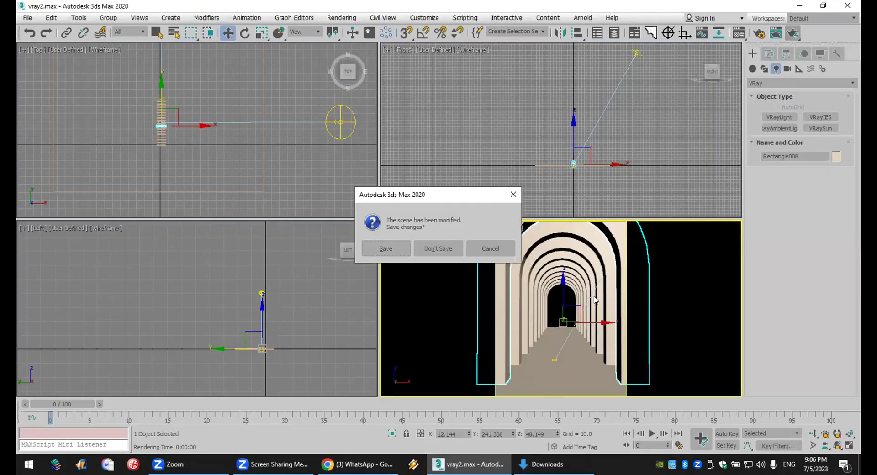
click(438, 248)
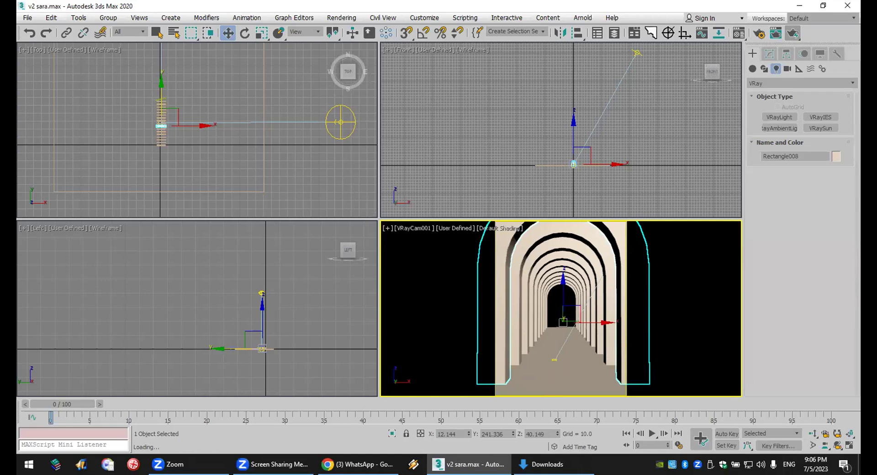
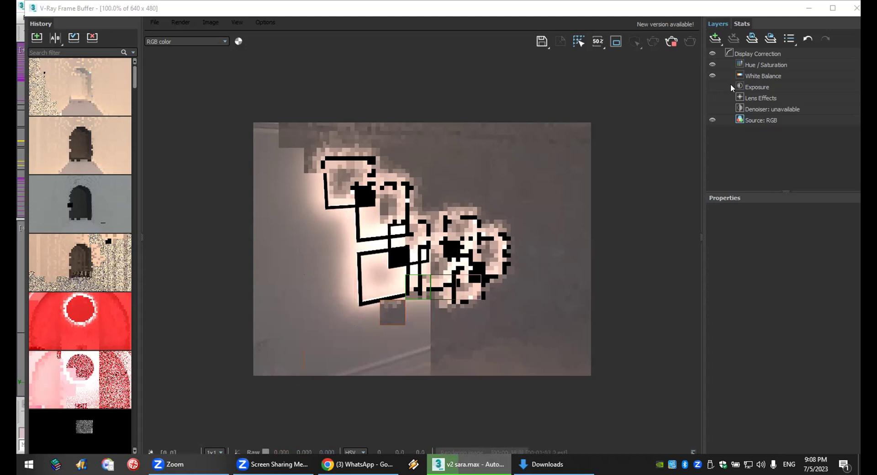
Set the White Balance temperature to about 7270 in the V-Ray Frame Buffer, and close the frame buffer and cancel the render.
click(768, 75)
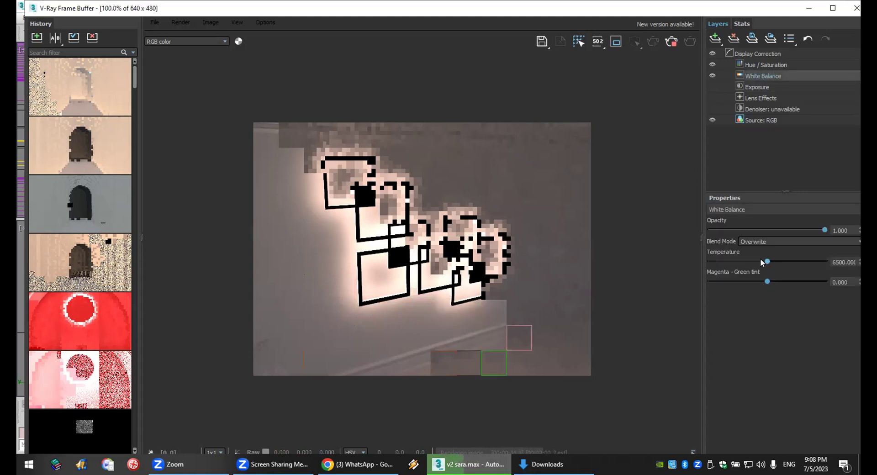
drag(767, 262, 780, 261)
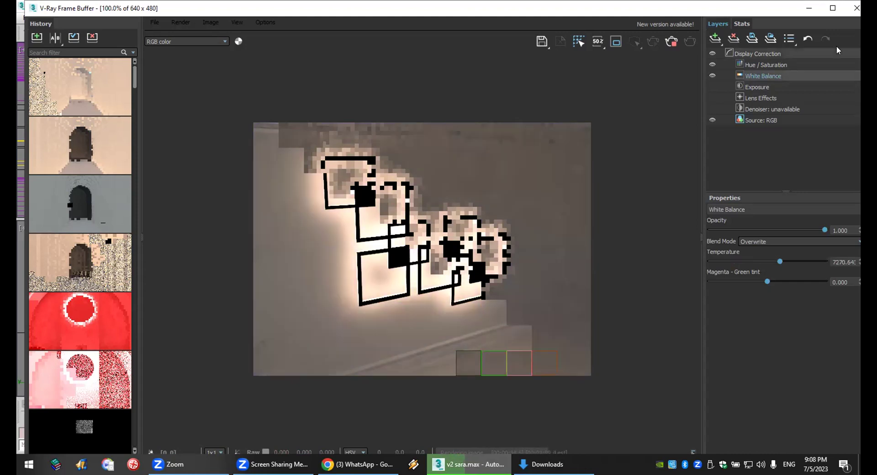
click(856, 9)
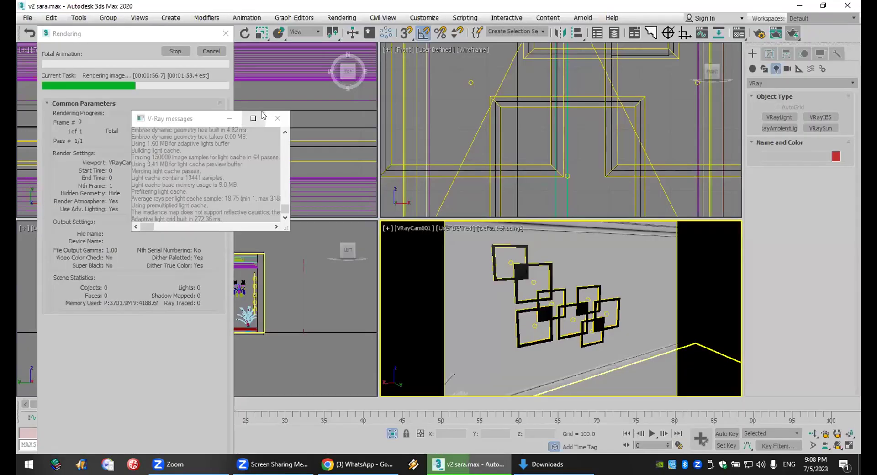
click(277, 119)
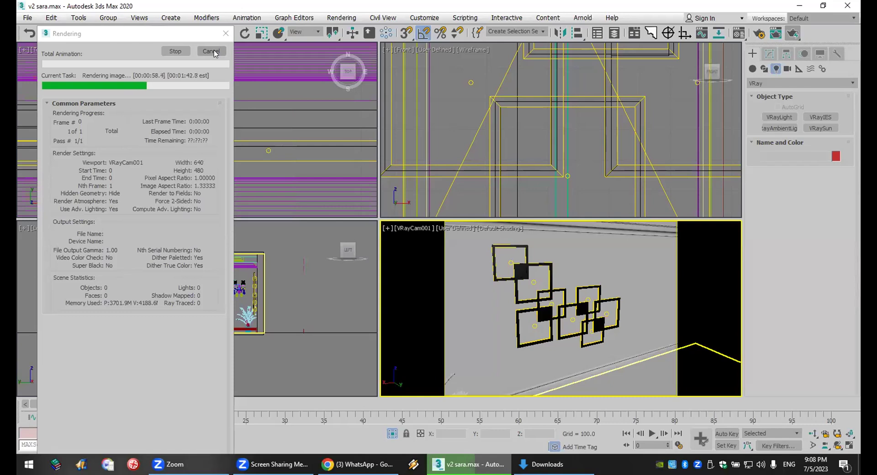
Reset 3ds Max to an empty untitled scene and close the V-Ray messages window.
click(28, 18)
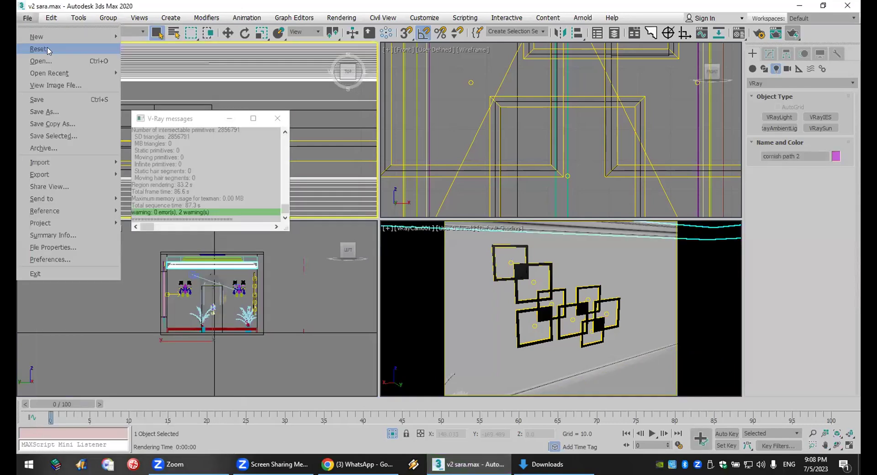
key(Return)
click(400, 248)
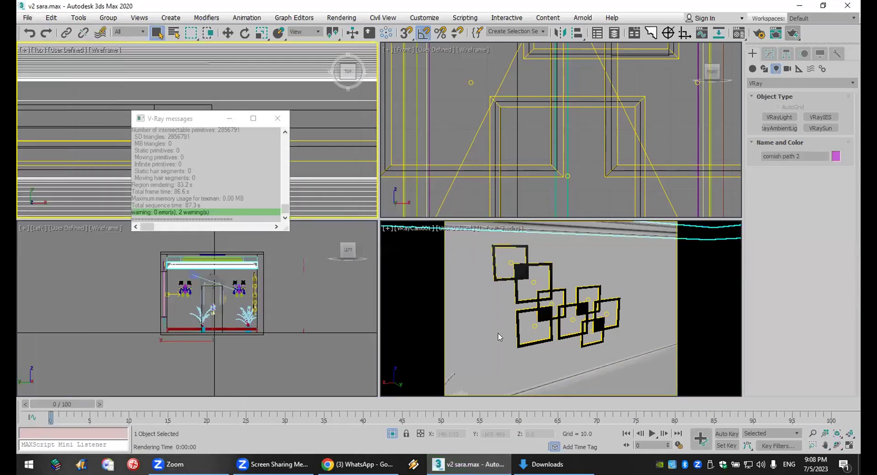
click(526, 379)
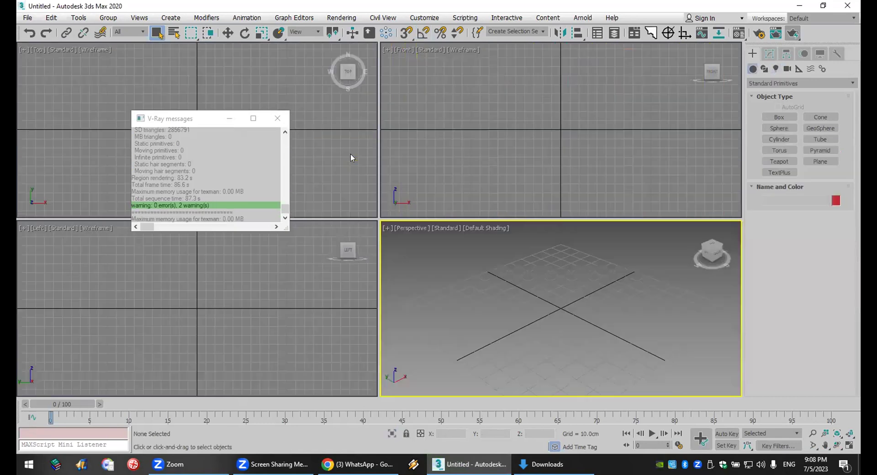
click(277, 118)
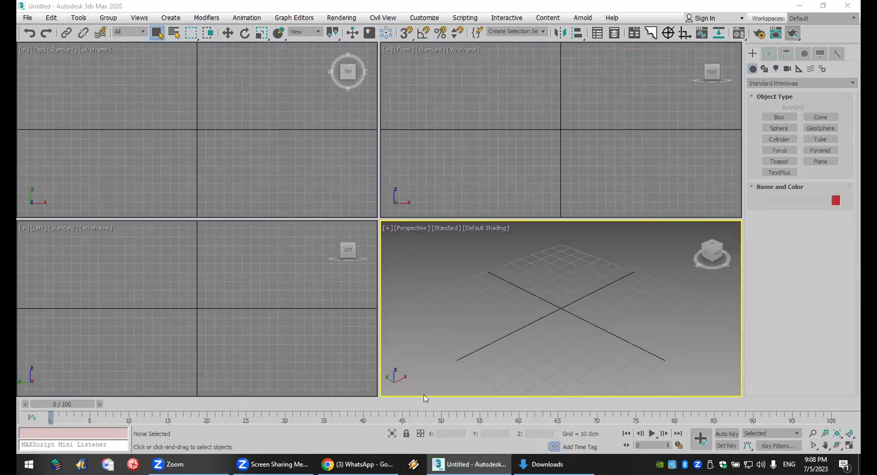
Switch to the Downloads folder window and close it.
key(alt+Tab)
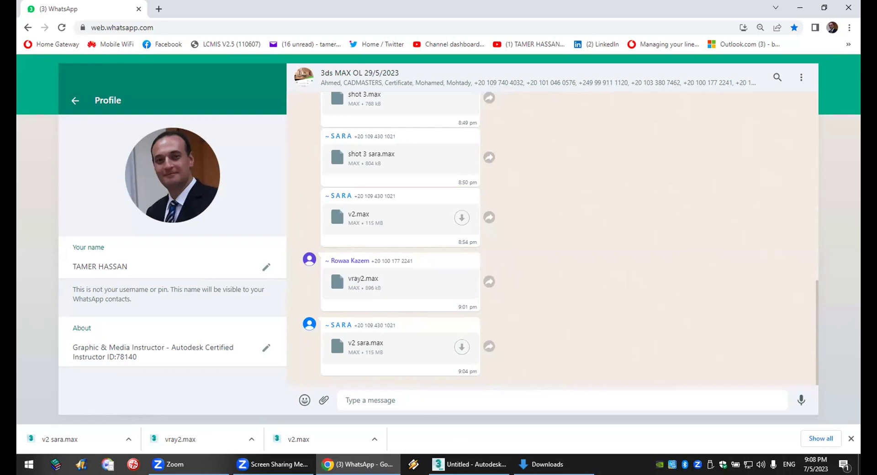
click(548, 464)
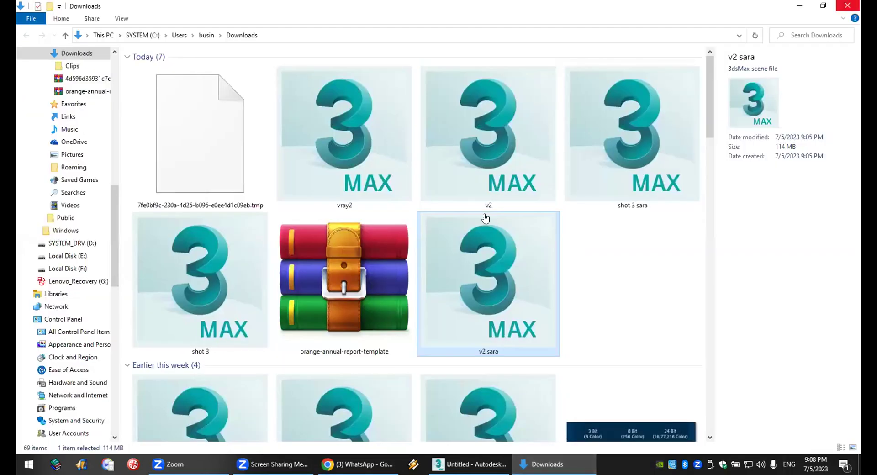
key(alt+F4)
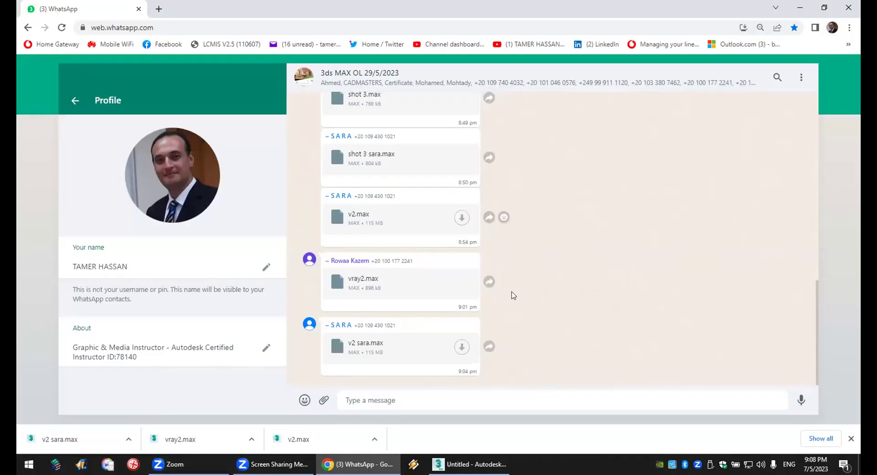
mouse_move(470, 464)
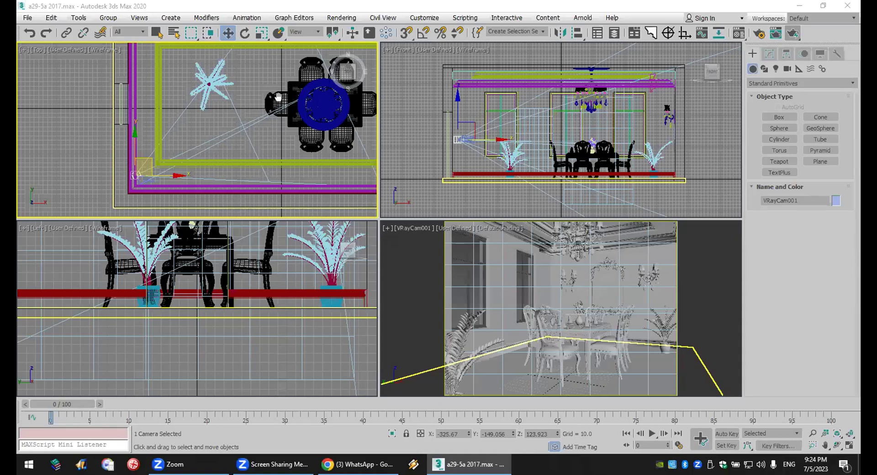
Copy VRayCam001 in the Top view and place the copy near the room's window wall at about X -233.6, Y 149.7.
scroll(278, 97, down, 5)
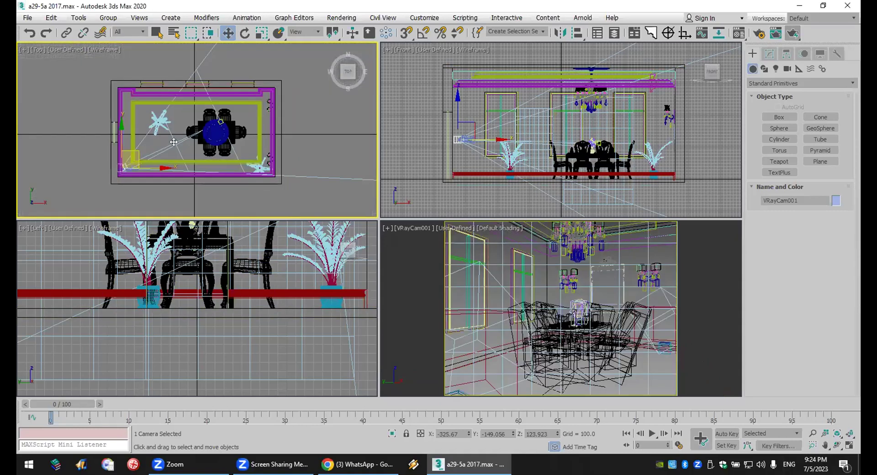
scroll(173, 142, up, 3)
mouse_move(66, 165)
shift+mouse_down()
mouse_move(160, 59)
mouse_move(219, 47)
shift+mouse_up()
click(441, 276)
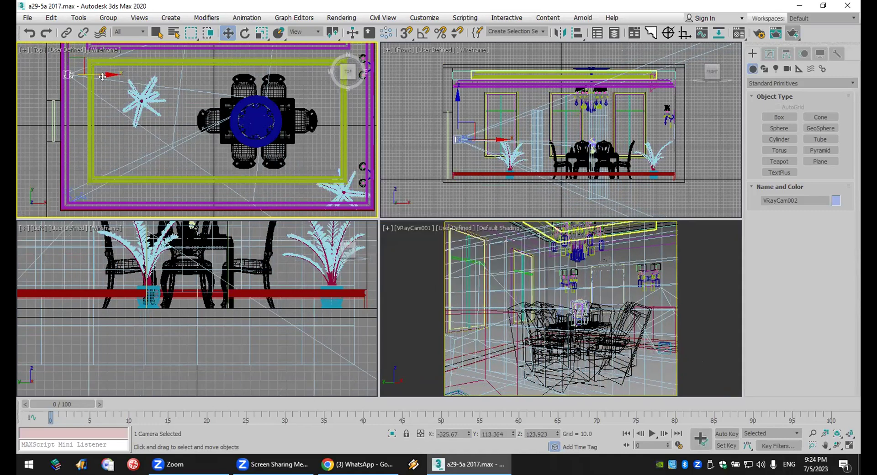
middle_drag(102, 77, 113, 122)
drag(95, 102, 120, 99)
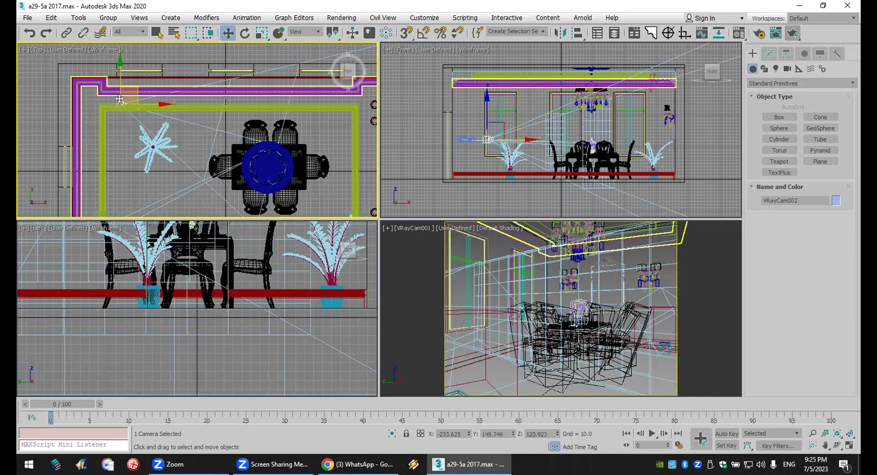
Select the copied camera's target and move it in the Top view to about X 116, Y -147.
right_click(121, 112)
click(114, 84)
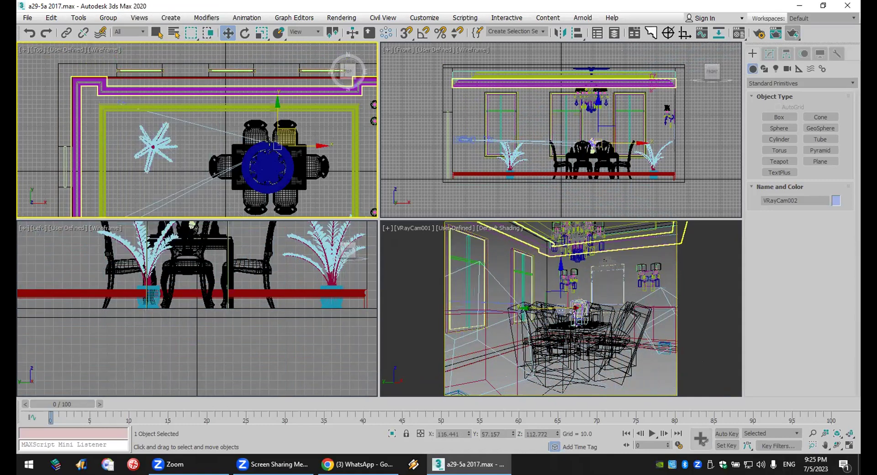
scroll(274, 146, down, 2)
drag(274, 151, 277, 194)
scroll(278, 162, down, 2)
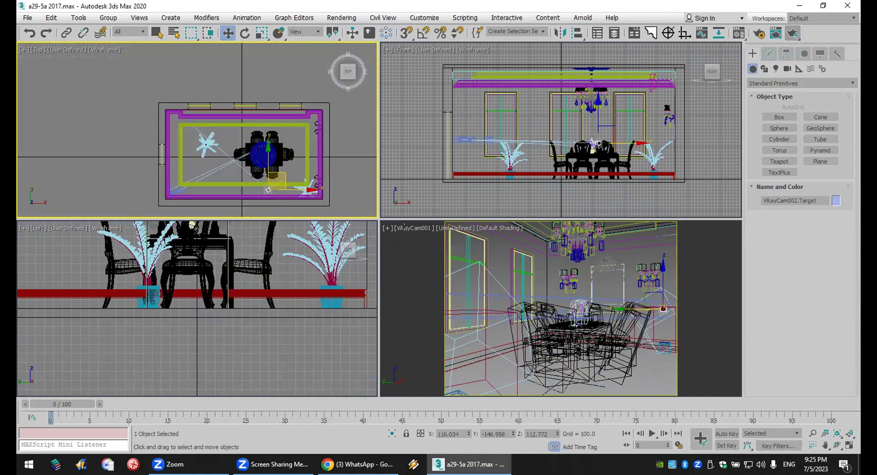
Switch the VRayCam001 viewport to the view of the new camera, VRayCam002.
click(404, 226)
click(418, 226)
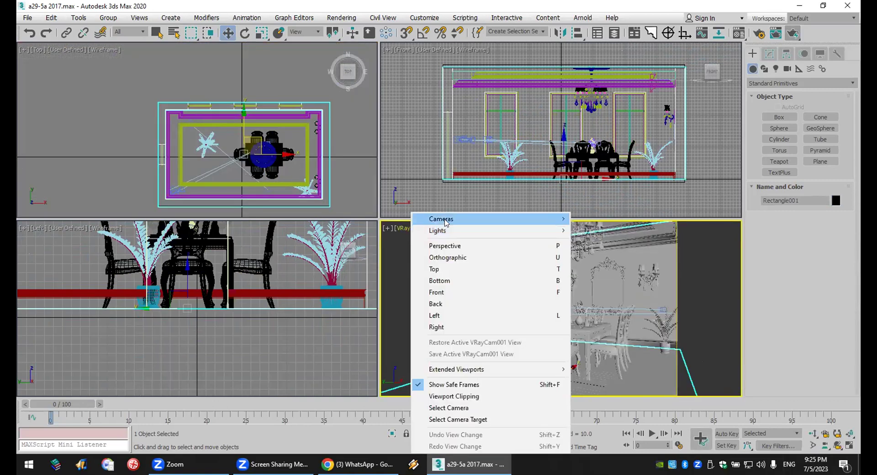
mouse_move(446, 222)
click(599, 230)
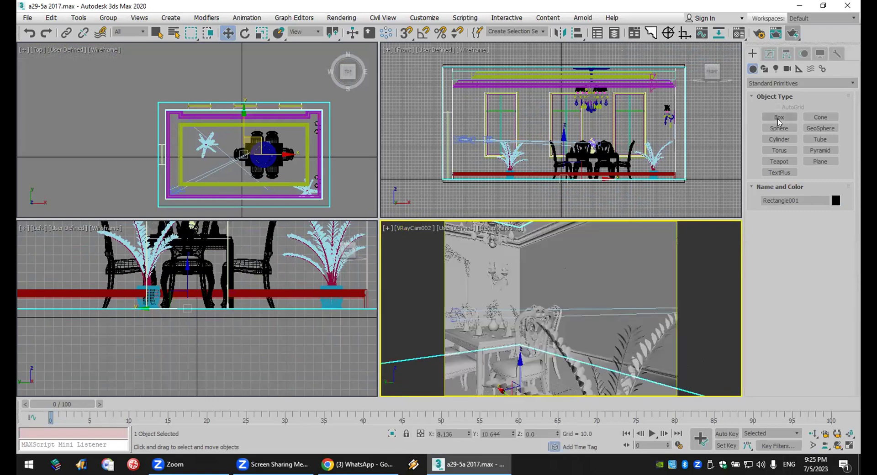
Draw a square rectangle spline about 48 by 48 in the Front view near the window.
click(764, 69)
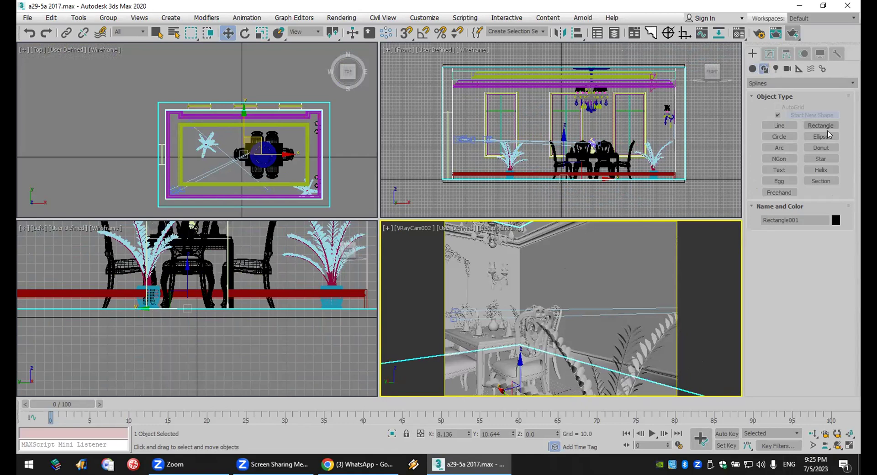
click(821, 126)
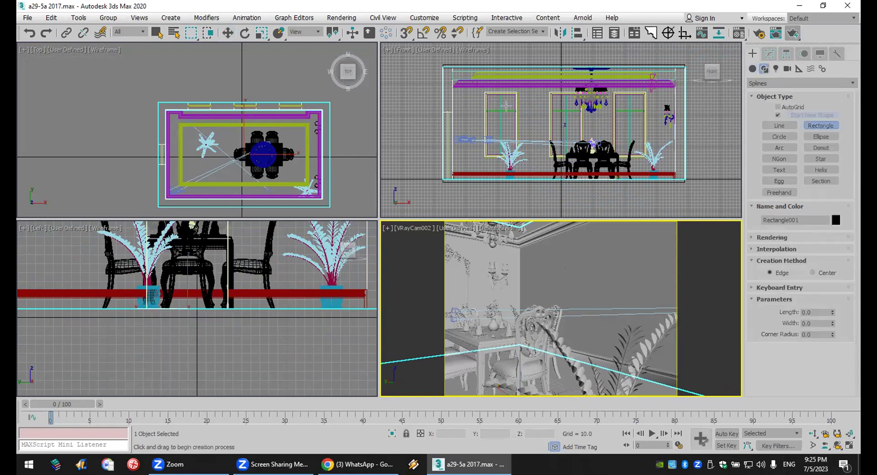
mouse_move(503, 107)
mouse_down()
mouse_move(525, 127)
mouse_move(516, 117)
mouse_up()
Move the new rectangle along X in the Top view to about X 136, keeping it on the Y axis origin.
scroll(235, 110, up, 3)
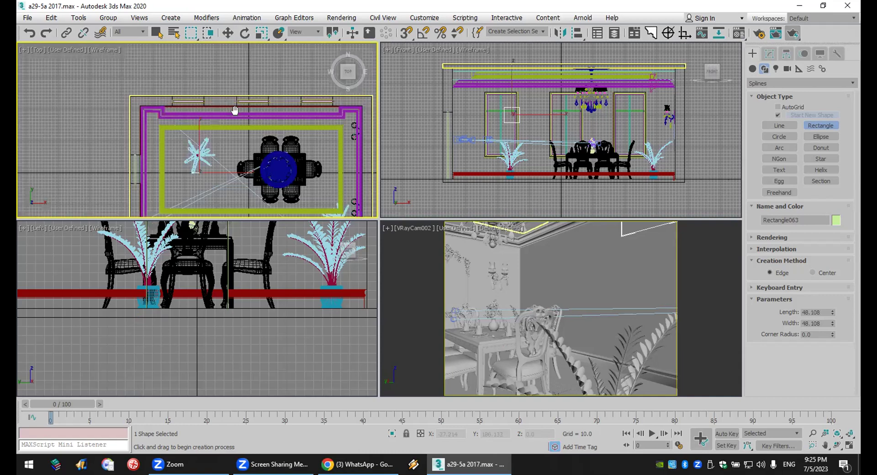
middle_drag(234, 111, 194, 84)
key(w)
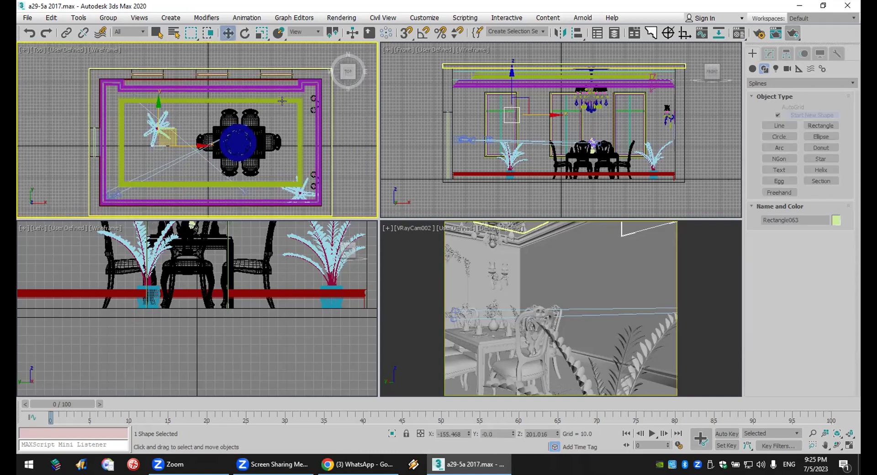
scroll(282, 101, down, 5)
scroll(243, 108, up, 3)
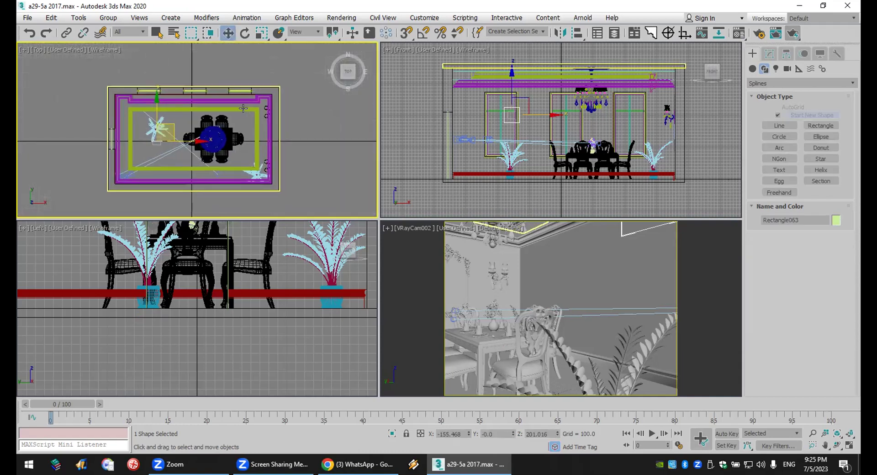
drag(173, 132, 221, 143)
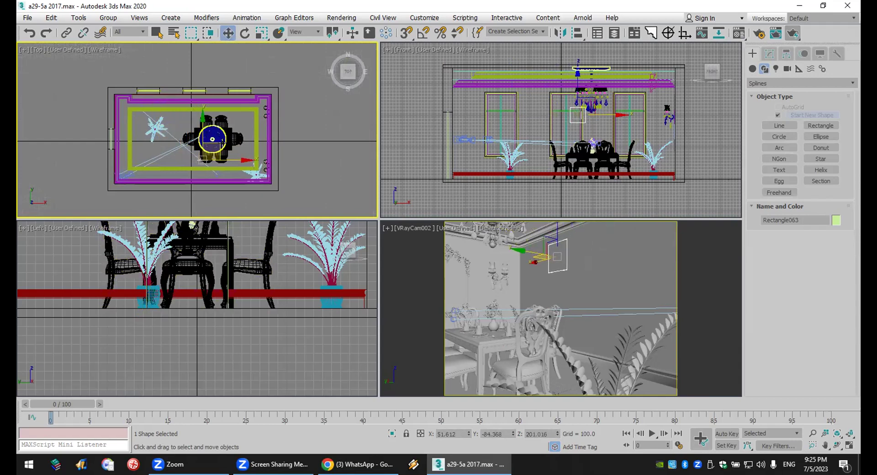
right_click(221, 142)
right_click(187, 140)
click(179, 138)
drag(179, 137, 246, 140)
Isolate the rectangle and fit it in all the orthographic viewports.
key(alt+q)
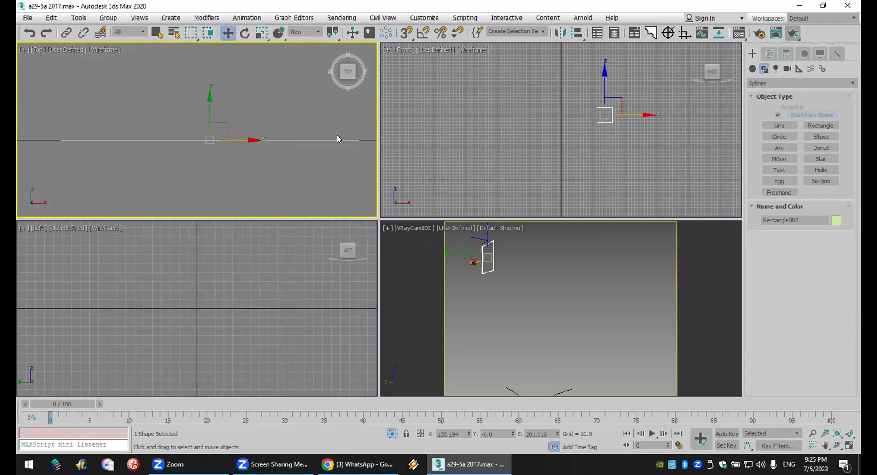
click(851, 434)
scroll(581, 144, down, 2)
middle_drag(581, 144, 550, 142)
Make the rectangle's thickness display in the viewport and switch its rendered cross-section to Rectangular.
click(769, 54)
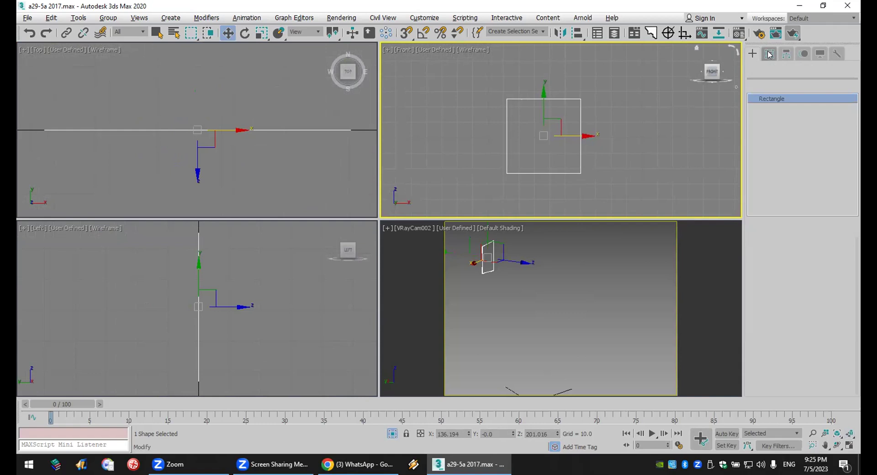
click(790, 244)
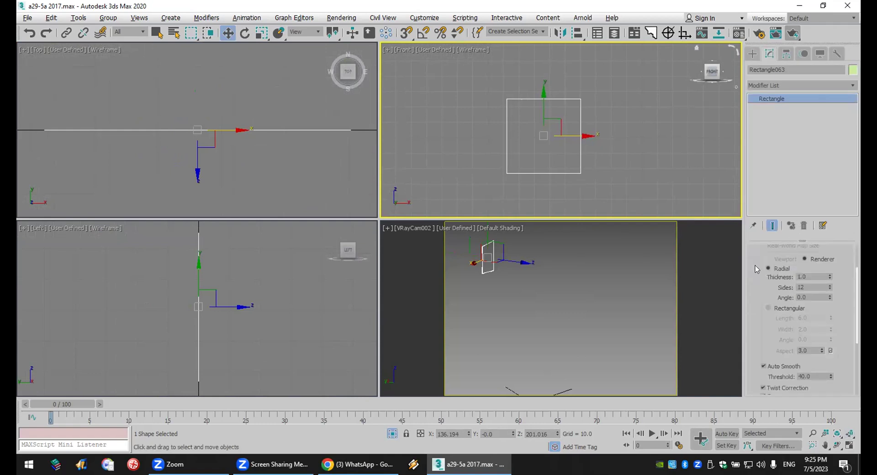
scroll(756, 257, up, 2)
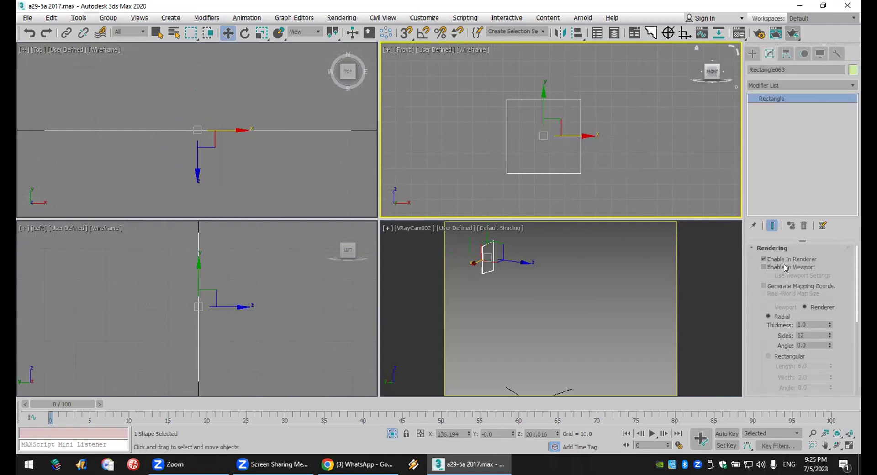
click(786, 268)
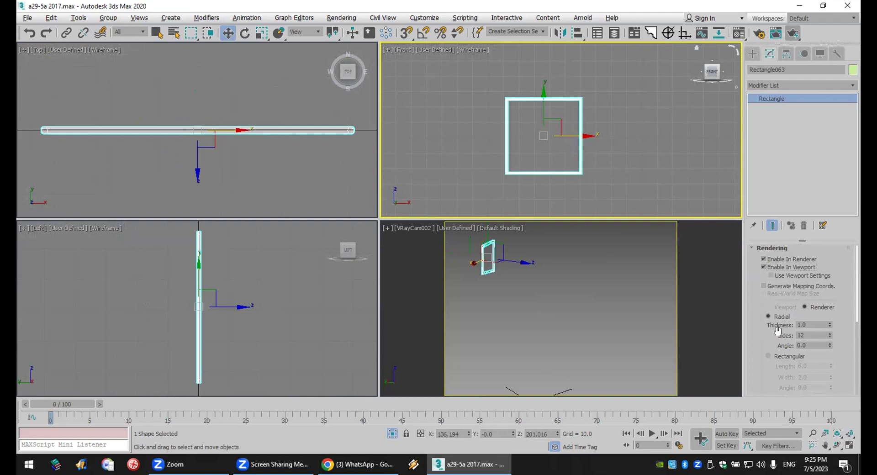
click(781, 359)
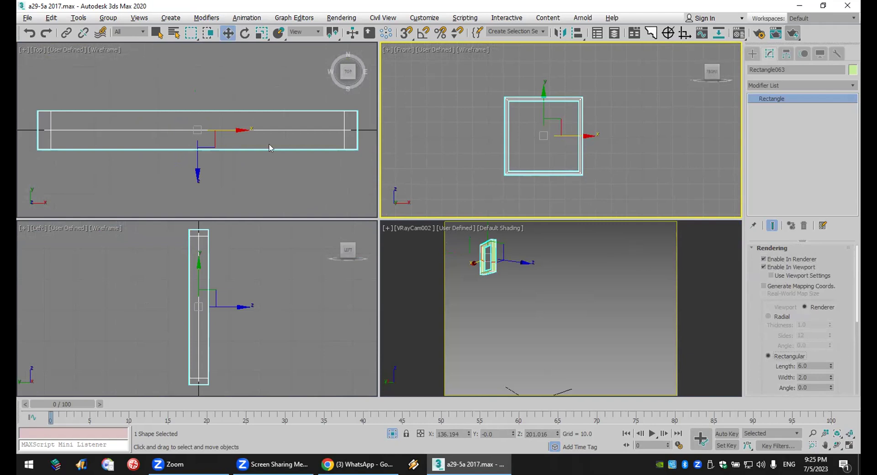
Set the rectangle's rendered cross-section to length 2 and width 3.
drag(773, 374, 781, 344)
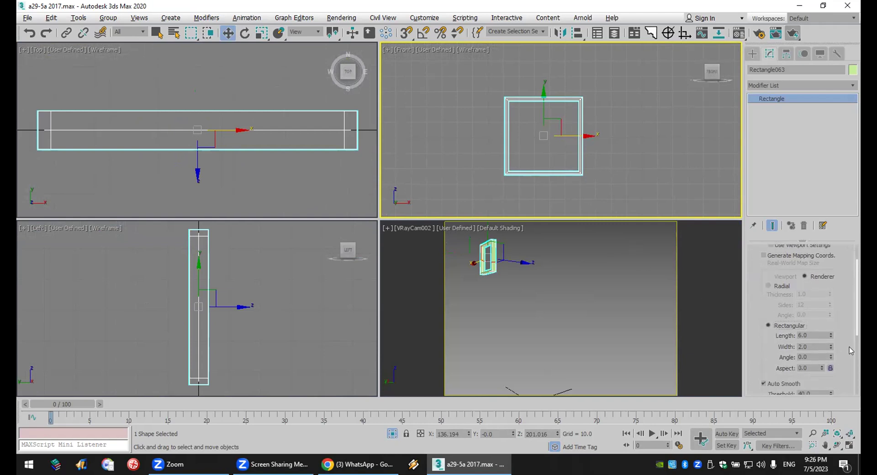
double_click(823, 332)
text(5)
key(Return)
text(2)
key(Return)
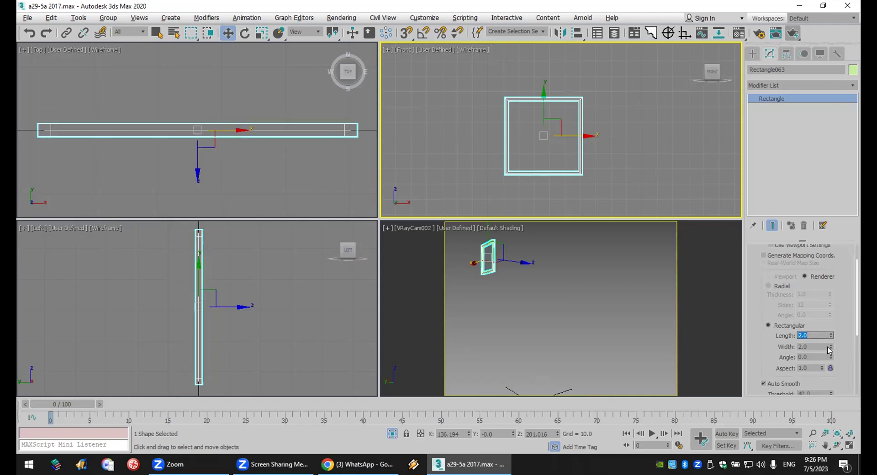
key(Tab)
text(3)
key(Return)
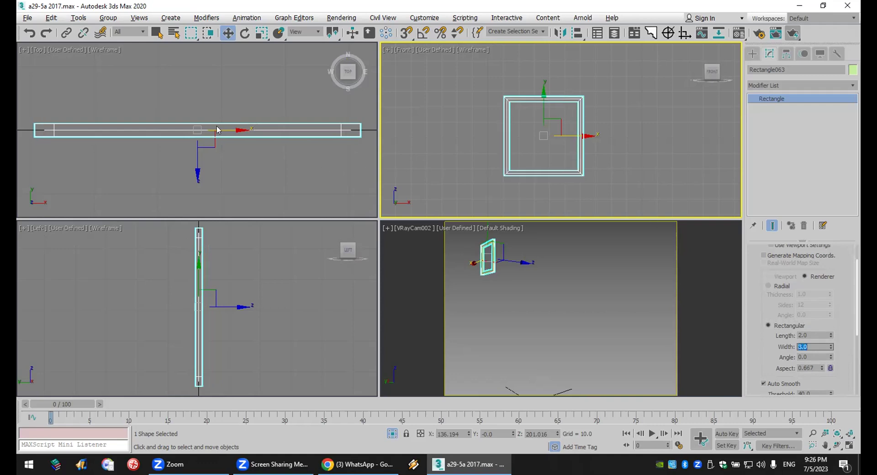
Copy the rectangle frame along Y in the Top view to about Y 1.5 and give the copy a Radial cross-section.
click(195, 128)
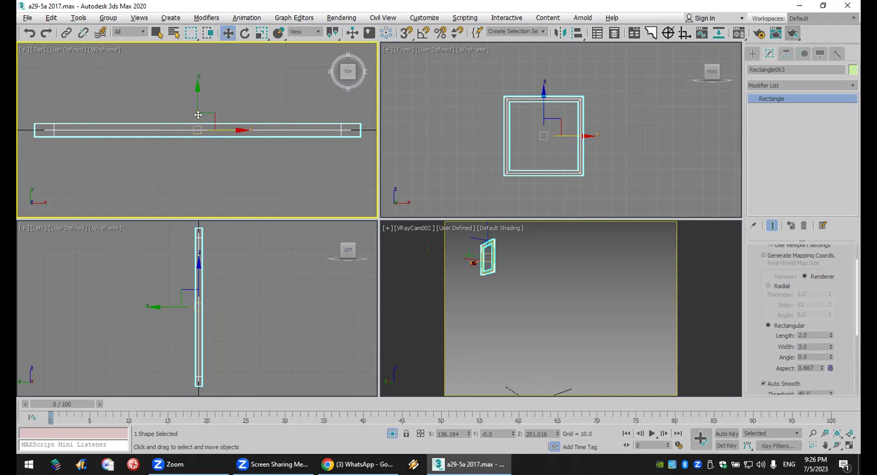
shift+drag(197, 109, 198, 100)
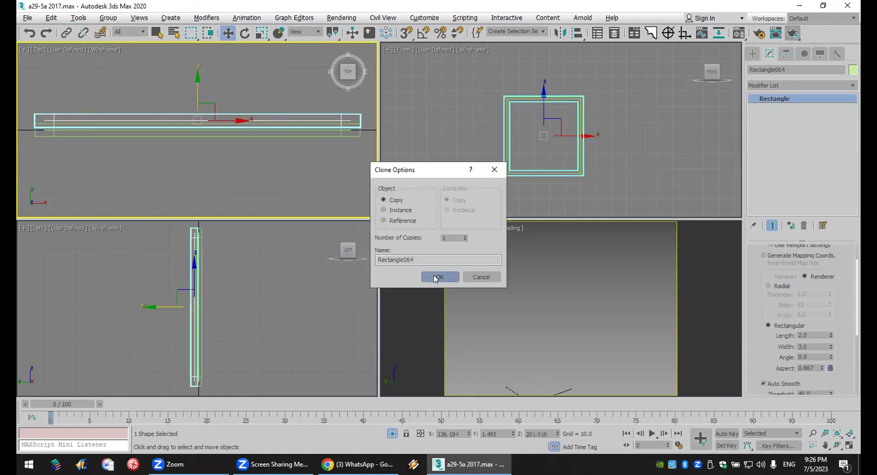
click(450, 276)
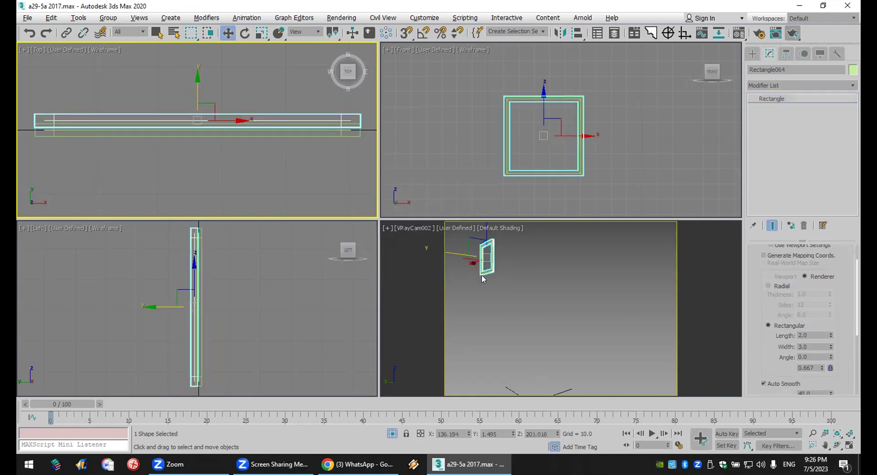
click(779, 286)
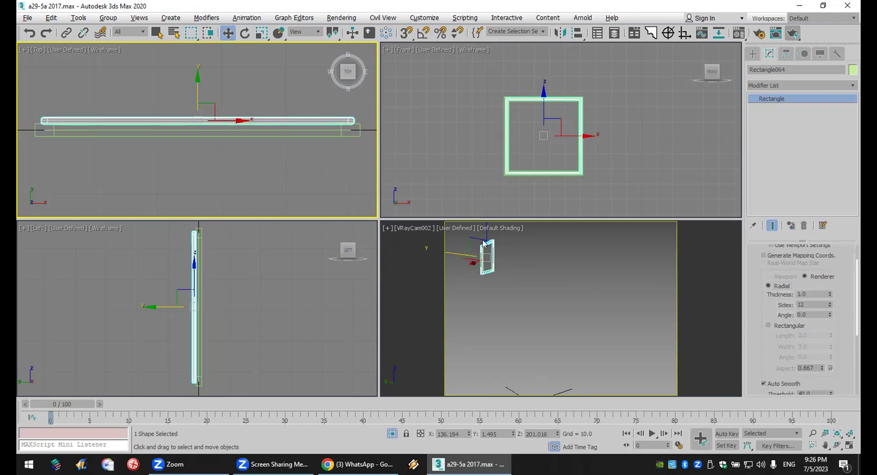
scroll(143, 170, up, 3)
middle_drag(143, 170, 146, 173)
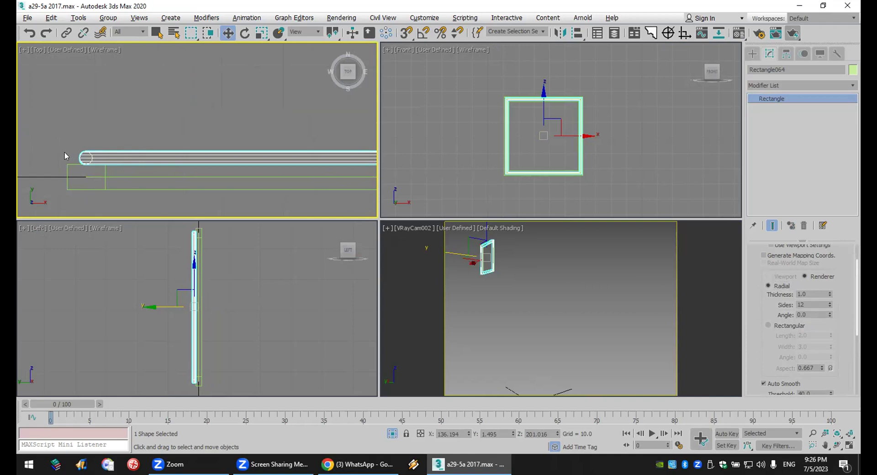
right_click(157, 154)
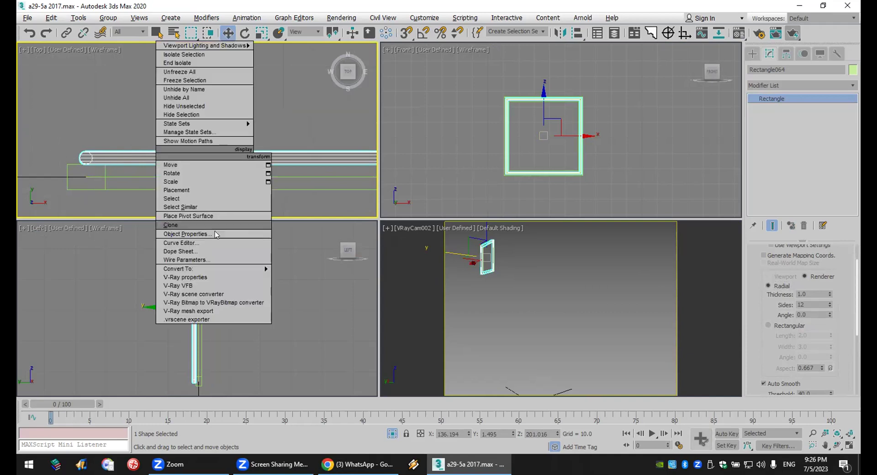
mouse_move(233, 271)
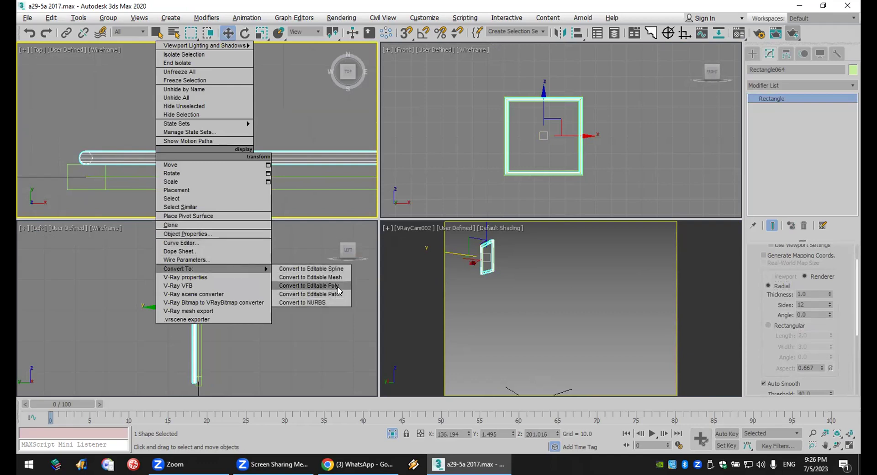
click(322, 130)
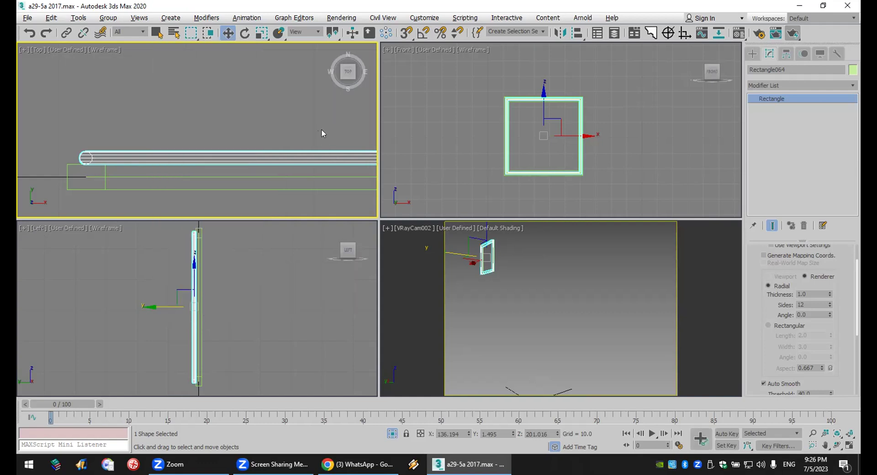
scroll(758, 271, up, 2)
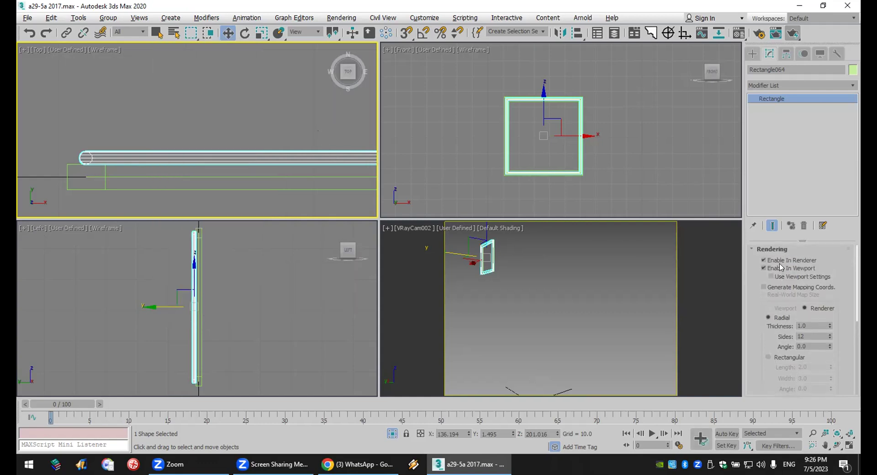
click(764, 269)
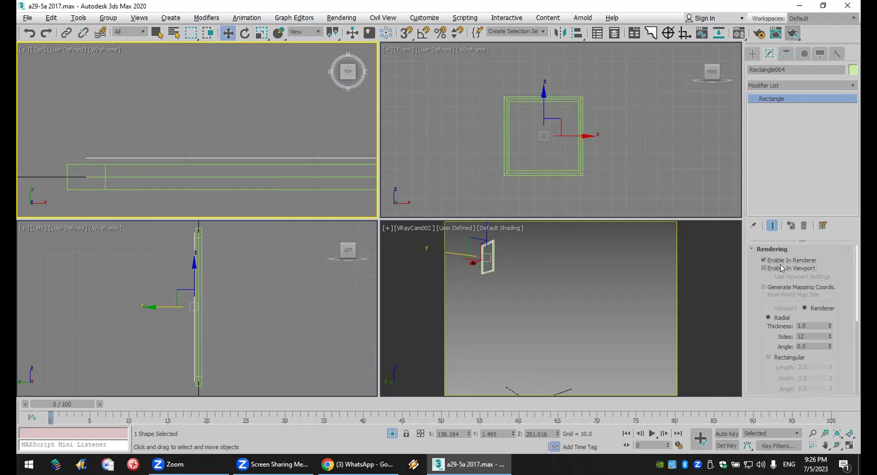
click(764, 268)
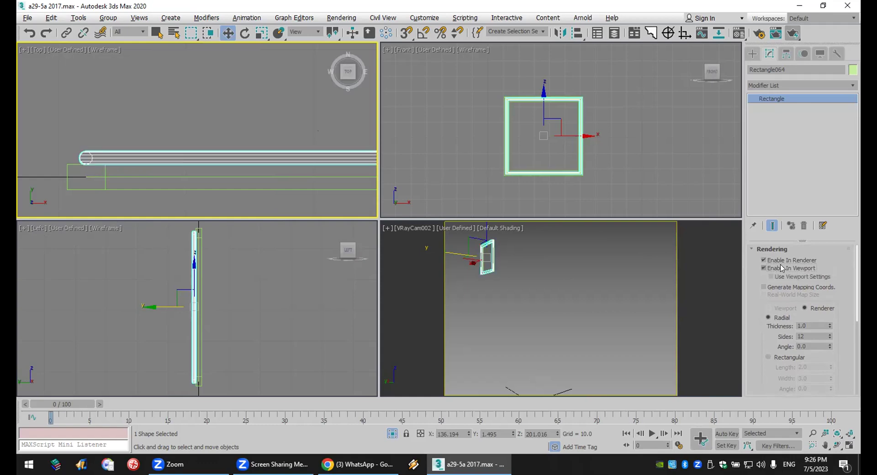
Convert the copied radial frame to an Editable Poly.
right_click(288, 158)
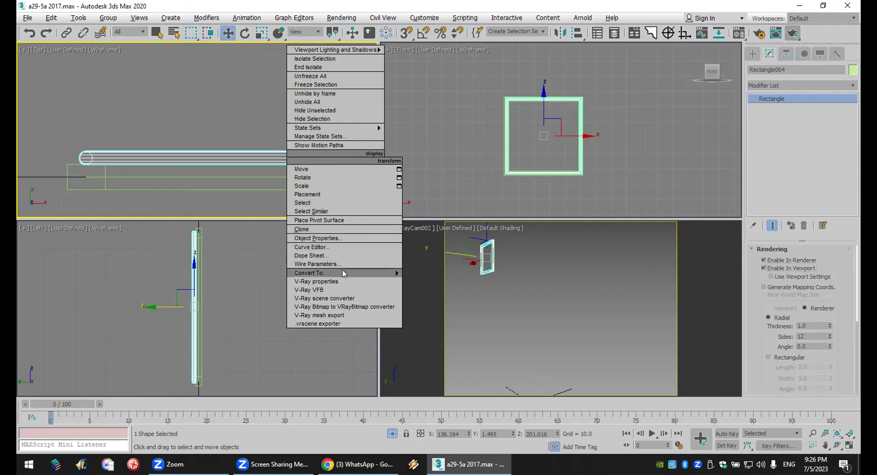
mouse_move(398, 273)
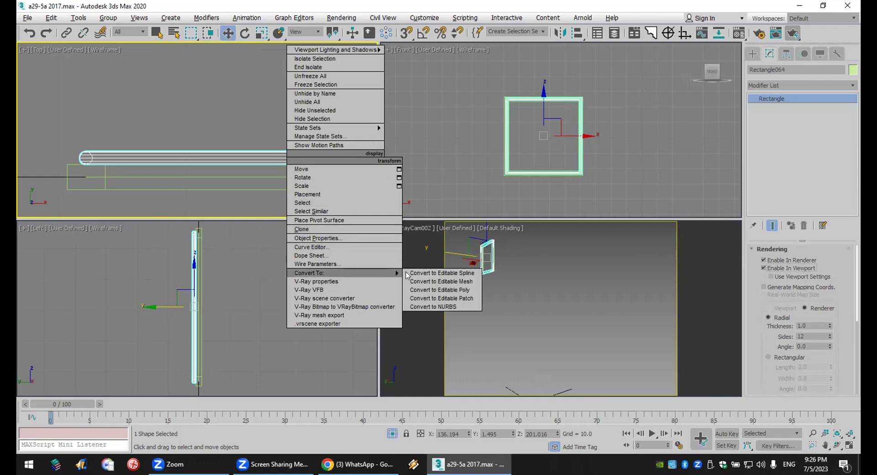
click(457, 289)
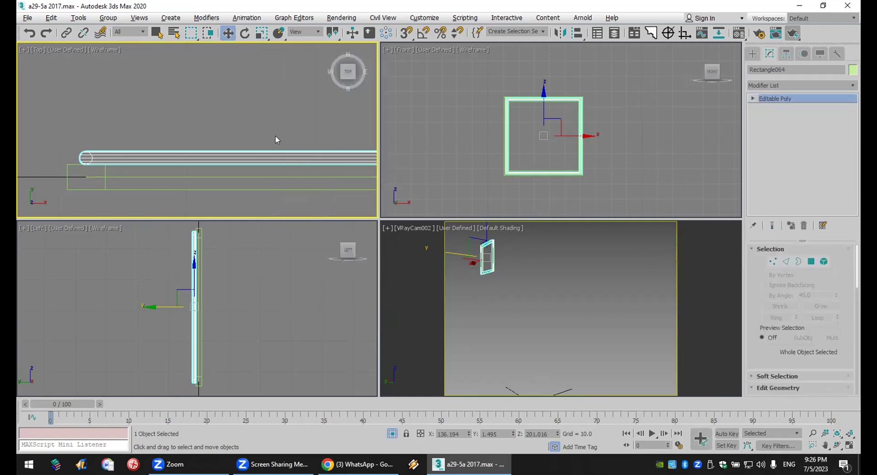
Place a Mesh-type VRayLight in the Top view near the frames and open its modify settings.
click(752, 53)
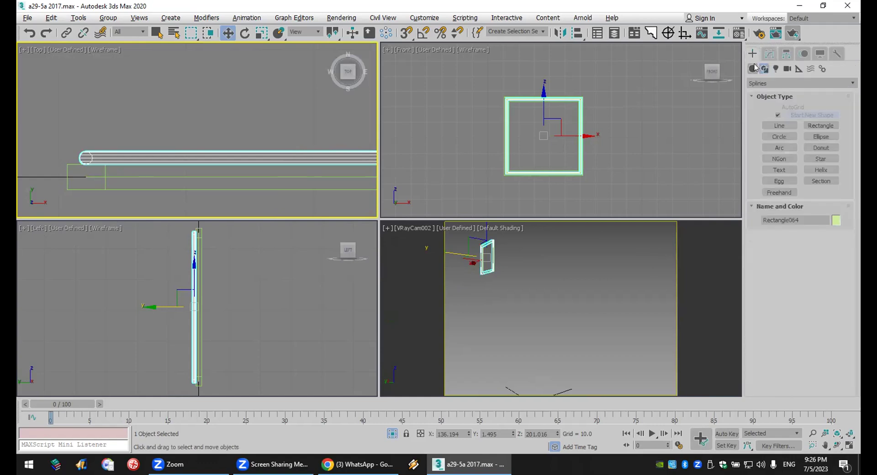
click(776, 68)
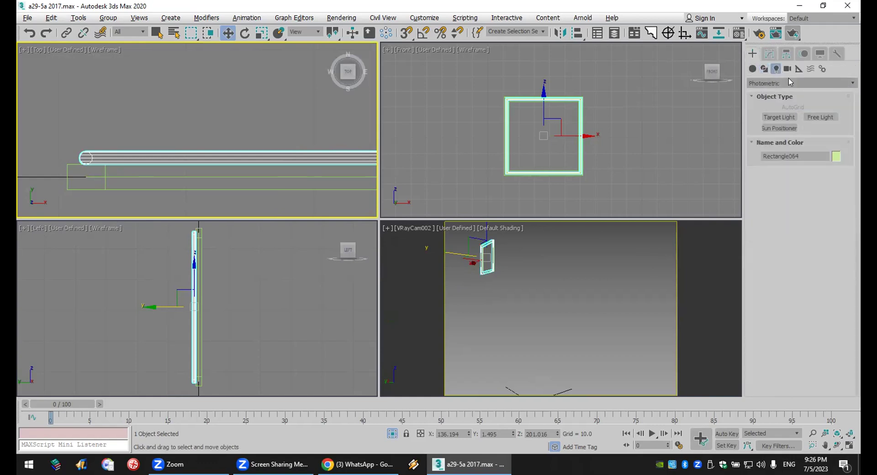
click(801, 83)
click(777, 115)
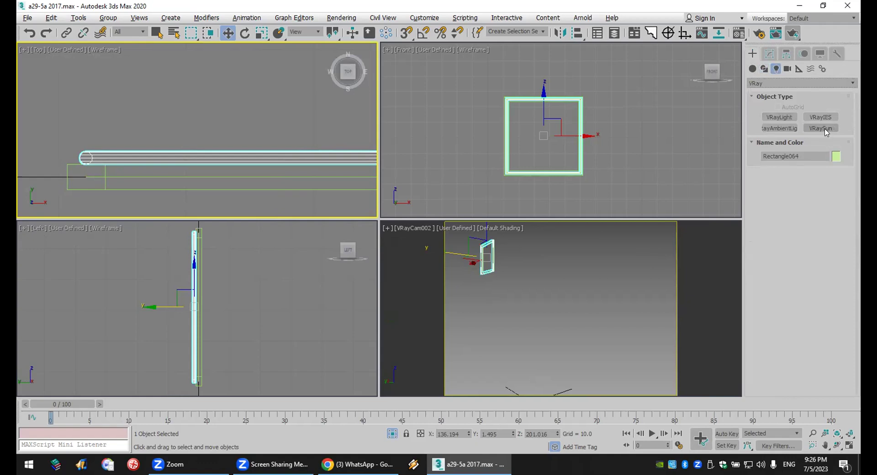
click(780, 117)
click(821, 187)
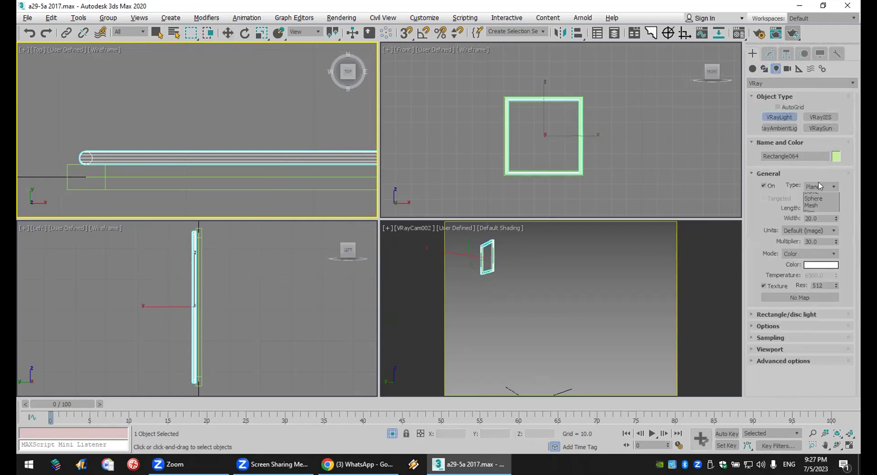
click(813, 217)
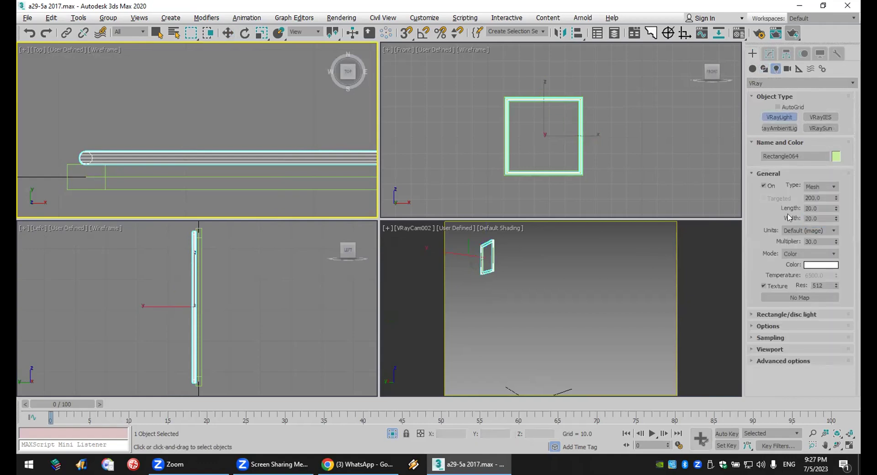
click(282, 201)
click(769, 53)
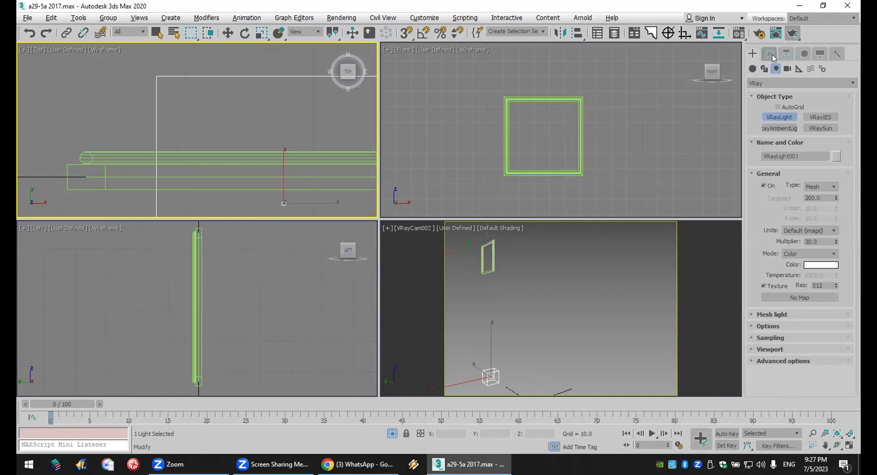
Pick the radial Editable Poly frame in the Top view as the mesh for the V-Ray mesh light.
scroll(792, 328, down, 5)
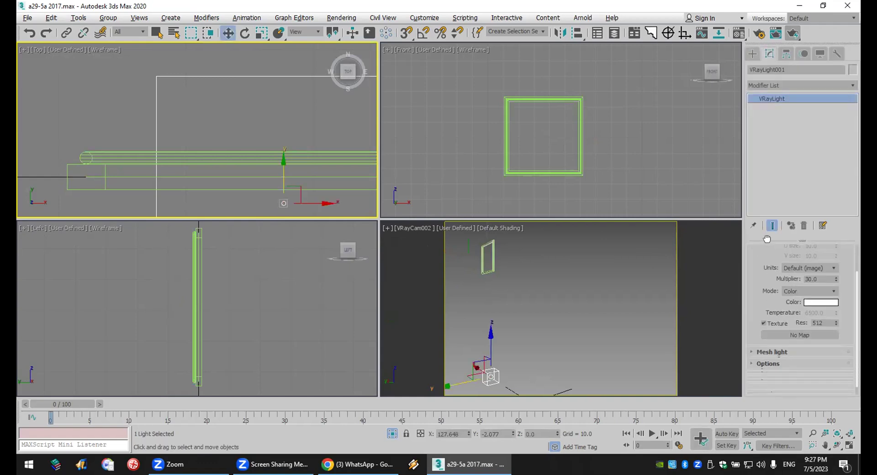
click(792, 345)
click(800, 335)
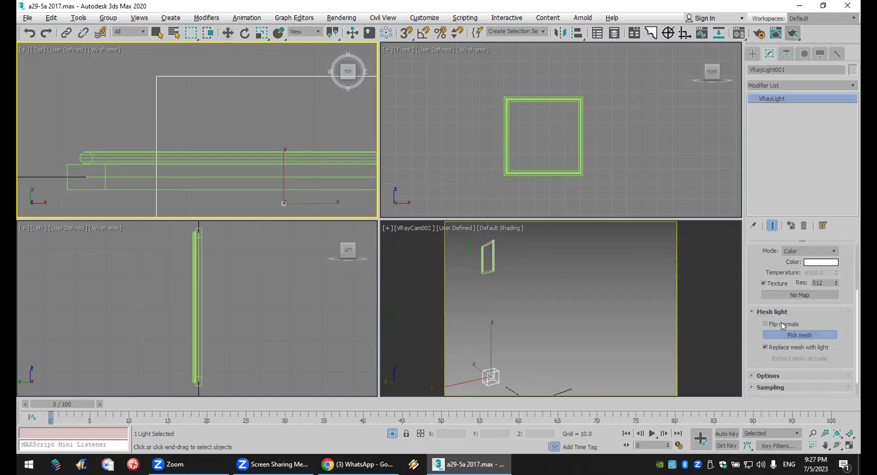
click(123, 157)
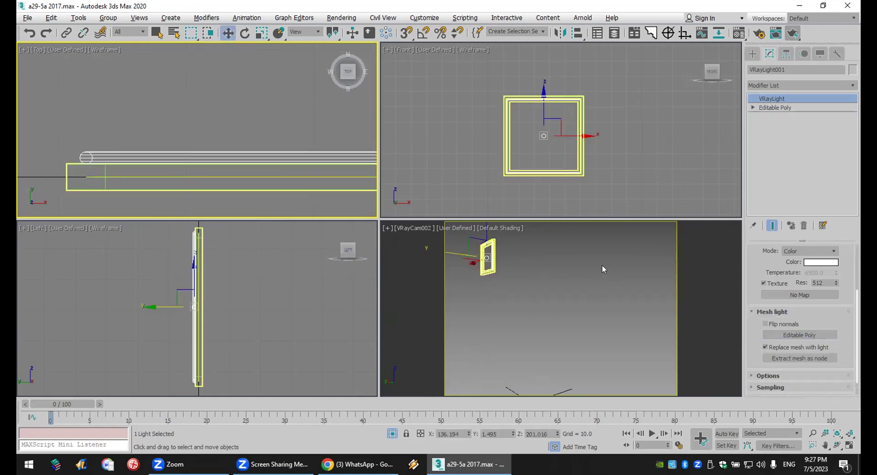
Select the rectangular frame and its mesh light together in the Front view and group them.
right_click(609, 171)
drag(607, 186, 457, 78)
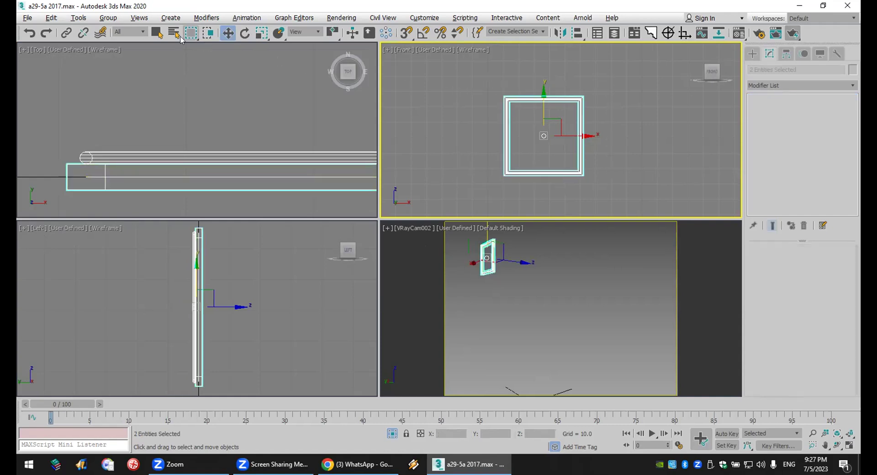
click(105, 19)
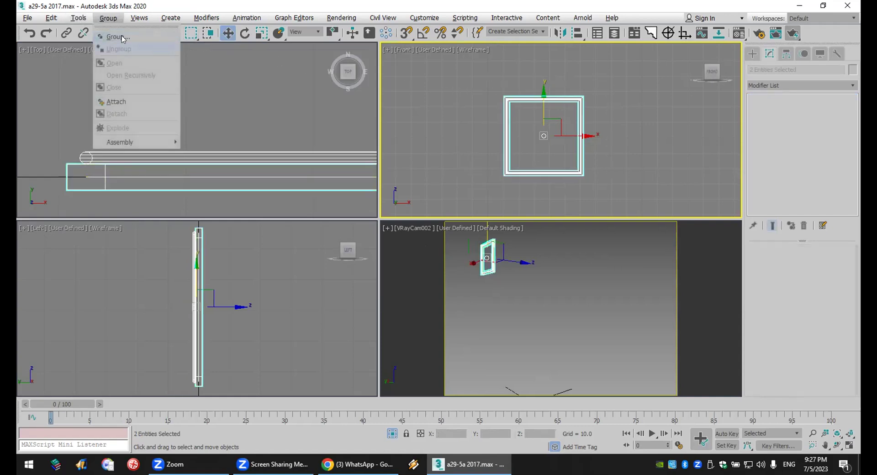
click(117, 34)
click(446, 251)
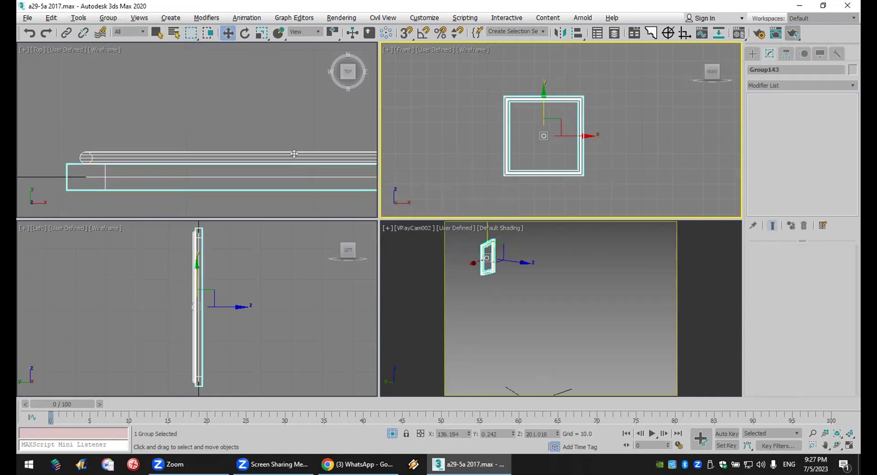
scroll(294, 154, down, 10)
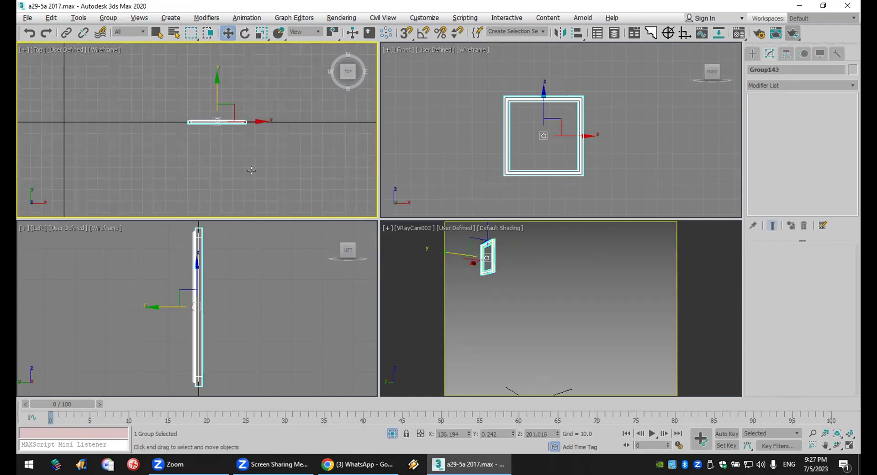
Exit isolation to show the whole room and move the frame group along Y closer to the wall, to about Y -164.
key(alt+q)
drag(220, 117, 219, 136)
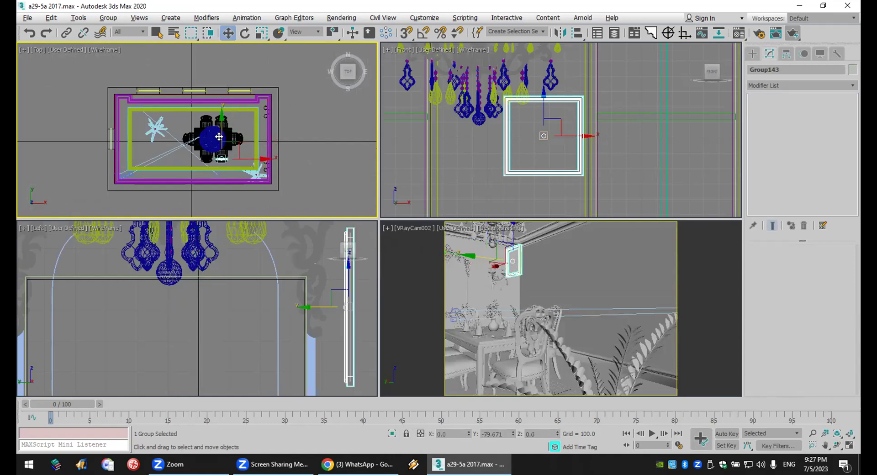
scroll(224, 160, up, 6)
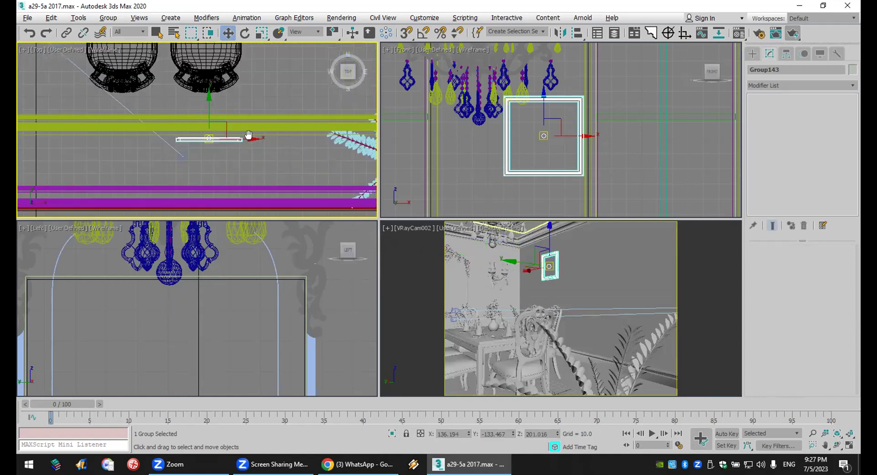
scroll(250, 137, up, 3)
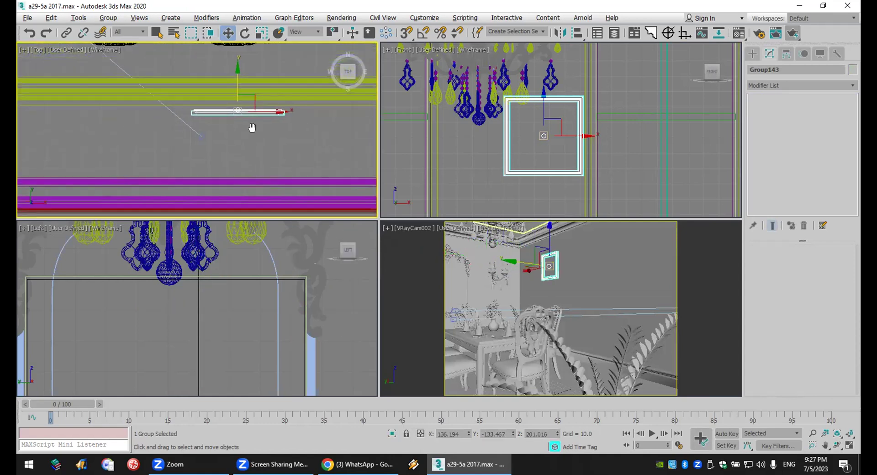
middle_drag(251, 128, 252, 118)
drag(250, 72, 251, 136)
scroll(250, 174, up, 3)
middle_drag(248, 174, 251, 175)
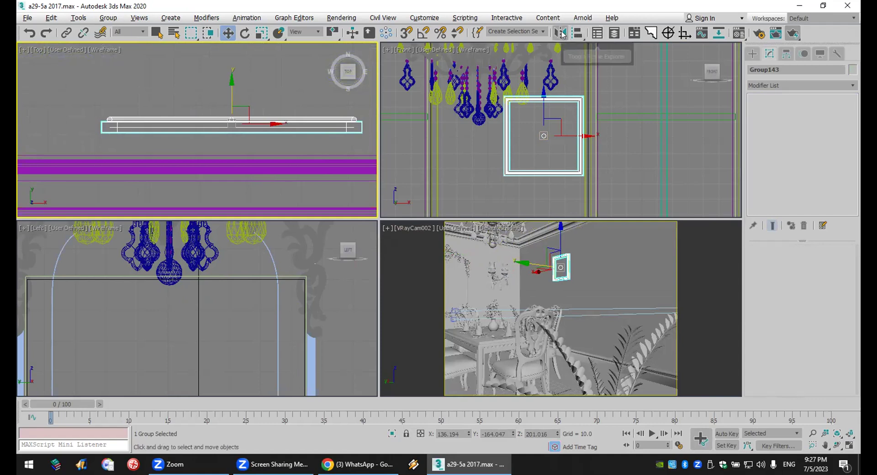
Set the angle snap to 180 degrees and rotate the frame group 180 degrees in the top view.
click(245, 33)
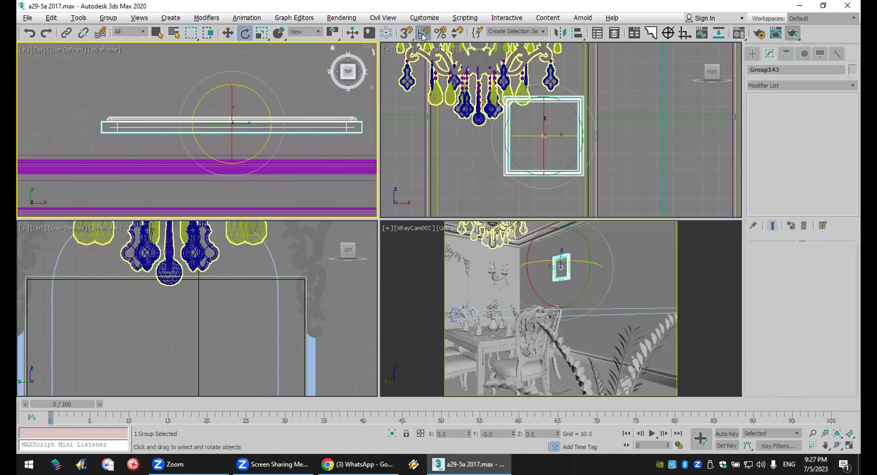
click(423, 33)
right_click(423, 33)
drag(443, 237, 386, 237)
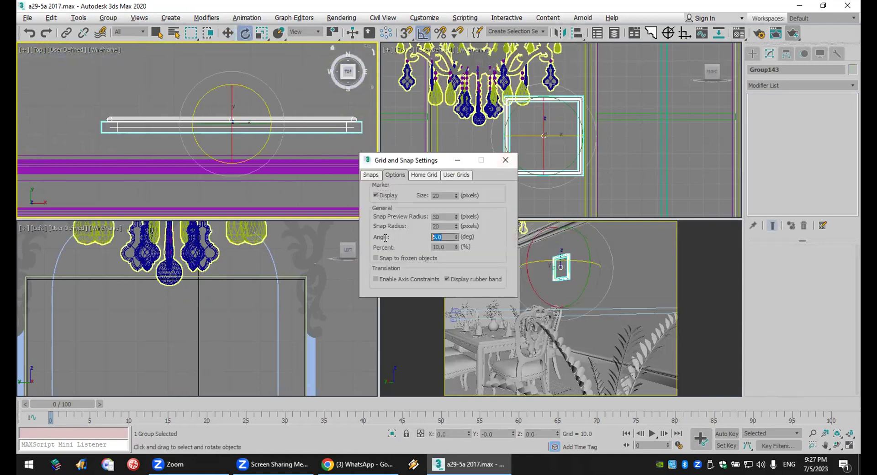
text(180)
click(505, 160)
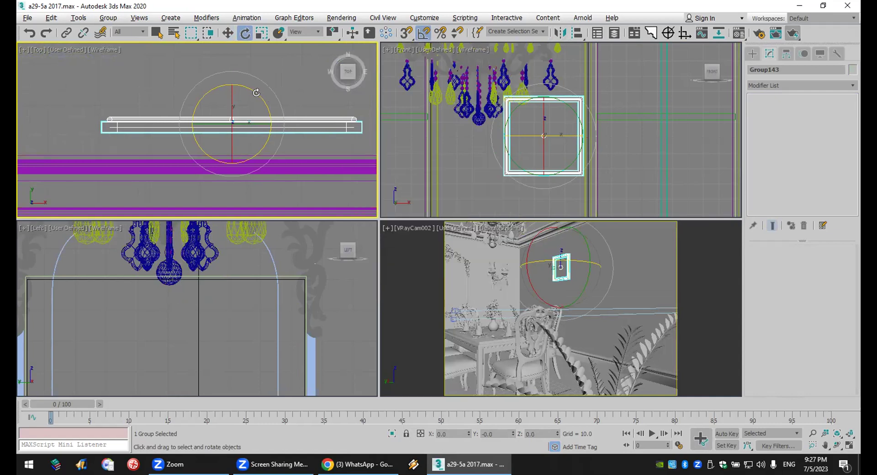
drag(258, 95, 265, 108)
Move the rotated frame along Y against the room's wall, to about Y -186.6.
click(227, 33)
middle_drag(235, 93, 242, 61)
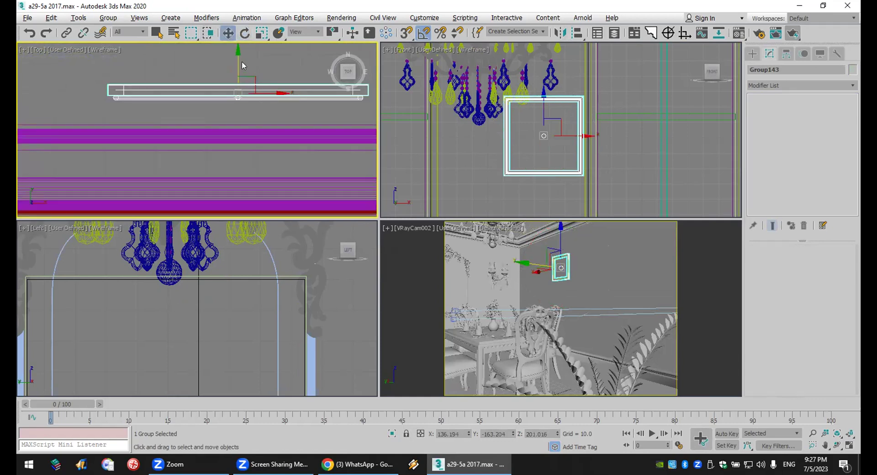
drag(235, 59, 235, 142)
middle_drag(205, 215, 231, 160)
drag(263, 77, 263, 97)
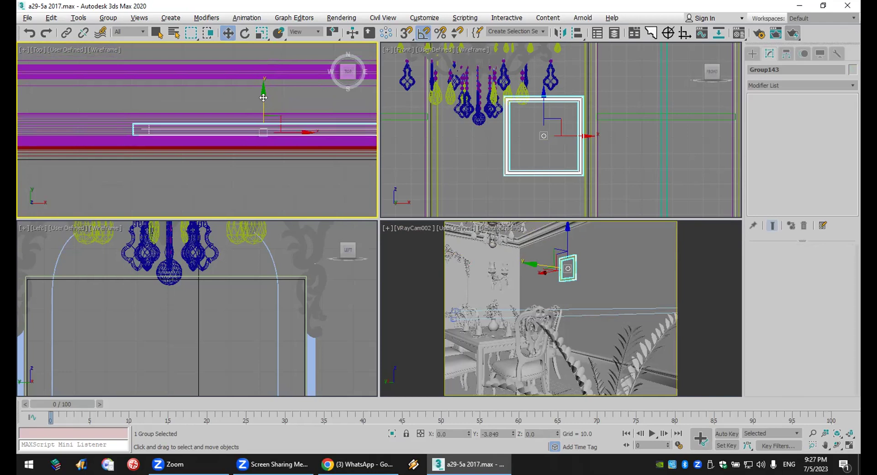
click(609, 245)
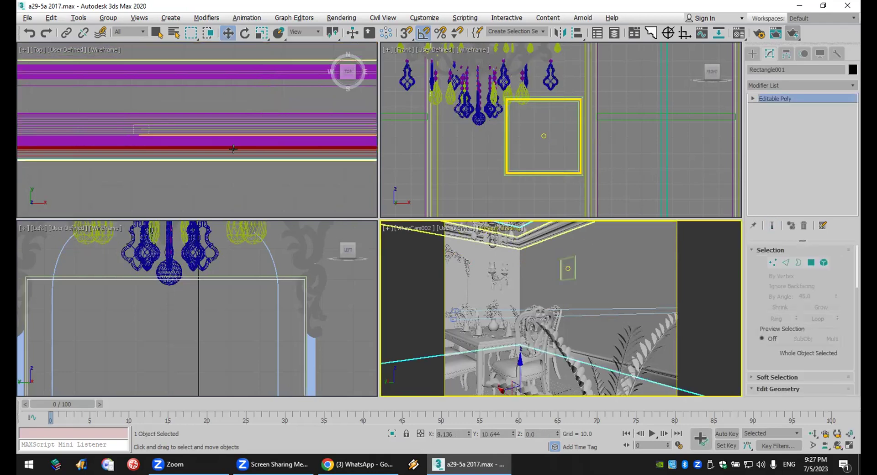
click(235, 122)
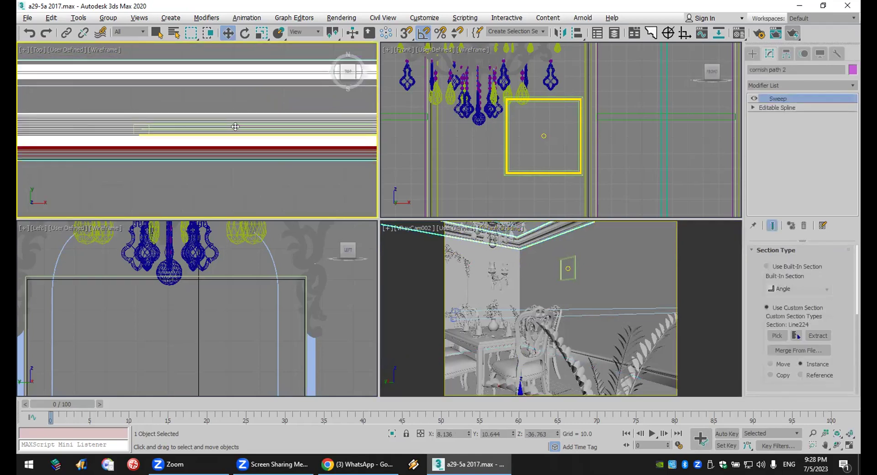
click(244, 122)
drag(262, 99, 263, 116)
click(624, 270)
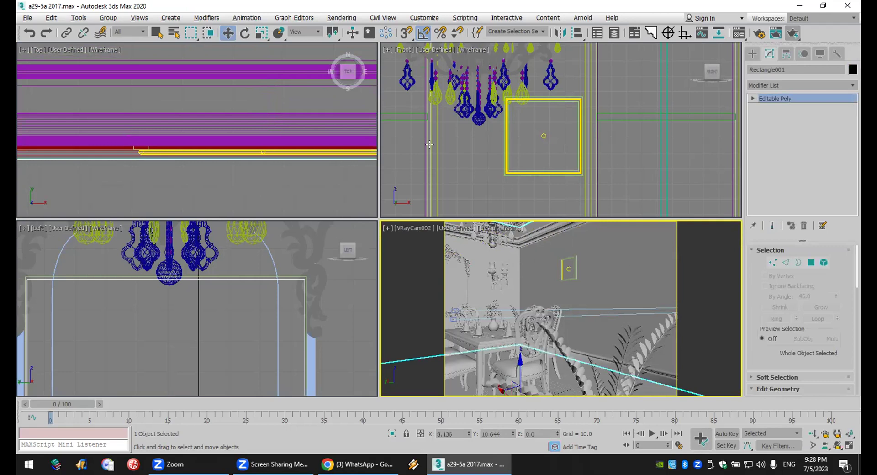
Make one independent copy of the frame, offset to about X 166.5 and lowered to about Z 171.6 in the front view.
scroll(472, 149, down, 4)
middle_drag(475, 149, 448, 145)
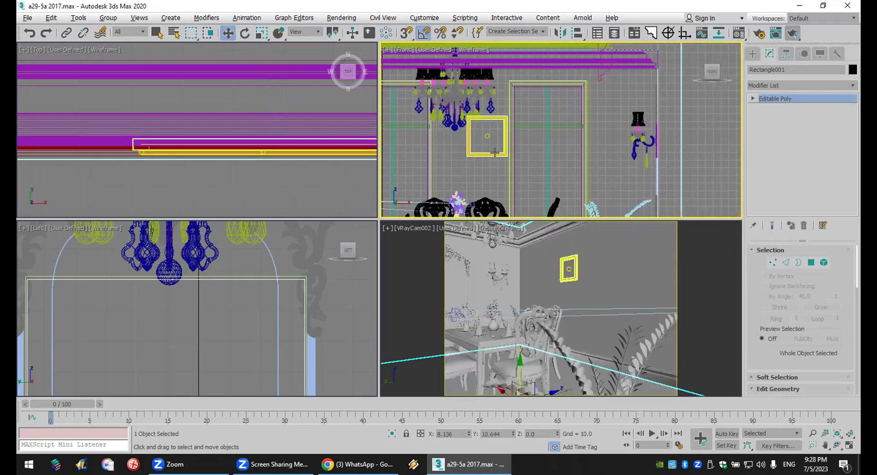
click(501, 144)
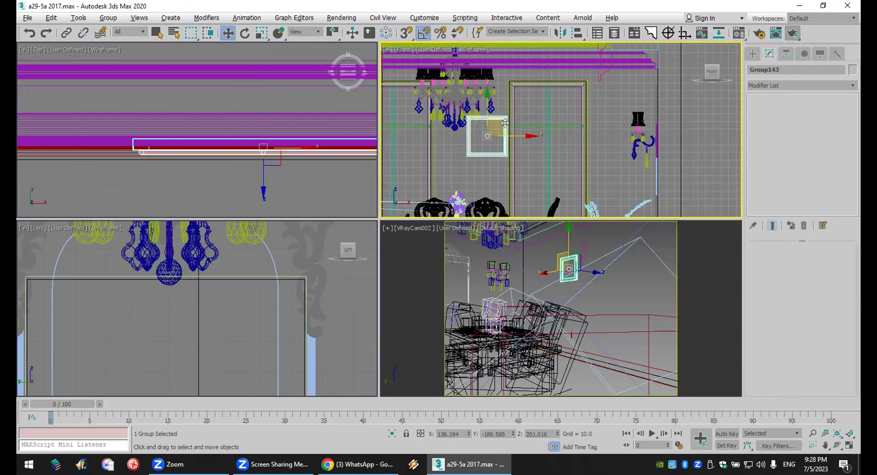
shift+drag(504, 122, 529, 123)
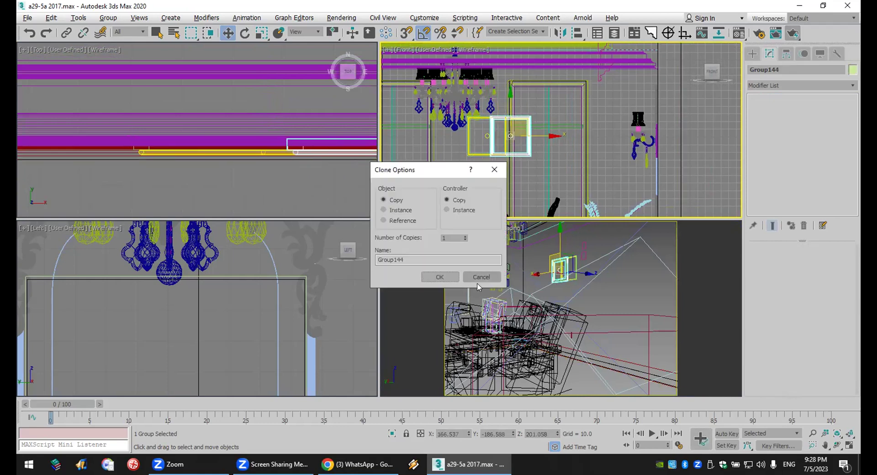
click(441, 279)
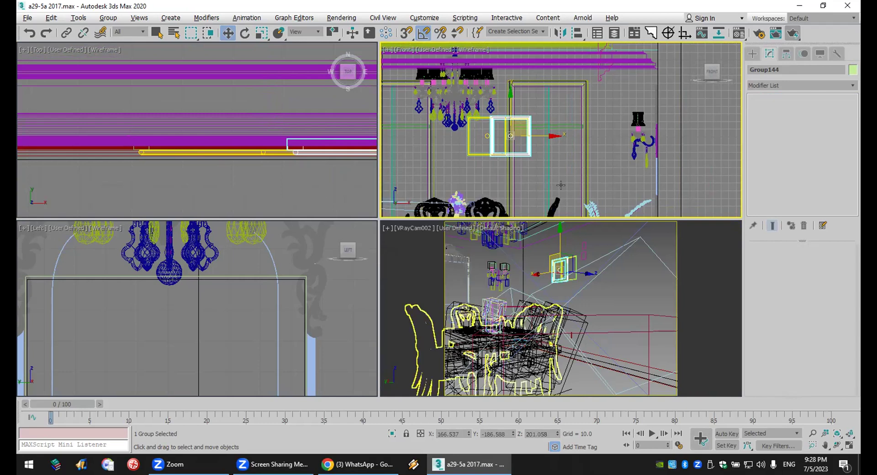
drag(507, 101, 510, 125)
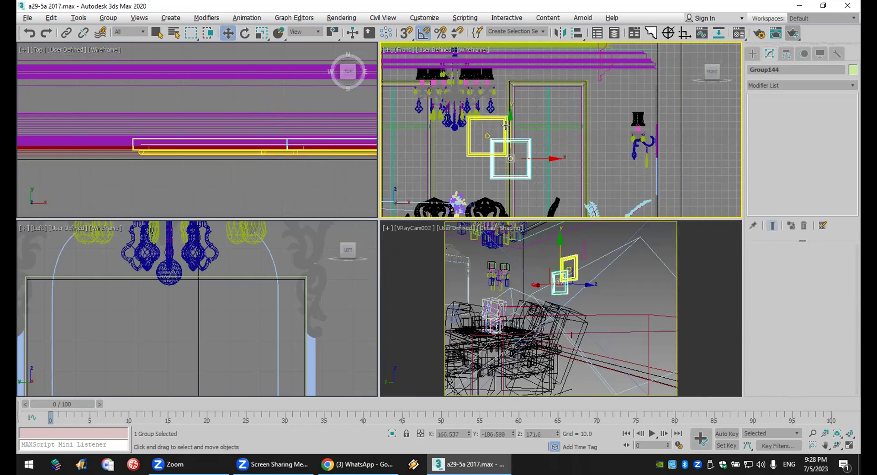
Select both frames without the door and copy the pair along X, slightly higher, to make a four-frame overlapping arrangement.
ctrl+click(505, 125)
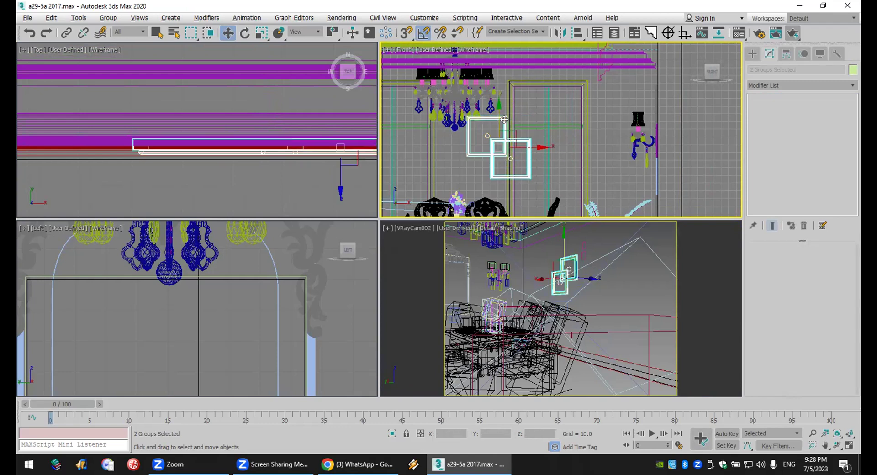
click(630, 285)
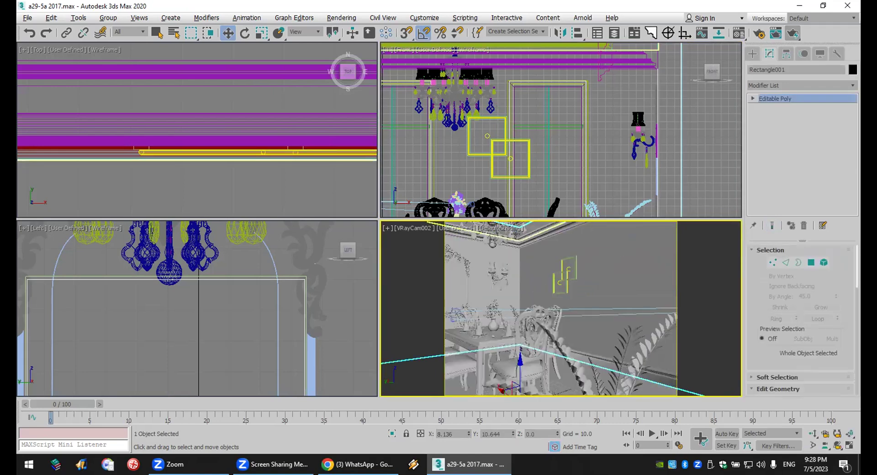
drag(483, 164, 510, 130)
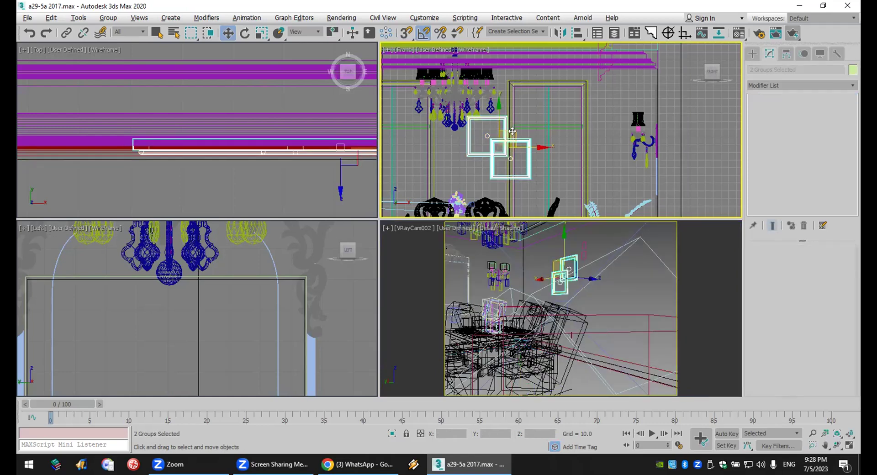
ctrl+click(547, 131)
key(ctrl+z)
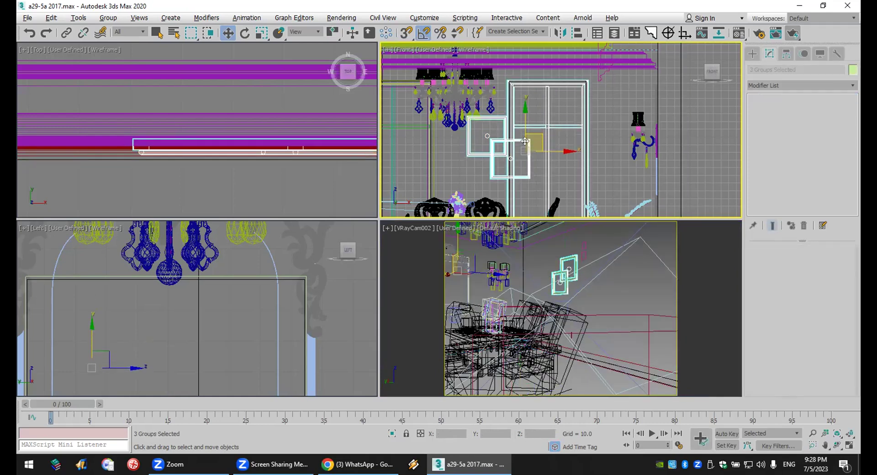
key(ctrl+z)
key(ctrl+z)
drag(492, 158, 492, 157)
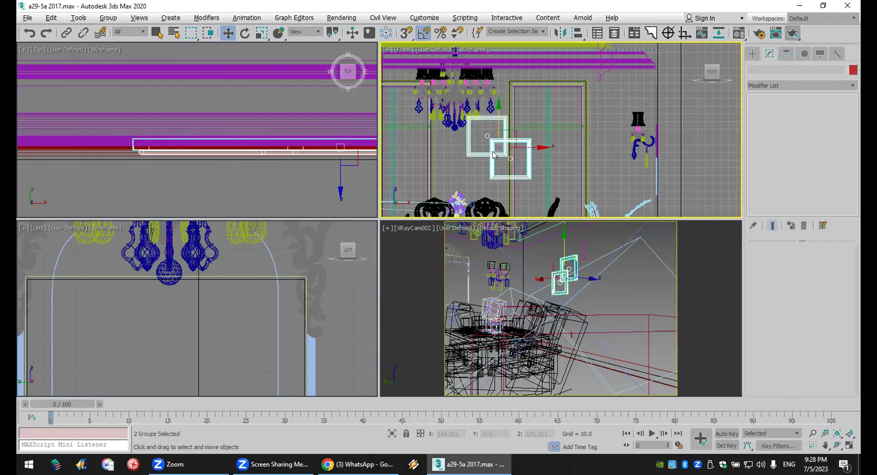
mouse_move(514, 134)
shift+mouse_down()
mouse_move(567, 130)
mouse_move(574, 148)
mouse_move(562, 114)
shift+mouse_up()
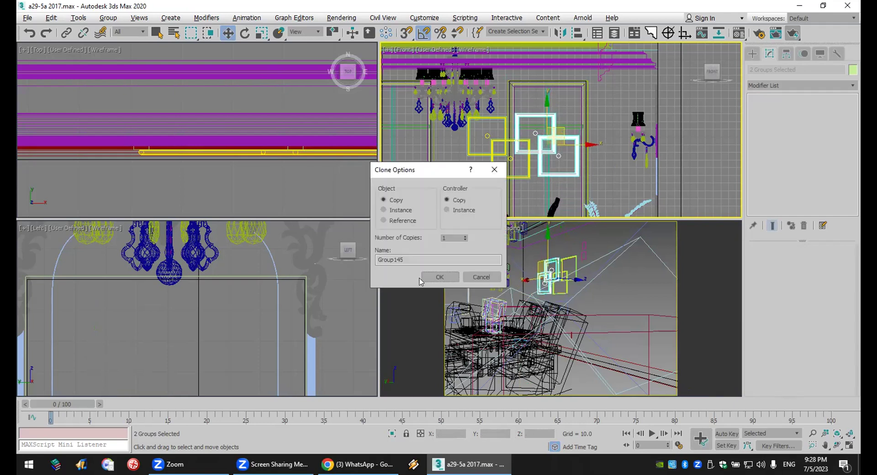
click(438, 277)
Narrow the field of view of VRayCam002 so the four wall frames appear larger in the camera view.
right_click(737, 277)
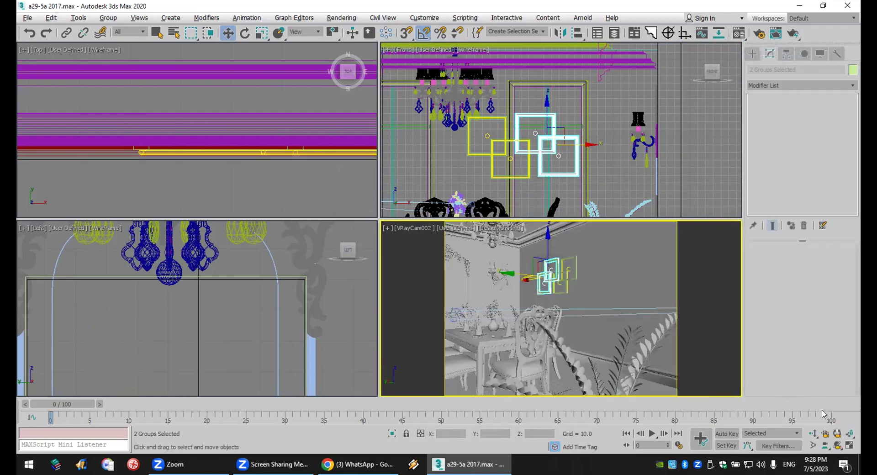
click(813, 446)
drag(547, 255, 582, 276)
middle_drag(582, 276, 590, 284)
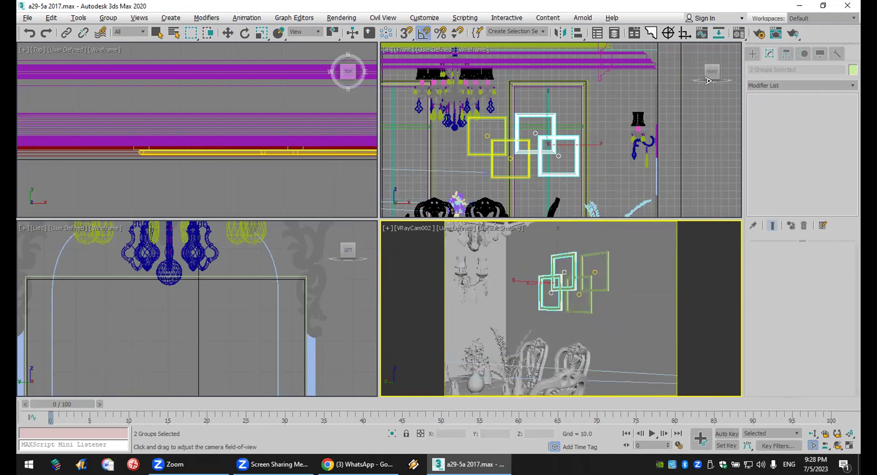
Render the camera view, examine the glow around the four frames up close, and close the render window.
click(793, 33)
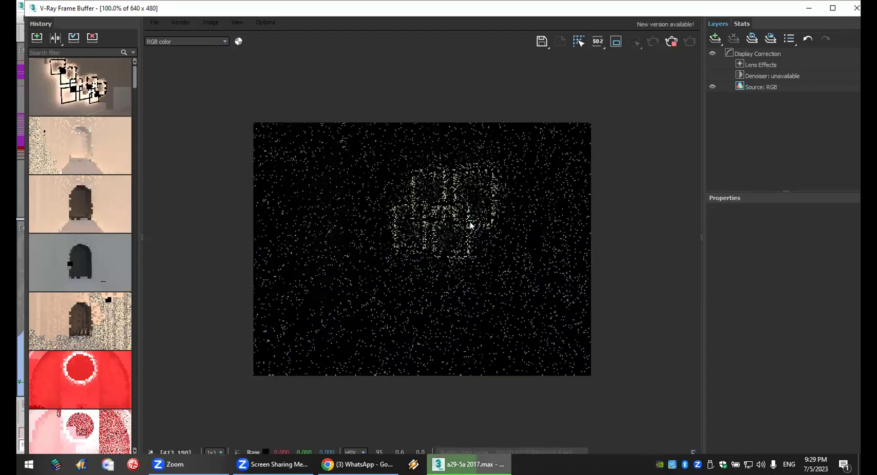
scroll(470, 221, up, 1)
middle_drag(470, 221, 468, 240)
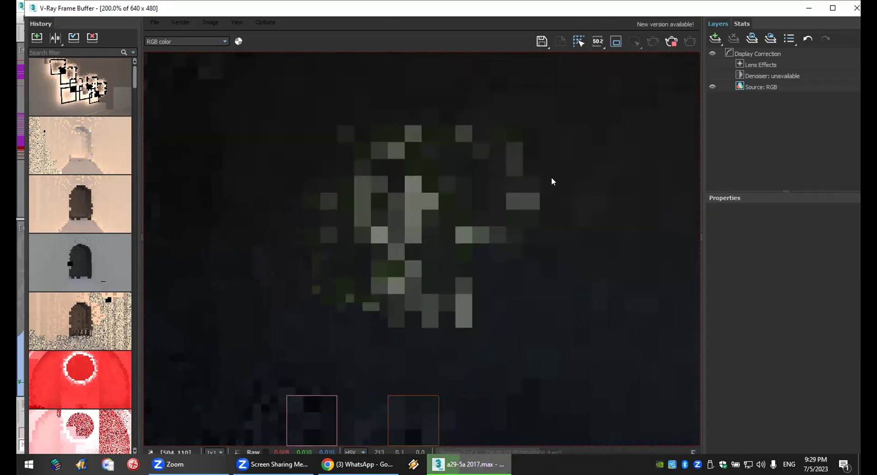
scroll(541, 199, down, 4)
scroll(511, 202, up, 2)
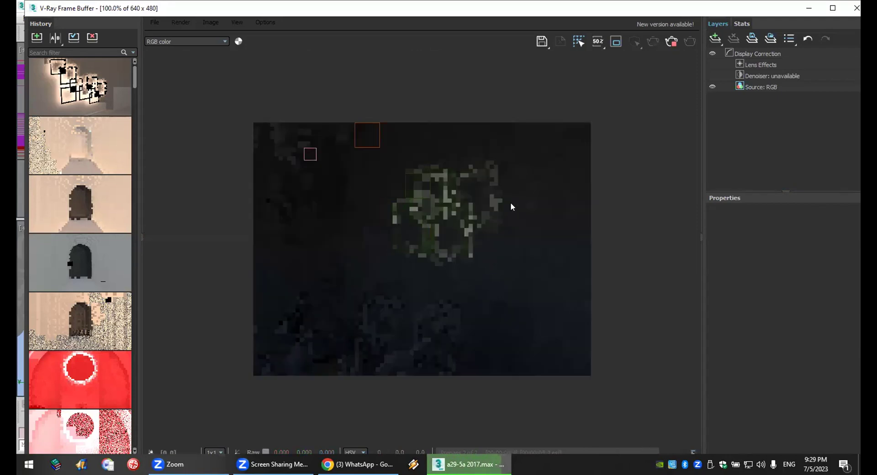
scroll(471, 201, up, 2)
click(575, 46)
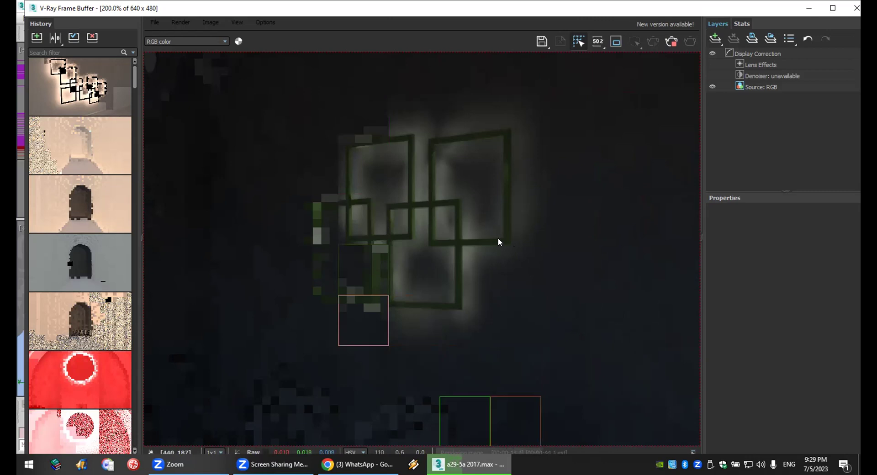
click(857, 7)
Move the original frame slightly away from the wall in the top view, to about Y -184.9.
click(211, 51)
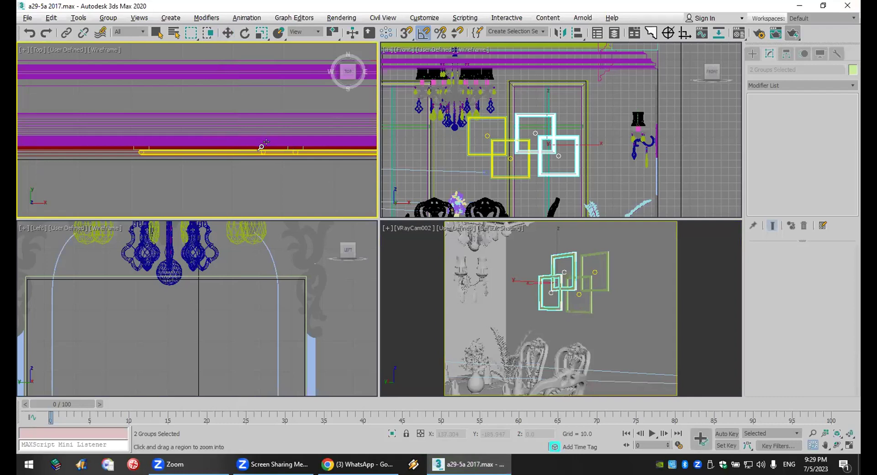
key(w)
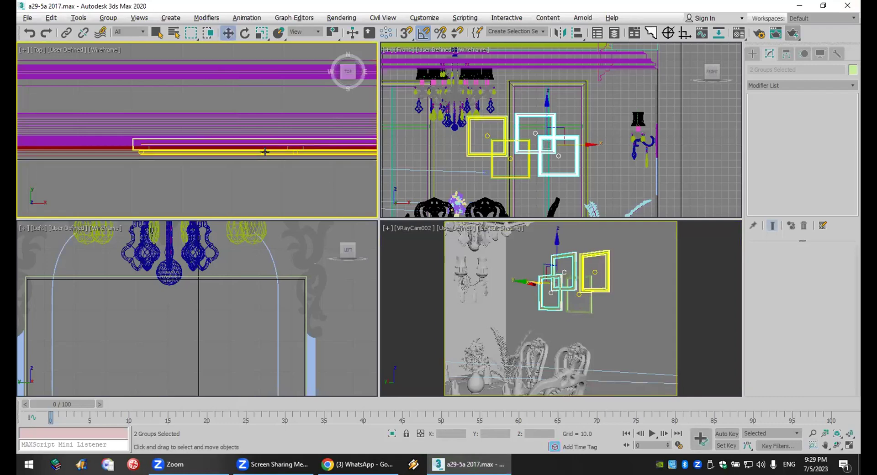
click(265, 152)
drag(263, 117, 263, 110)
right_click(633, 266)
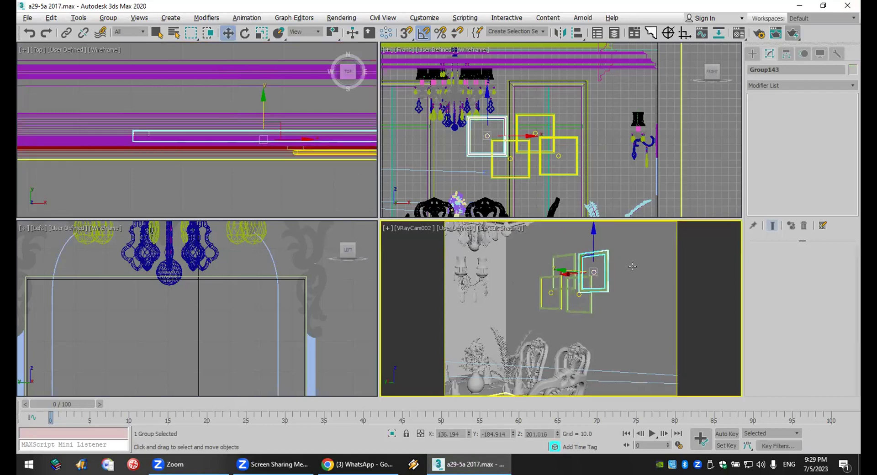
Render the camera view again, limited to a region around the moved frame.
click(792, 33)
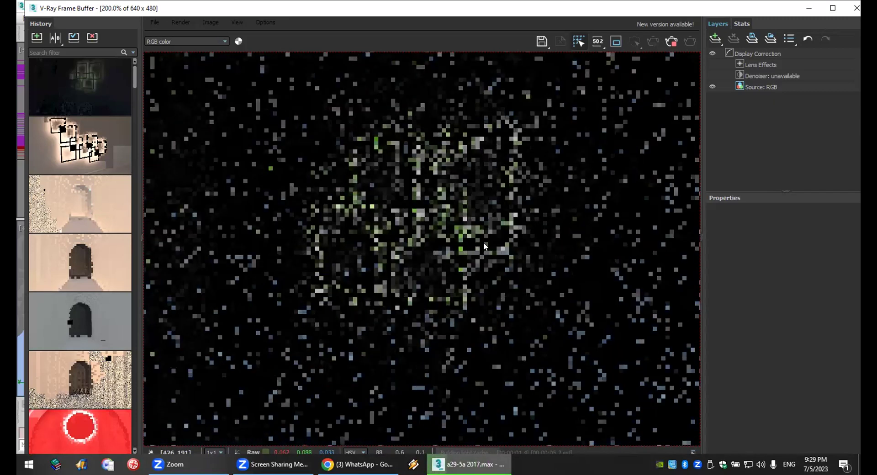
drag(402, 110, 554, 252)
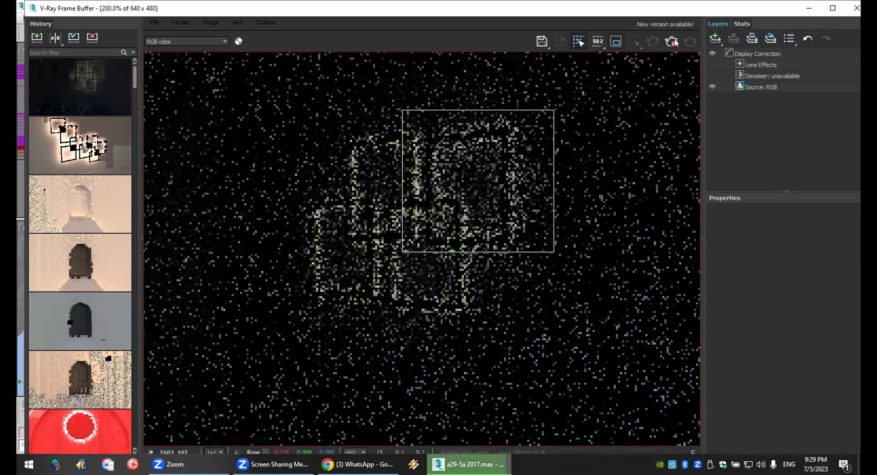
click(674, 40)
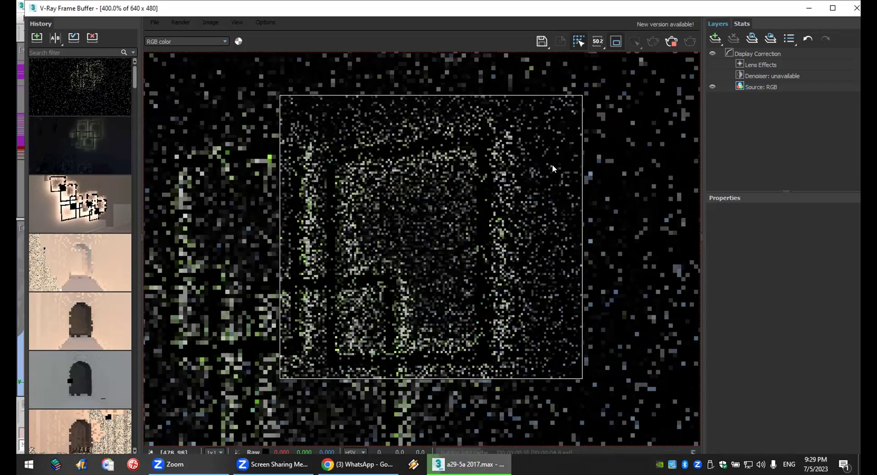
Examine the region render around the moved frame at several magnifications and close the render window.
scroll(552, 165, down, 1)
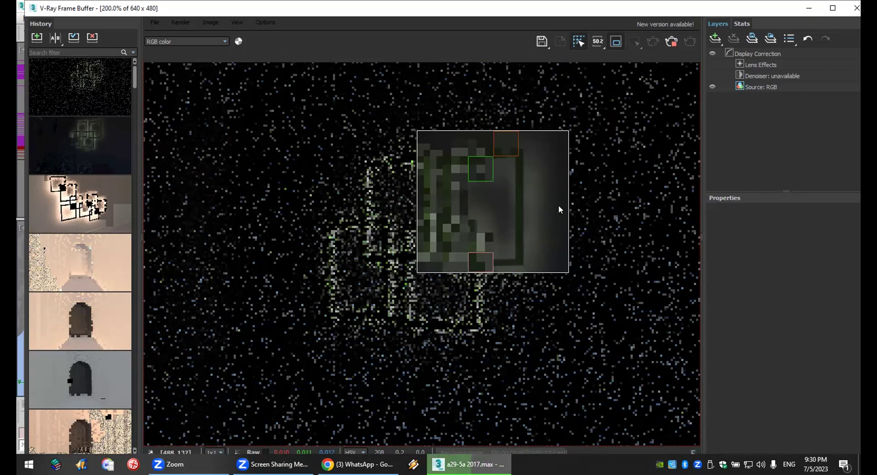
scroll(560, 209, down, 2)
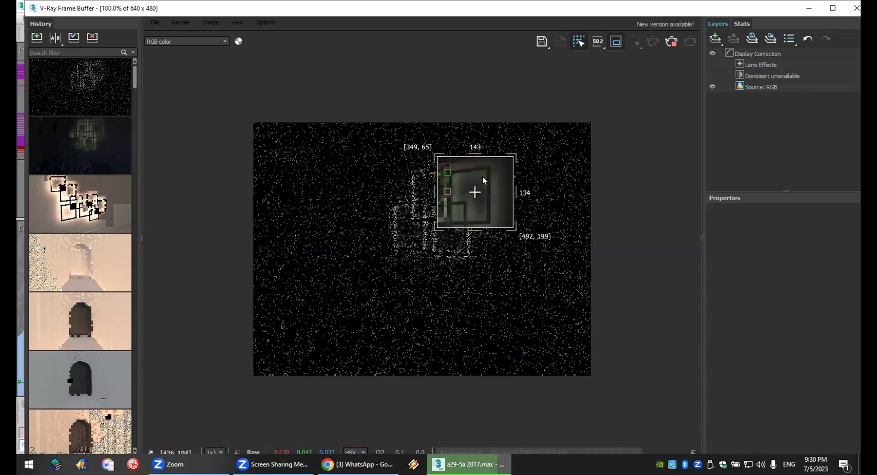
scroll(482, 176, up, 2)
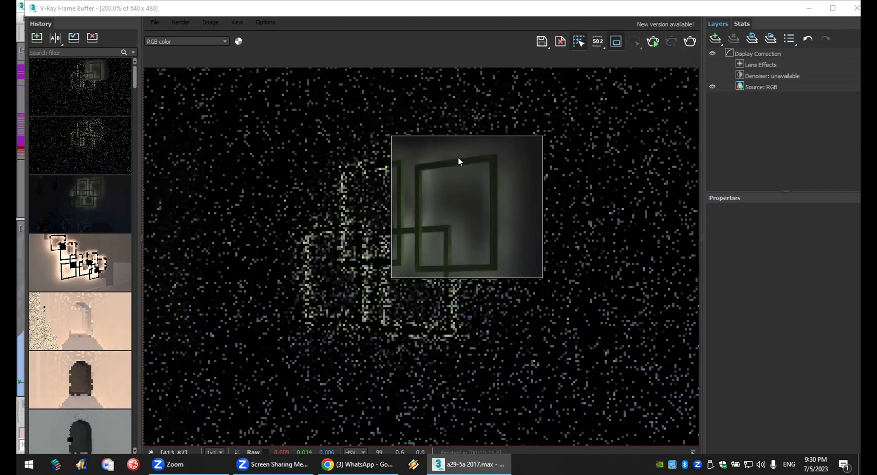
mouse_move(83, 72)
click(857, 8)
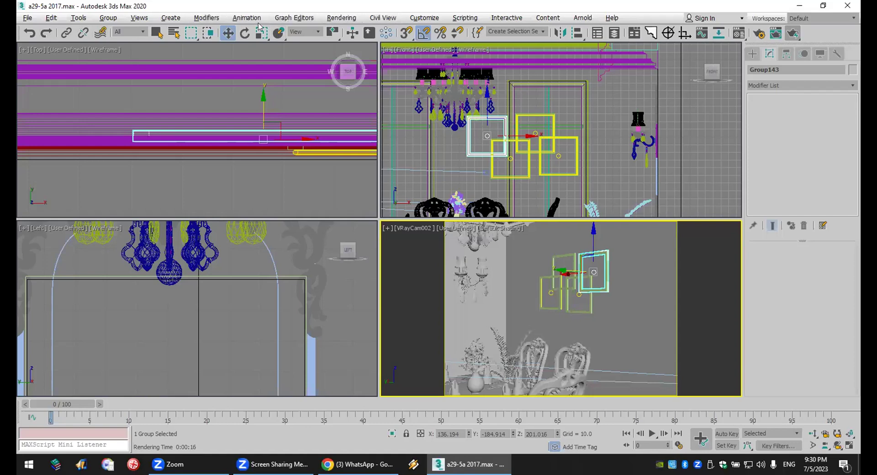
Lock the image aspect ratio in the render setup and set the output height to 2000.
click(739, 33)
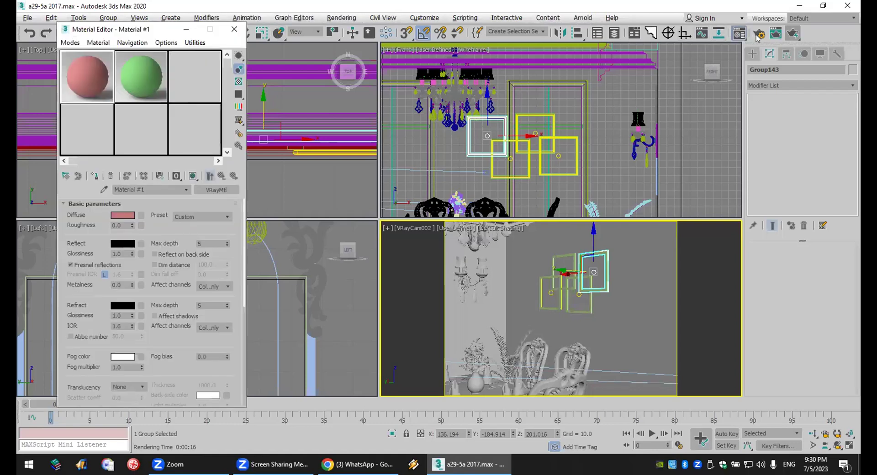
key(m)
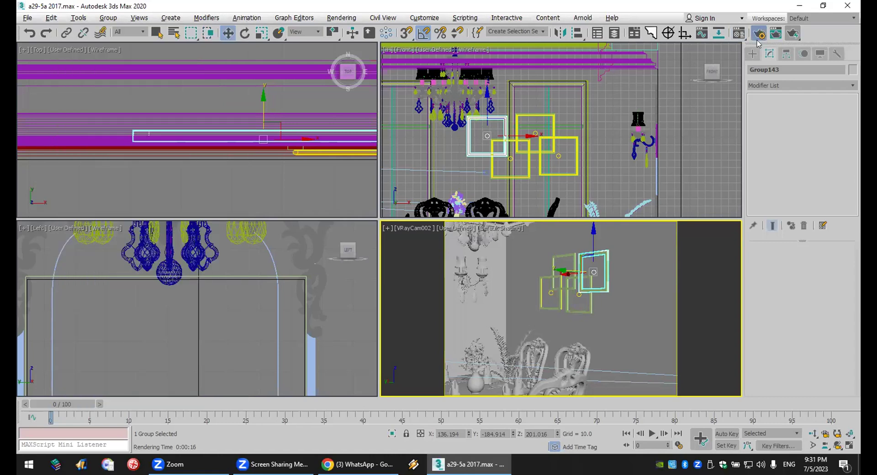
click(758, 37)
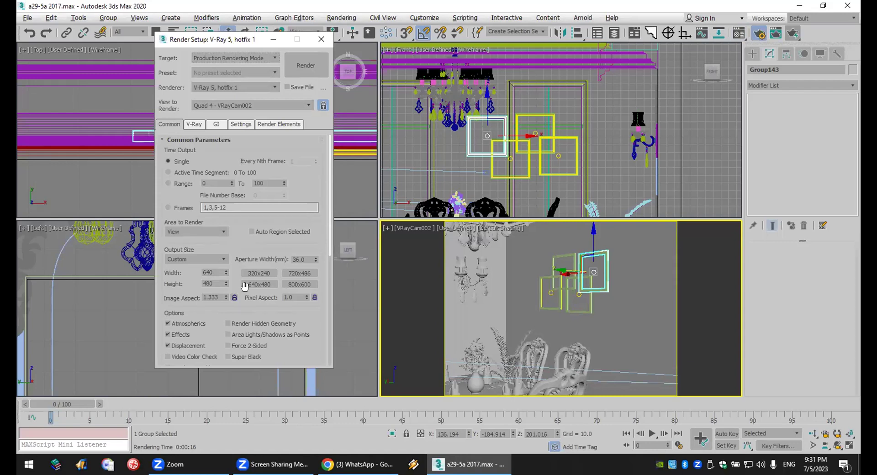
click(234, 297)
double_click(217, 282)
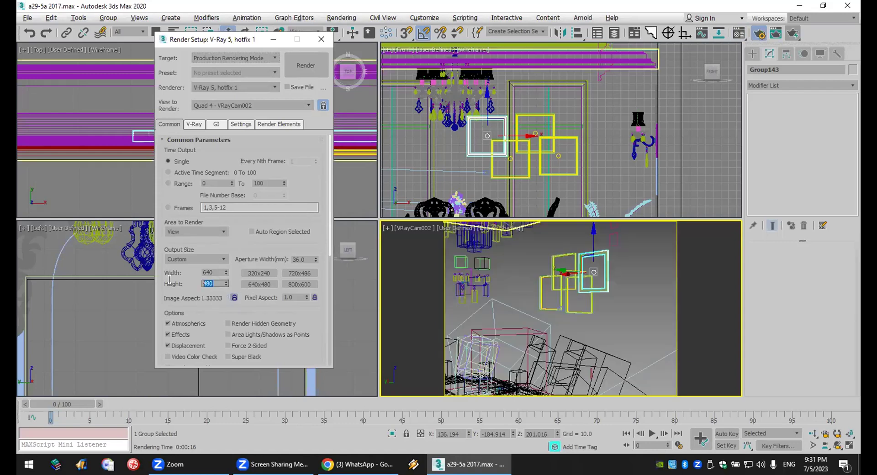
text(2000)
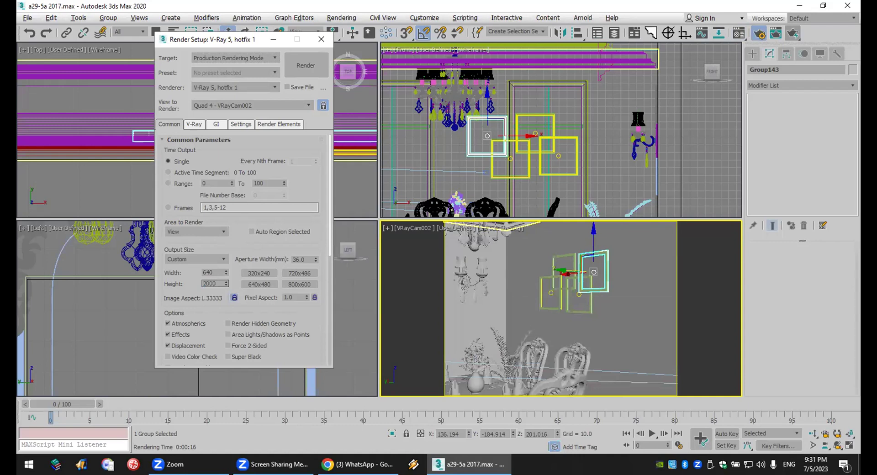
key(Return)
Set the bucket image sampler's max subdivs to 24.
click(195, 125)
double_click(218, 280)
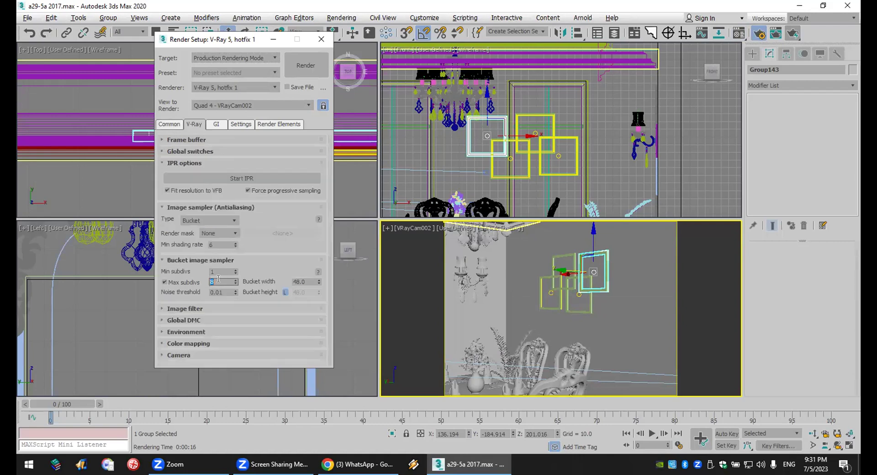
text(24)
key(Return)
Set the irradiance map preset to Medium and the light cache subdivs to 1500.
click(216, 124)
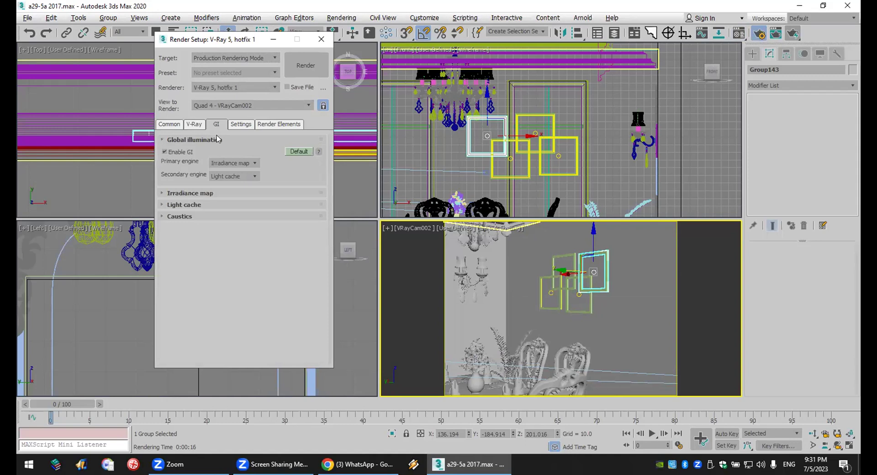
click(231, 194)
click(238, 206)
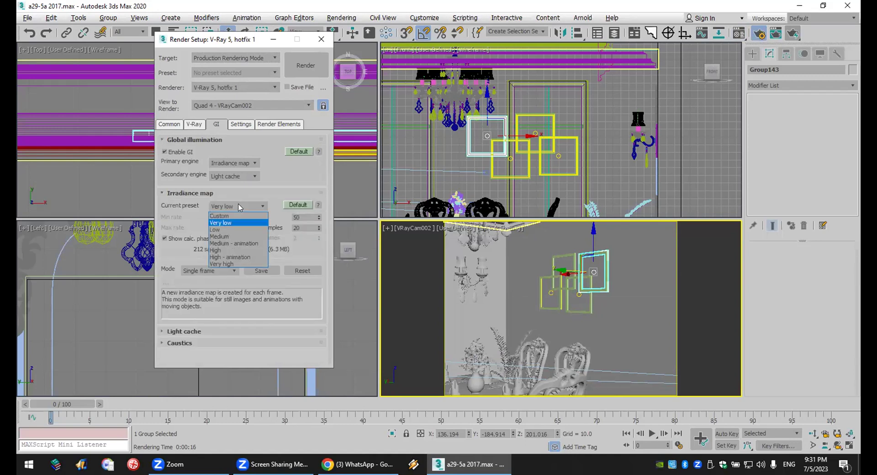
click(239, 236)
click(232, 332)
double_click(223, 275)
text(1500)
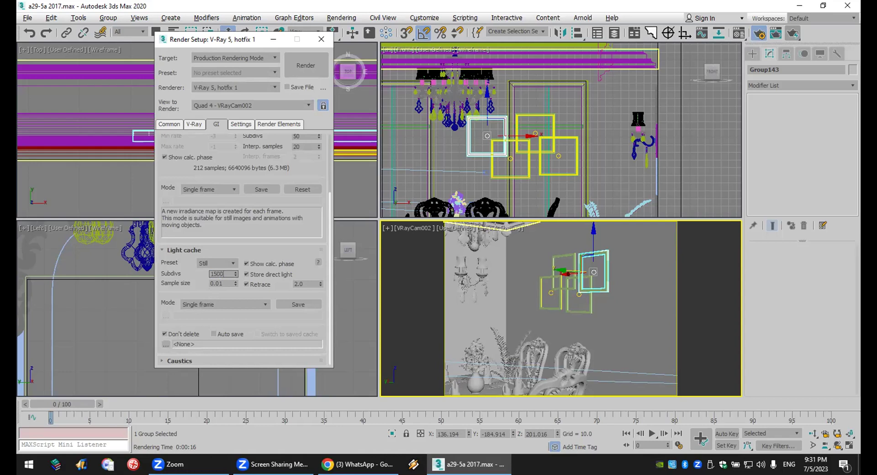
key(Return)
Render the region around the moved frame with the higher quality settings and inspect its glow up close.
click(300, 68)
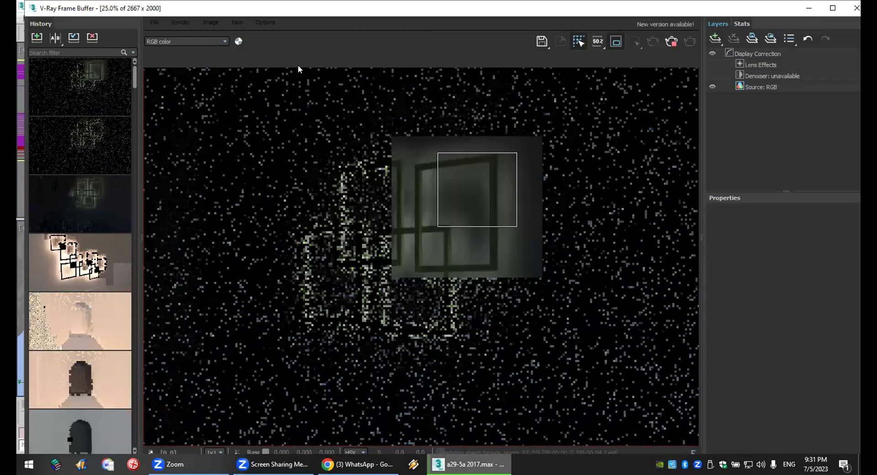
mouse_move(477, 197)
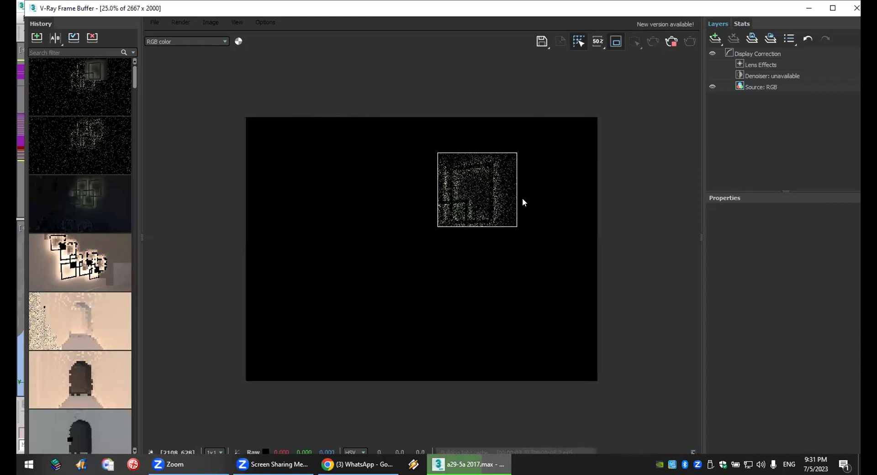
scroll(503, 172, up, 1)
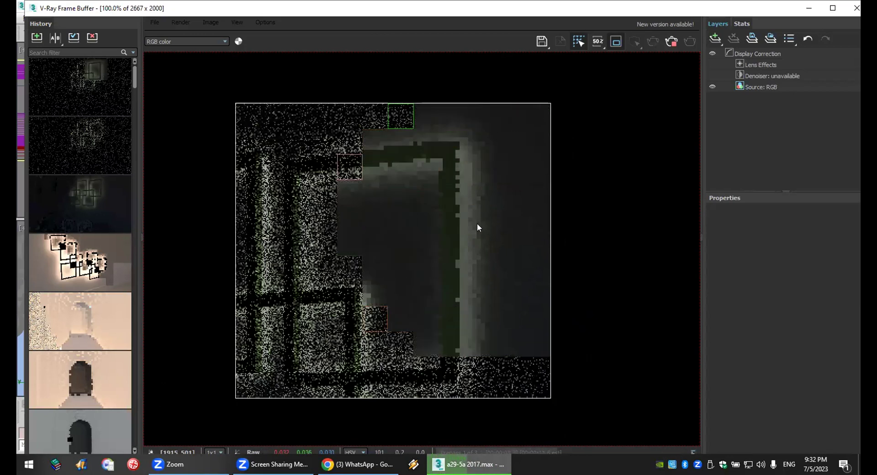
scroll(477, 223, down, 1)
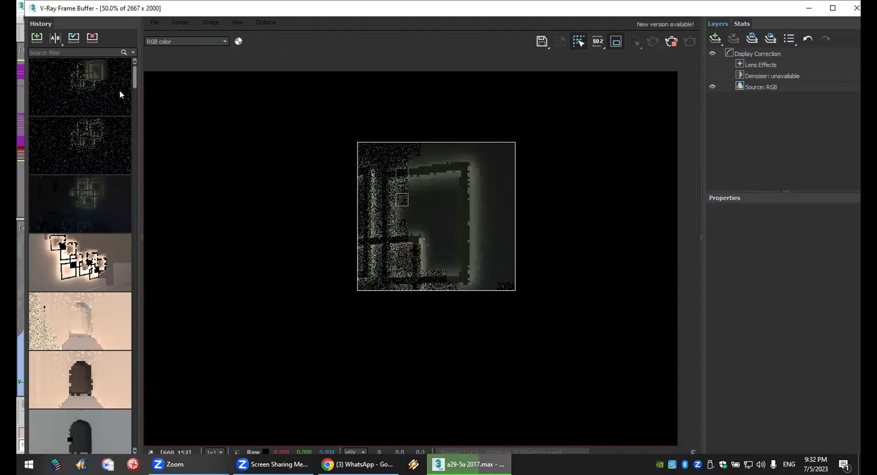
Set the previous region render as image A and sweep the comparison divider across the frame.
mouse_move(94, 78)
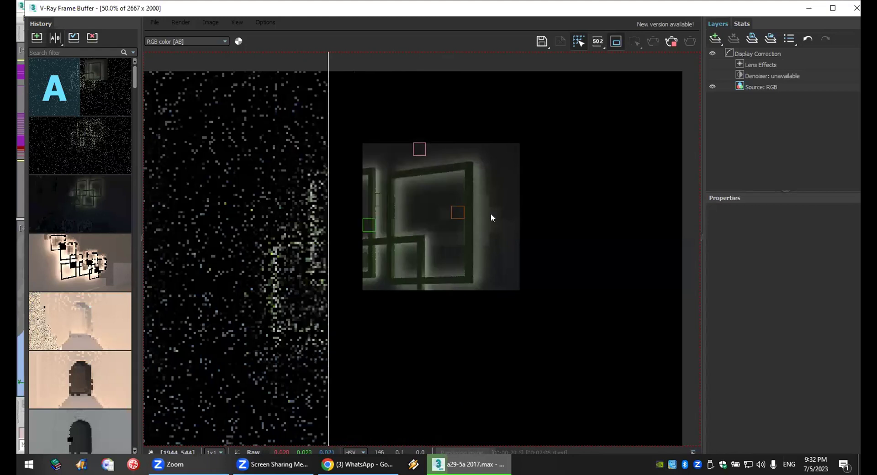
scroll(473, 212, up, 1)
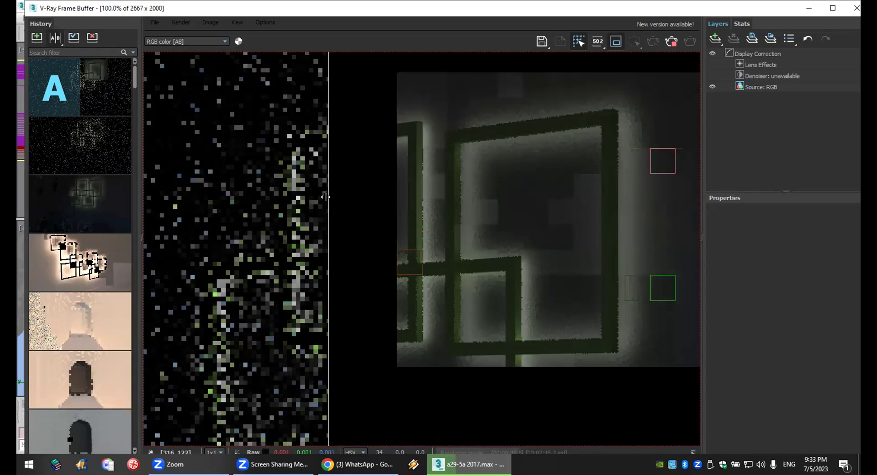
click(566, 244)
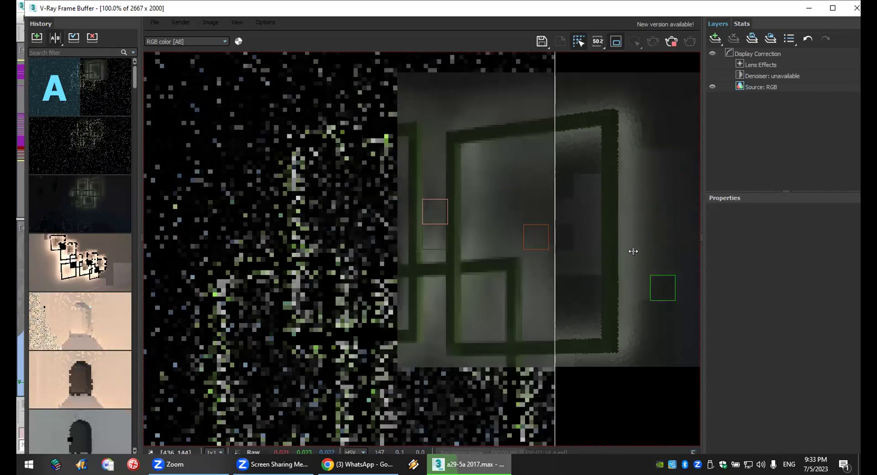
click(658, 250)
click(662, 251)
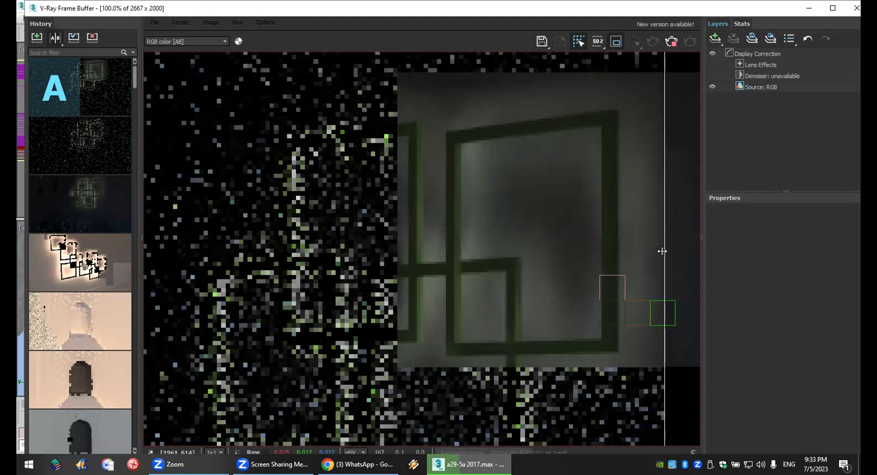
drag(662, 250, 405, 245)
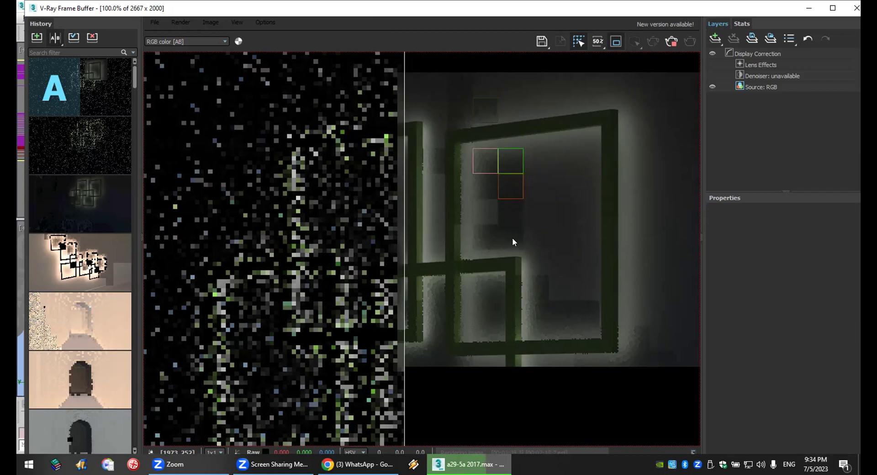
Compare the glow and edge sharpness inside and around the frame between both renders, and close the render window.
scroll(539, 215, down, 1)
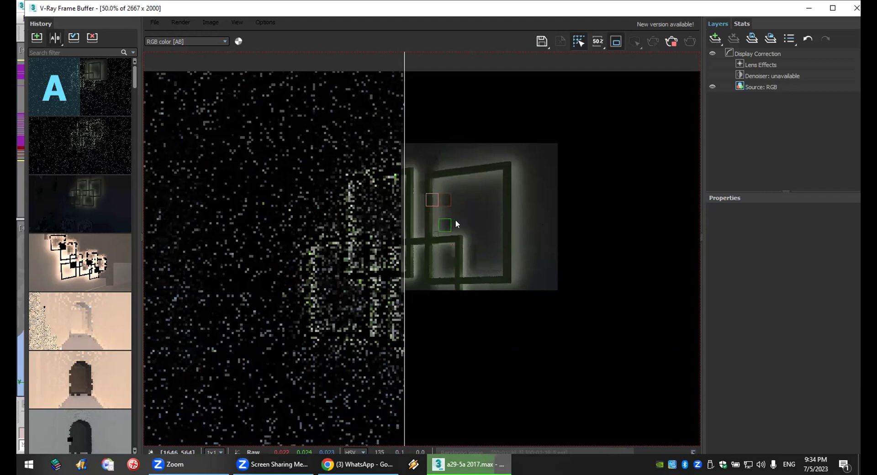
drag(402, 225, 534, 229)
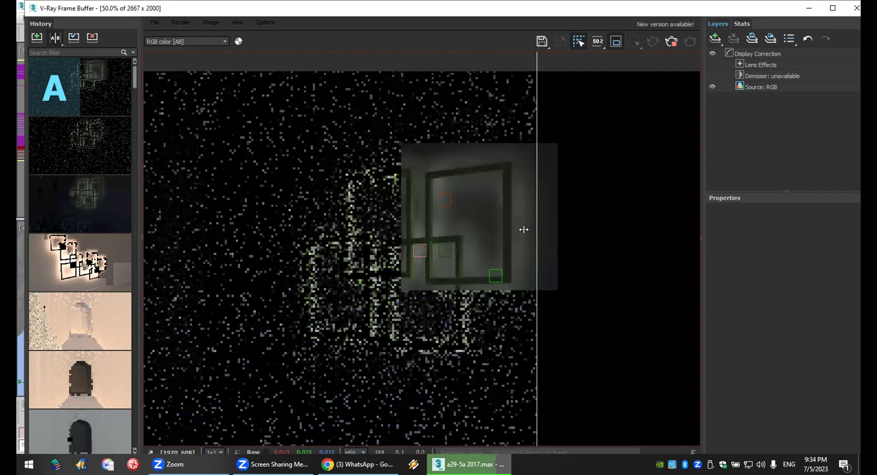
click(462, 226)
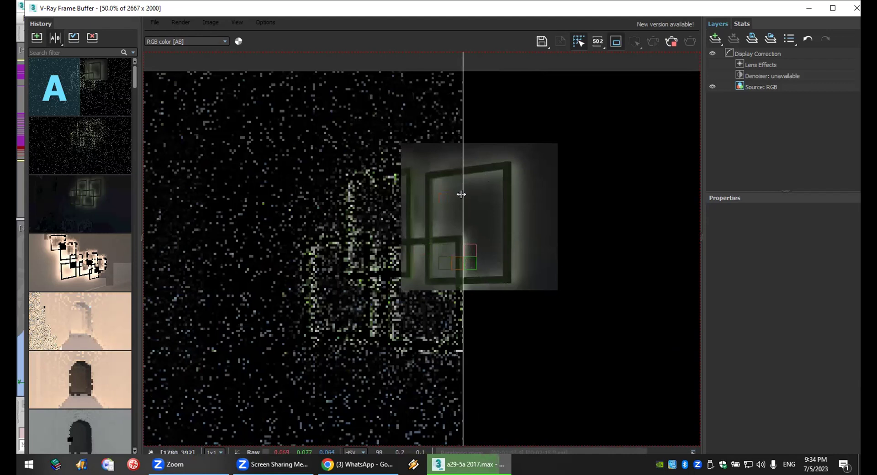
click(492, 194)
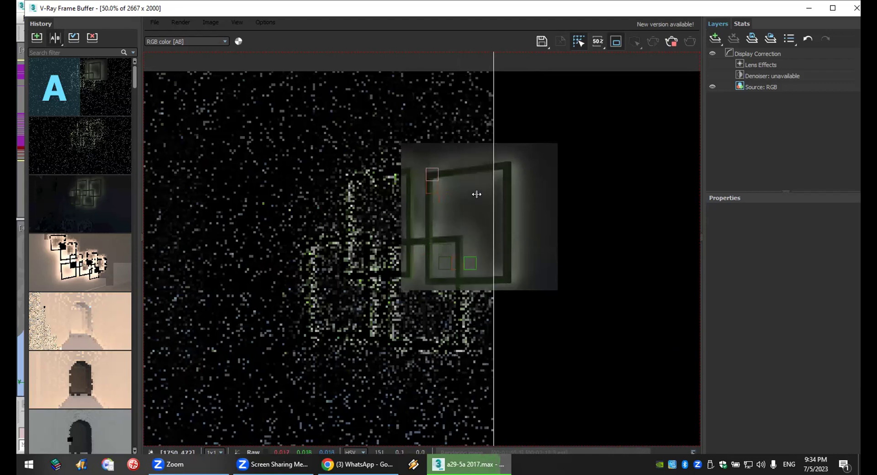
click(478, 228)
scroll(469, 280, up, 2)
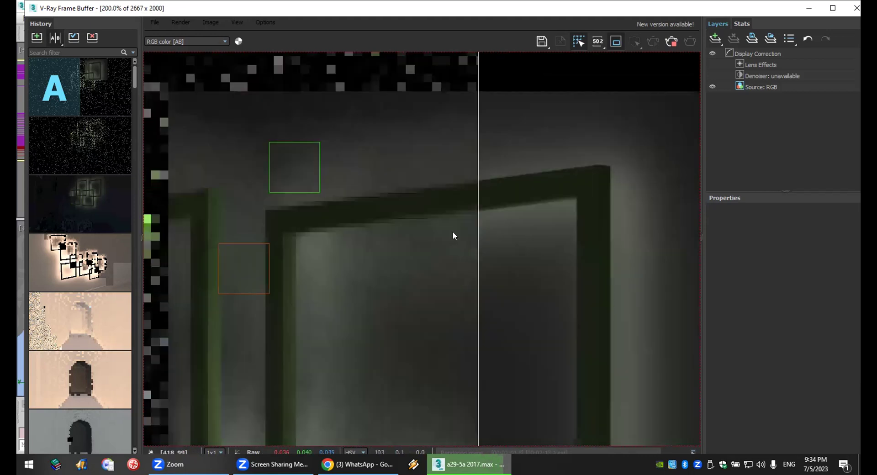
scroll(462, 198, down, 2)
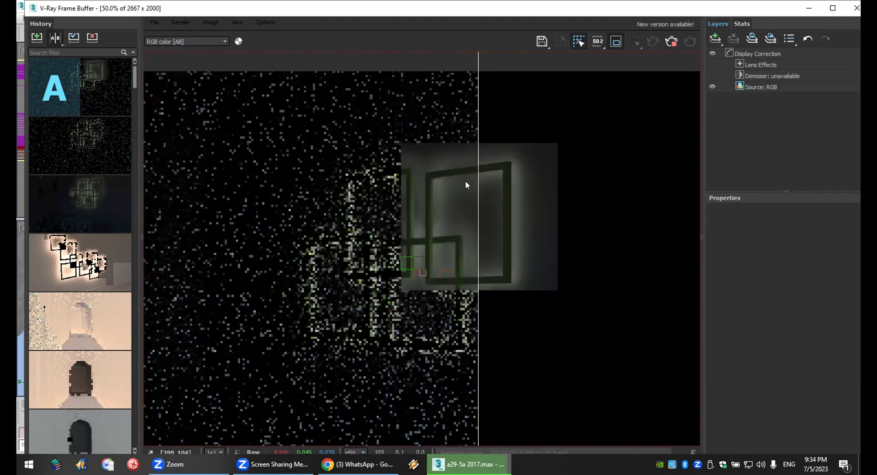
drag(473, 182, 533, 185)
click(452, 180)
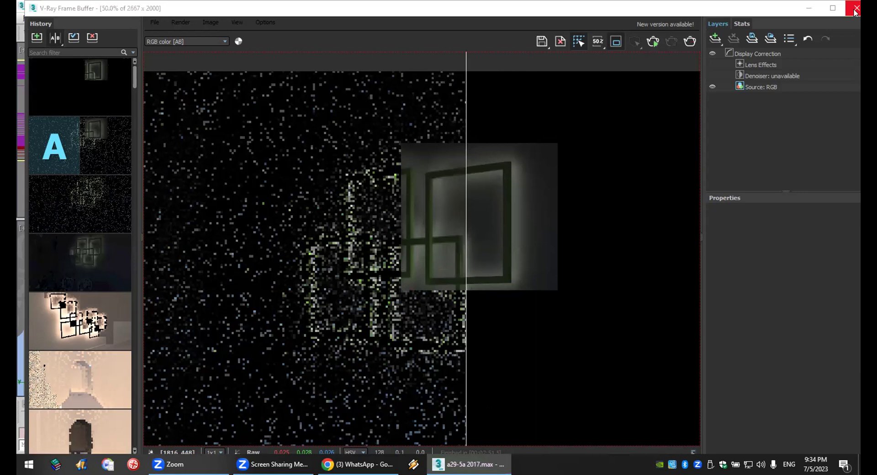
key(alt+Tab)
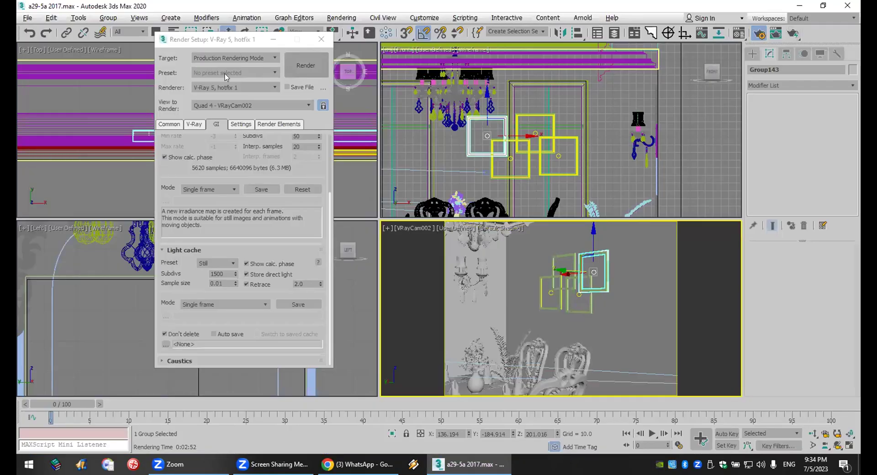
Reload the recent file a29-5a 2017.max, discarding the scene changes, and dismiss the Missing Dlls and Scene Converter dialogs.
click(26, 19)
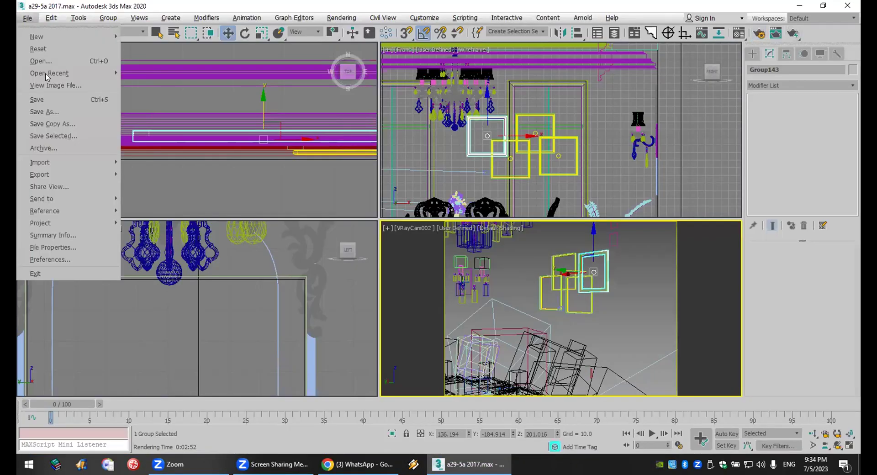
mouse_move(50, 73)
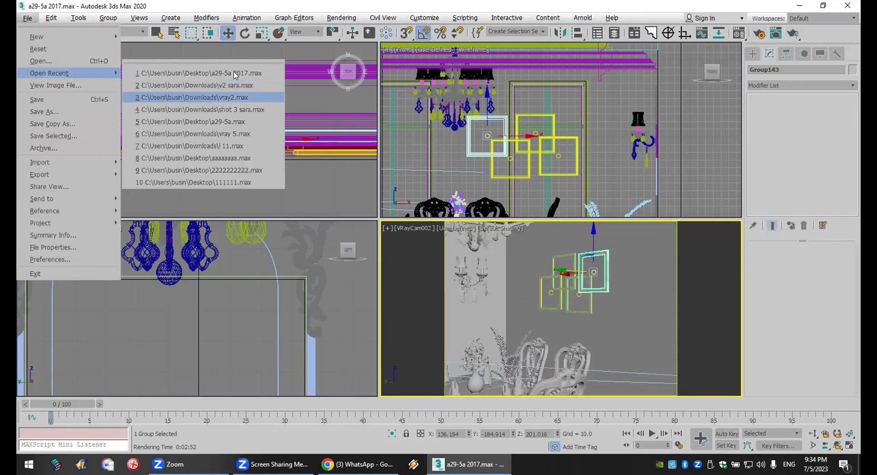
key(Return)
click(434, 249)
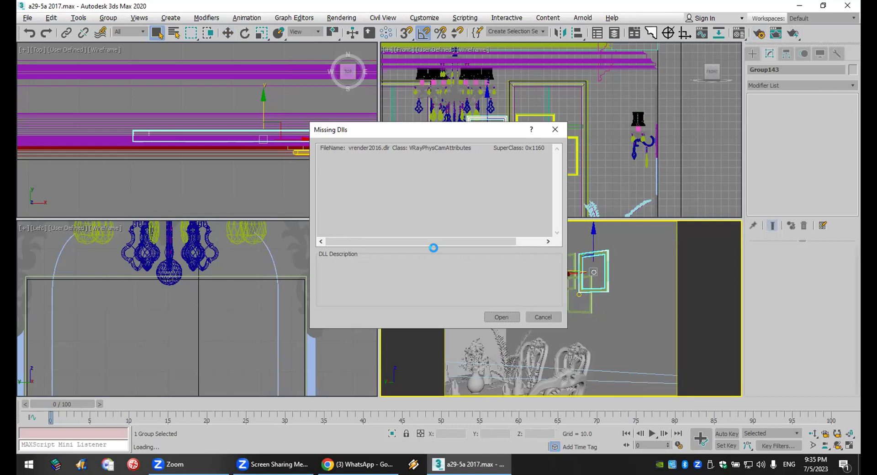
click(501, 317)
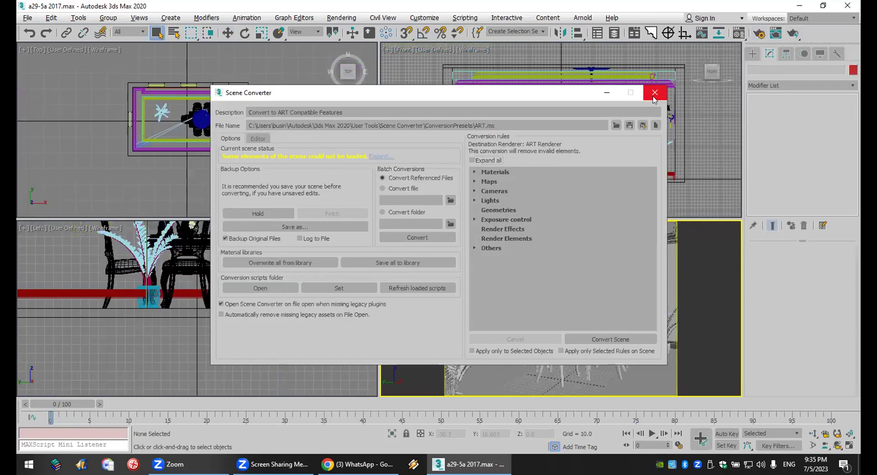
click(655, 93)
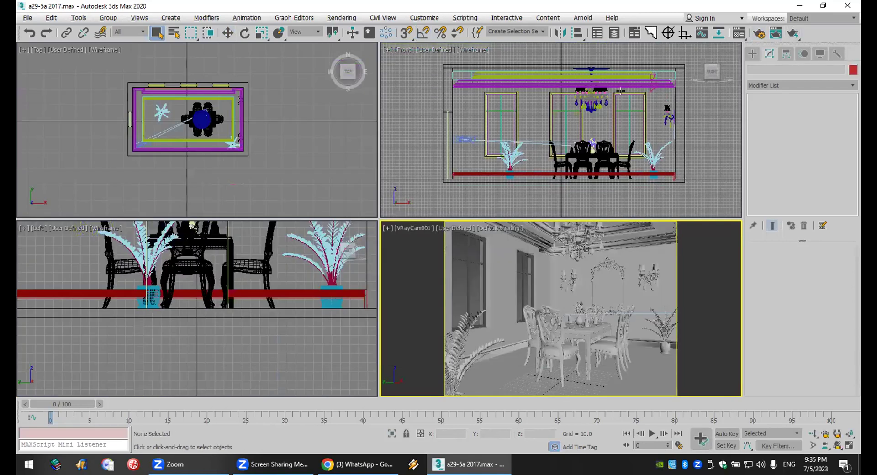
click(243, 132)
click(292, 139)
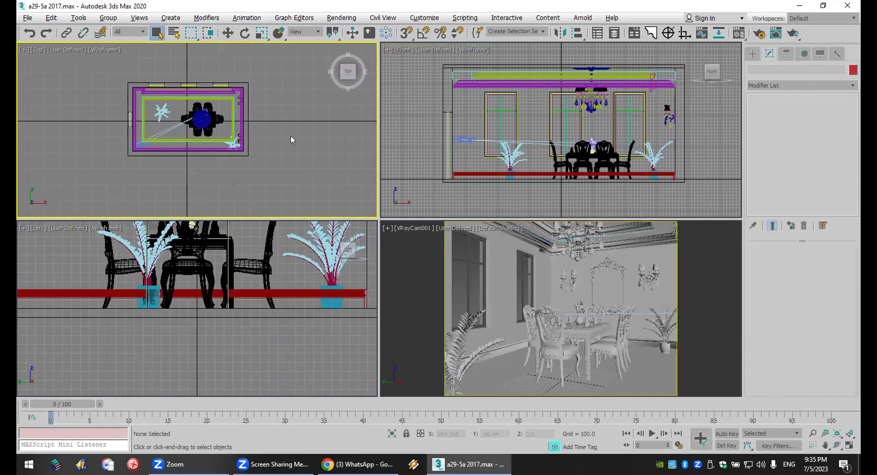
middle_drag(303, 151, 315, 171)
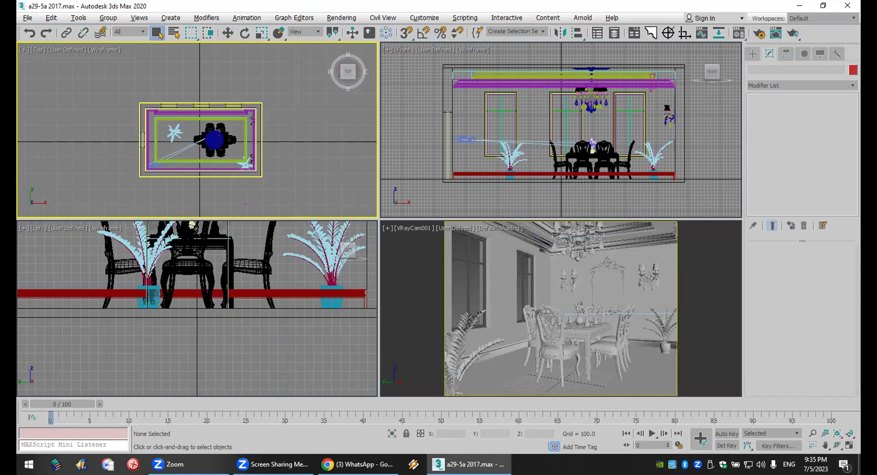
Switch to the MAX folder from the desktop and open ArchModels Volumes 1-60 from the ArchModels PDFs folder.
click(860, 463)
double_click(832, 14)
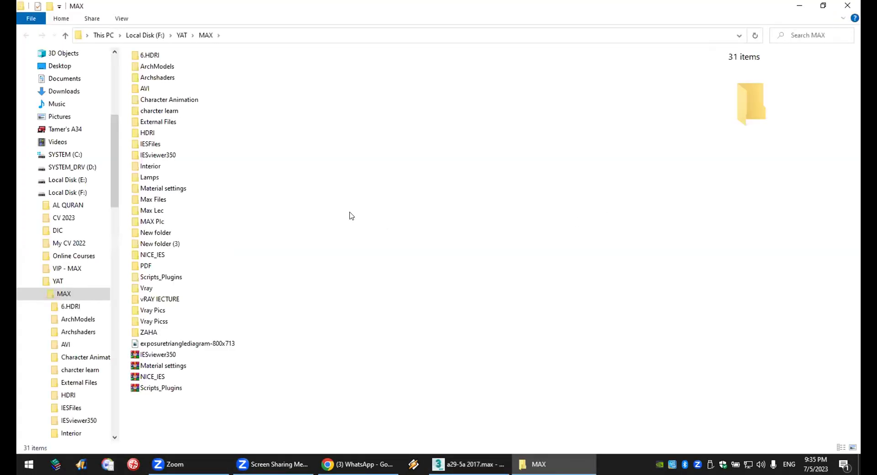
double_click(172, 68)
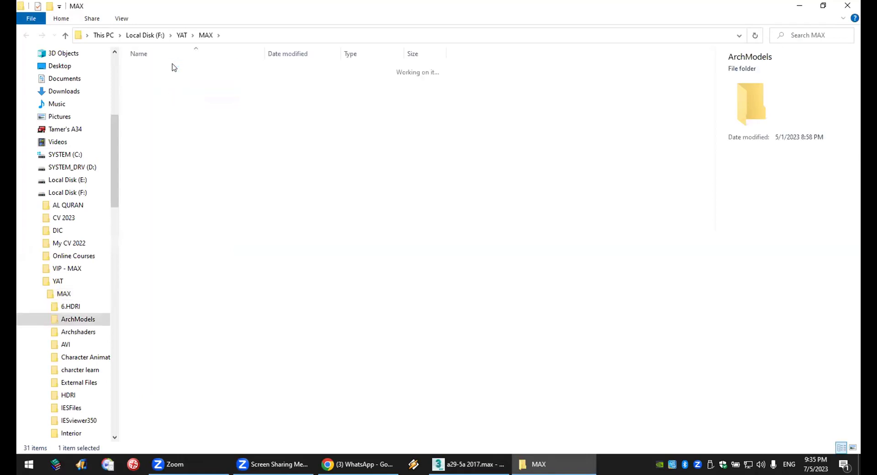
double_click(213, 67)
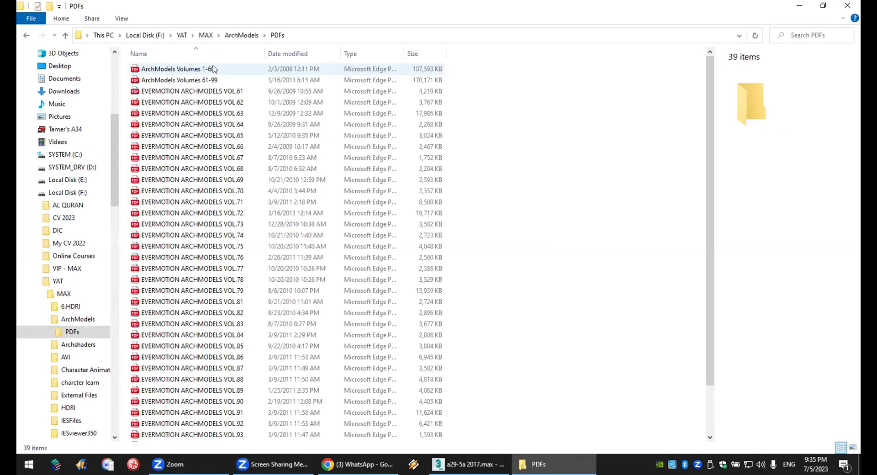
click(213, 69)
double_click(213, 69)
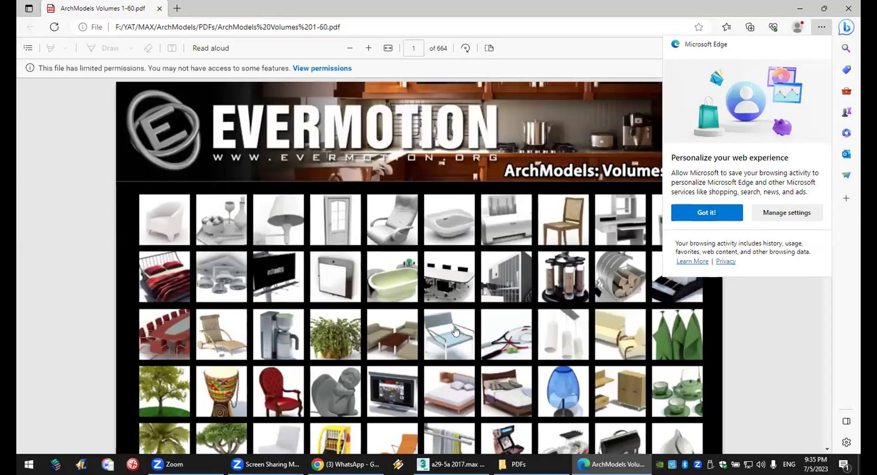
Look through the TV models in the archmodels vol.35 section of the catalogue, and close the PDF.
click(400, 387)
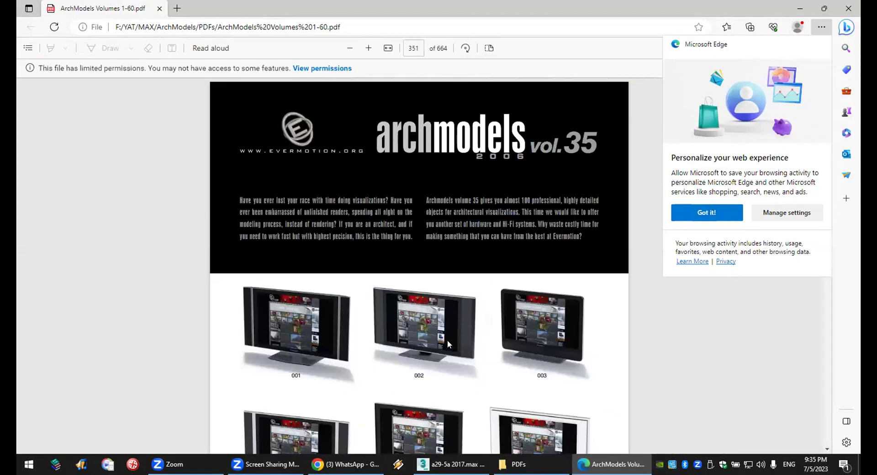
scroll(448, 340, down, 3)
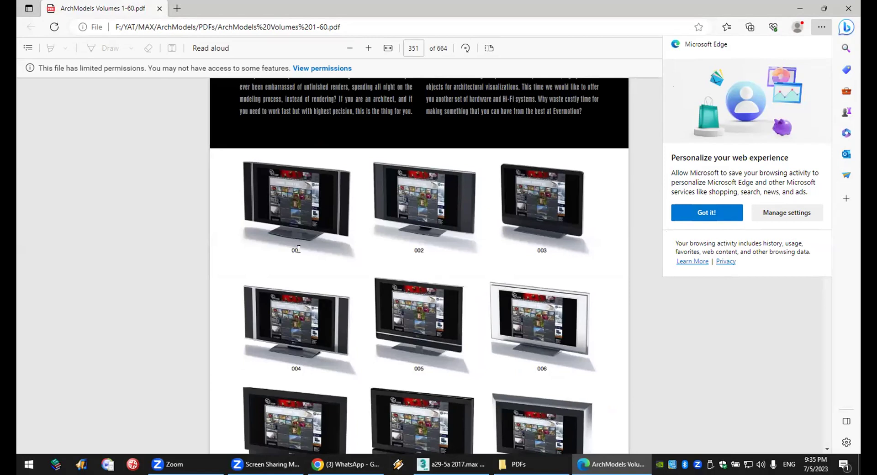
scroll(484, 304, down, 2)
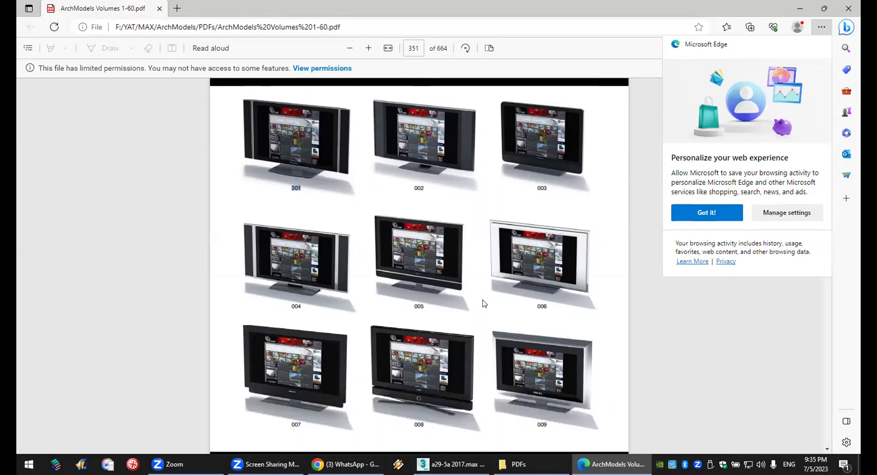
scroll(484, 303, up, 2)
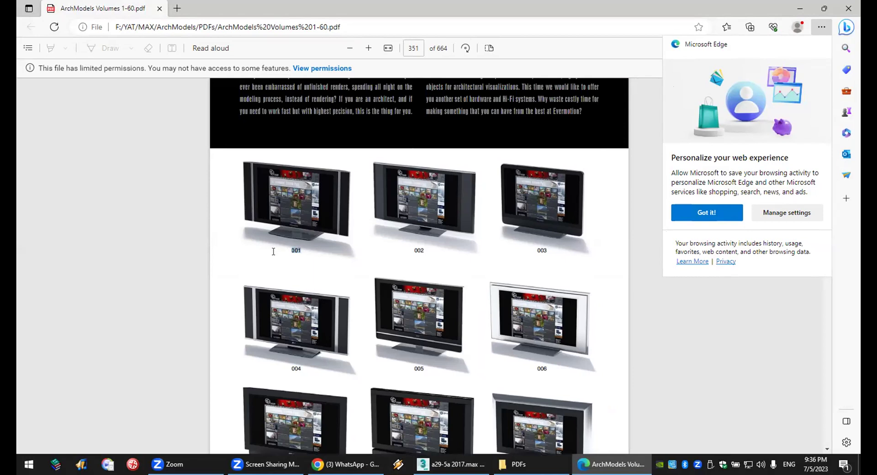
scroll(374, 231, up, 2)
scroll(374, 231, up, 2)
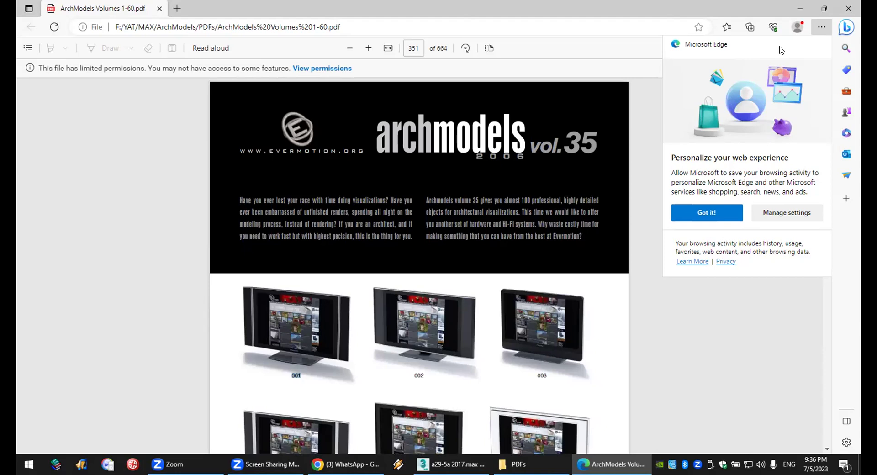
click(849, 9)
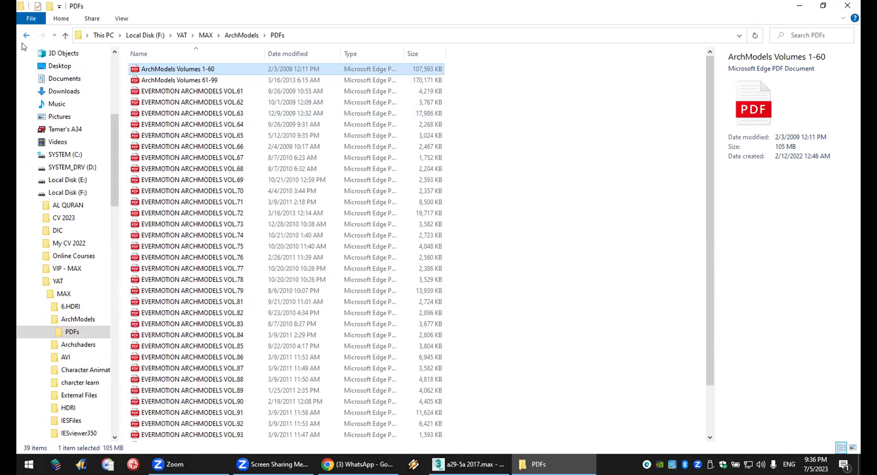
Open the Archmodels vol.035 archive from the ArchModels folder, dismiss the trial notice, and open 001.rar inside its Models folder.
click(26, 35)
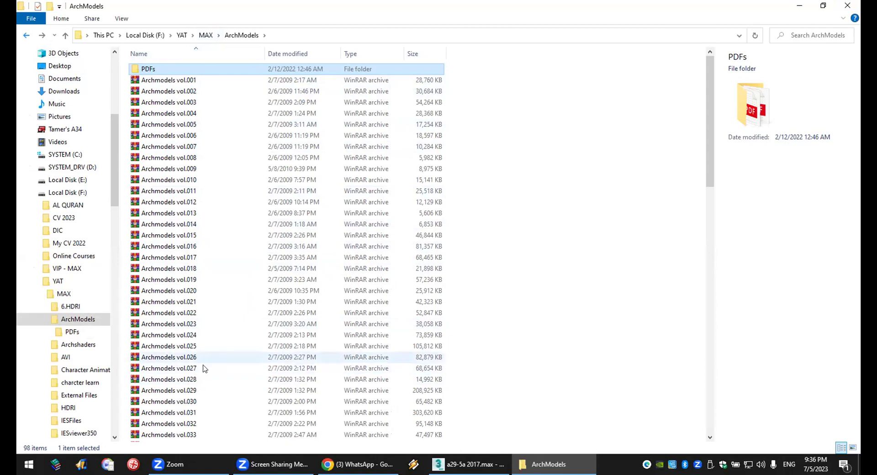
scroll(194, 413, down, 1)
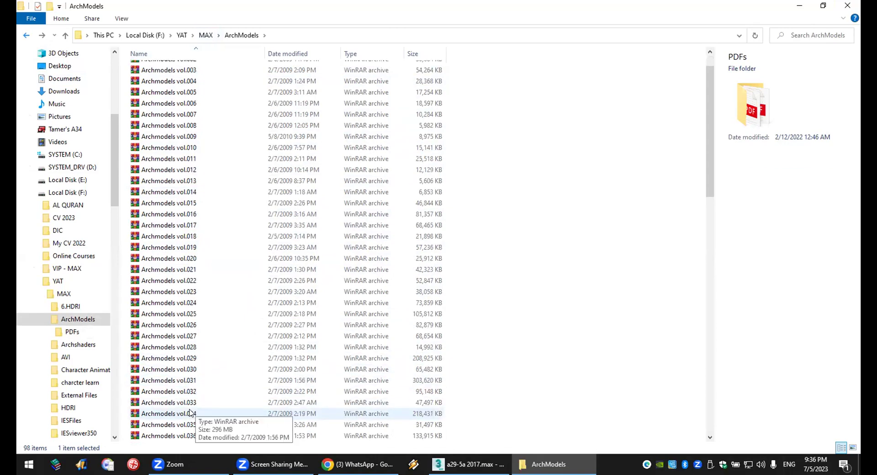
double_click(189, 428)
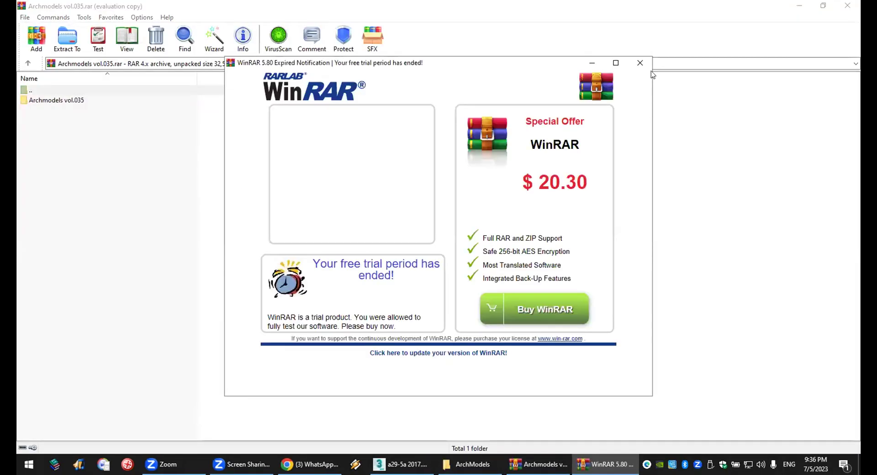
click(642, 63)
click(82, 99)
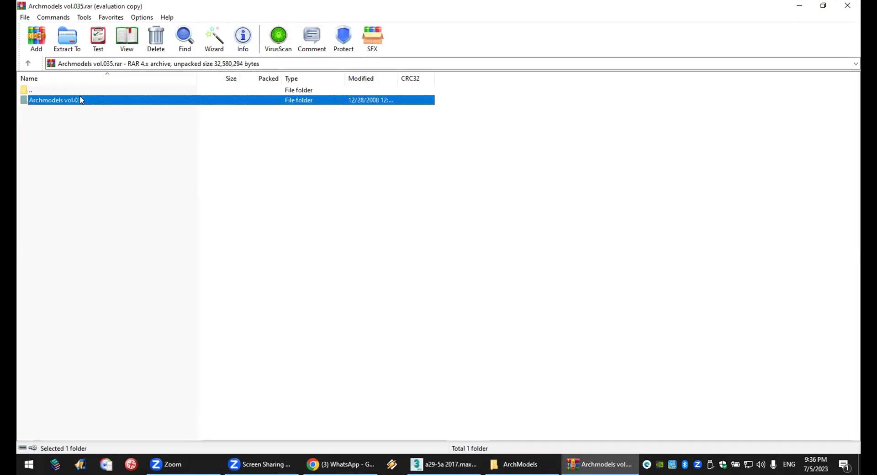
double_click(81, 100)
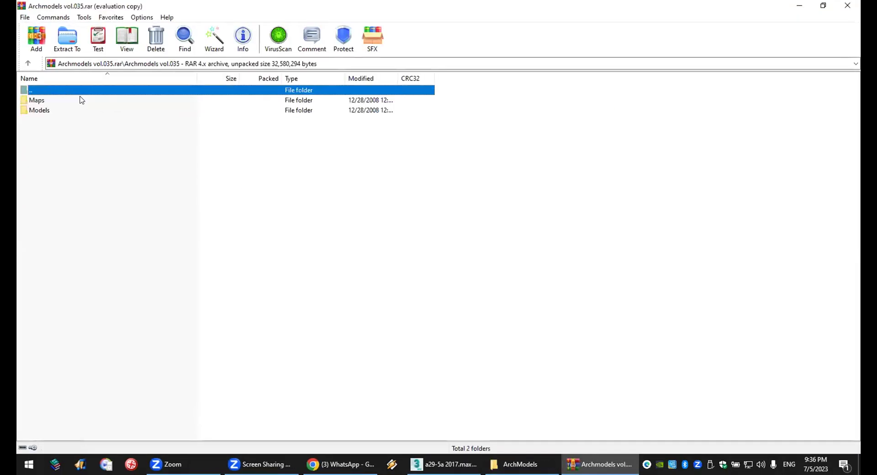
double_click(47, 109)
click(51, 101)
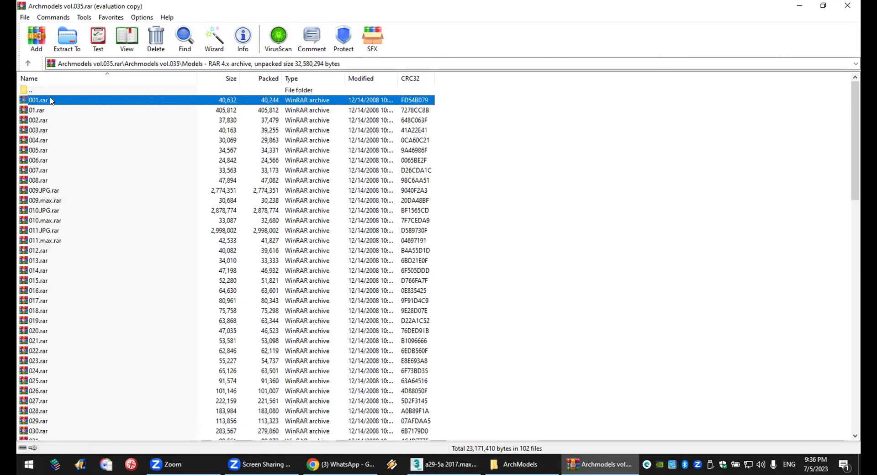
double_click(51, 100)
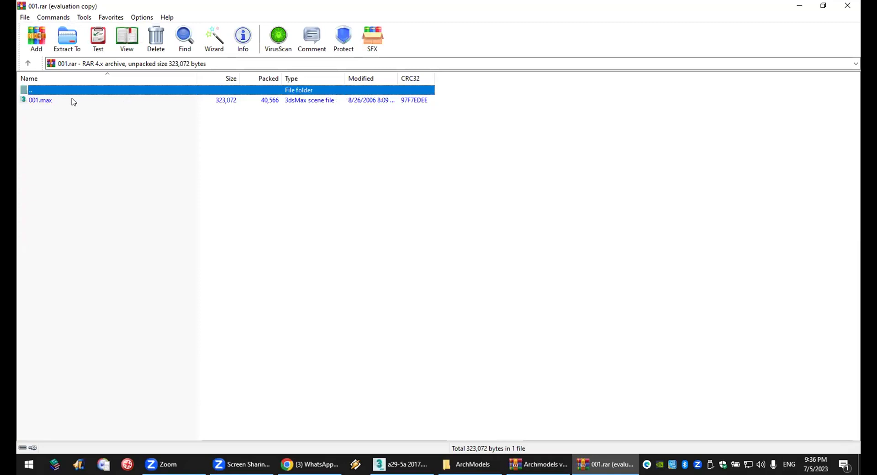
Extract 001.max to the Desktop, dismissing the WinRAR license reminder, and close the 001.rar window.
click(48, 101)
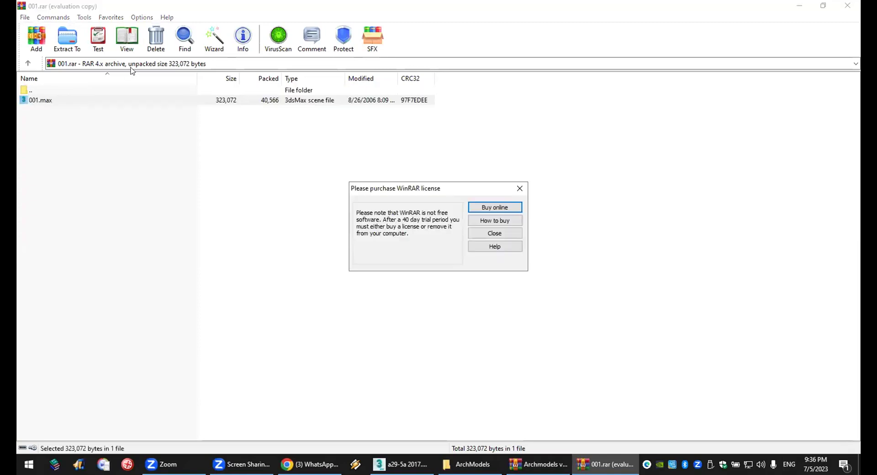
click(495, 233)
click(76, 43)
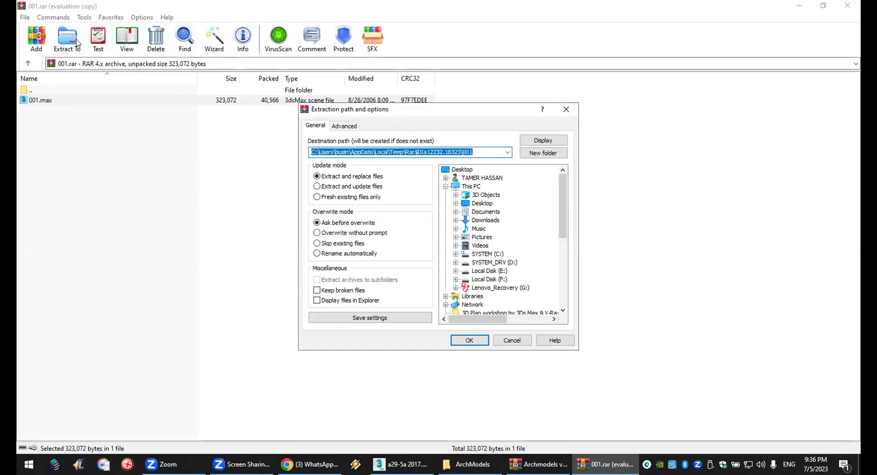
click(463, 170)
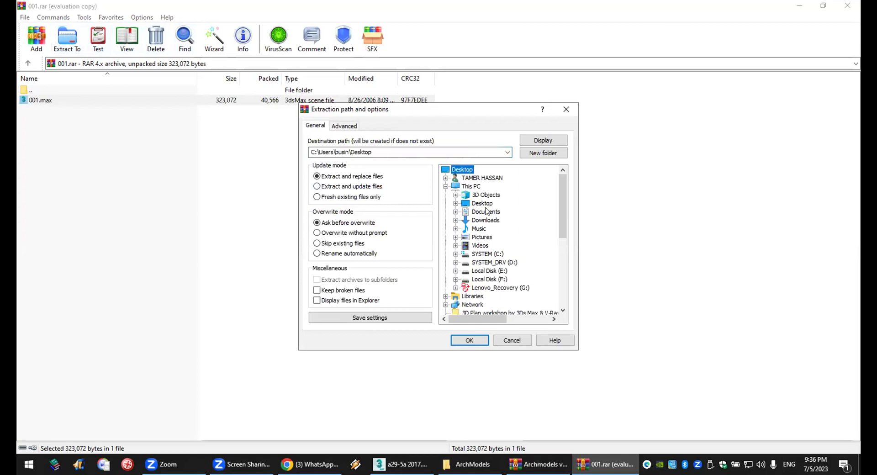
click(470, 338)
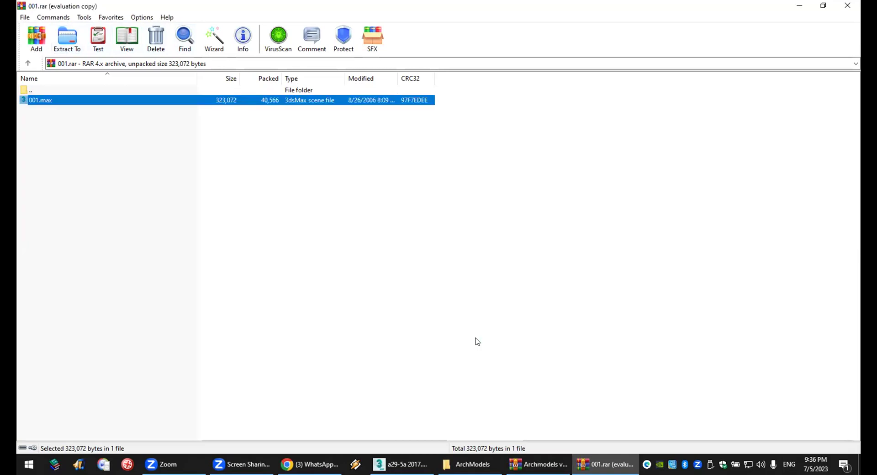
click(847, 6)
Show the desktop and close the floating web search bar covering it.
key(super+d)
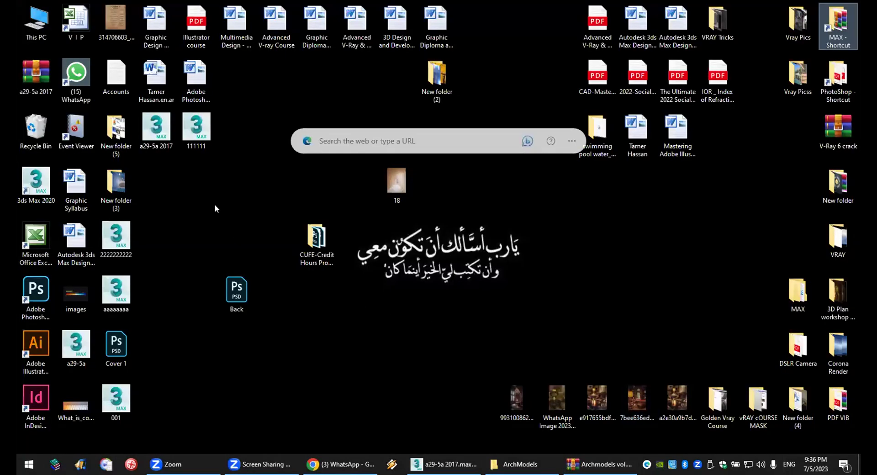
click(551, 141)
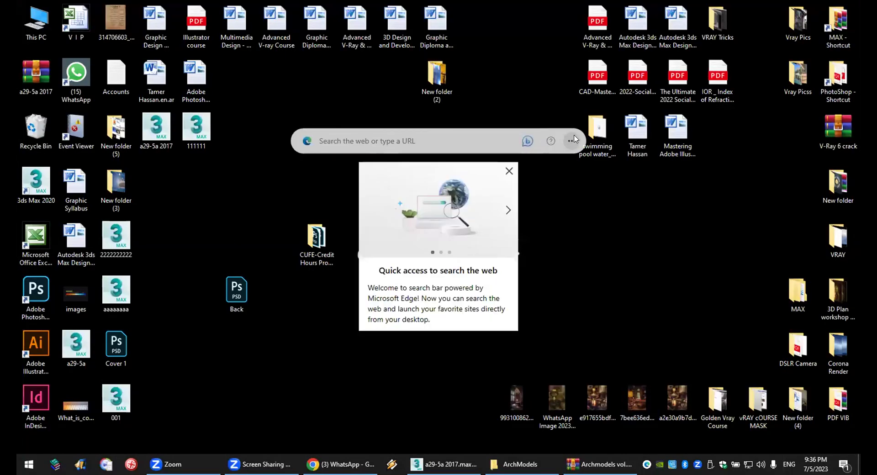
click(571, 141)
click(603, 295)
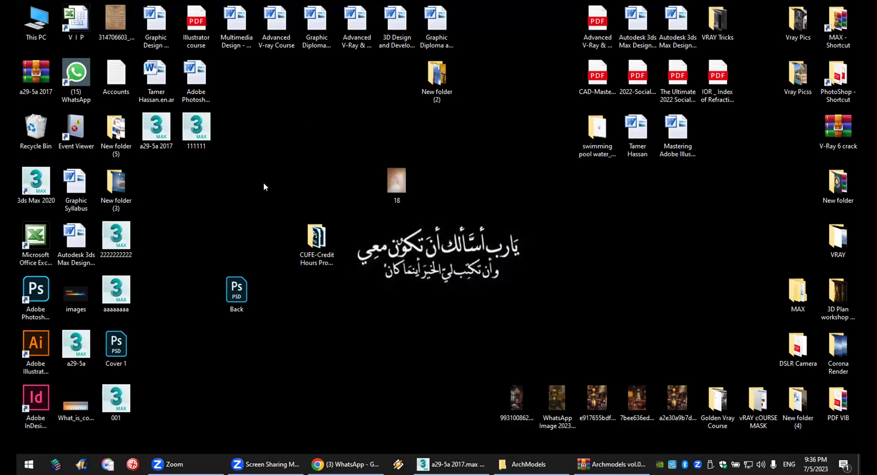
Merge the 001 TV model from the desktop into the a29-5a 2017 scene outside the room, and dismiss the Scene Converter.
drag(117, 396, 211, 188)
click(256, 205)
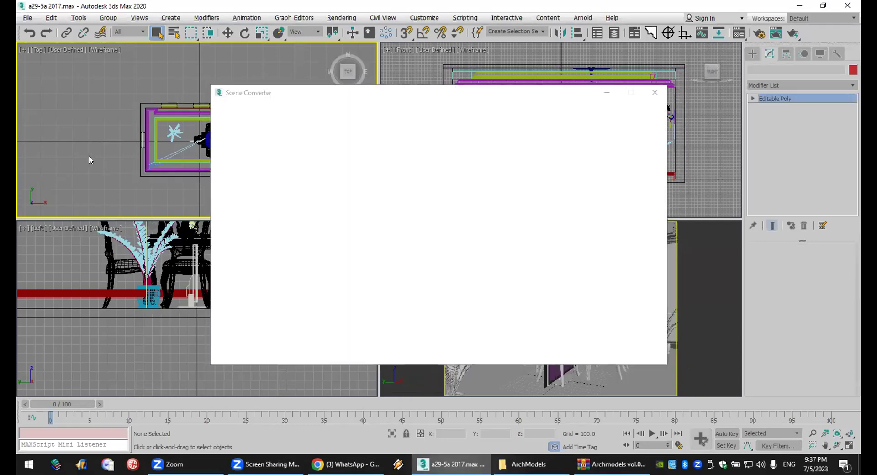
click(88, 155)
click(655, 92)
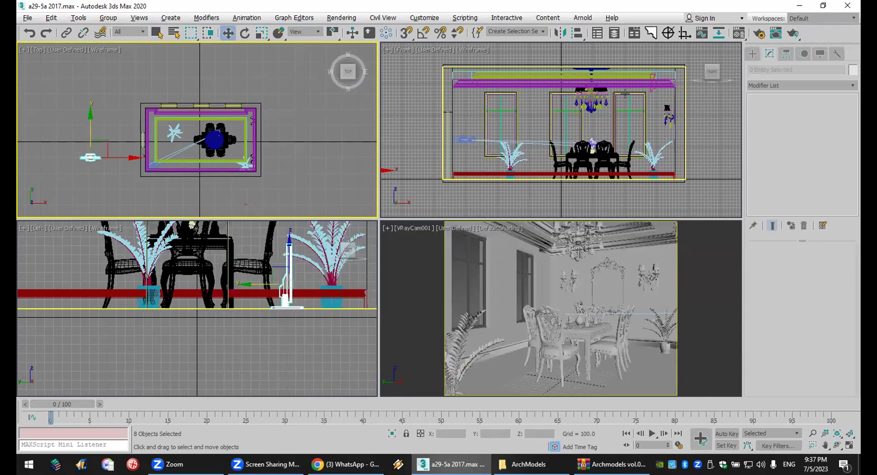
Select all parts of the merged TV in the top view and group them with the default name.
drag(70, 145, 102, 174)
click(108, 18)
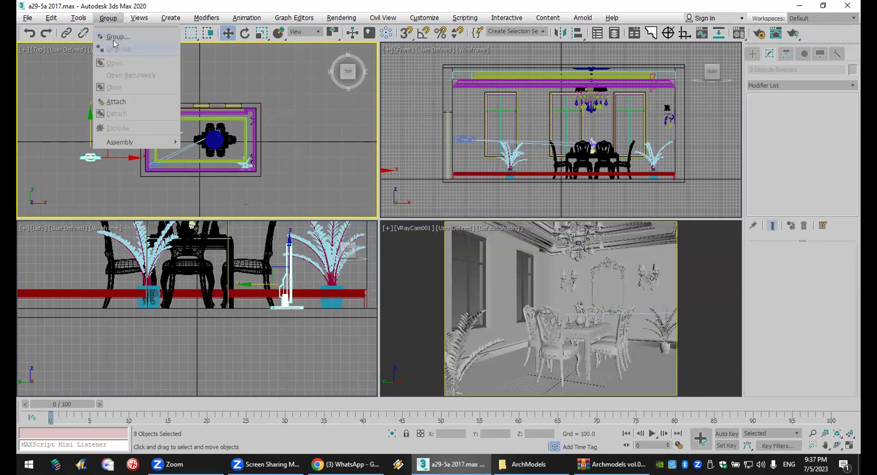
click(115, 36)
click(443, 250)
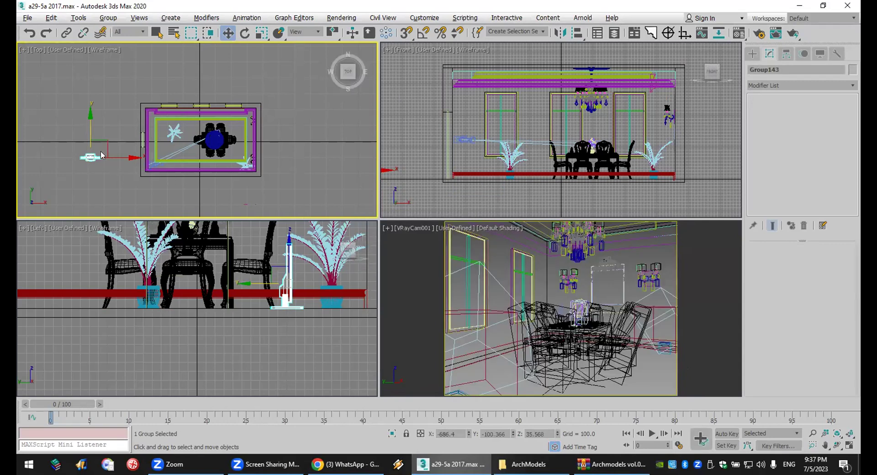
Move the TV group into the room beside the dining table in the top view, and isolate it.
scroll(101, 151, up, 2)
drag(109, 160, 210, 125)
scroll(508, 188, up, 8)
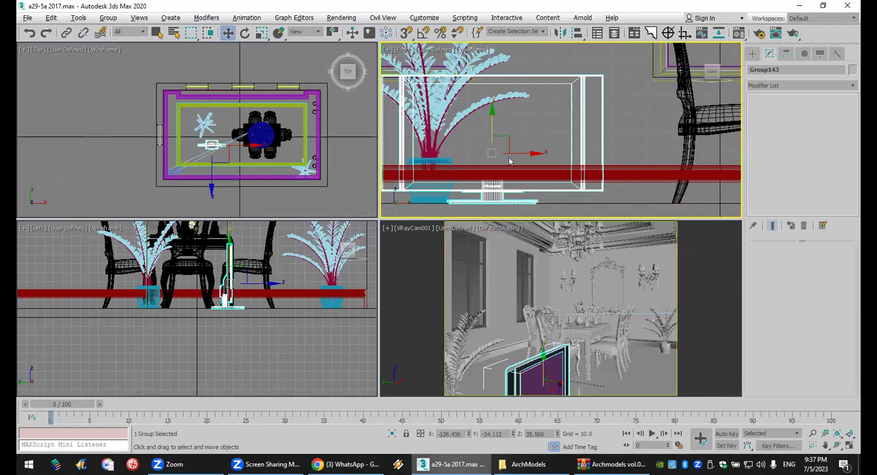
key(alt+q)
middle_drag(534, 120, 519, 123)
Draw a plane VRayLight of about 88 by 55 over the TV screen in the front view.
click(752, 53)
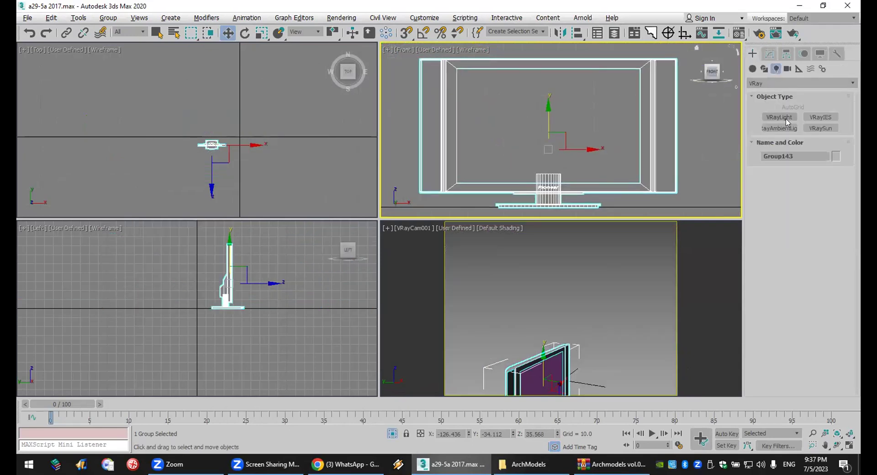
click(752, 69)
click(776, 69)
click(787, 83)
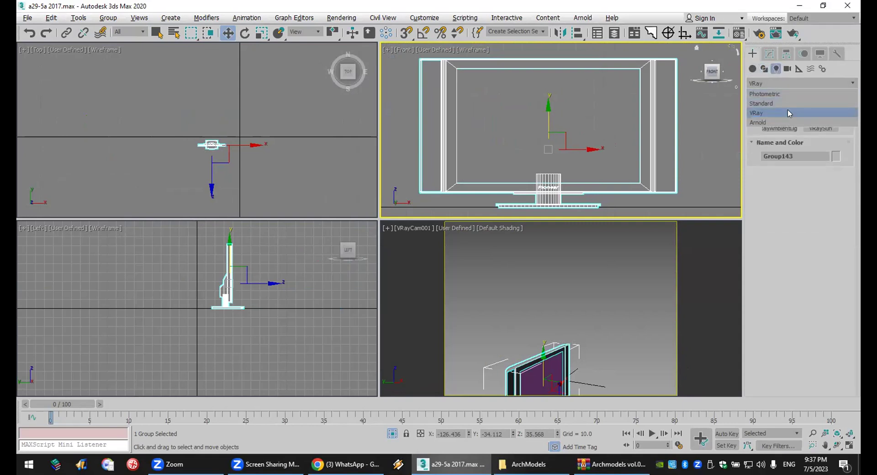
click(787, 112)
click(781, 118)
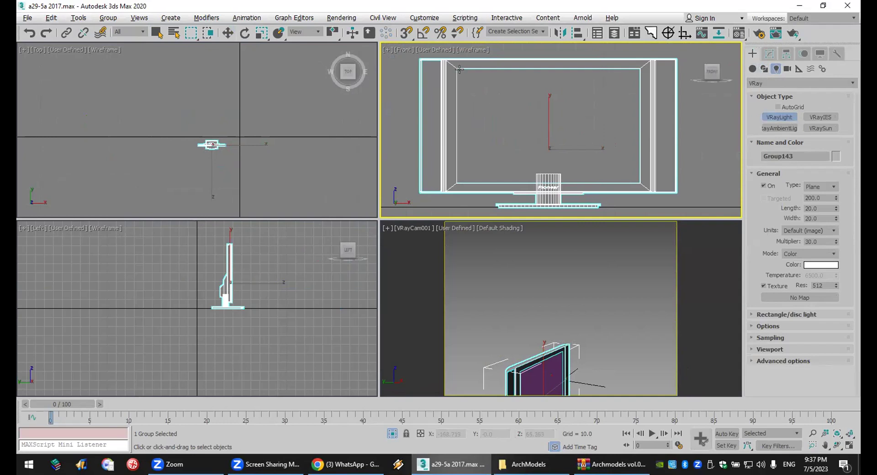
drag(455, 66, 639, 181)
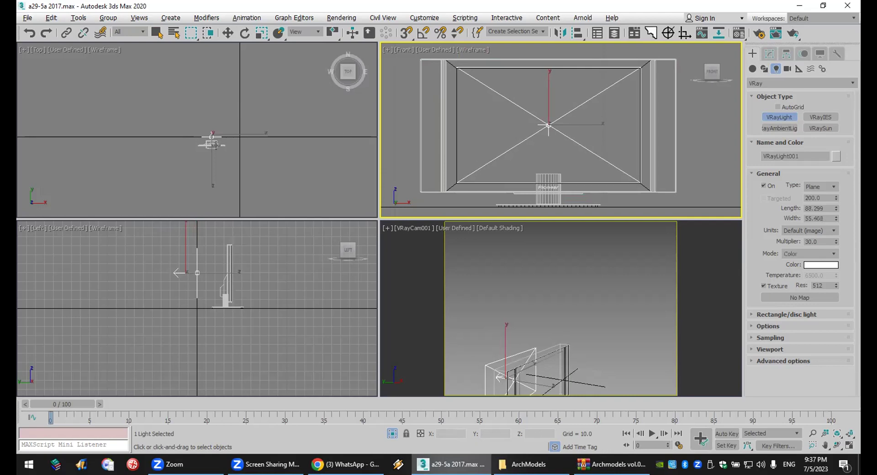
Set the angle snap to 180 degrees and rotate the plane VRayLight by 180 degrees in the top view.
scroll(213, 145, up, 6)
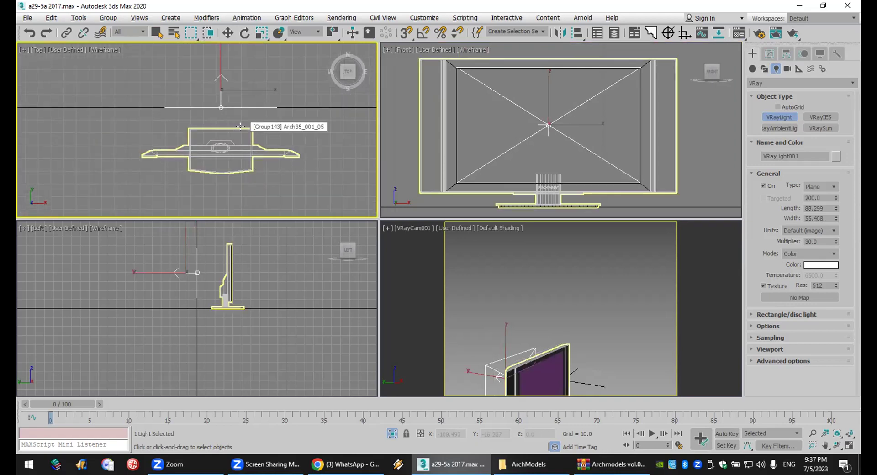
middle_drag(241, 128, 221, 120)
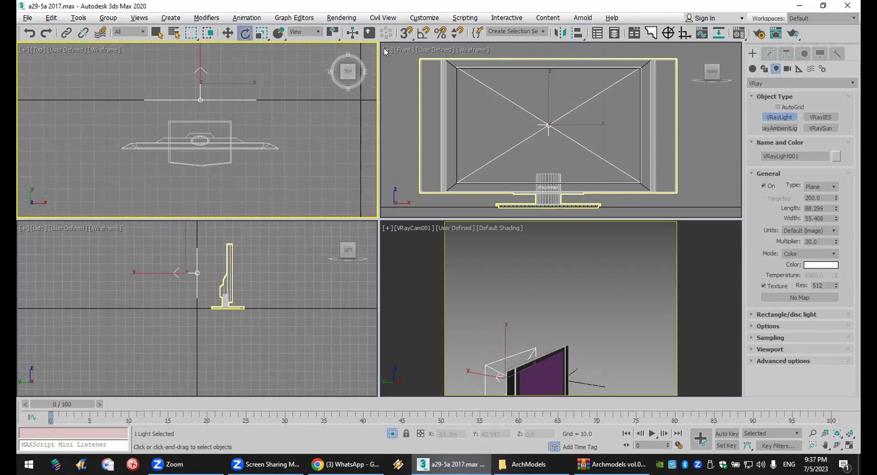
click(244, 33)
click(423, 33)
right_click(424, 33)
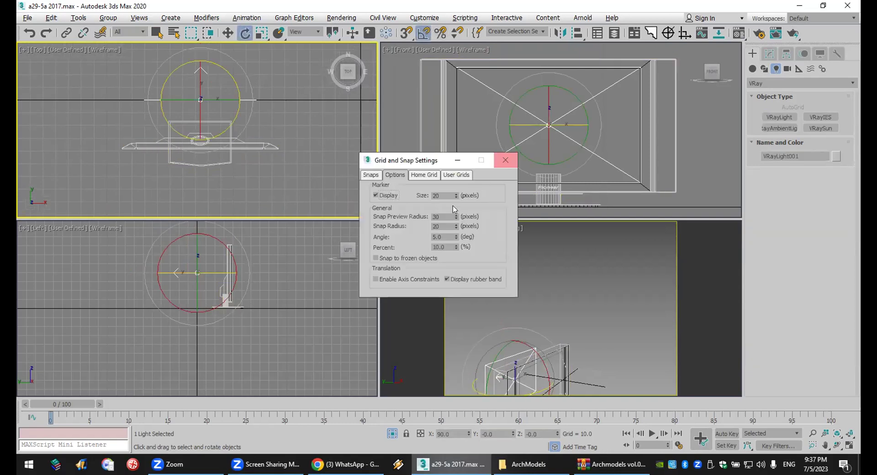
double_click(441, 237)
text(180)
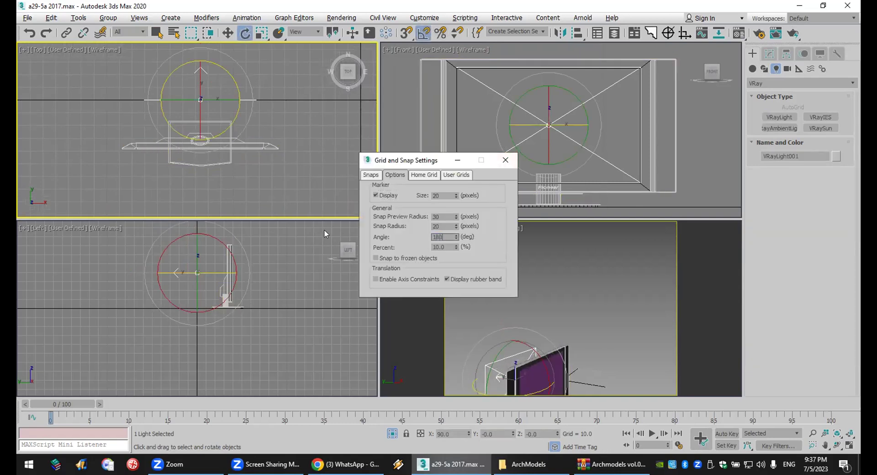
click(505, 160)
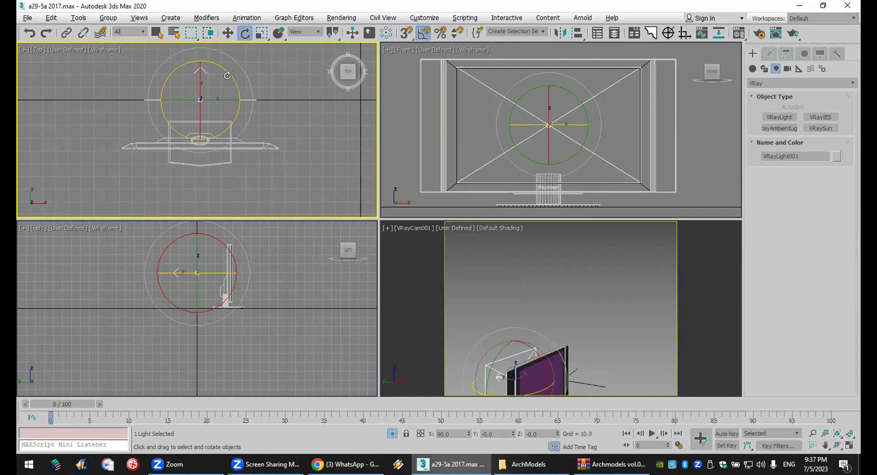
drag(223, 70, 231, 78)
Move the VRayLight along Y in the top view to sit just in front of the TV screen.
key(w)
drag(198, 101, 198, 128)
scroll(184, 147, up, 5)
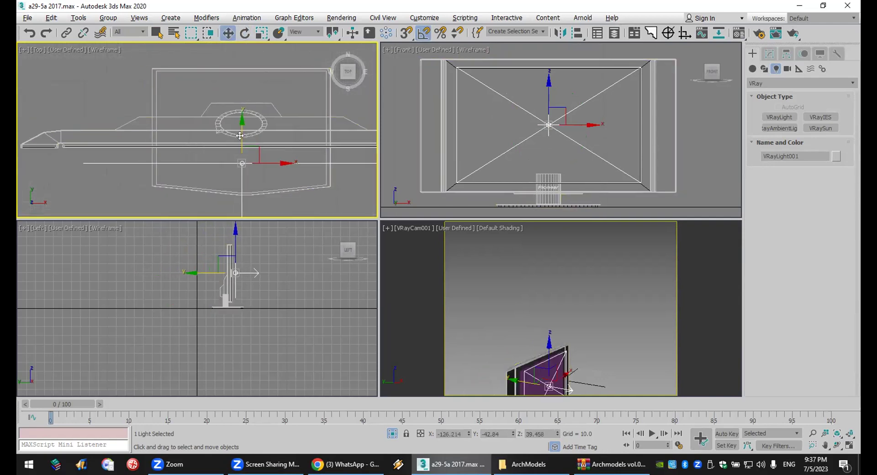
drag(239, 135, 250, 121)
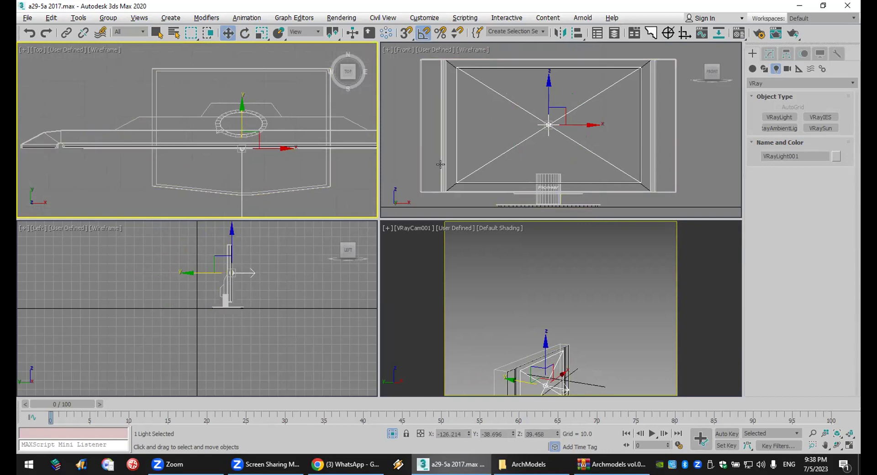
Reselect the plane VRayLight, display its parameters for editing, and exit isolation to bring back the whole room.
click(697, 162)
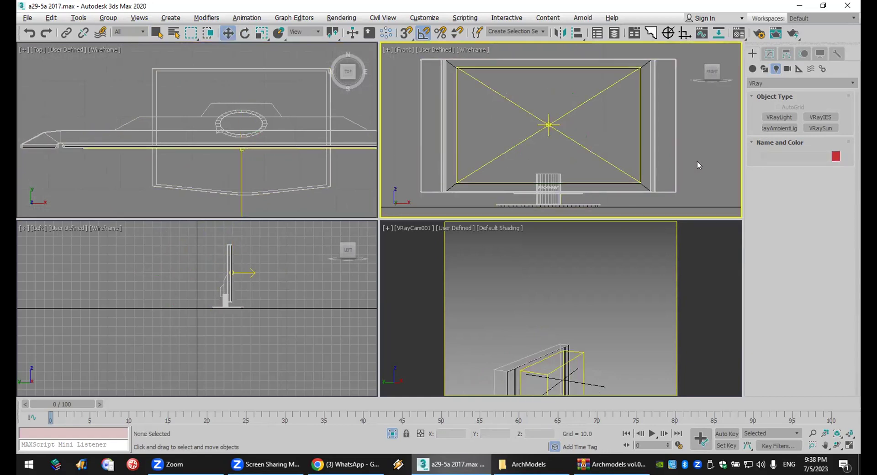
click(596, 275)
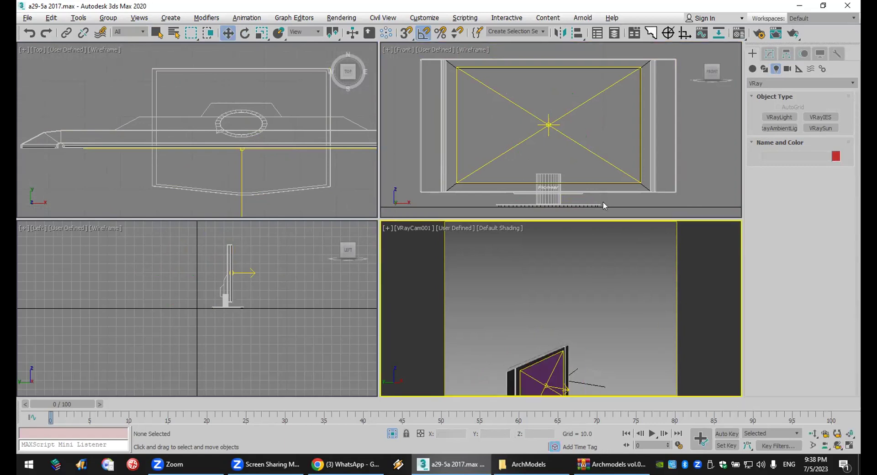
click(600, 162)
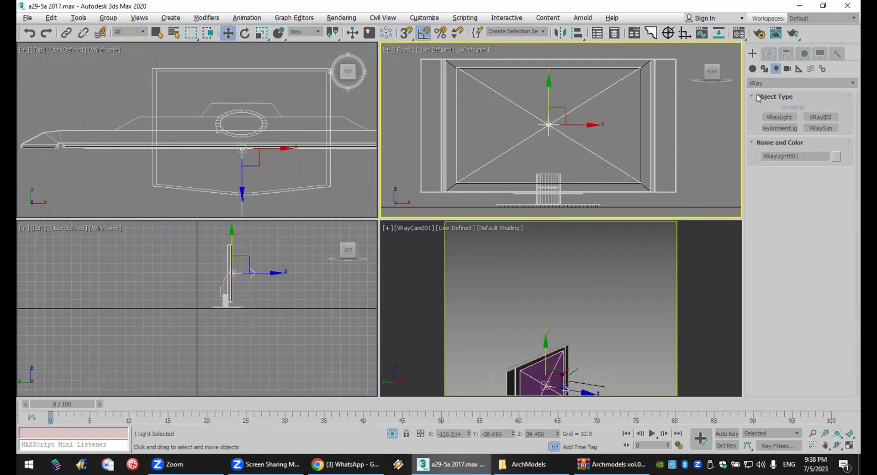
click(768, 54)
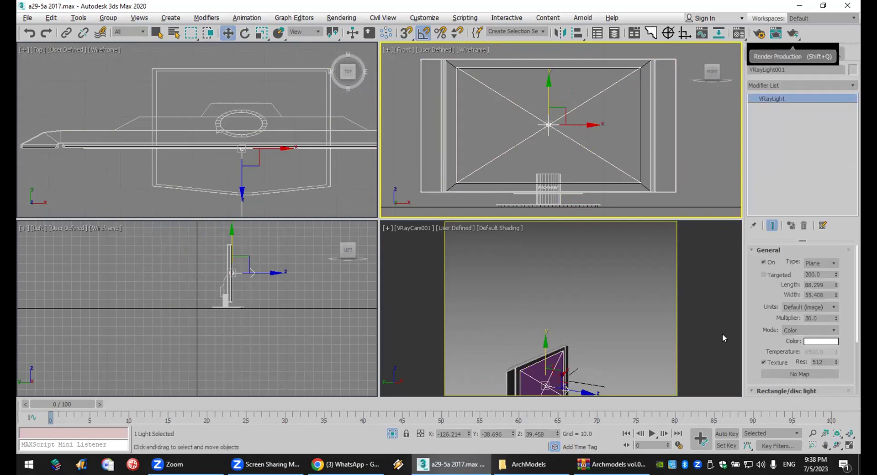
click(391, 434)
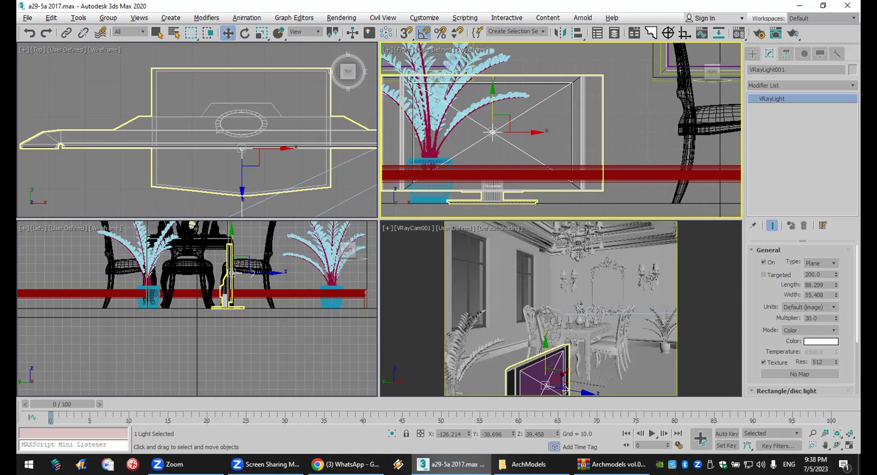
Switch to Chrome and search Google for pepsico in a new tab.
key(alt+Tab)
key(ctrl+t)
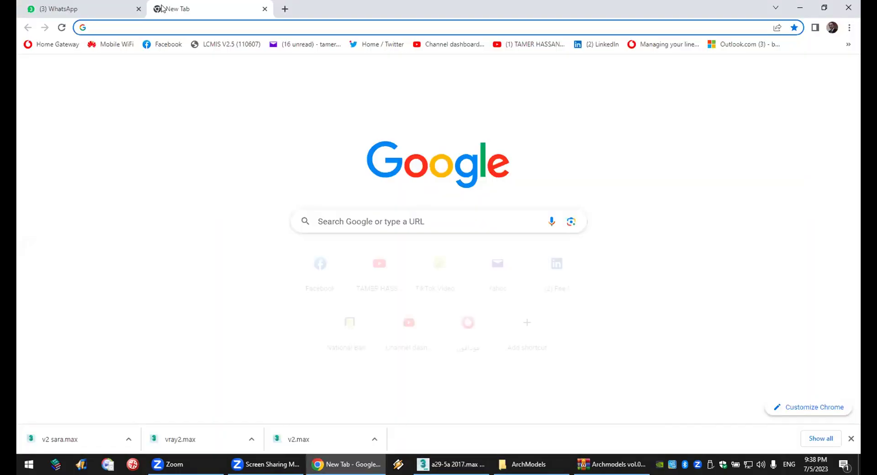
click(396, 220)
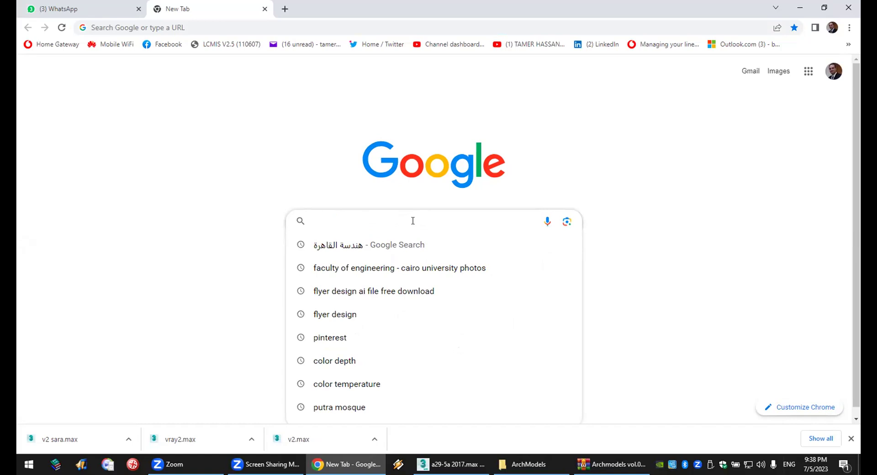
text(pepsi)
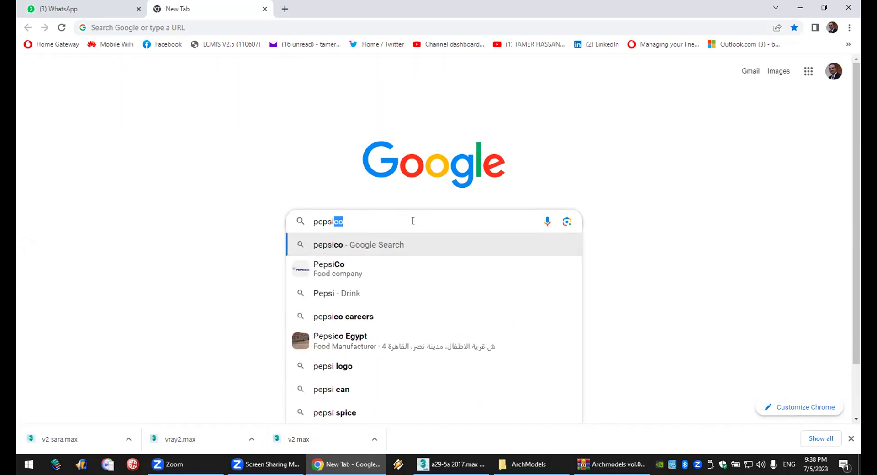
key(Return)
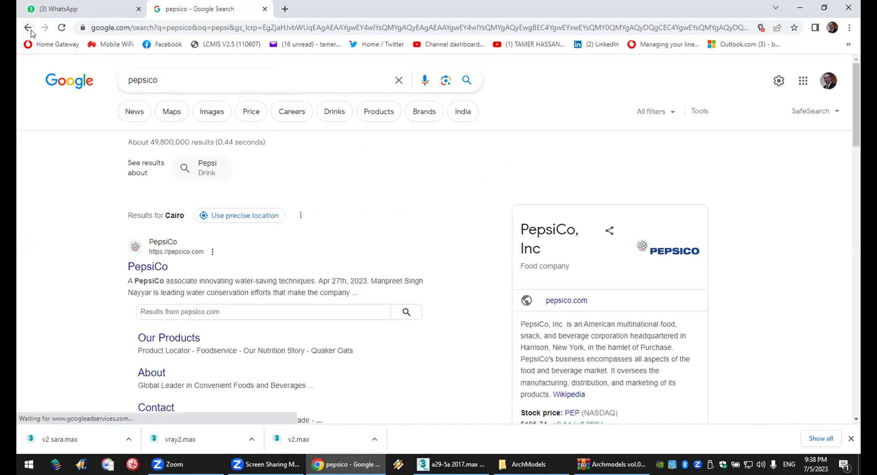
Search Google for amr adeeb and show the image results.
key(slash)
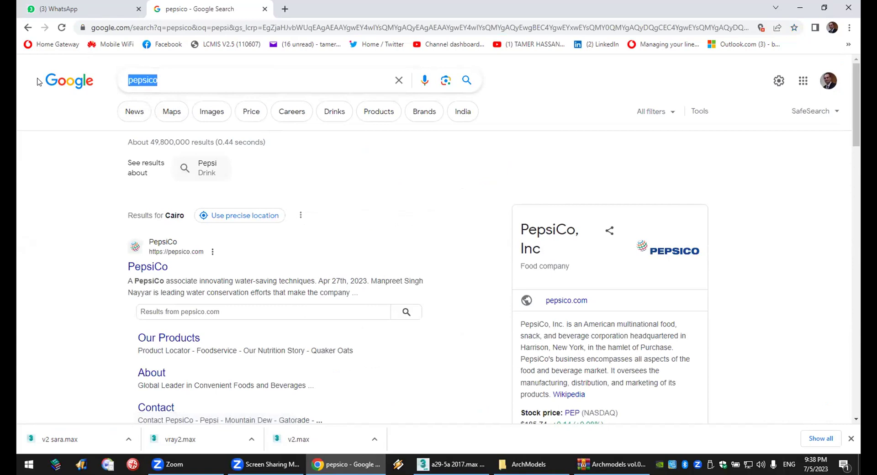
text(amr)
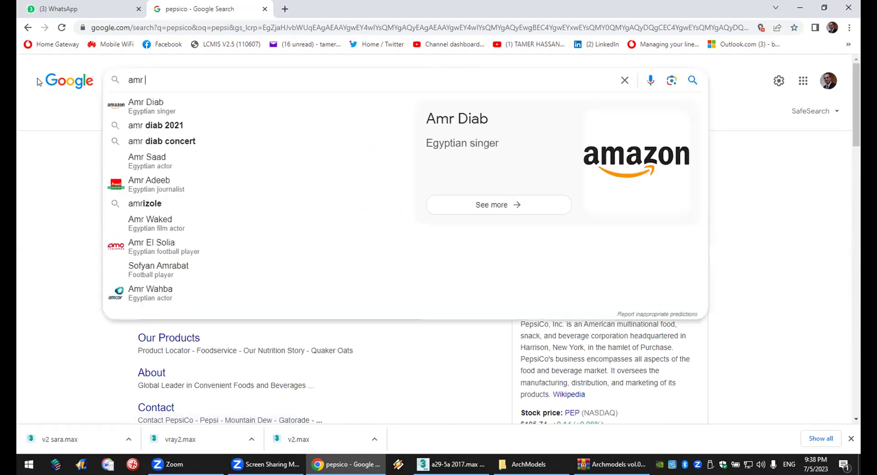
text( ad)
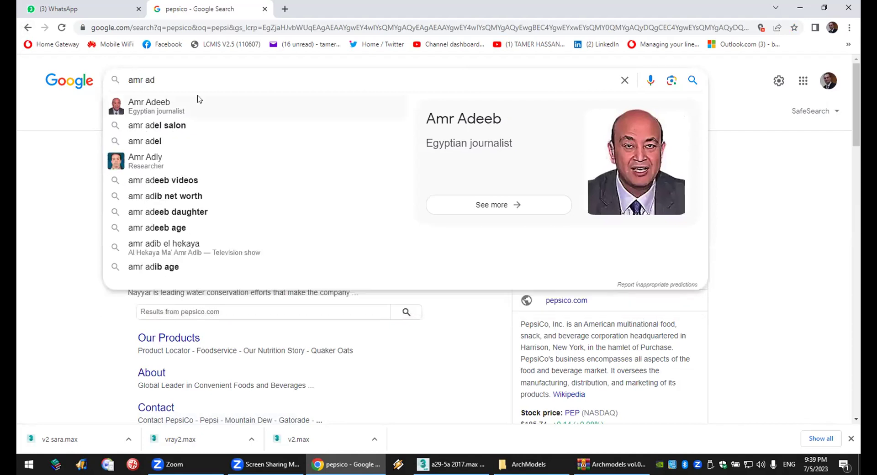
click(168, 106)
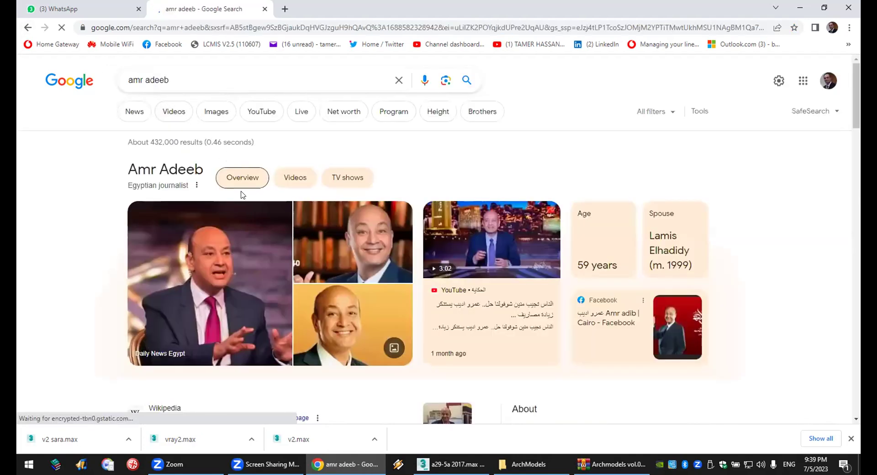
click(214, 114)
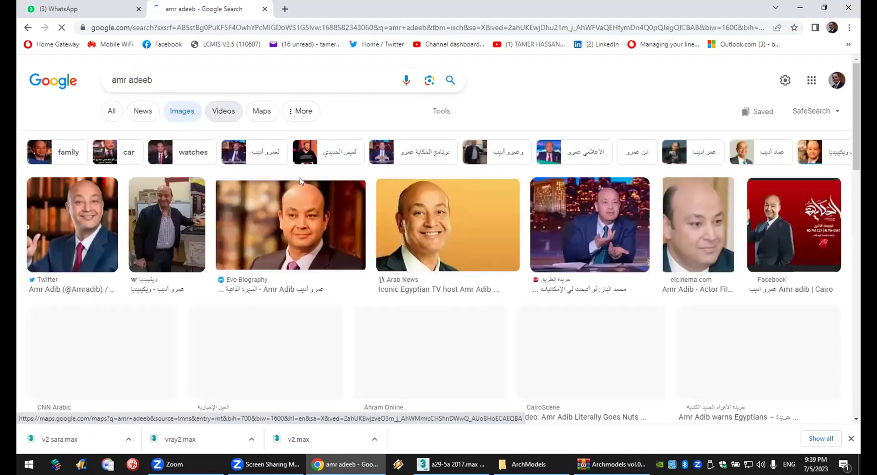
Save the large CairoScene photo of Amr Adeeb at the news desk to the desktop and check the desktop for it.
scroll(429, 260, down, 1)
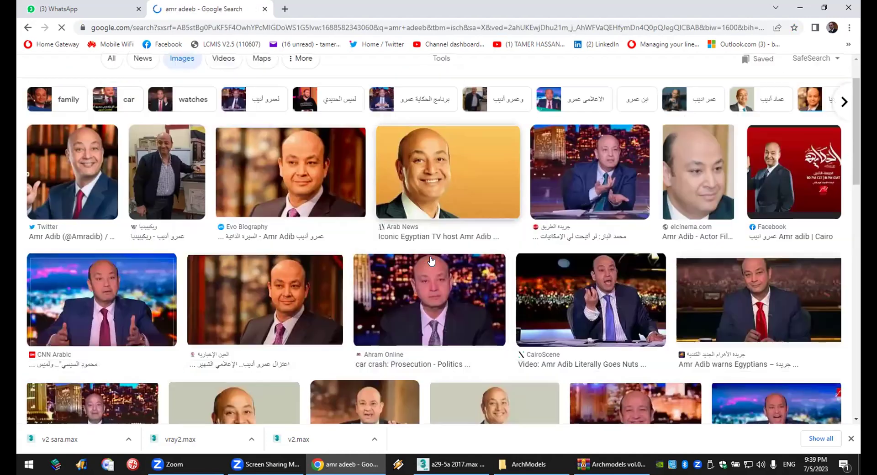
click(612, 302)
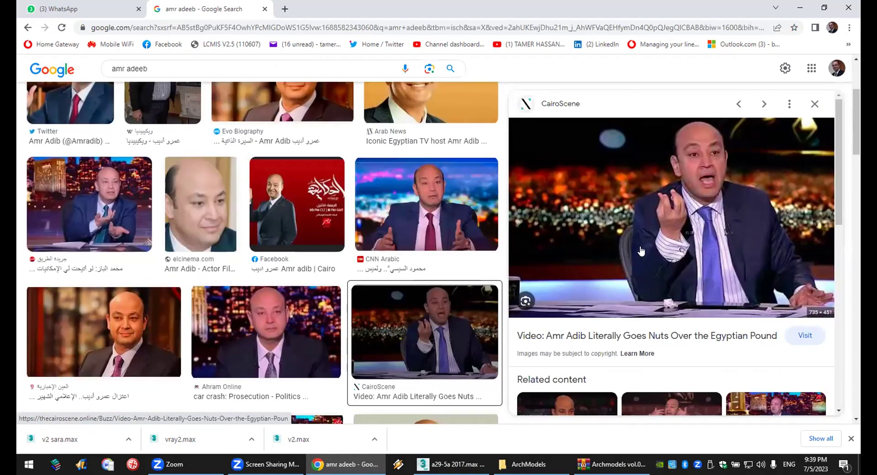
right_click(648, 193)
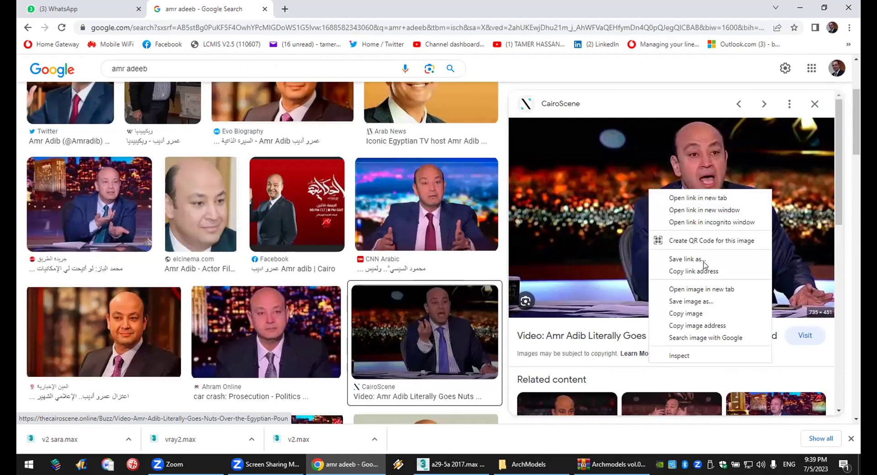
click(706, 303)
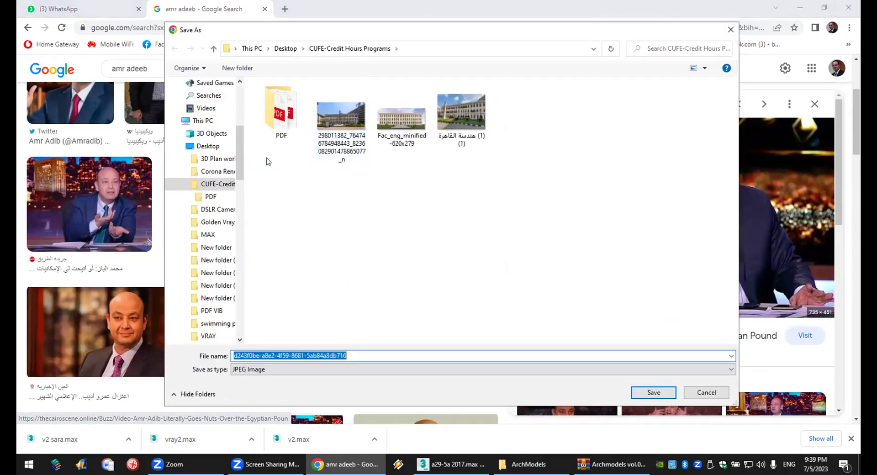
click(219, 147)
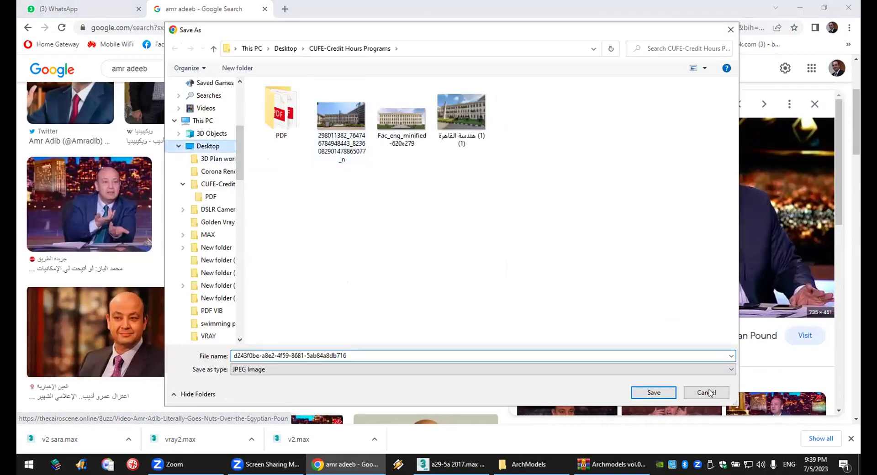
click(653, 393)
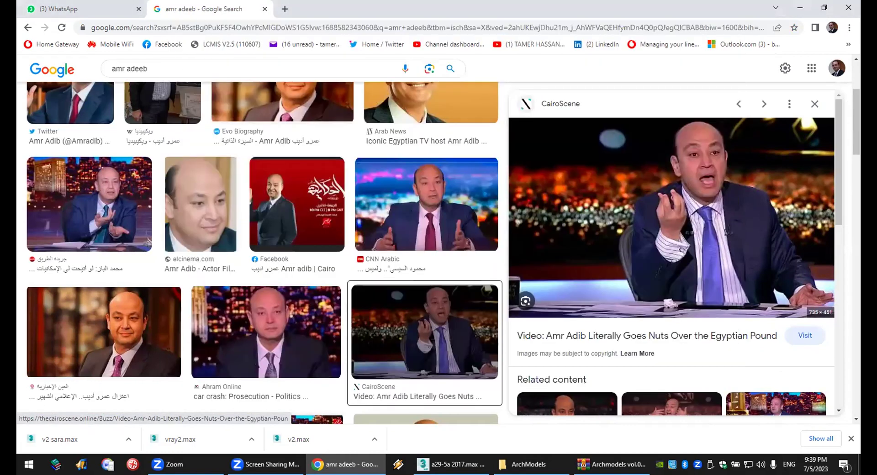
key(super+d)
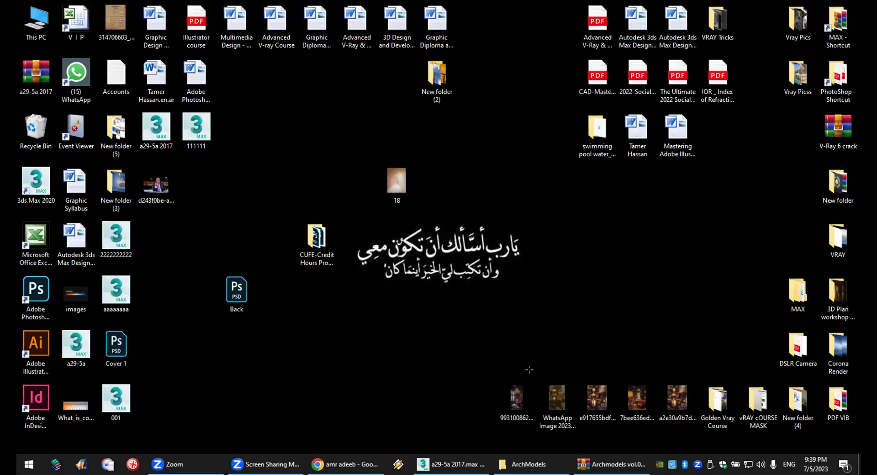
Switch to 3ds Max and choose a Bitmap map as the plane VRayLight's texture.
key(alt+Tab)
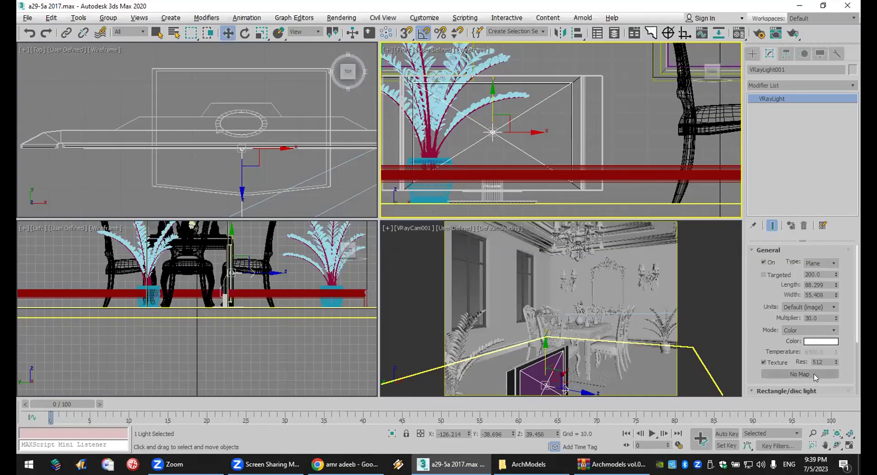
click(815, 375)
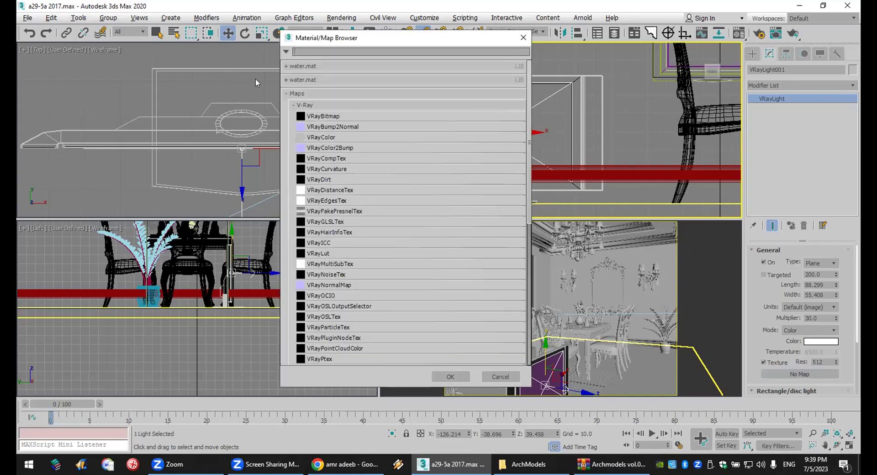
click(299, 106)
click(316, 133)
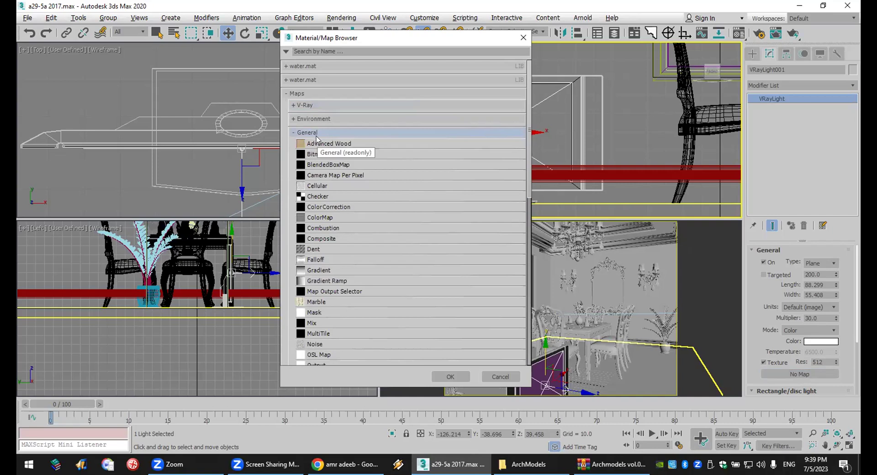
double_click(325, 154)
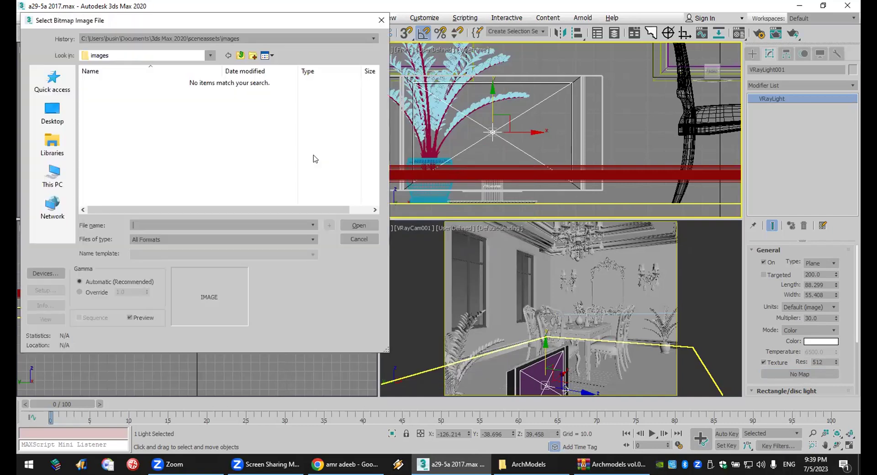
Load the downloaded d243f0be news-desk JPG from the desktop as the light's texture bitmap.
click(52, 112)
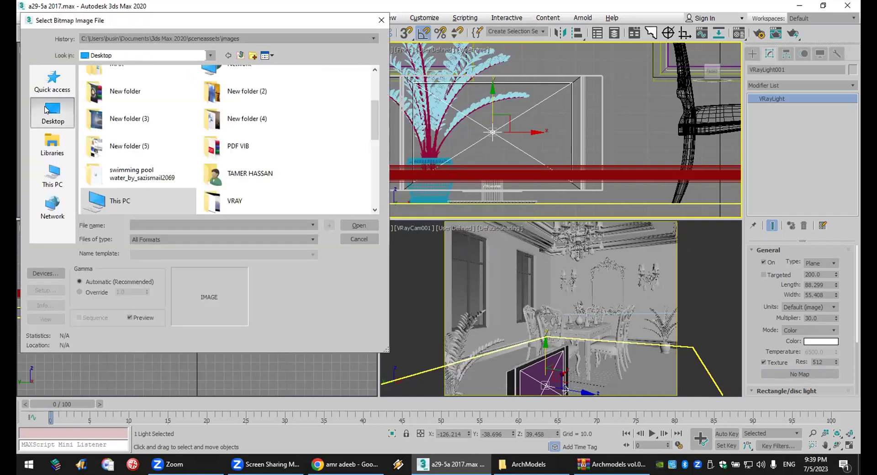
scroll(300, 192, down, 3)
scroll(300, 192, down, 1)
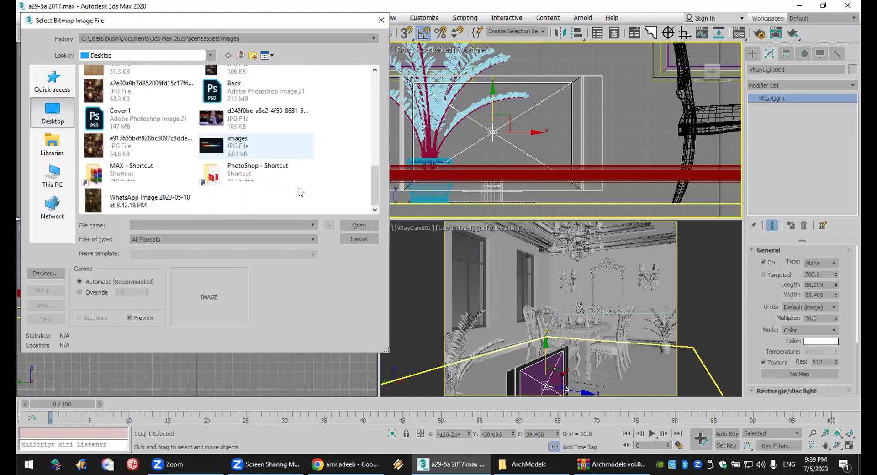
scroll(301, 192, up, 5)
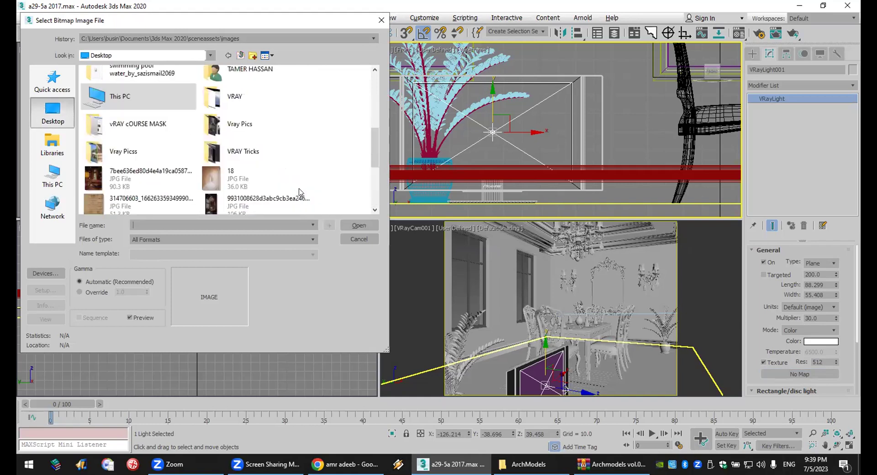
scroll(300, 192, down, 3)
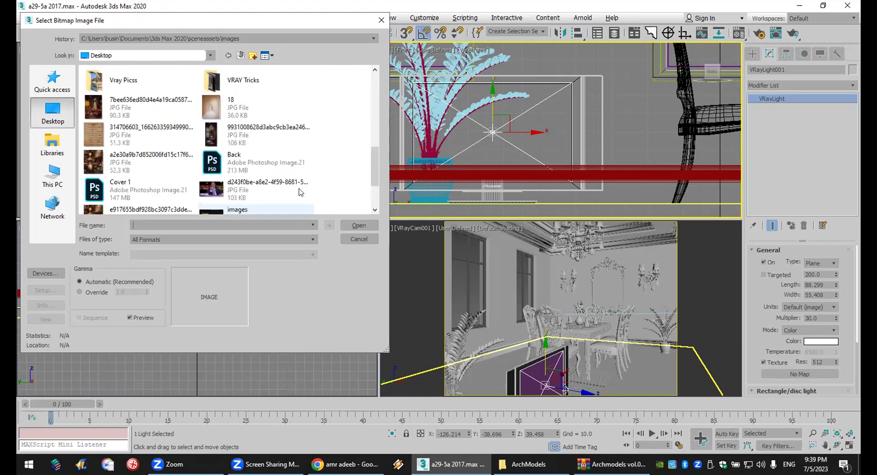
double_click(208, 192)
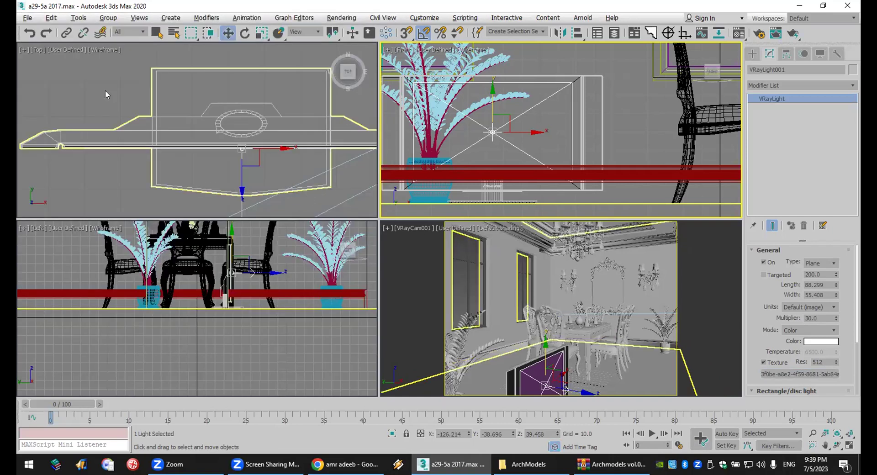
Reselect the plane VRayLight, clear its texture map and assign the d243f0be JPG again as a Bitmap.
click(178, 157)
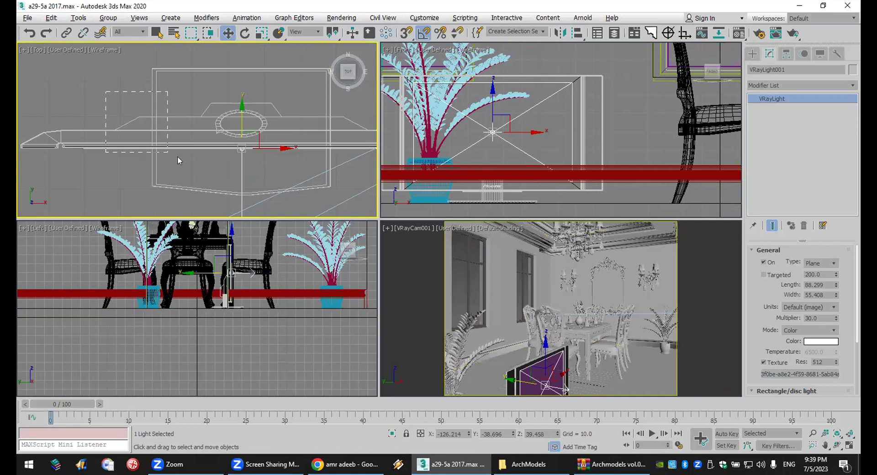
click(102, 115)
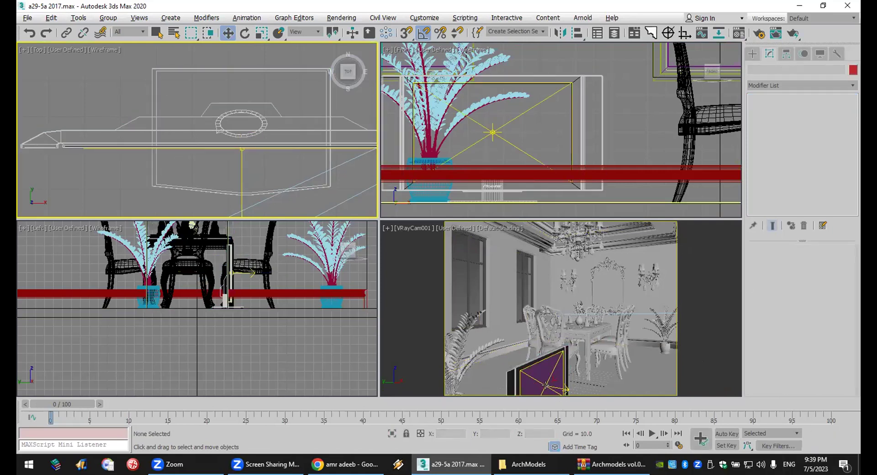
click(544, 382)
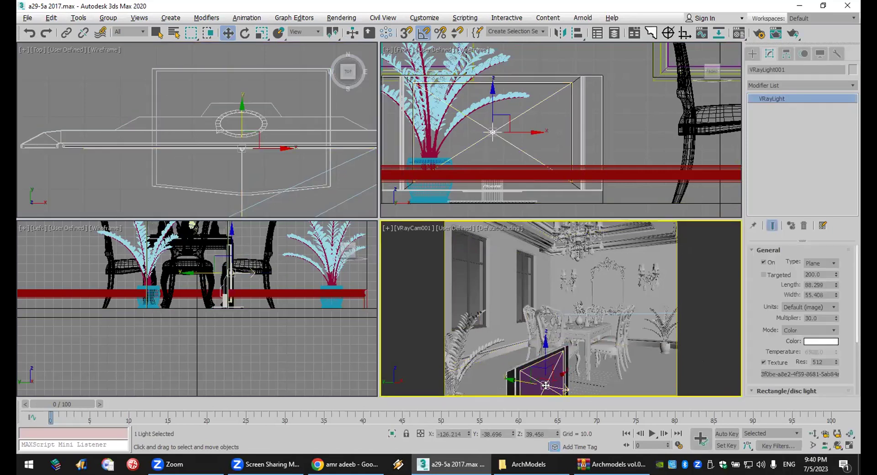
right_click(815, 376)
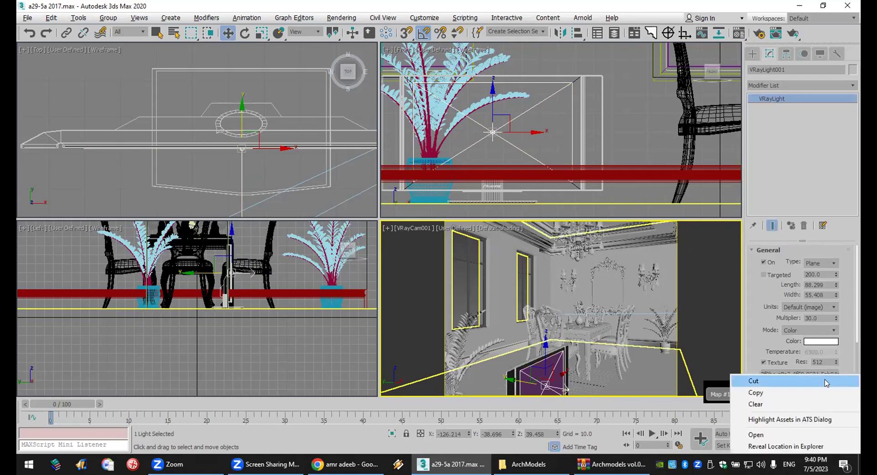
click(814, 405)
click(793, 373)
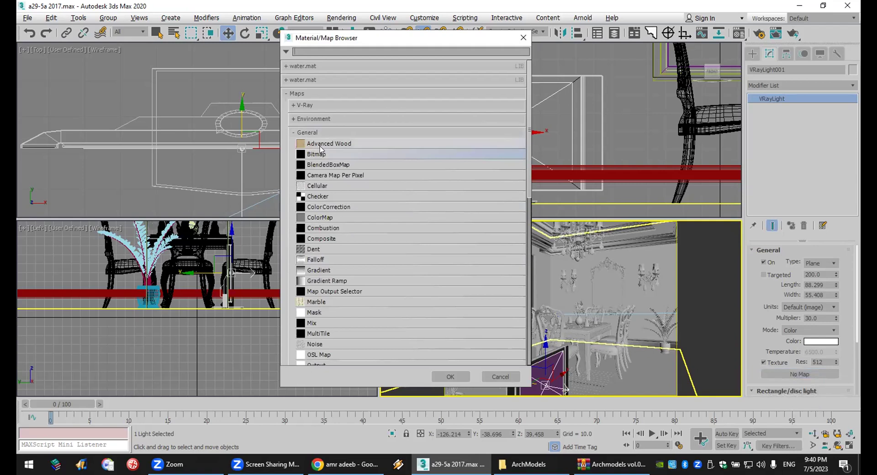
double_click(333, 155)
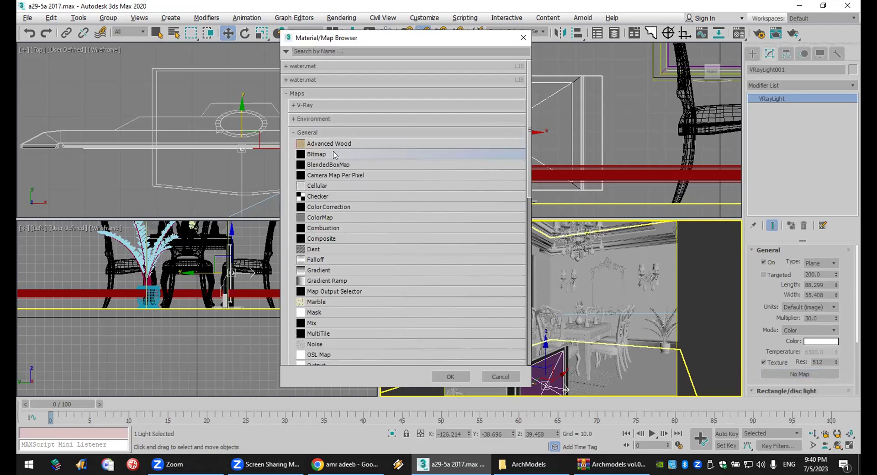
scroll(238, 164, down, 5)
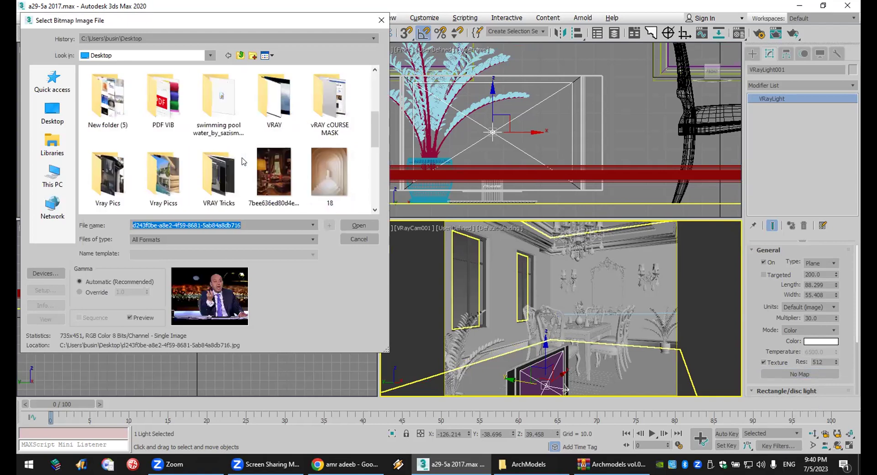
click(359, 226)
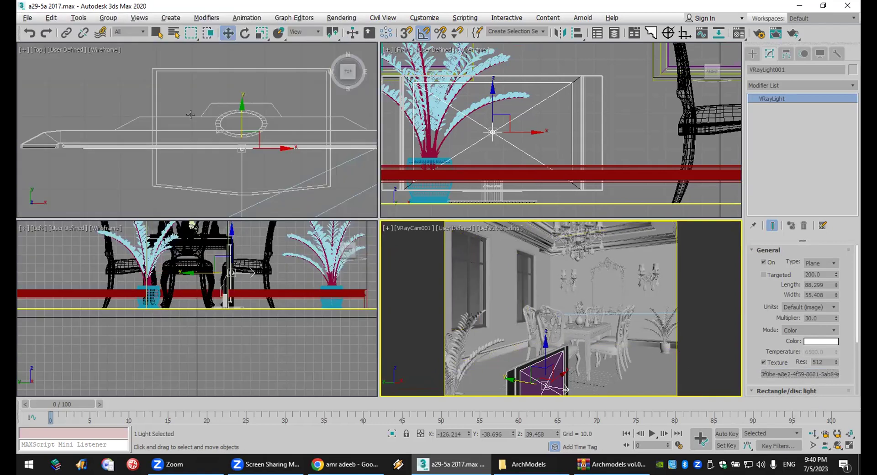
Select the TV together with its plane light in the Top view and group them under the default name.
drag(114, 78, 199, 167)
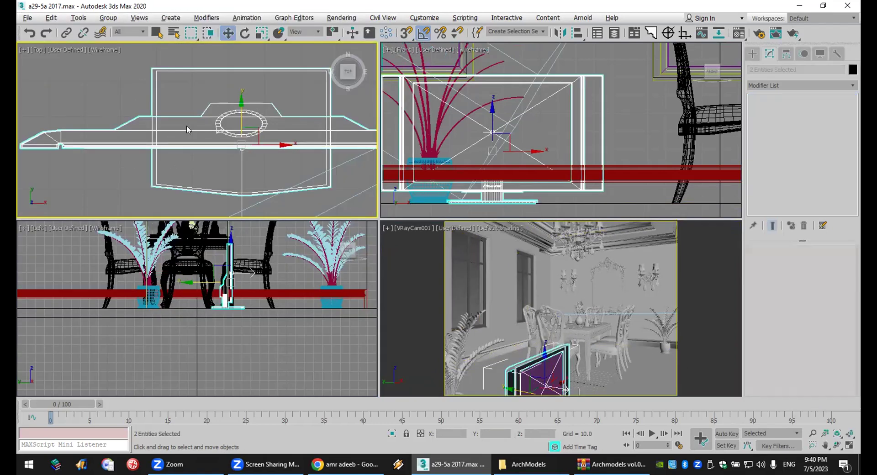
click(108, 18)
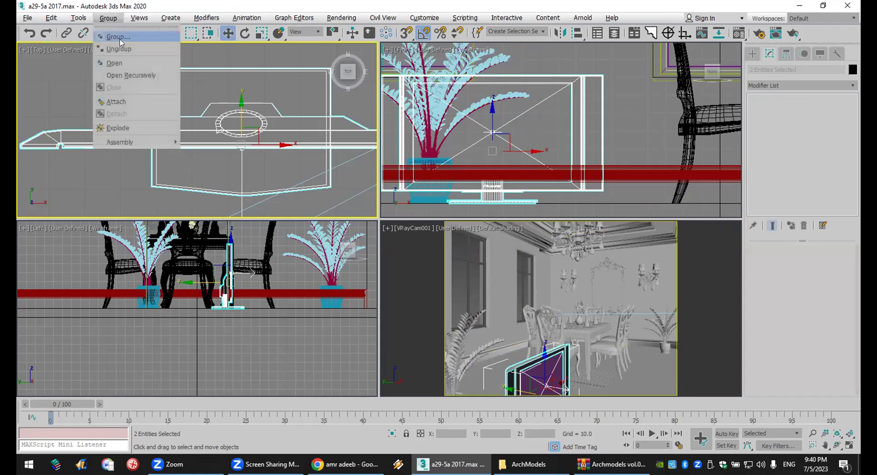
click(120, 39)
click(446, 250)
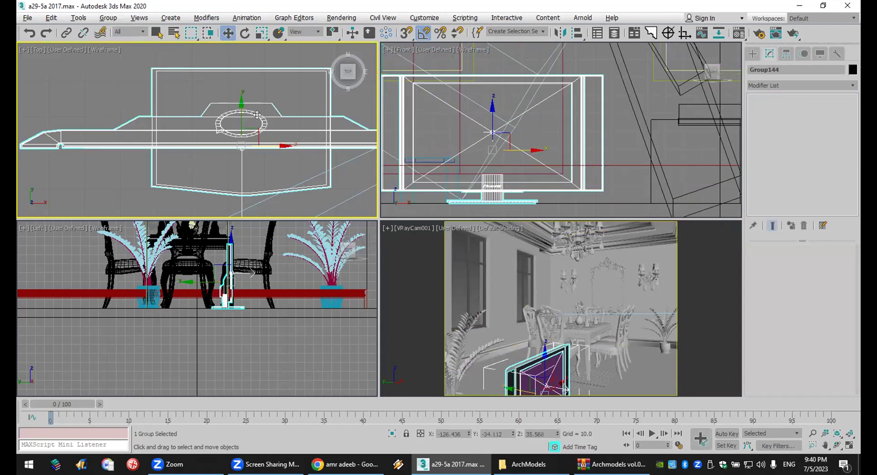
Rotate the TV group about 31 degrees clockwise in the Top view and move it between the potted plant and the dining chair.
drag(239, 108, 291, 117)
click(245, 33)
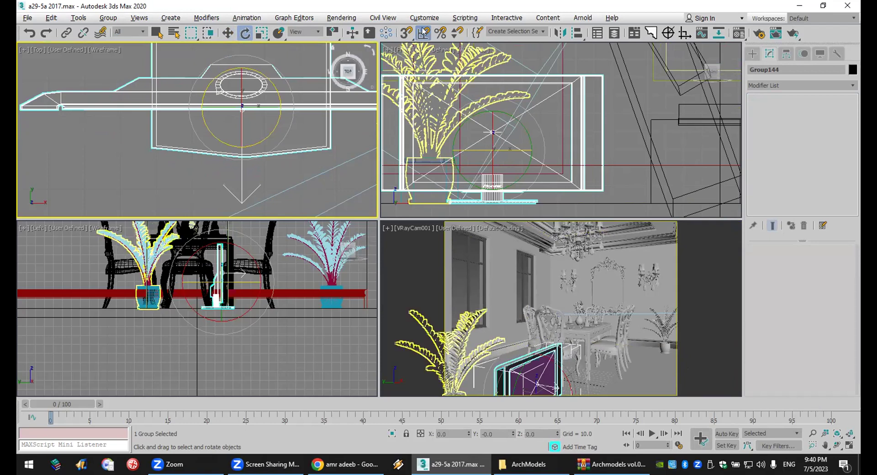
drag(271, 79, 283, 112)
scroll(266, 182, down, 5)
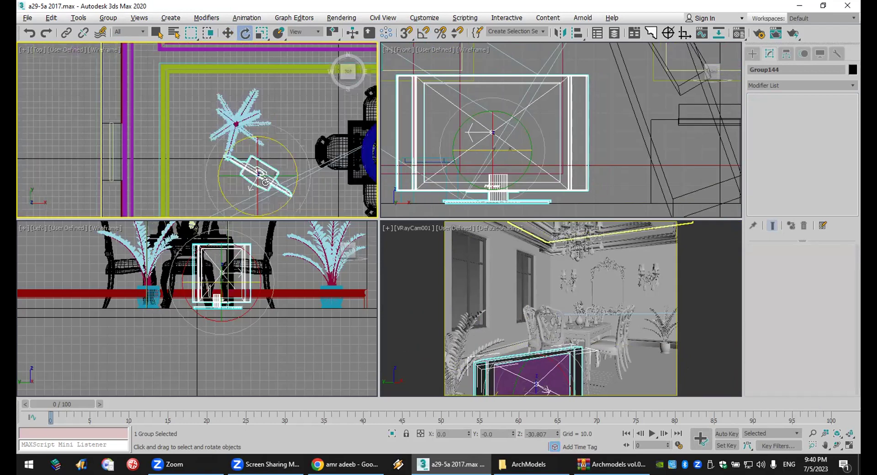
key(w)
drag(273, 157, 303, 94)
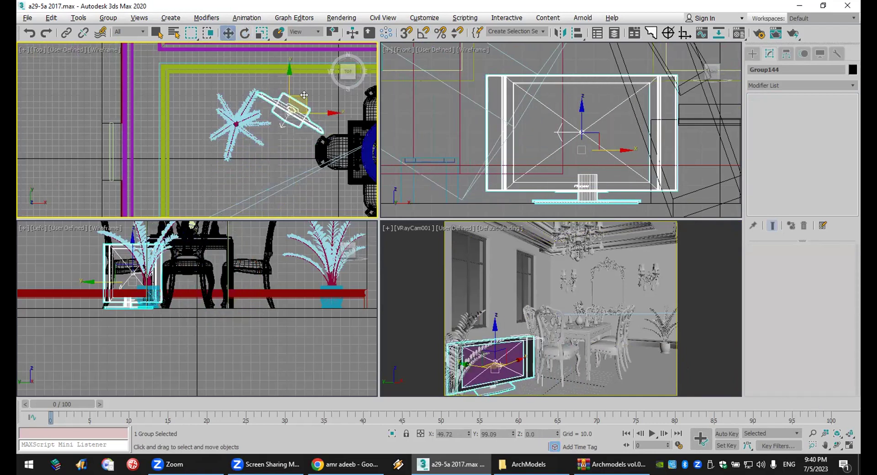
Hide the potted plant that stands in front of the TV.
click(463, 326)
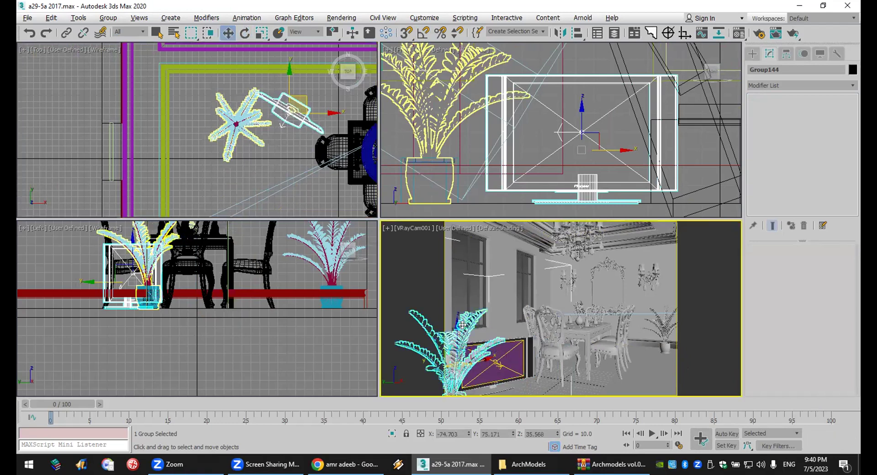
right_click(463, 287)
click(486, 245)
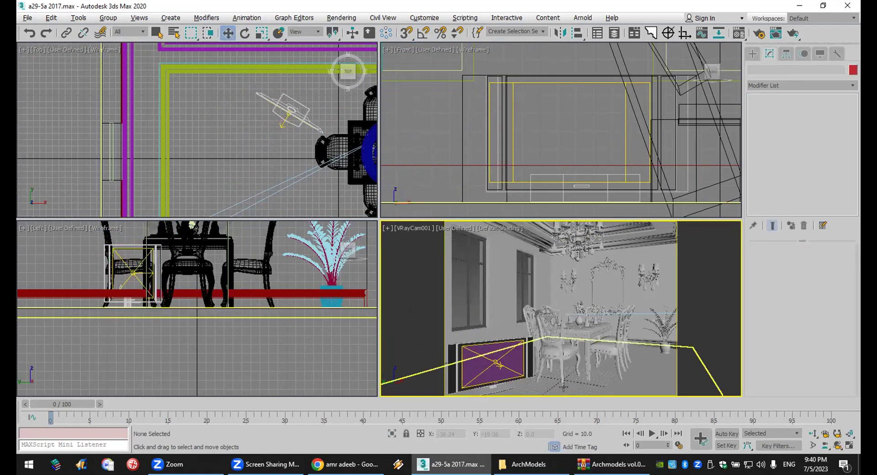
Show the display settings and unhide all objects in the scene.
click(257, 152)
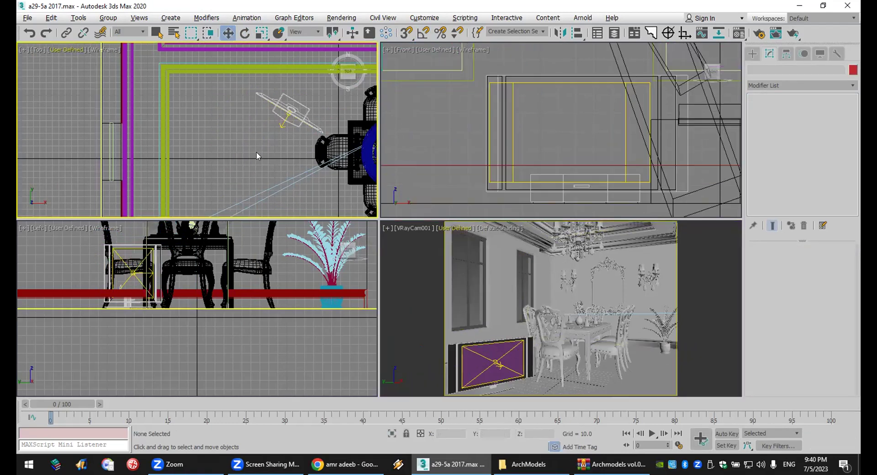
scroll(282, 121, down, 5)
middle_drag(282, 121, 214, 121)
scroll(213, 121, down, 2)
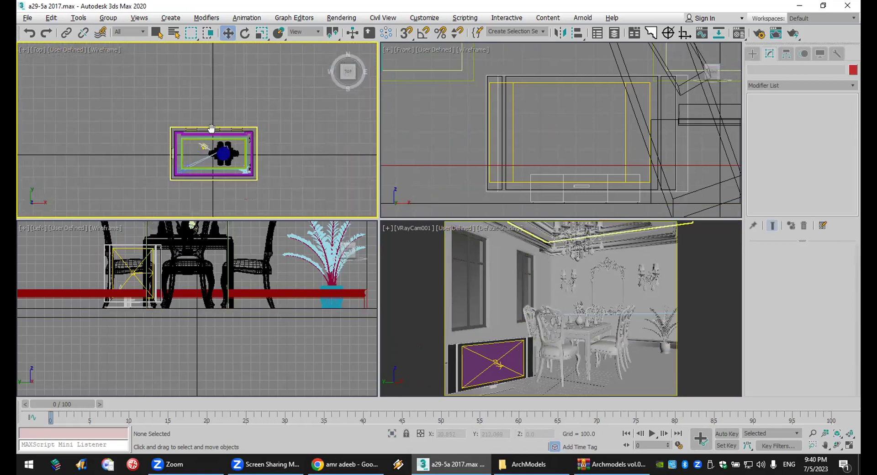
click(821, 55)
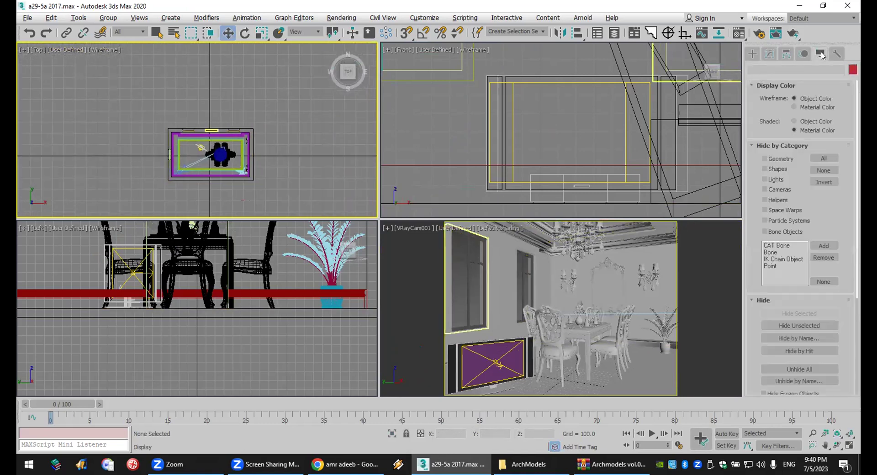
right_click(313, 142)
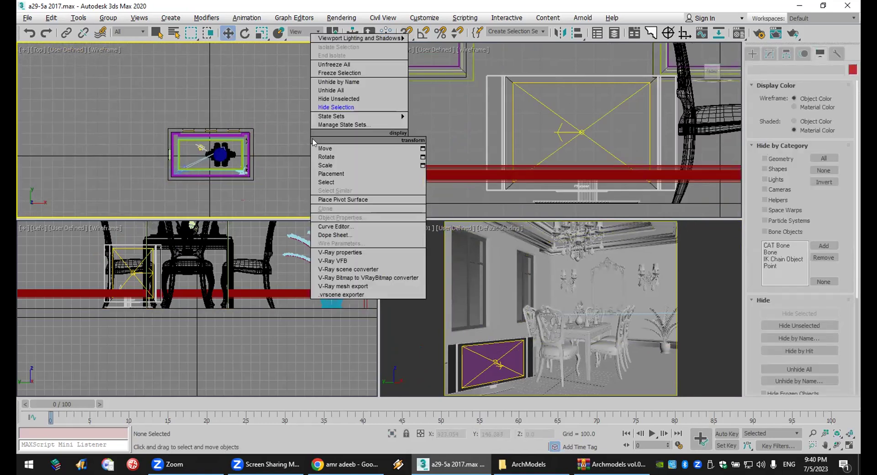
click(347, 90)
click(456, 262)
scroll(236, 150, down, 3)
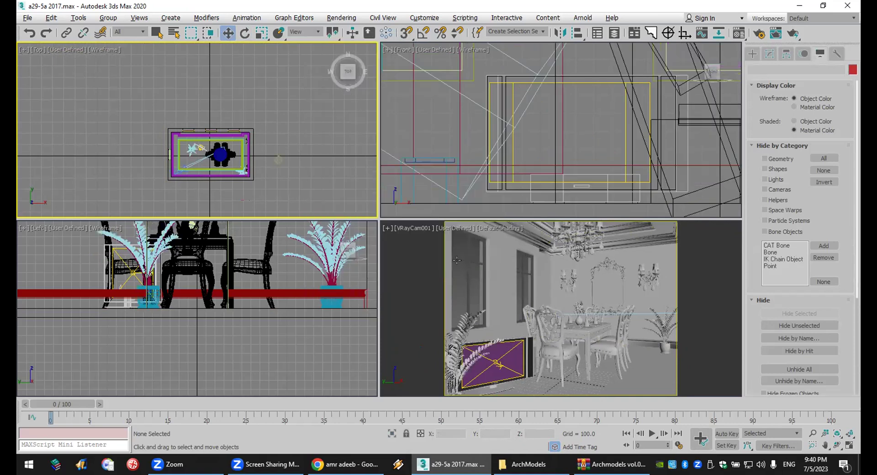
Delete the stray photometric light lying outside the room in the Top view.
scroll(235, 150, up, 8)
scroll(275, 151, down, 4)
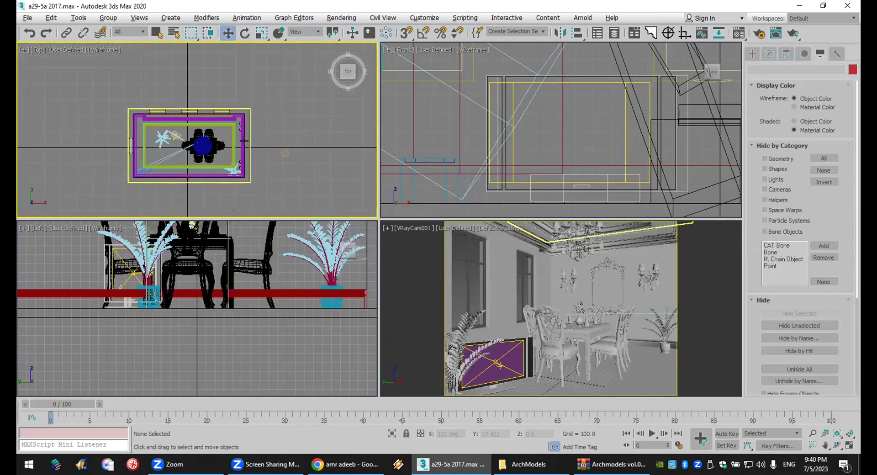
click(285, 153)
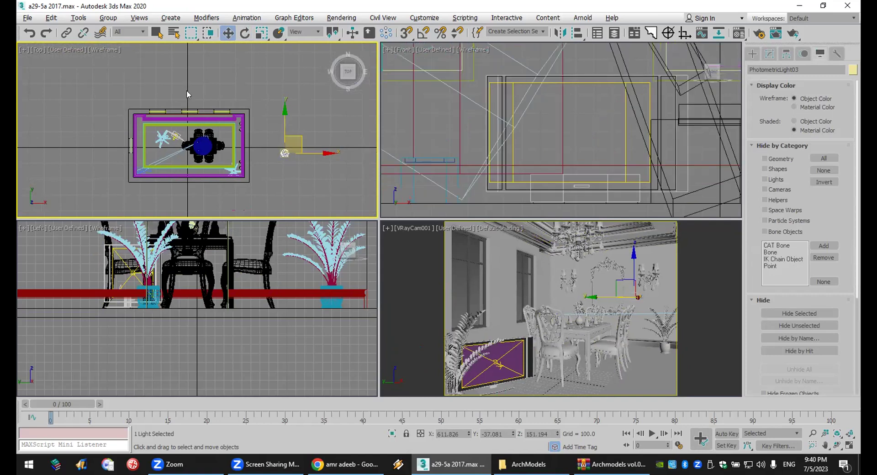
click(188, 89)
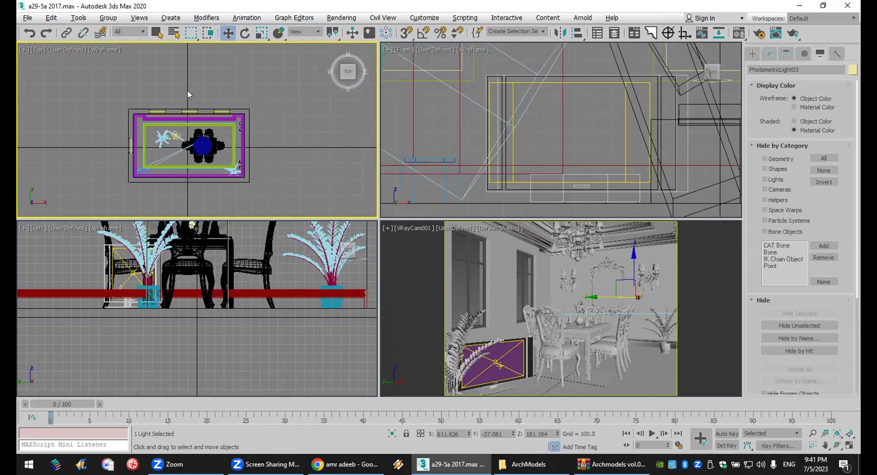
scroll(607, 96, down, 10)
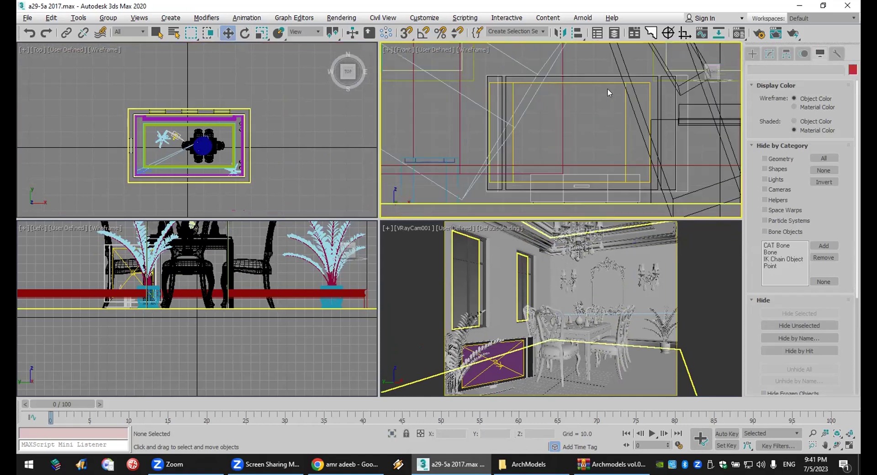
scroll(604, 108, up, 6)
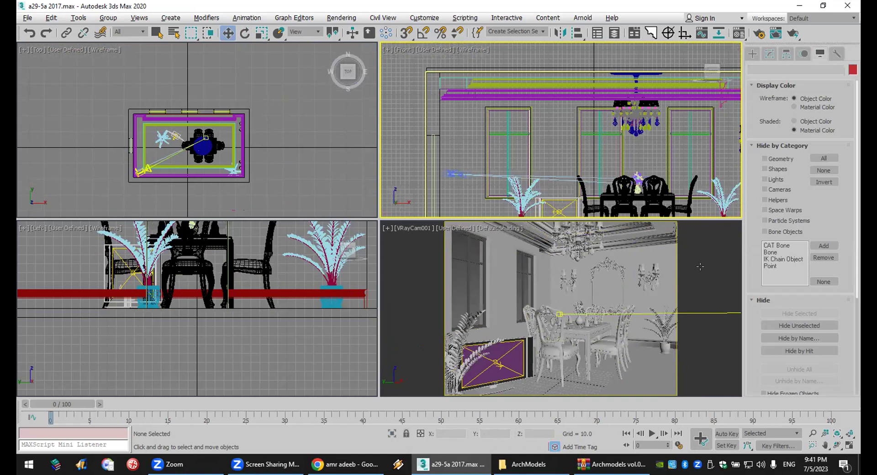
Clear the VRaySky map from the environment background and render the VRayCam001 view.
click(691, 280)
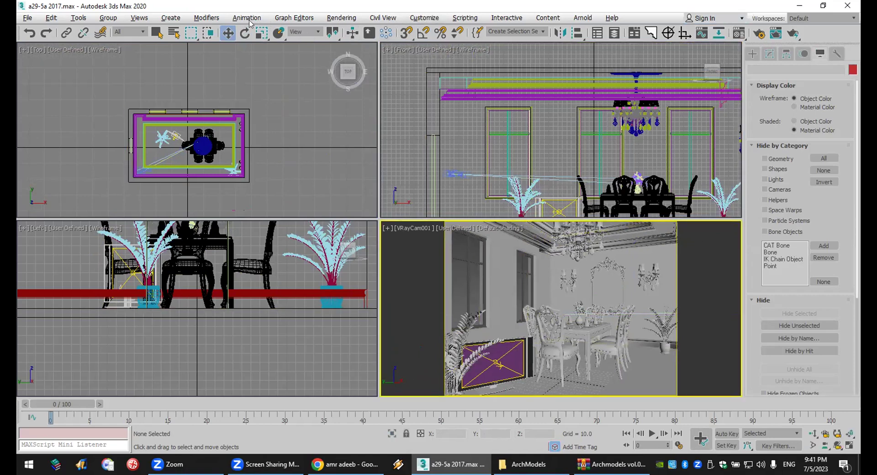
click(341, 17)
click(395, 154)
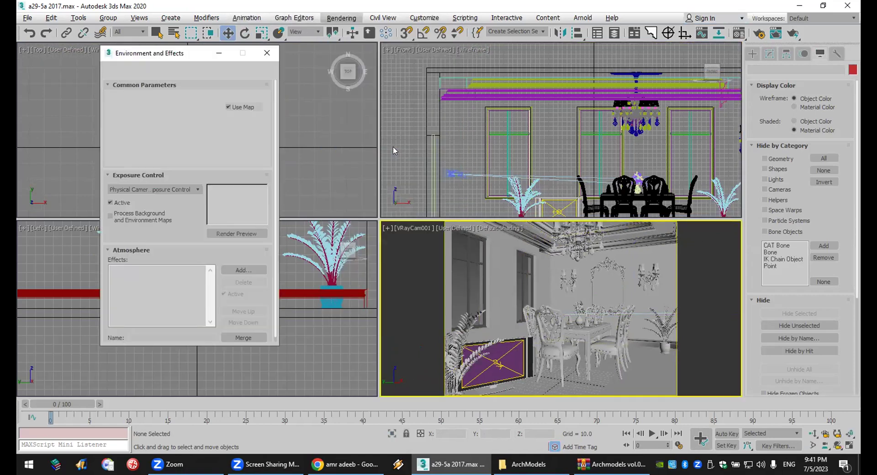
right_click(234, 118)
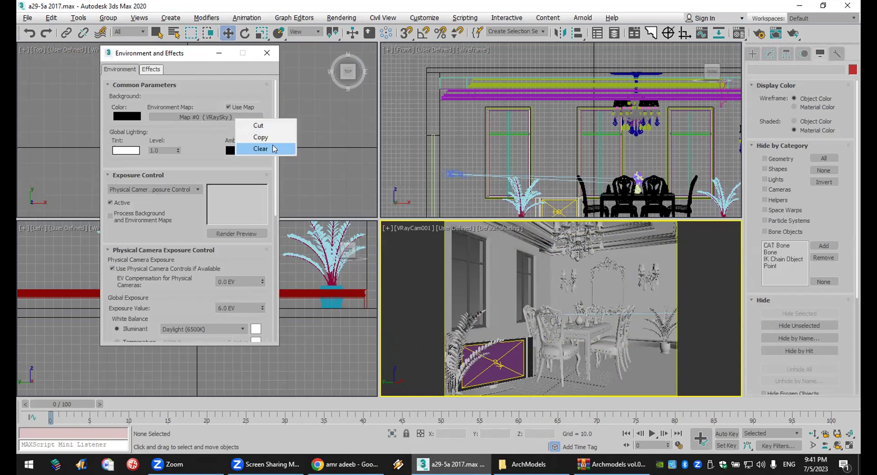
click(269, 149)
click(267, 52)
right_click(703, 261)
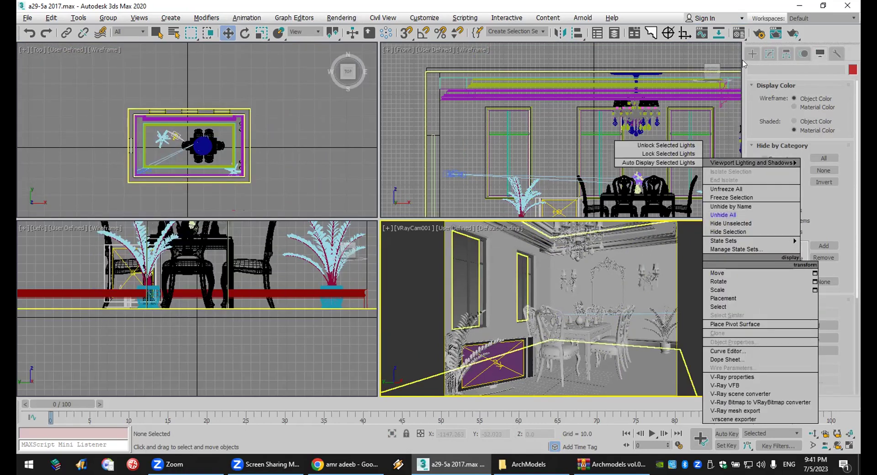
click(794, 33)
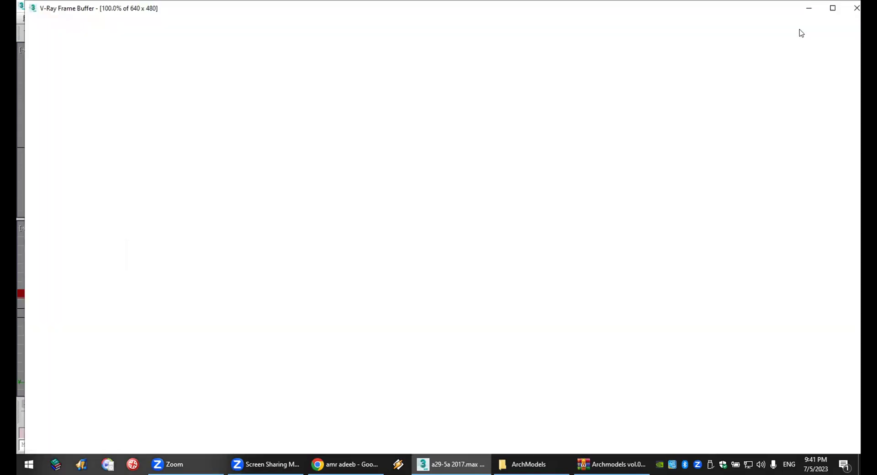
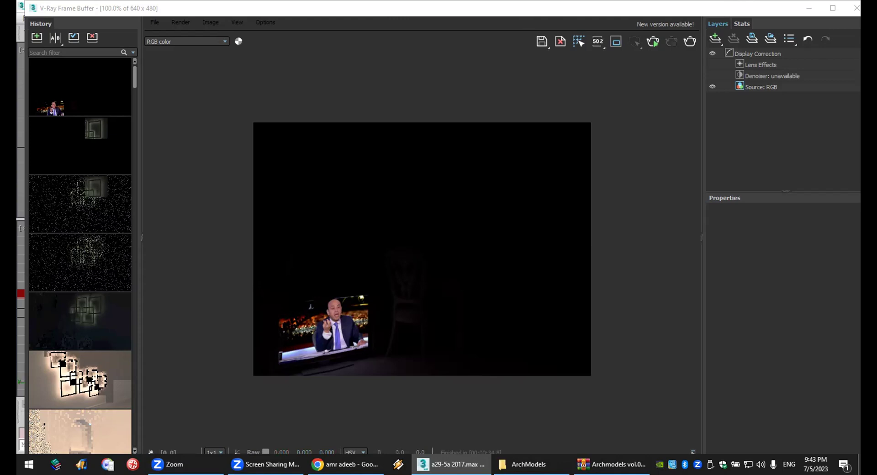
Show the desktop and examine the window light, chandelier and desk lamp in the dark library reference picture, and close it.
key(super+d)
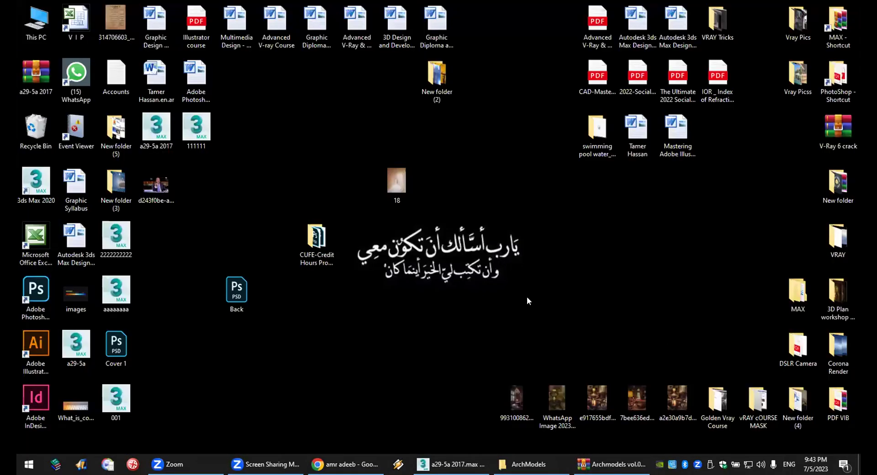
click(526, 402)
double_click(525, 402)
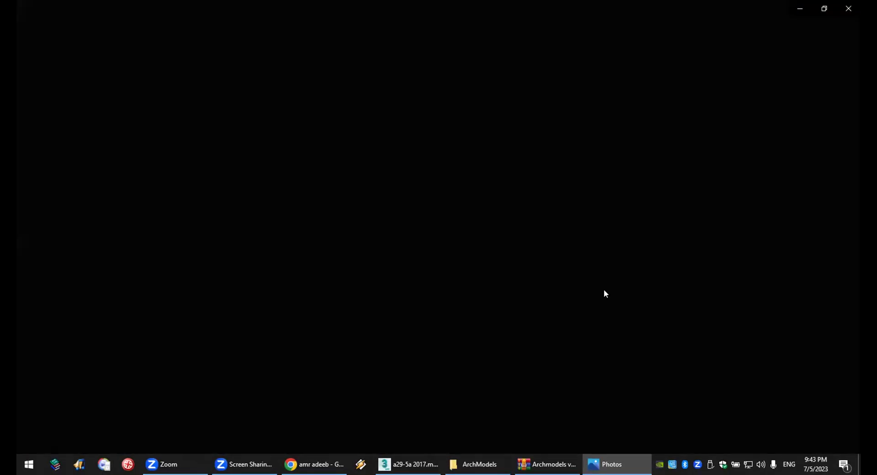
ctrl+scroll(348, 148, up, 2)
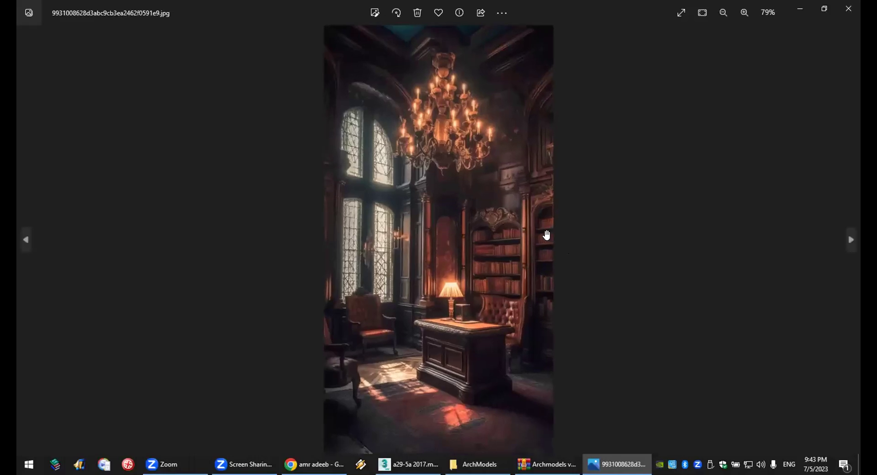
ctrl+scroll(333, 93, up, 3)
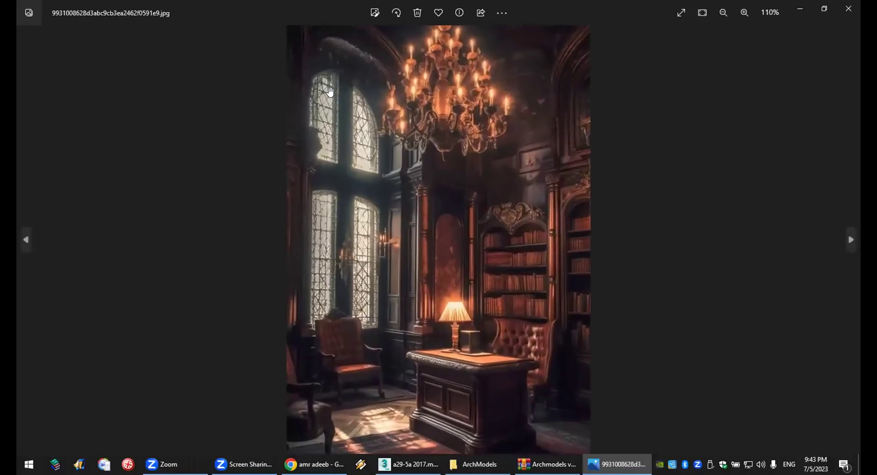
drag(336, 243, 336, 165)
ctrl+scroll(378, 366, down, 2)
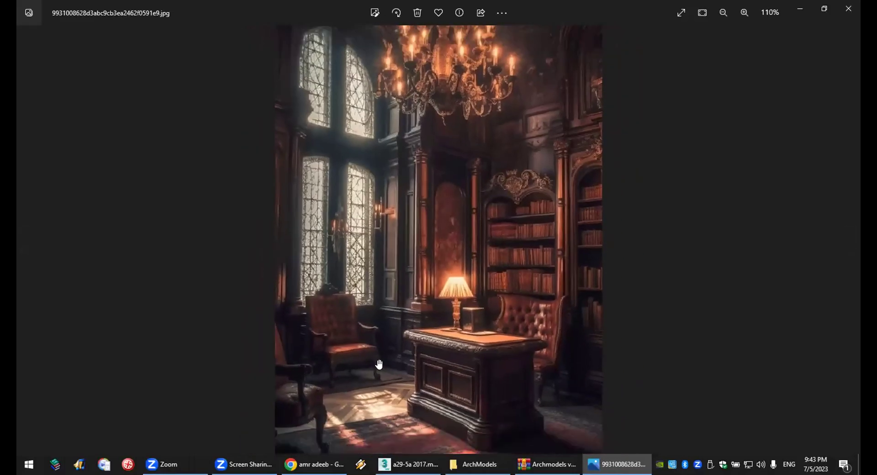
ctrl+scroll(405, 353, up, 4)
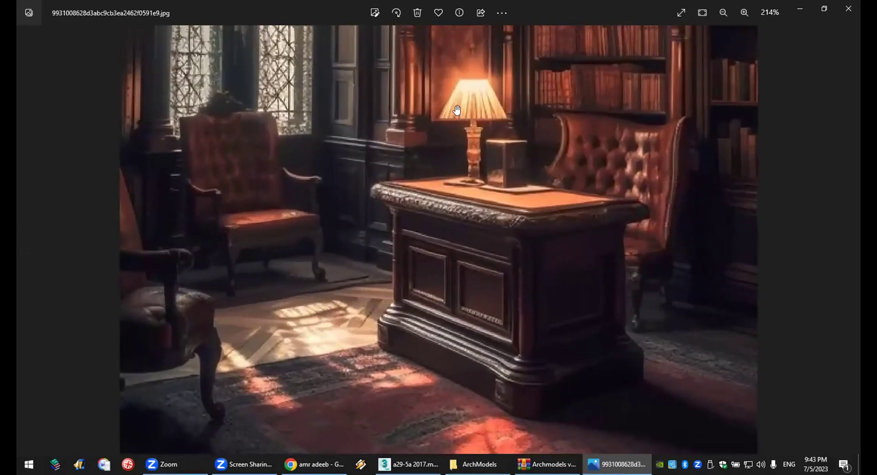
drag(476, 95, 472, 132)
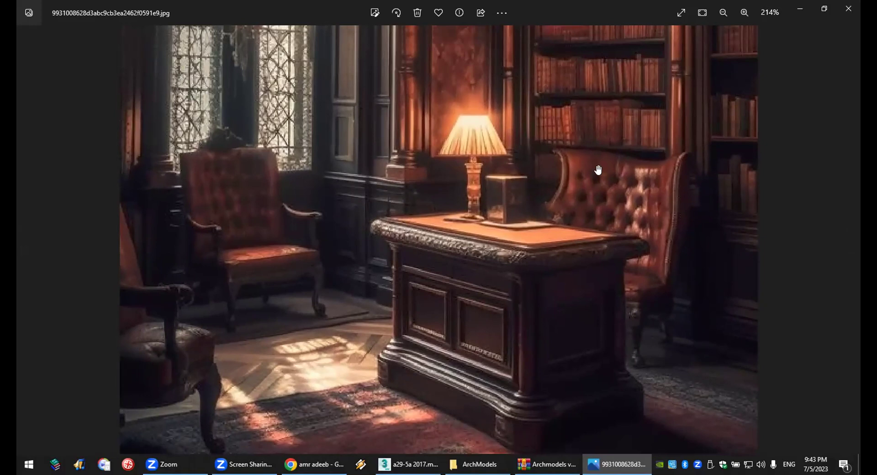
scroll(623, 195, down, 3)
click(853, 5)
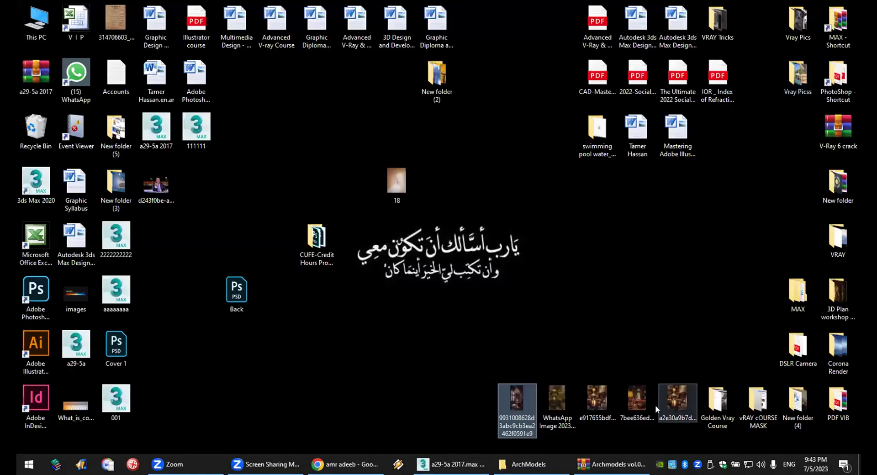
Open the lounge reference photo and examine the small table lamp's glow and its reflections on the black marble table.
double_click(561, 394)
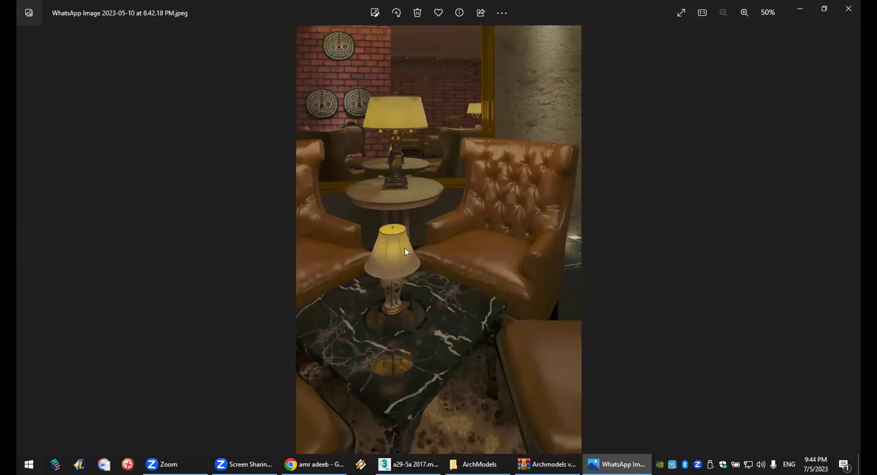
scroll(405, 248, up, 6)
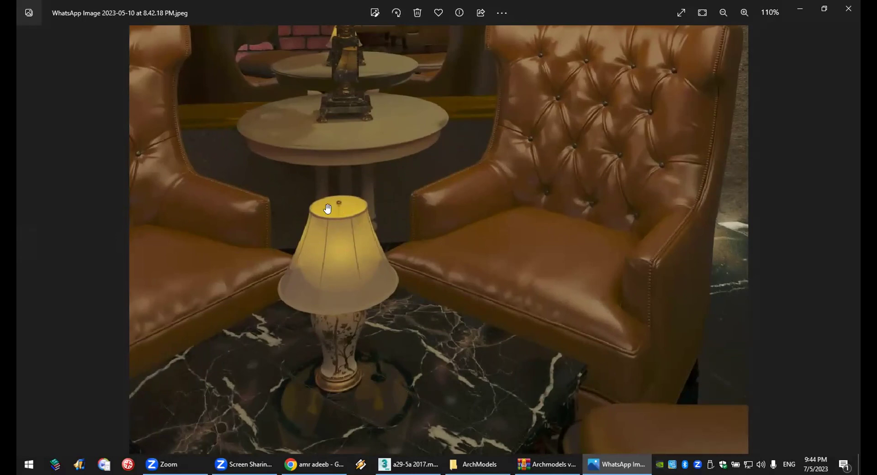
scroll(341, 205, up, 4)
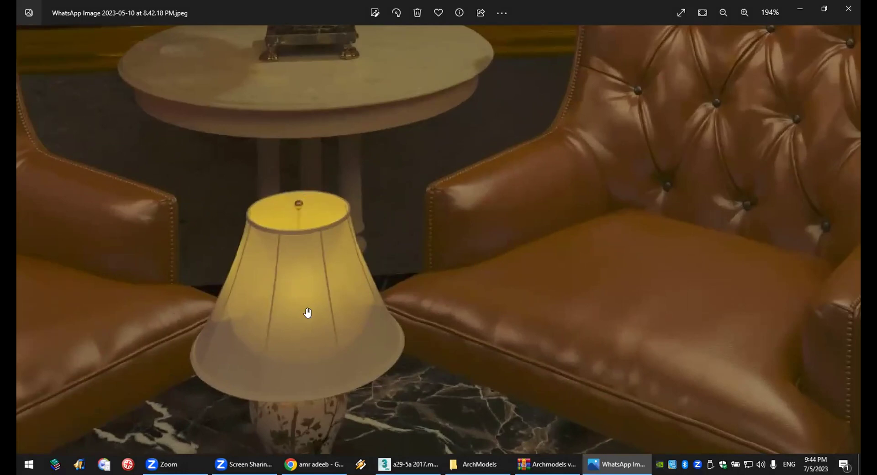
drag(308, 314, 368, 215)
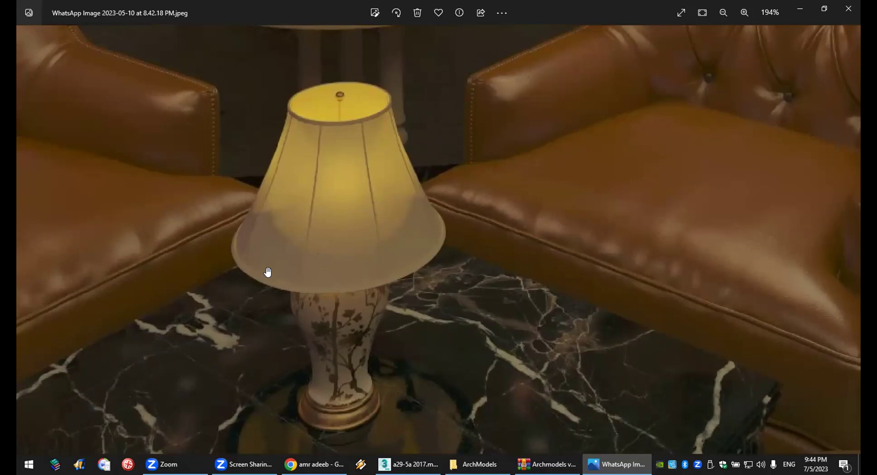
drag(413, 297, 426, 201)
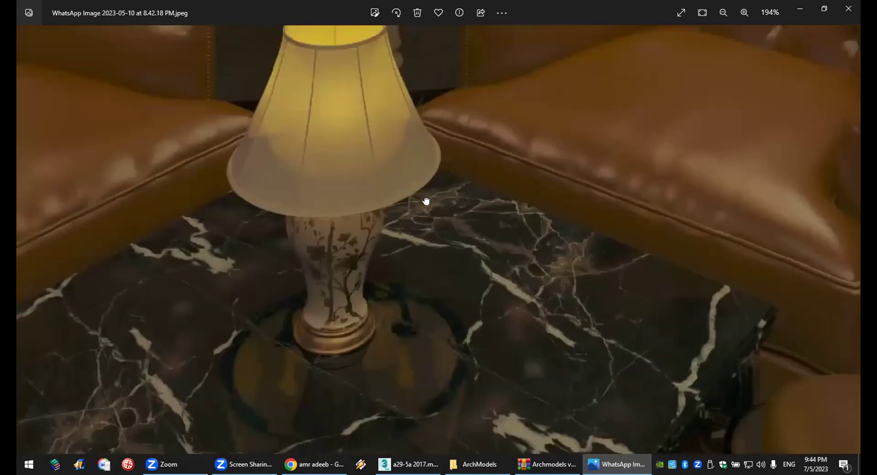
scroll(425, 294, up, 5)
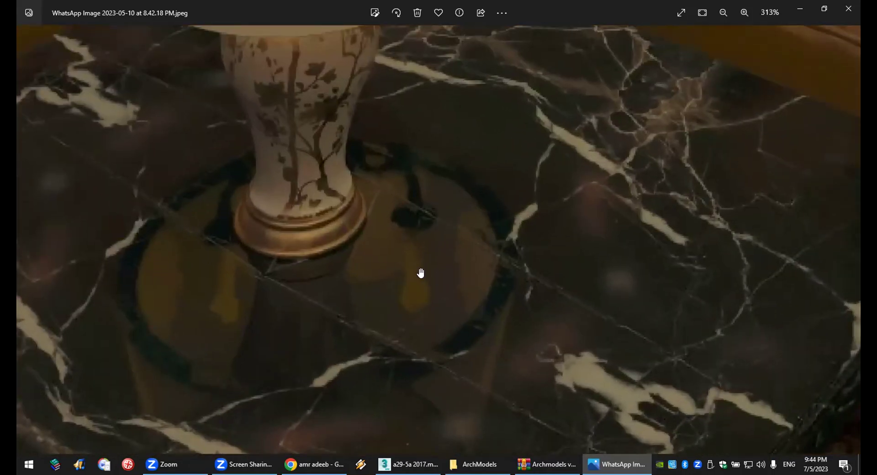
scroll(421, 273, up, 2)
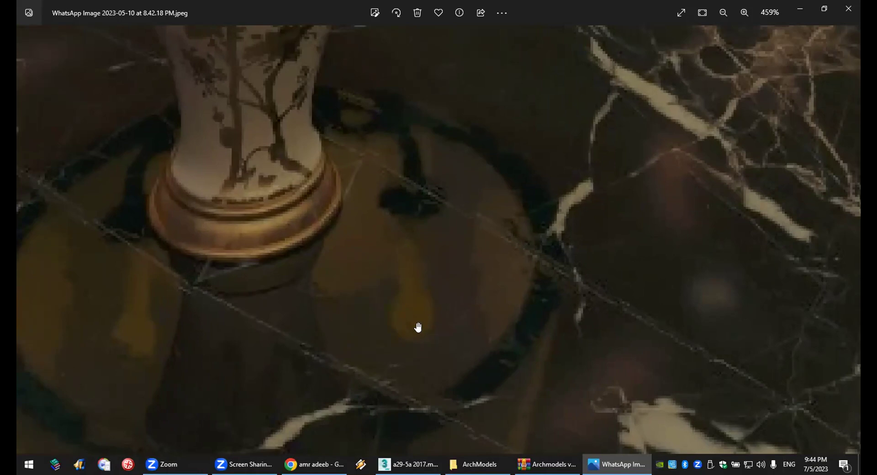
scroll(417, 288, down, 3)
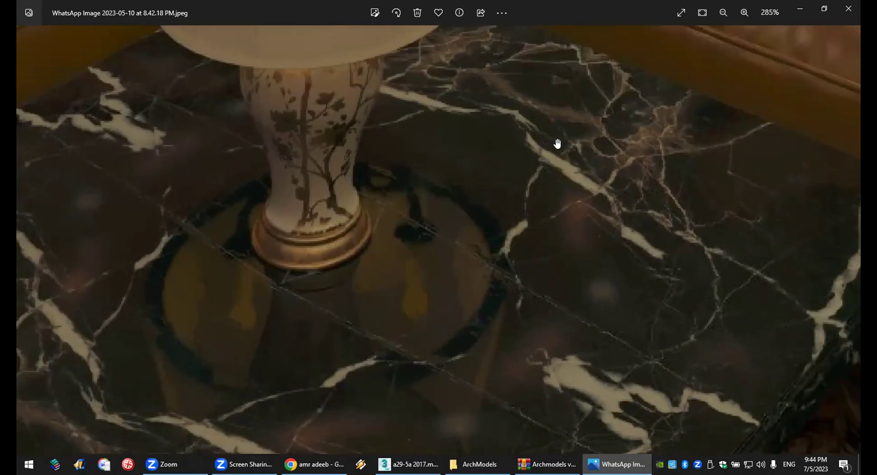
drag(557, 143, 453, 182)
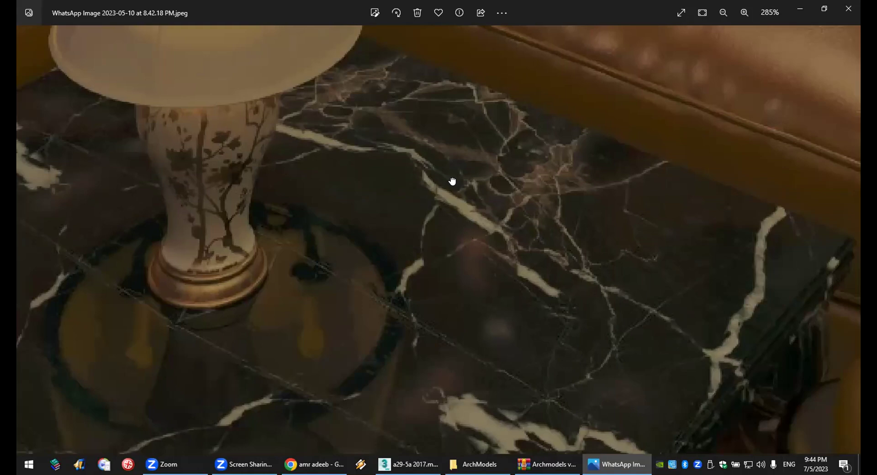
drag(452, 182, 378, 220)
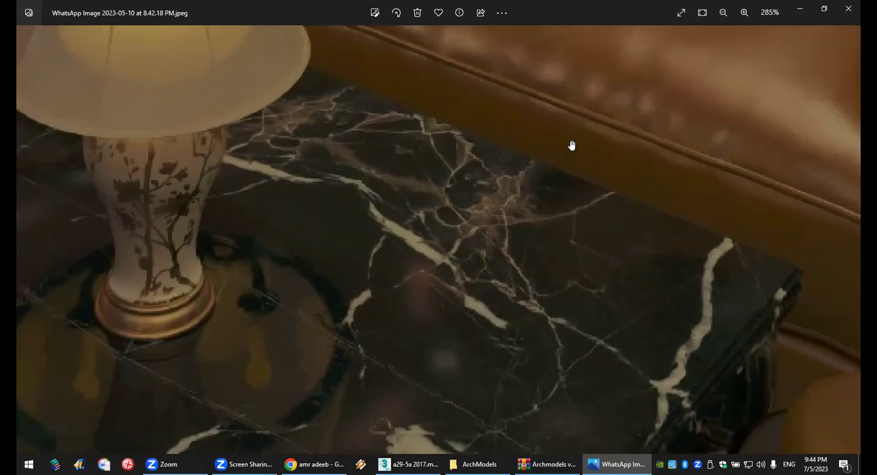
Examine the highlights on the tufted leather armchair and the large lampshade in the lounge photo, and close it.
scroll(598, 139, down, 3)
scroll(591, 213, up, 2)
drag(592, 213, 560, 303)
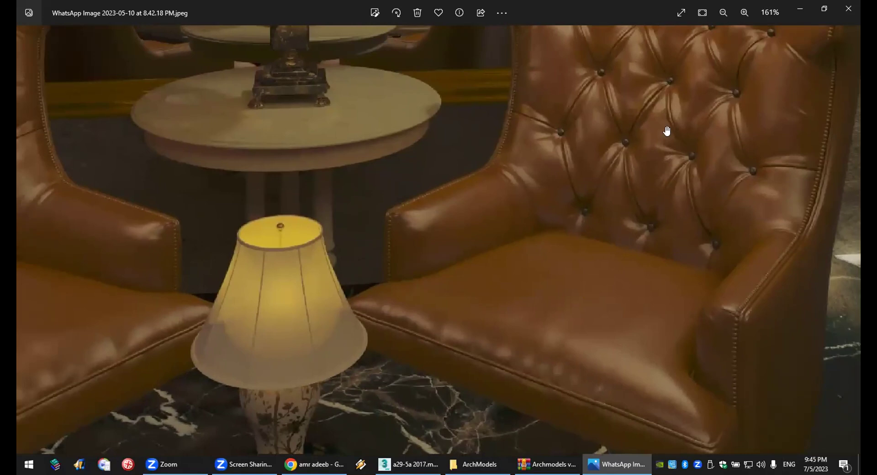
drag(666, 133, 665, 286)
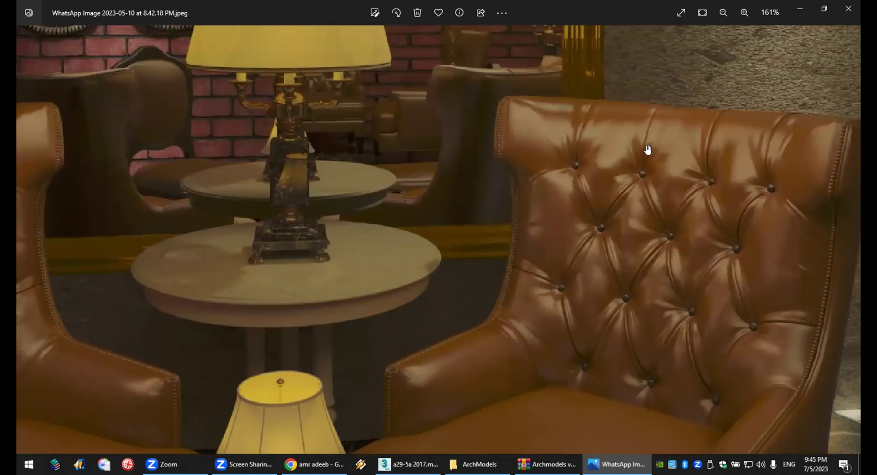
scroll(549, 162, down, 4)
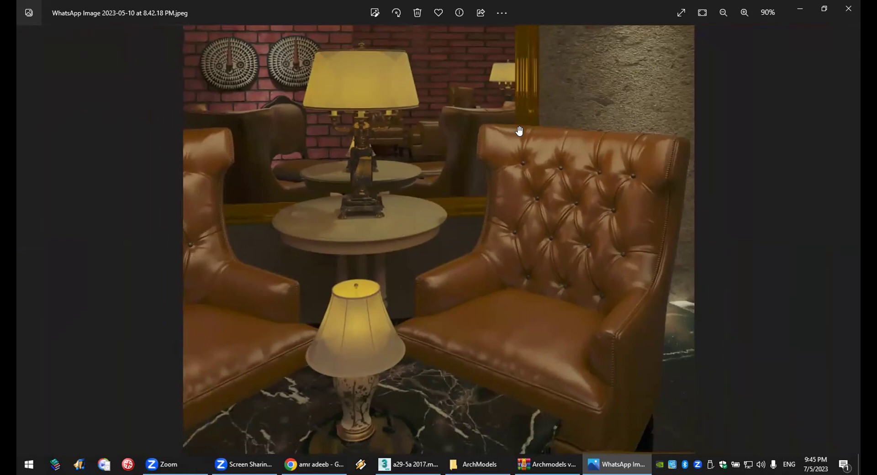
scroll(368, 82, up, 5)
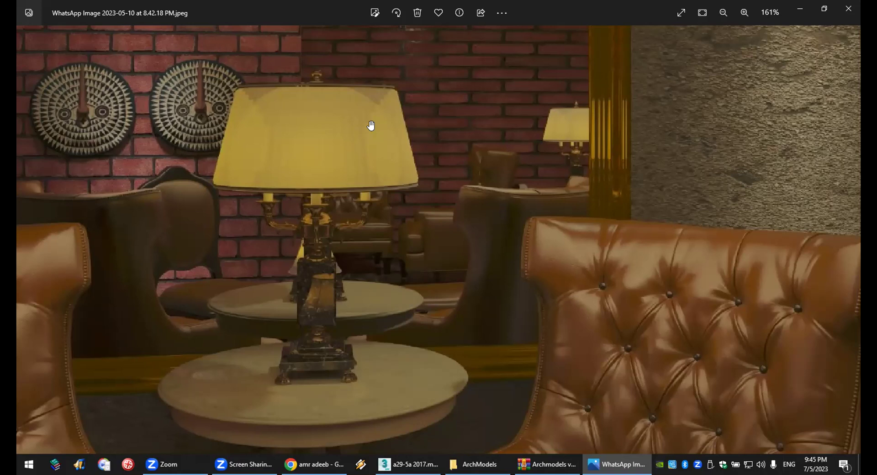
click(849, 9)
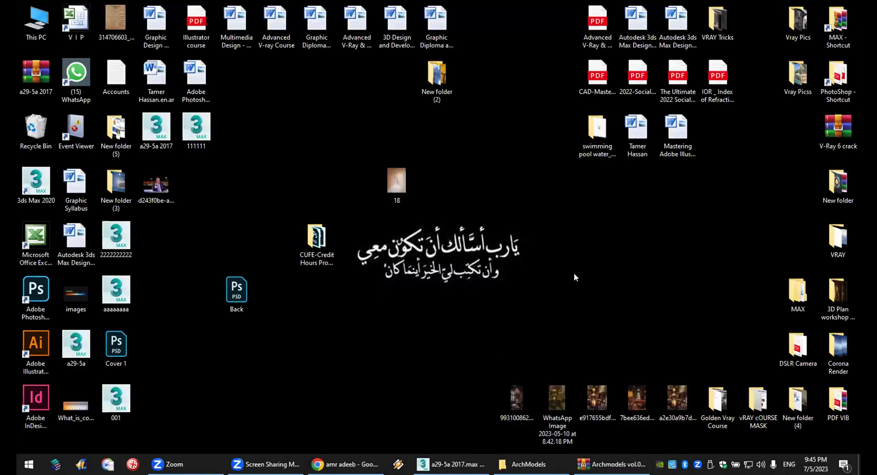
Close the V-Ray Frame Buffer in 3ds Max and the Google image search page in Chrome.
key(alt+Tab)
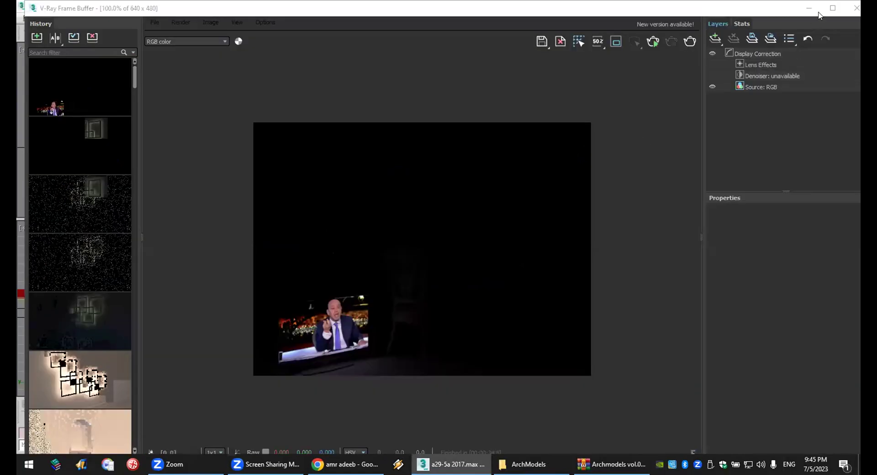
click(855, 8)
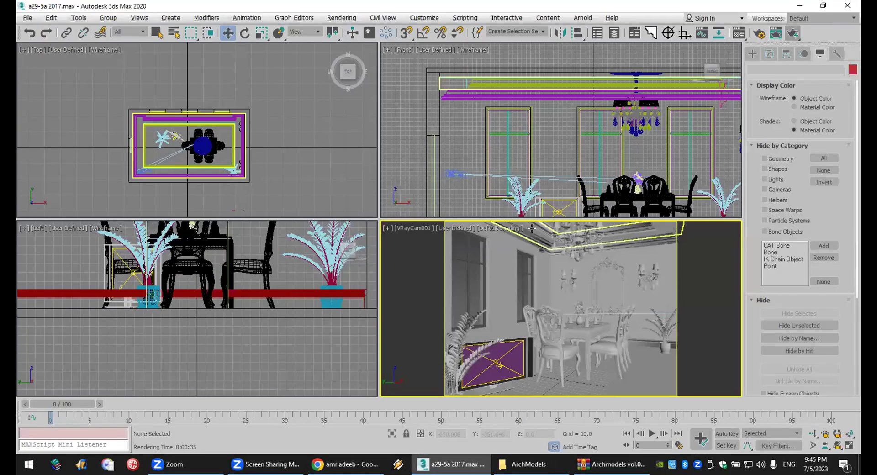
click(346, 464)
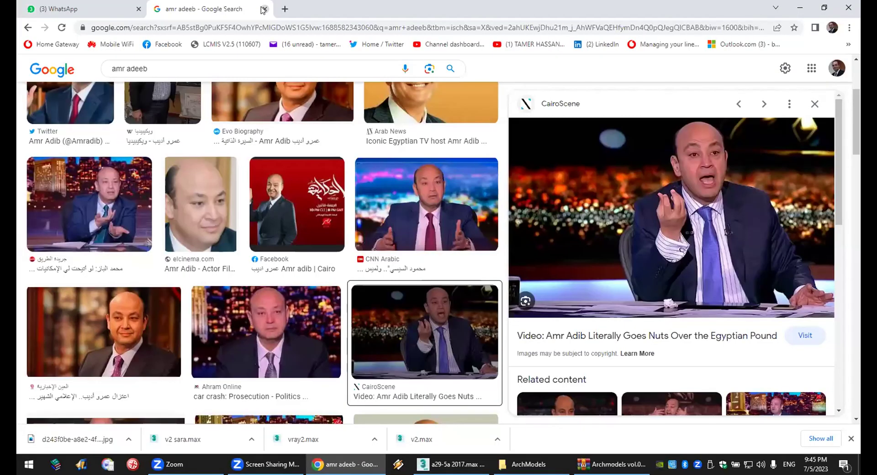
click(263, 9)
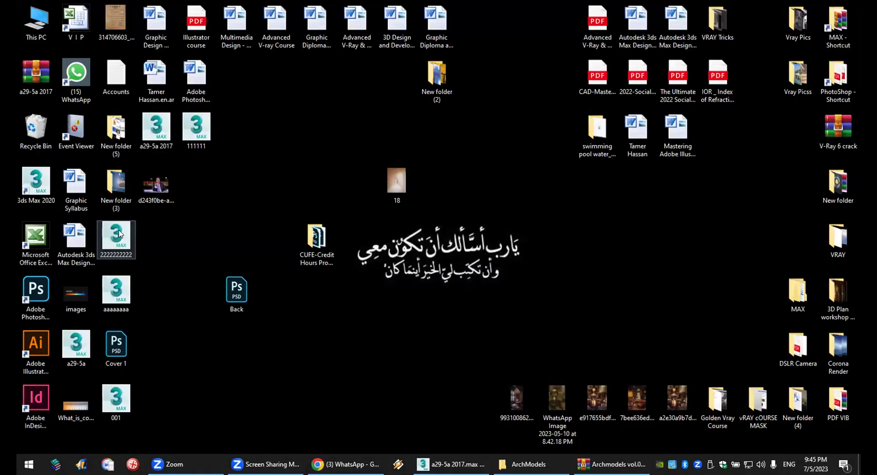
key(super+d)
right_click(120, 238)
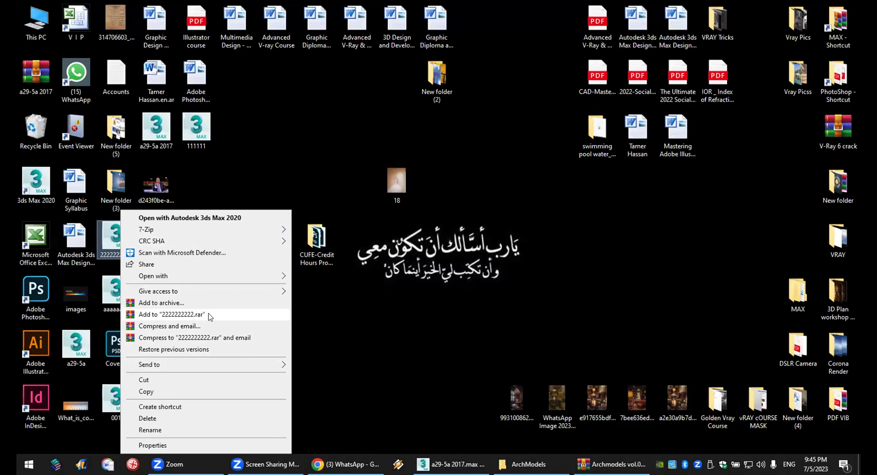
click(464, 305)
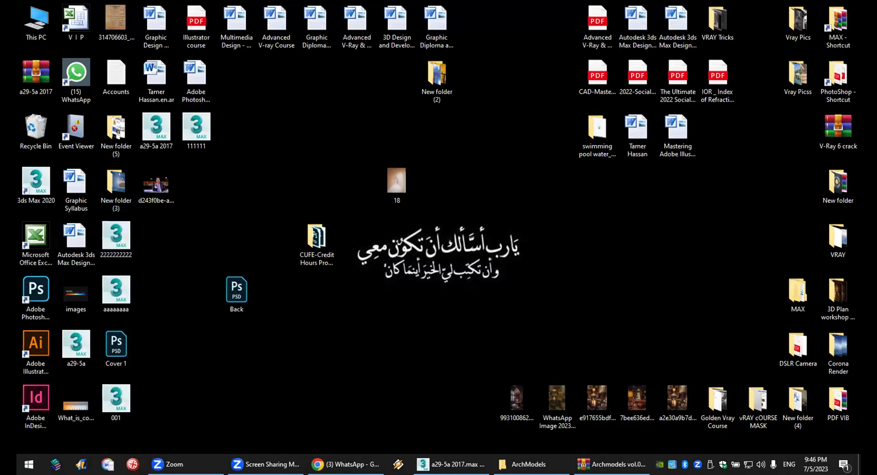
Return to the 3ds Max disc light scene, reduce the disc VRayLight's radius to 14.632 cm and test-render the camera view.
key(alt+Tab)
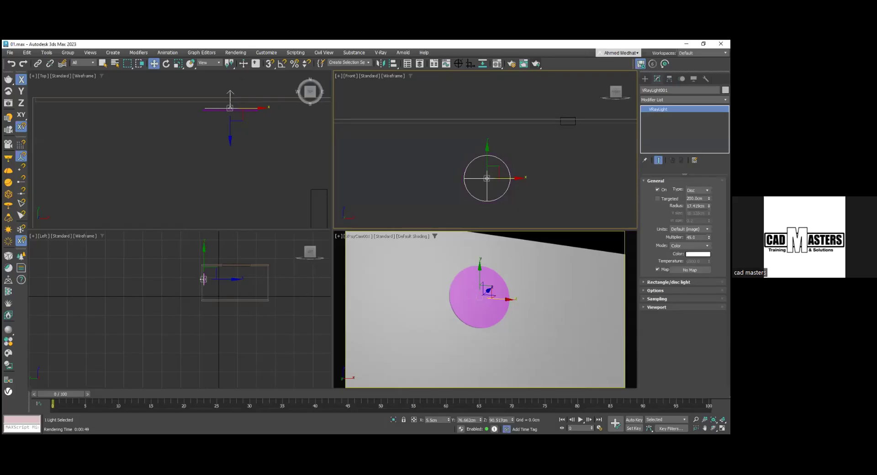
click(695, 206)
drag(709, 206, 709, 218)
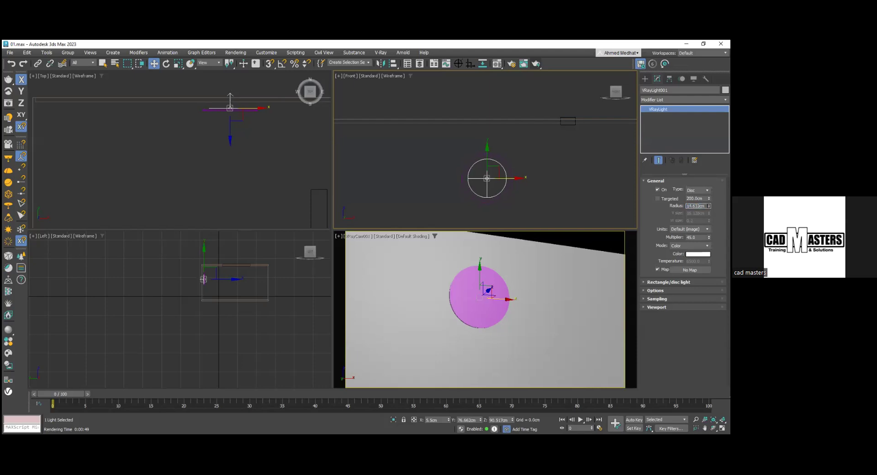
right_click(571, 329)
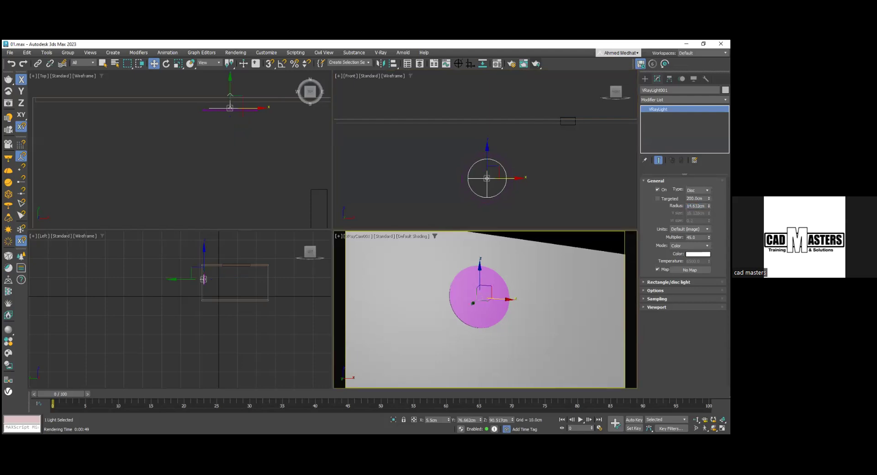
click(530, 66)
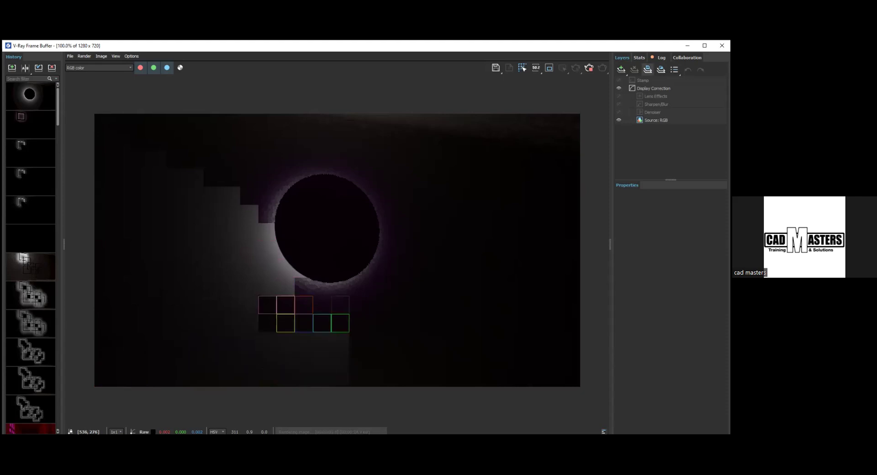
click(722, 45)
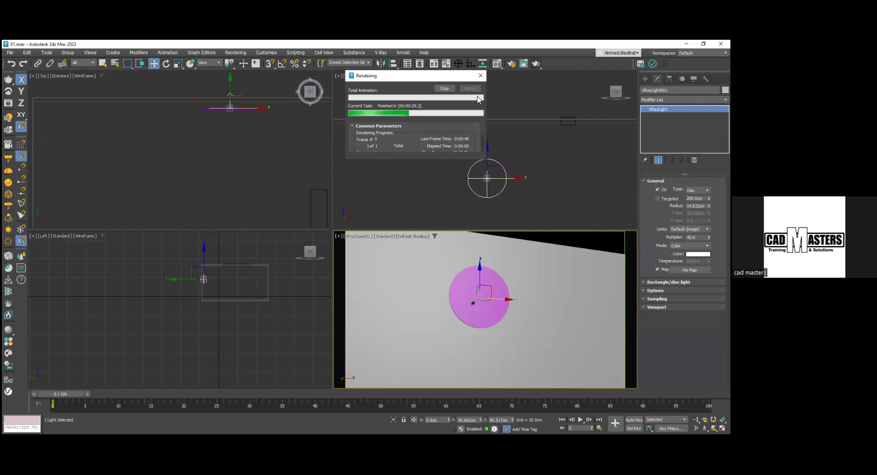
Select the cylinder in front of the disc light and change the yellow sample material's diffuse color to black.
click(482, 208)
click(485, 283)
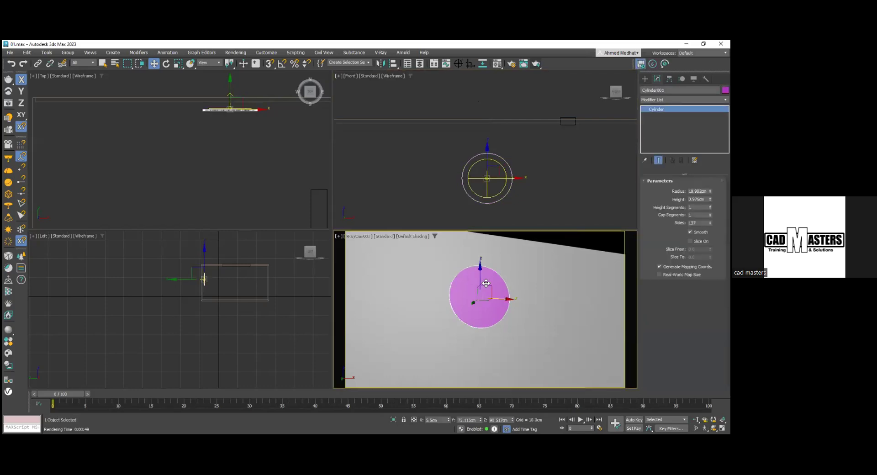
click(498, 66)
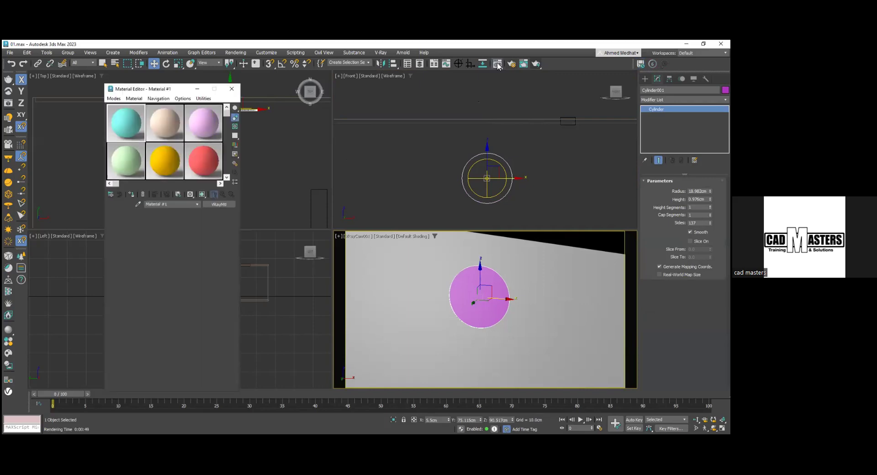
click(166, 168)
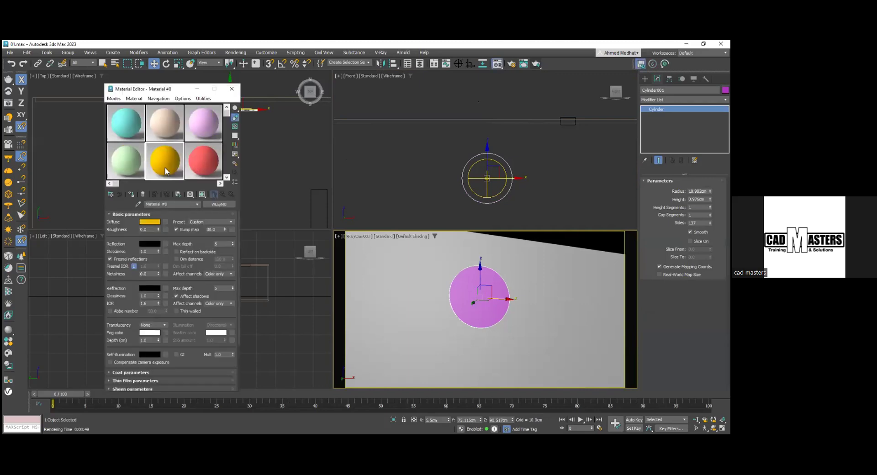
click(145, 223)
click(59, 163)
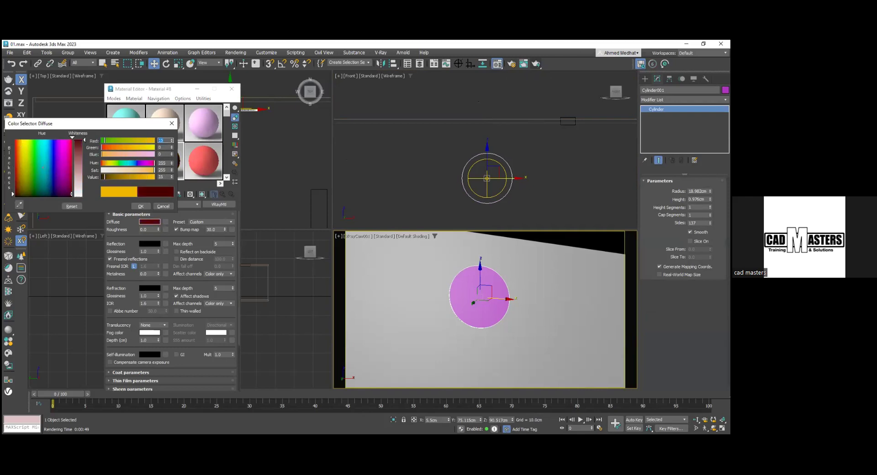
drag(60, 163, 59, 196)
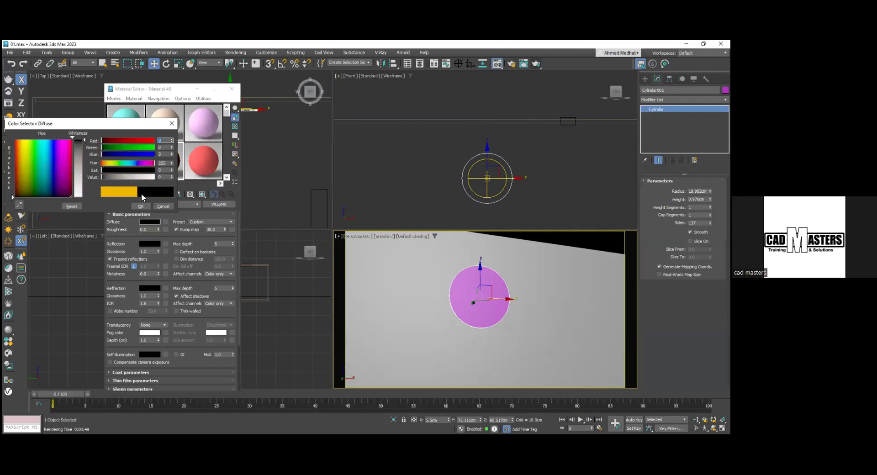
click(142, 206)
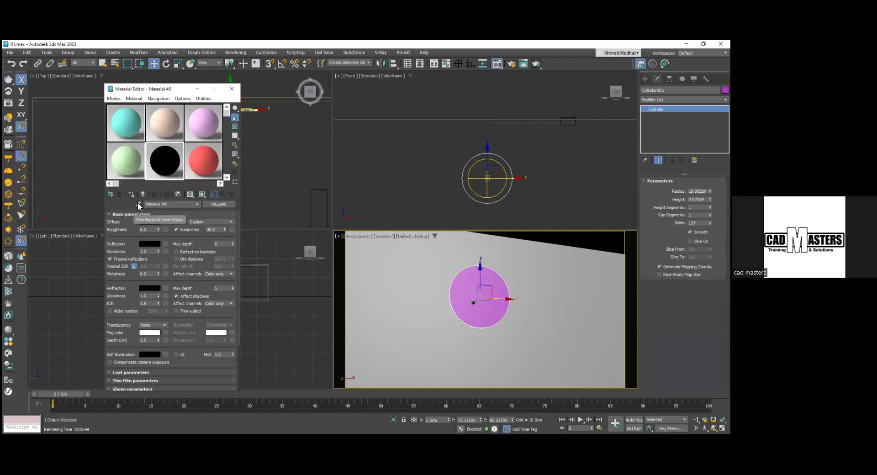
Set the black material's reflection color to pure white (255) and turn off Fresnel reflections.
click(148, 289)
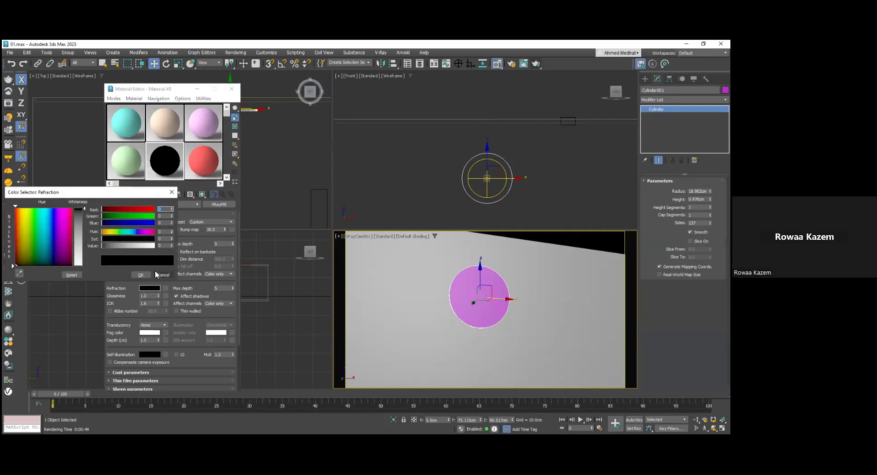
click(162, 274)
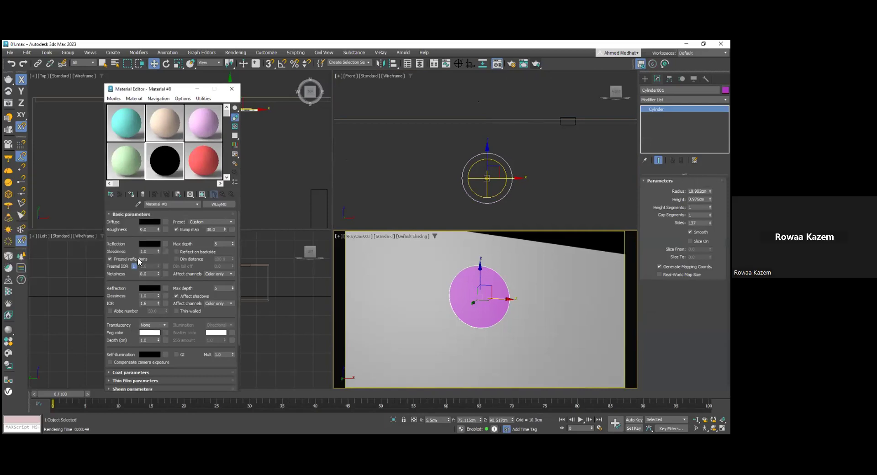
click(153, 244)
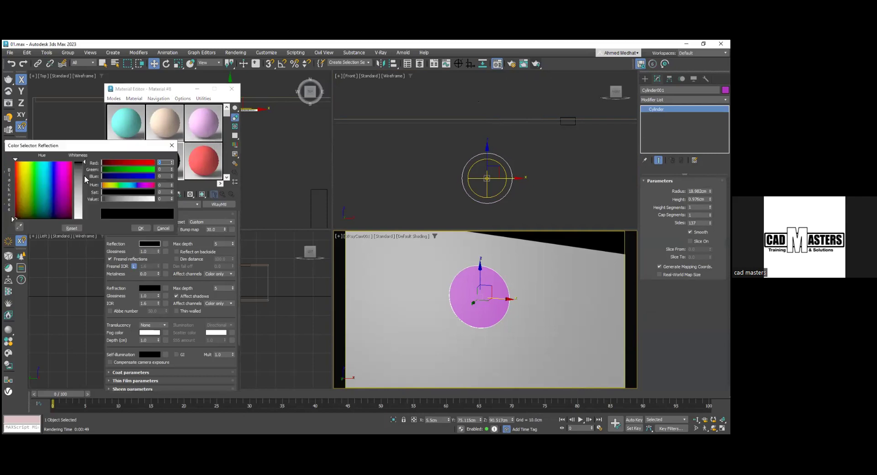
drag(80, 165, 80, 219)
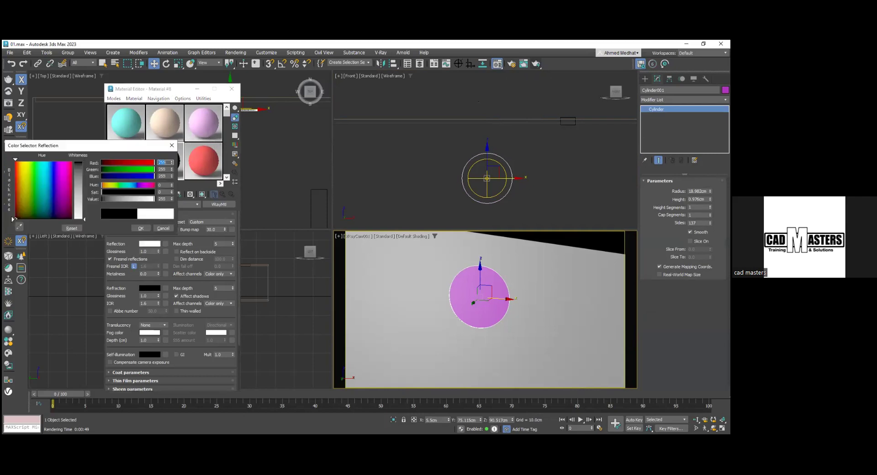
click(142, 228)
click(110, 259)
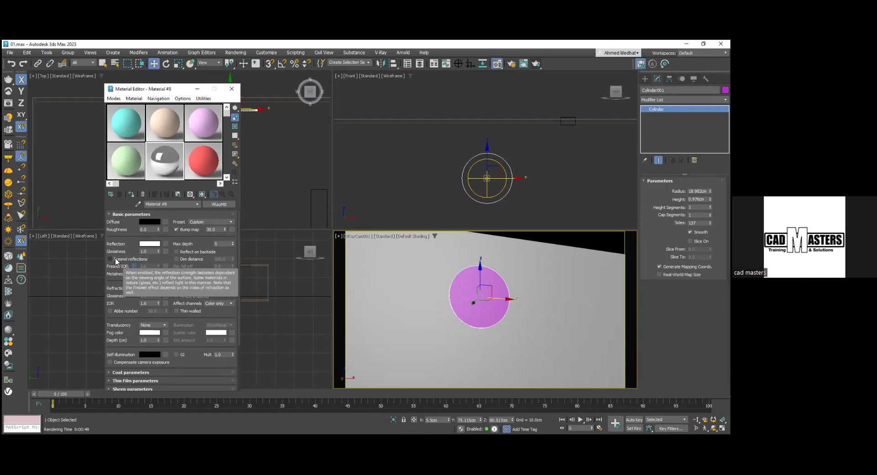
click(111, 259)
click(114, 259)
Assign the black reflective material to the cylinder, show it in the viewport, and render to examine the halo around the disc.
click(132, 194)
click(201, 195)
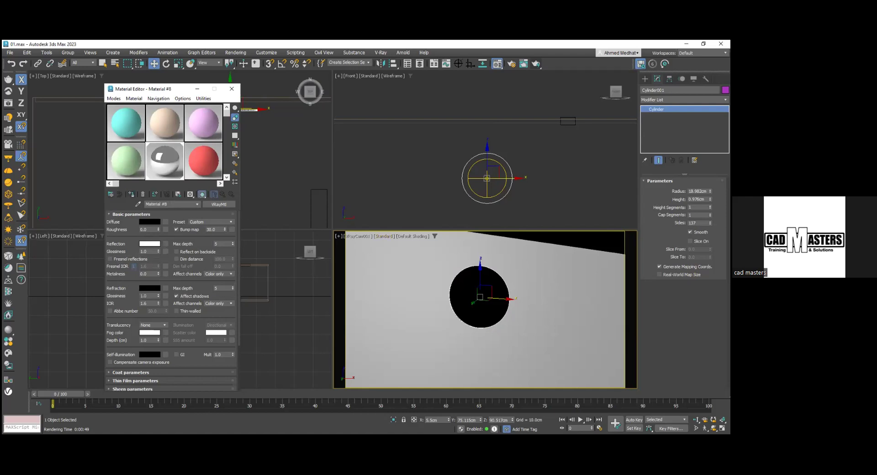
click(524, 64)
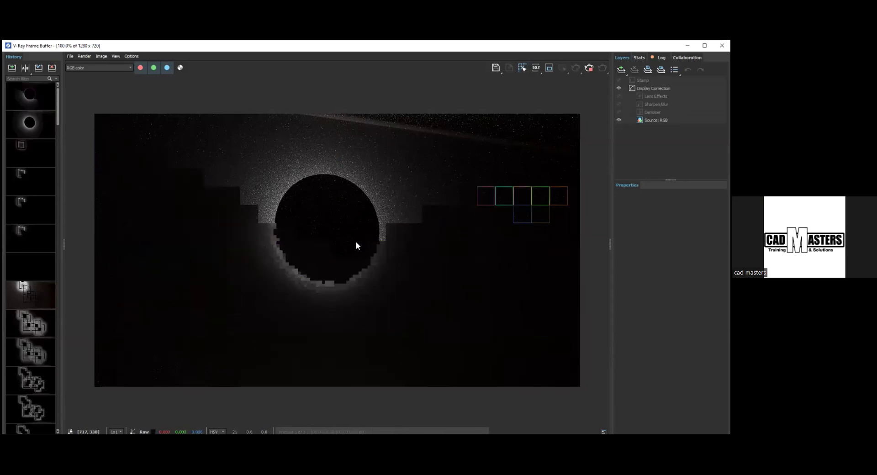
scroll(356, 242, up, 2)
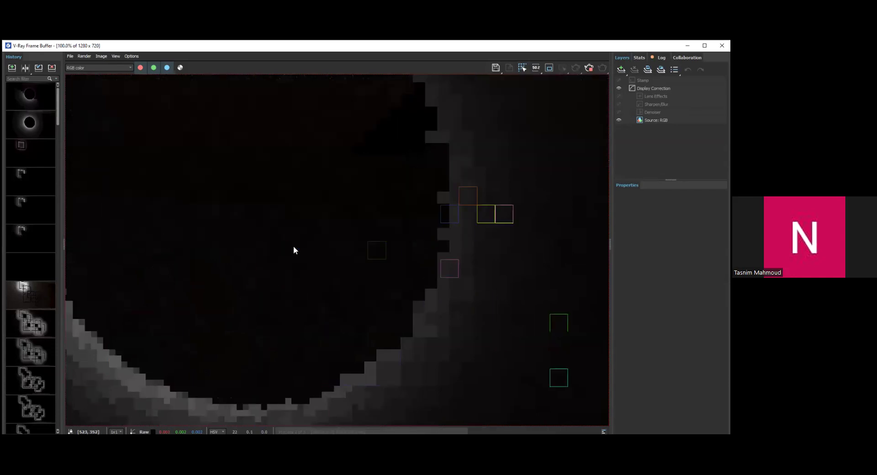
scroll(293, 247, down, 2)
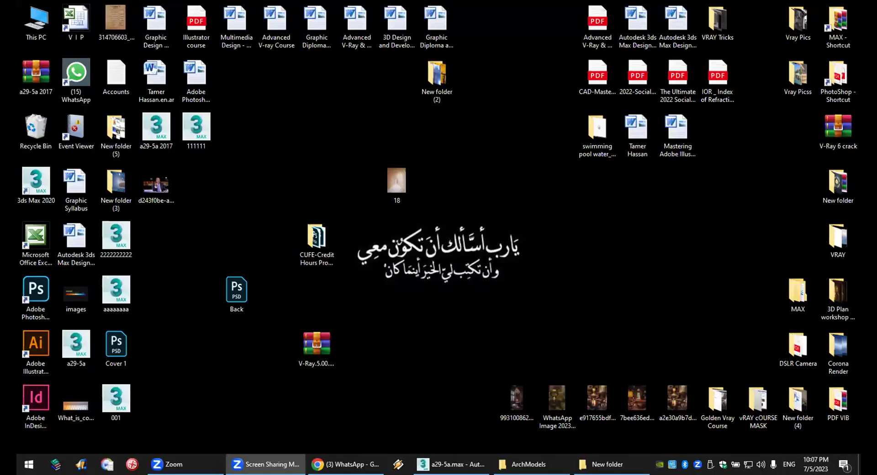
Go to the desktop, open the Vray Pics folder and browse its reference pictures, closing the folder at the end.
click(450, 464)
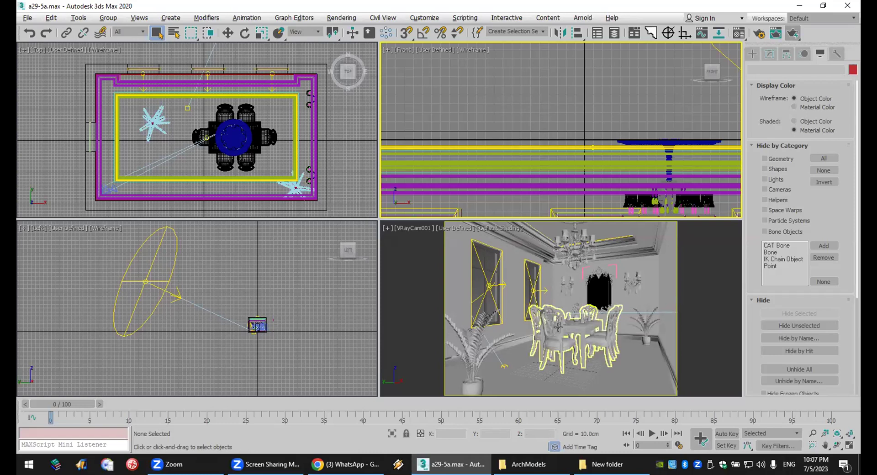
click(859, 465)
click(799, 18)
double_click(799, 18)
scroll(542, 237, down, 10)
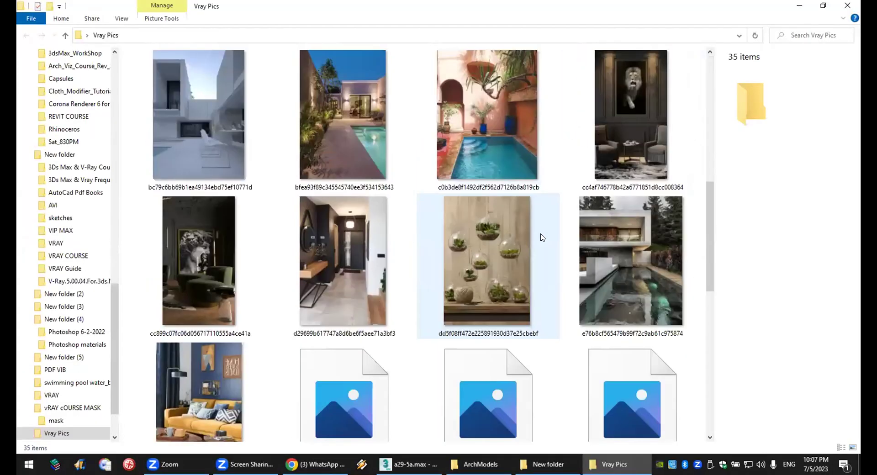
scroll(542, 237, down, 6)
scroll(541, 237, up, 6)
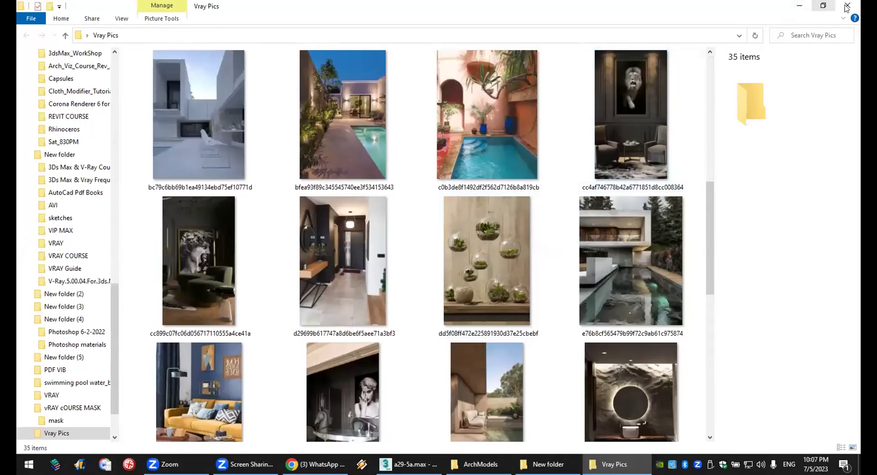
click(847, 8)
Open picture 12 from the Vray Picss folder, examine the red glow around the black disc, and close the picture and folder.
double_click(797, 76)
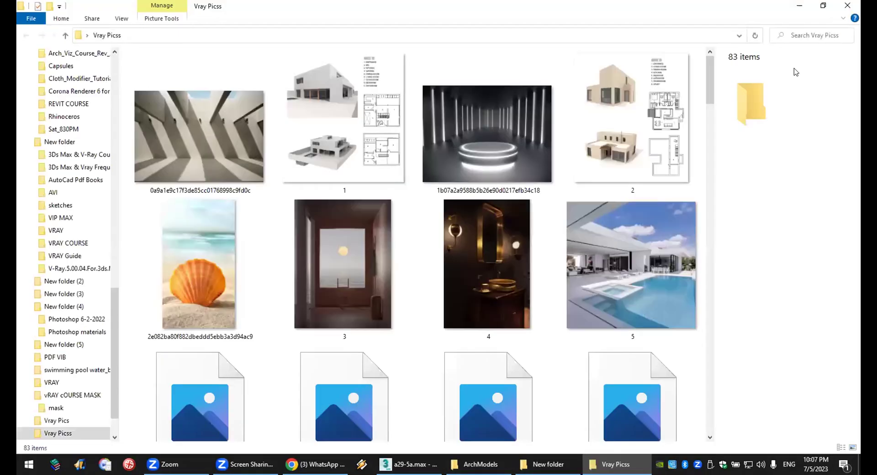
scroll(449, 281, down, 6)
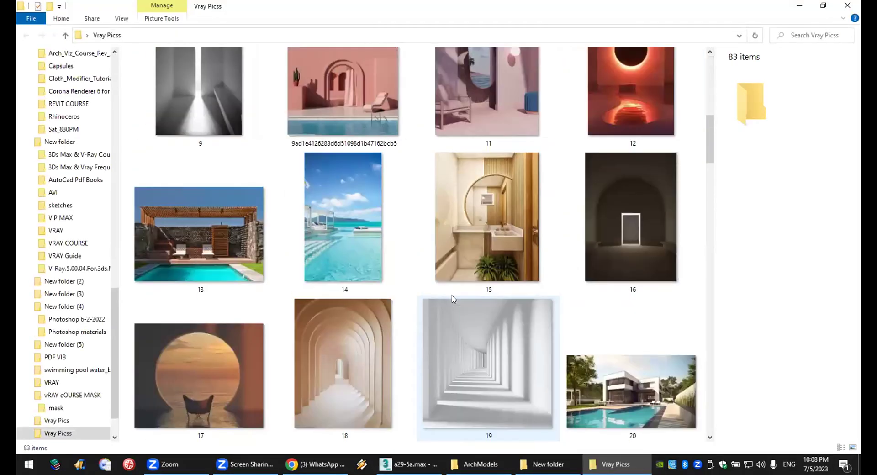
double_click(642, 96)
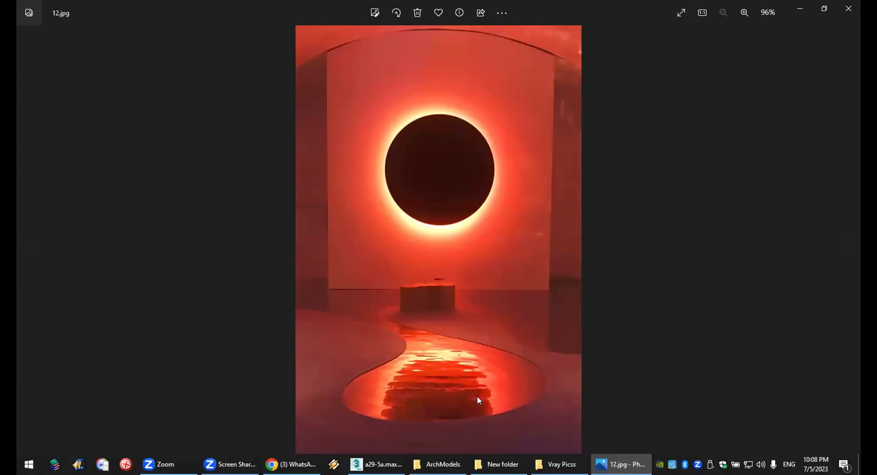
click(851, 12)
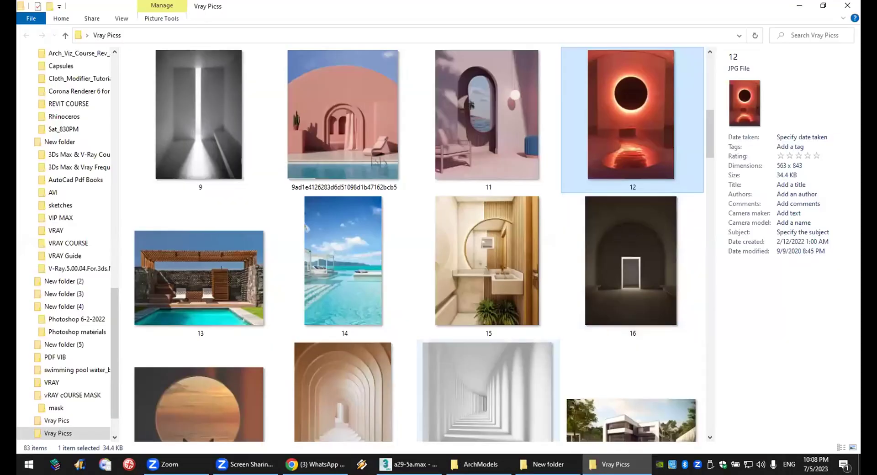
key(alt+F4)
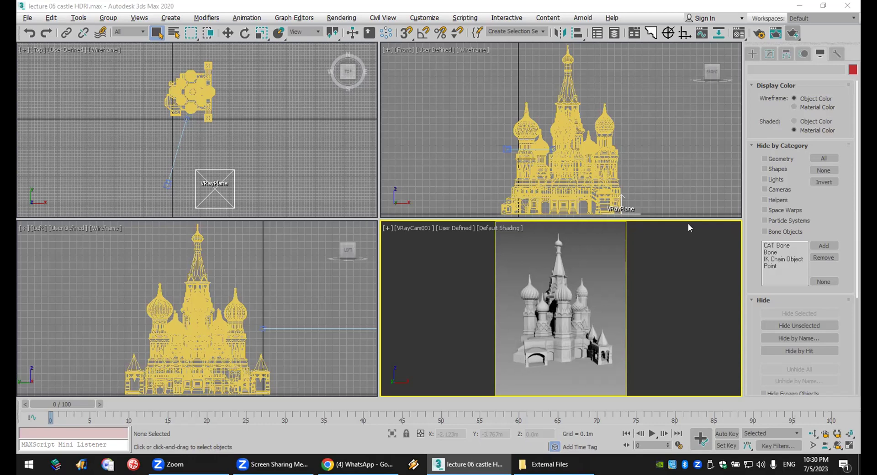
Create a dome-type VRayLight beside the castle in the Top view of the 3ds Max scene, and show the desktop.
click(753, 54)
click(780, 116)
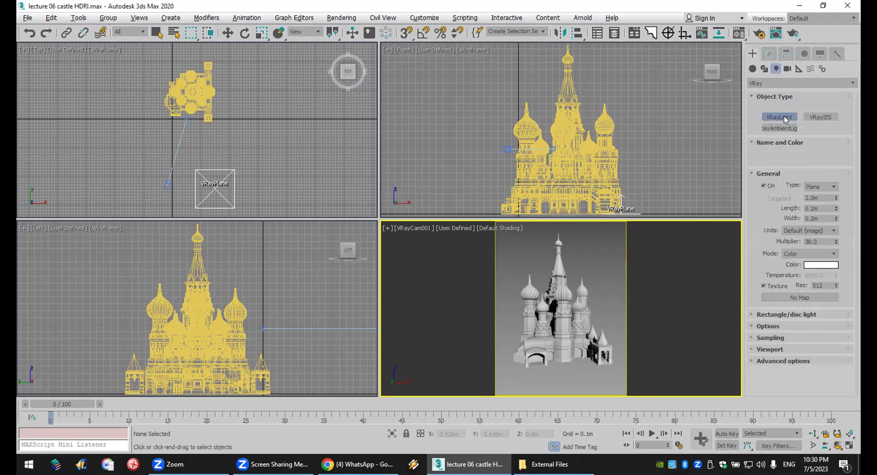
click(818, 186)
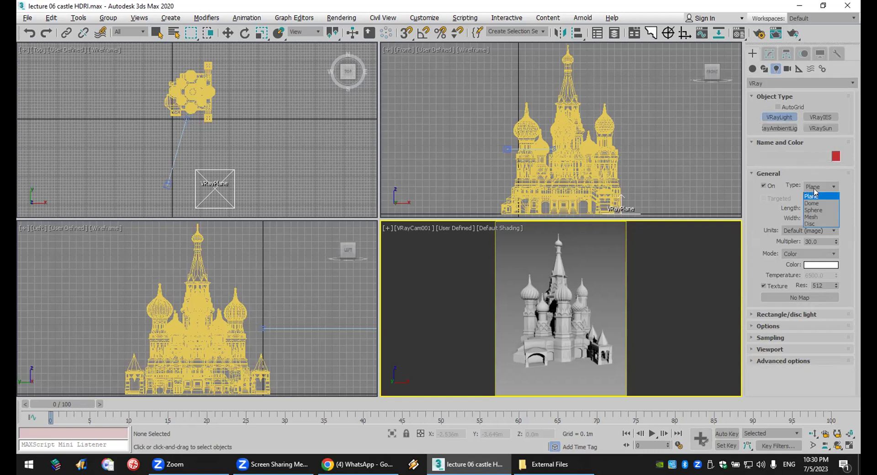
click(811, 203)
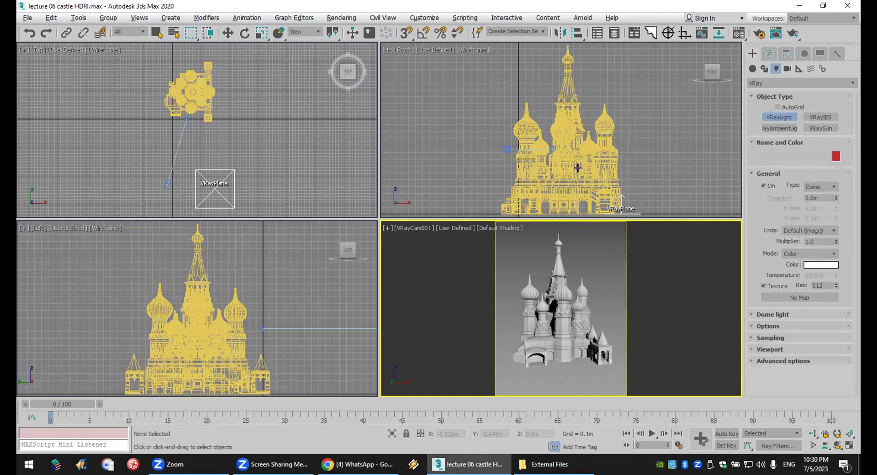
click(144, 142)
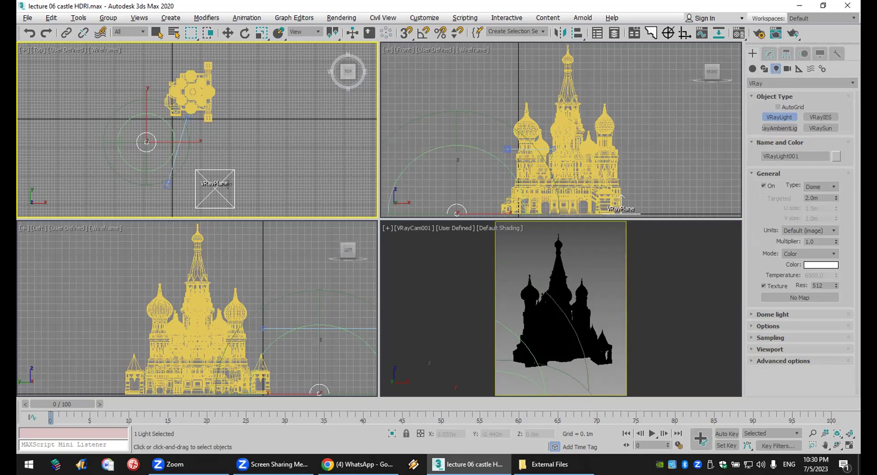
scroll(451, 152, down, 5)
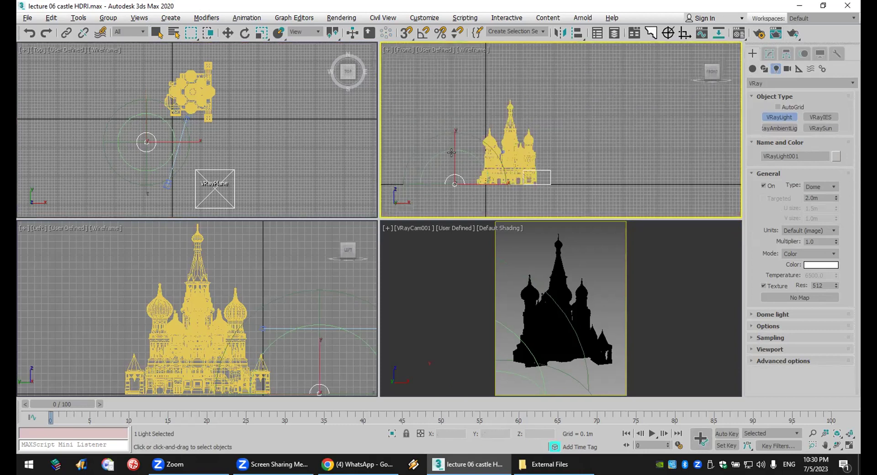
scroll(478, 174, up, 3)
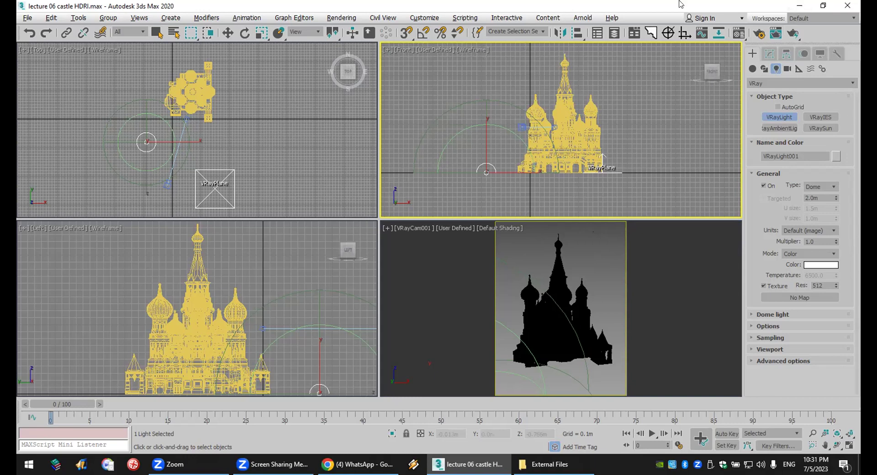
key(super+d)
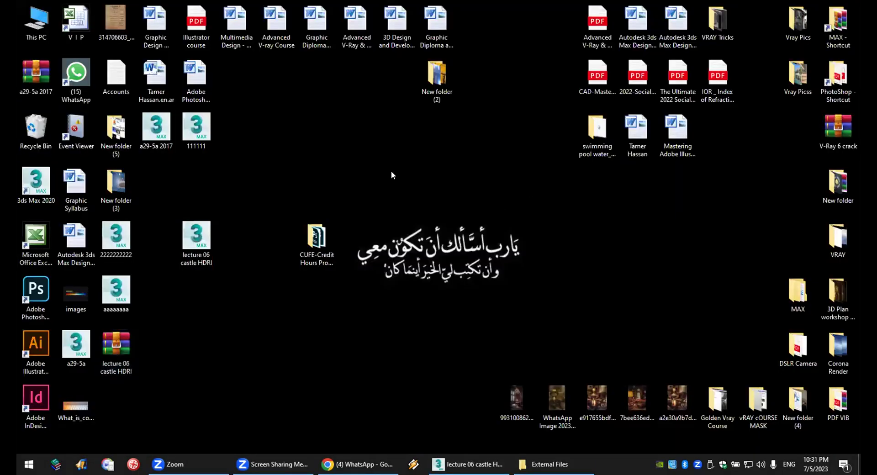
Open the MAX folder from the desktop, look into 6.HDRI, browse the images in the HDRI folder, and switch to 3ds Max.
double_click(838, 23)
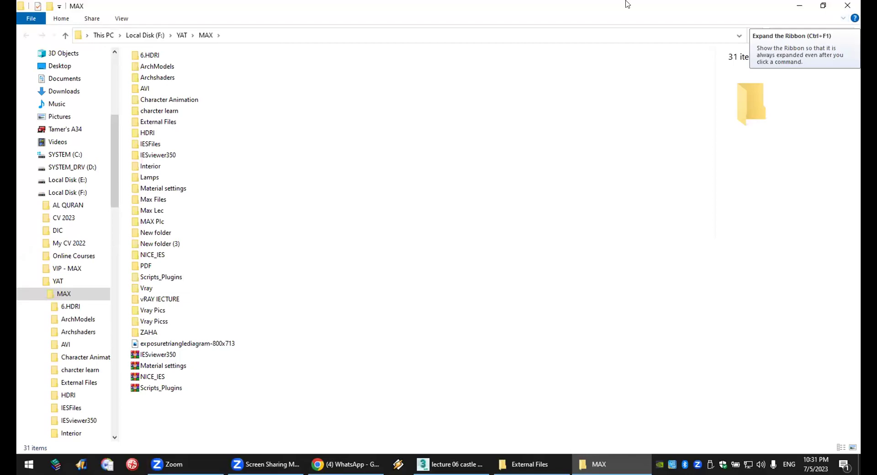
click(158, 56)
double_click(158, 55)
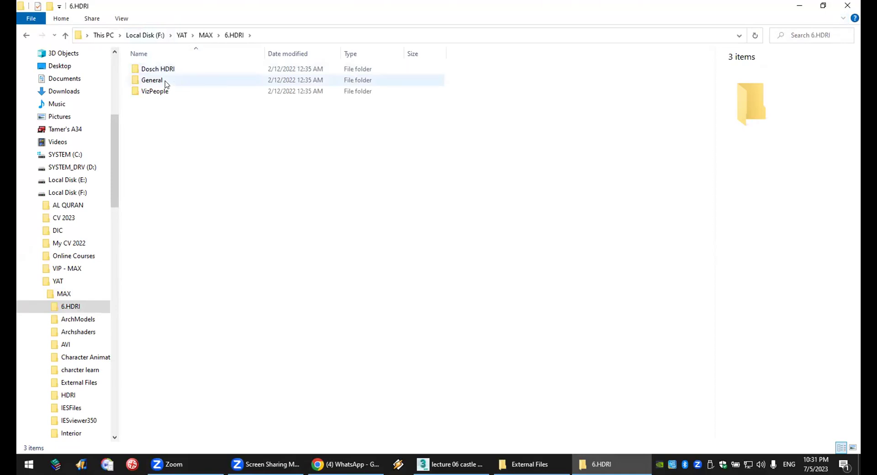
click(25, 37)
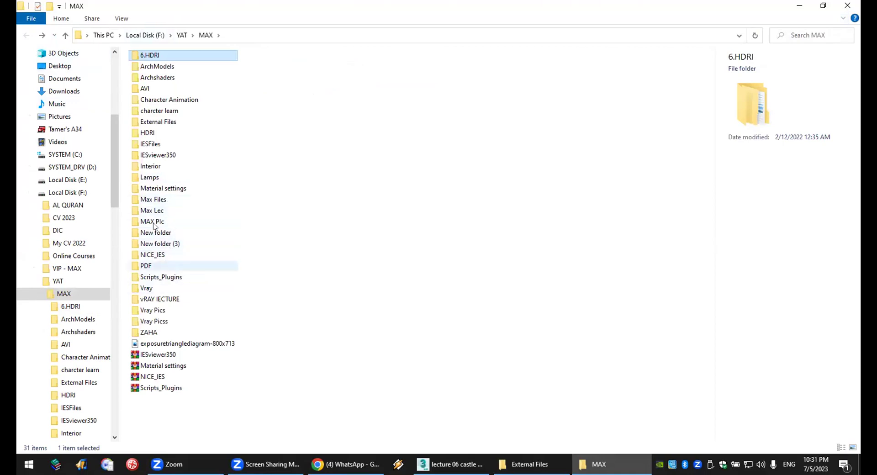
click(156, 134)
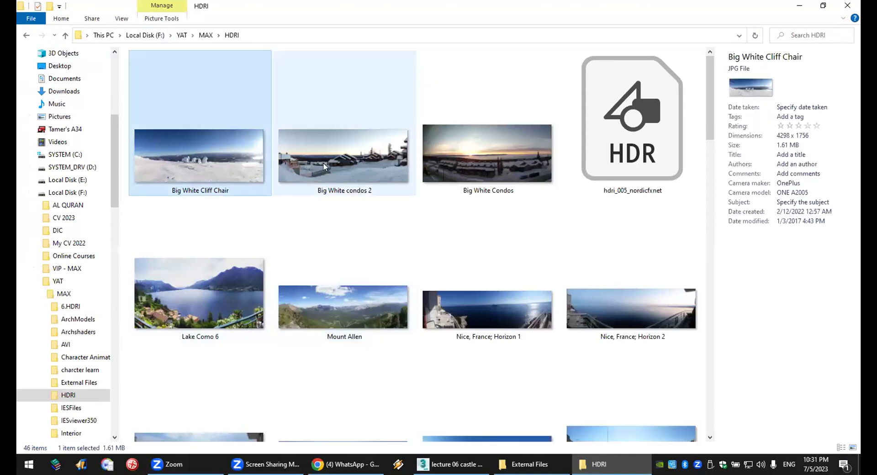
click(450, 162)
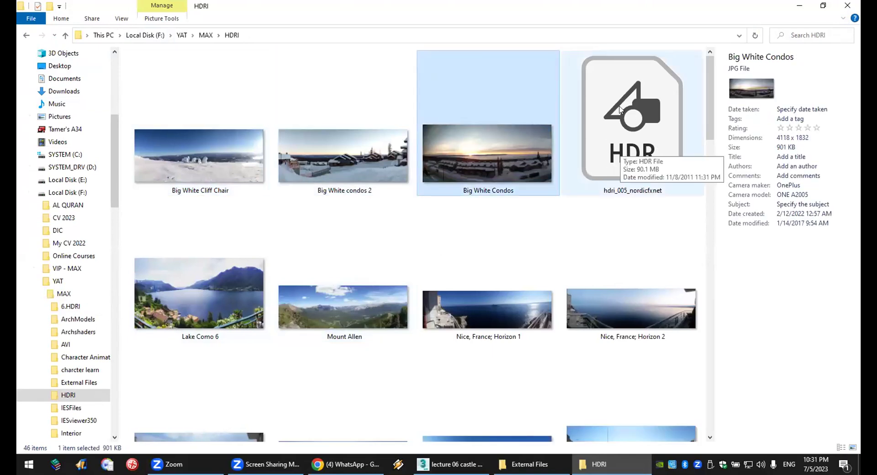
click(626, 145)
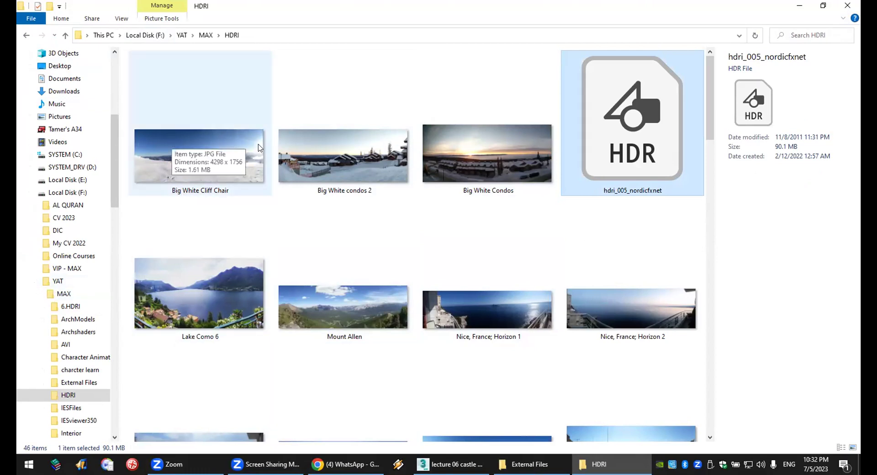
key(alt+Tab)
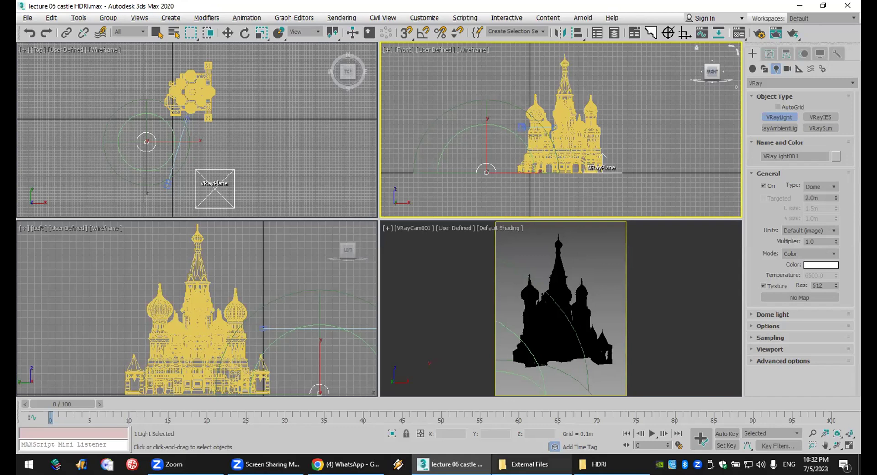
Share the HDRI day Sky and HDRI night Sky files from MAX's External Files folder in the course's WhatsApp group.
click(860, 464)
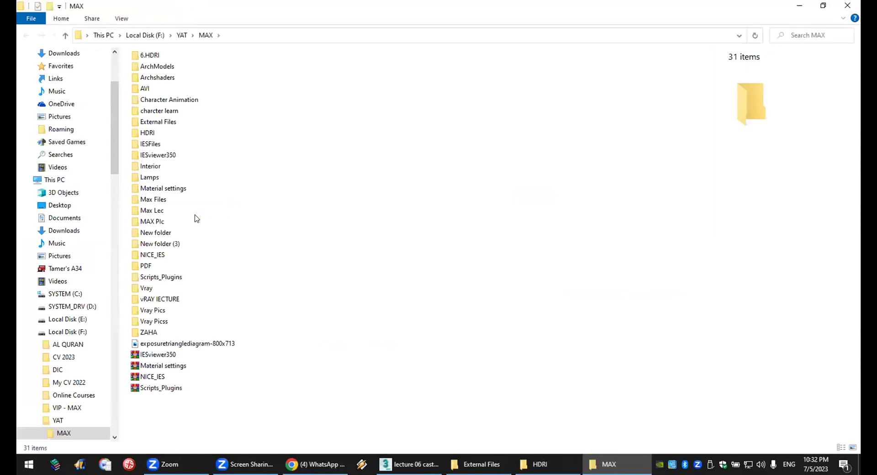
double_click(169, 123)
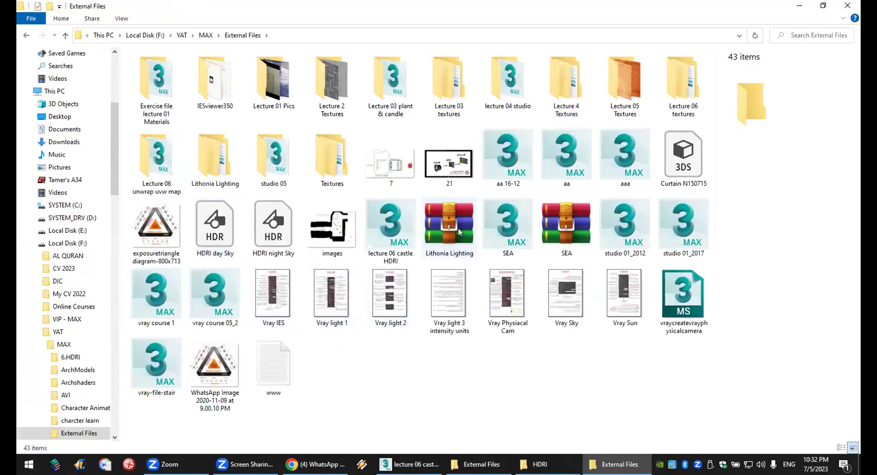
click(267, 228)
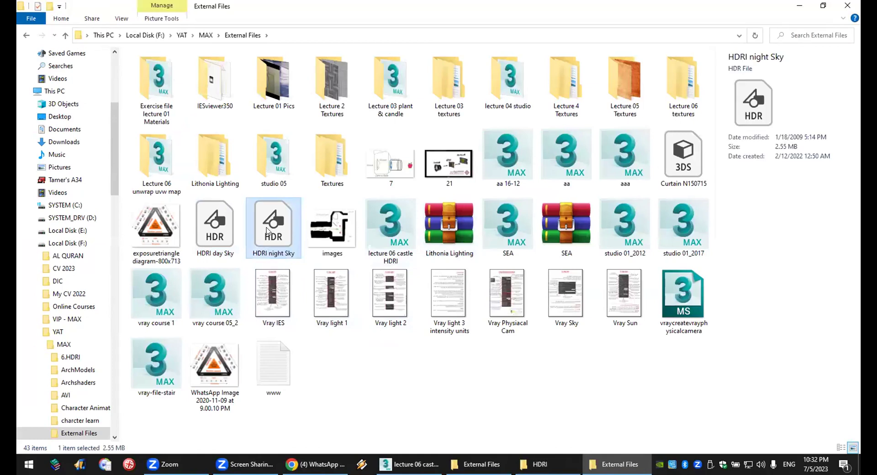
ctrl+click(222, 234)
drag(213, 233, 427, 397)
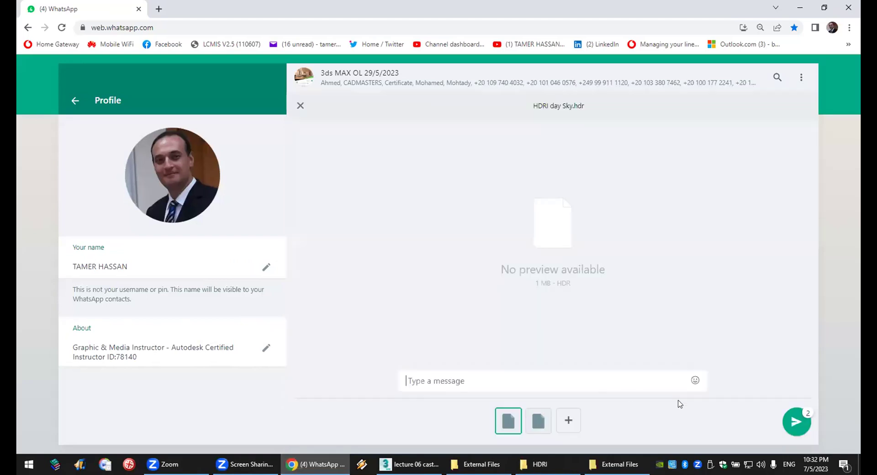
click(794, 423)
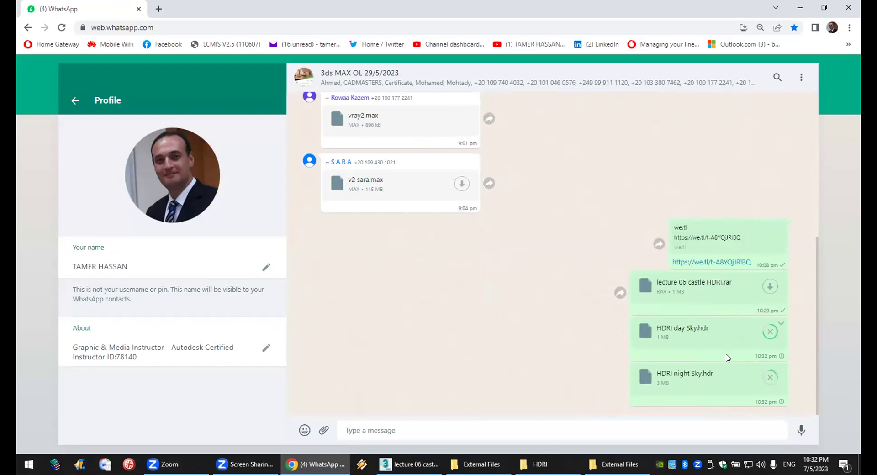
click(410, 464)
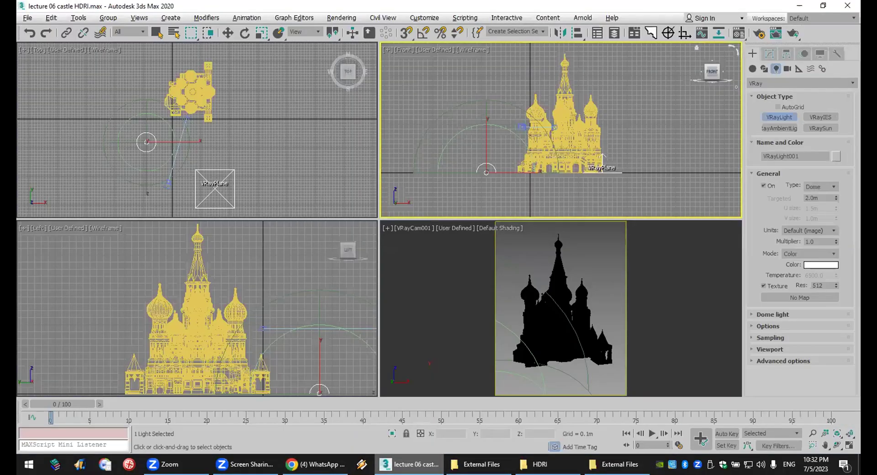
key(alt+Tab)
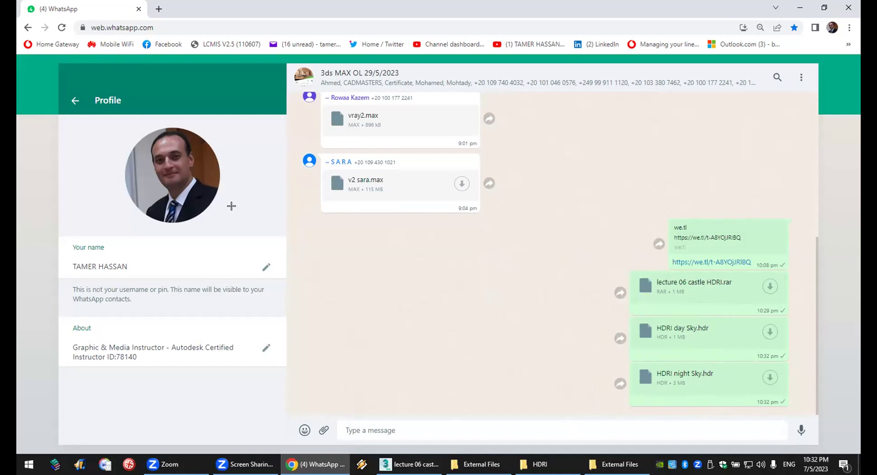
Switch to 3ds Max and delete the dome light beside the castle.
key(alt+Tab)
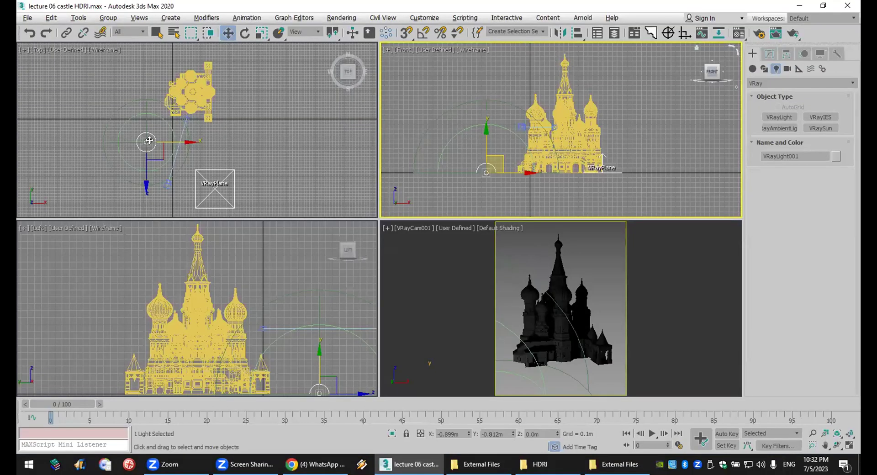
click(147, 139)
key(Delete)
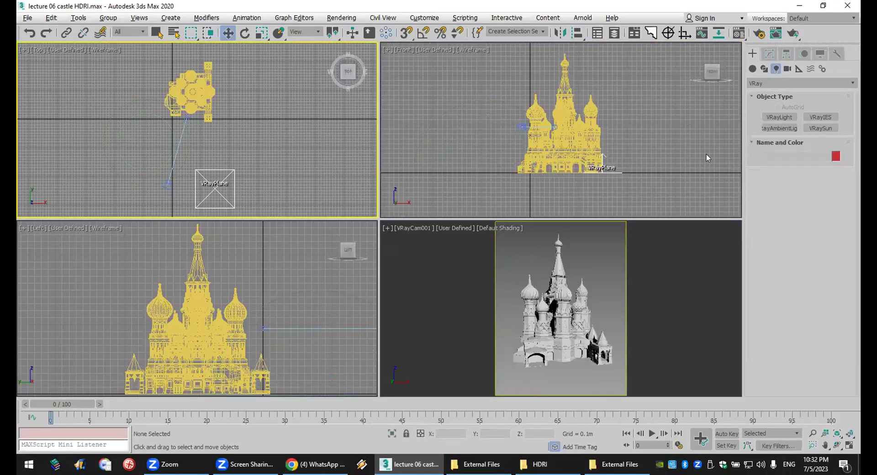
Place a dome-type VRayLight beside the castle in the Top view and set its multiplier to 30.
click(785, 121)
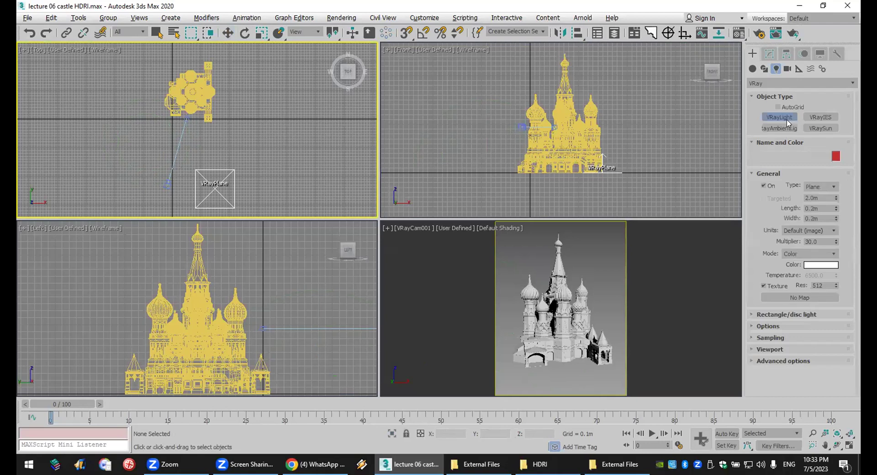
click(828, 185)
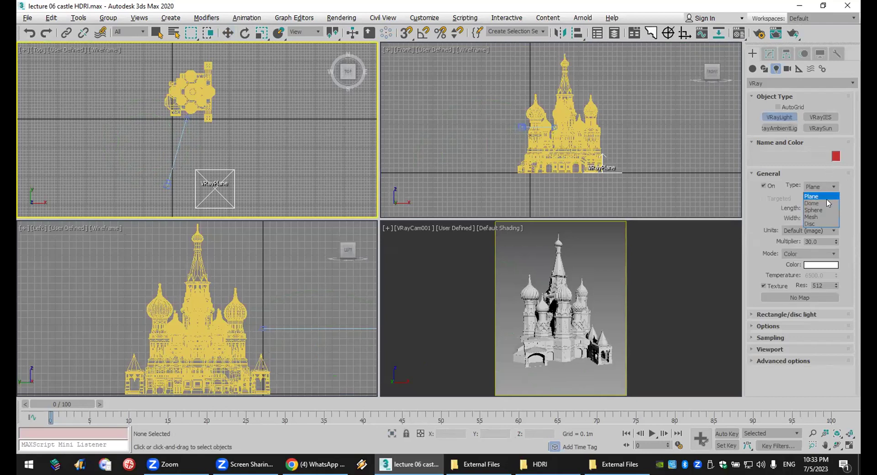
click(828, 205)
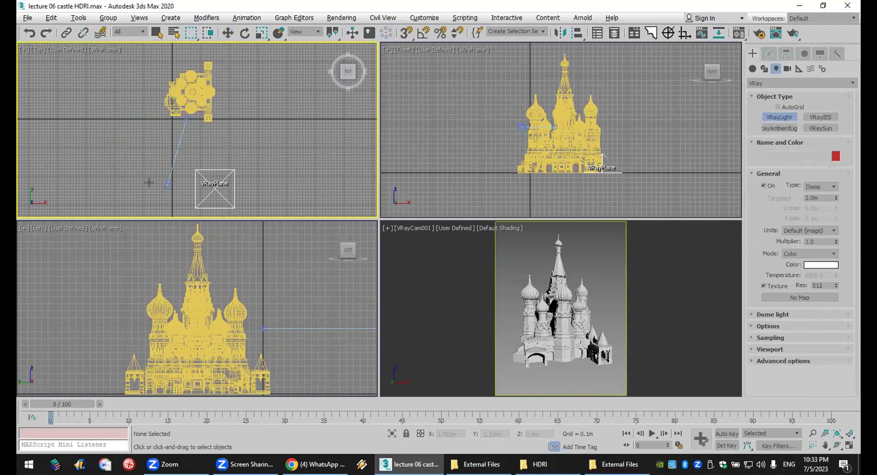
click(141, 142)
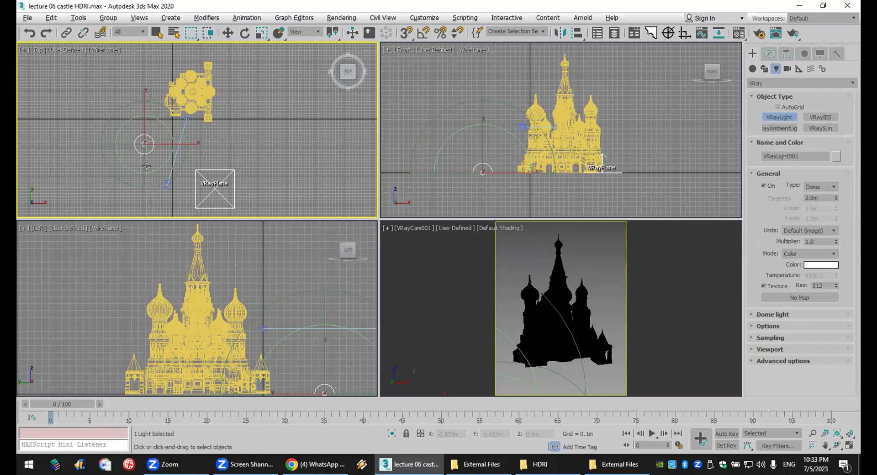
double_click(818, 241)
drag(818, 241, 797, 246)
text(3)
key(Return)
Move the dome light closer to the castle in the Top view, and delete it.
click(227, 33)
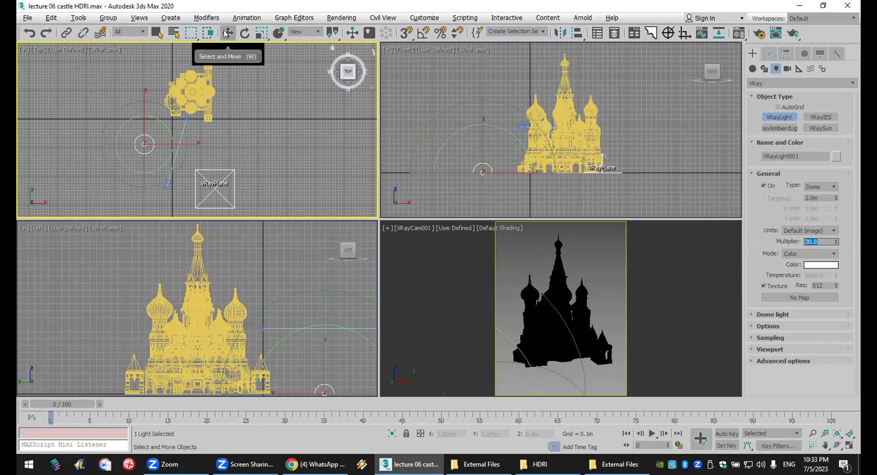
click(226, 33)
drag(218, 139, 180, 124)
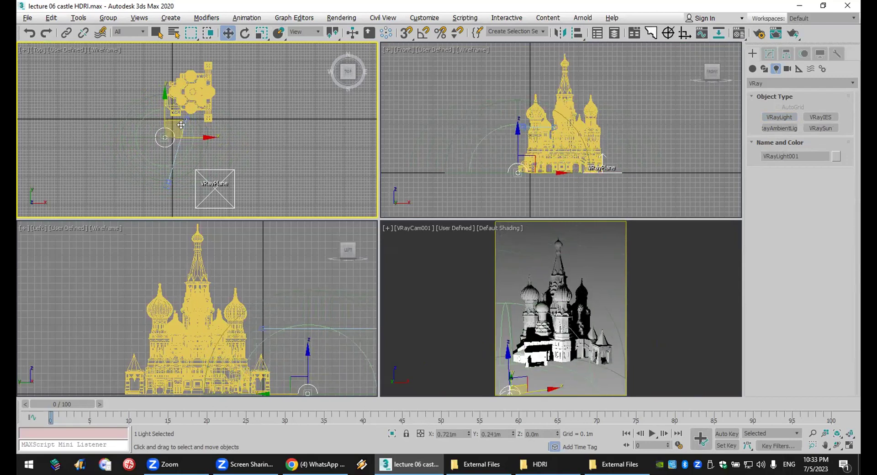
key(Delete)
Create a new VRayLight of type Dome in the Top view below the castle, with a multiplier of 30.
click(410, 143)
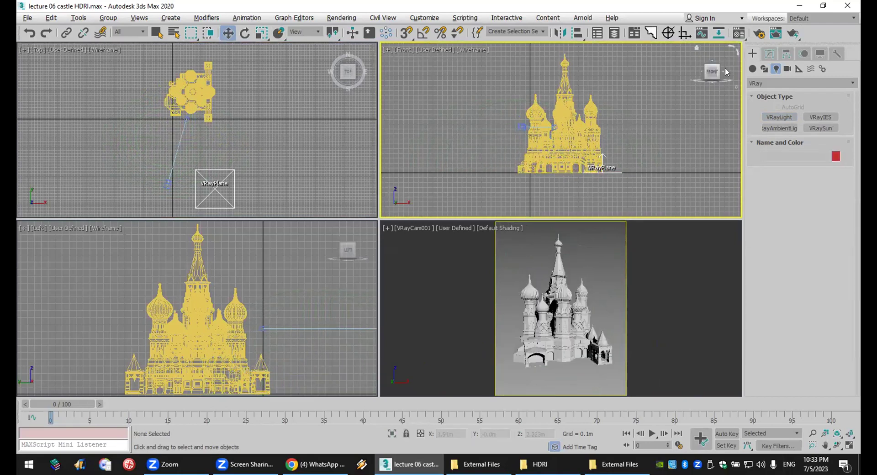
click(772, 114)
click(821, 187)
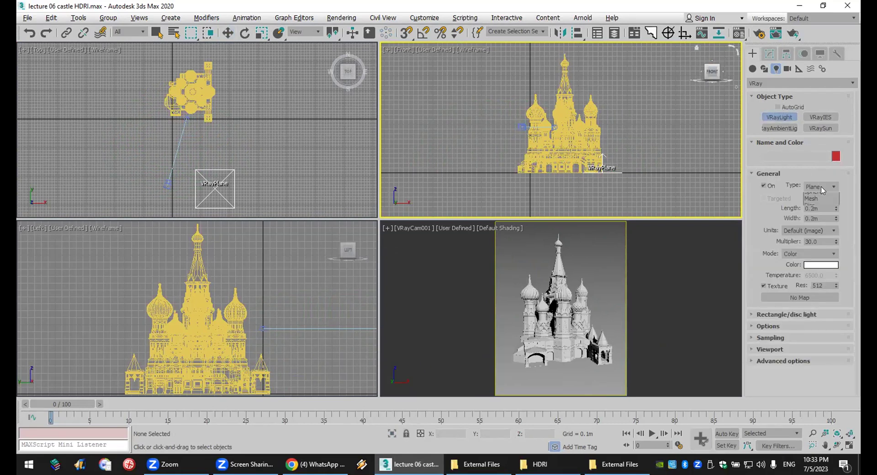
click(822, 203)
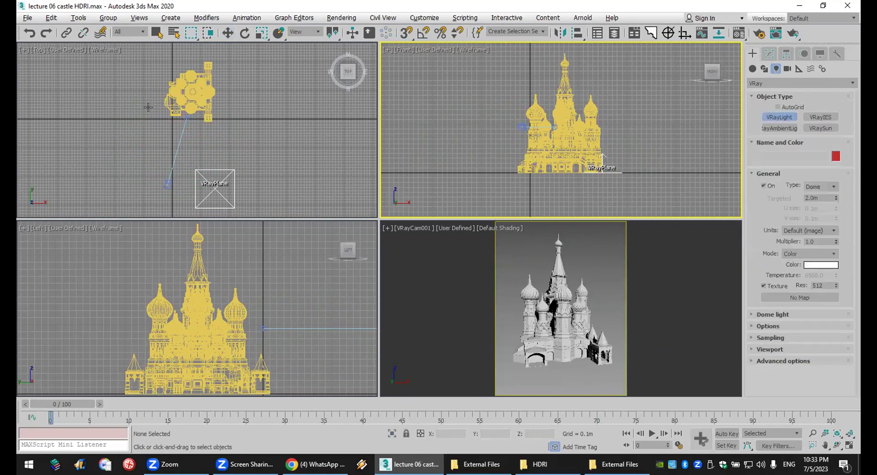
click(162, 143)
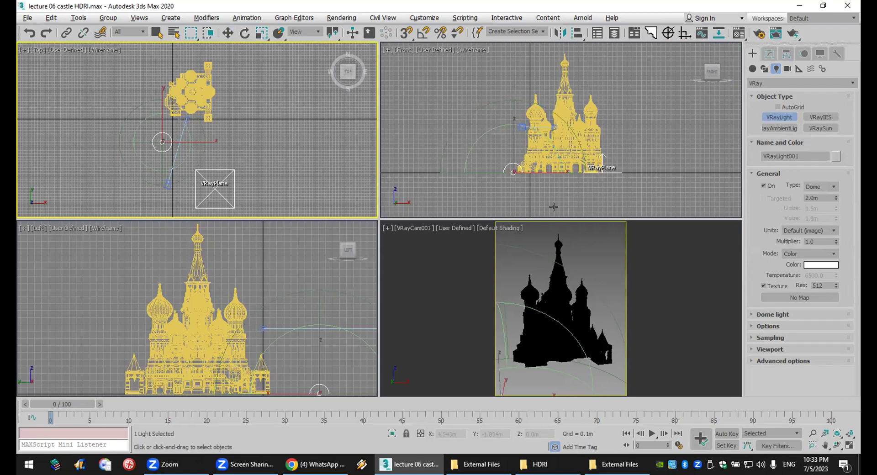
drag(821, 242, 755, 238)
text(30)
key(Return)
Assign a VRayBitmap map to the dome light's texture slot and browse the desktop for its HDR image.
click(799, 298)
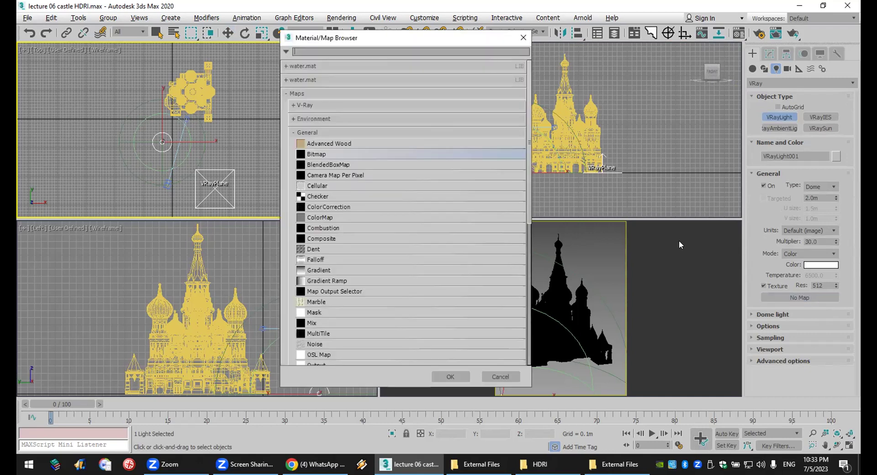
click(318, 131)
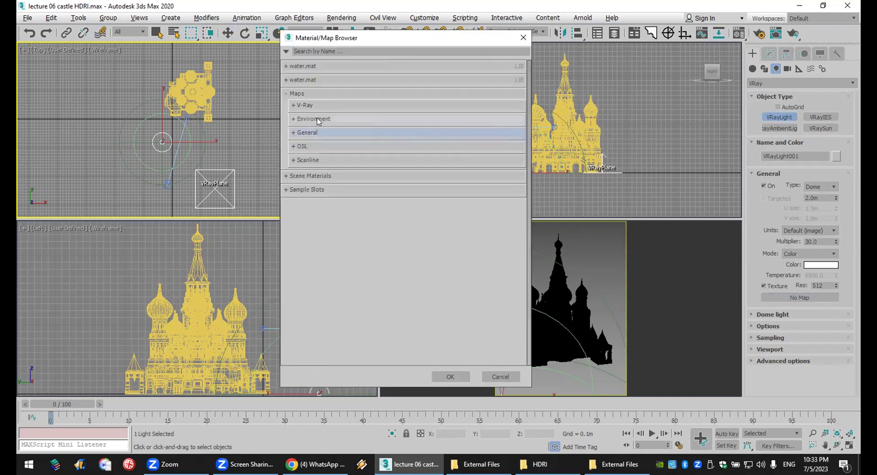
click(316, 105)
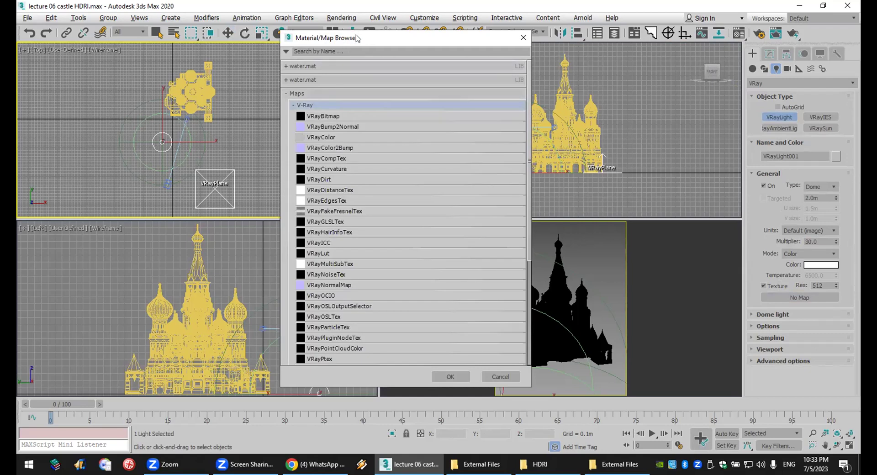
drag(357, 42, 511, 57)
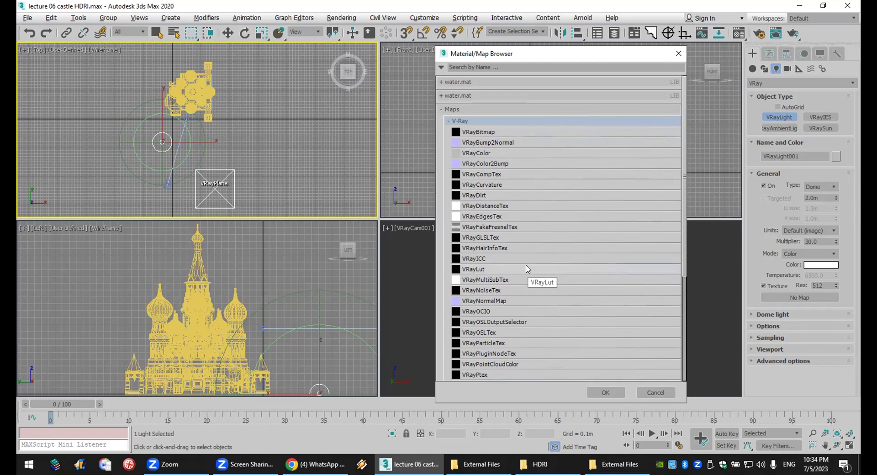
double_click(492, 133)
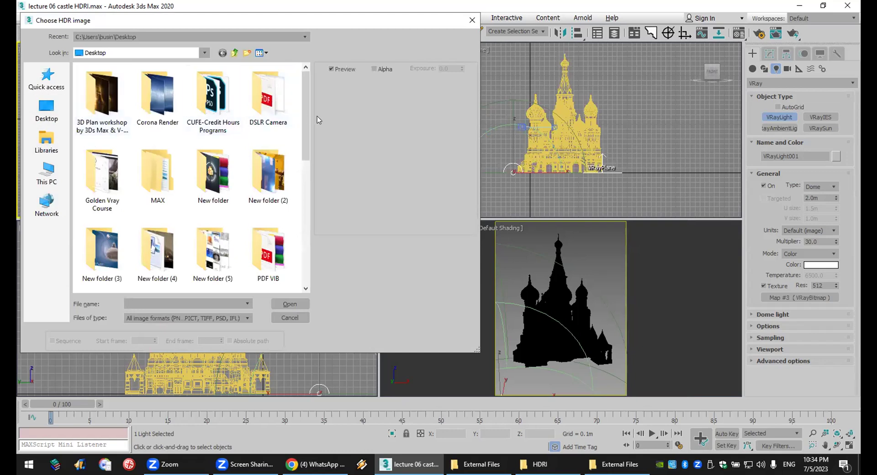
drag(308, 118, 333, 244)
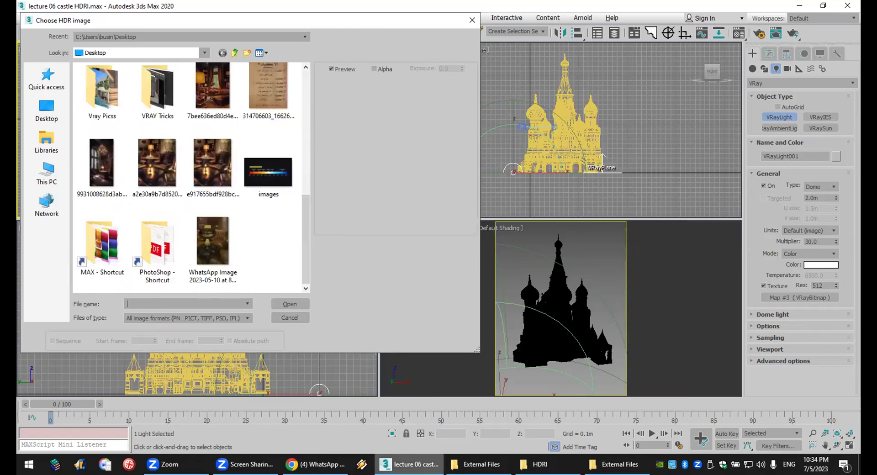
Copy the HDRI day Sky and HDRI night Sky files from the External Files folder to the desktop.
key(alt+Tab)
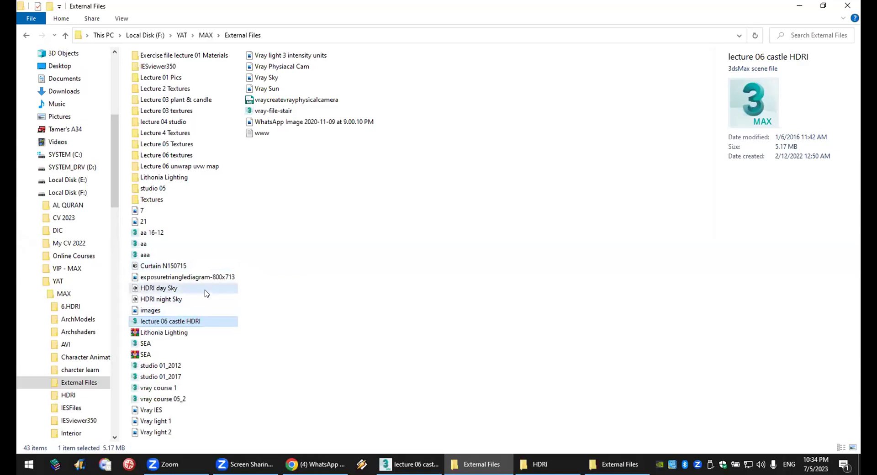
click(206, 293)
shift+click(205, 299)
right_click(185, 298)
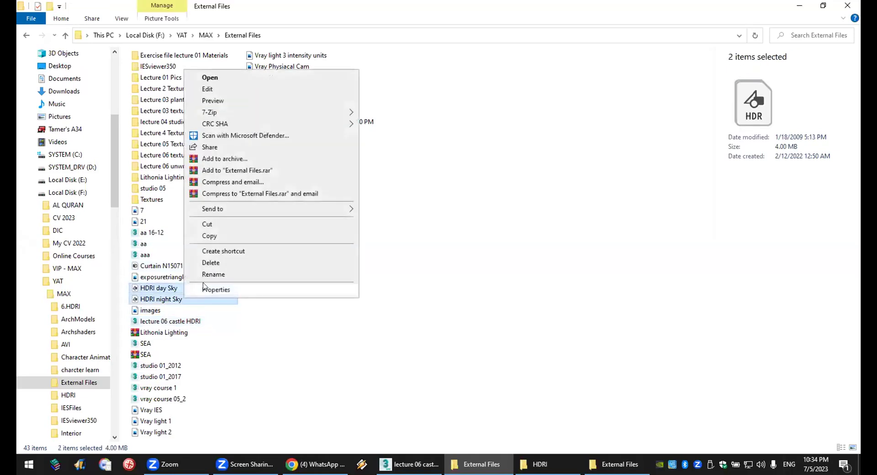
click(220, 238)
key(alt+Tab)
key(super+d)
right_click(348, 150)
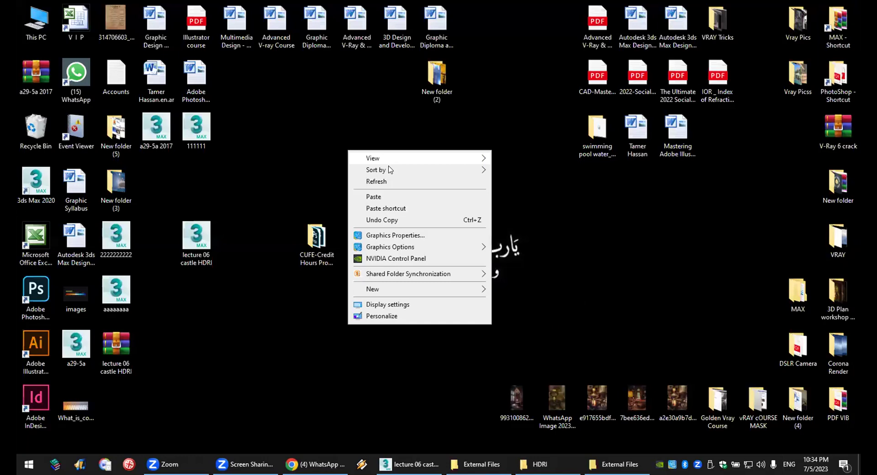
click(402, 199)
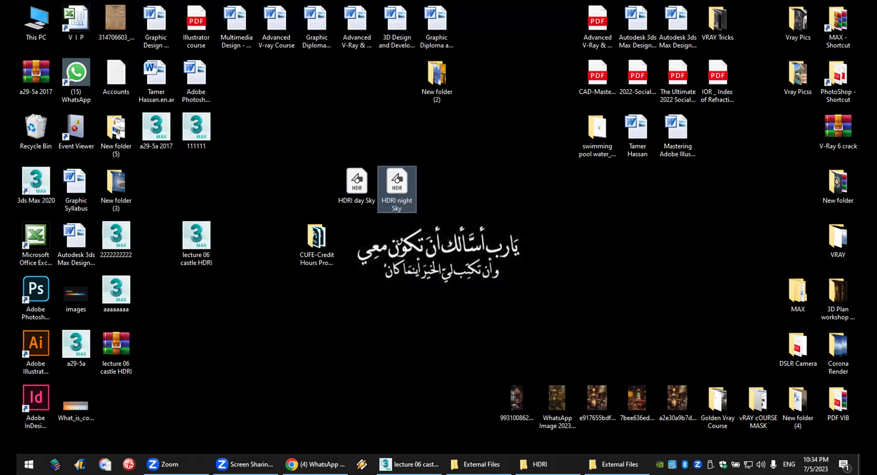
Return to 3ds Max and load HDRI day Sky from the desktop into the dome light's VRayBitmap, with the preview exposure at about 0.9.
key(alt+Tab)
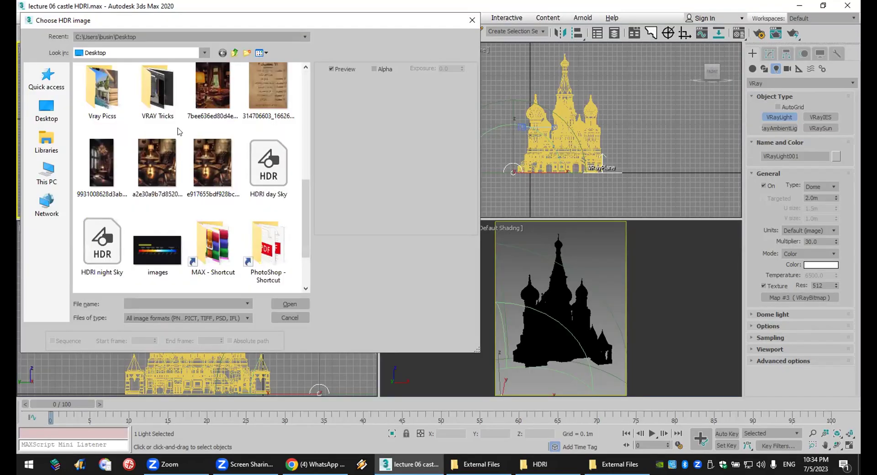
click(275, 168)
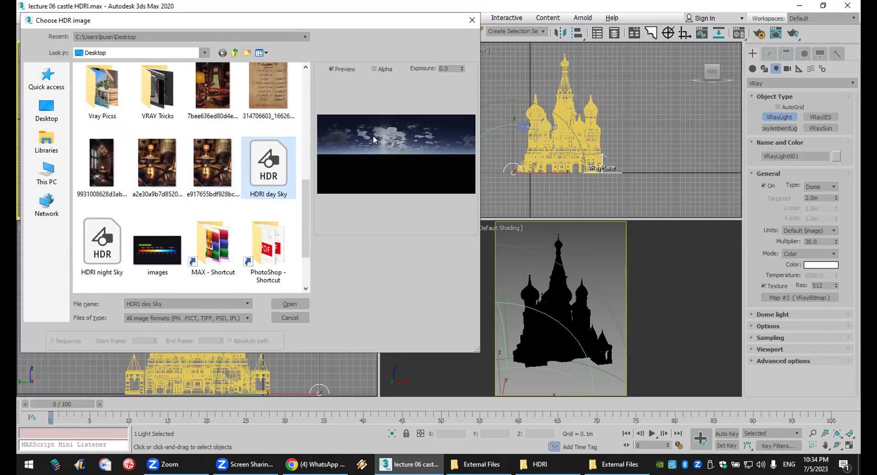
click(454, 68)
text(0.54)
mouse_move(467, 18)
mouse_down()
mouse_move(466, 32)
mouse_move(466, 9)
mouse_move(464, 109)
mouse_move(453, 46)
mouse_move(462, 48)
mouse_move(462, 4)
mouse_move(469, 27)
mouse_move(471, 4)
mouse_up()
drag(461, 73, 463, 115)
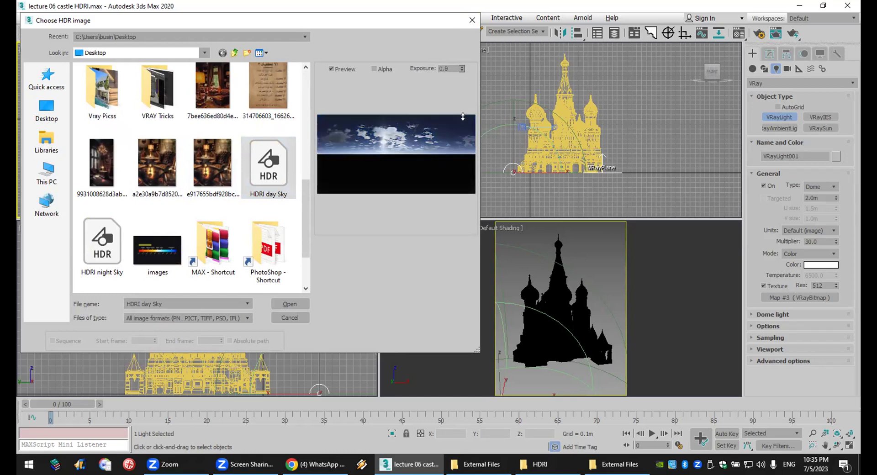
click(291, 304)
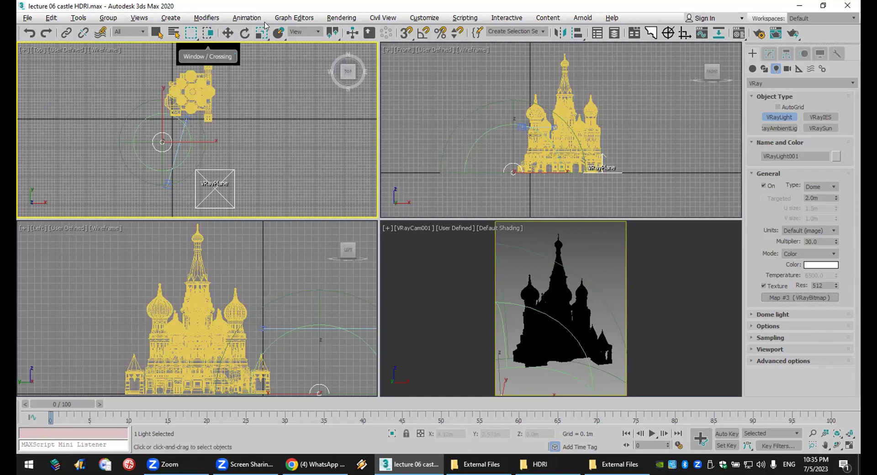
Assign the dome light's VRayBitmap as an instance to the Environment Map slot of the scene background.
click(341, 19)
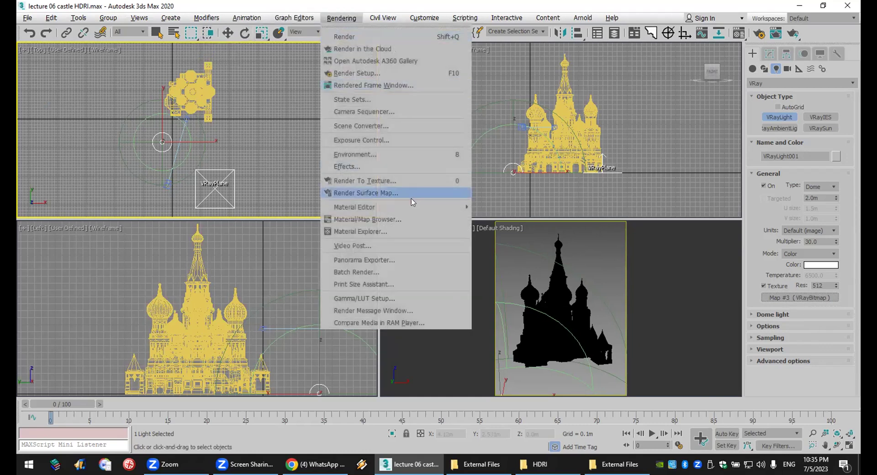
click(395, 156)
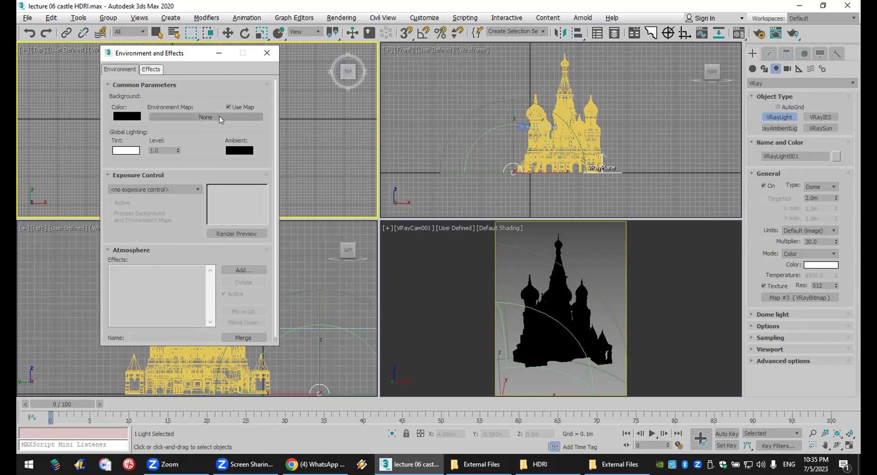
drag(794, 299, 211, 120)
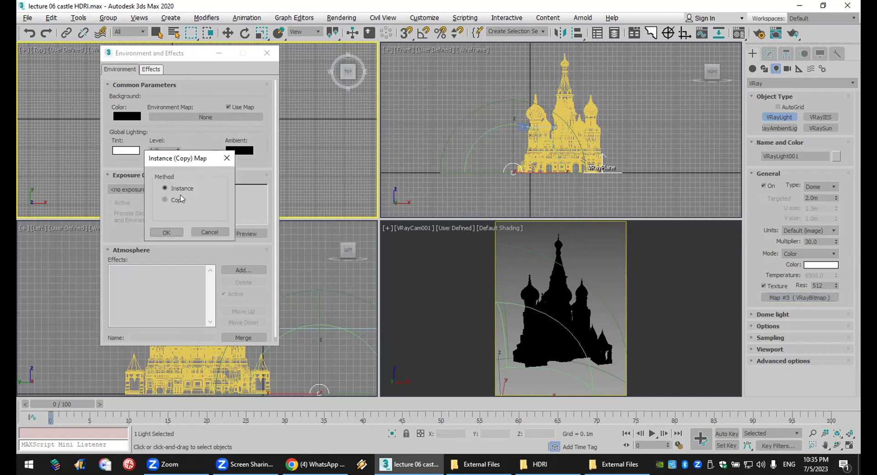
click(166, 232)
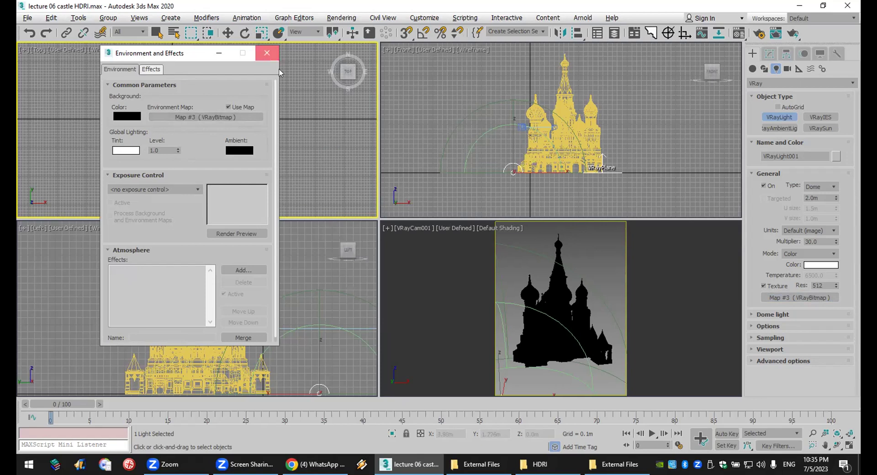
click(267, 53)
Finish light creation, deselect the dome light, and set the VRayCam001 view to display the Environment Background.
click(523, 245)
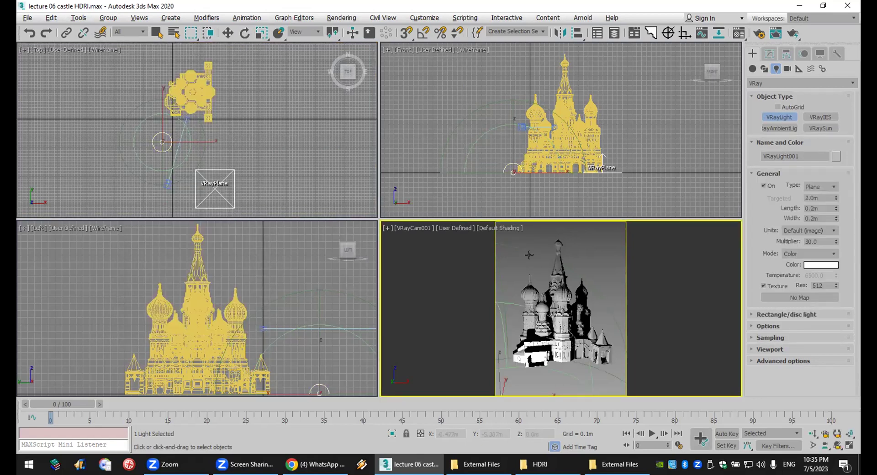
key(w)
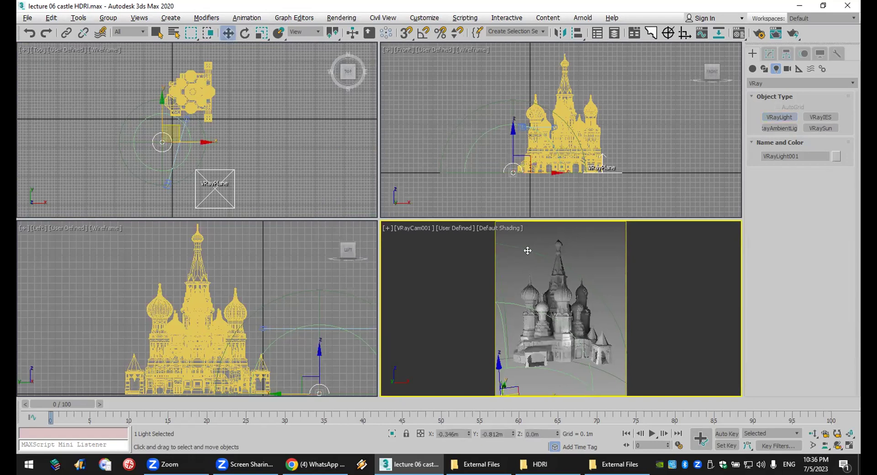
click(533, 242)
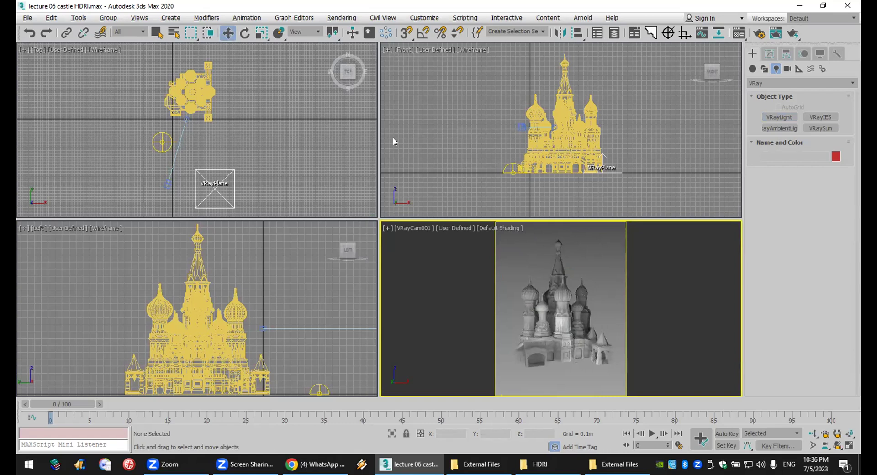
click(145, 21)
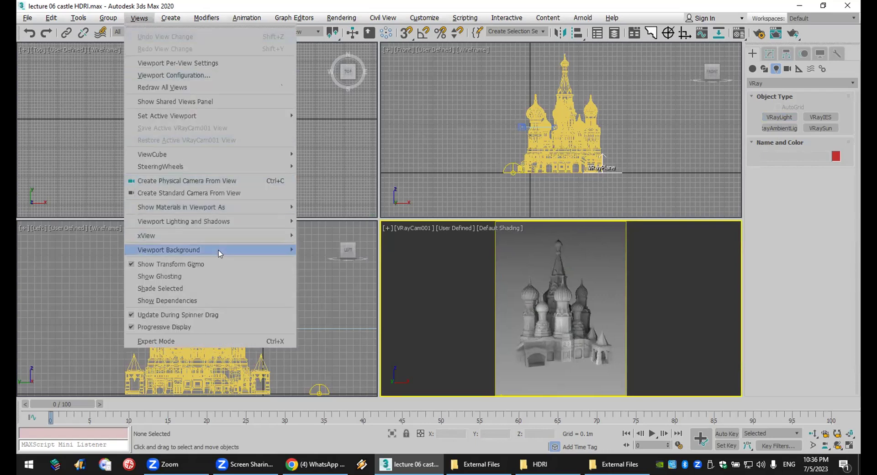
mouse_move(218, 251)
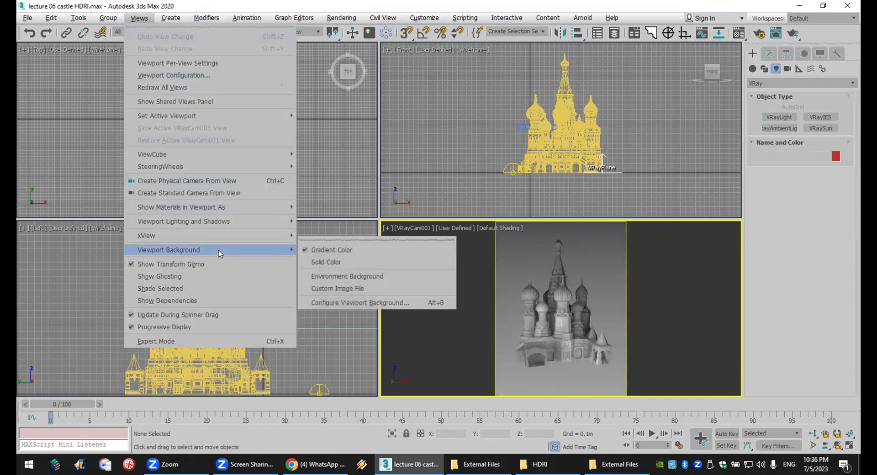
click(391, 277)
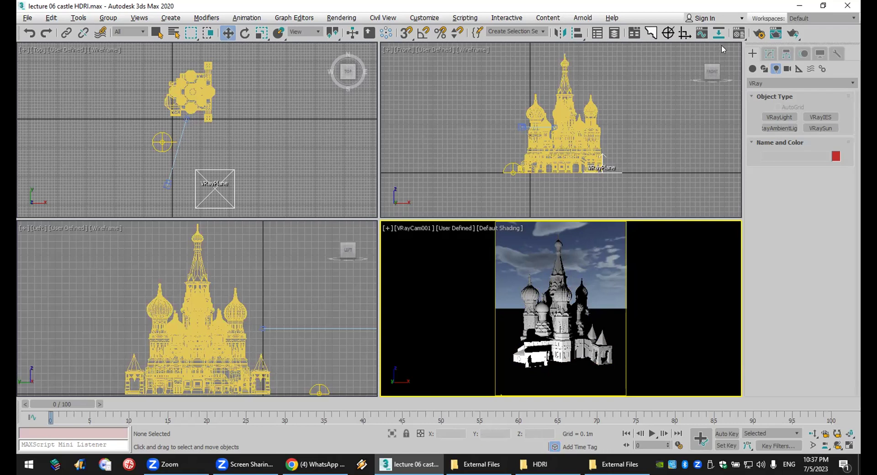
Open the Material Editor and place an instance of the dome light's VRayBitmap in an empty sample slot.
drag(739, 33, 741, 53)
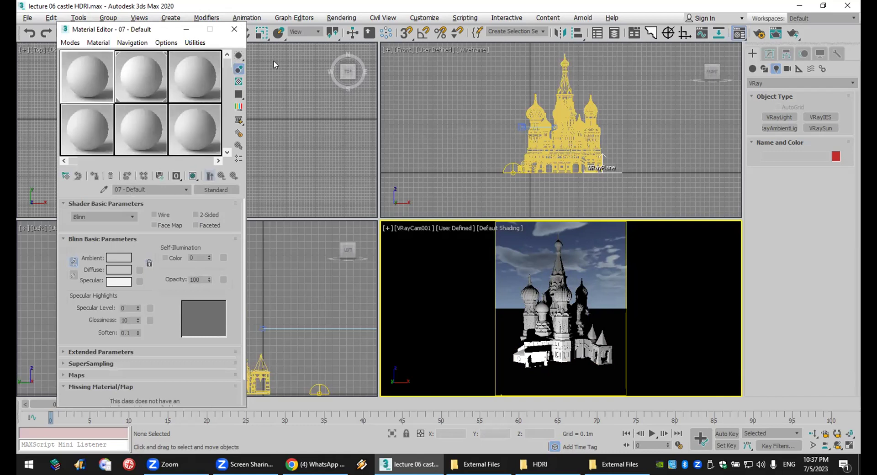
click(505, 165)
click(786, 54)
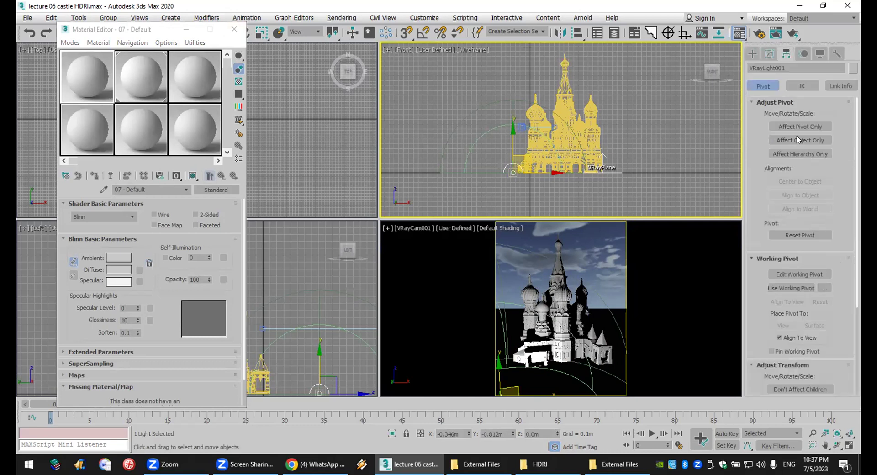
click(769, 53)
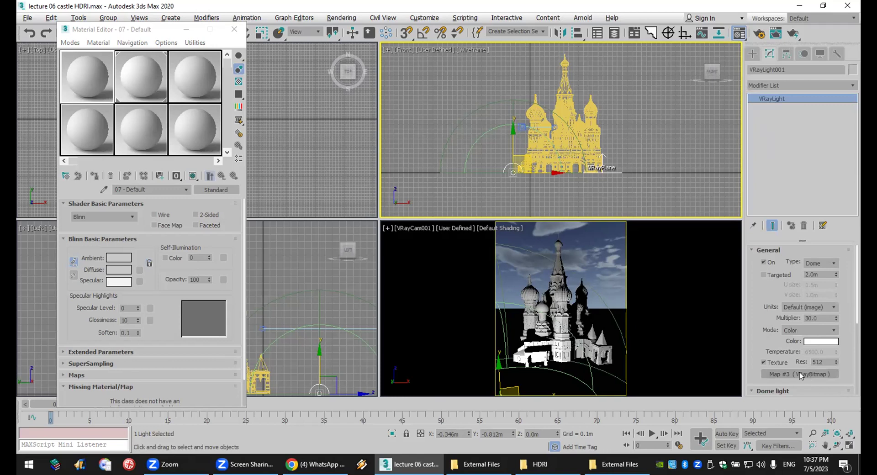
drag(804, 376, 144, 129)
click(129, 254)
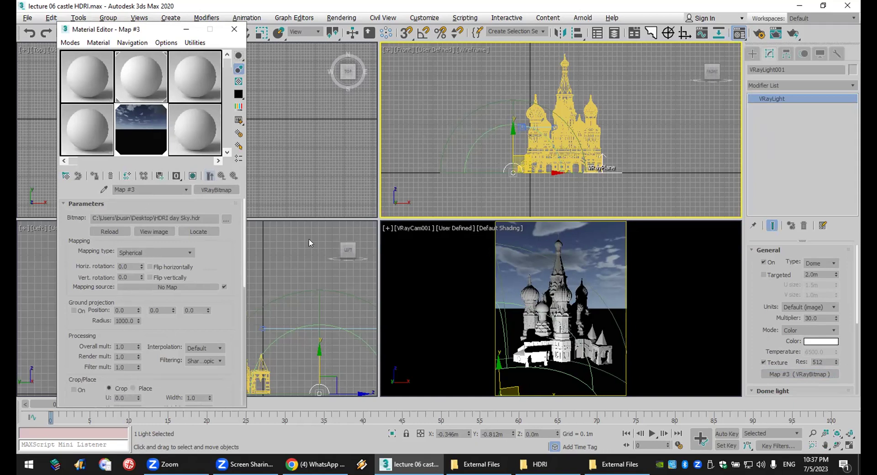
Set the sky map's horizontal rotation to 67 and its vertical rotation to 0.
click(132, 266)
drag(141, 269, 133, 227)
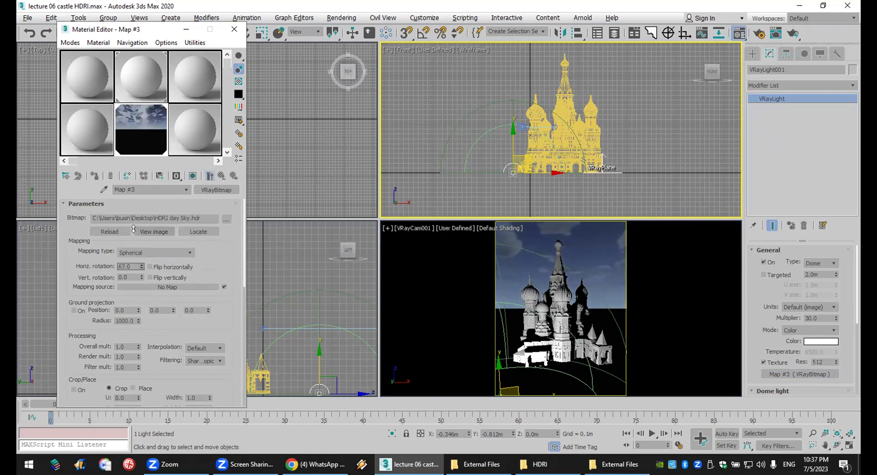
click(125, 277)
mouse_move(142, 278)
mouse_down()
mouse_move(148, 288)
mouse_move(137, 249)
mouse_move(146, 285)
mouse_up()
text(0)
key(Return)
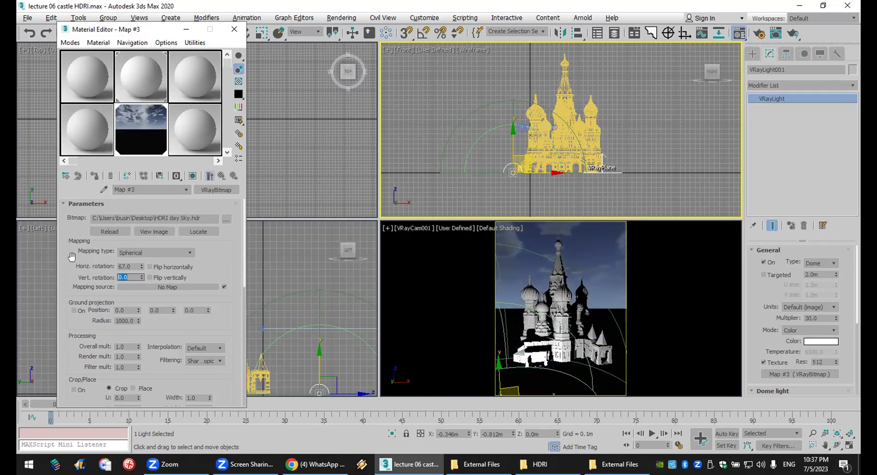
Test-render the VRayCam001 view, inspect the whole image in the frame buffer, and cancel the render.
click(123, 346)
right_click(632, 246)
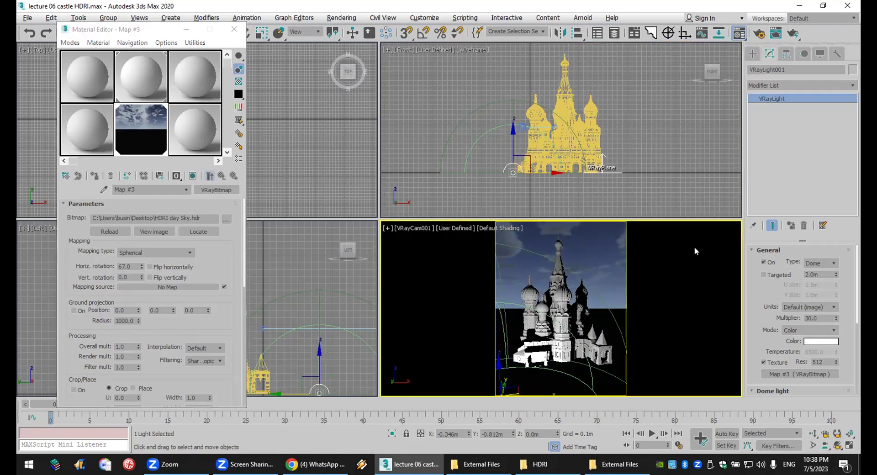
click(794, 33)
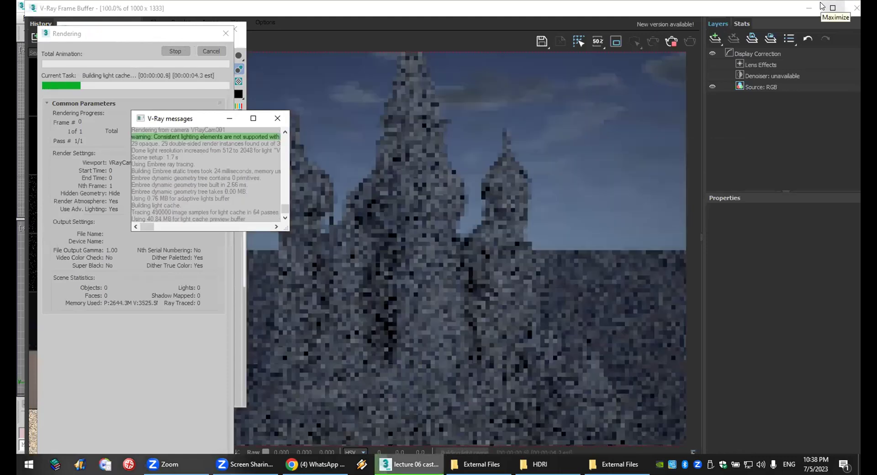
click(277, 119)
scroll(451, 150, down, 2)
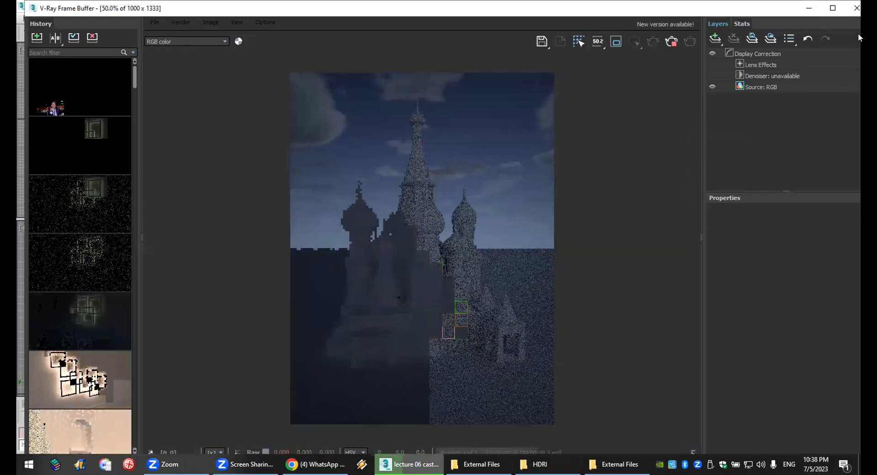
click(853, 8)
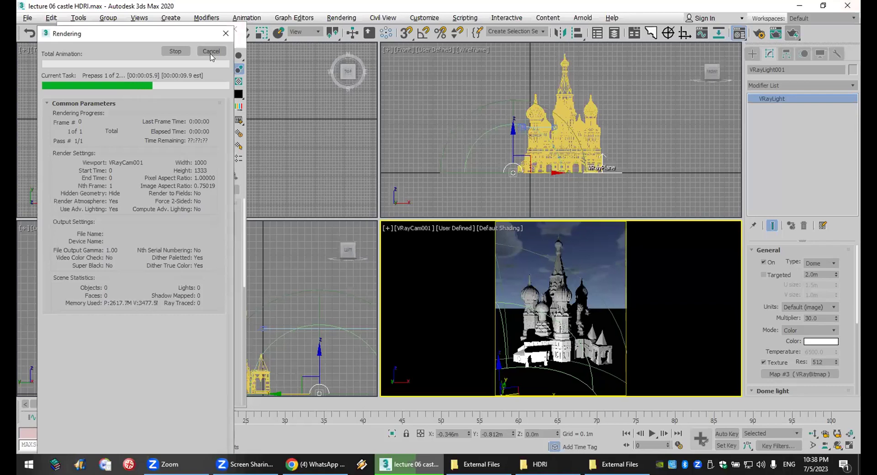
Set the V-Ray color mapping mode to Color mapping and gamma, and render the VRayCam001 view again.
click(341, 17)
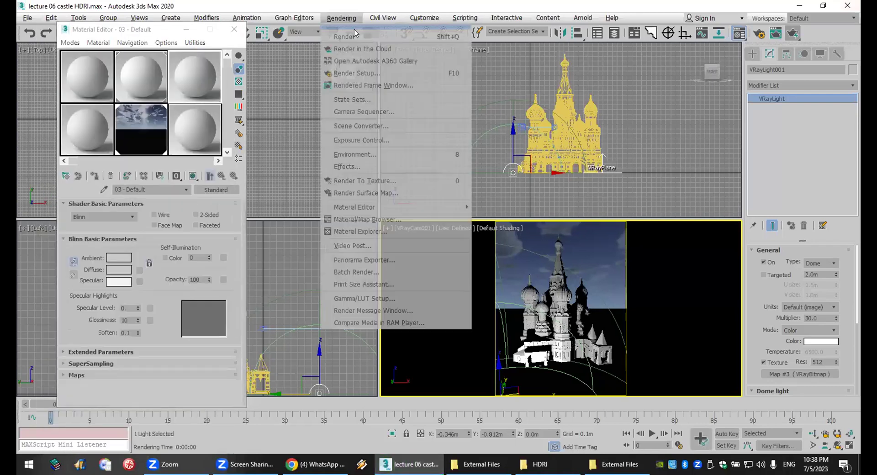
click(365, 74)
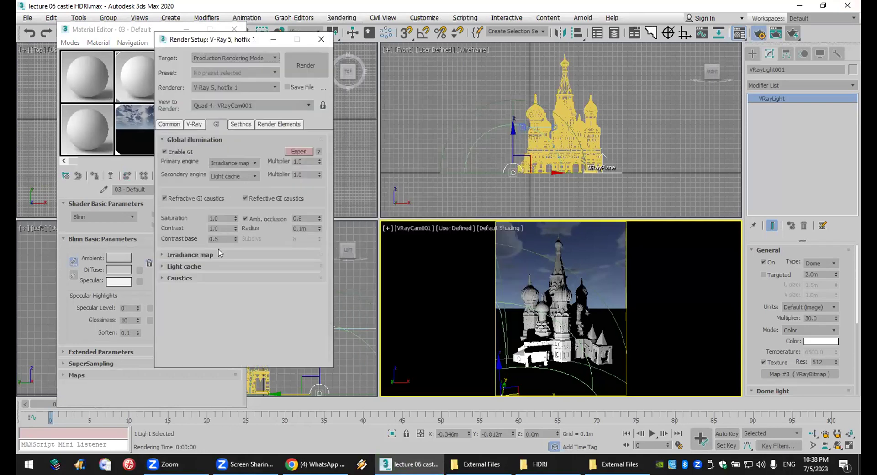
click(193, 124)
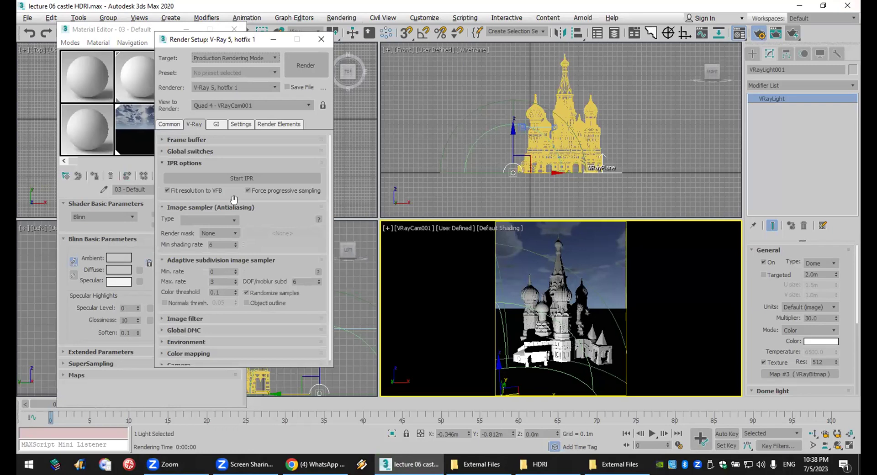
click(219, 352)
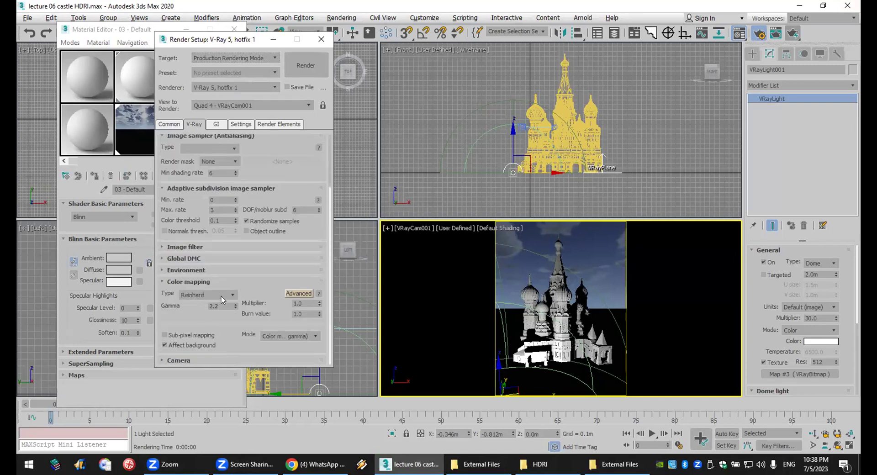
click(295, 338)
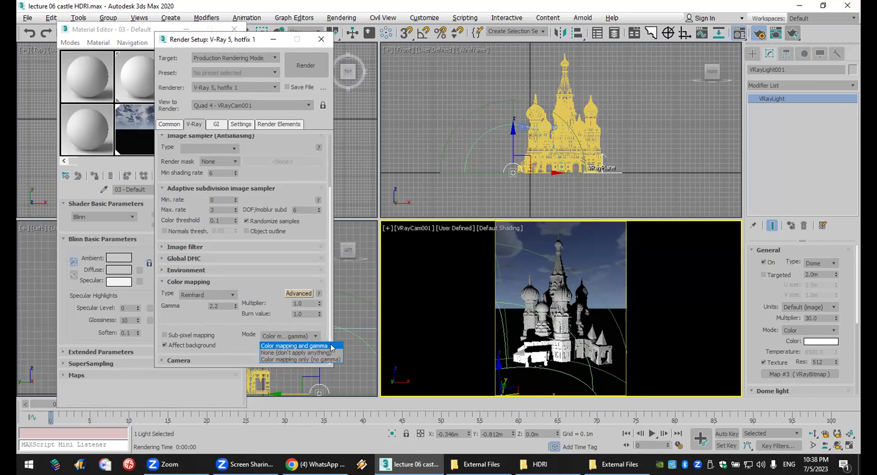
click(332, 346)
click(793, 34)
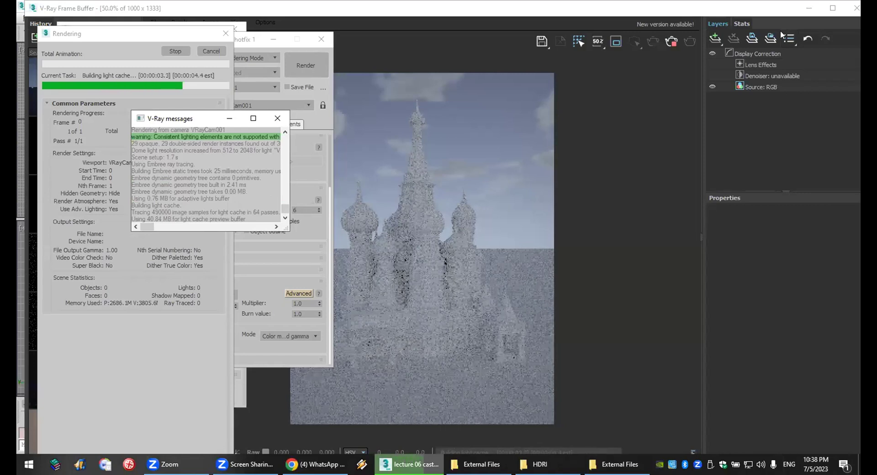
click(445, 203)
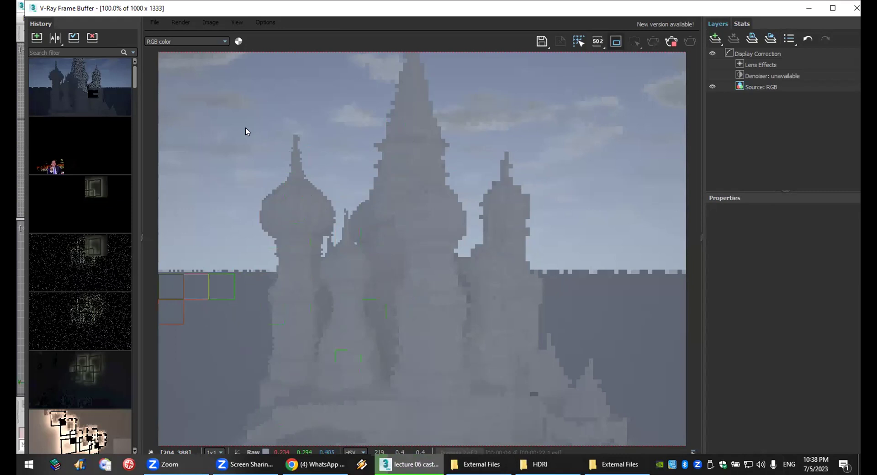
Restart the render with a region drawn around the castle's left onion dome, inspect it up close, and close the frame buffer and render messages.
drag(221, 108, 365, 269)
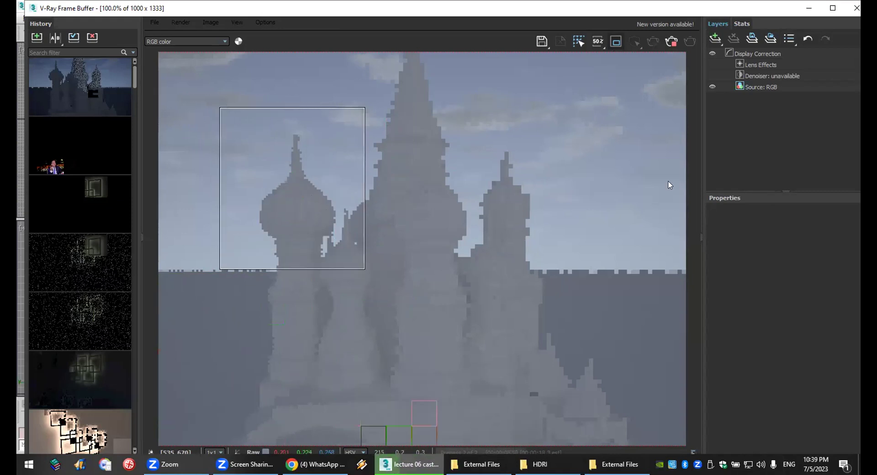
click(670, 43)
click(693, 40)
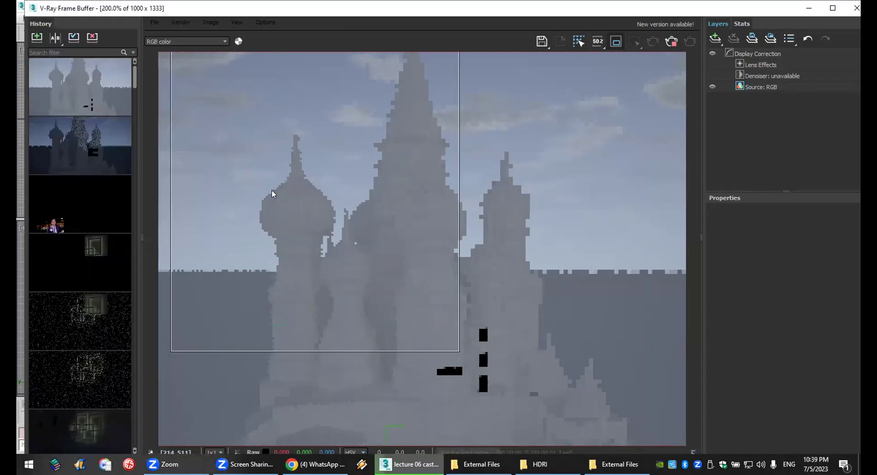
scroll(308, 228, up, 2)
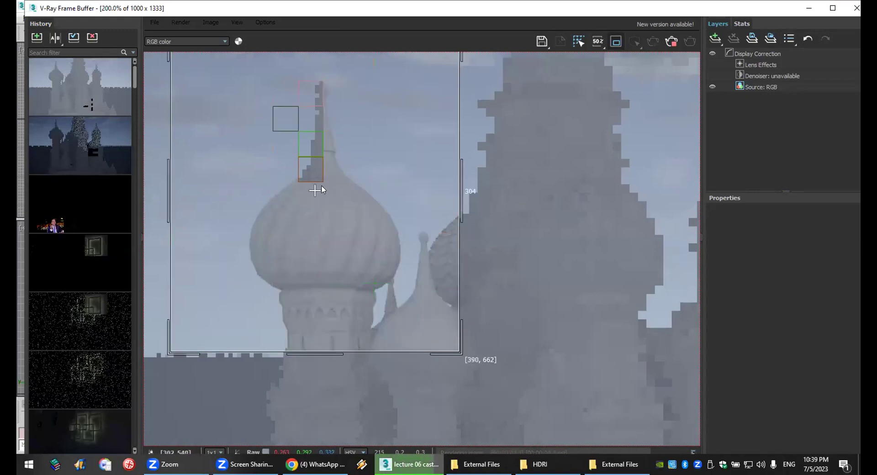
click(857, 13)
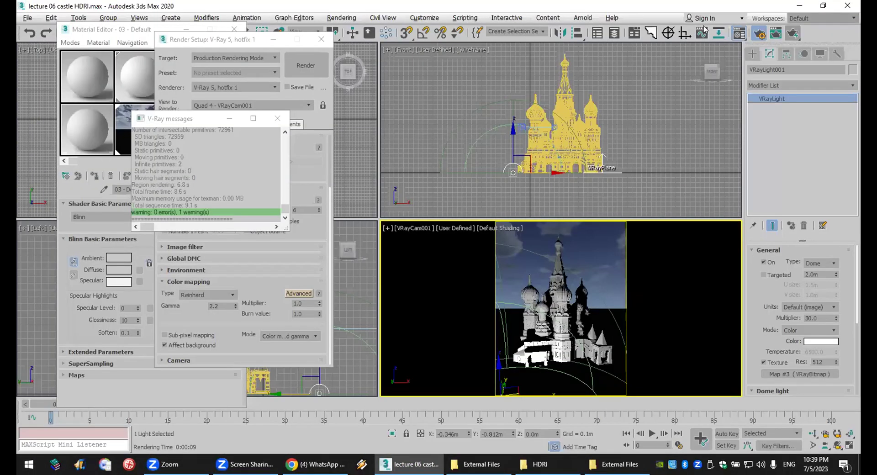
click(281, 119)
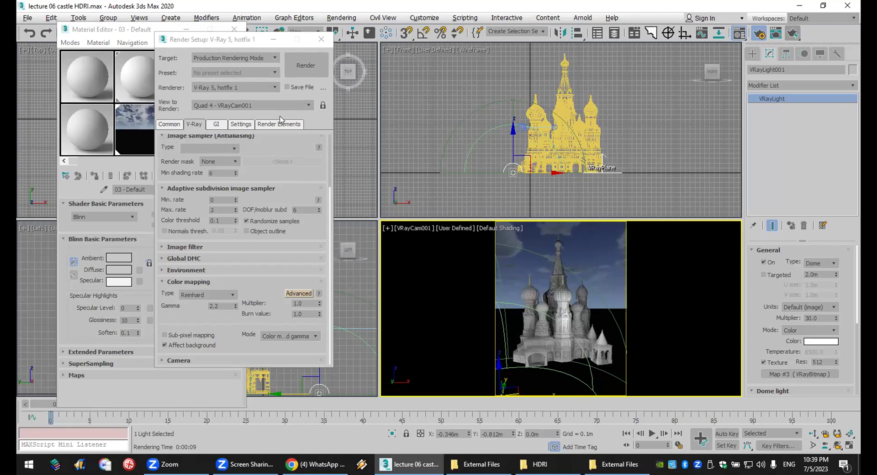
Set the V-Ray image sampler type to Bucket and render the dome region again.
click(211, 147)
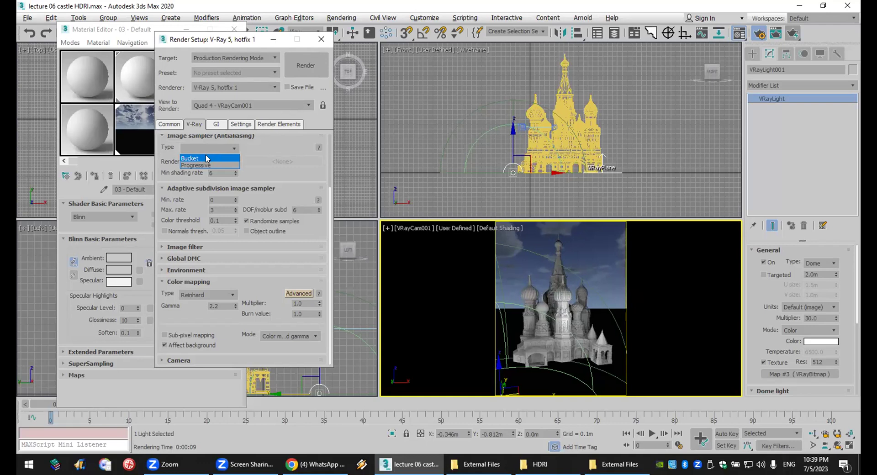
click(206, 158)
click(774, 31)
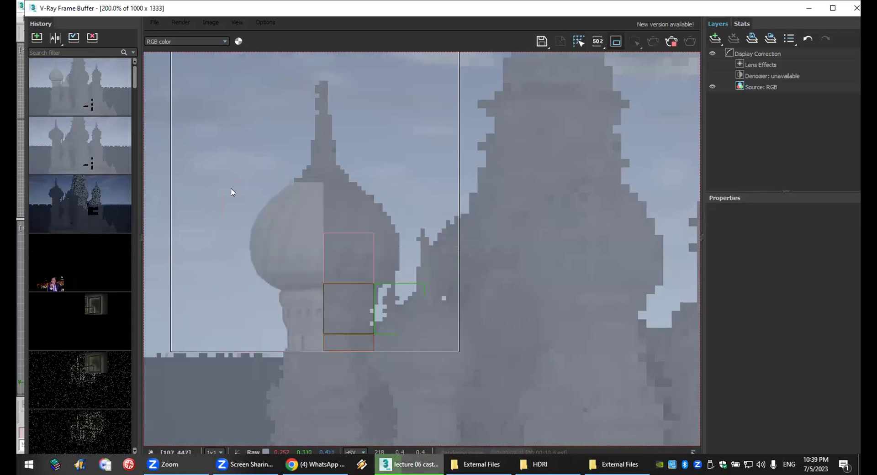
Compare the two most recent renders in the render history with the A/B divider across the onion dome in the render region.
scroll(62, 153, down, 3)
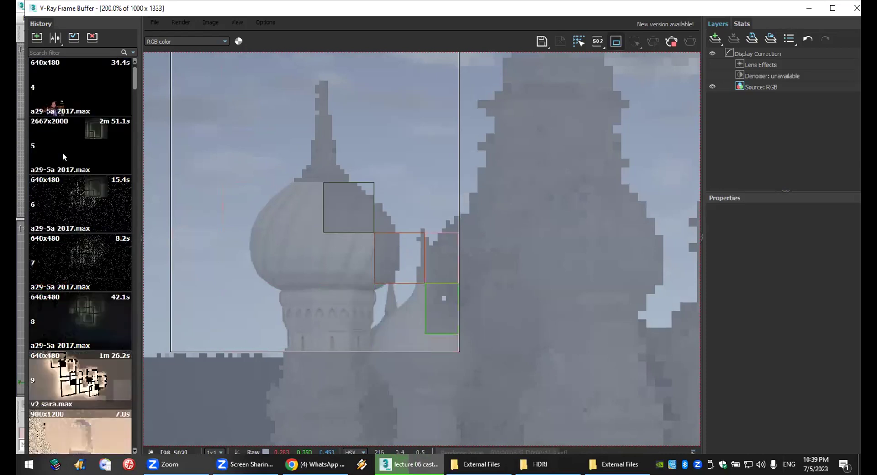
scroll(63, 152, up, 3)
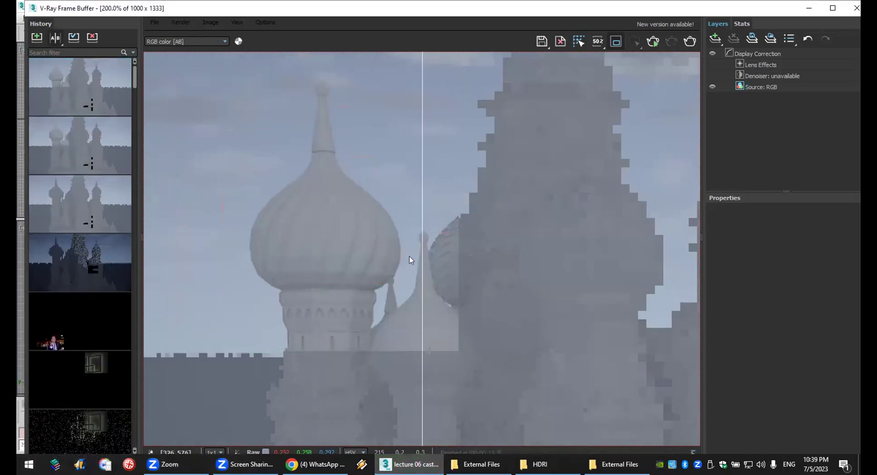
drag(418, 254, 200, 271)
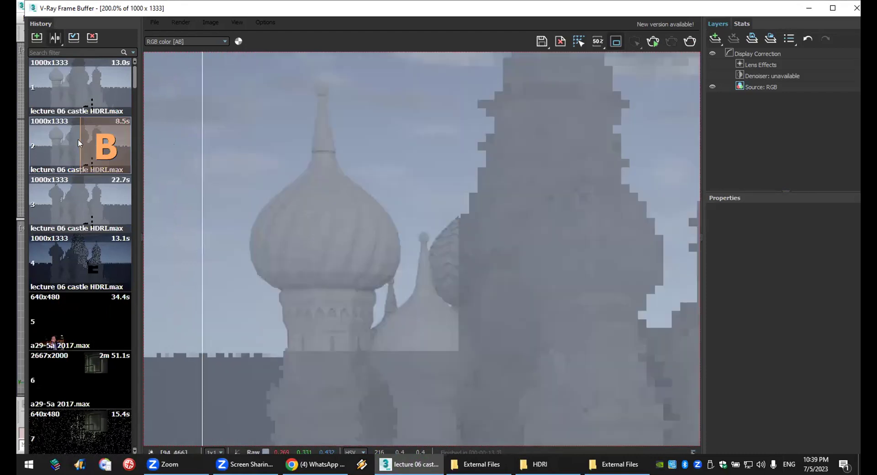
click(56, 39)
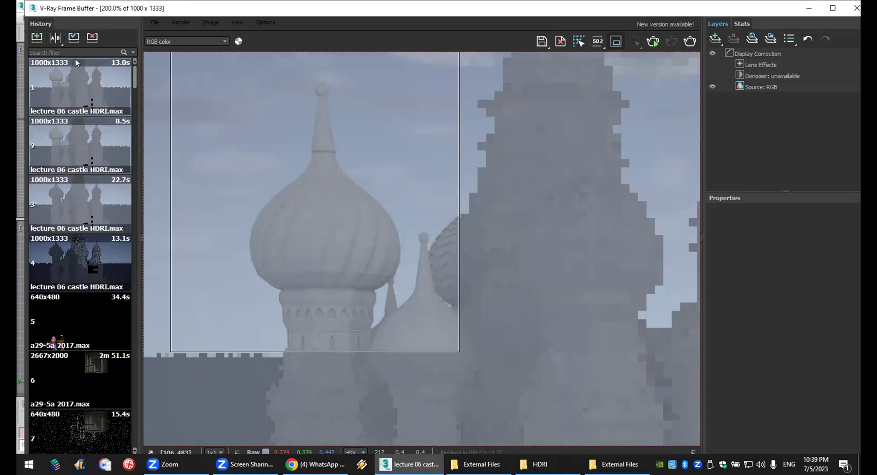
click(57, 39)
drag(202, 234, 322, 263)
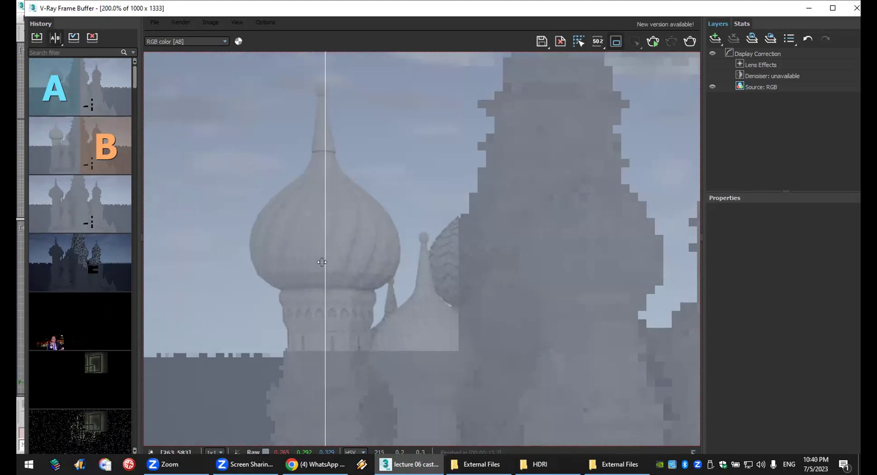
scroll(322, 262, up, 2)
scroll(325, 245, down, 1)
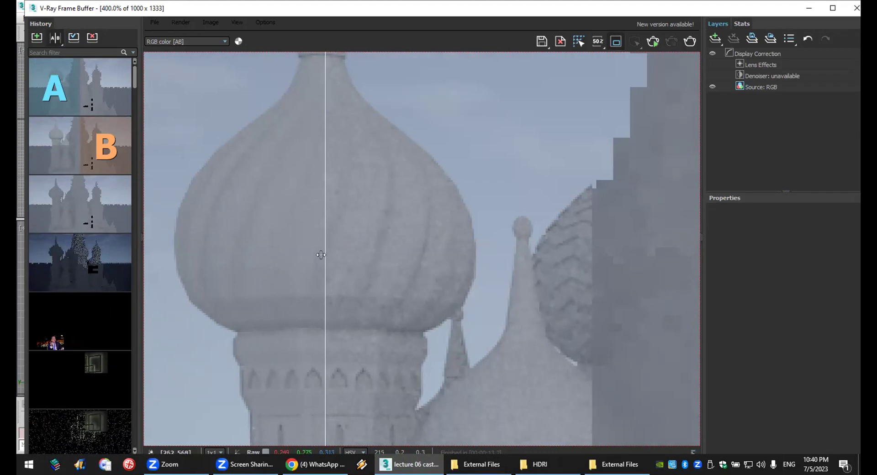
scroll(320, 254, down, 2)
drag(320, 254, 320, 254)
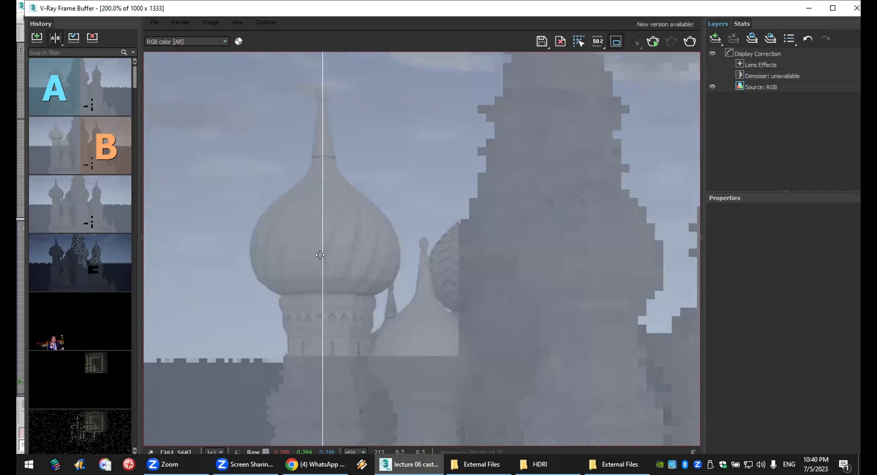
click(54, 38)
scroll(561, 222, down, 2)
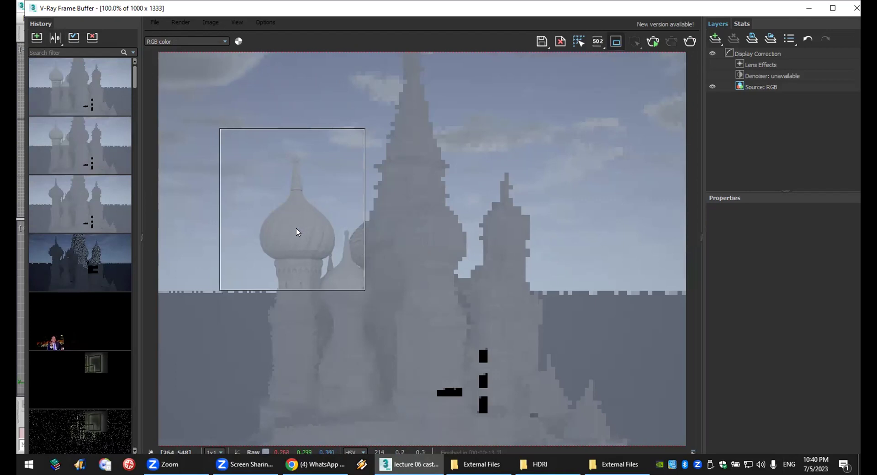
Close the frame buffer, V-Ray messages, Render Setup and Material Editor windows and activate the Front viewport.
click(857, 9)
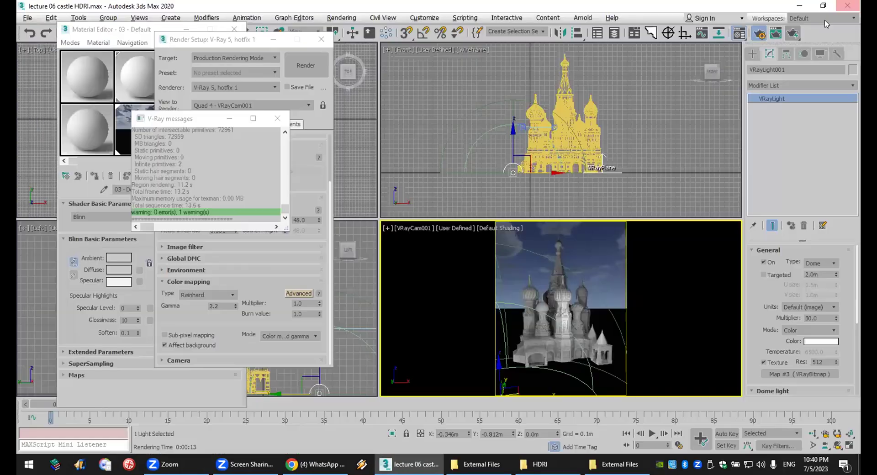
click(280, 122)
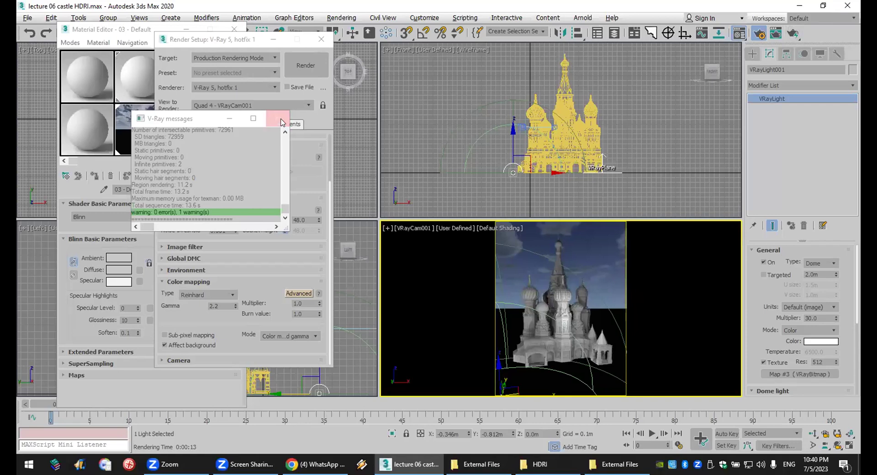
click(319, 40)
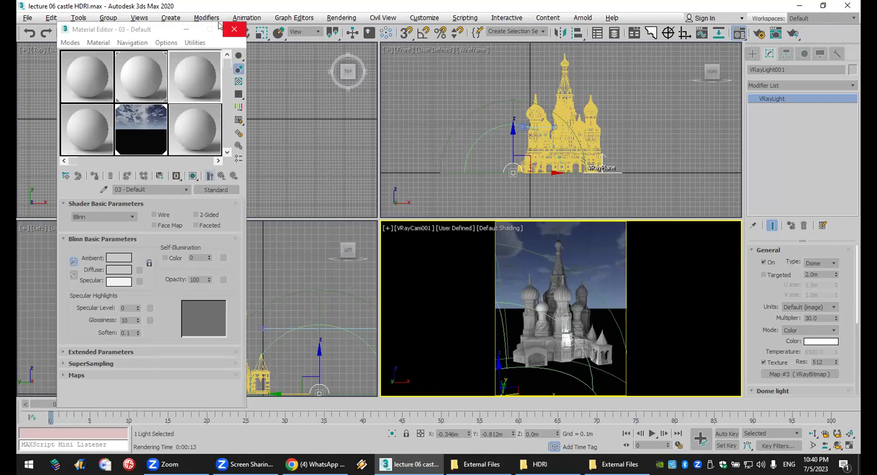
click(233, 29)
right_click(514, 190)
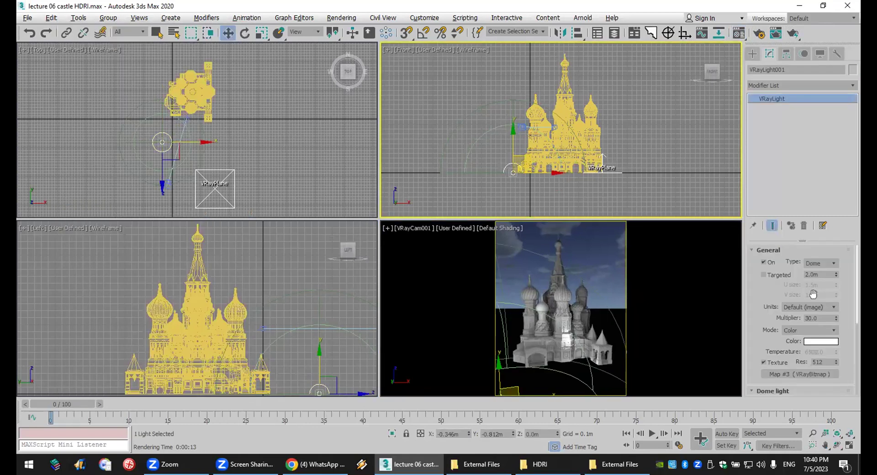
Clear the texture map assigned to the dome light.
drag(826, 317, 789, 318)
drag(771, 348, 771, 301)
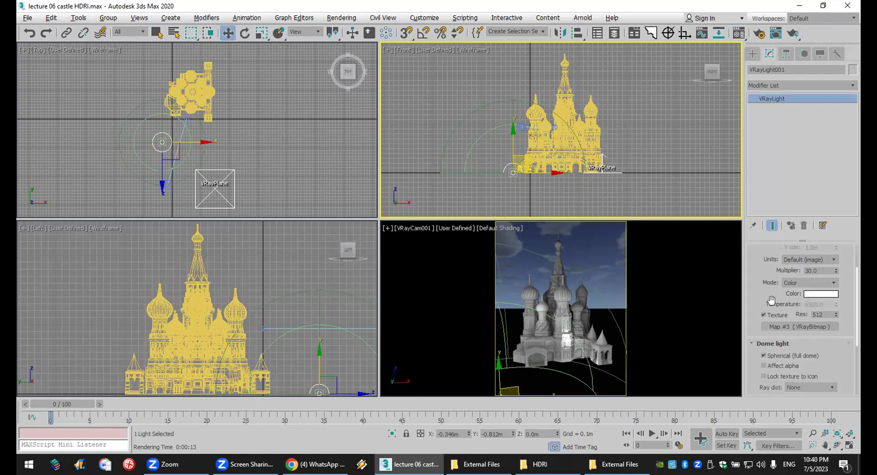
click(811, 326)
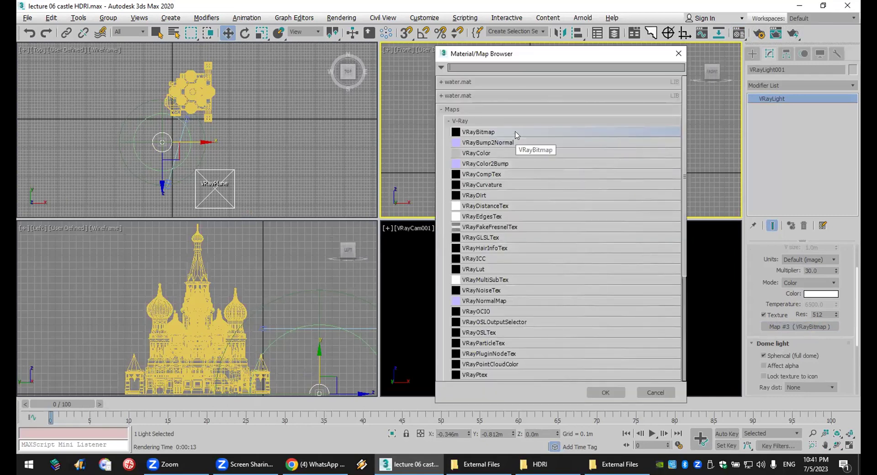
click(679, 53)
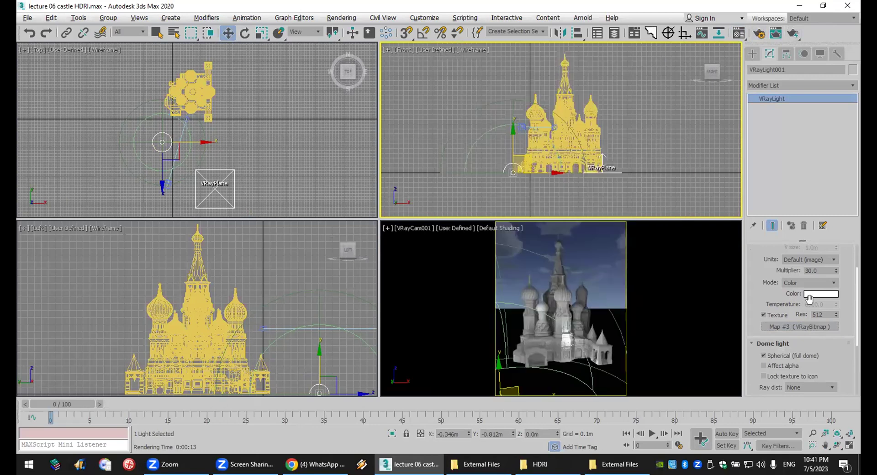
right_click(814, 327)
click(817, 357)
Assign a VRayBitmap to the dome light's texture and load the HDRI night Sky image from the Desktop.
click(805, 327)
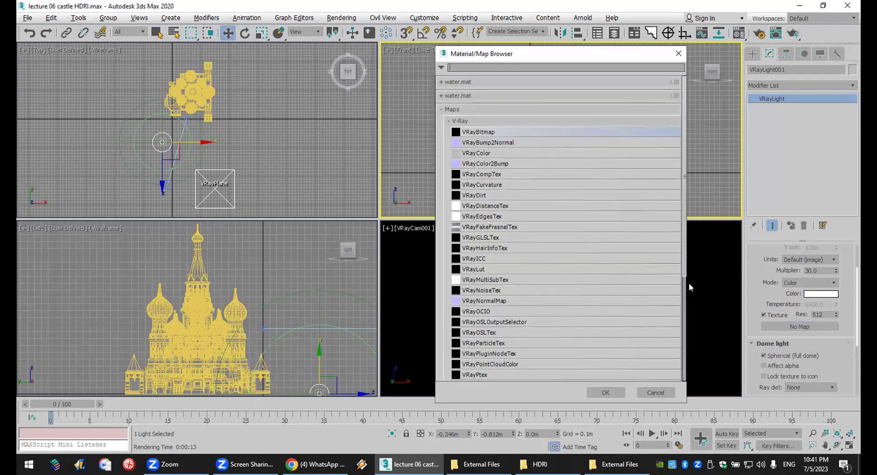
click(483, 122)
click(459, 109)
click(479, 112)
click(478, 123)
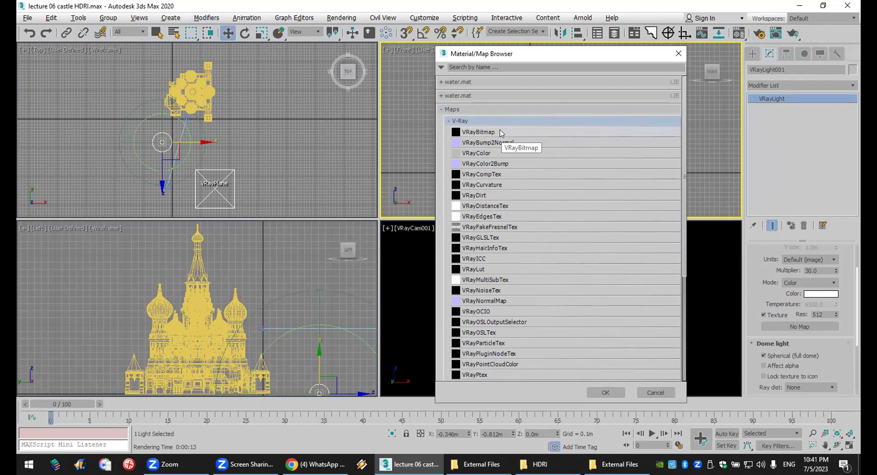
double_click(500, 133)
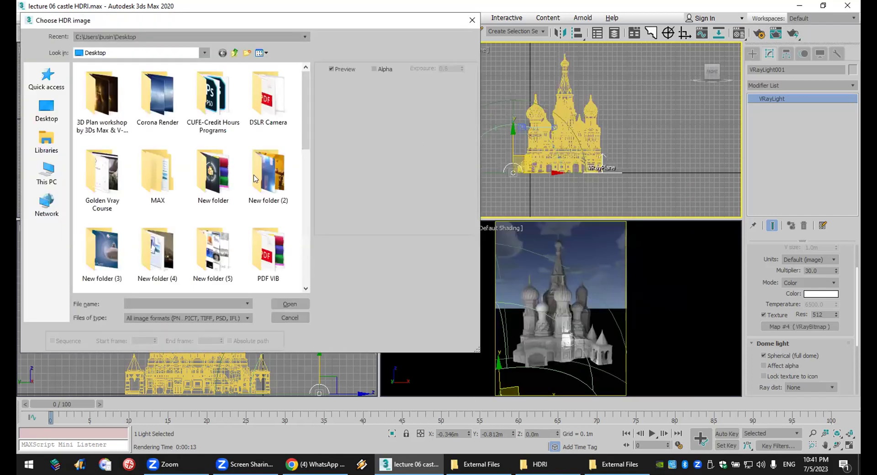
drag(305, 127, 309, 259)
click(102, 164)
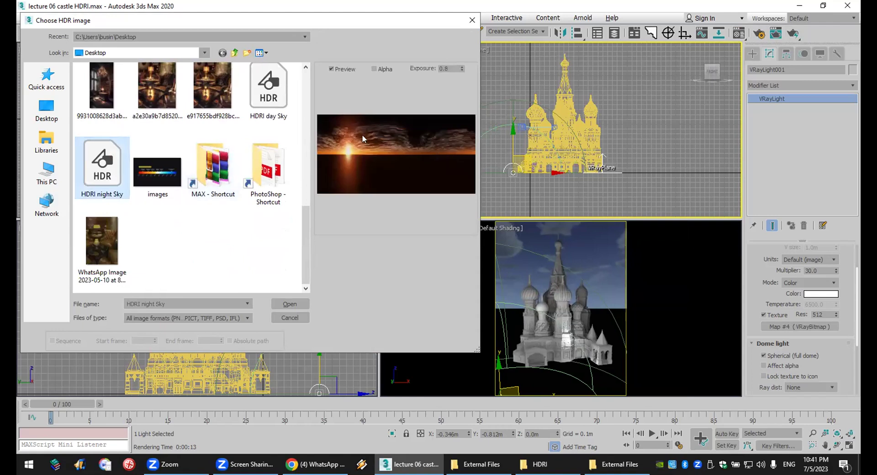
click(291, 304)
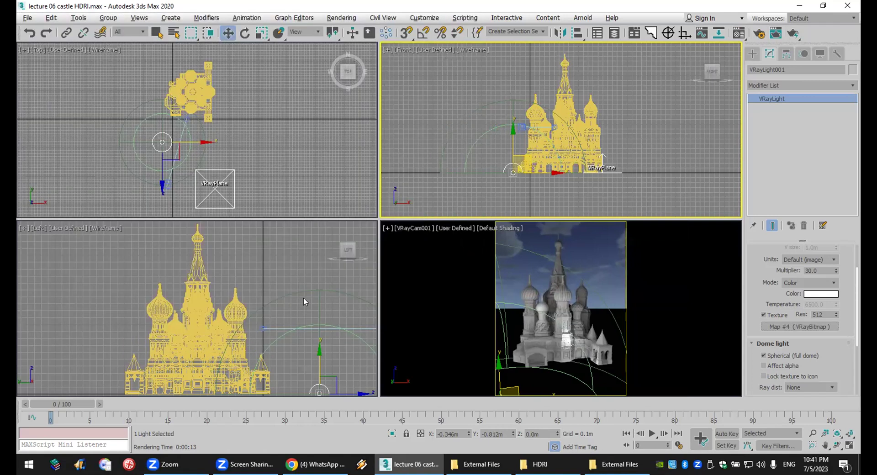
Replace the environment background map with an instance of the dome light's night sky map.
click(571, 268)
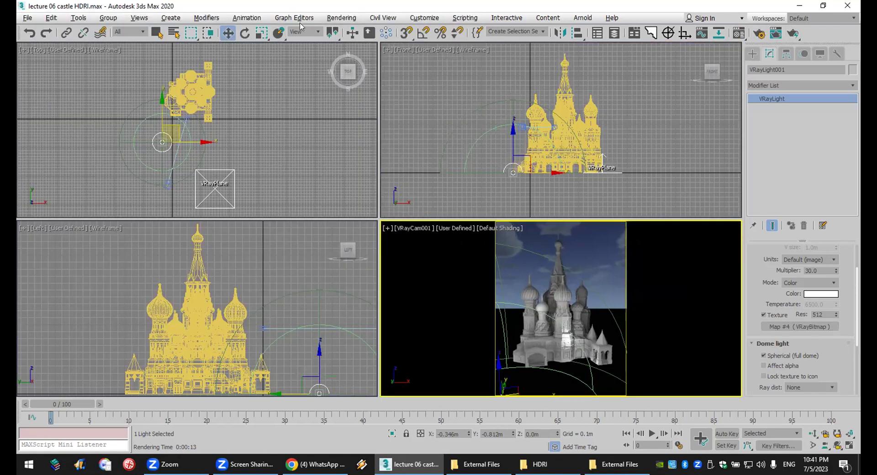
click(346, 19)
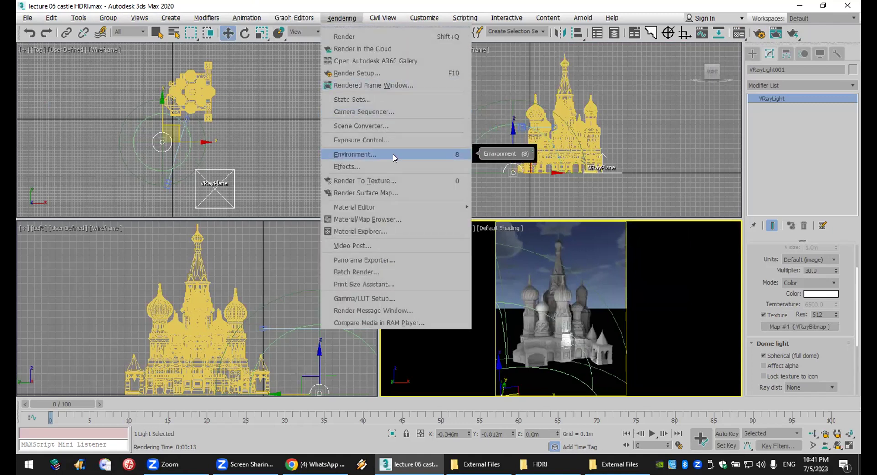
click(395, 157)
drag(457, 221, 219, 117)
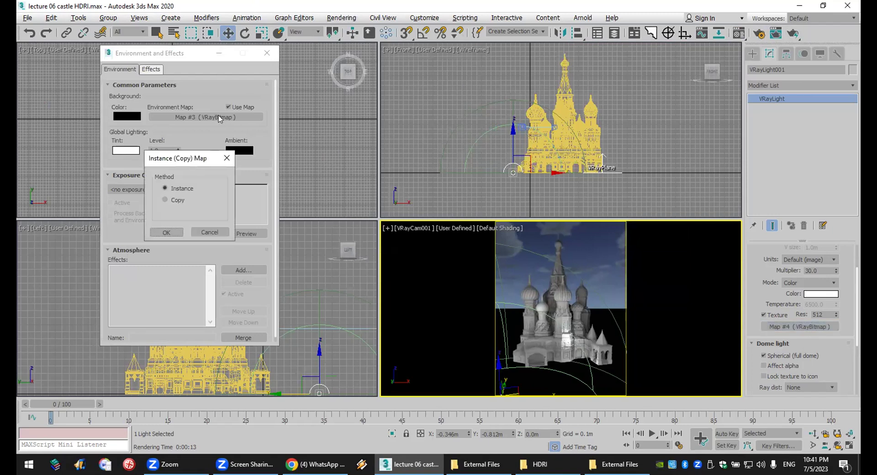
click(178, 232)
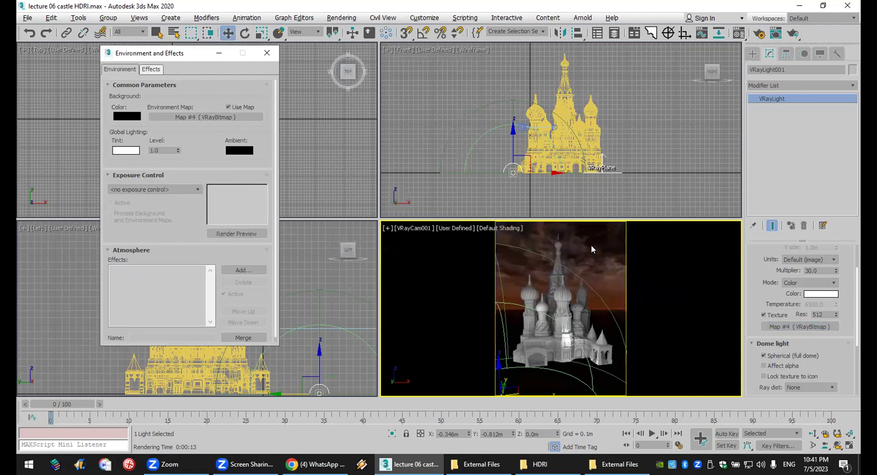
click(267, 52)
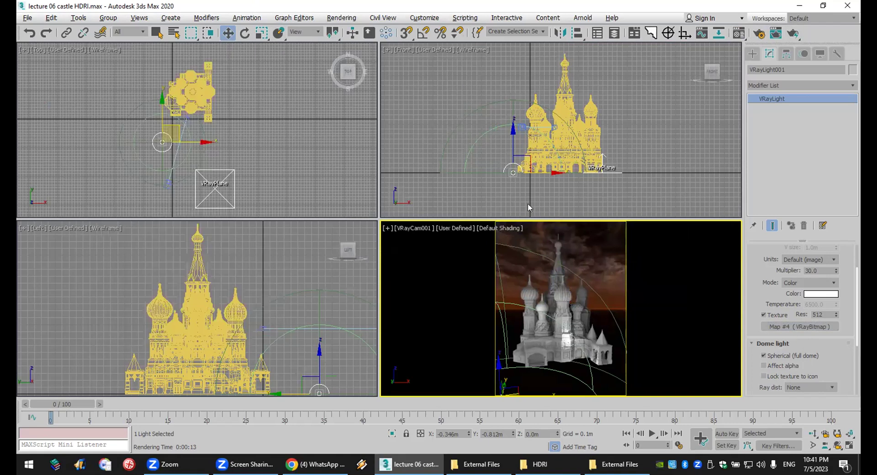
Show the Viewport Background options, send a screenshot of them to the WhatsApp group 3ds MAX OL 29/5/2023 in Chrome, and return to 3ds Max.
click(139, 18)
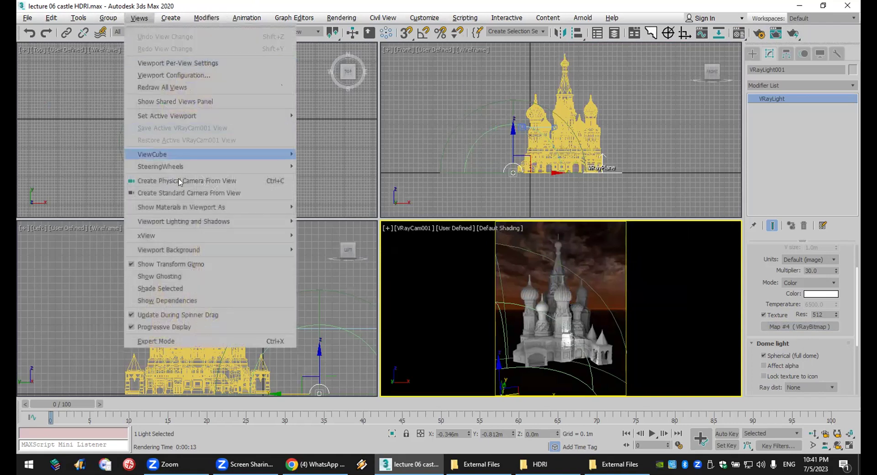
mouse_move(224, 255)
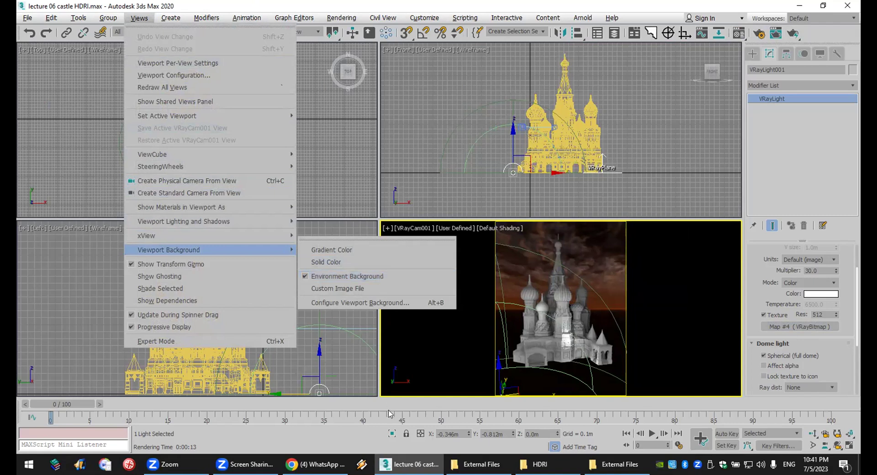
click(316, 464)
right_click(718, 431)
click(784, 364)
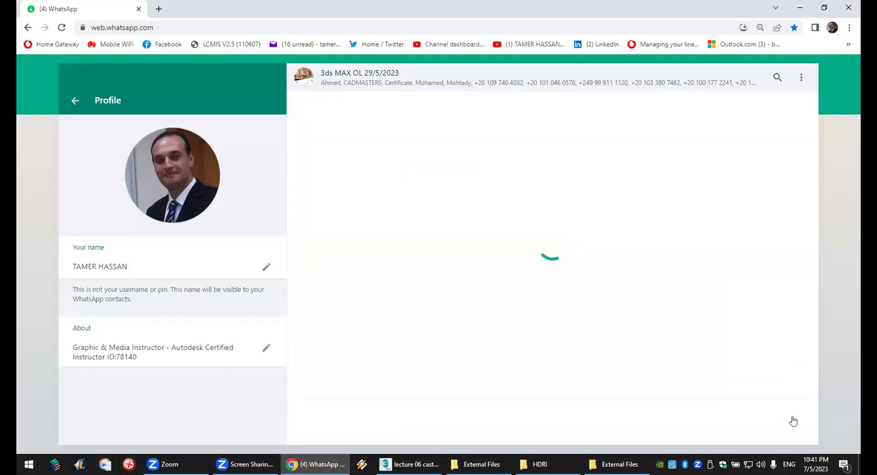
click(797, 422)
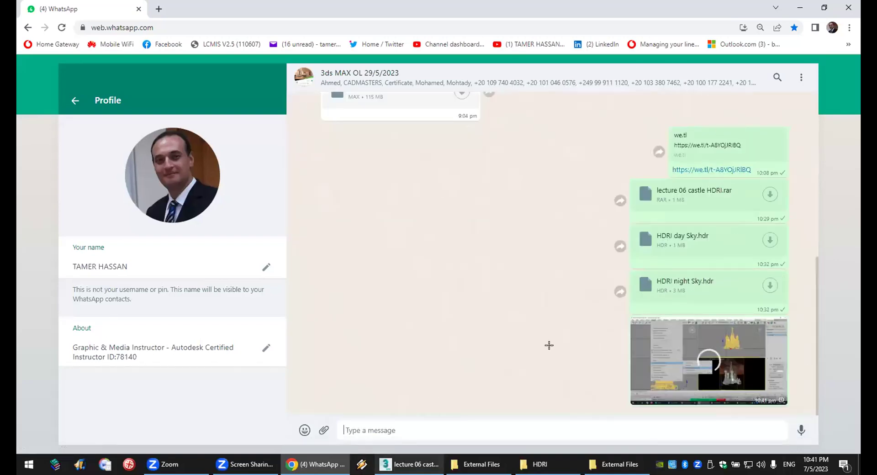
key(alt+Tab)
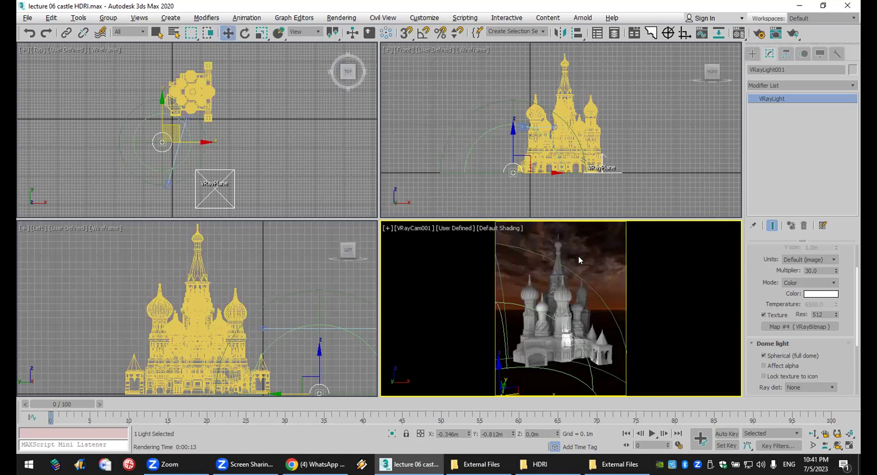
Place an instance of the dome light's night sky map in the Material Editor's sixth sample slot and select it.
click(734, 37)
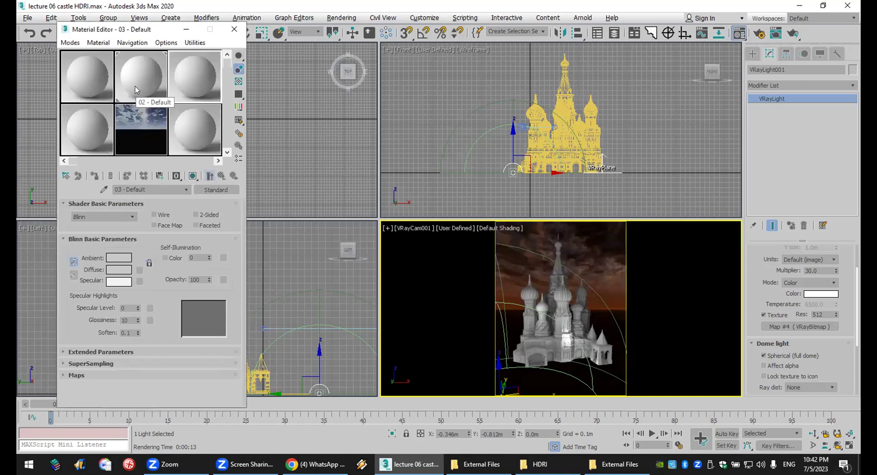
drag(823, 327, 191, 145)
click(128, 251)
click(194, 131)
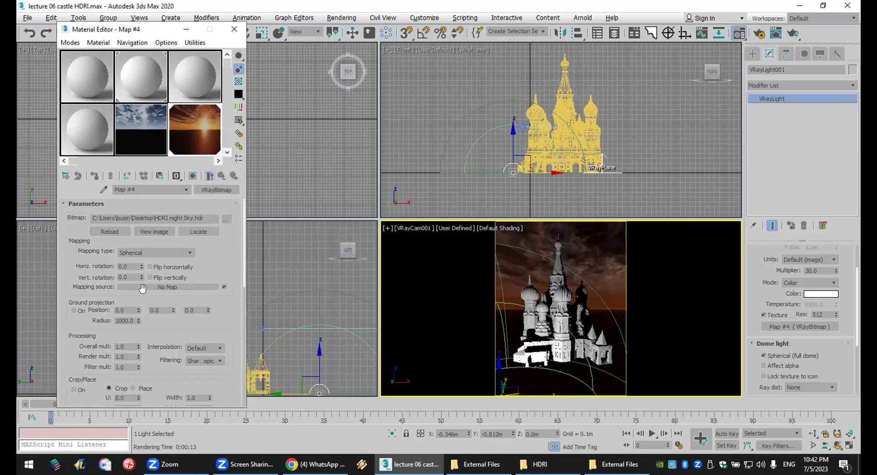
Set the night sky map's horizontal rotation to 159 and render the region around the onion dome.
drag(142, 266, 151, 179)
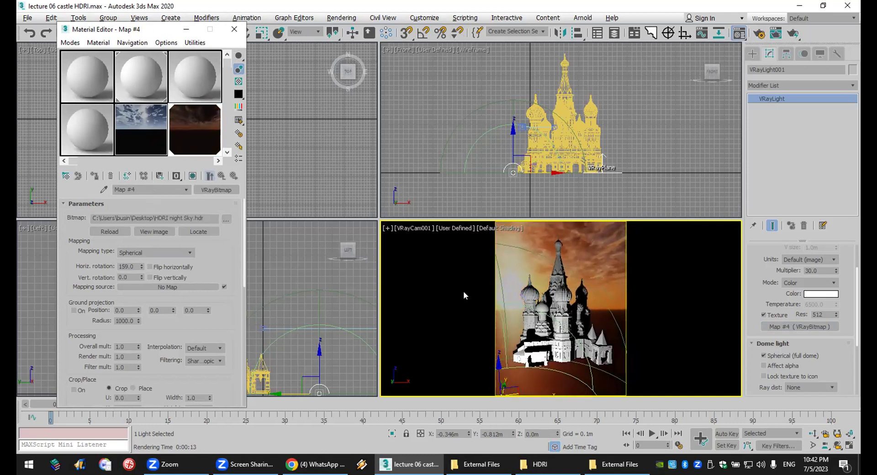
click(794, 33)
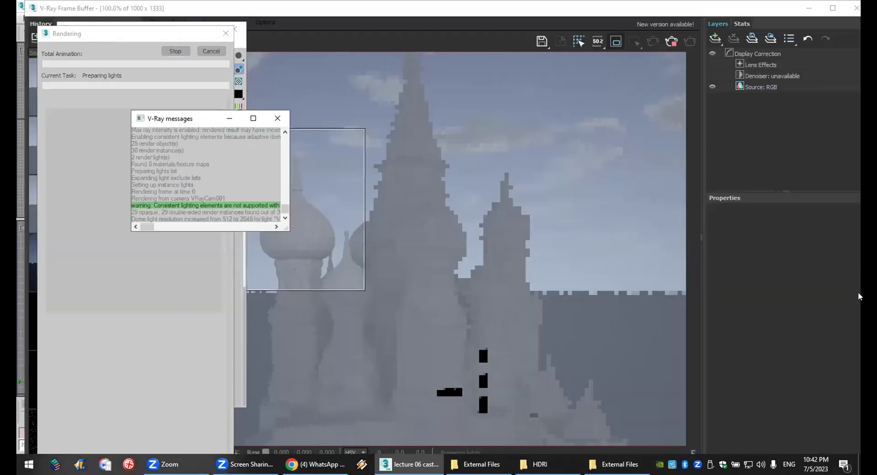
click(278, 119)
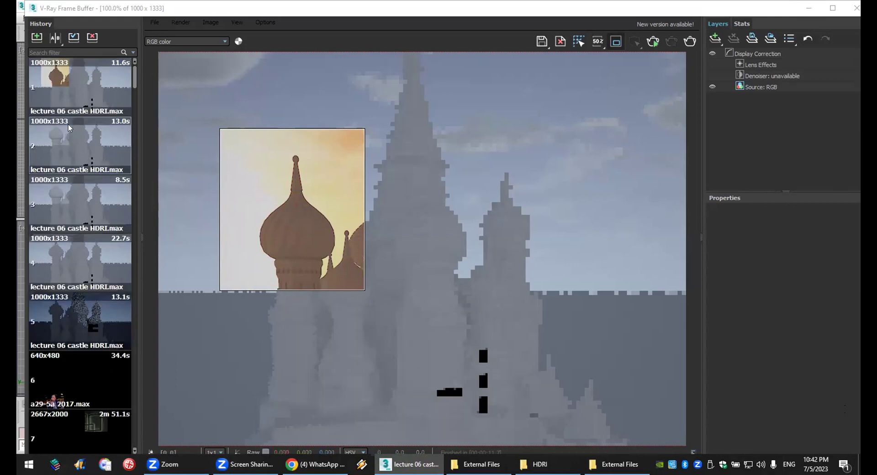
Close the frame buffer and search Google for "poly haven hdri" in a new Chrome tab.
mouse_move(289, 207)
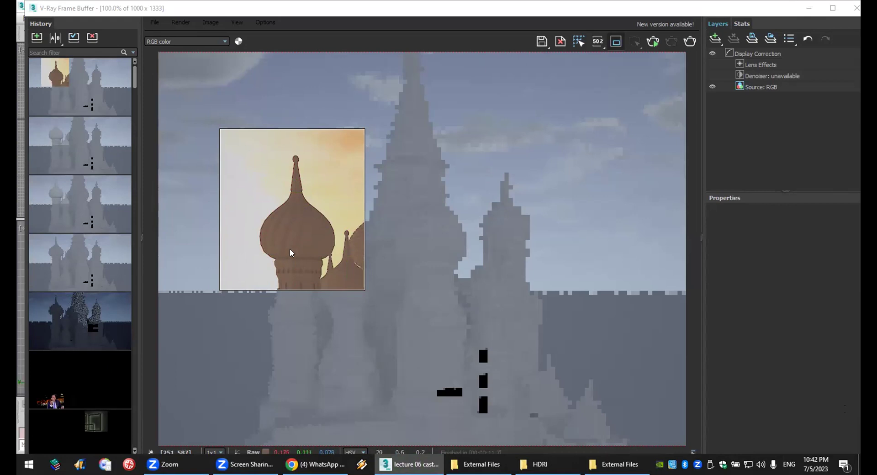
click(856, 8)
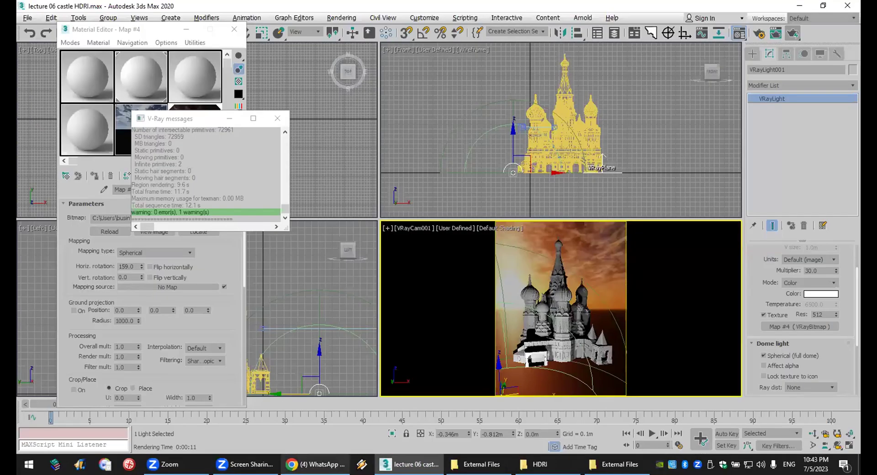
click(315, 464)
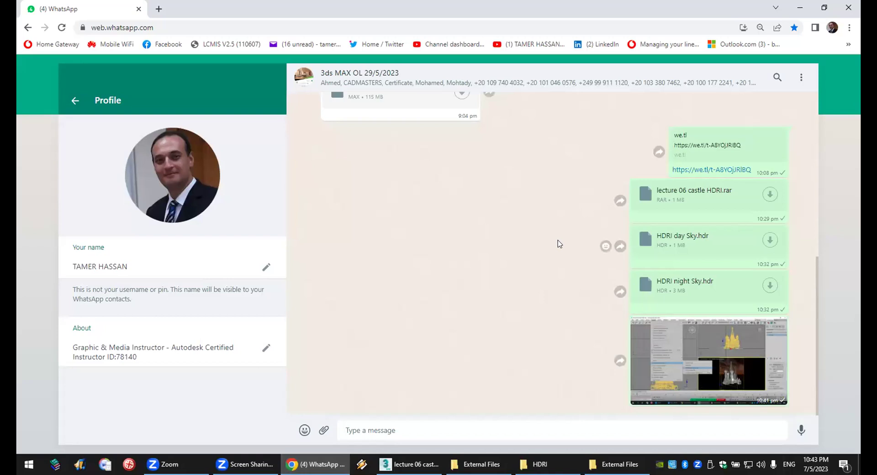
click(159, 9)
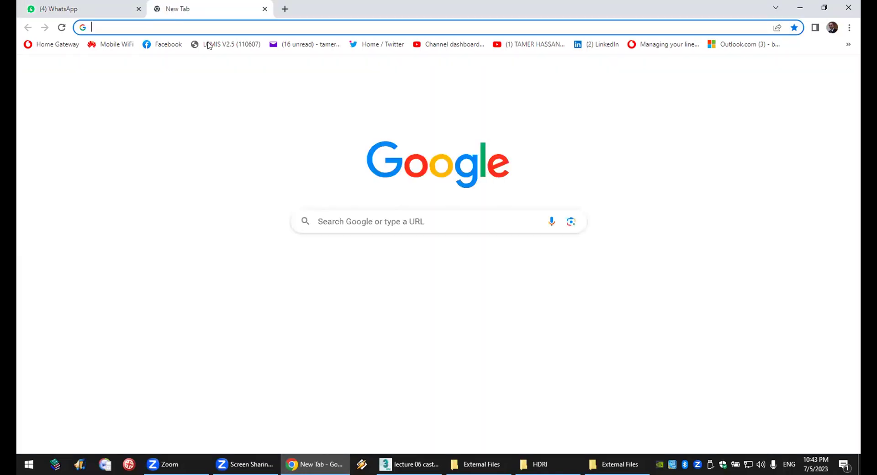
click(351, 221)
text(poly)
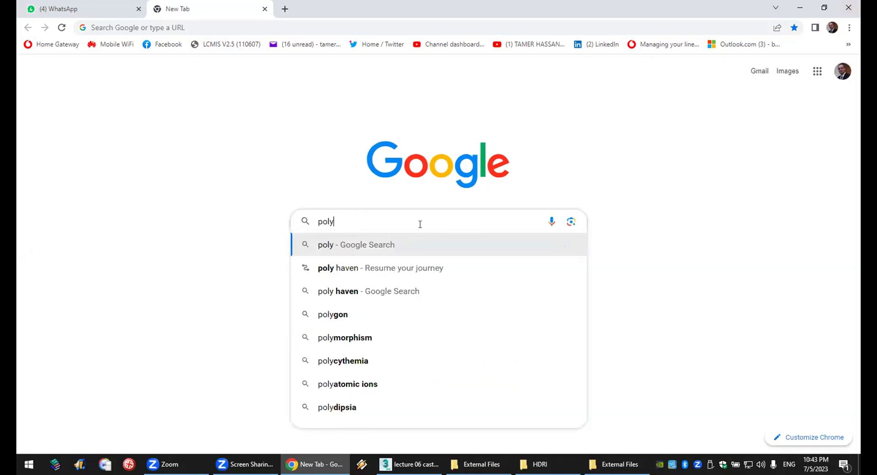
click(358, 267)
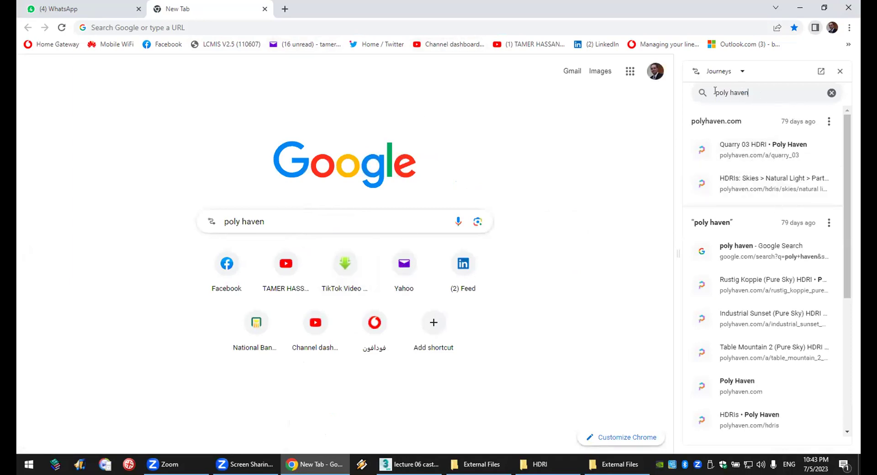
click(280, 221)
key(BackSpace)
key(BackSpace)
key(BackSpace)
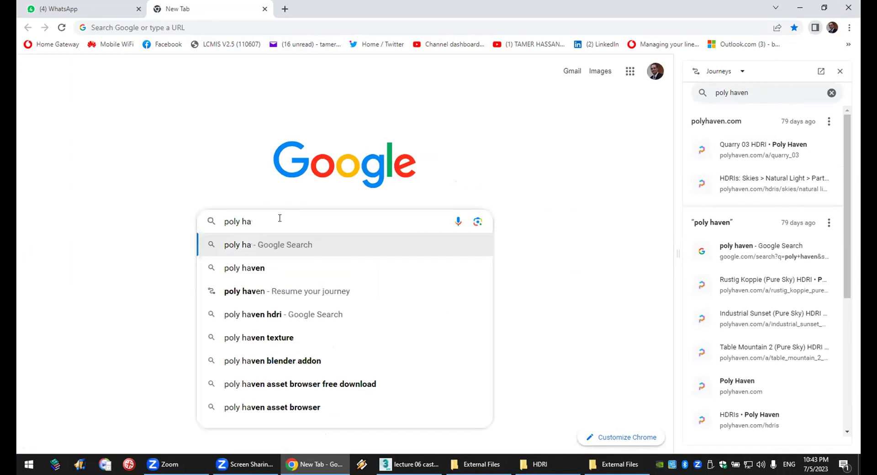
click(249, 315)
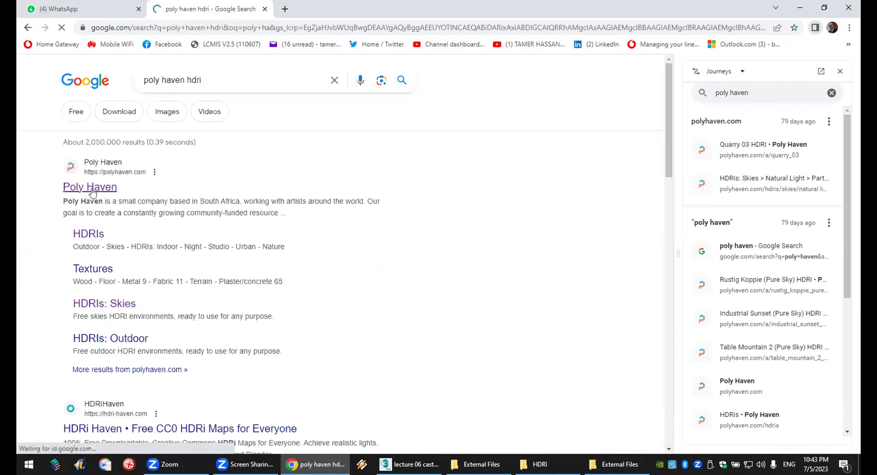
Open the Poly Haven website and send its link to the 3ds MAX OL 29/5/2023 WhatsApp group.
click(92, 188)
click(130, 28)
key(ctrl+c)
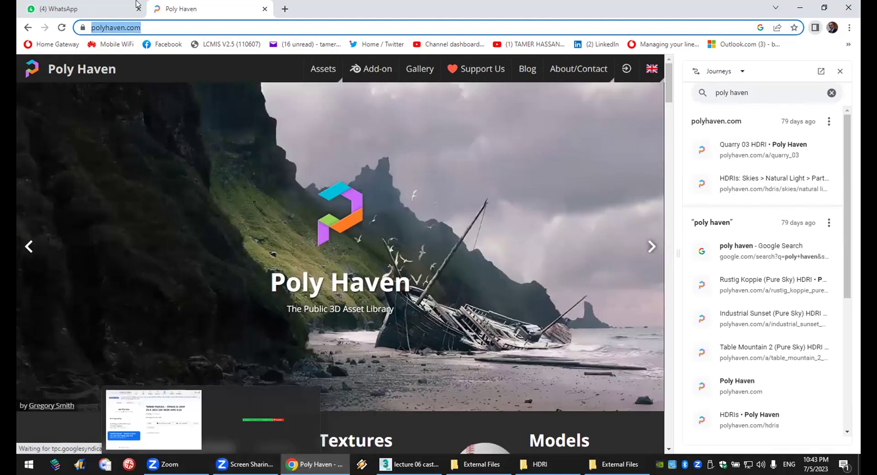
key(ctrl+Tab)
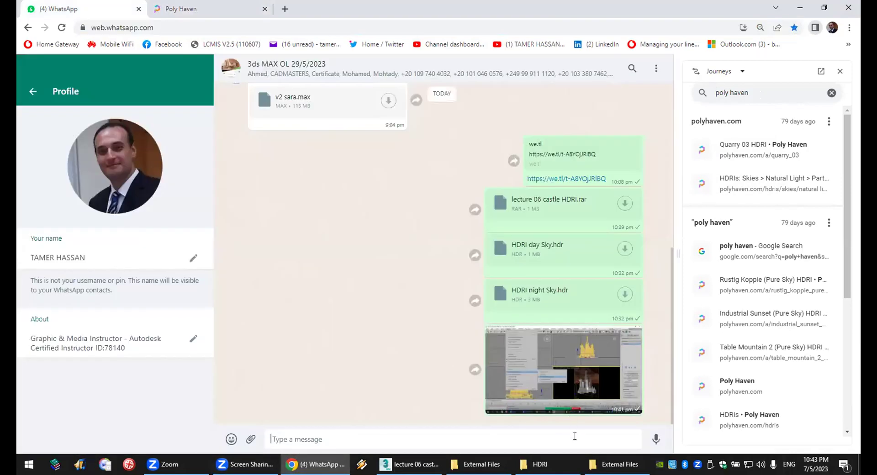
key(ctrl+v)
key(Return)
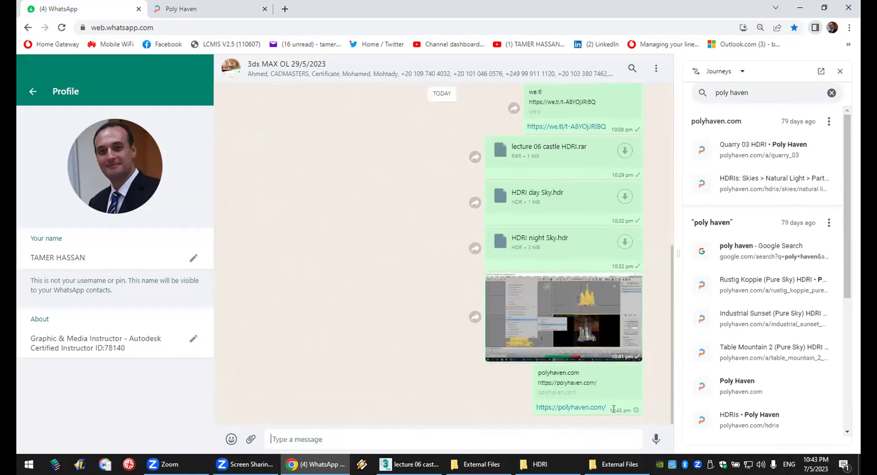
Browse Poly Haven's HDRIs and narrow them to Skies > Nature > Partly Cloudy, closing the Journeys side panel.
click(216, 9)
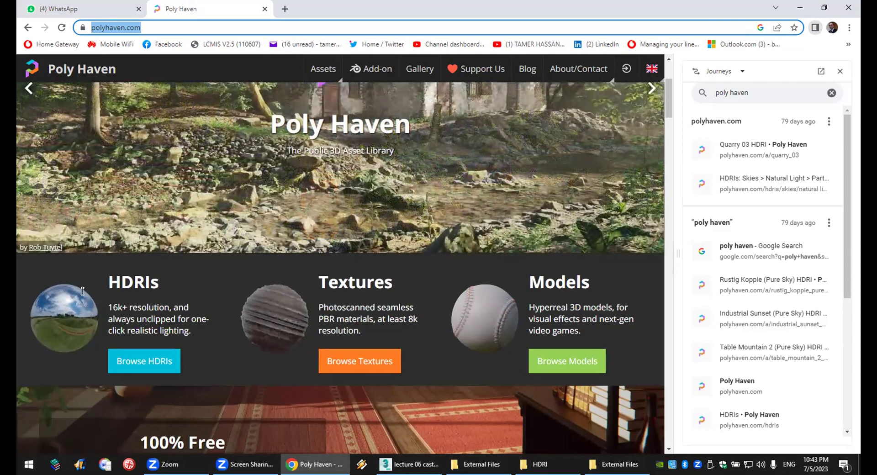
click(150, 362)
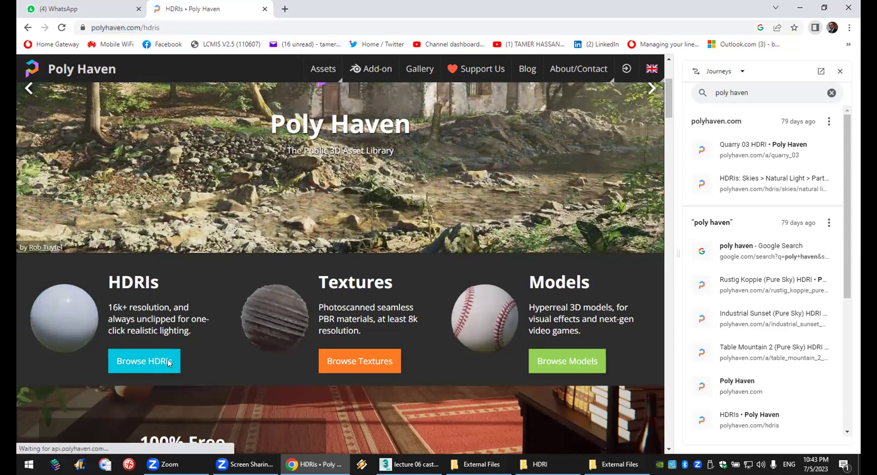
click(840, 71)
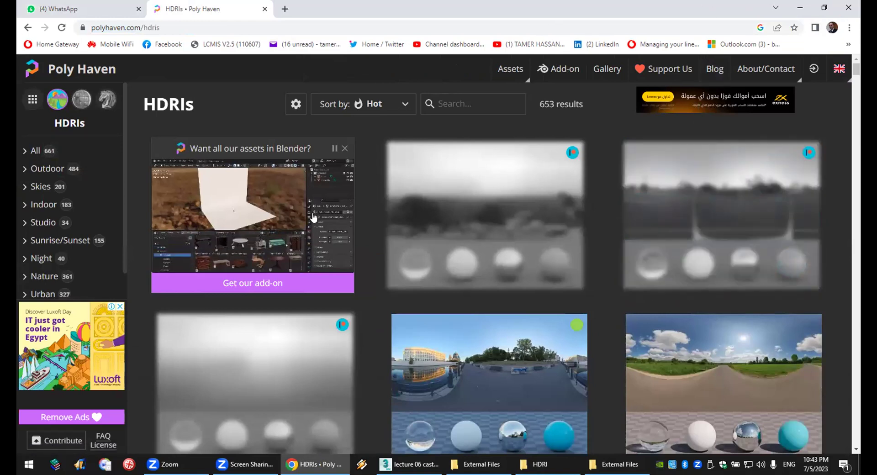
click(29, 191)
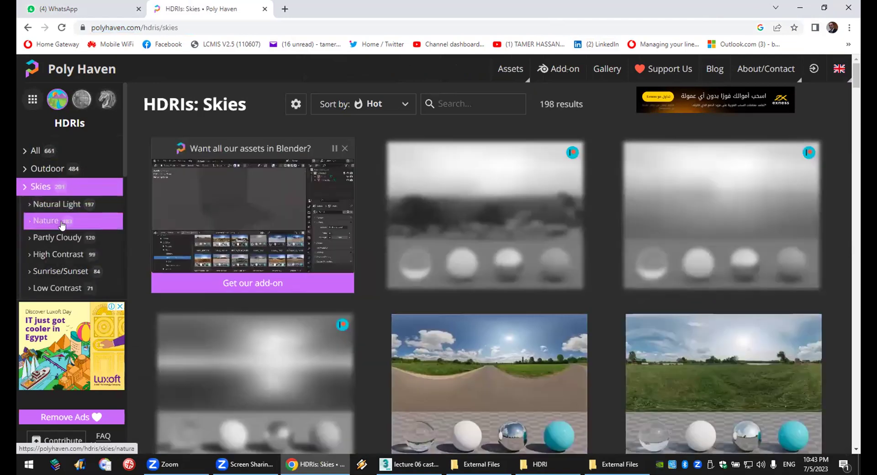
click(31, 223)
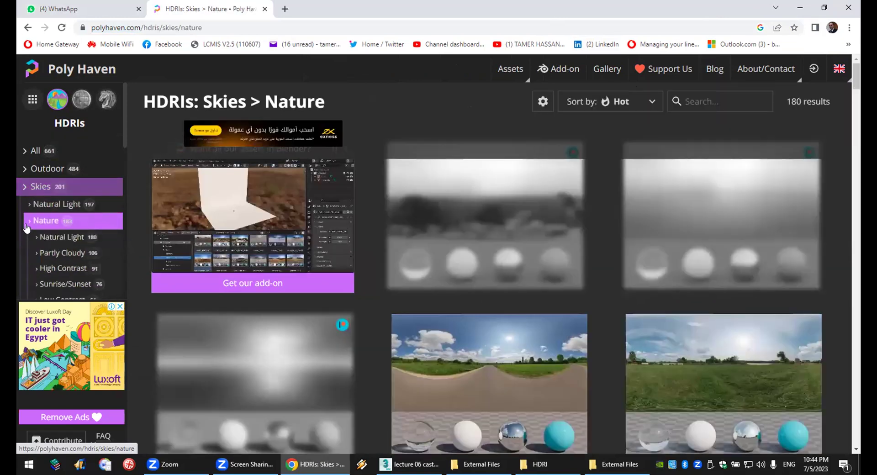
click(70, 253)
Look through the Partly Cloudy sky HDRIs on Poly Haven for a suitable daytime map.
scroll(653, 335, down, 3)
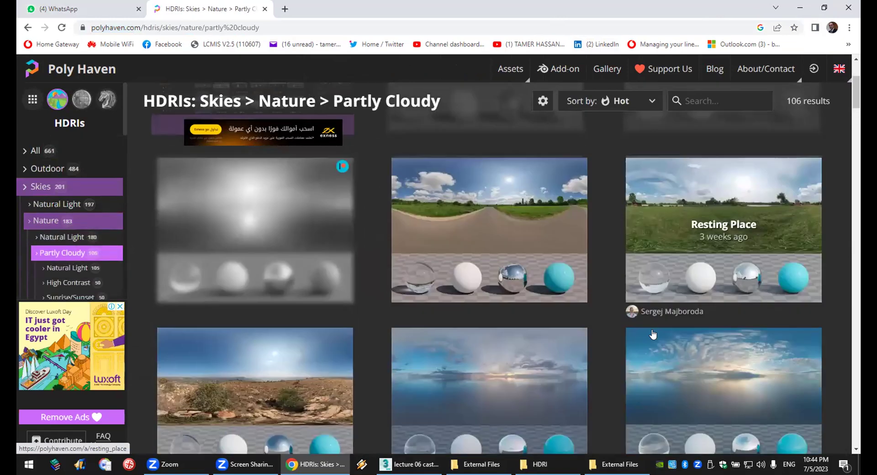
scroll(654, 335, down, 2)
scroll(653, 335, down, 4)
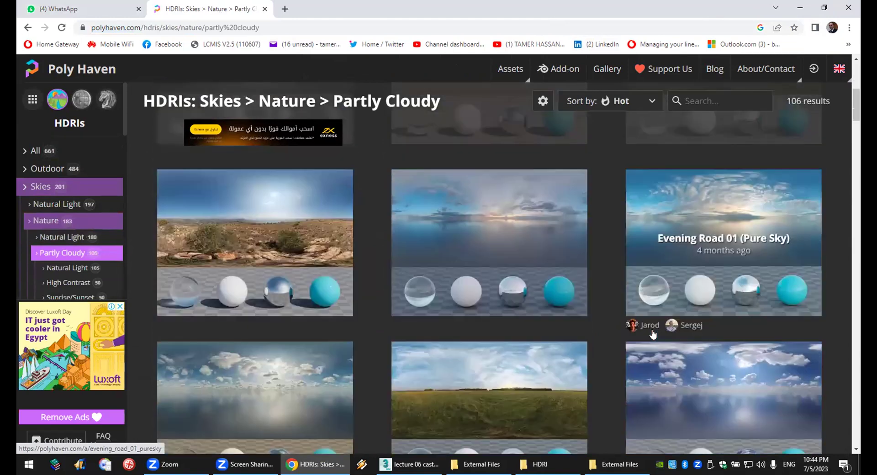
scroll(653, 335, down, 1)
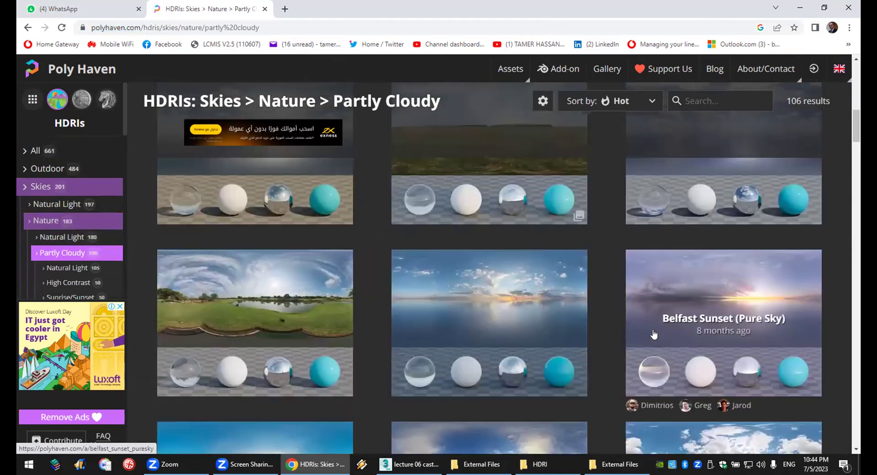
scroll(601, 320, down, 3)
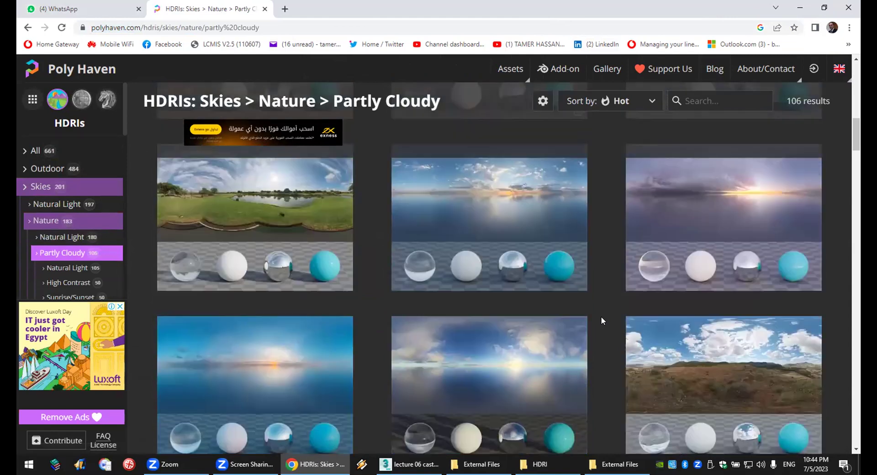
scroll(601, 321, down, 6)
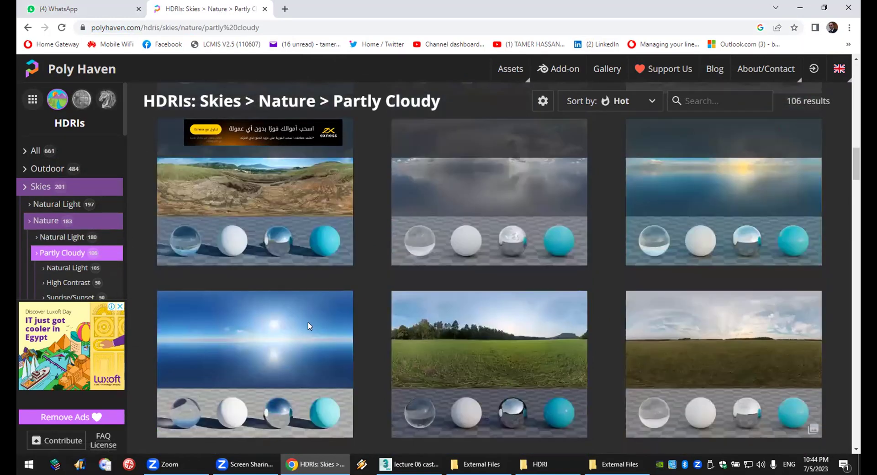
scroll(242, 311, down, 4)
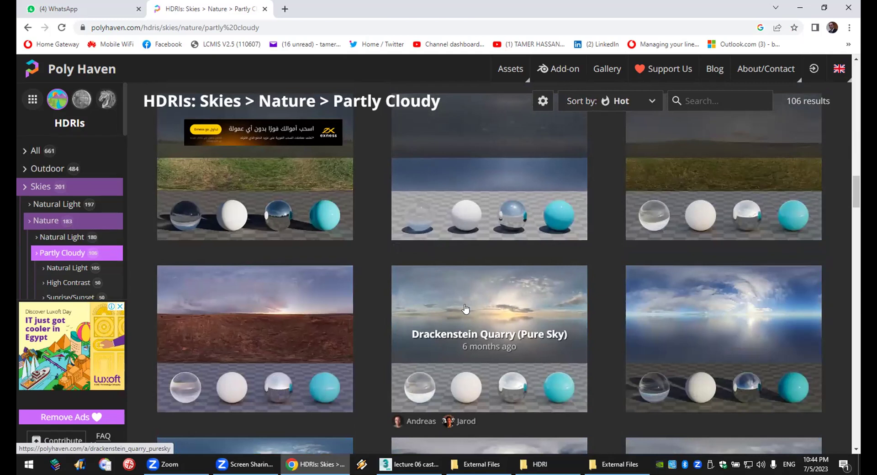
scroll(503, 304, down, 4)
scroll(511, 347, down, 3)
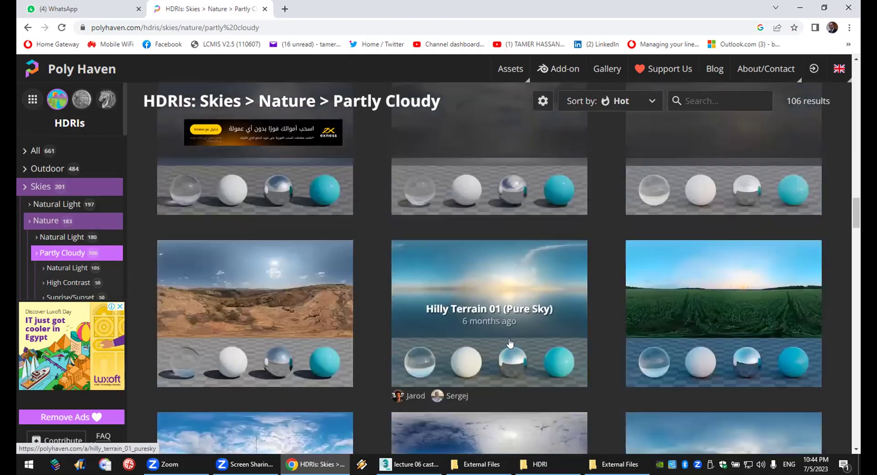
Download the Fouriesburg Mountain Midday HDRI as a 4K HDR file and show it in its folder.
click(279, 277)
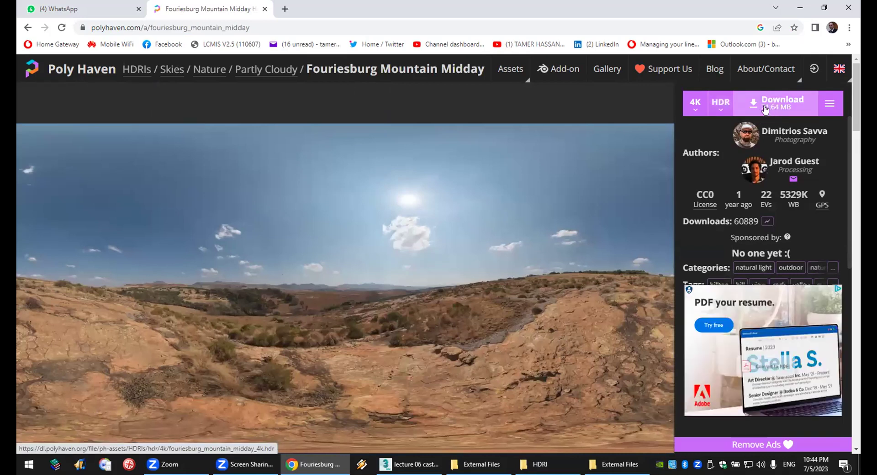
click(772, 106)
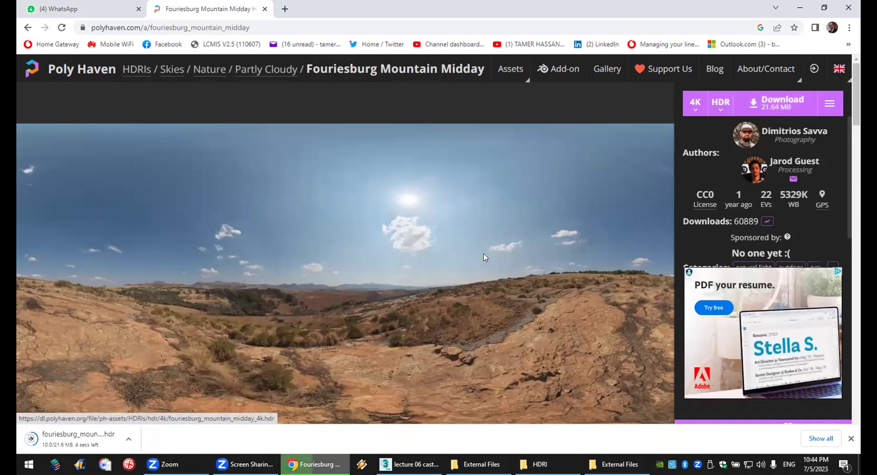
click(129, 440)
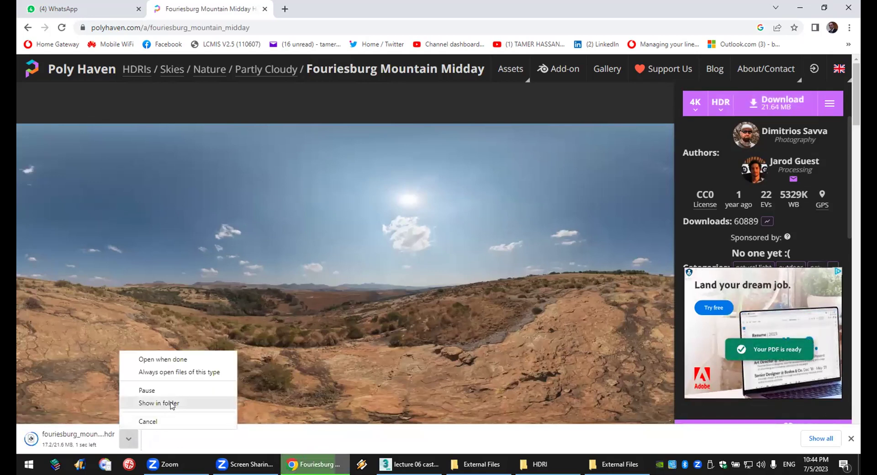
click(171, 405)
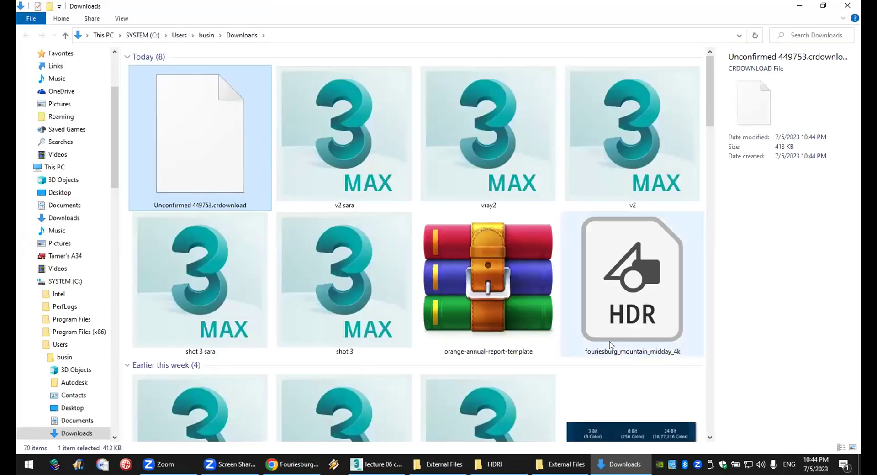
Copy fouriesburg_mountain_midday_4k from Downloads to the desktop and move its icon to an empty spot below the other HDR files.
click(650, 289)
right_click(629, 285)
click(670, 227)
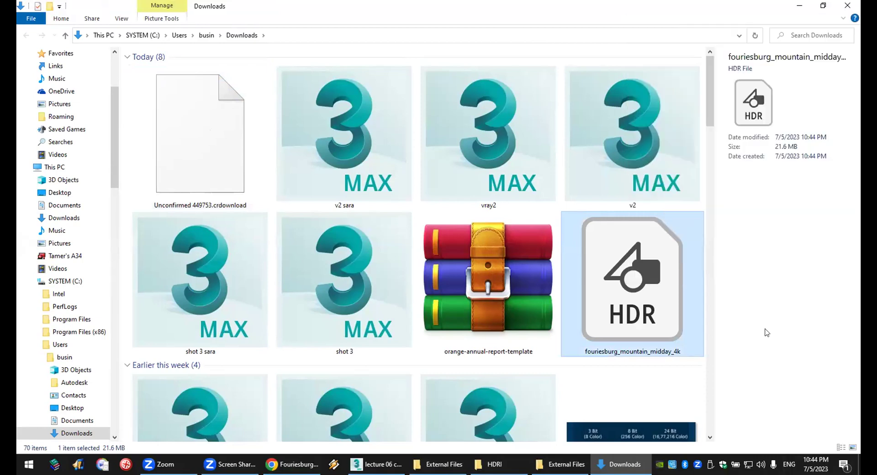
key(super+d)
right_click(338, 300)
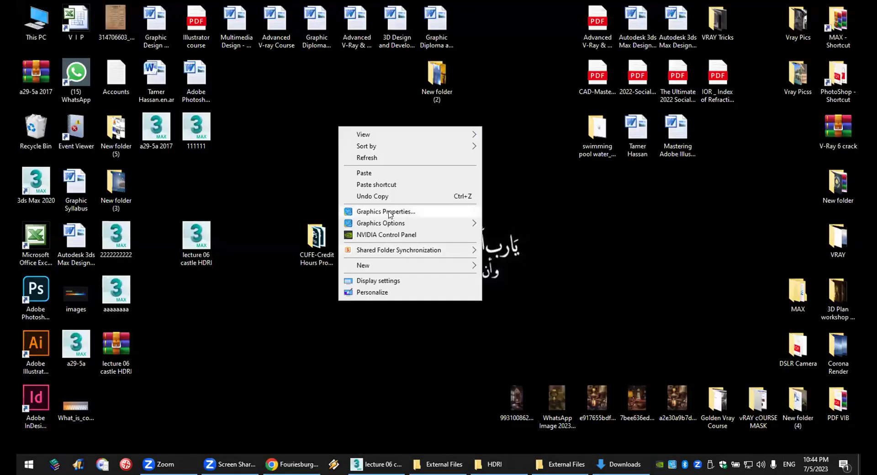
click(356, 173)
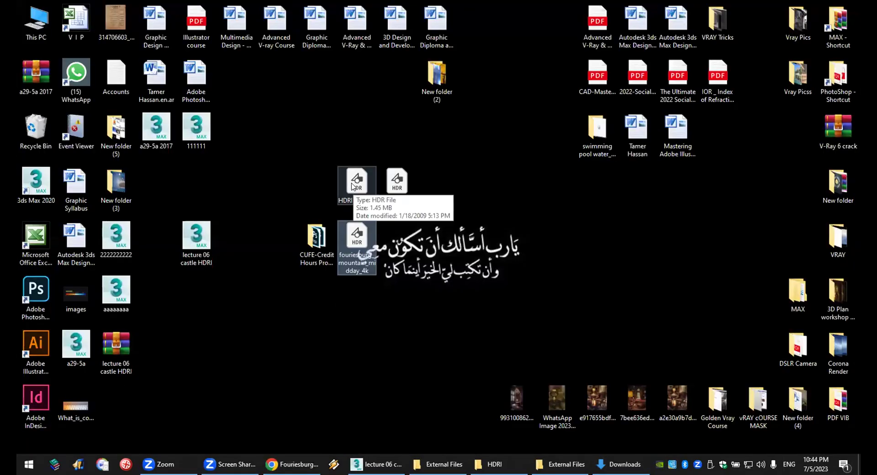
drag(352, 235, 280, 348)
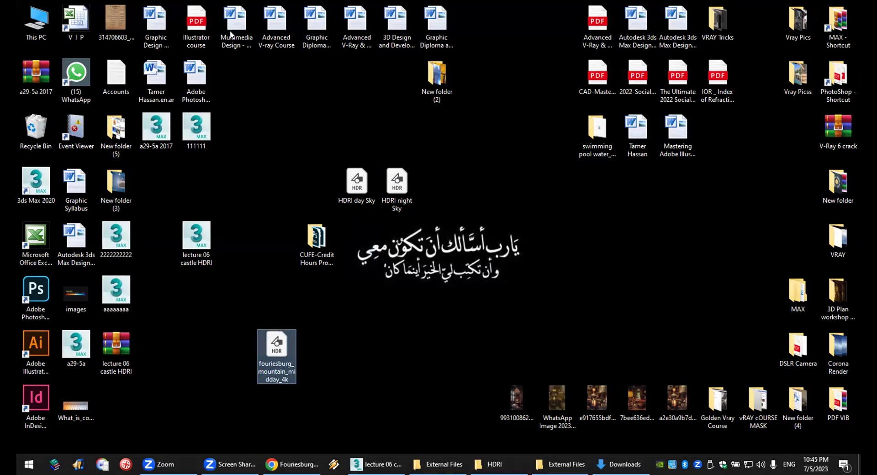
Return to 3ds Max, select the V-Ray dome light beside the castle and clear the map from its texture slot.
key(alt+Tab)
click(233, 132)
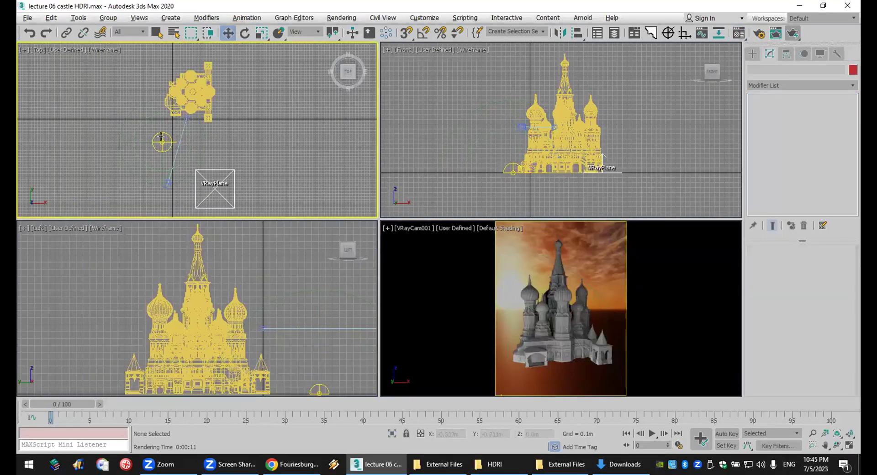
click(162, 136)
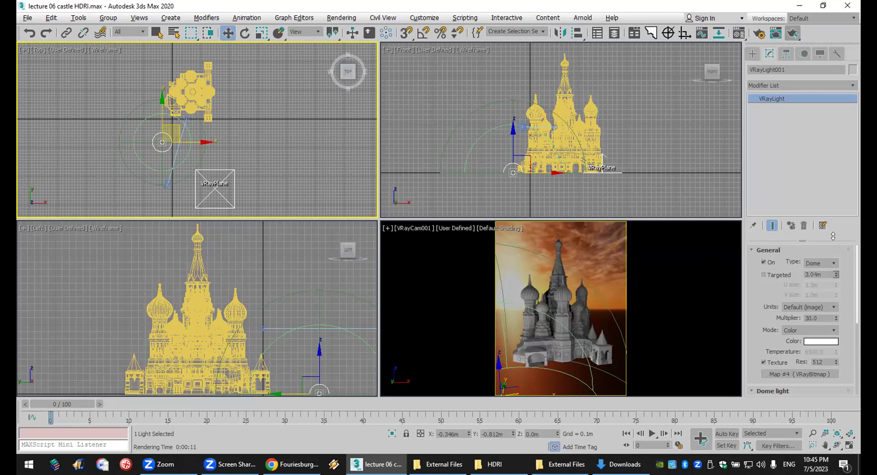
click(784, 276)
click(783, 276)
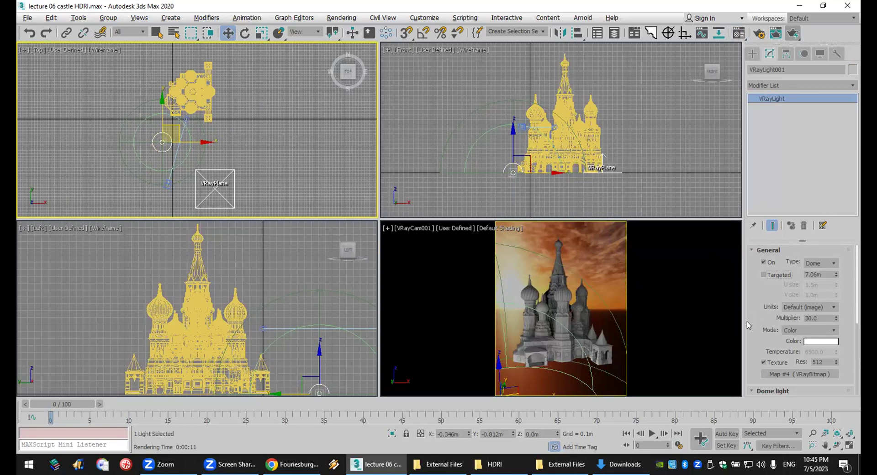
double_click(819, 318)
scroll(750, 312, down, 3)
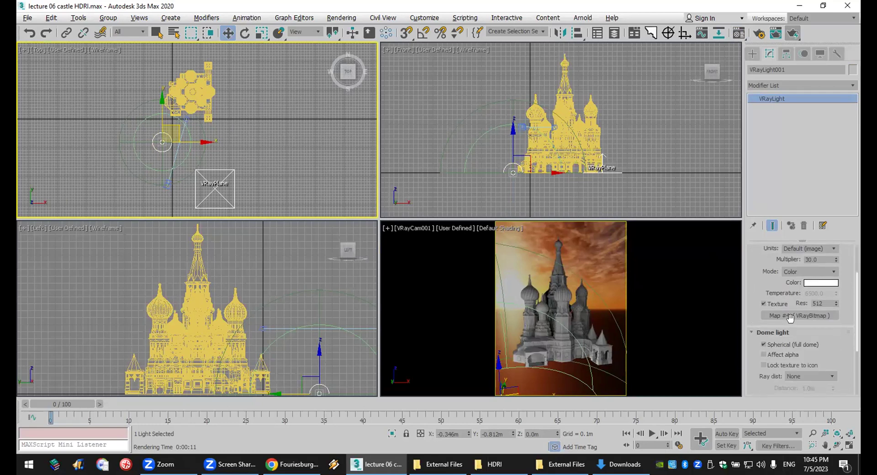
right_click(805, 319)
click(807, 345)
Assign a VRayBitmap of fouriesburg_mountain_midday_4k from the desktop to the dome light's texture, setting the preview exposure to 0.
click(807, 315)
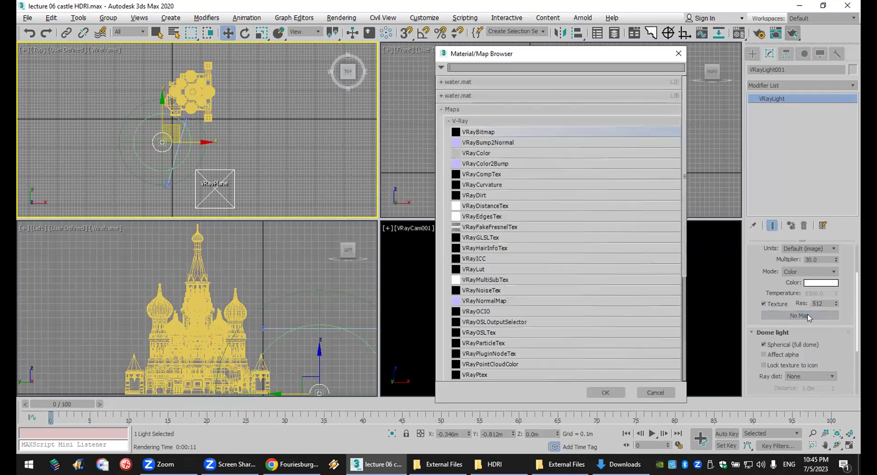
double_click(517, 131)
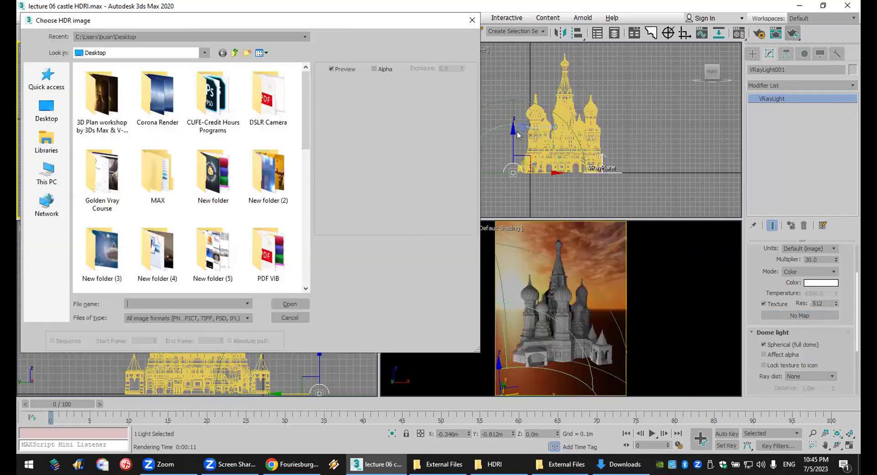
scroll(128, 219, down, 5)
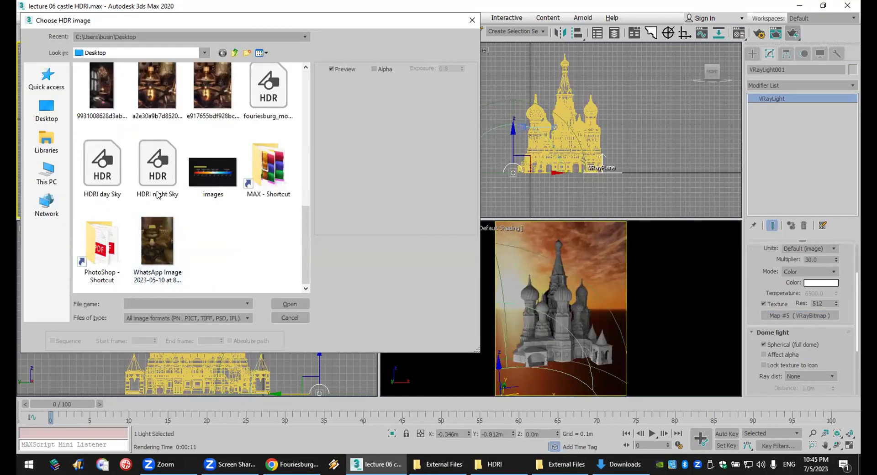
click(273, 97)
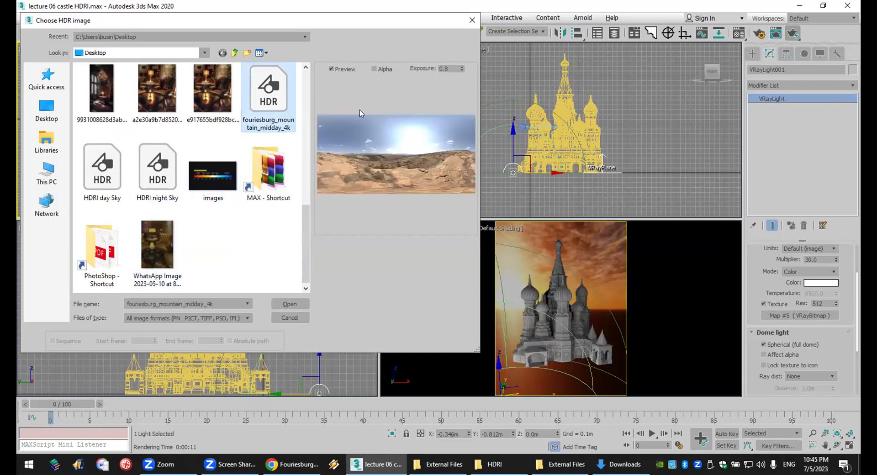
click(457, 68)
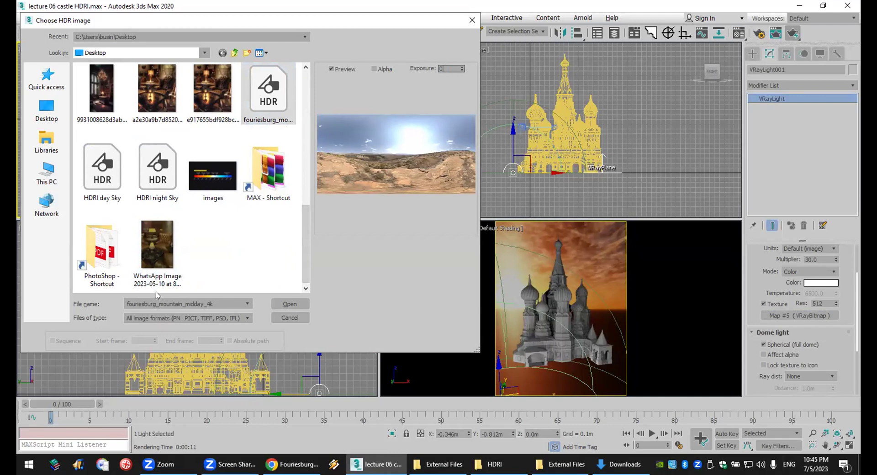
key(Tab)
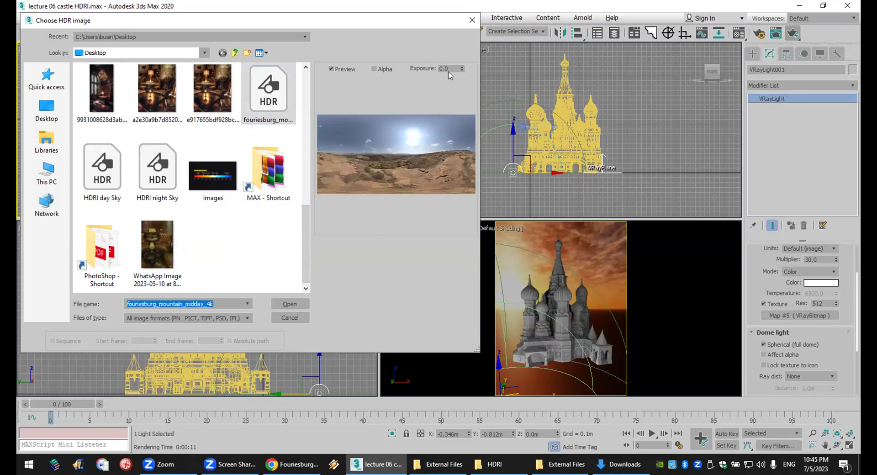
click(283, 303)
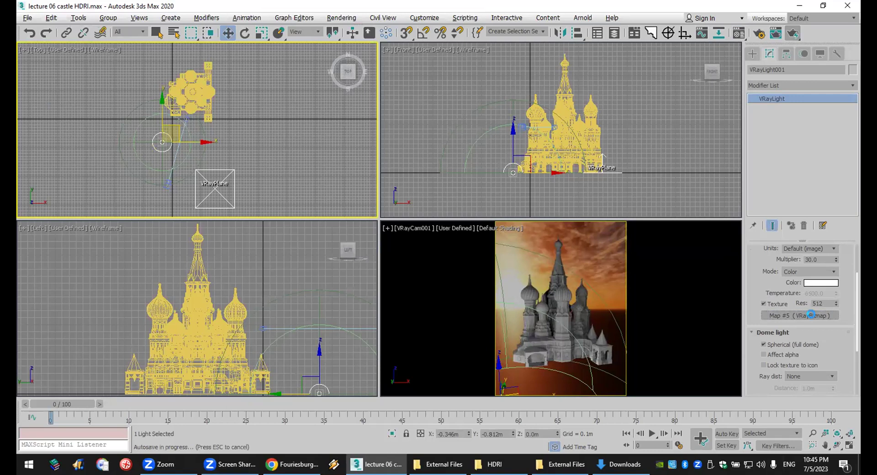
Send a screenshot of the dome light setup to the 3ds MAX OL 29/5/2023 group in WhatsApp Web.
drag(758, 261, 757, 328)
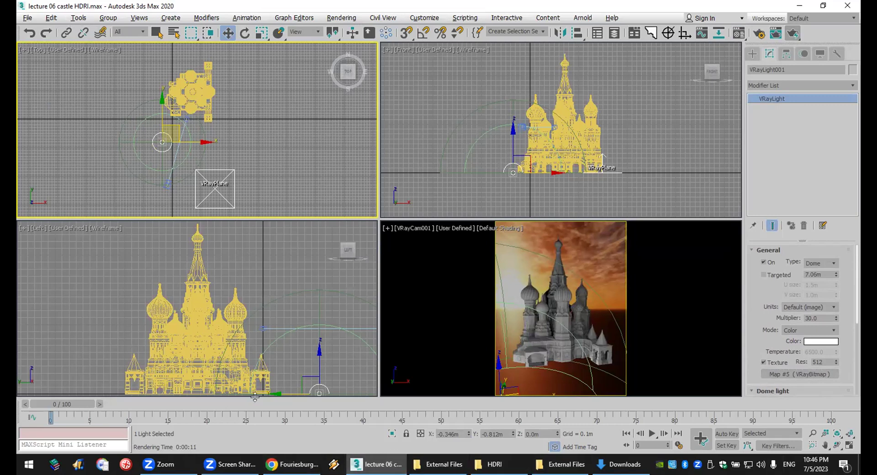
click(292, 464)
click(98, 11)
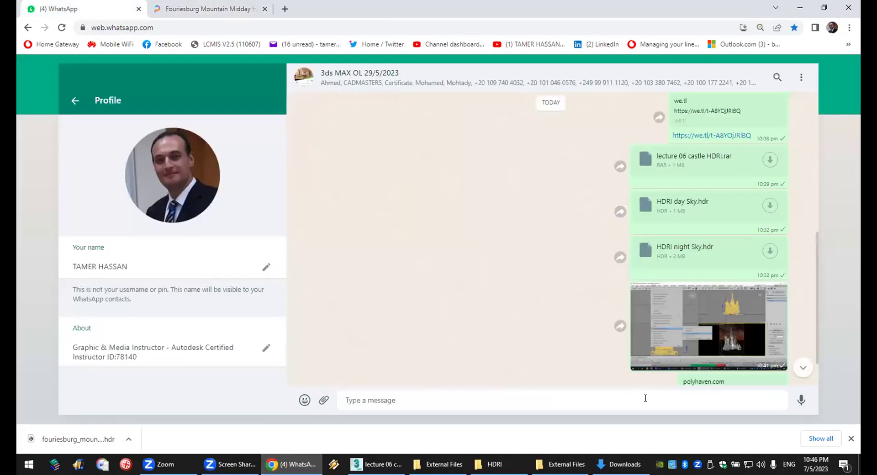
key(ctrl+v)
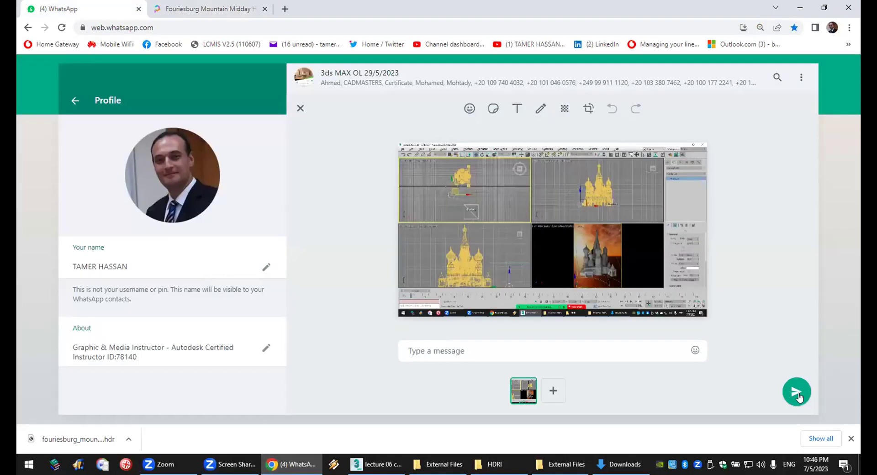
click(797, 394)
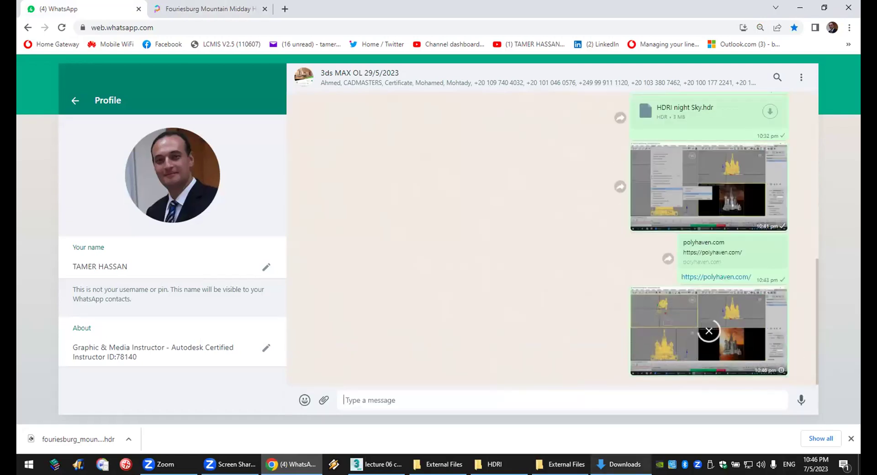
Back in 3ds Max, instance the dome light's VRayBitmap into the environment map slot and close the environment settings.
click(377, 464)
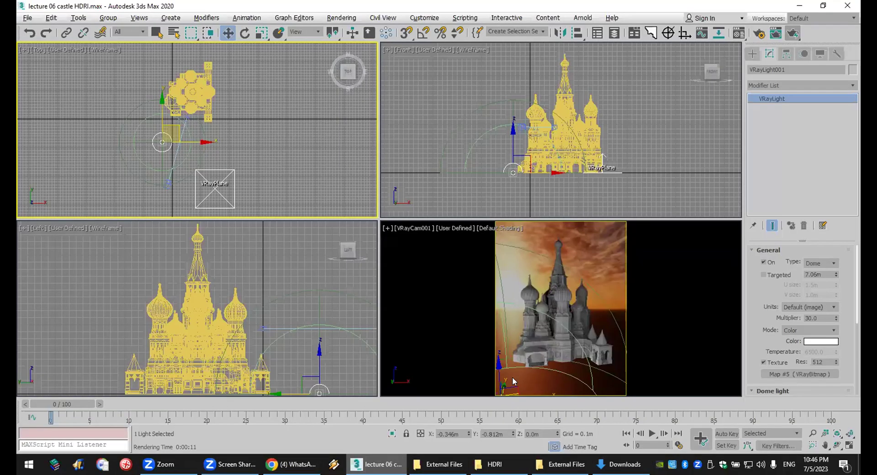
click(341, 18)
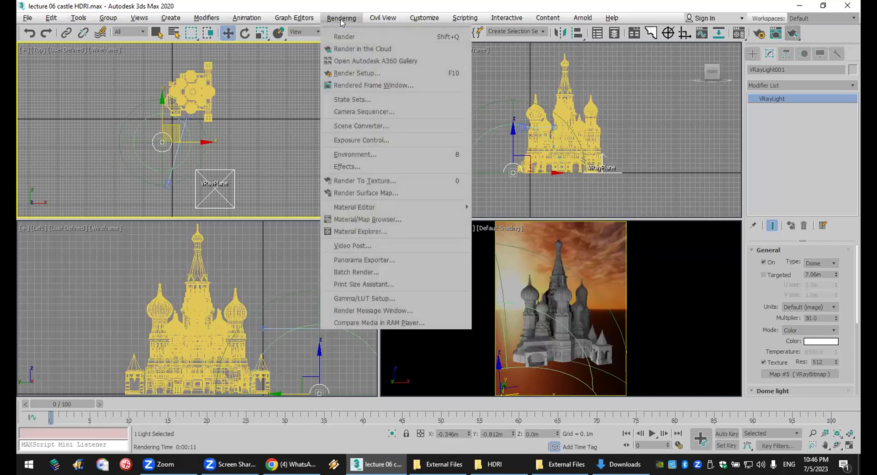
click(435, 155)
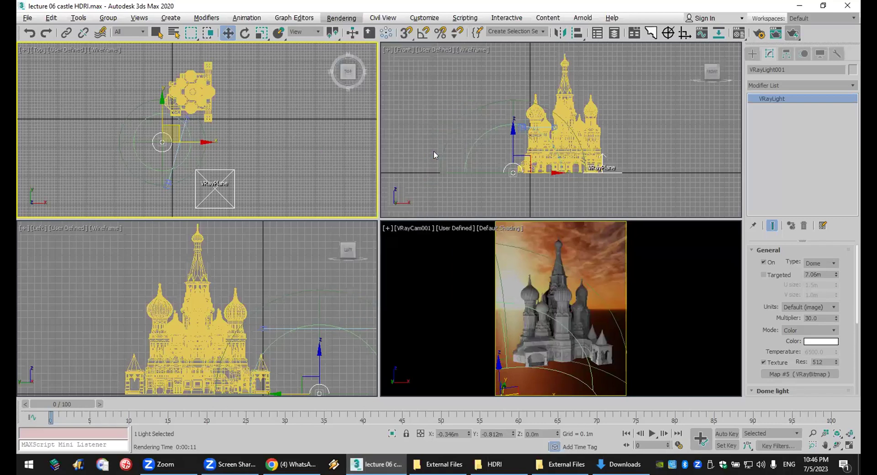
drag(797, 376, 206, 117)
click(165, 231)
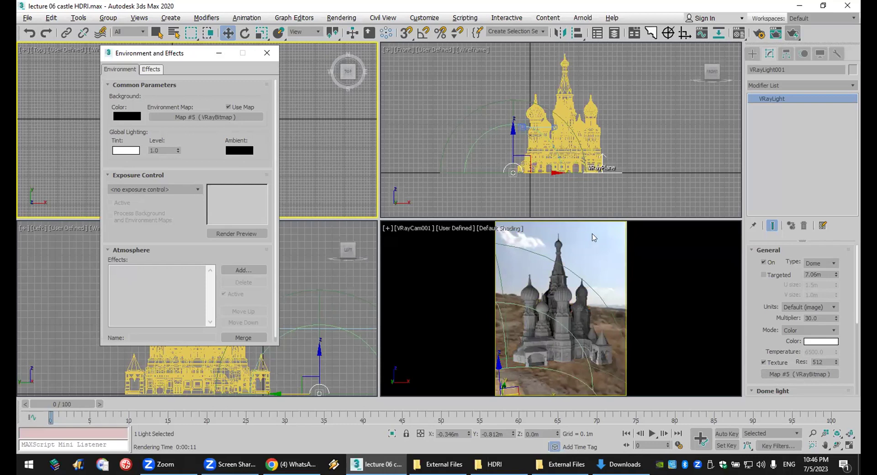
click(267, 53)
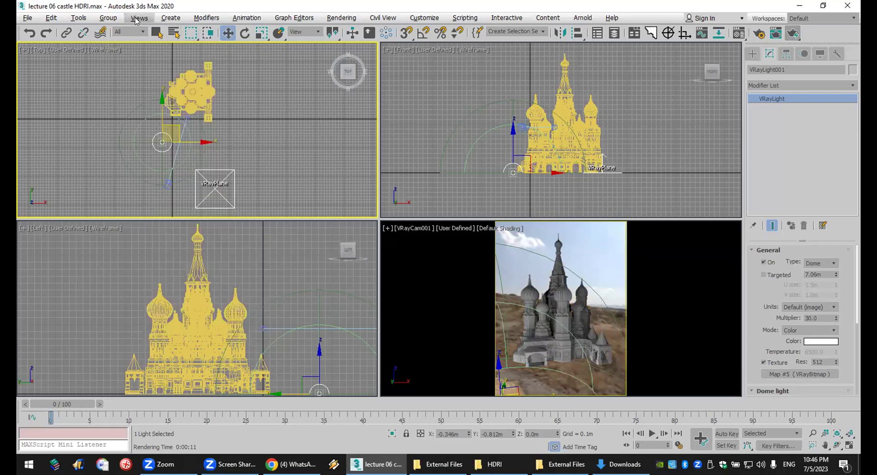
click(596, 247)
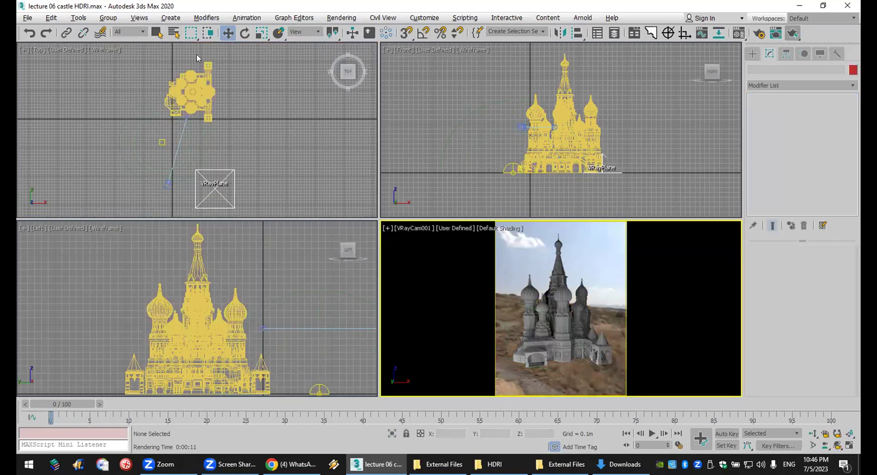
click(137, 18)
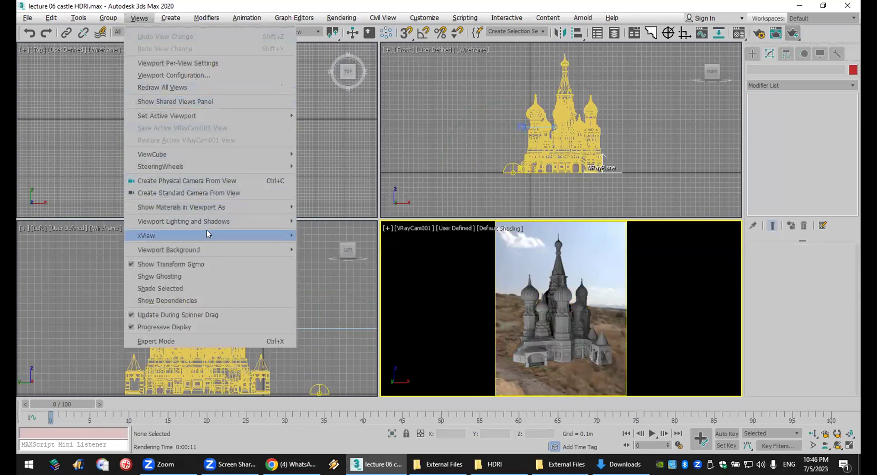
mouse_move(216, 250)
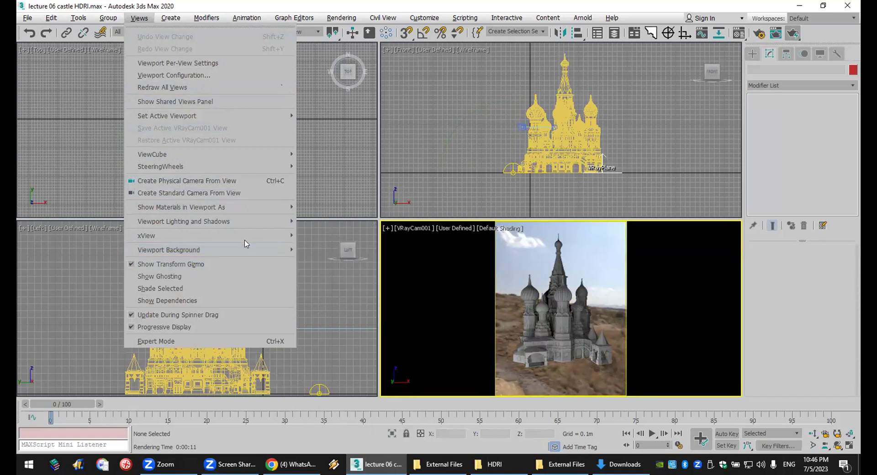
click(272, 461)
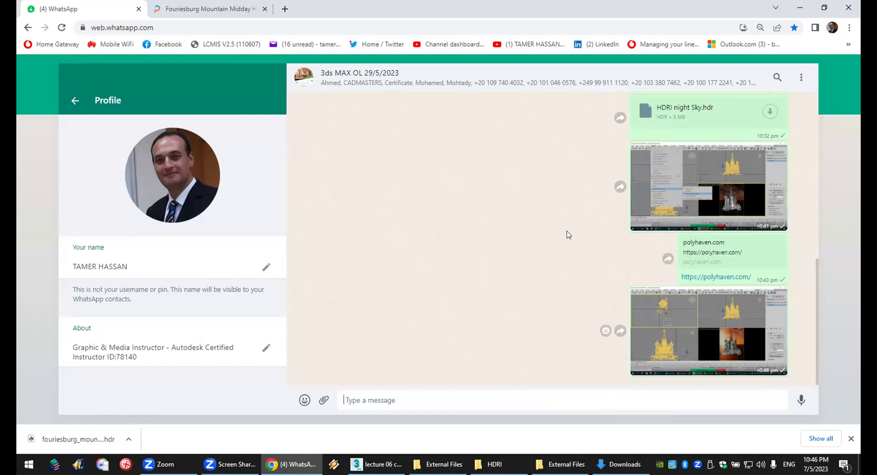
key(alt+Tab)
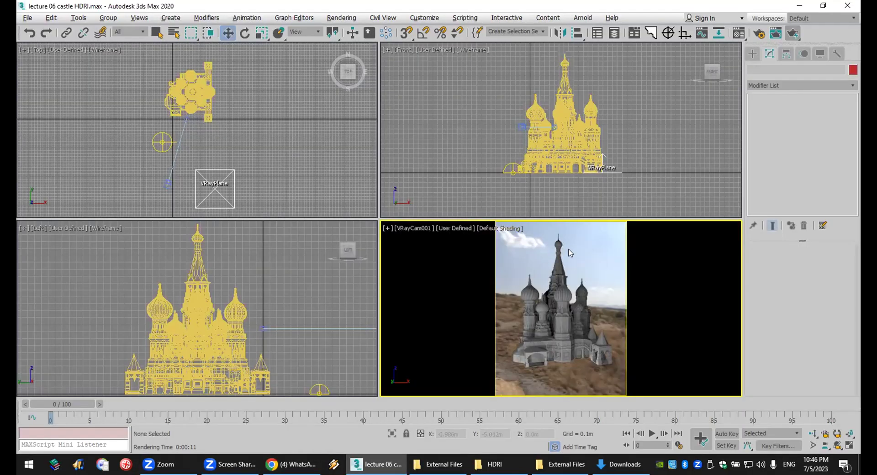
Instance the dome light's map into the Material Editor slot below the first sample and set its horizontal rotation to 306.
click(733, 34)
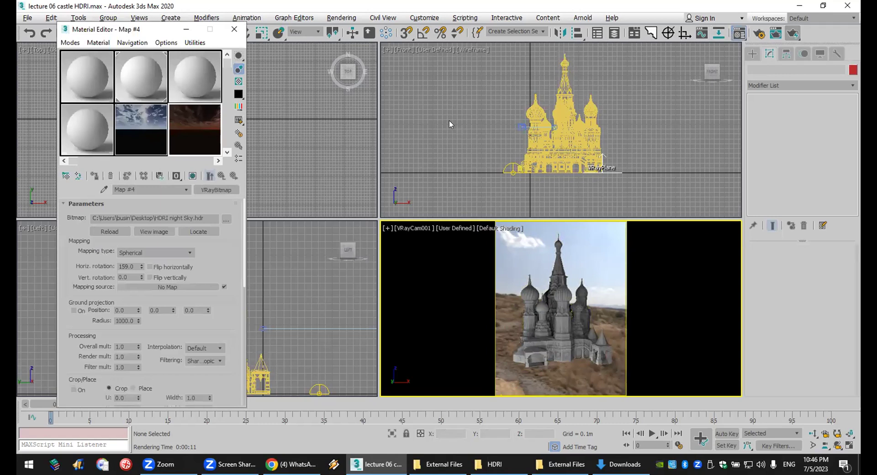
click(502, 172)
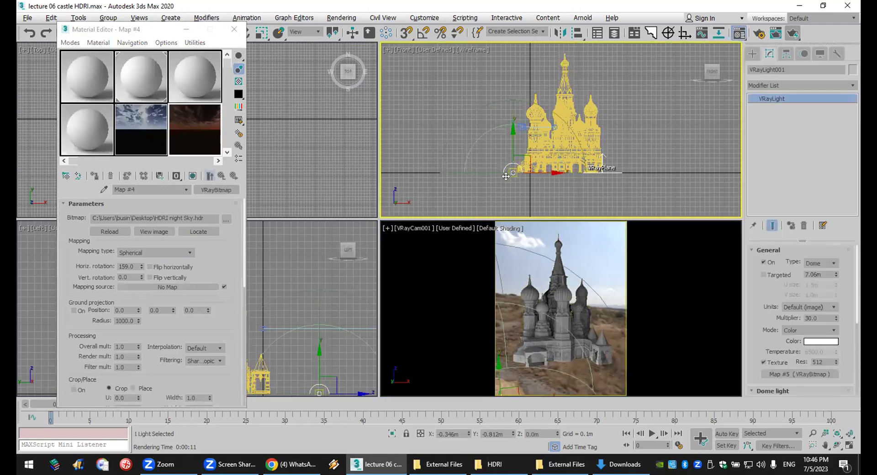
drag(799, 375, 93, 140)
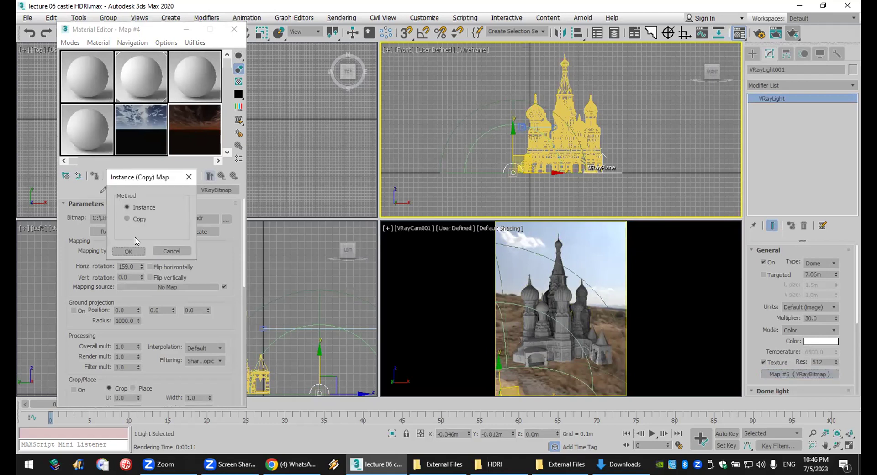
click(128, 251)
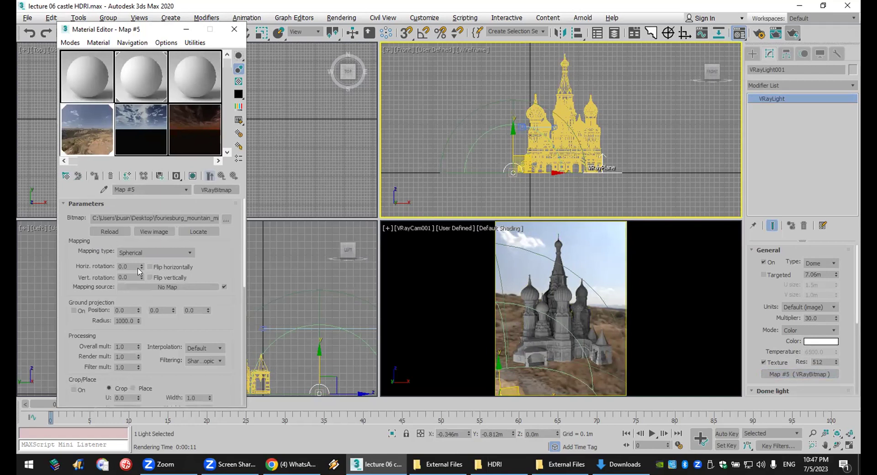
click(139, 266)
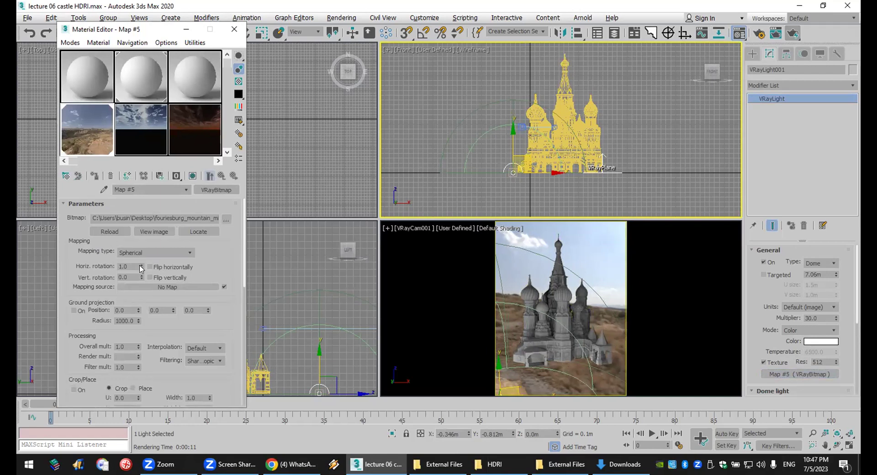
drag(140, 268, 109, 101)
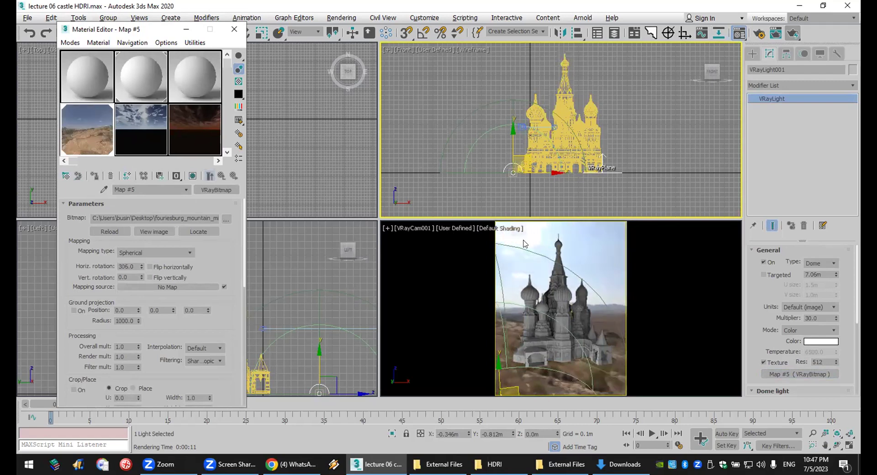
Test-render the marked region of the VRayCam001 view, dismiss the V-Ray messages and close the frame buffer.
click(618, 252)
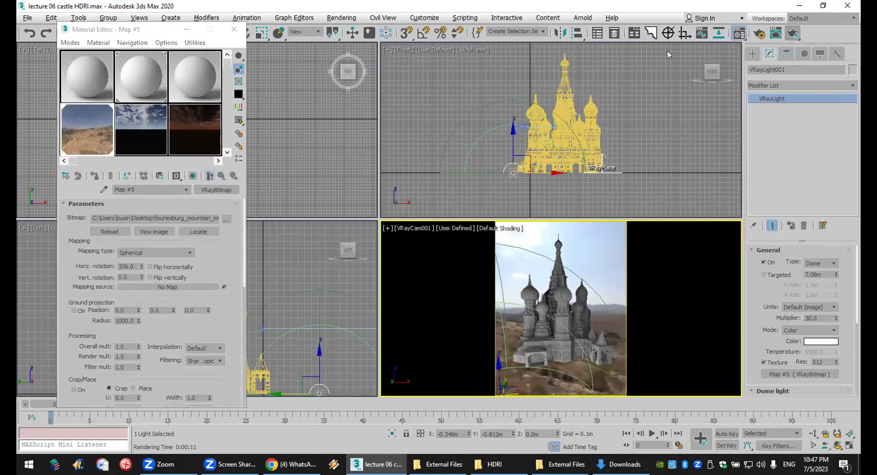
key(shift+q)
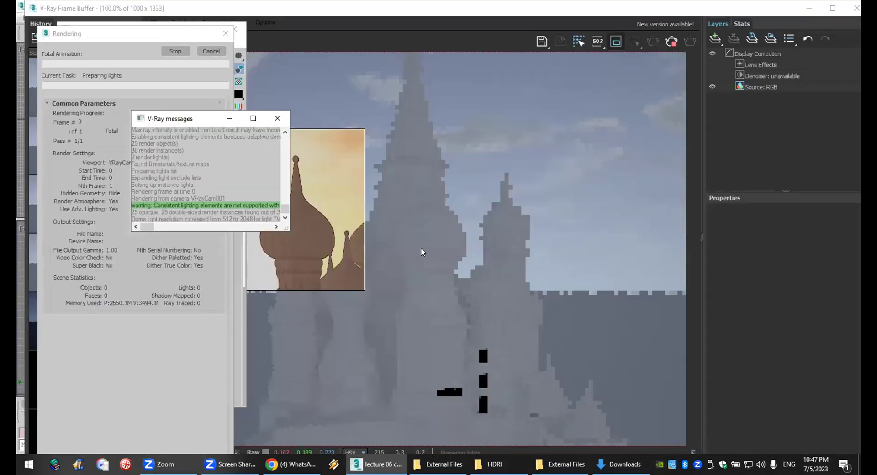
click(277, 119)
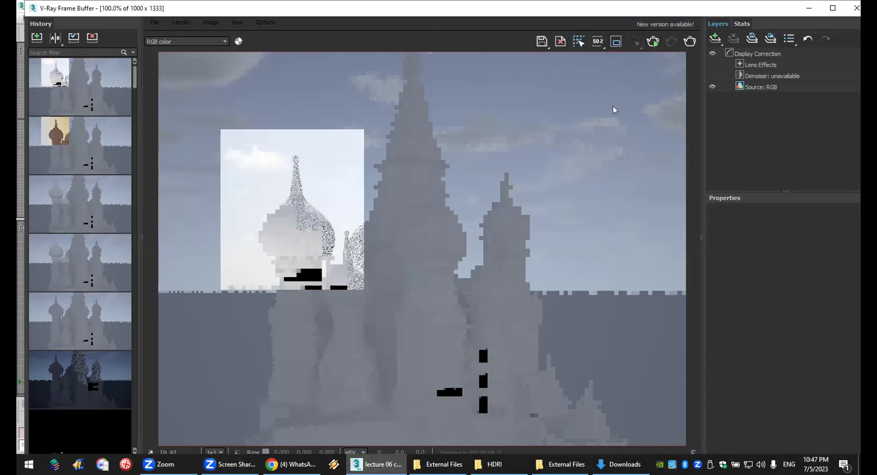
scroll(533, 203, down, 5)
click(856, 8)
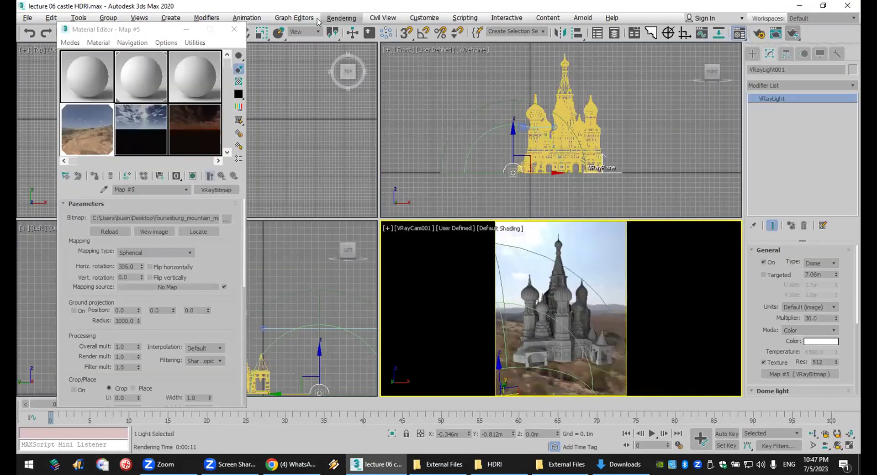
Close the Material Editor, set the V-Ray color mapping gamma to 1.3 in Render Setup and render the VRayCam001 view.
click(234, 29)
click(341, 18)
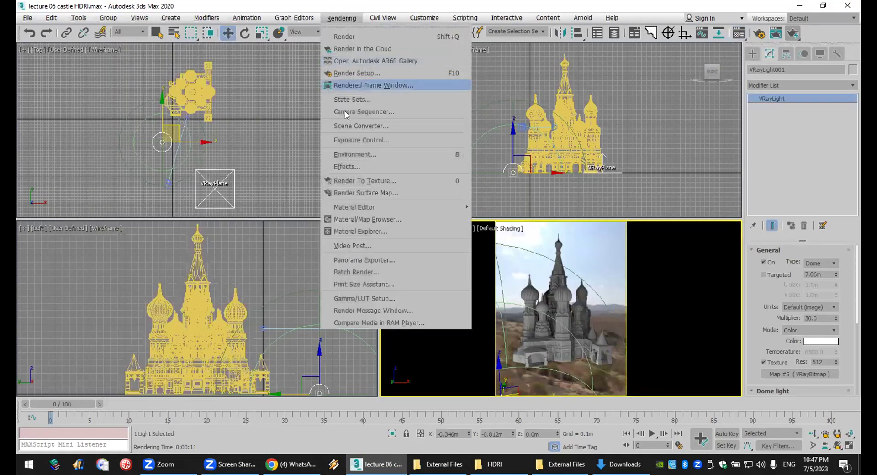
click(368, 76)
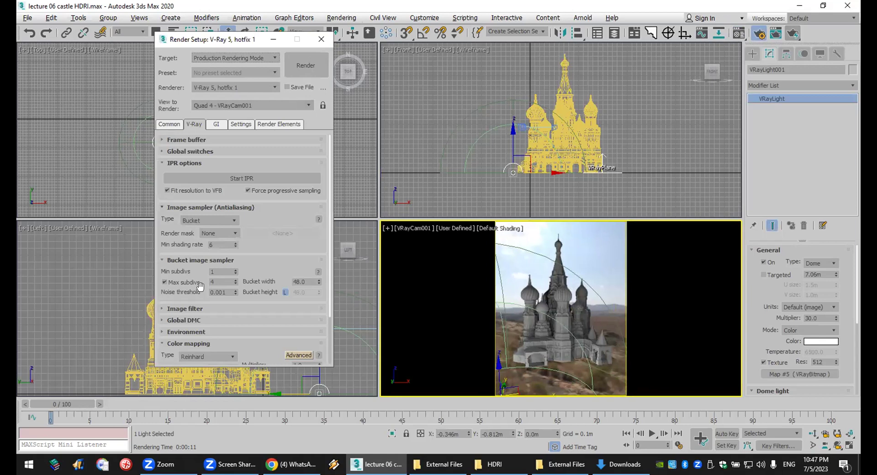
scroll(274, 352, down, 3)
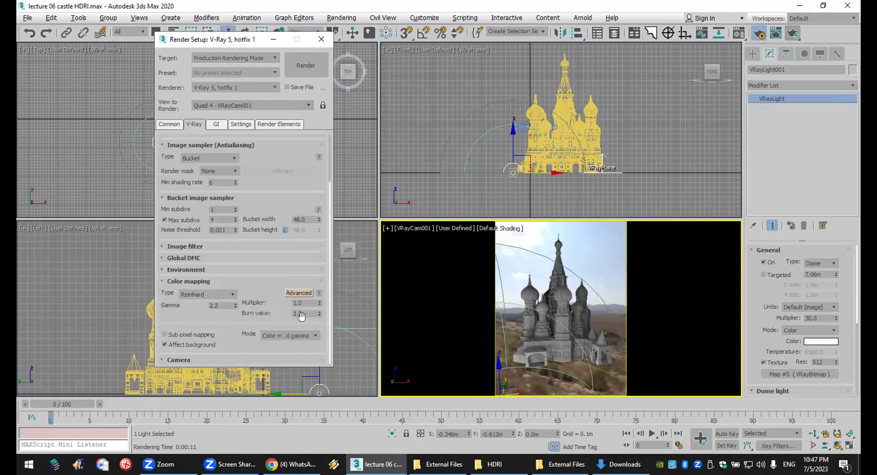
double_click(222, 306)
text(1.3)
key(Return)
click(792, 34)
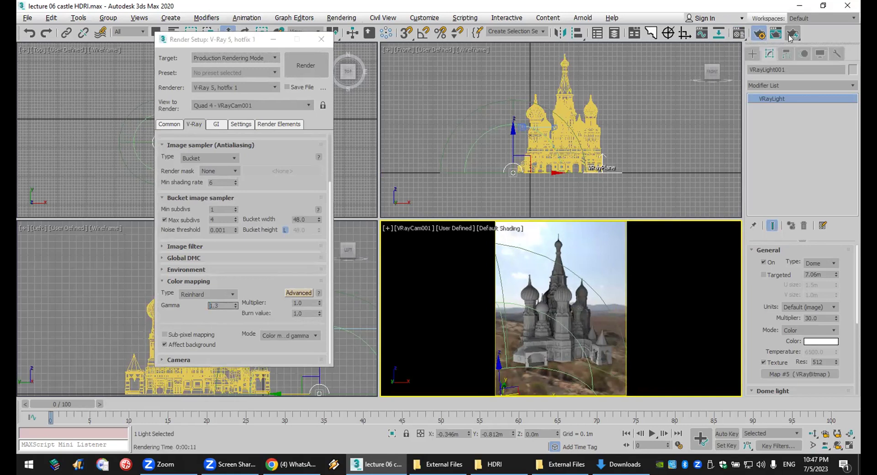
click(534, 237)
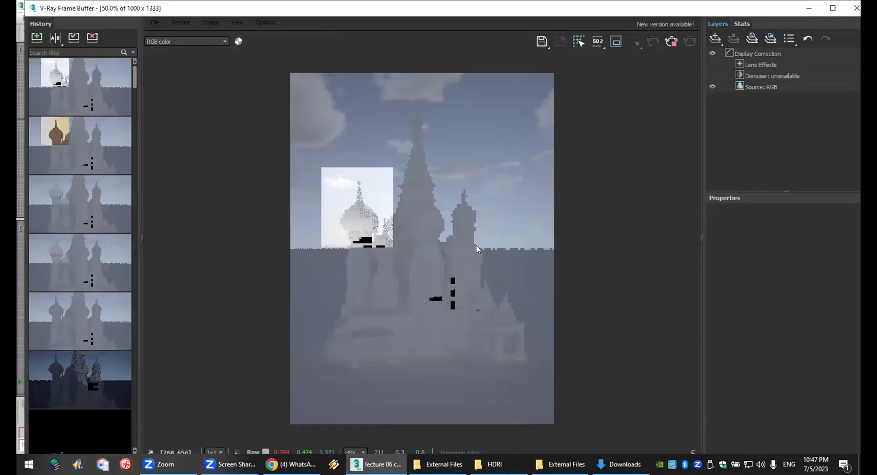
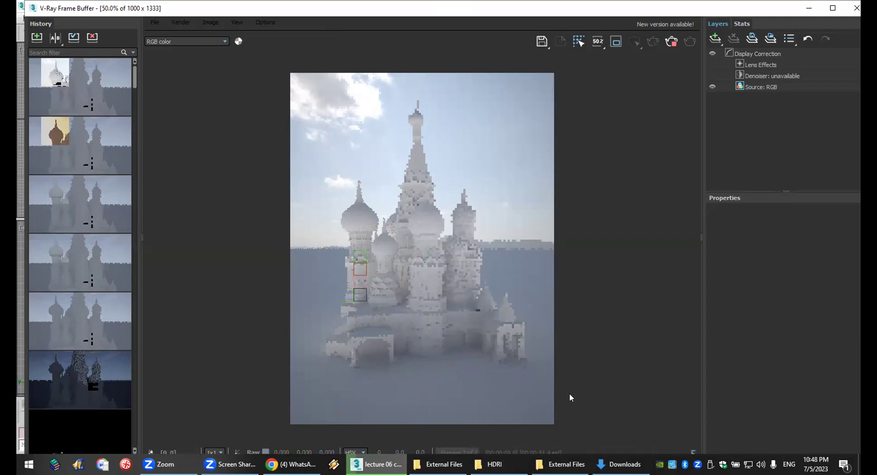
Switch to Poly Haven in Chrome and browse the Skies > Nature HDRIs for alternative skies.
click(293, 464)
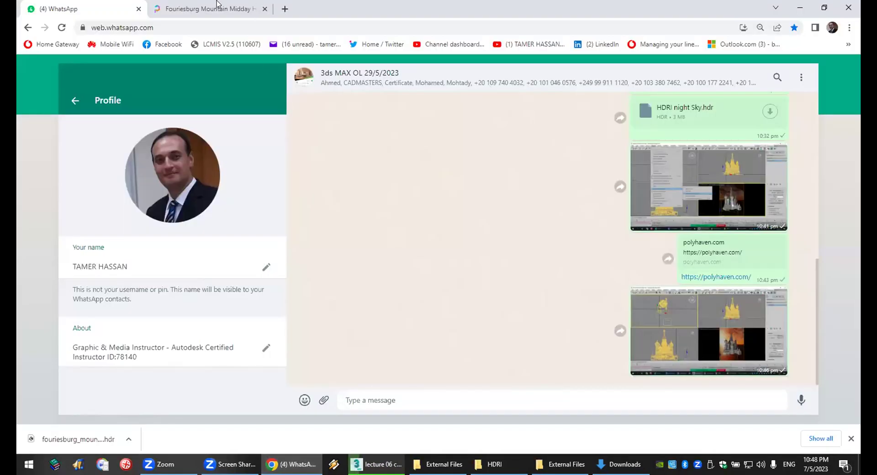
click(195, 9)
scroll(351, 306, down, 3)
scroll(180, 121, up, 4)
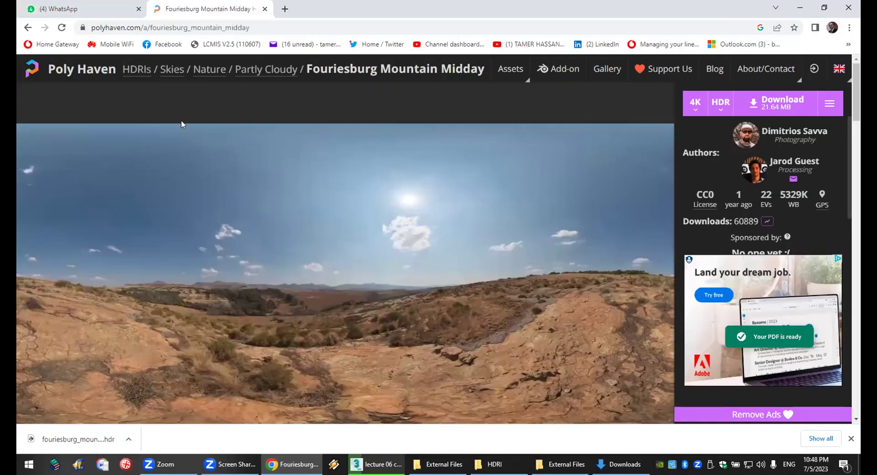
click(29, 28)
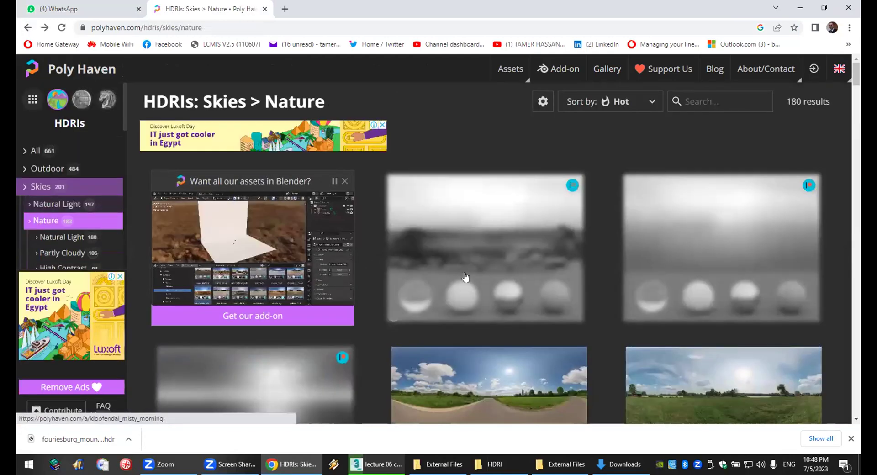
scroll(466, 283, down, 5)
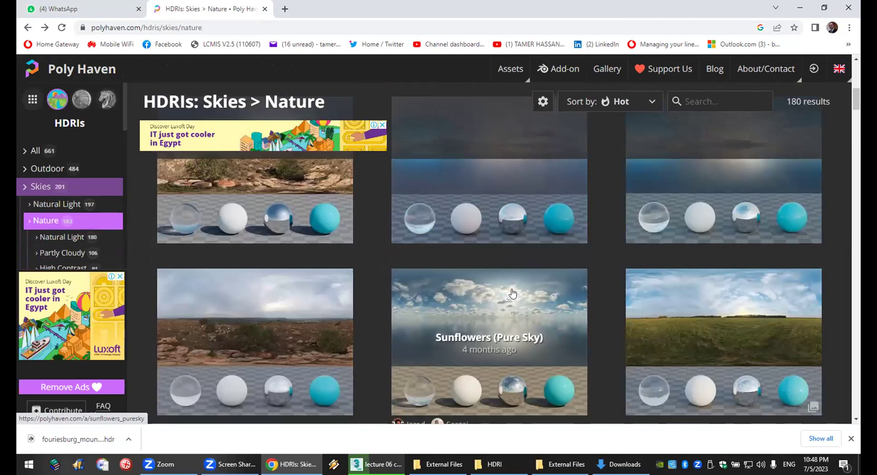
scroll(509, 296, down, 5)
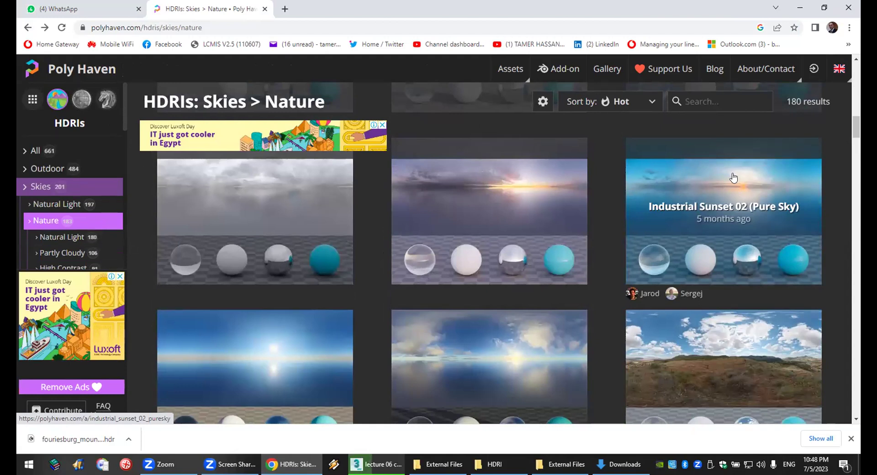
scroll(540, 339, down, 6)
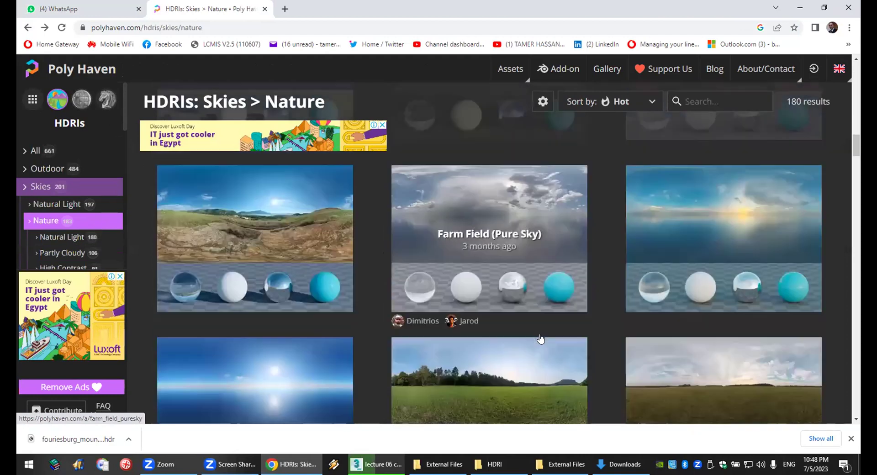
scroll(540, 339, down, 3)
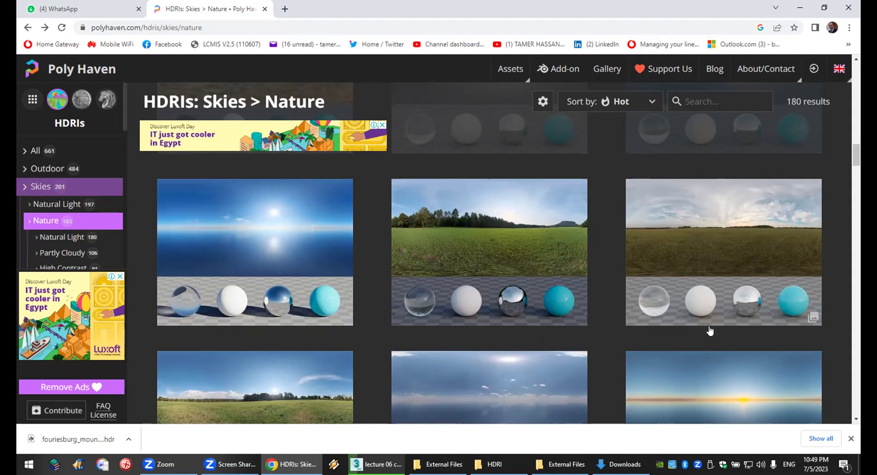
scroll(606, 296, down, 2)
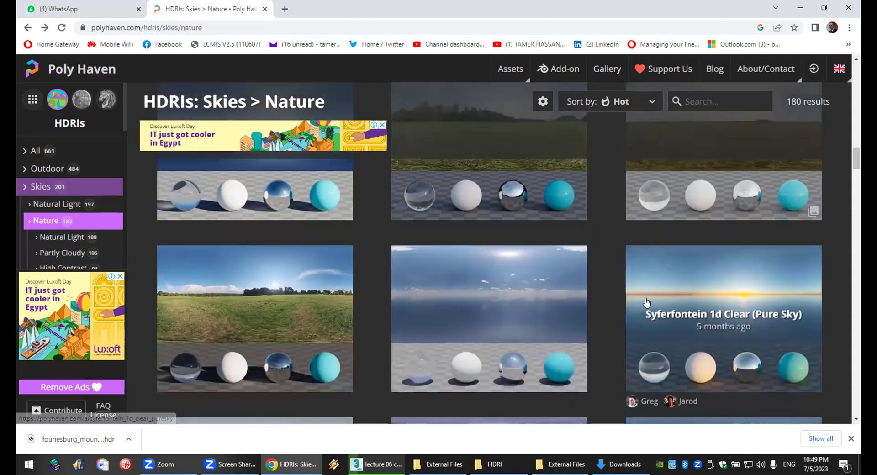
scroll(337, 296, down, 3)
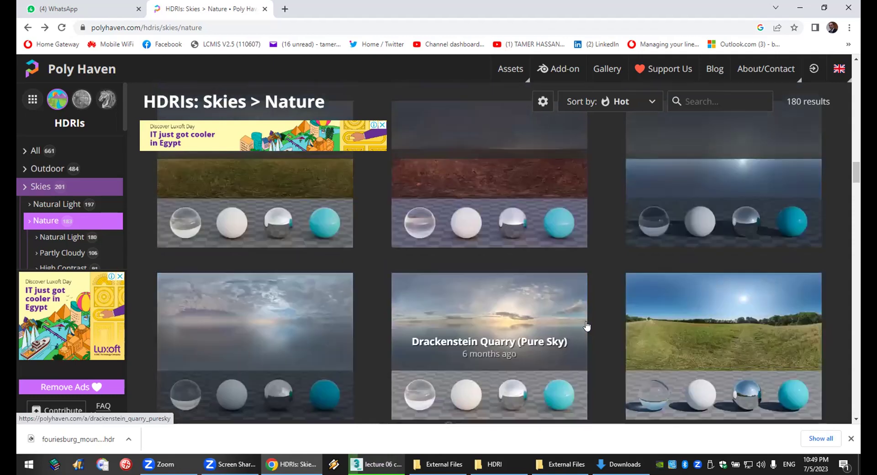
scroll(756, 207, down, 2)
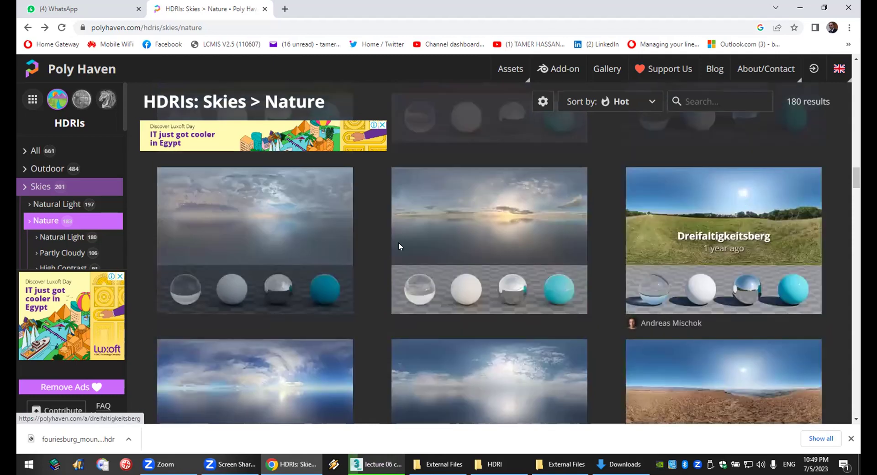
Switch back to 3ds Max, close the V-Ray frame buffer and cancel the running render.
key(alt+Tab)
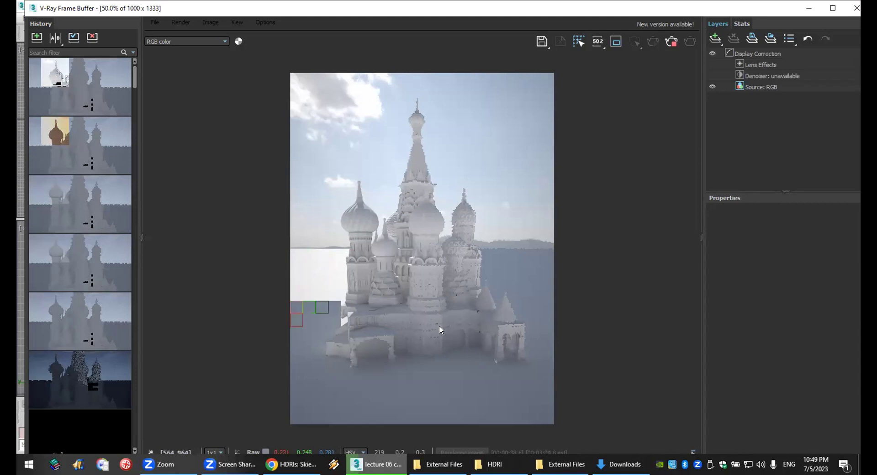
click(856, 13)
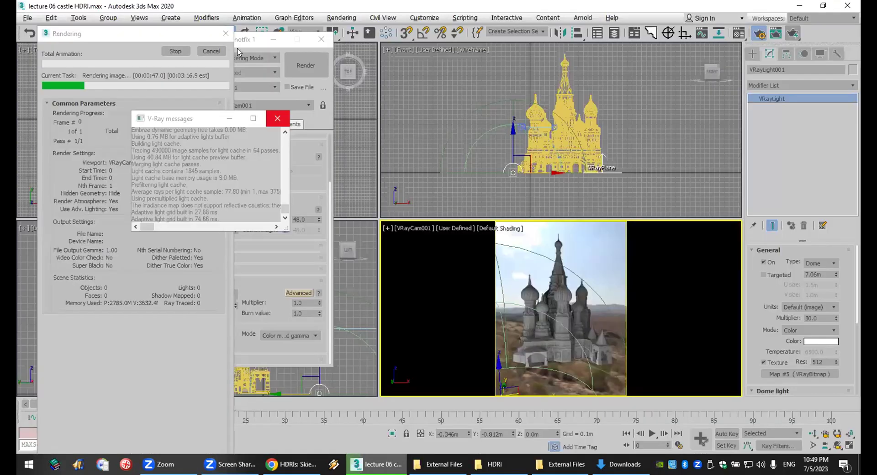
click(222, 53)
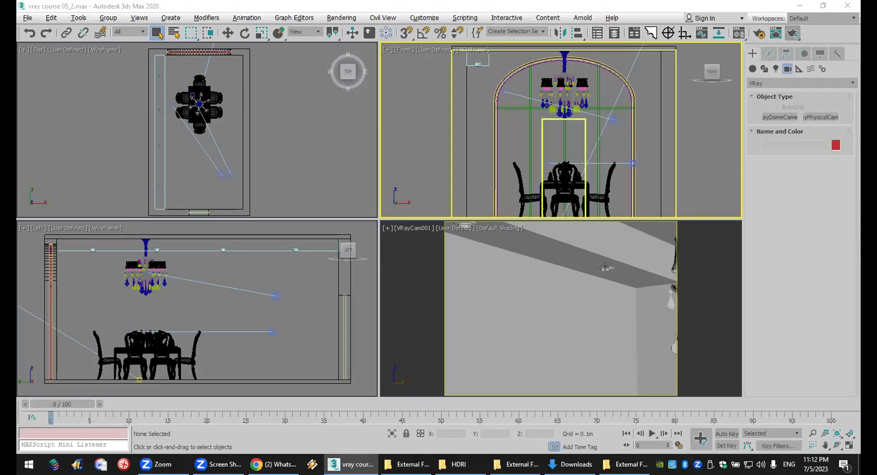
Maximize the VRayCam001 viewport of the dining room scene and select the recessed ceiling spotlight nearest the chandelier.
click(605, 267)
click(605, 266)
right_click(731, 171)
click(731, 171)
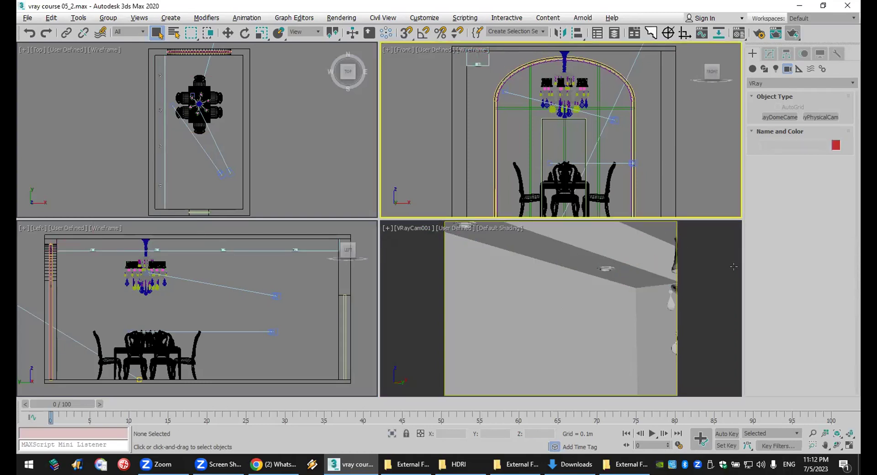
click(712, 297)
click(849, 447)
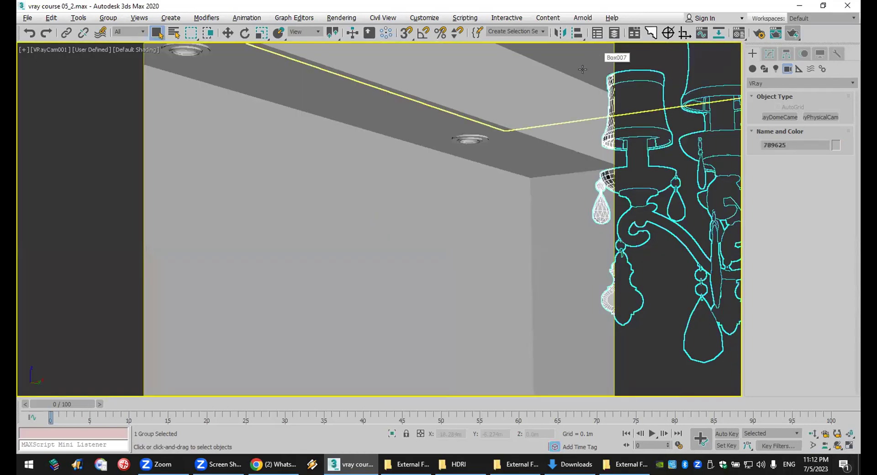
click(477, 139)
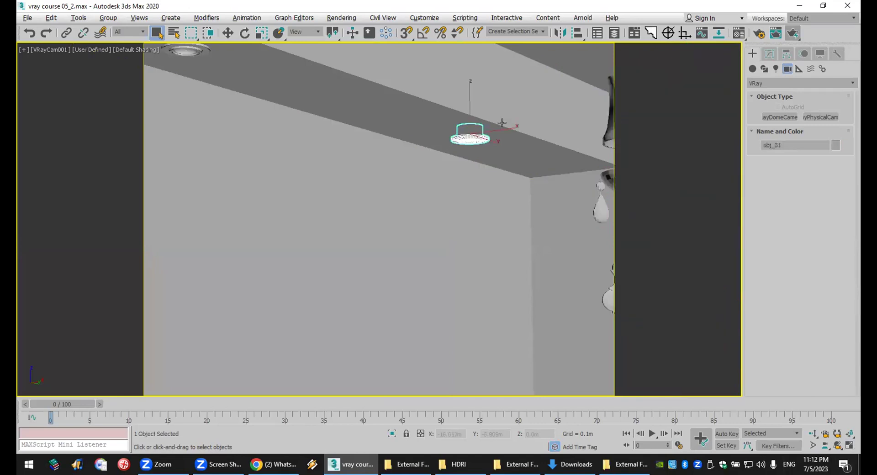
click(594, 64)
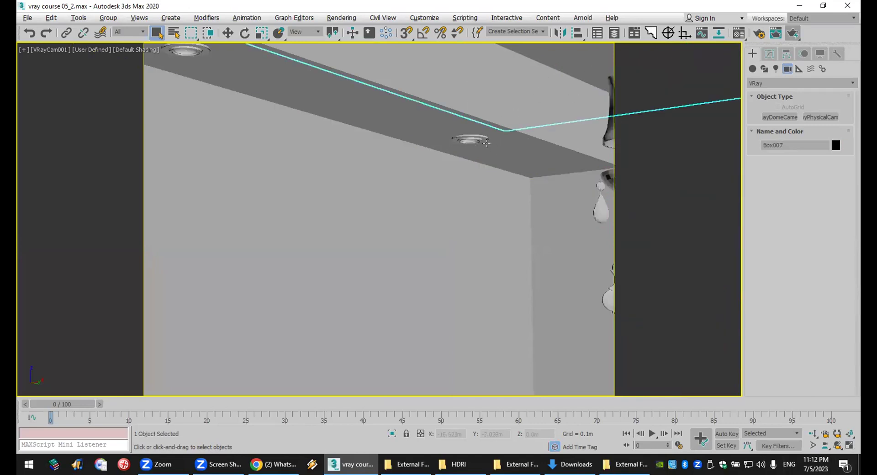
click(478, 135)
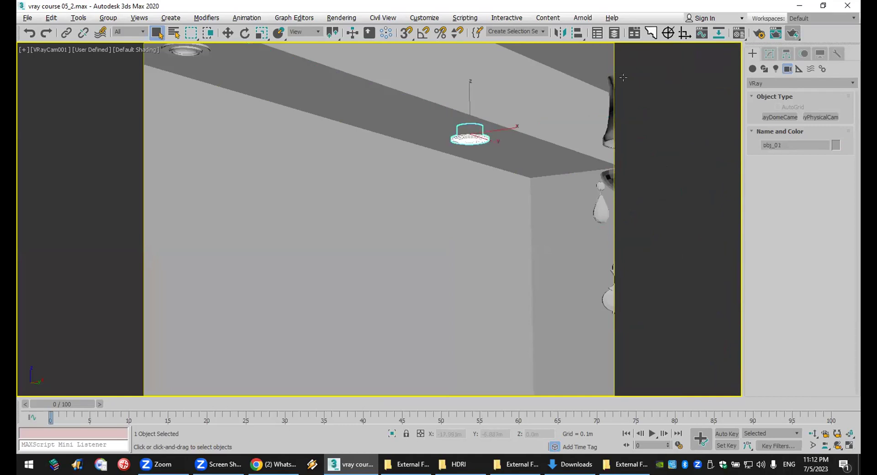
Open the Material Editor and reset its material slots.
drag(738, 33, 740, 51)
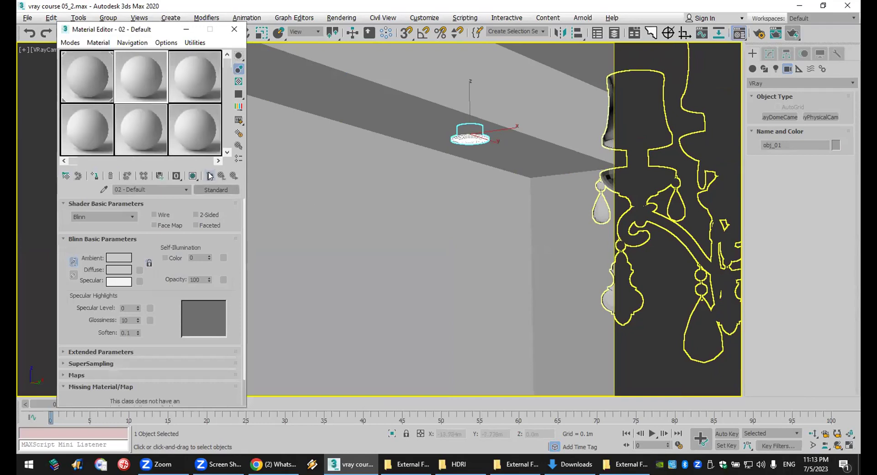
click(195, 42)
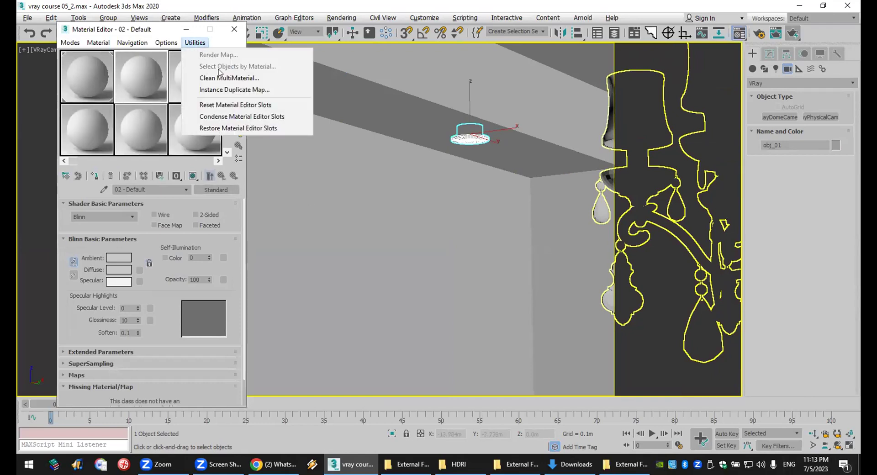
click(242, 105)
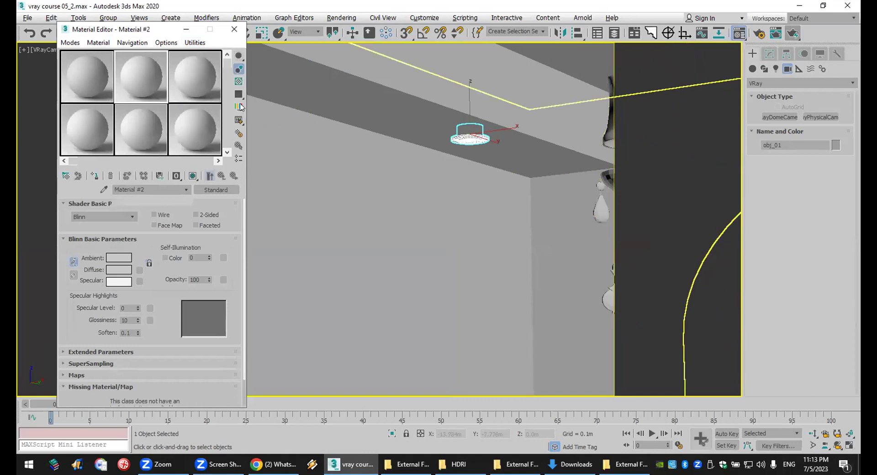
Apply the Gold (Rough) preset to the yellow sample material, assign it to the selected ceiling spotlight and show it shaded in the viewport.
click(143, 132)
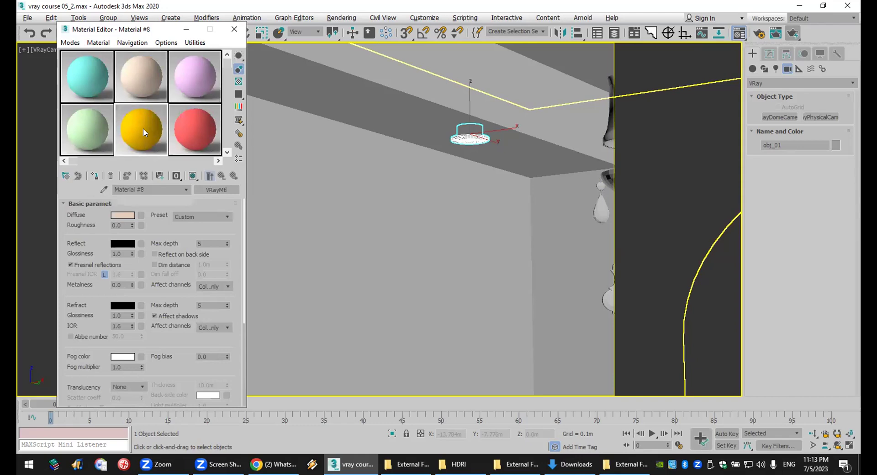
click(220, 214)
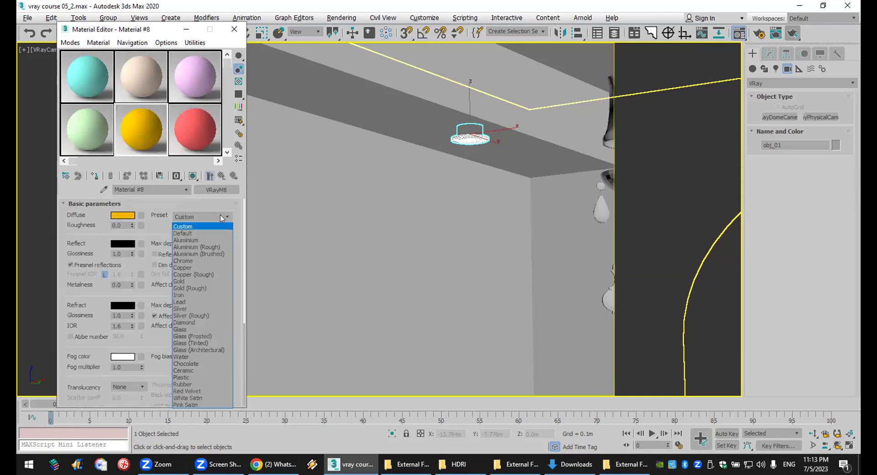
click(211, 288)
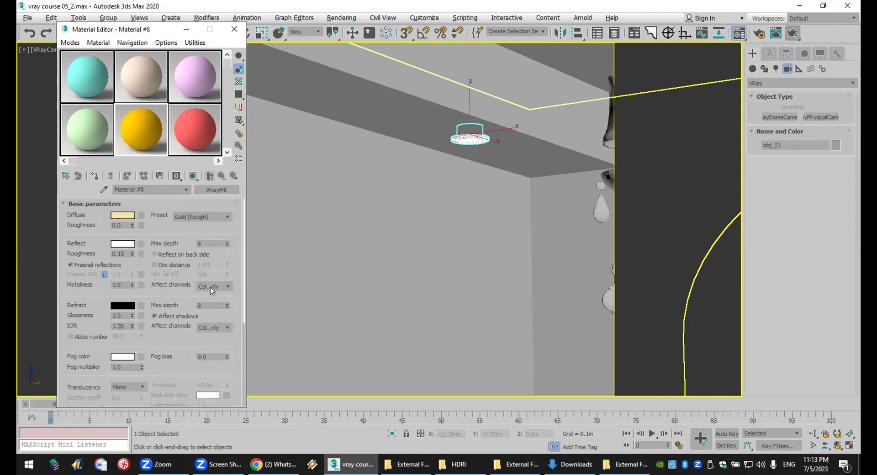
click(192, 176)
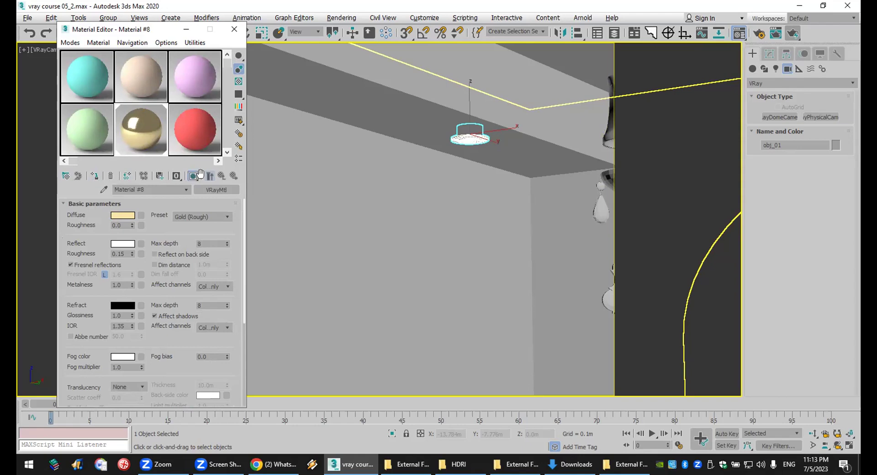
Select the chandelier group and return from the Material Editor to the four-viewport layout.
click(630, 75)
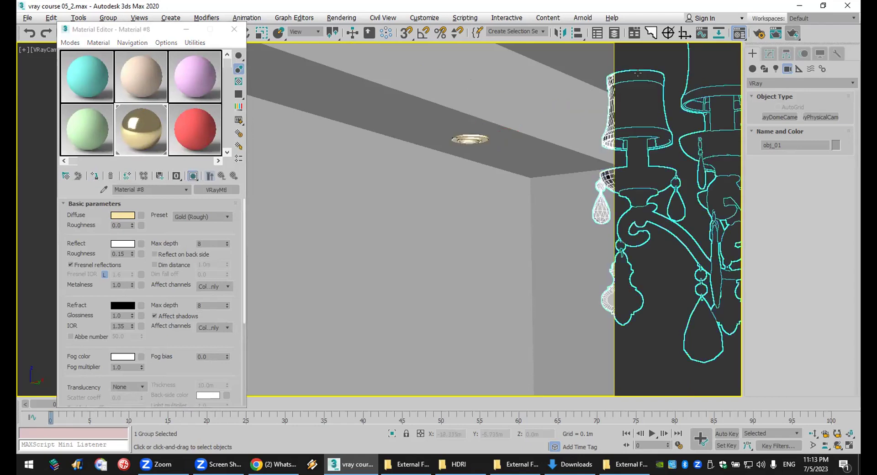
click(234, 29)
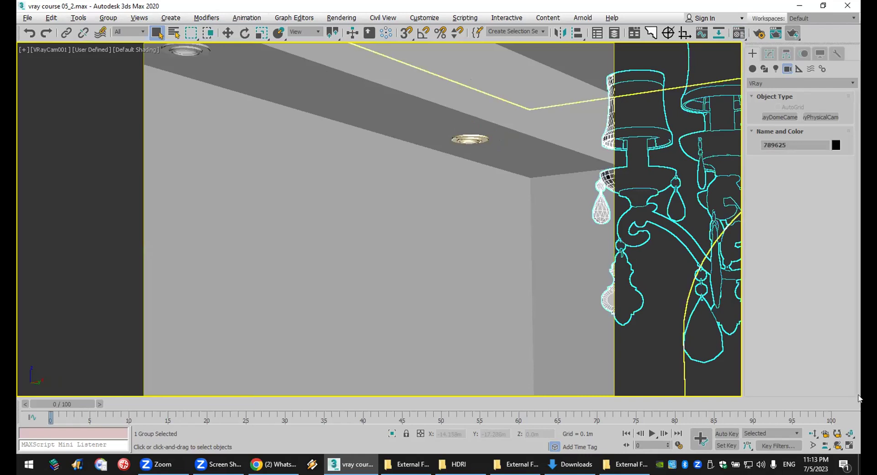
click(848, 446)
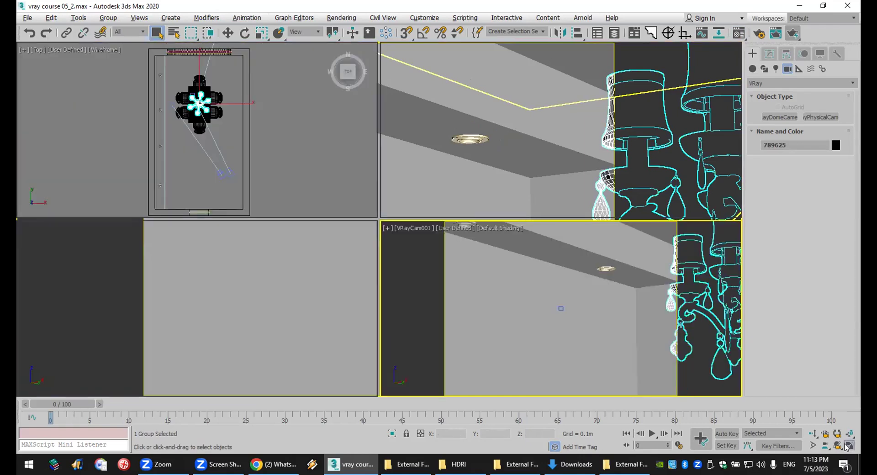
scroll(179, 88, up, 6)
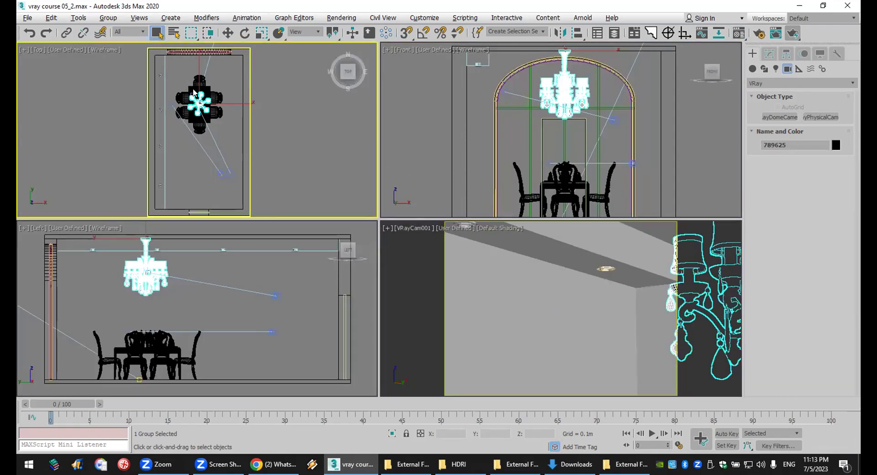
Draw a disc VRayLight with a radius of about 0.035 m centred on the recessed ceiling spotlight in the Top view.
scroll(196, 117, up, 3)
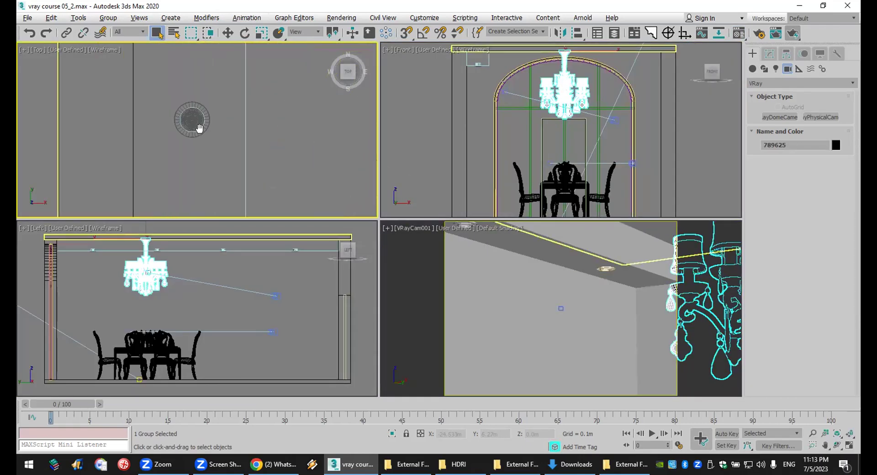
click(753, 68)
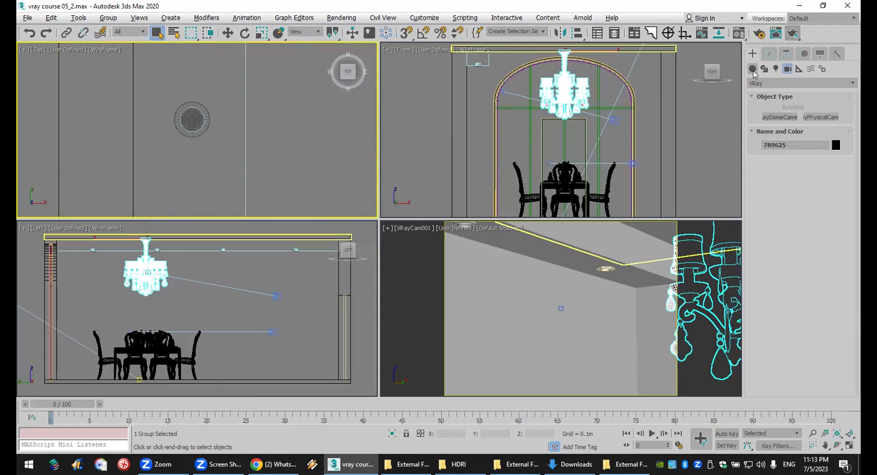
click(763, 82)
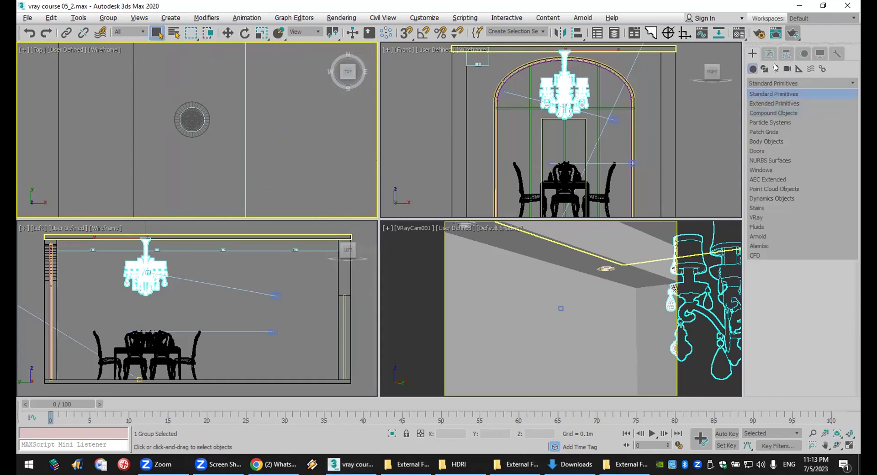
click(775, 68)
click(786, 116)
click(816, 188)
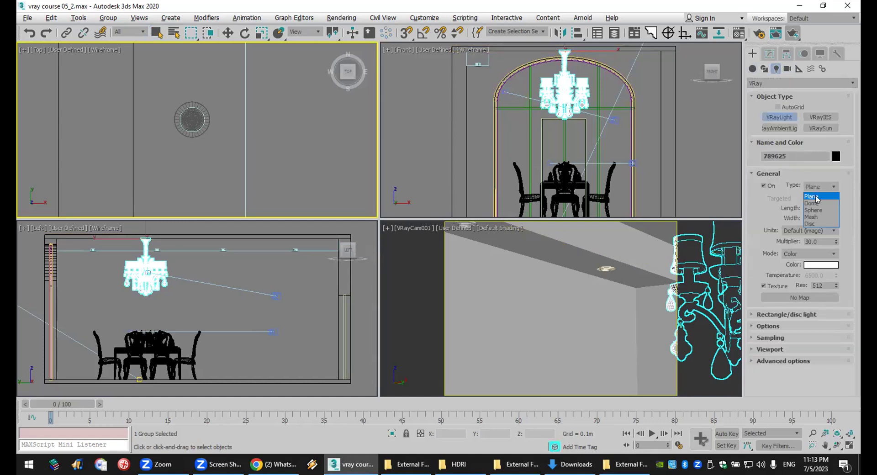
click(812, 224)
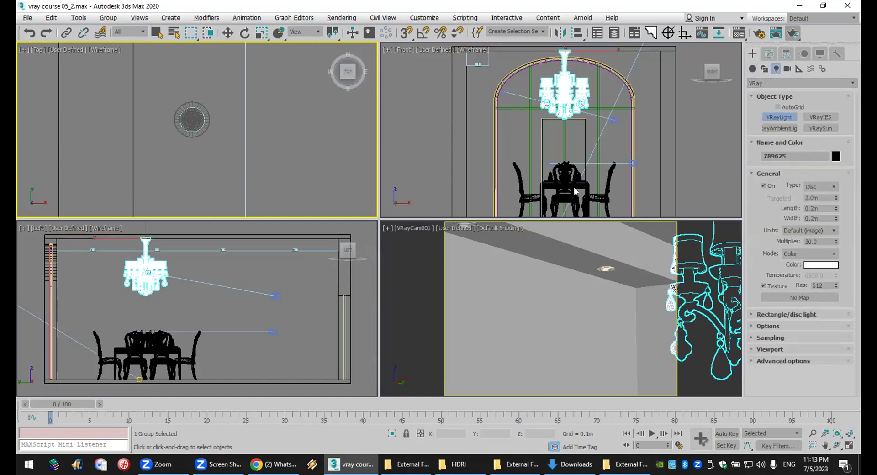
scroll(192, 120, up, 4)
scroll(218, 132, up, 2)
middle_drag(218, 132, 146, 109)
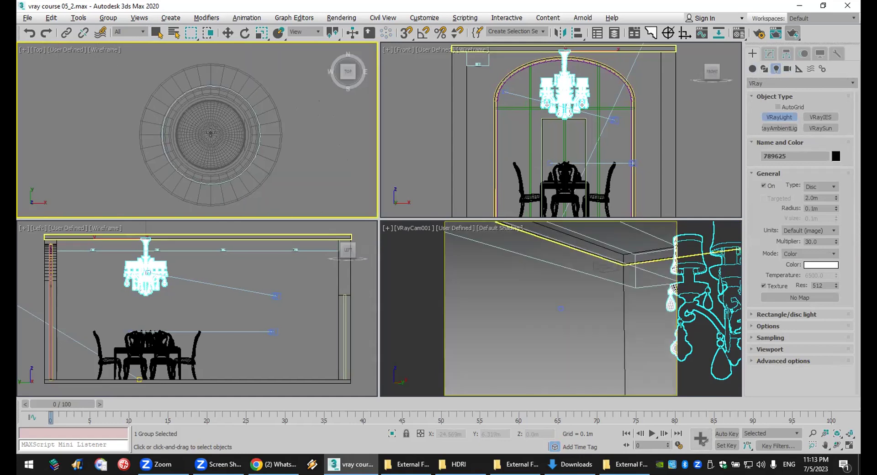
drag(209, 131, 219, 162)
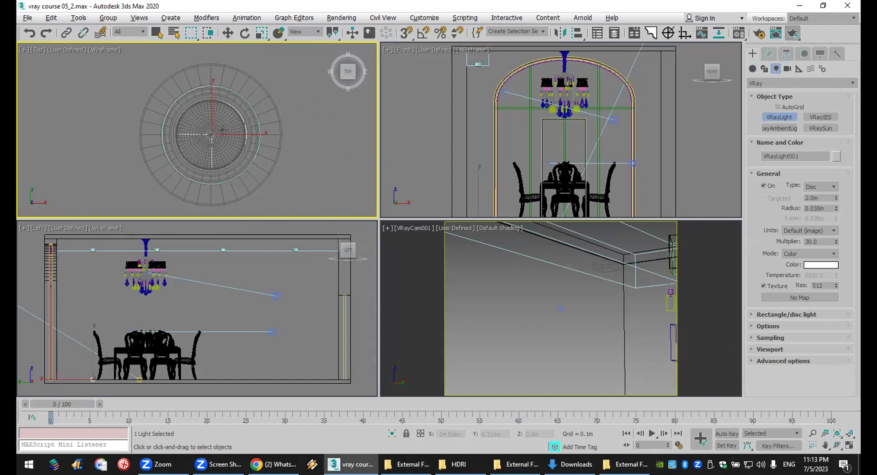
Centre the disc light on the spotlight and raise it to the fixture's lower face, at about Z 3.183 m.
click(227, 33)
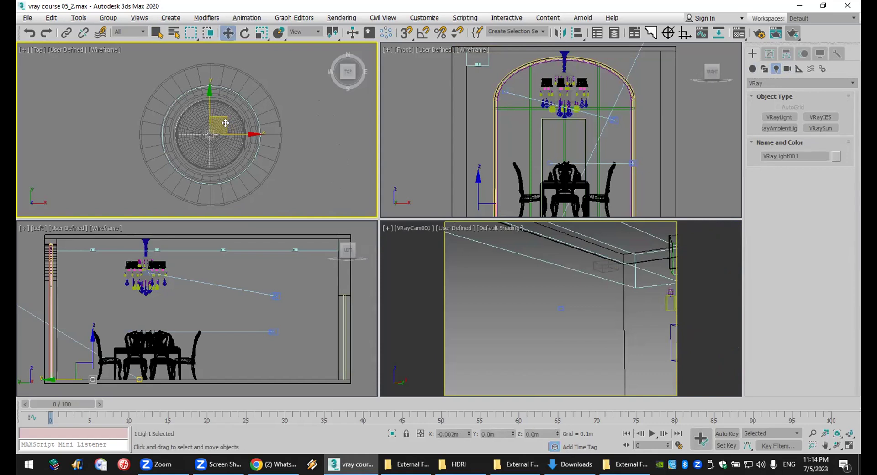
scroll(443, 143, down, 2)
middle_drag(444, 143, 447, 141)
drag(476, 161, 484, 52)
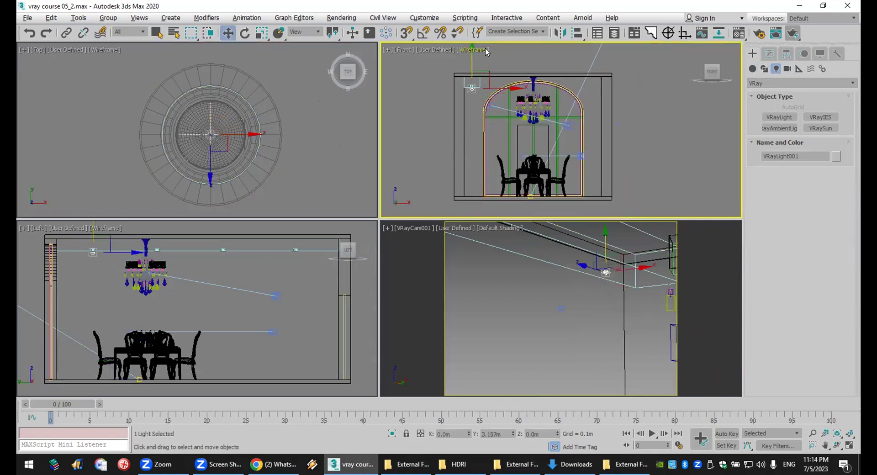
scroll(465, 145, up, 5)
middle_drag(465, 145, 527, 150)
key(z)
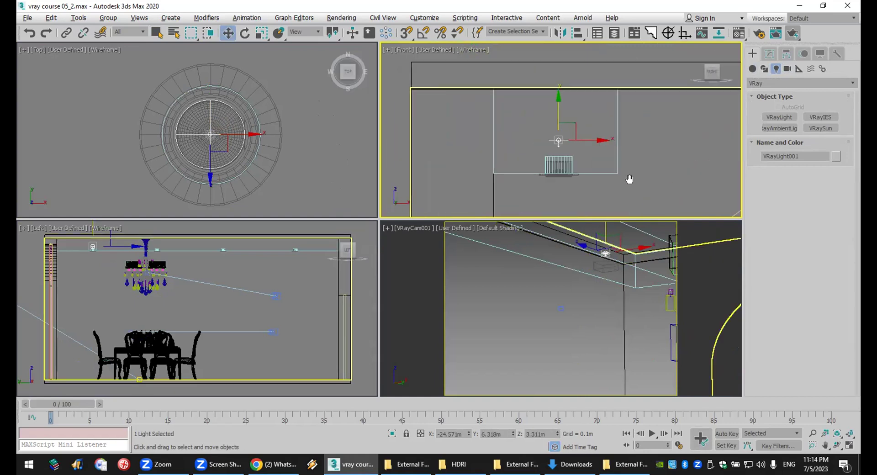
drag(562, 118, 562, 139)
scroll(562, 169, up, 5)
drag(608, 80, 609, 131)
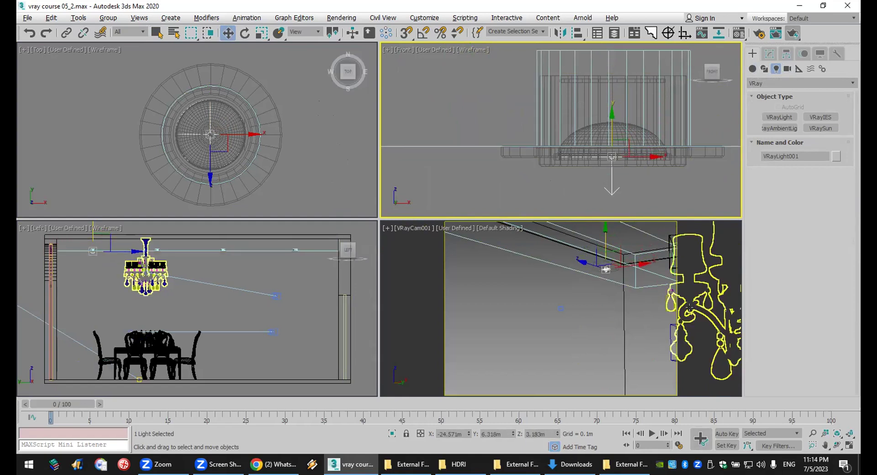
Open the render settings for the VRayCam001 view, set the image sampler type to Bucket and edit its max subdivs.
right_click(626, 297)
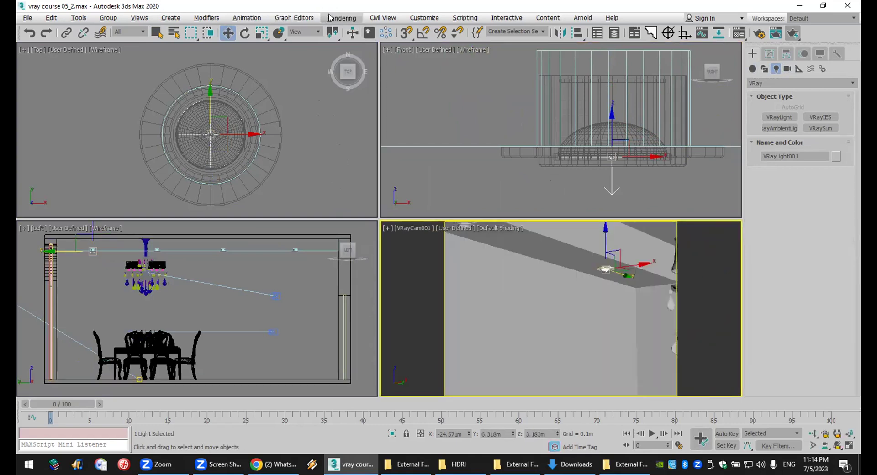
click(341, 18)
click(348, 73)
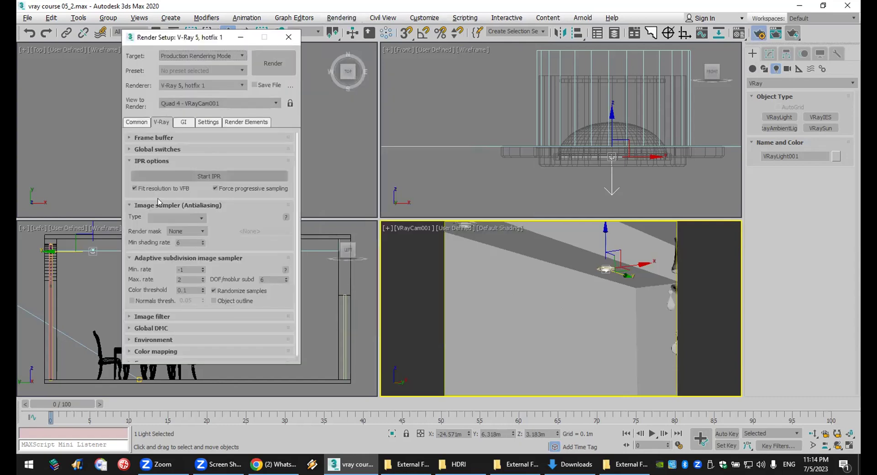
click(172, 216)
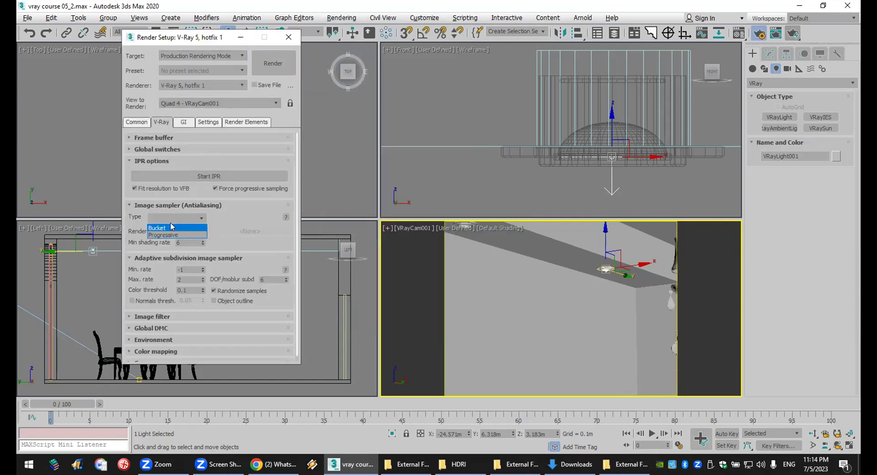
click(171, 227)
double_click(189, 279)
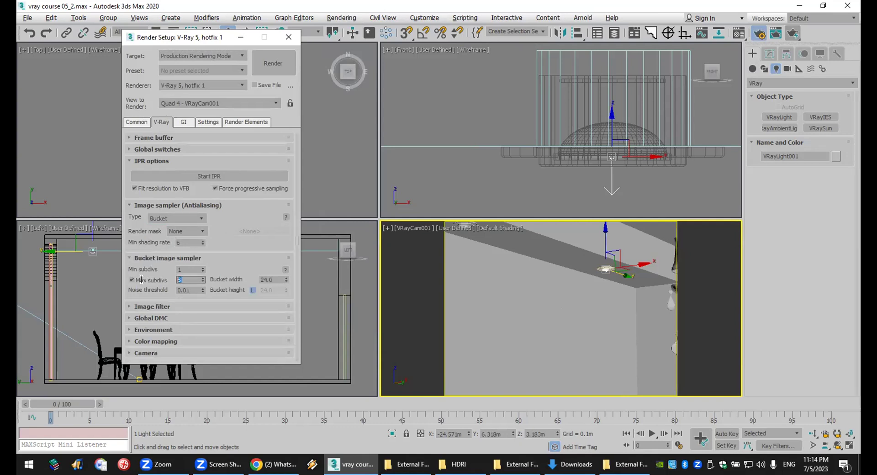
Set global illumination to a Very low irradiance map preset and light cache subdivs of 200.
click(183, 122)
click(212, 190)
click(213, 204)
click(214, 221)
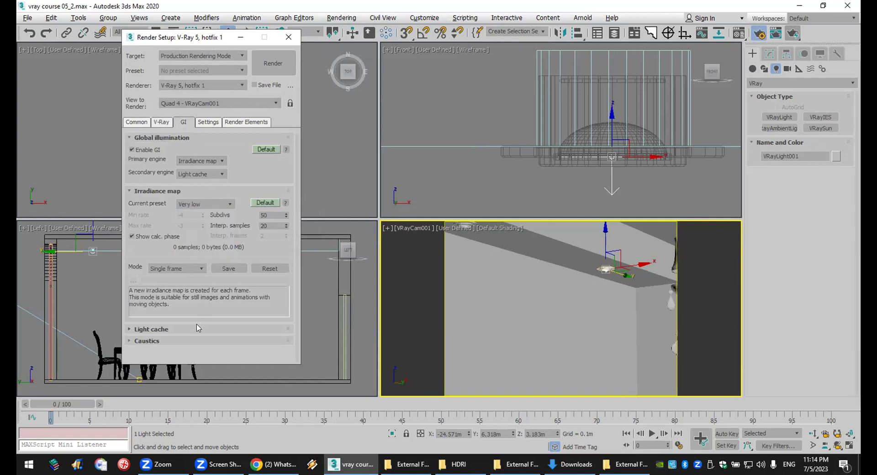
click(198, 328)
click(196, 301)
click(193, 269)
double_click(193, 269)
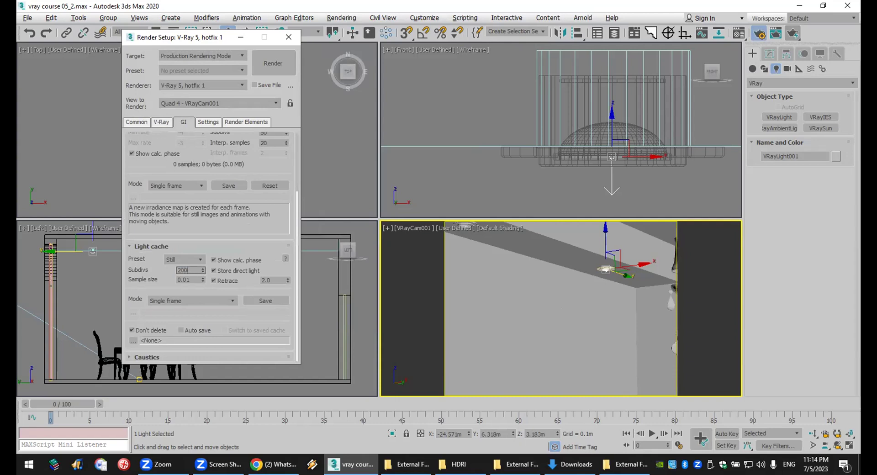
Render the VRayCam001 view and examine the glowing ceiling spotlight in the frame buffer.
click(287, 66)
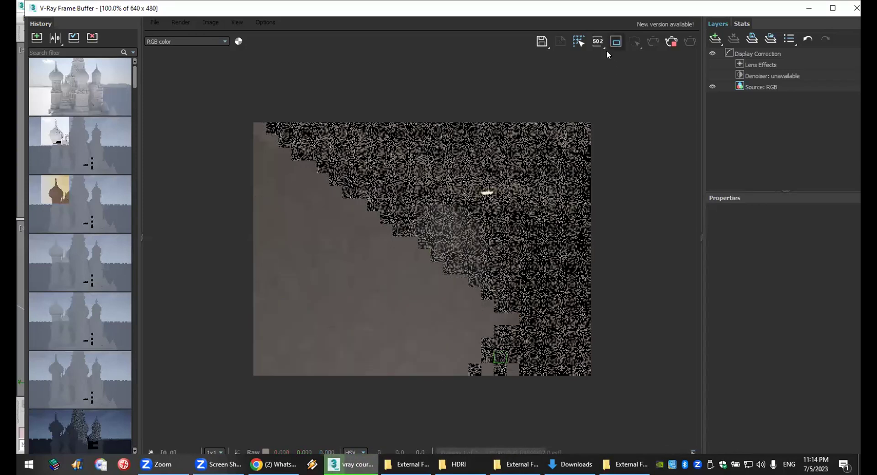
drag(419, 142, 548, 300)
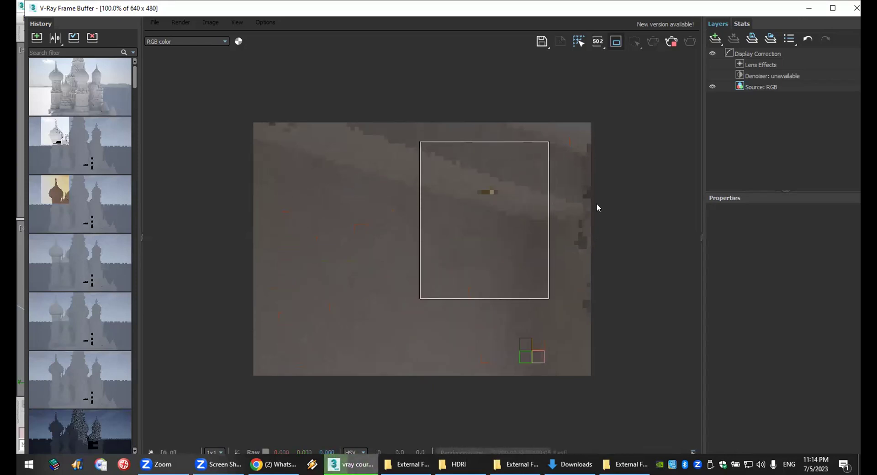
click(564, 141)
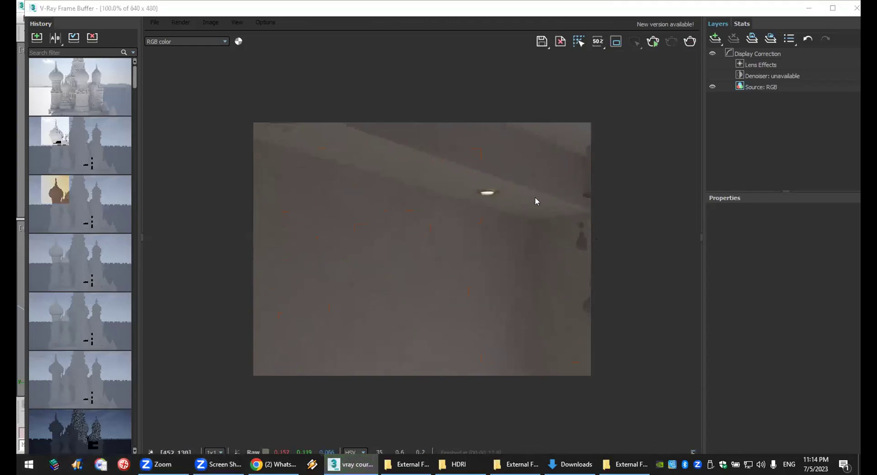
scroll(535, 197, up, 1)
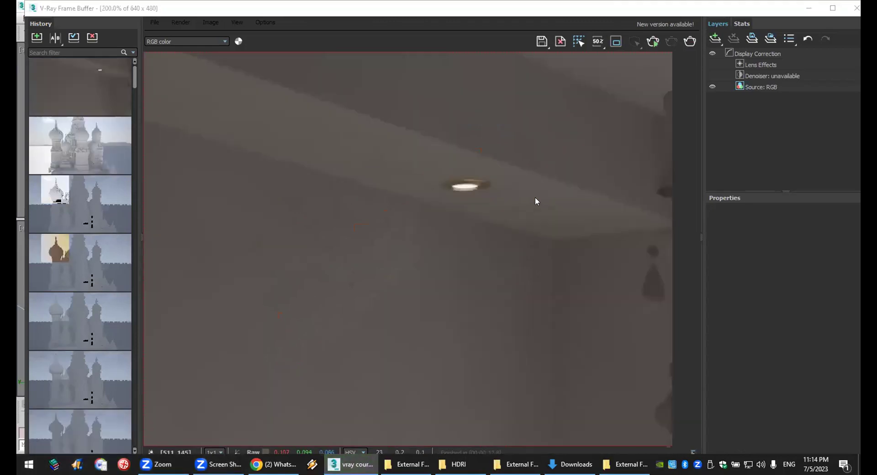
scroll(536, 201, down, 1)
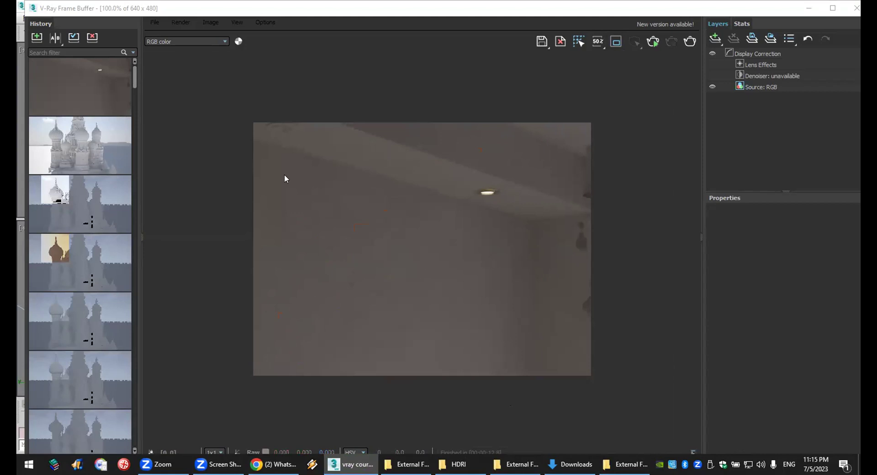
View the MAX folder above External Files in File Explorer, and return to 3ds Max with the render settings closed.
key(alt+Tab)
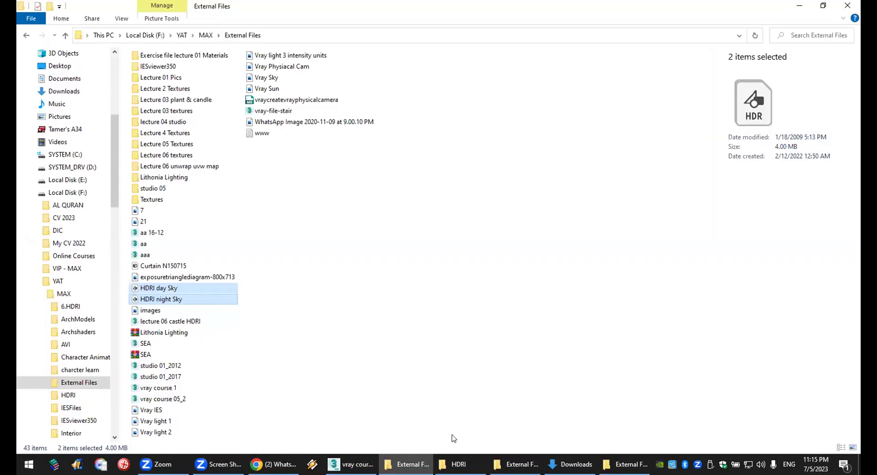
click(348, 280)
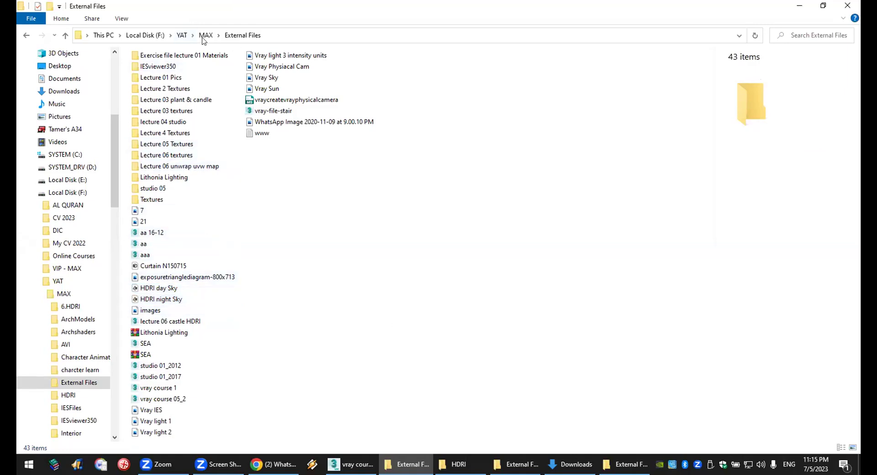
key(alt+Up)
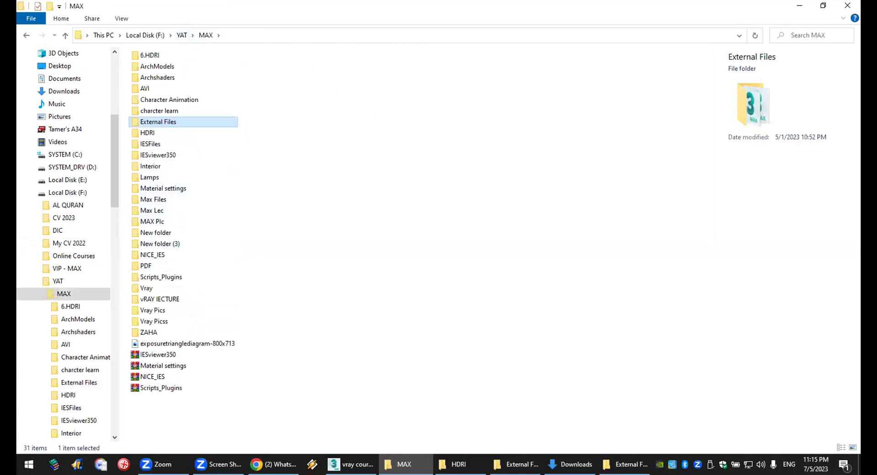
key(alt+Tab)
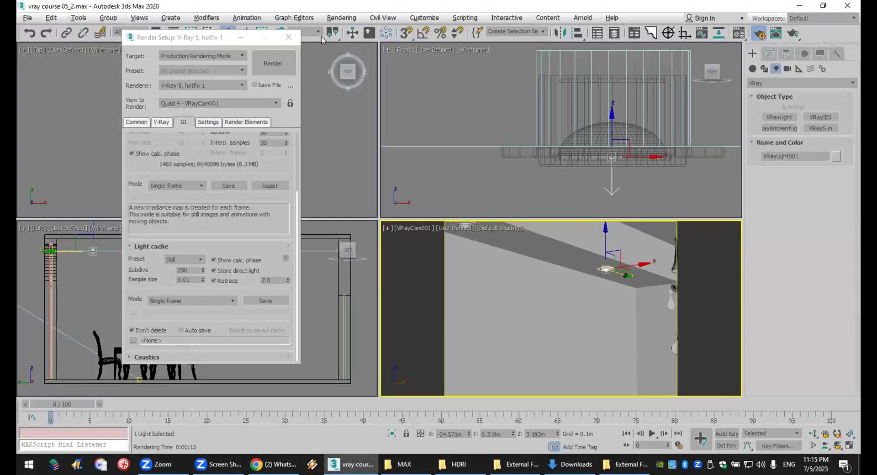
click(287, 36)
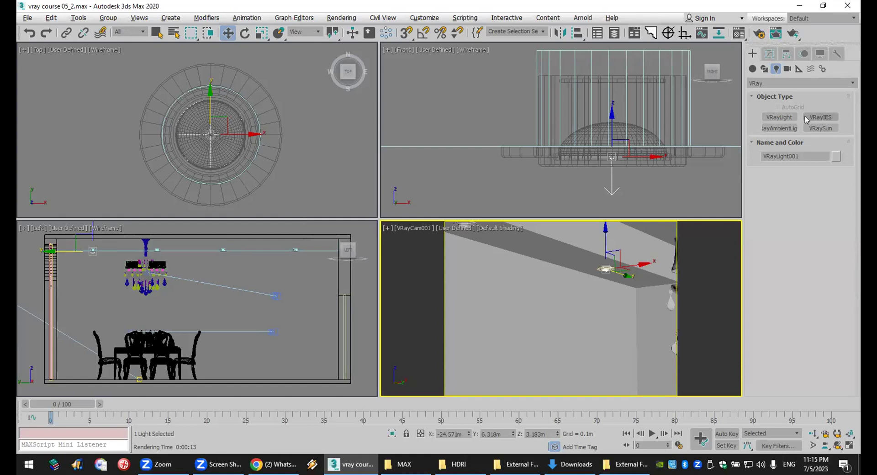
Draw a targeted VRayIES light in the Left view outside the room, aimed straight down from ceiling height to floor level.
scroll(263, 143, down, 5)
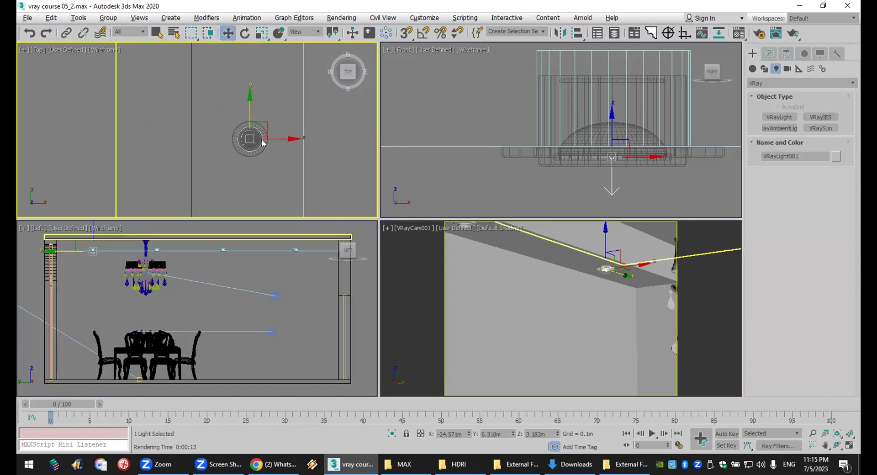
scroll(263, 143, down, 3)
click(821, 118)
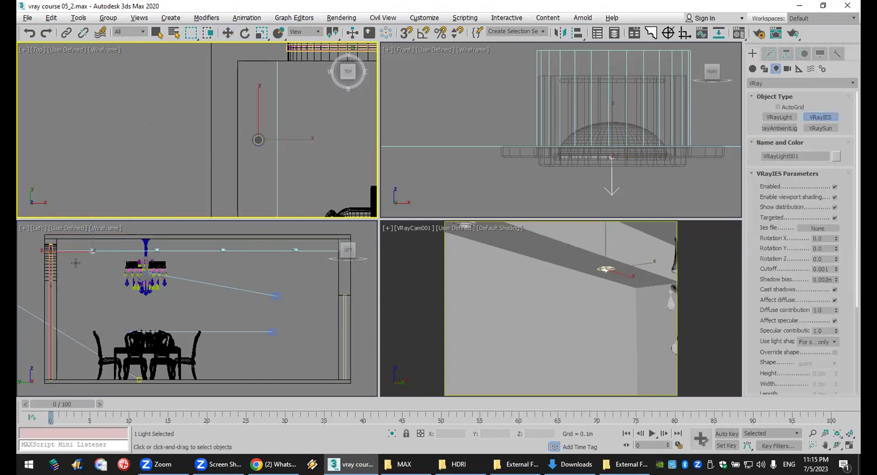
scroll(90, 258, down, 3)
middle_drag(91, 258, 234, 279)
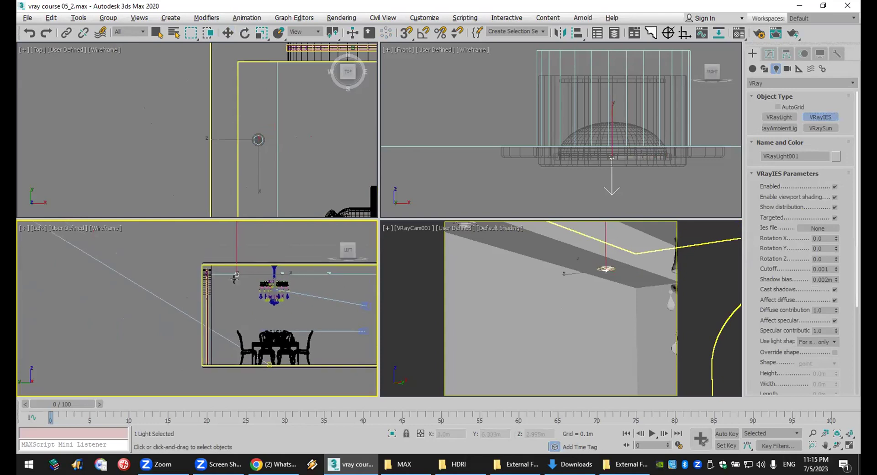
scroll(598, 140, down, 5)
middle_drag(599, 141, 500, 124)
scroll(530, 120, up, 2)
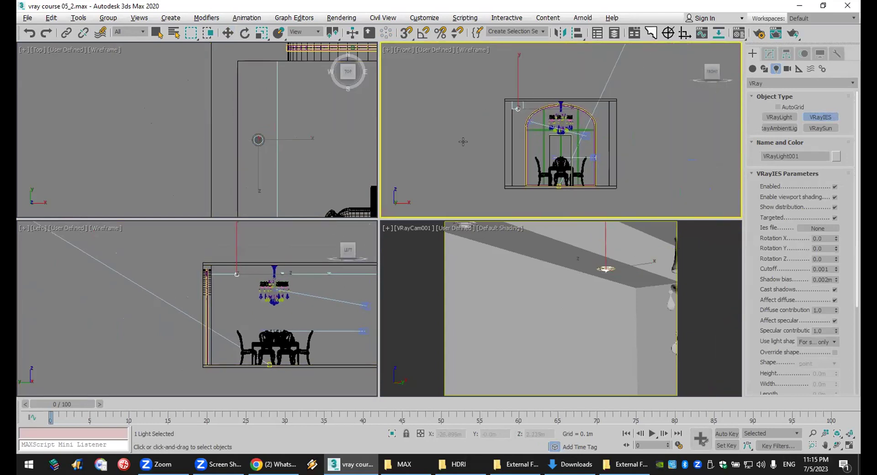
drag(167, 275, 169, 365)
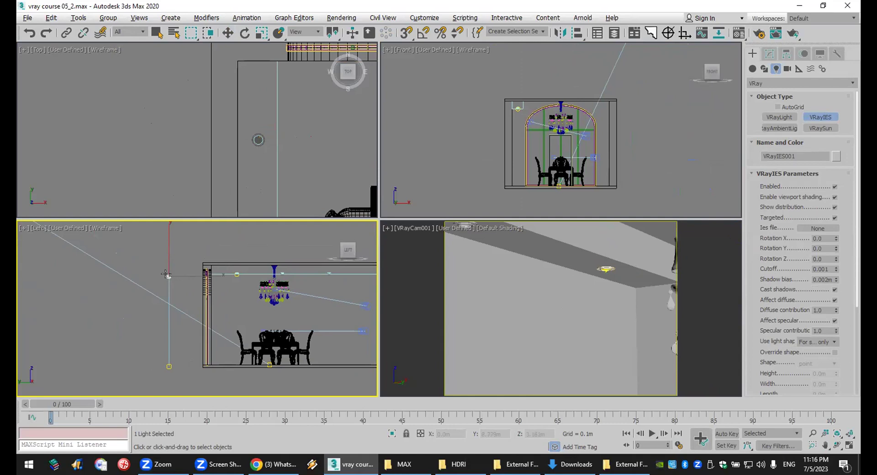
Move the IES light together with its target in the Left view into the room, directly below the recessed spotlight nearest the arched opening, and select only the light.
key(w)
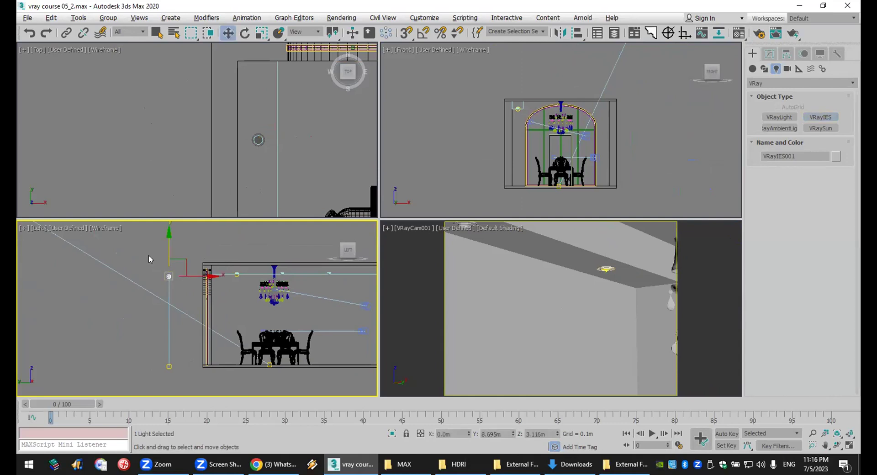
click(123, 274)
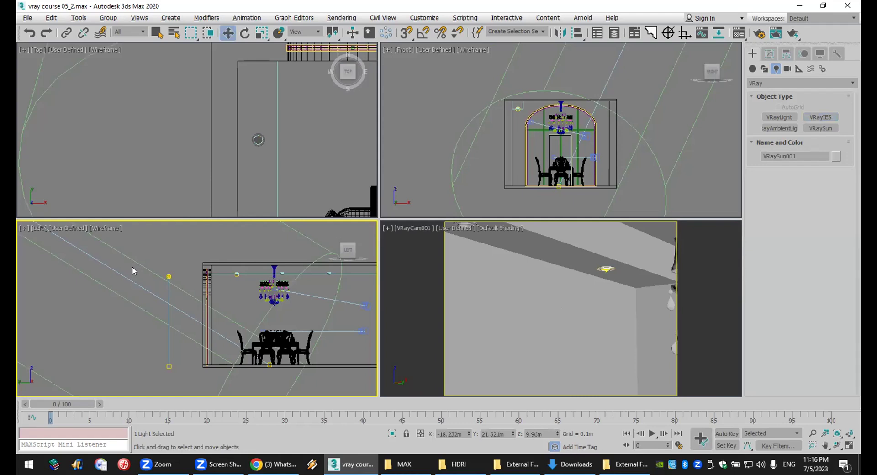
click(133, 271)
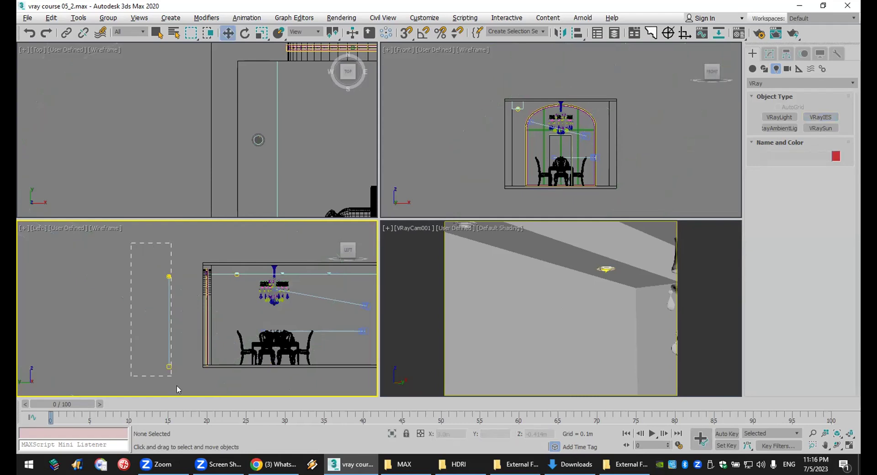
drag(177, 387, 187, 358)
drag(191, 318, 259, 334)
scroll(251, 276, up, 5)
scroll(207, 303, down, 2)
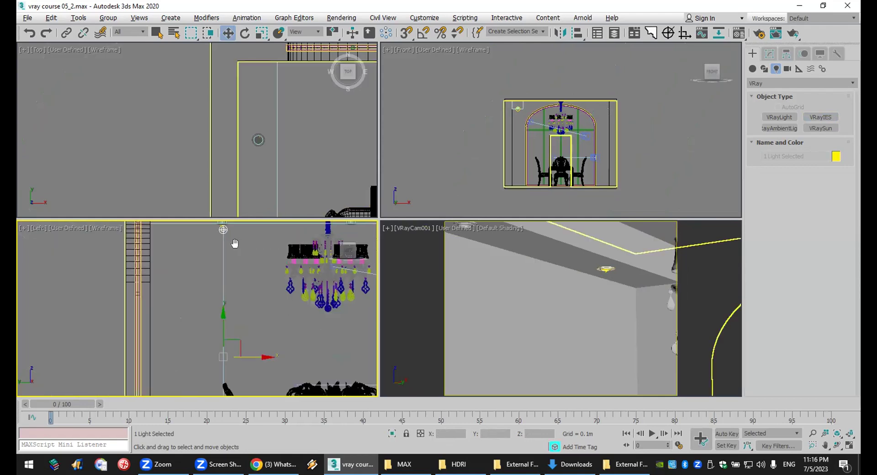
drag(219, 311, 221, 318)
drag(249, 363, 247, 363)
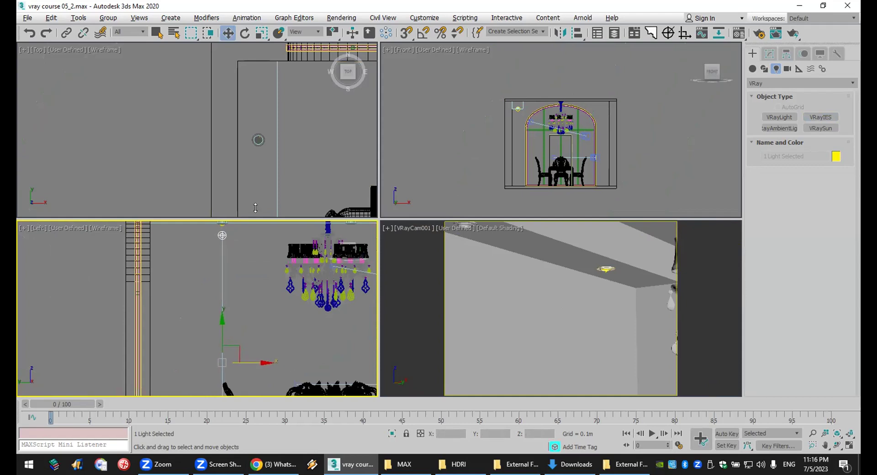
click(158, 166)
click(222, 235)
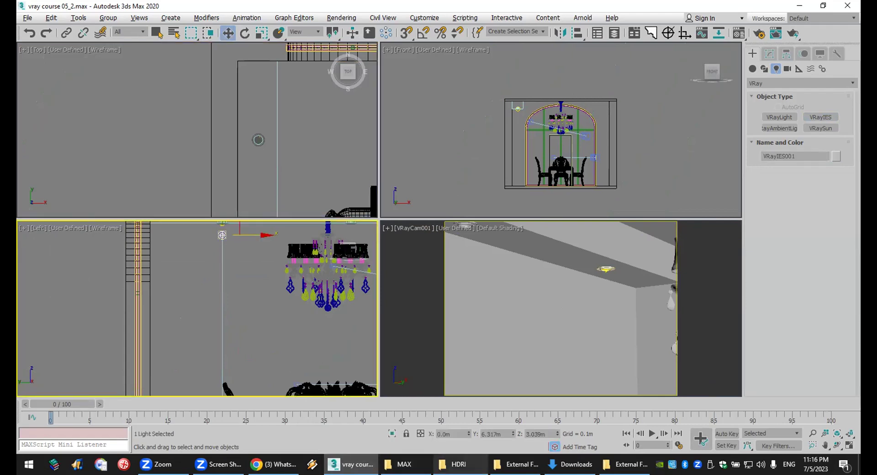
In File Explorer, examine the iesguide image and the ies profiles inside the MAX folder's NICE_IES folder.
click(404, 465)
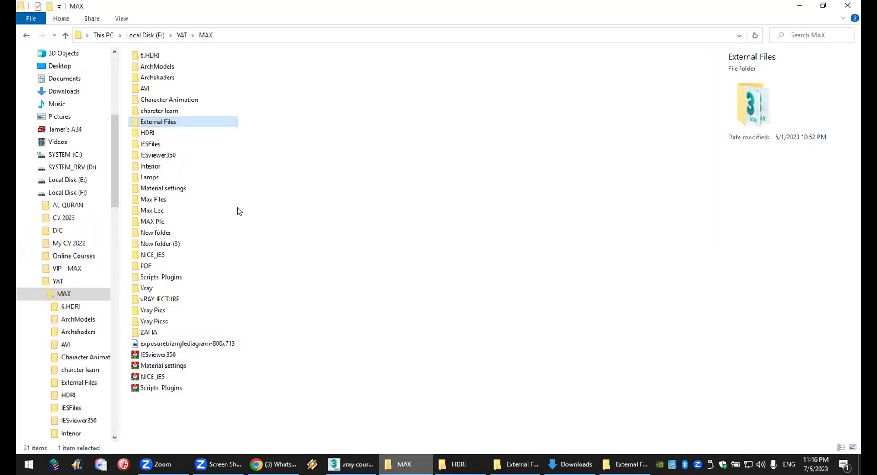
click(164, 257)
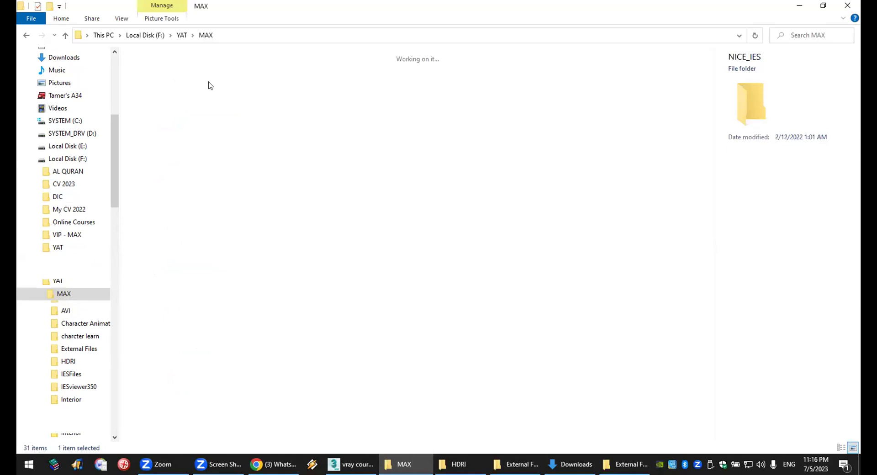
double_click(209, 82)
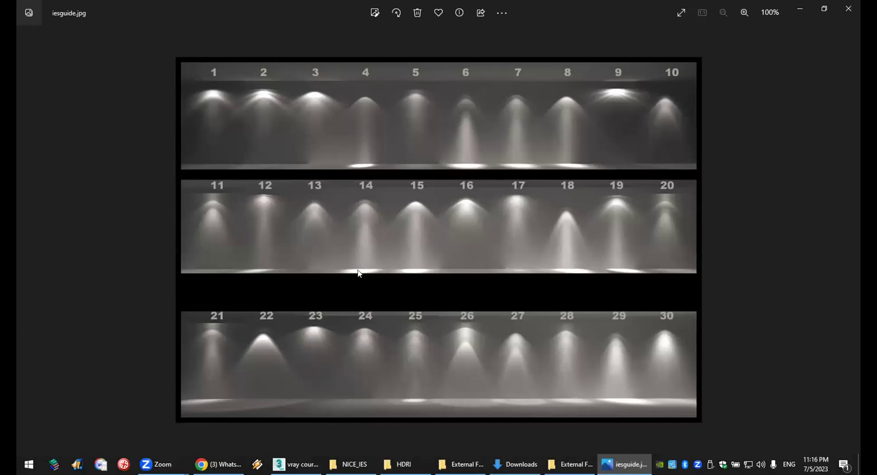
click(848, 9)
double_click(167, 89)
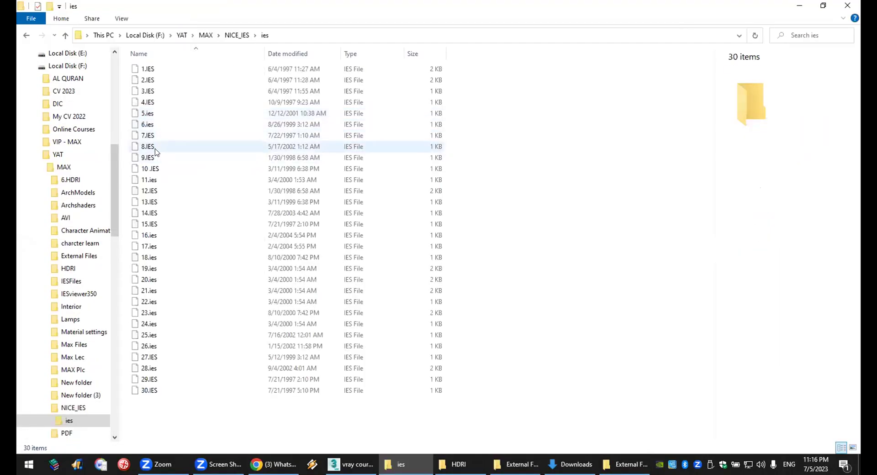
click(23, 37)
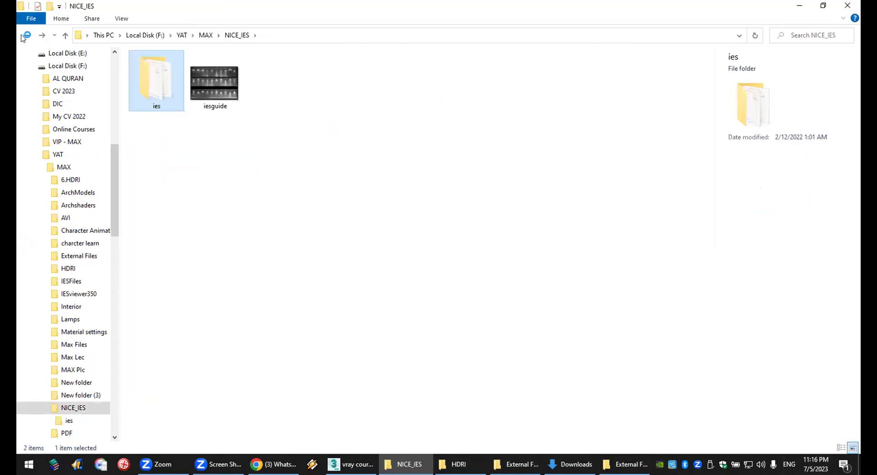
click(24, 37)
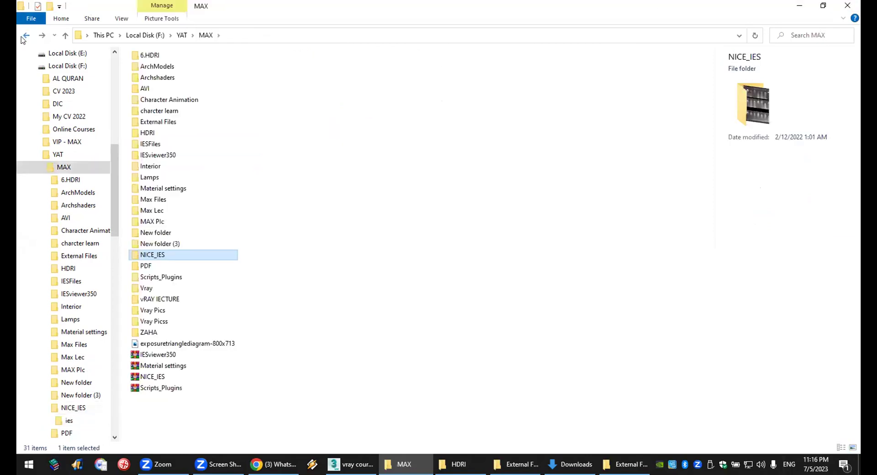
Browse the IESFiles folder down to Lithonia_Lighting, Downlighting, 6 to view its profiles, and close the window to return to 3ds Max.
double_click(165, 145)
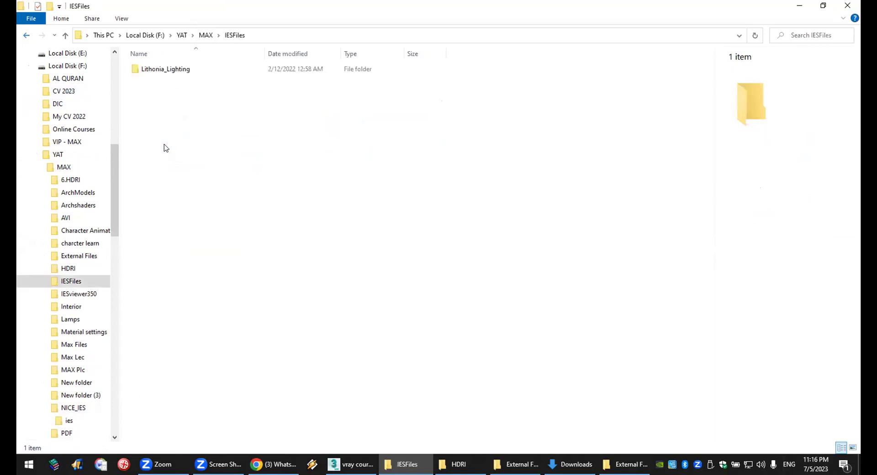
click(157, 71)
double_click(157, 70)
click(156, 70)
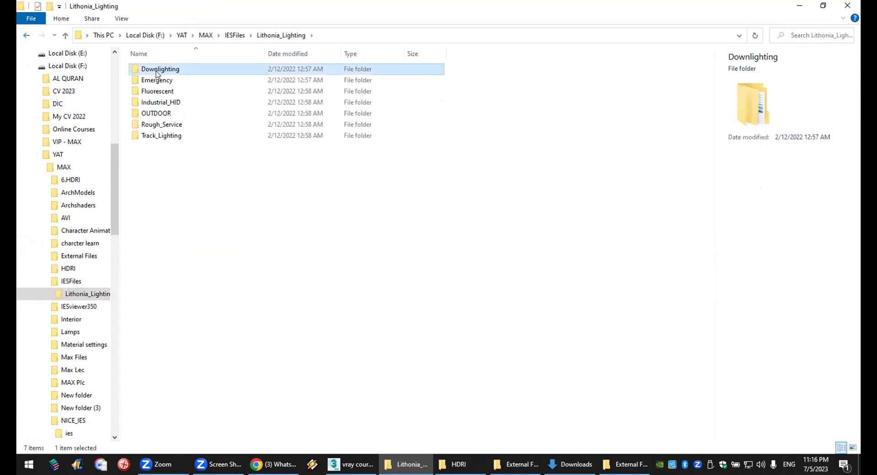
double_click(156, 70)
click(158, 69)
double_click(157, 70)
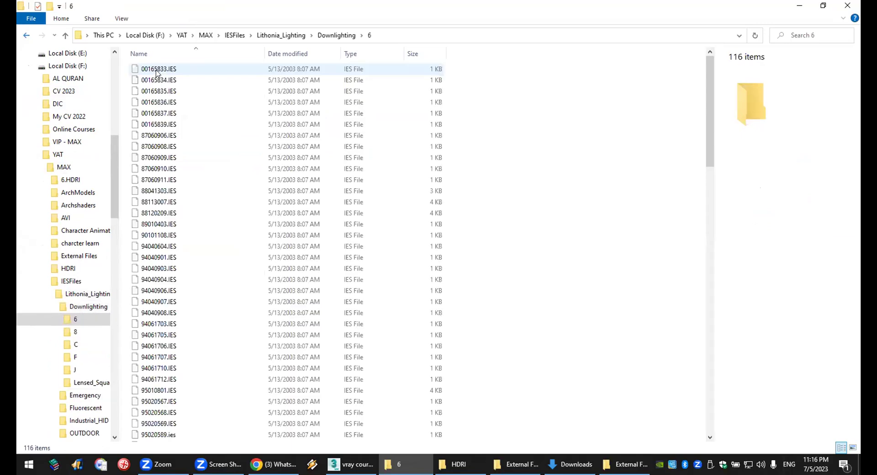
click(854, 4)
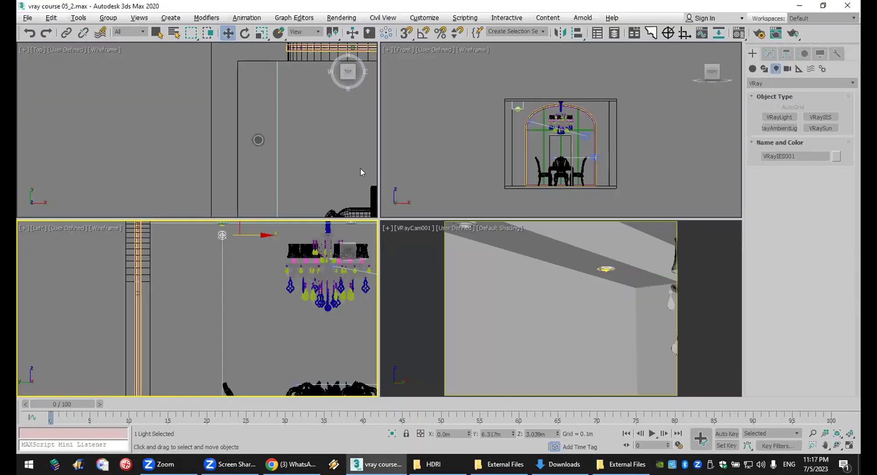
Move the IES light and its target horizontally in the Front view from outside the building into the room.
scroll(492, 161, down, 3)
middle_drag(489, 143, 487, 119)
scroll(245, 293, down, 3)
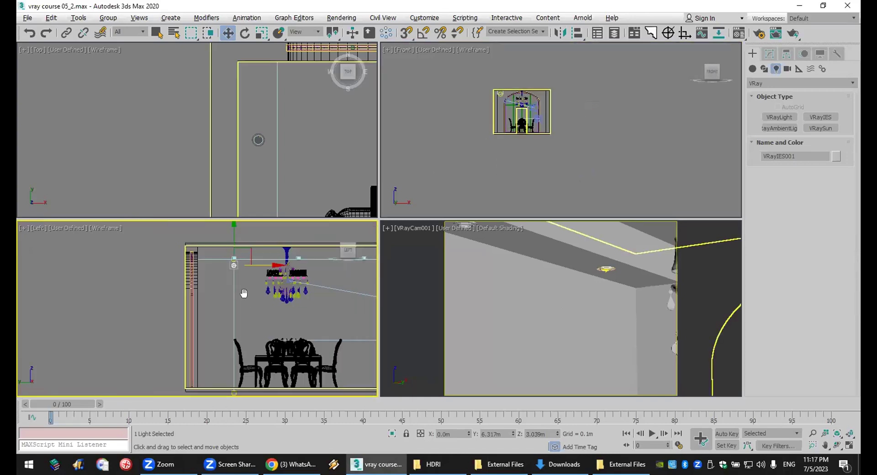
middle_drag(245, 294, 223, 278)
scroll(537, 140, down, 2)
scroll(537, 140, down, 3)
drag(591, 155, 593, 154)
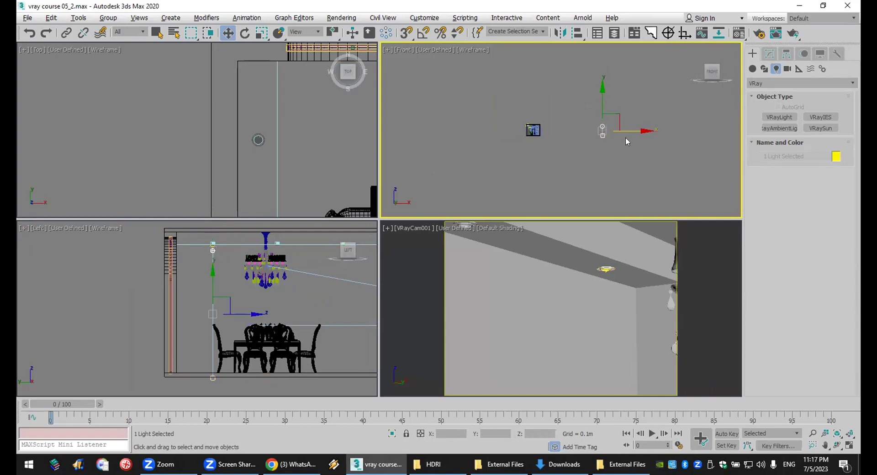
drag(622, 128, 548, 130)
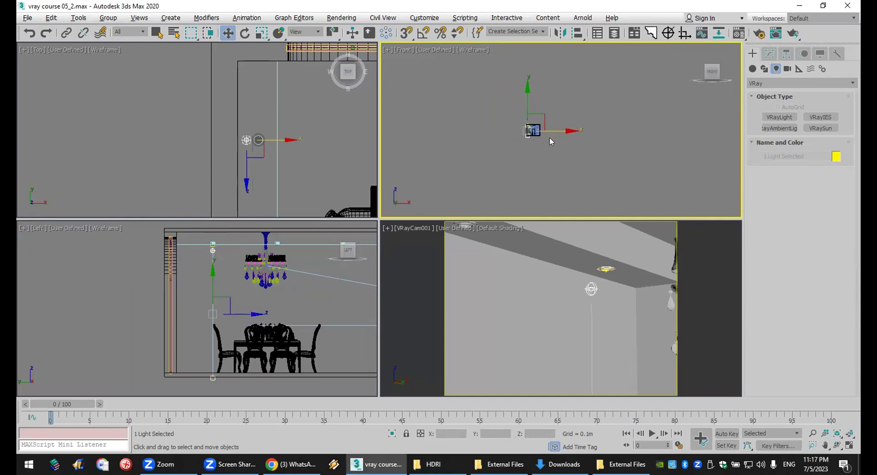
Fine-tune the IES light and target horizontally in the Front view to center them under the recessed spotlight, and select only the light.
scroll(515, 128, up, 5)
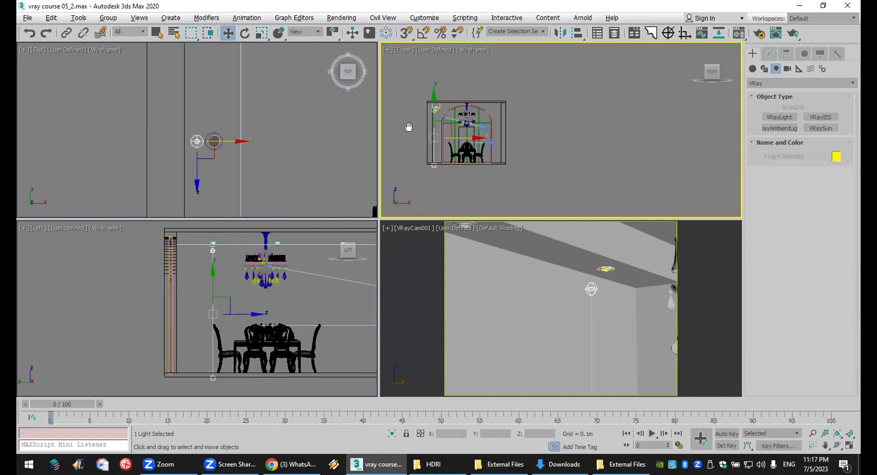
middle_drag(407, 127, 474, 136)
drag(520, 145, 526, 140)
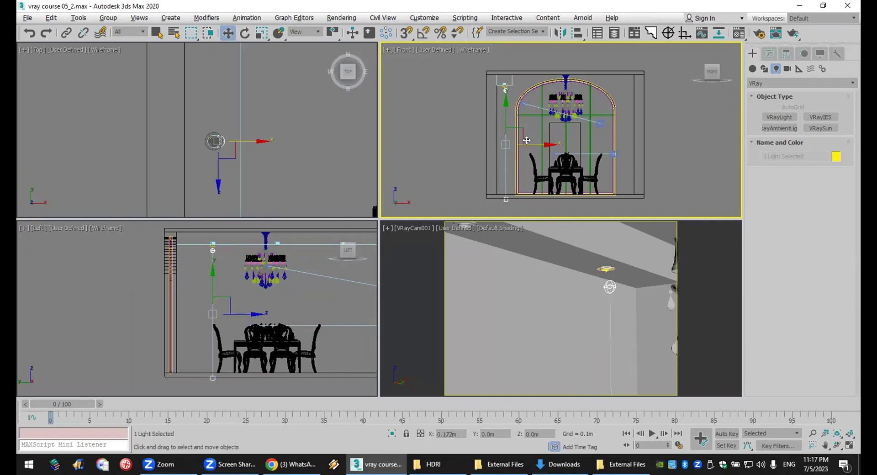
scroll(526, 140, up, 5)
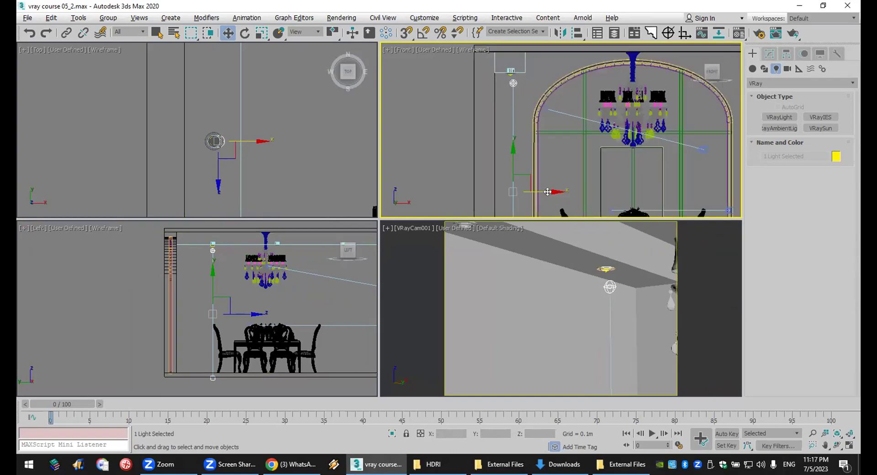
drag(547, 192, 545, 192)
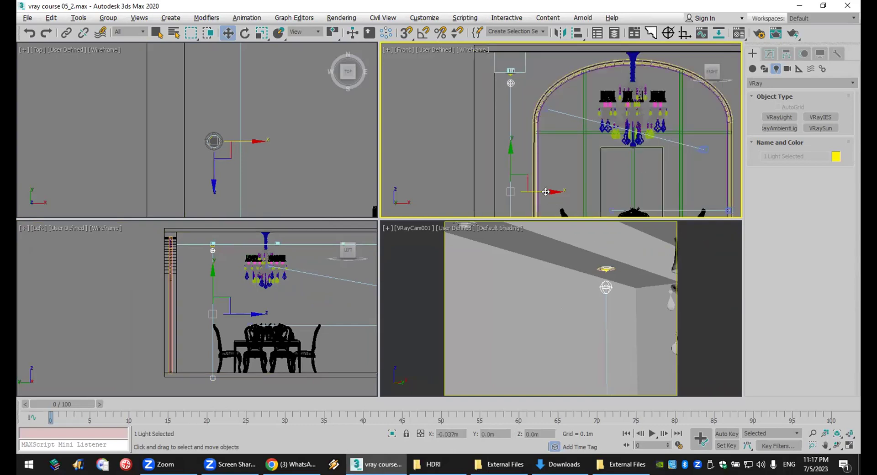
click(451, 170)
click(511, 81)
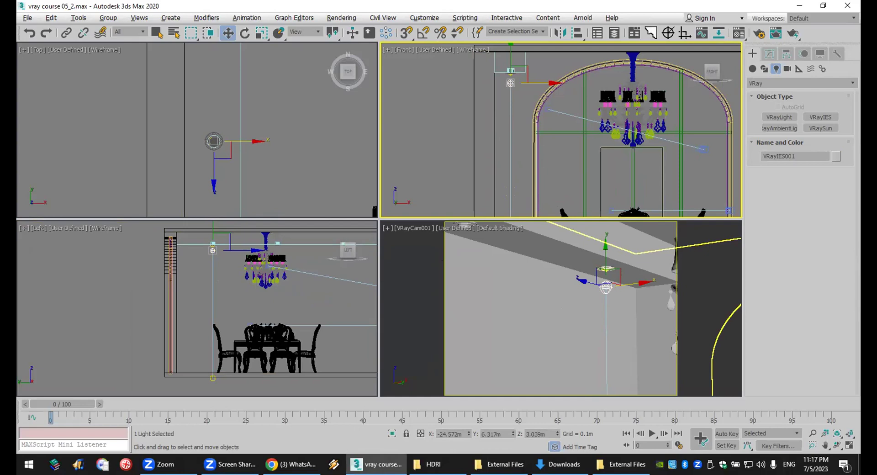
Copy the NICE_IES folder from the MAX folder in File Explorer to the desktop and place it beneath the top row of icons.
click(498, 464)
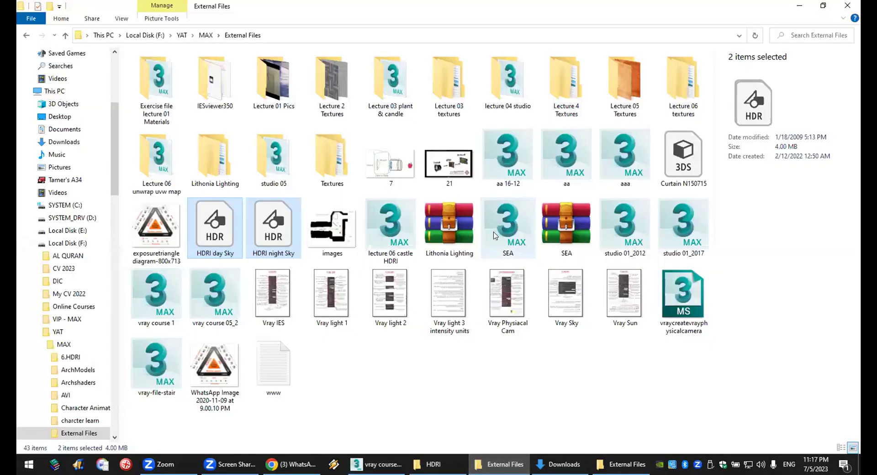
click(422, 366)
click(206, 35)
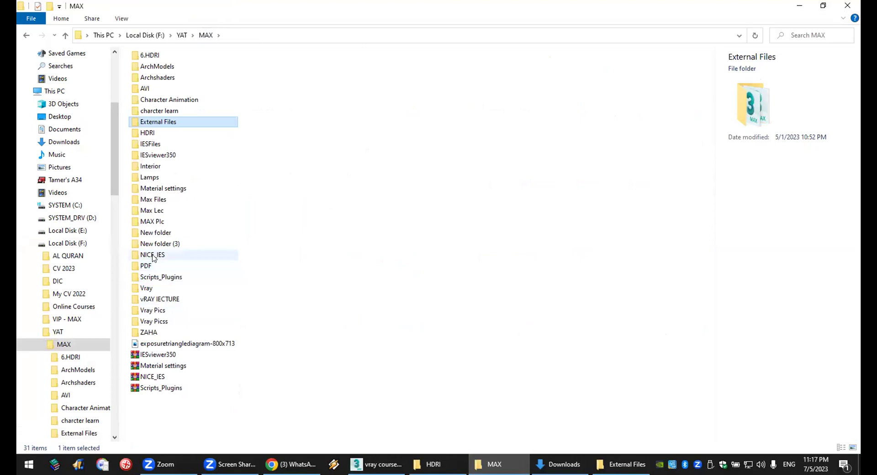
click(154, 257)
key(super+d)
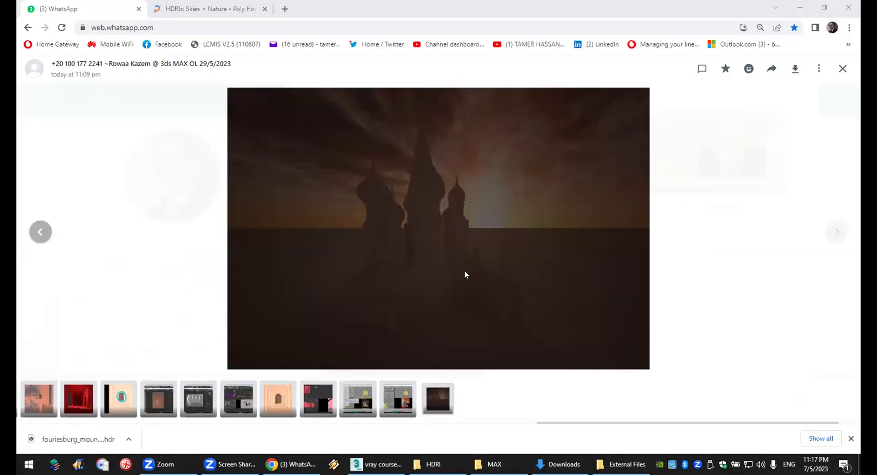
right_click(243, 117)
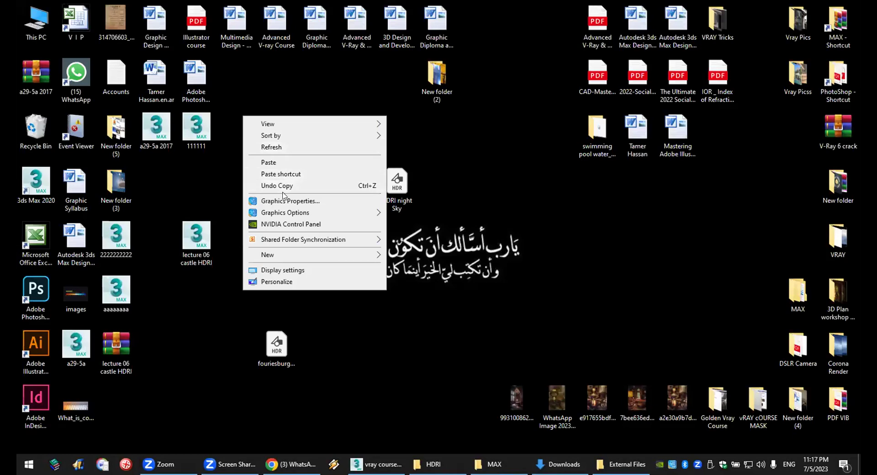
click(283, 162)
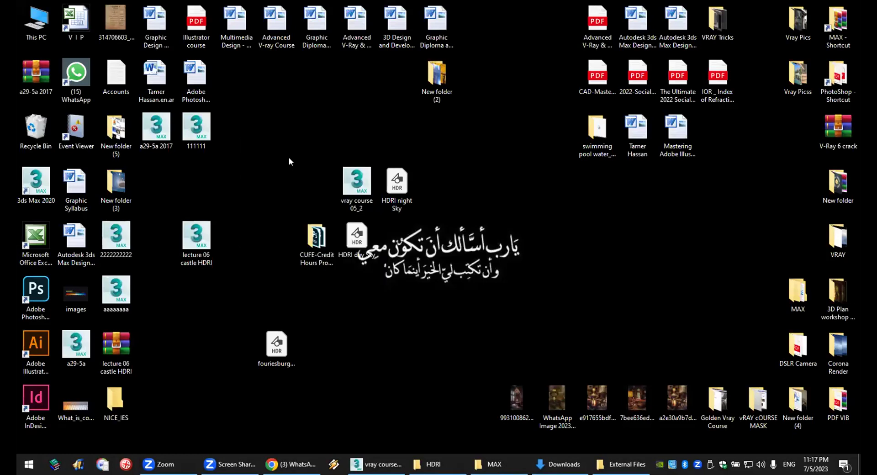
click(325, 327)
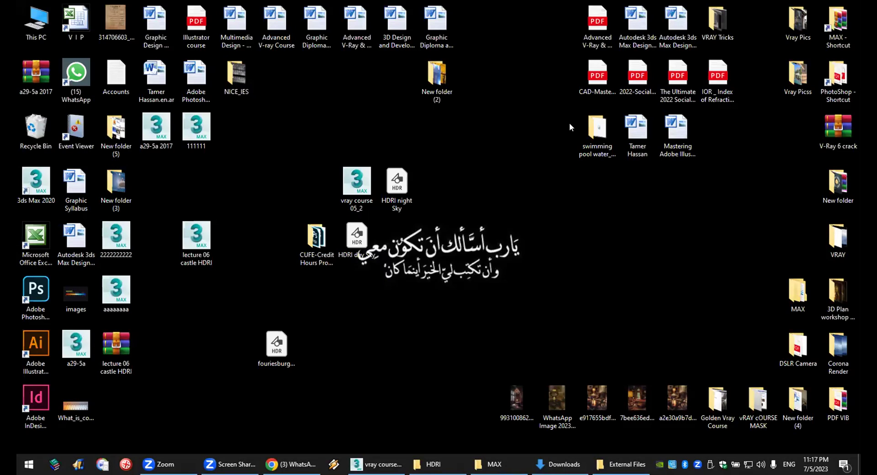
Return to 3ds Max and load the profile 8.IES from the desktop's NICE_IES folder into the selected VRayIES light.
key(alt+Tab)
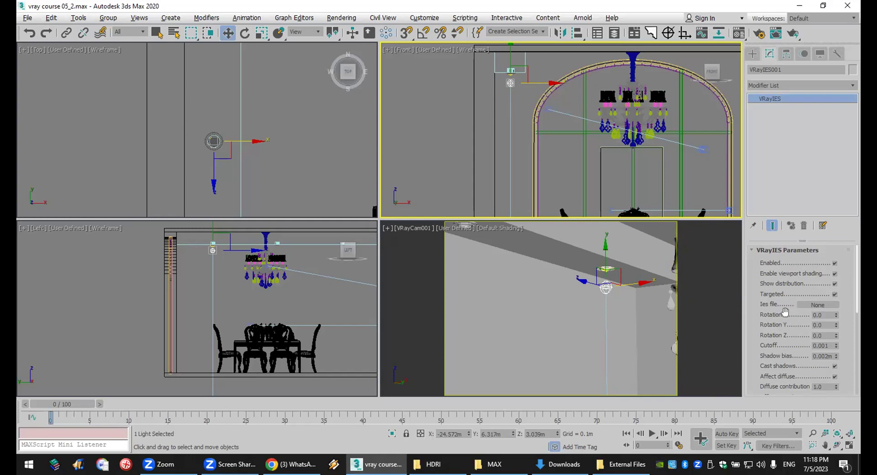
click(818, 305)
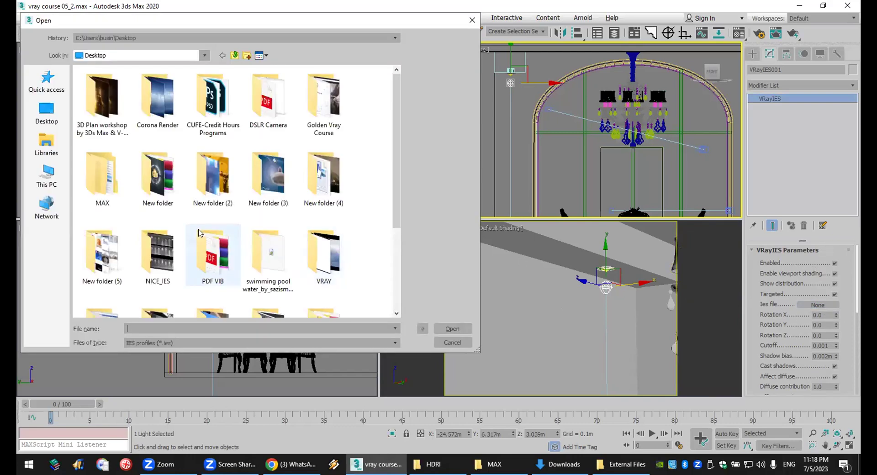
scroll(167, 165, down, 1)
double_click(168, 132)
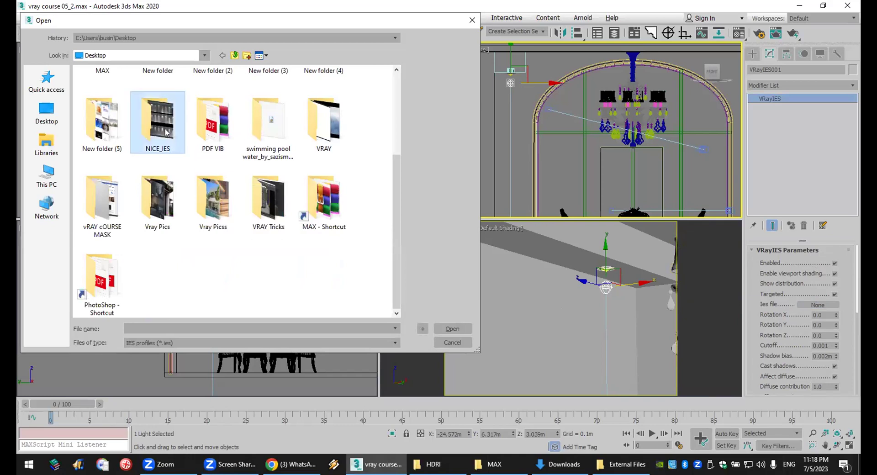
double_click(90, 84)
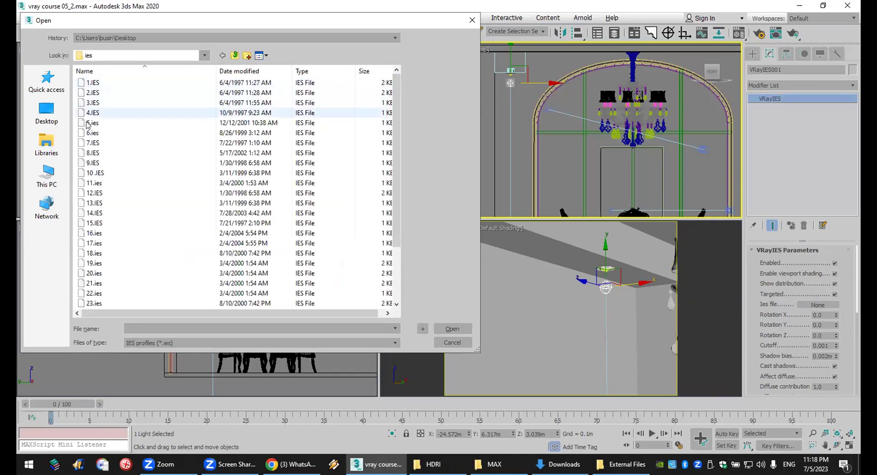
click(137, 157)
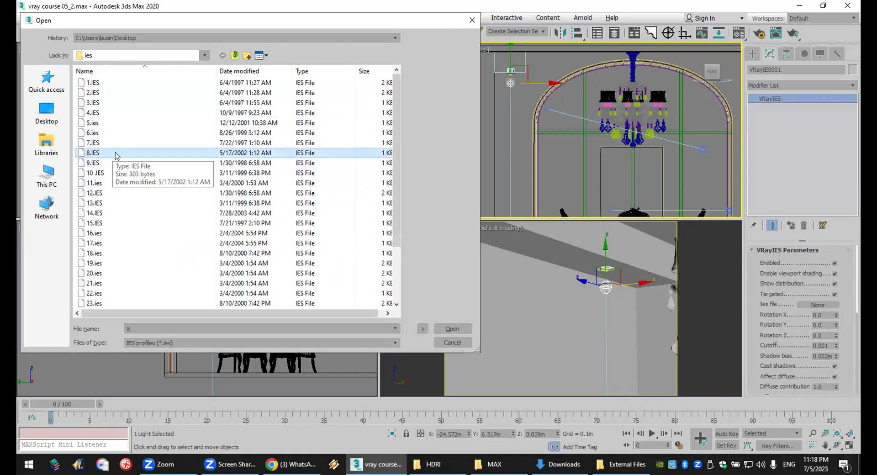
double_click(115, 154)
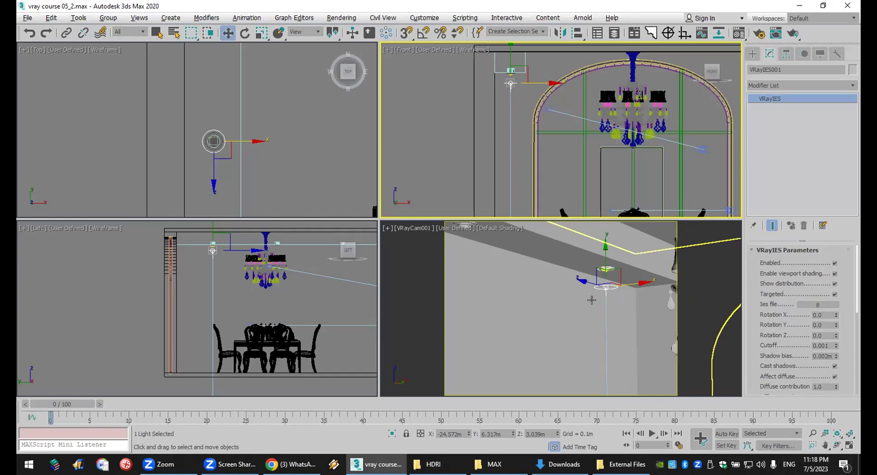
Set the VRayIES light's color to a pale warm orange with a hue of 17.
drag(750, 379, 779, 192)
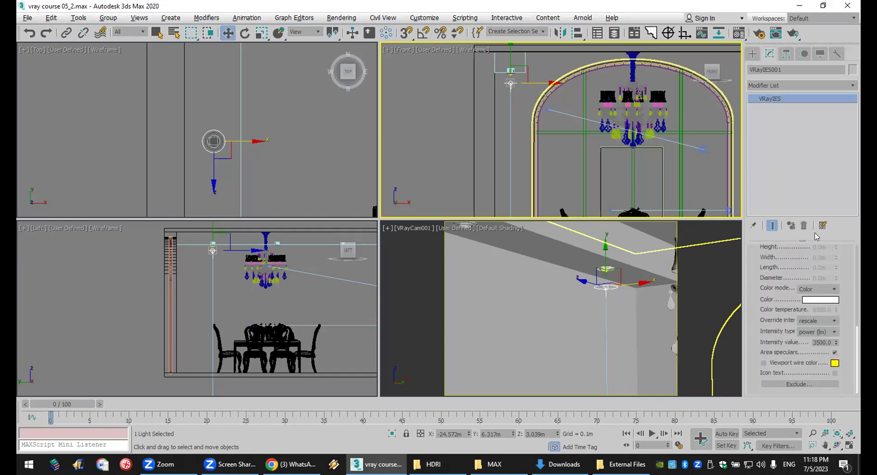
click(817, 300)
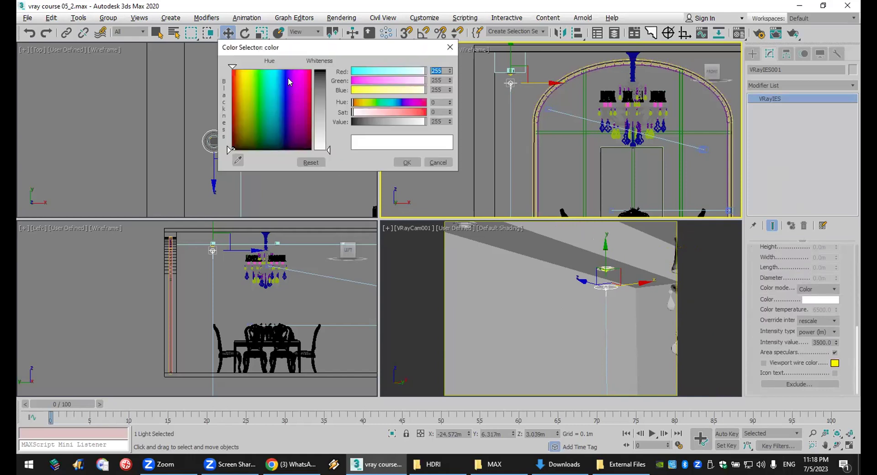
drag(233, 68, 237, 68)
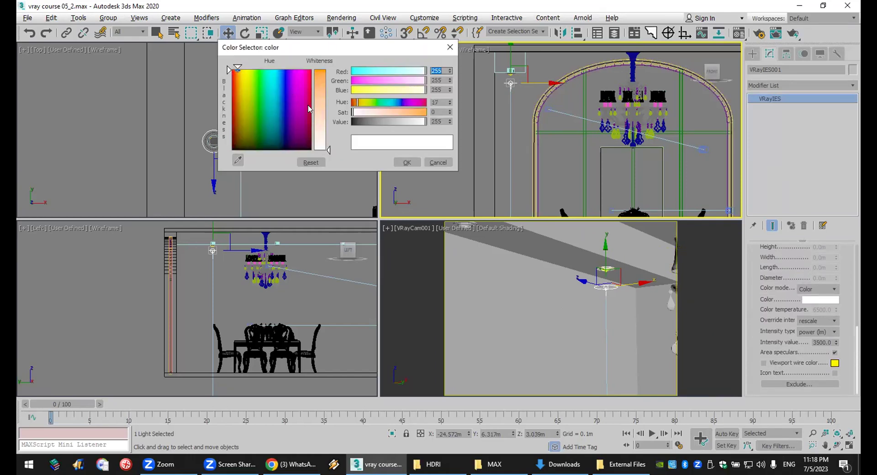
click(322, 113)
click(407, 162)
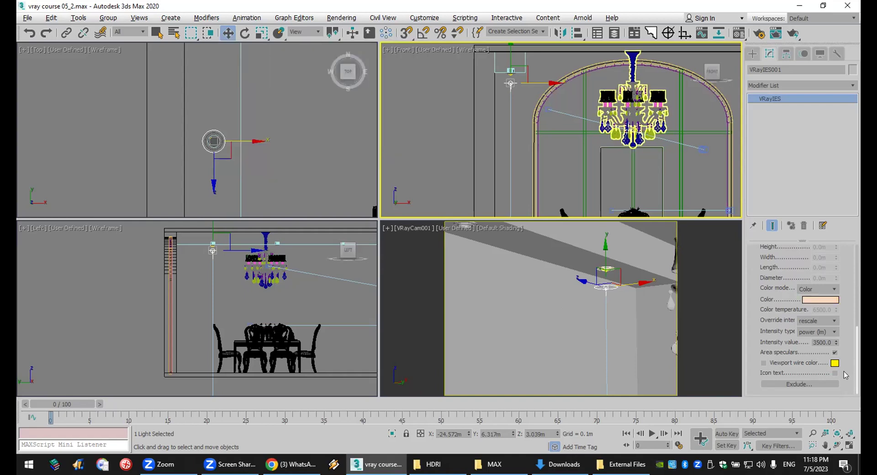
Set the VRayIES light's intensity to 350000, test-render the camera view, and close the frame buffer.
double_click(824, 343)
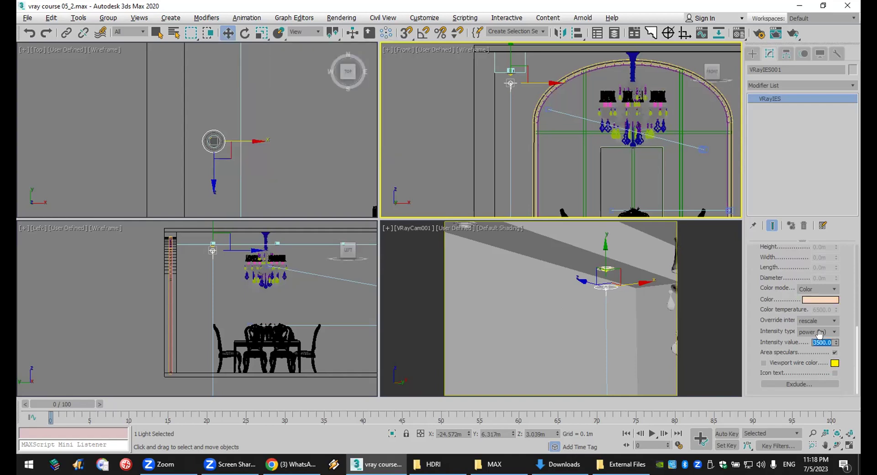
click(820, 343)
right_click(740, 313)
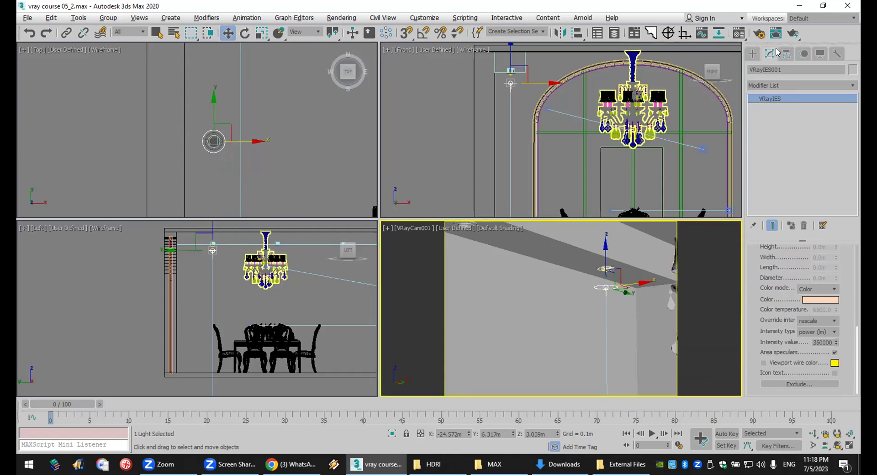
click(792, 32)
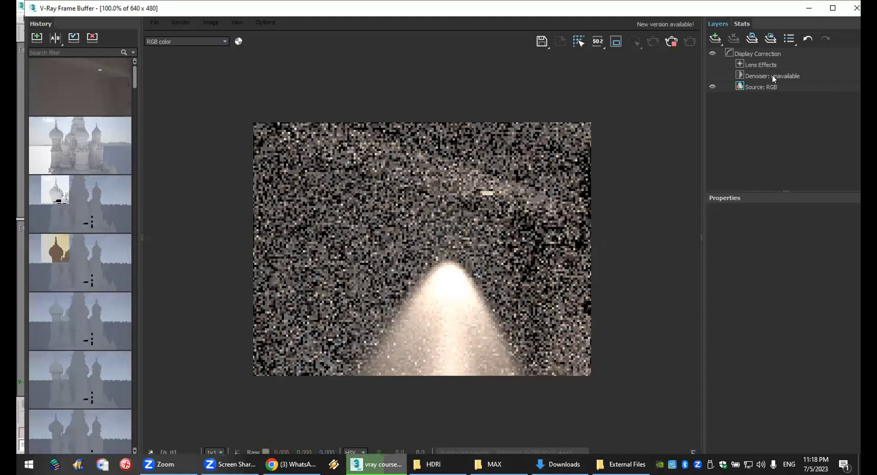
click(856, 9)
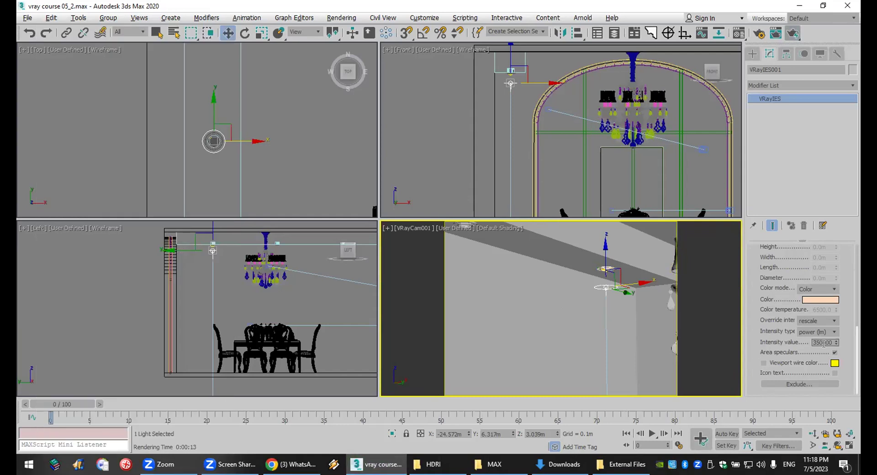
Set the VRayIES light's intensity to 35000, re-render the camera view, inspect the beam up close, and close the frame buffer.
click(791, 33)
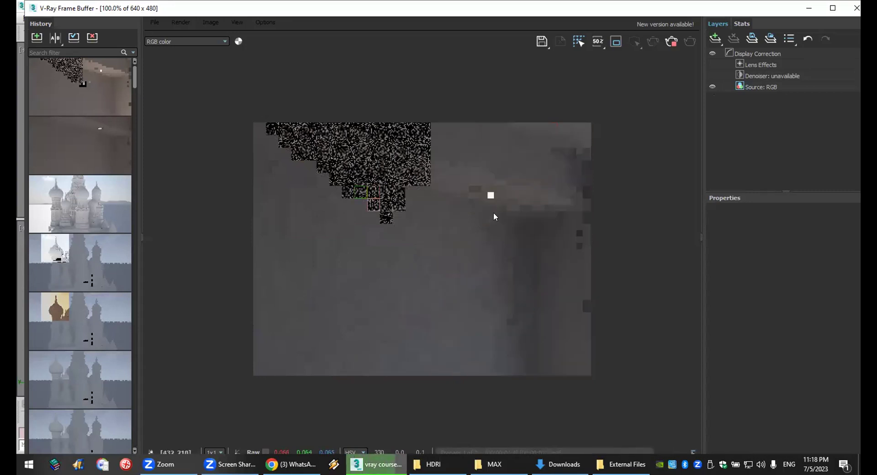
scroll(496, 209, up, 2)
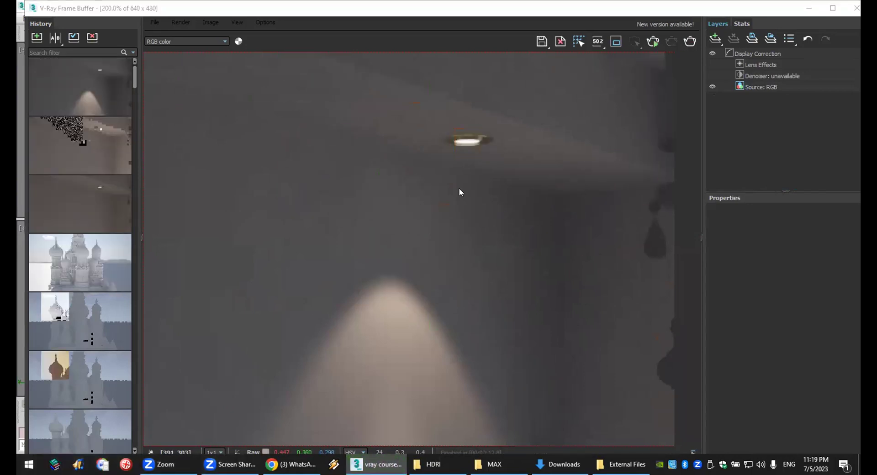
scroll(492, 231, down, 2)
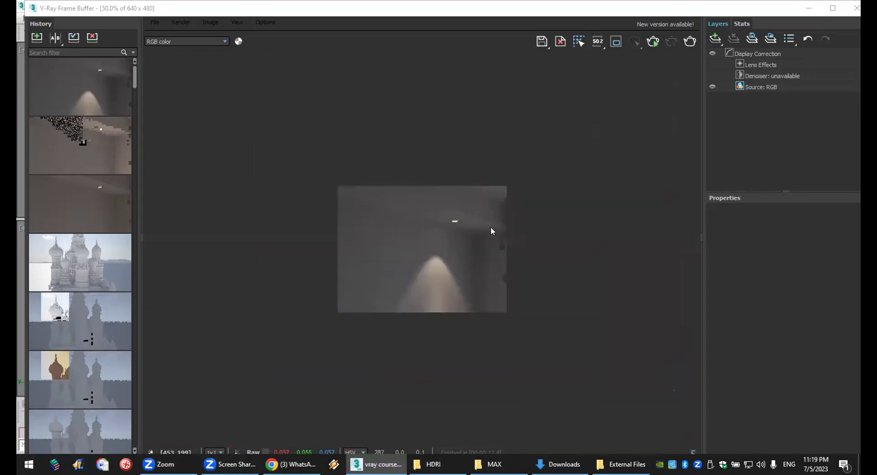
click(856, 7)
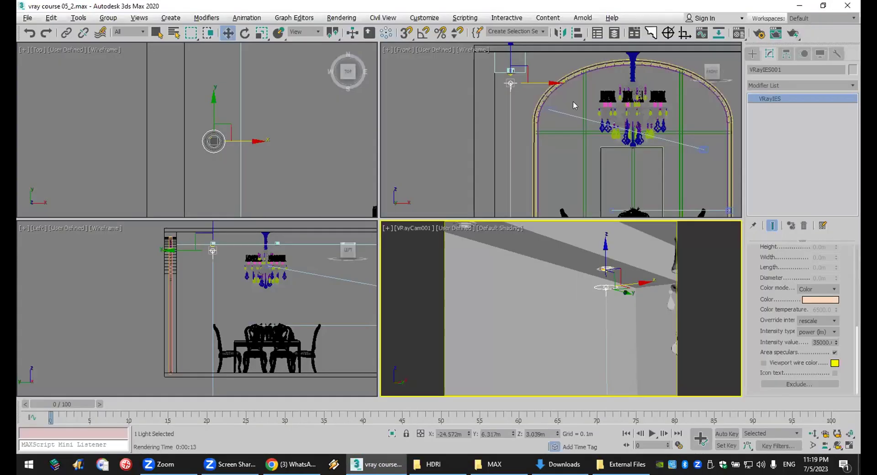
Raise the IES light in the Front view to just beneath the recessed spotlight.
scroll(517, 89, up, 5)
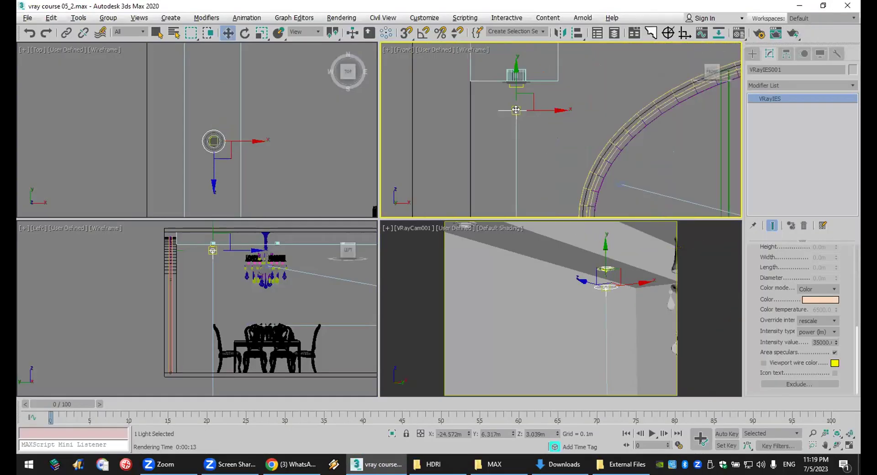
drag(515, 84, 514, 70)
scroll(287, 130, down, 4)
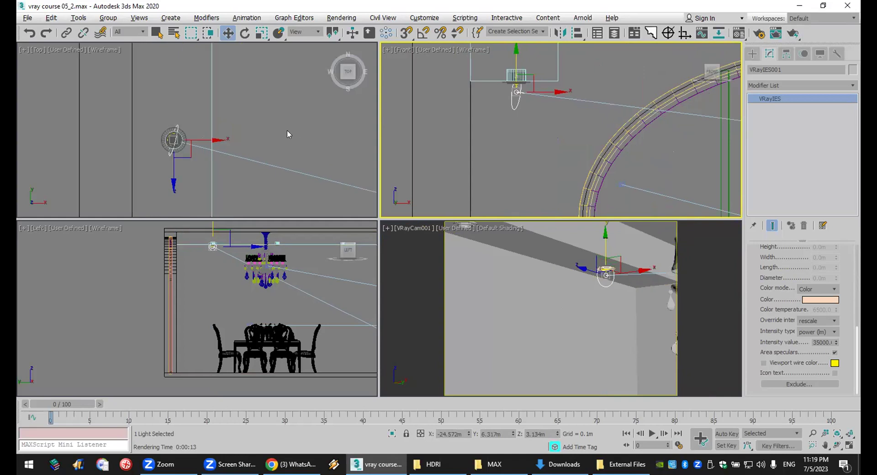
Move the IES light's target in the Top view onto the side wall level with the light, tilting the beam toward that wall.
scroll(293, 133, up, 5)
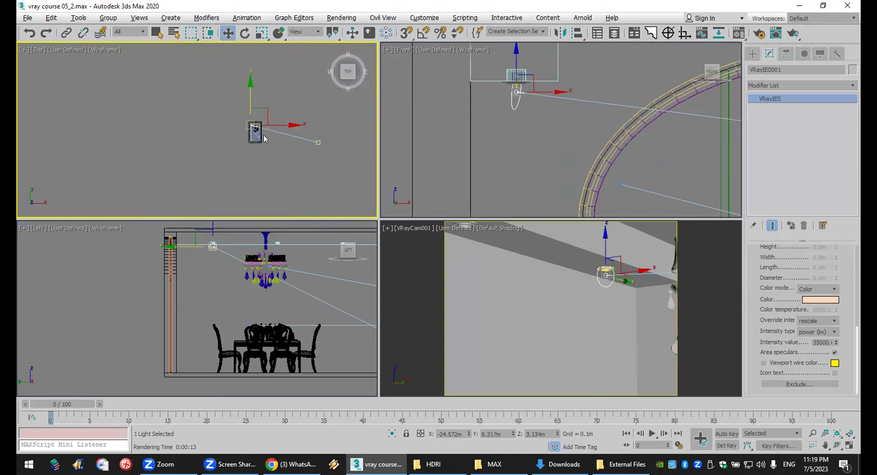
click(317, 143)
drag(320, 142, 285, 119)
drag(222, 116, 266, 117)
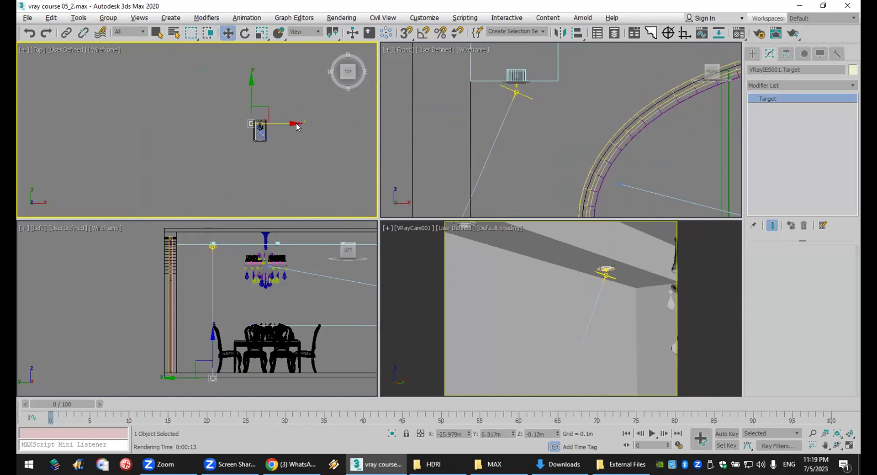
scroll(267, 116, down, 5)
scroll(248, 119, up, 6)
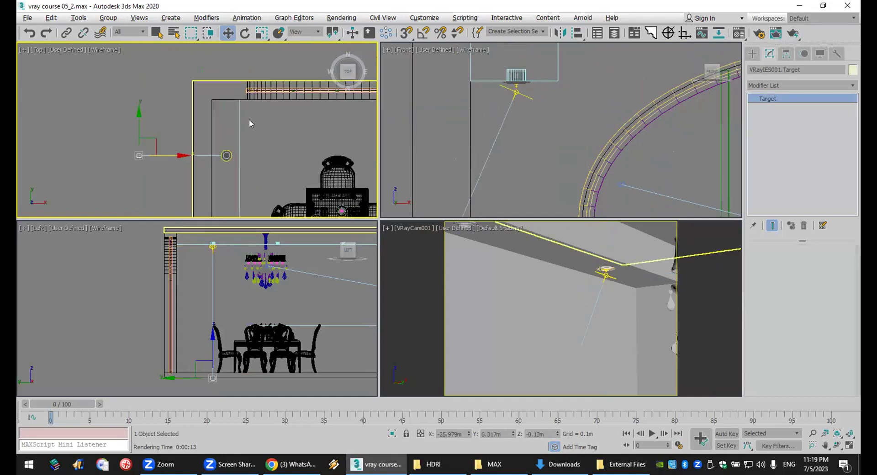
drag(175, 153, 229, 155)
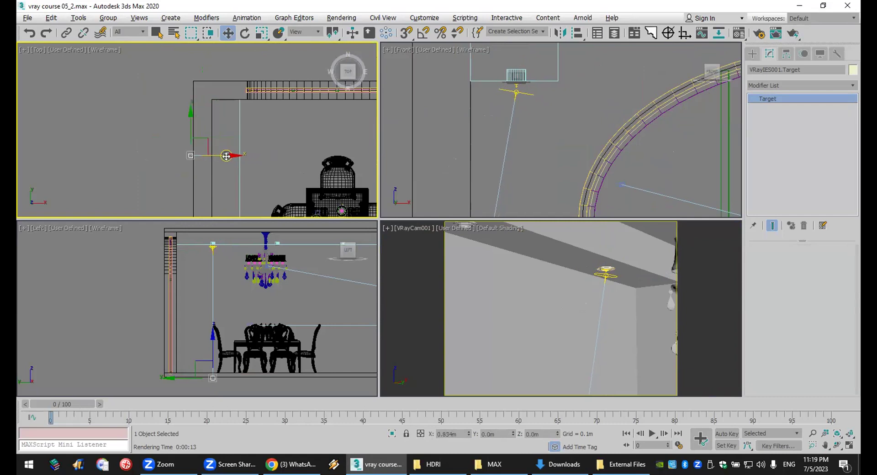
Test-render the camera view with the tilted IES light and inspect the beam on the wall at different magnifications.
right_click(570, 322)
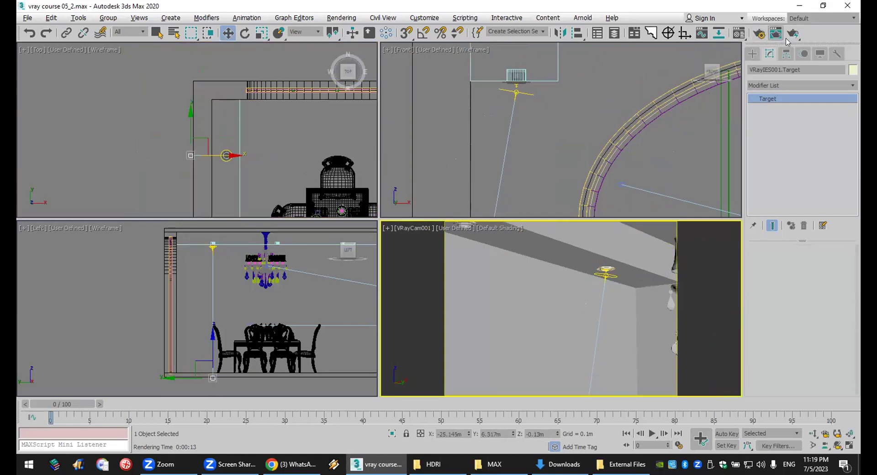
click(788, 39)
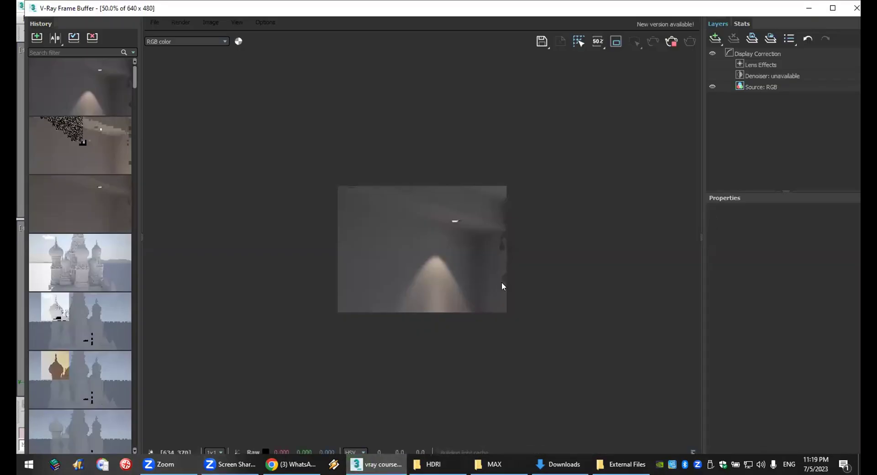
double_click(465, 248)
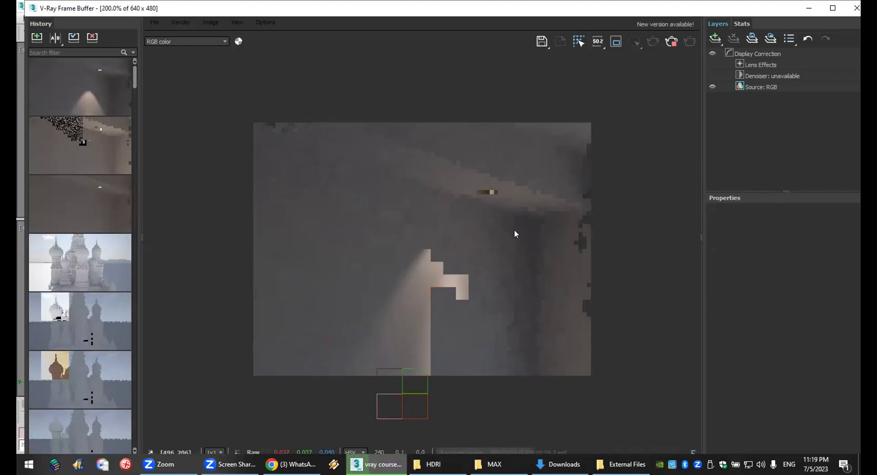
scroll(514, 229, up, 2)
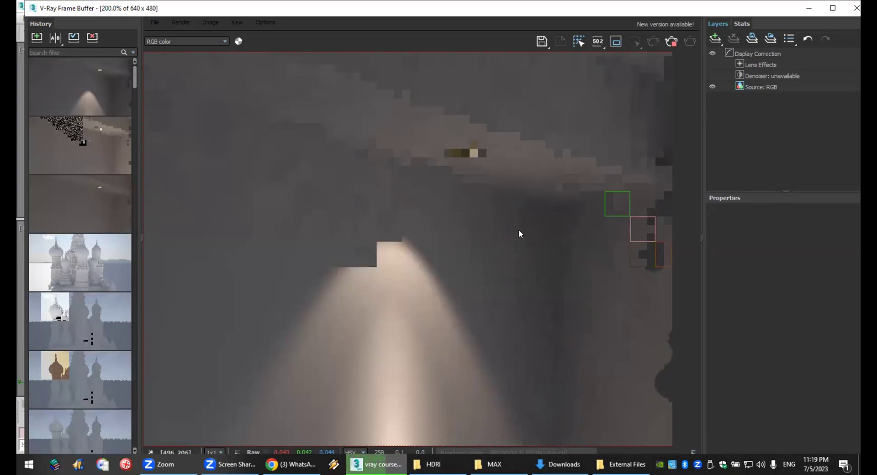
scroll(519, 229, down, 2)
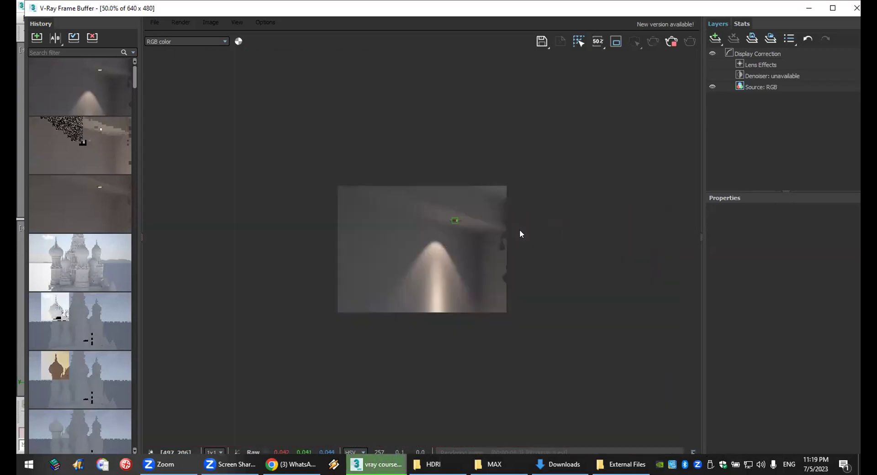
scroll(519, 229, down, 1)
scroll(520, 229, up, 2)
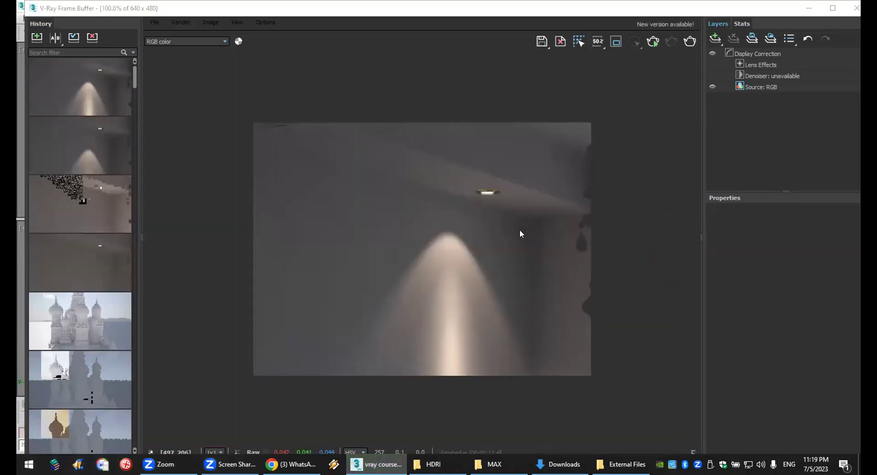
scroll(520, 233, up, 1)
scroll(519, 233, down, 1)
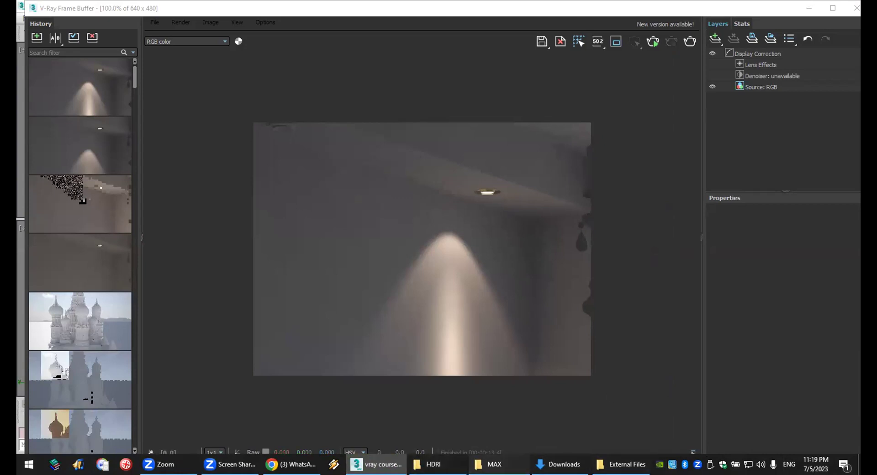
Open the reference photo a2e30a9b7d852006fd15c17f6a38b668.jpg from the desktop and examine the glowing table lamp and its reflection up close.
click(494, 465)
key(super+d)
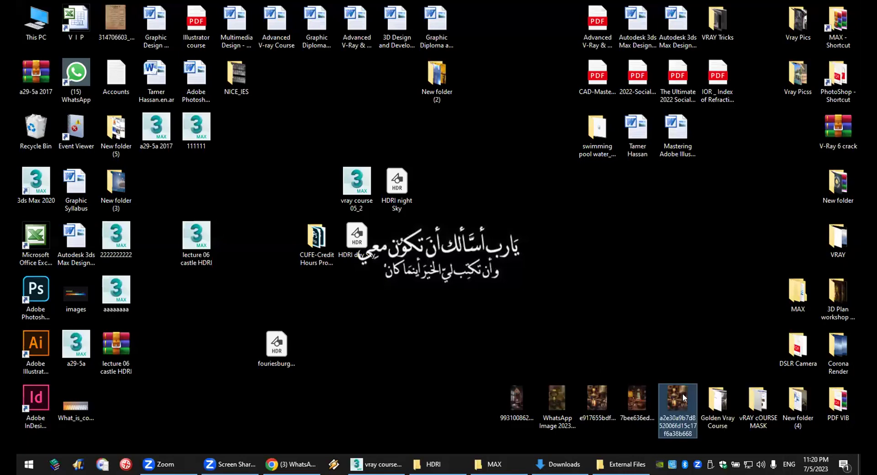
double_click(682, 396)
ctrl+scroll(423, 302, up, 3)
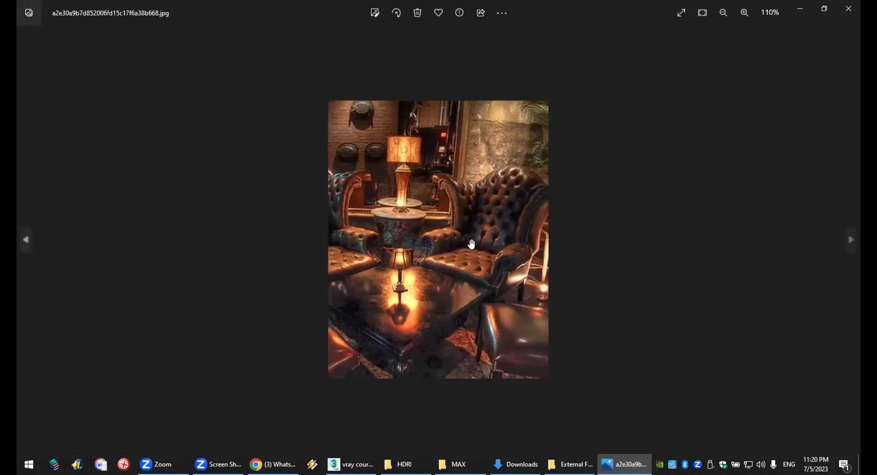
ctrl+scroll(424, 302, up, 4)
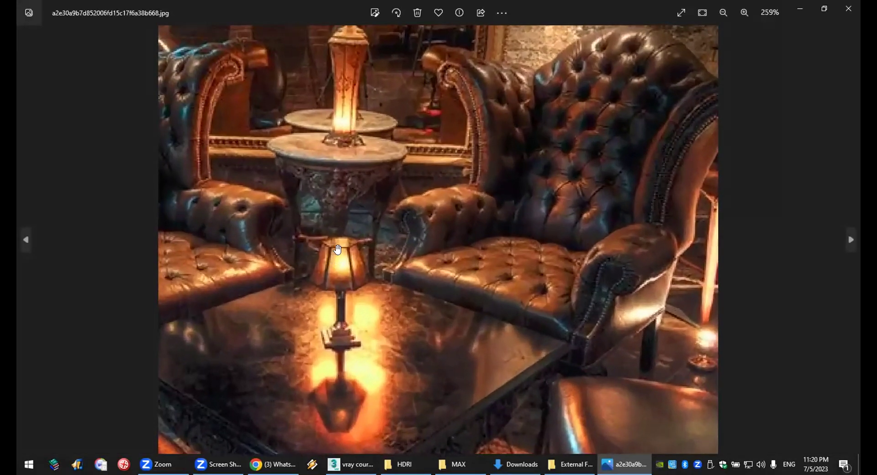
ctrl+scroll(359, 264, up, 3)
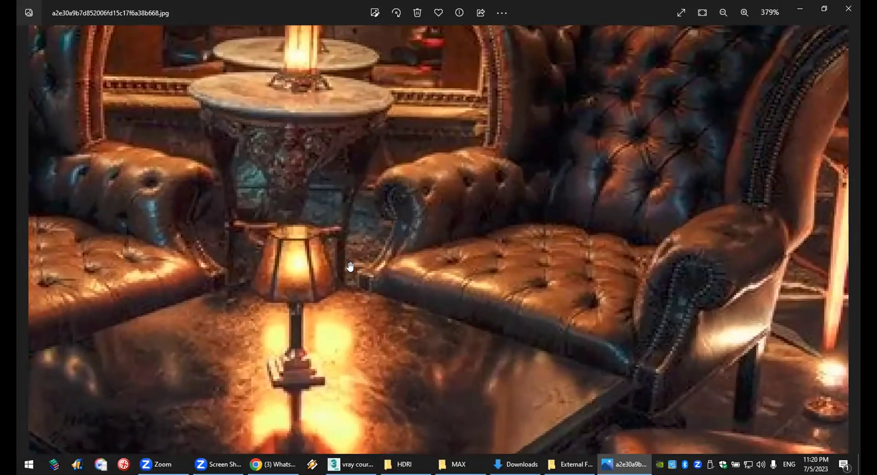
Close the reference photo, review the full test render, close the frame buffer and select the IES light in the camera view.
key(ctrl+0)
click(848, 9)
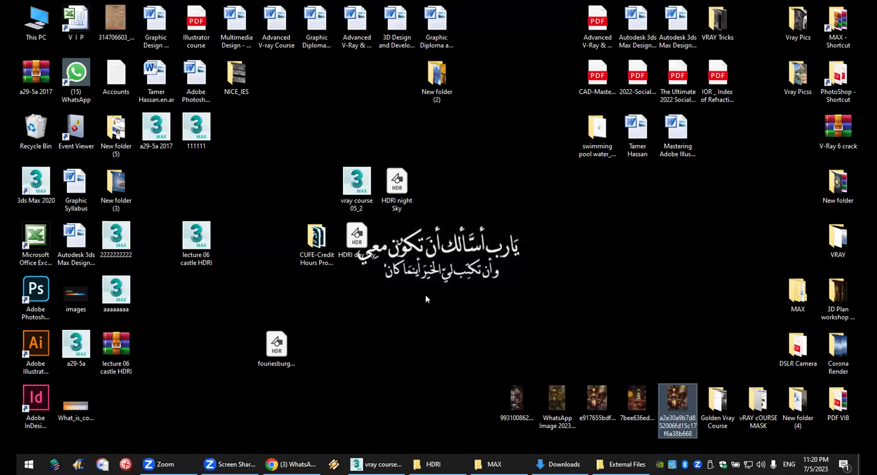
key(alt+Tab)
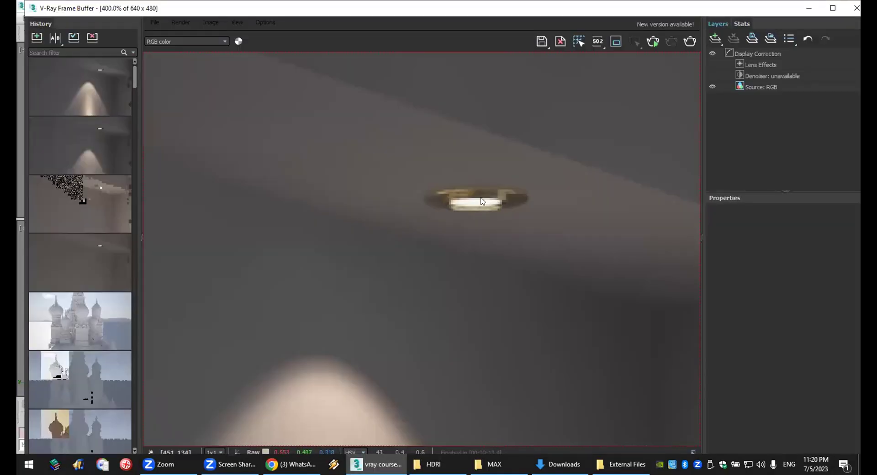
double_click(484, 206)
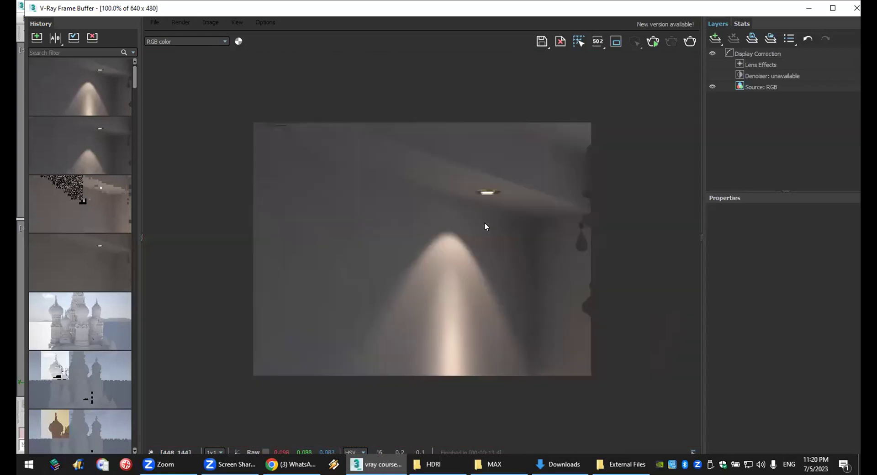
click(853, 12)
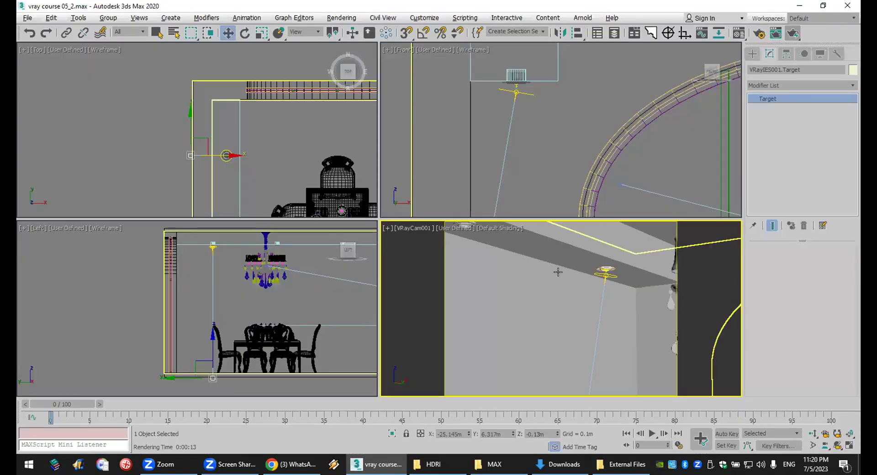
click(605, 276)
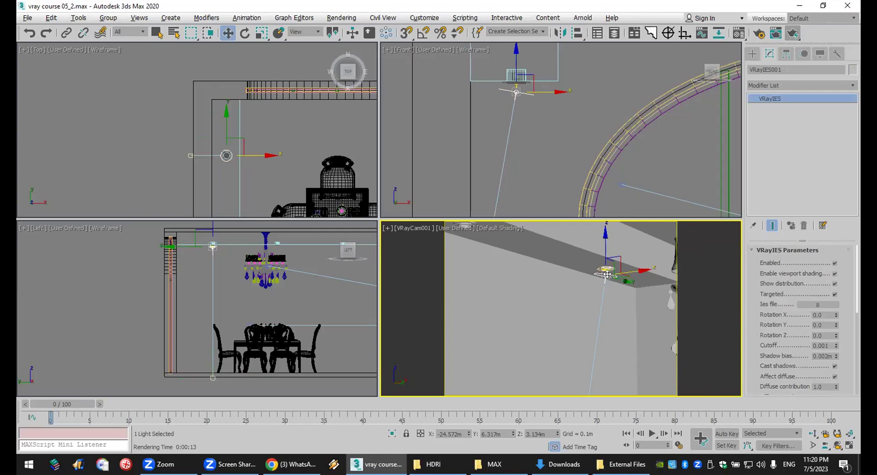
click(607, 272)
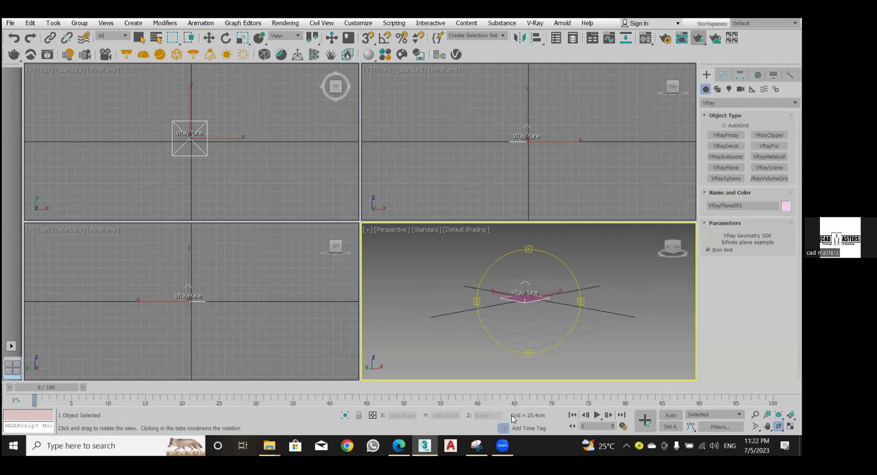
Create a V-Ray physical camera in the Perspective view of the VRayPlane scene, in front of the plane.
click(139, 38)
click(740, 89)
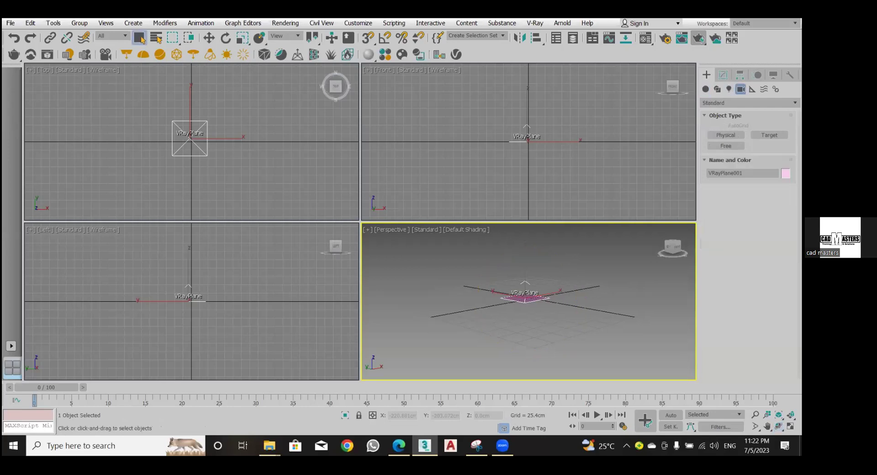
click(749, 102)
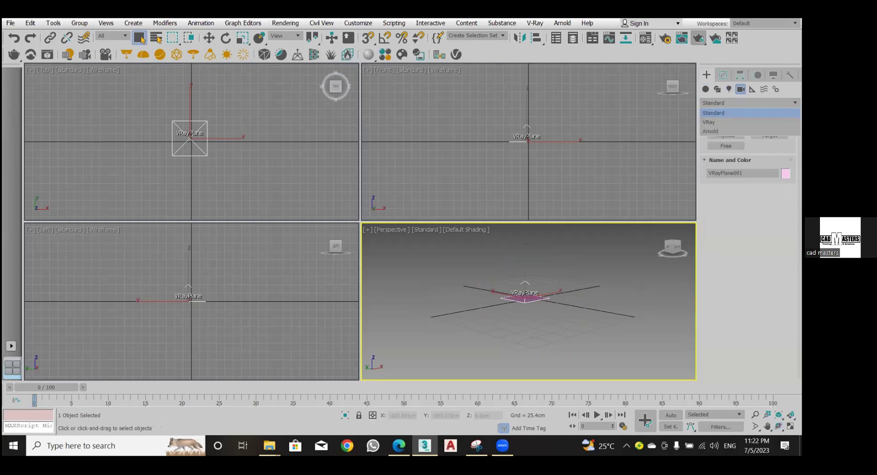
click(715, 122)
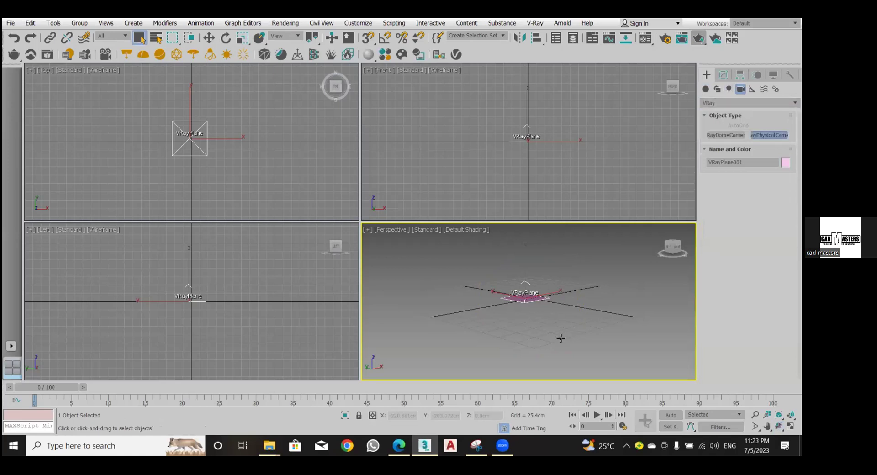
drag(558, 338, 623, 315)
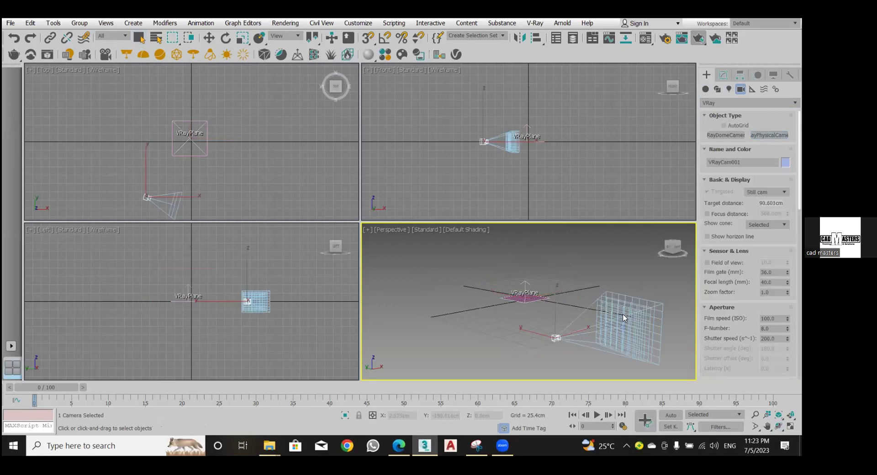
Match the new V-Ray camera to the Perspective view and show safe frames in the camera viewport.
key(c)
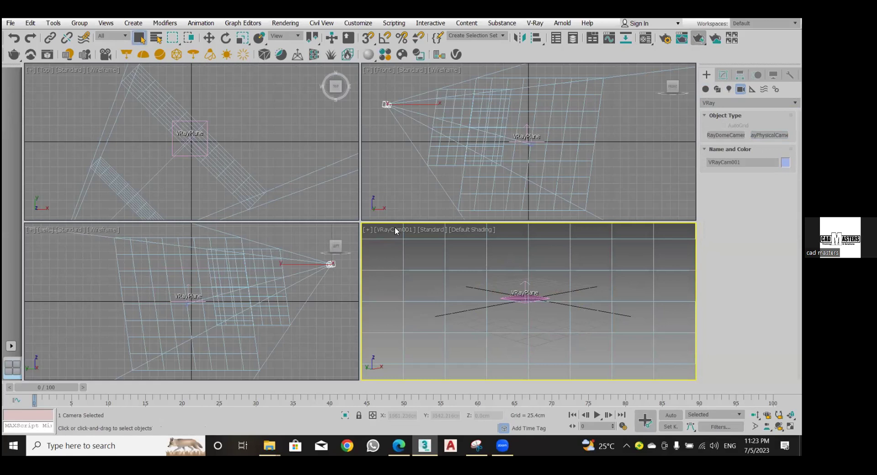
click(395, 229)
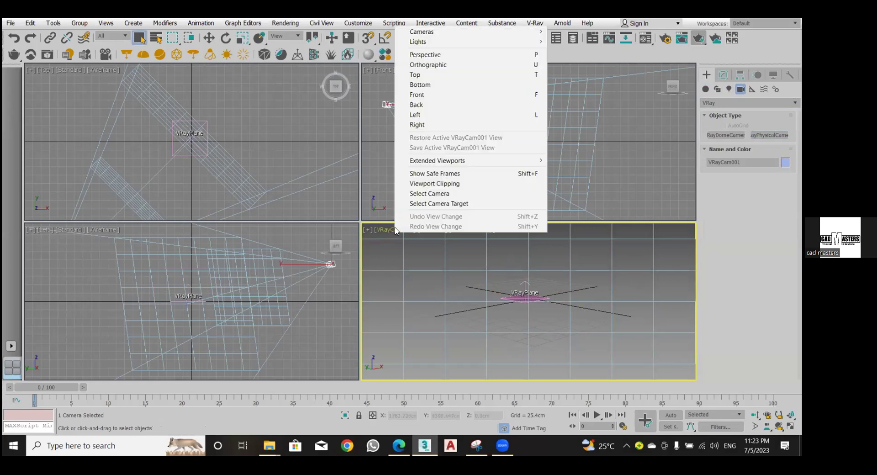
click(434, 174)
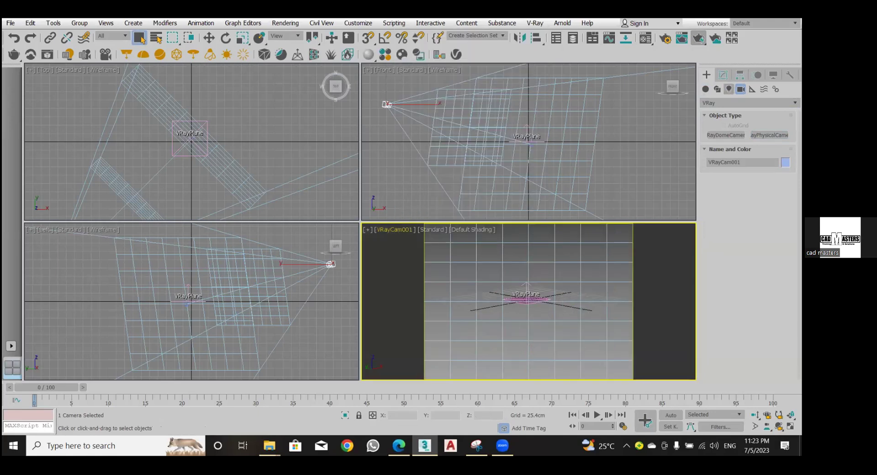
Place a VRaySun diagonally in the Top view with its target on the VRayPlane, adding the VRaySky environment map.
click(729, 89)
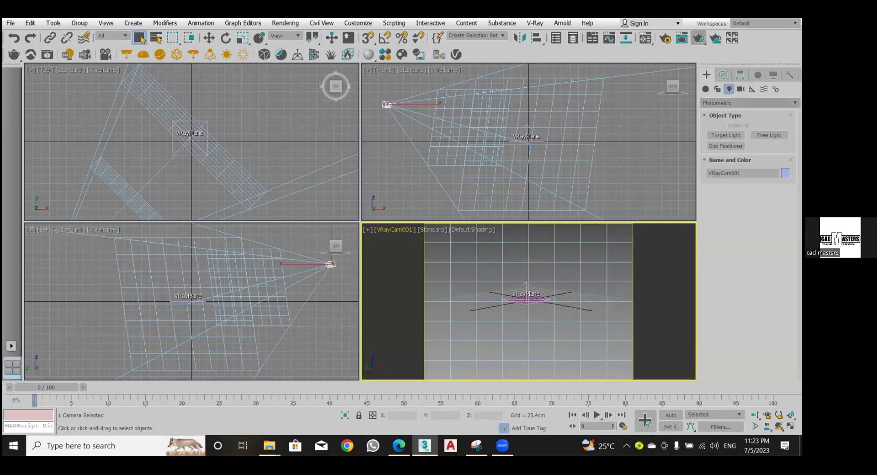
click(749, 103)
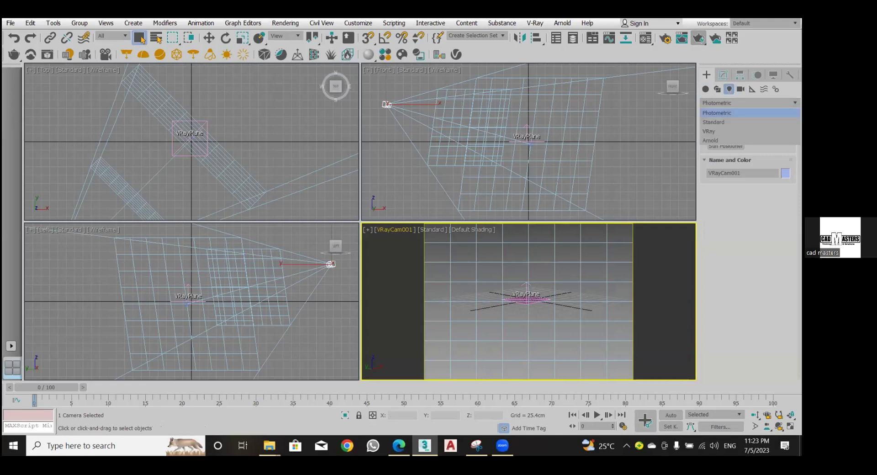
click(708, 131)
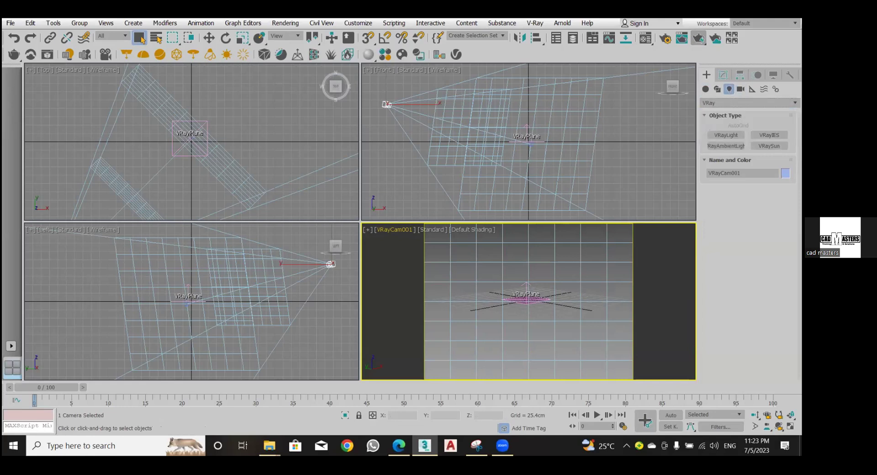
drag(245, 149, 235, 150)
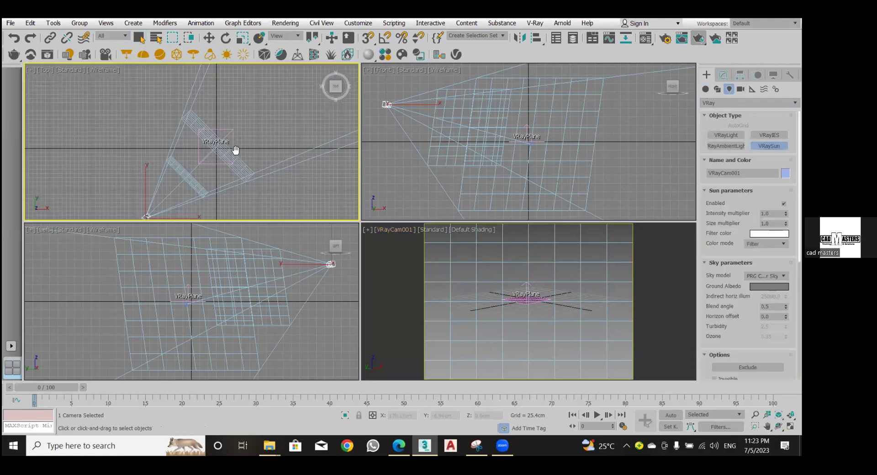
scroll(225, 153, down, 3)
scroll(147, 187, down, 2)
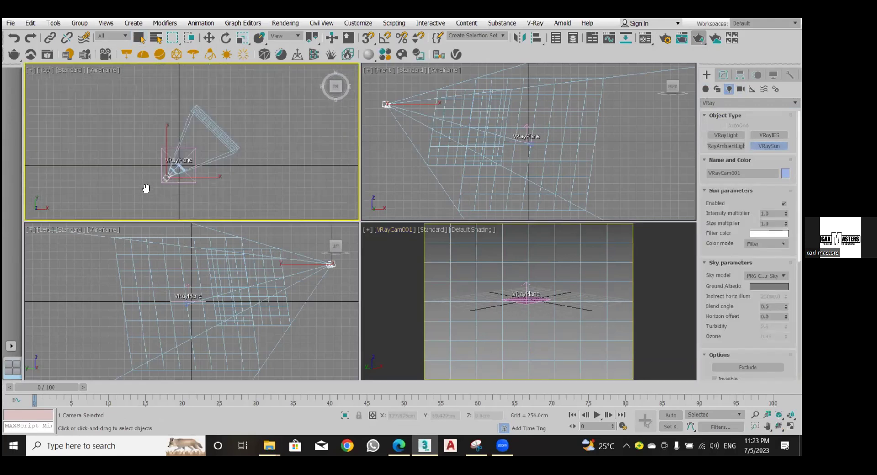
middle_drag(146, 188, 87, 215)
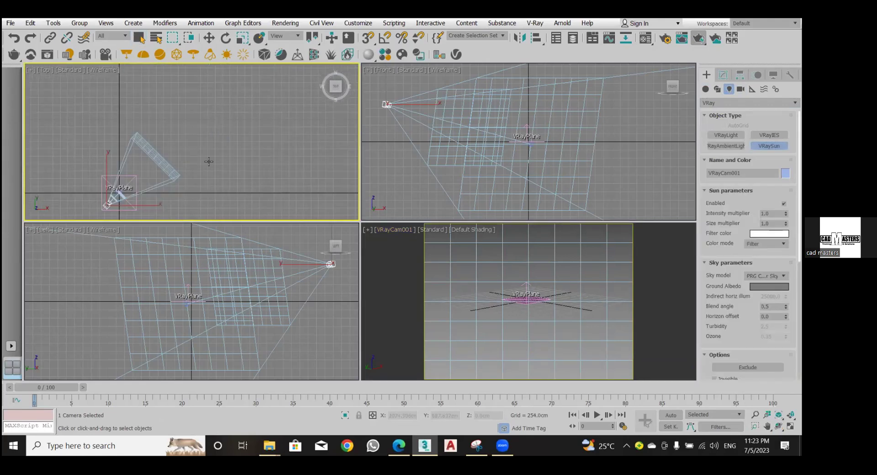
drag(227, 97, 120, 189)
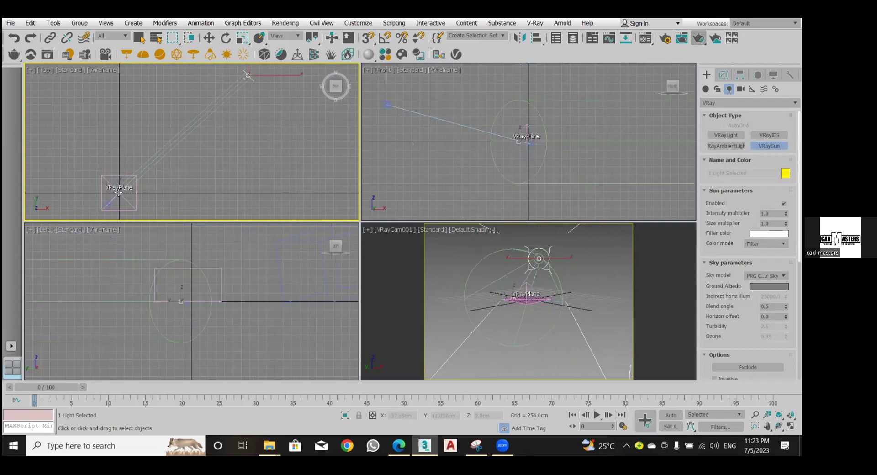
drag(116, 196, 117, 191)
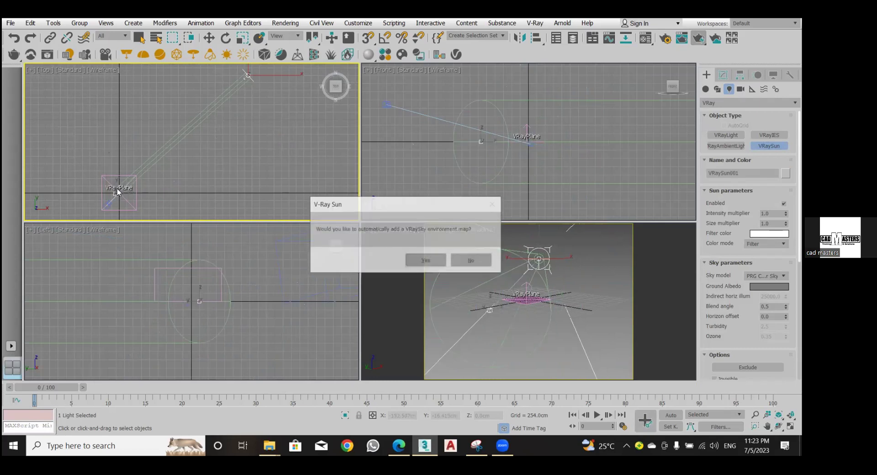
click(426, 260)
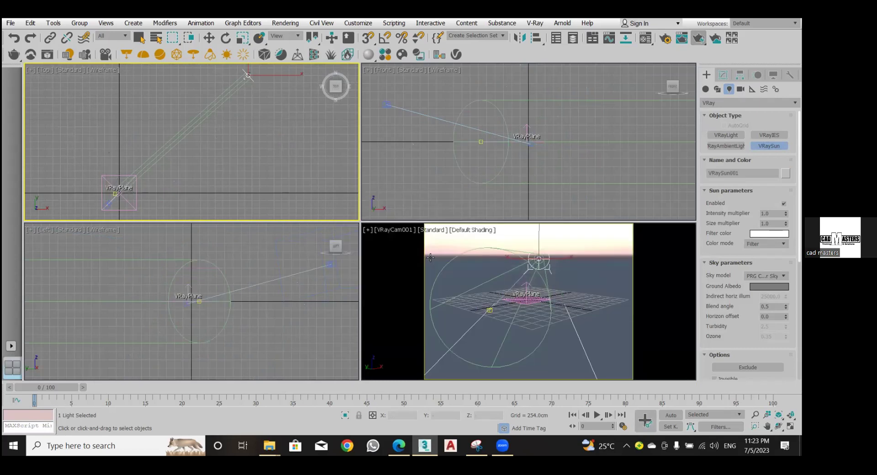
Raise the VRaySun in the Left view to a height of about 266 cm.
scroll(163, 296, down, 2)
middle_drag(163, 296, 251, 304)
scroll(251, 304, down, 3)
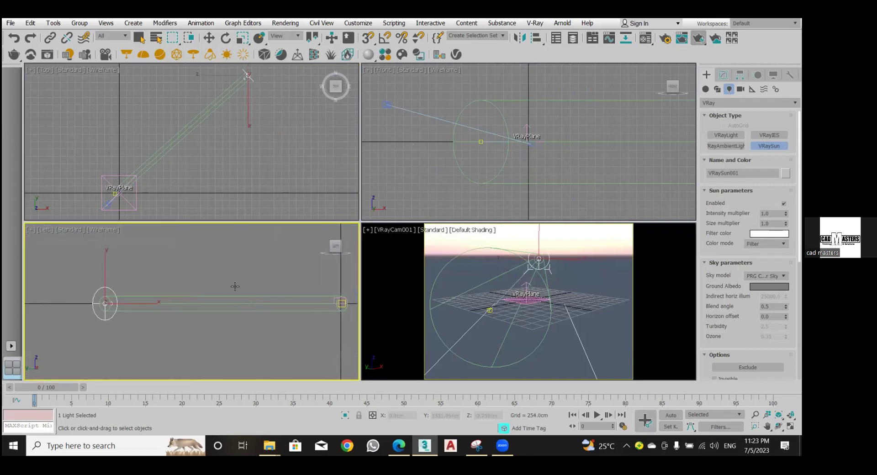
click(208, 38)
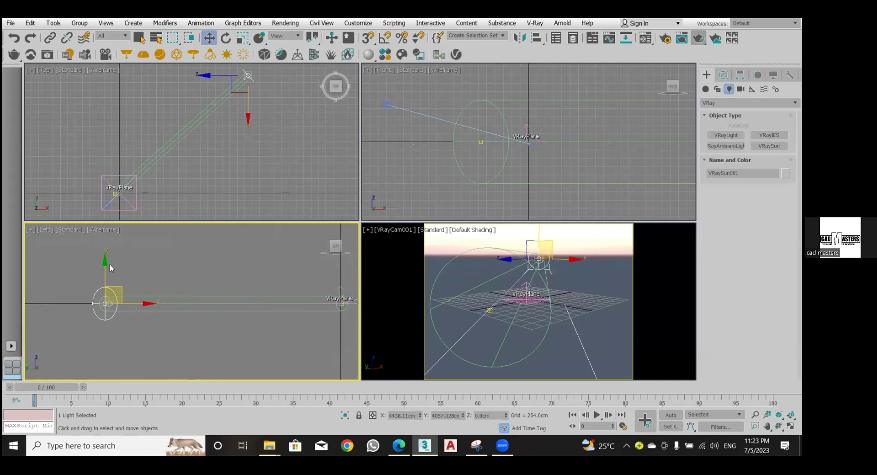
drag(105, 276, 106, 261)
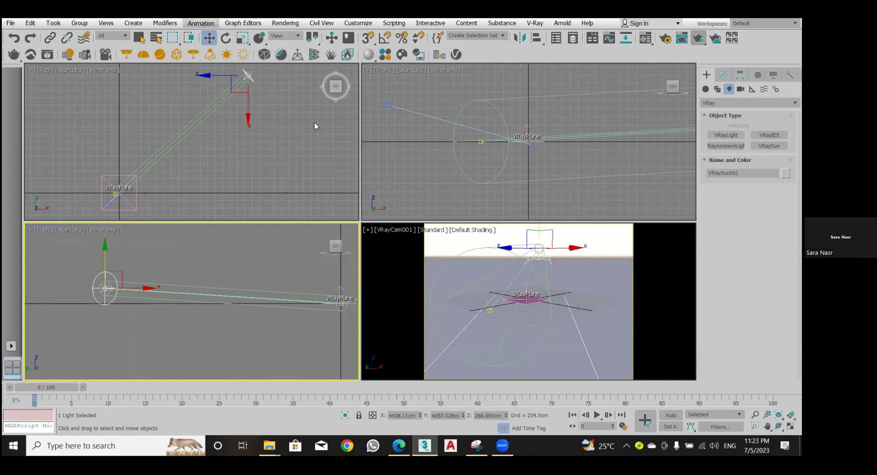
Look through the VRaySun's parameters down to Clouds, and start V-Ray interactive rendering in the VRayCam001 viewport.
click(723, 75)
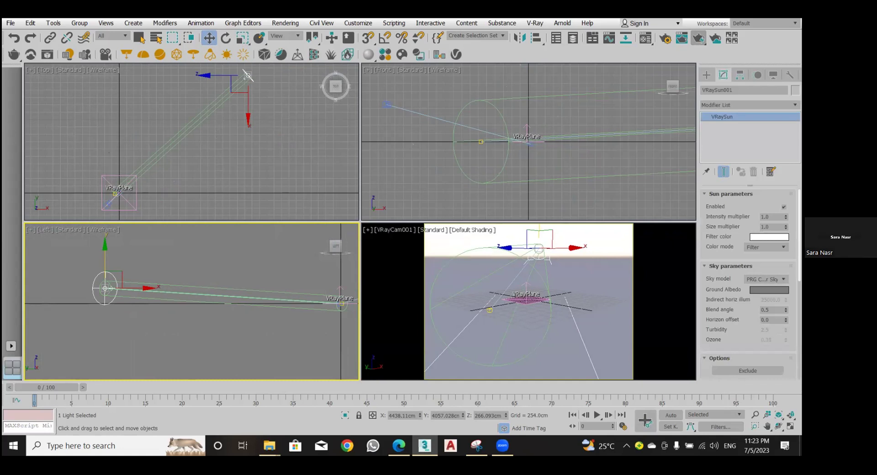
scroll(719, 279, down, 8)
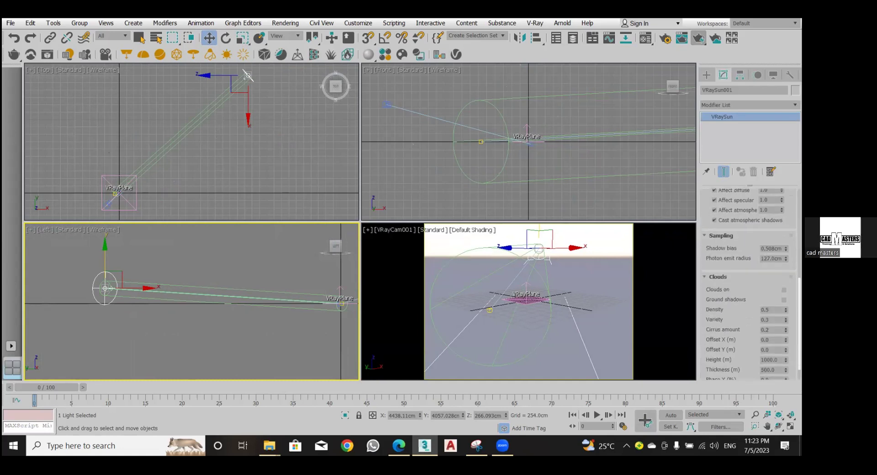
click(431, 230)
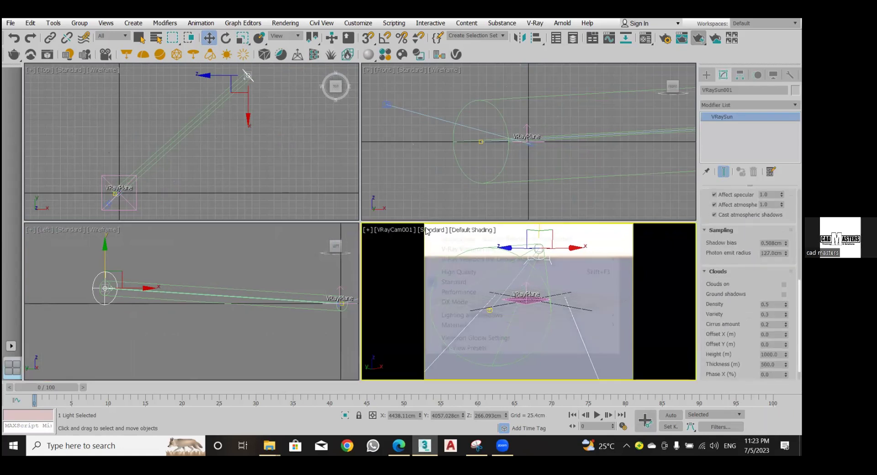
click(460, 249)
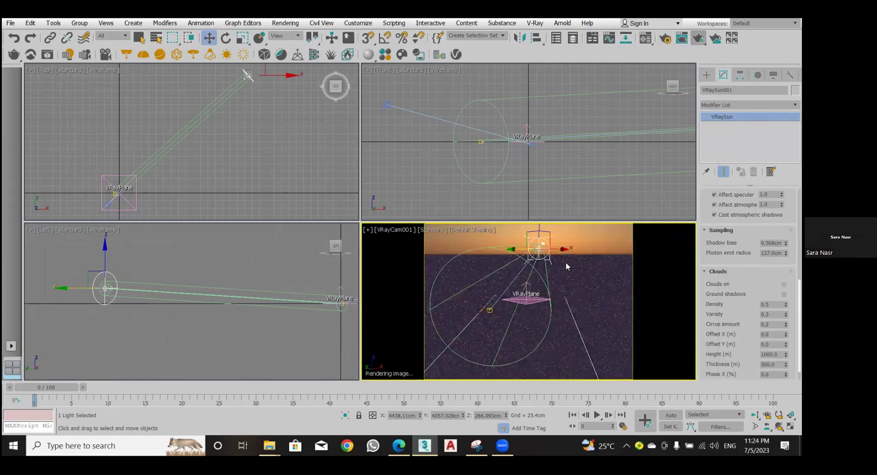
Select the VRayPlane in the camera viewport and open the Material Editor.
click(527, 305)
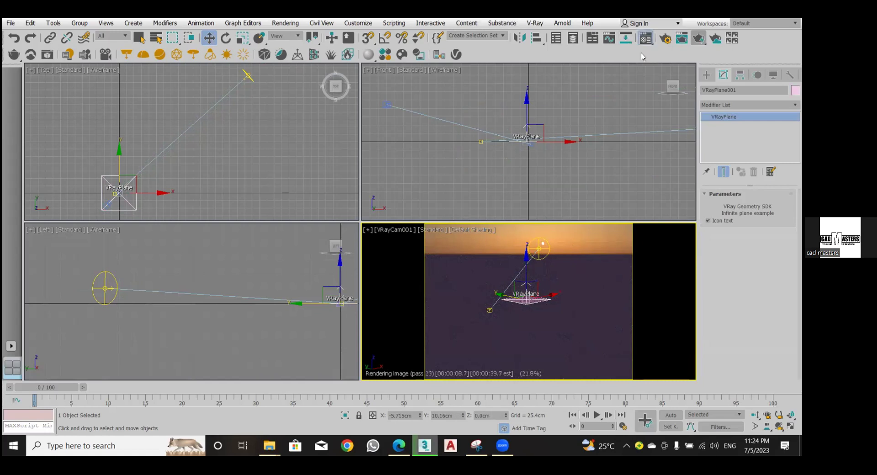
key(m)
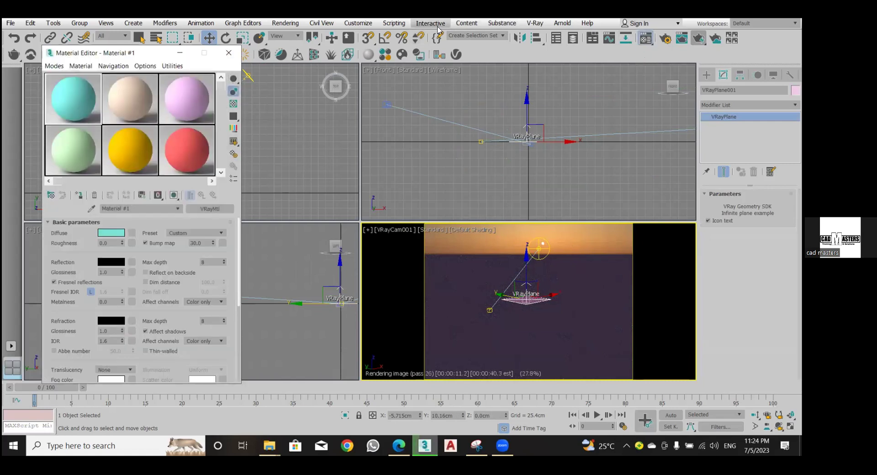
Check the installed viewport display driver in the preference settings, leaving the dialog without changes.
click(358, 24)
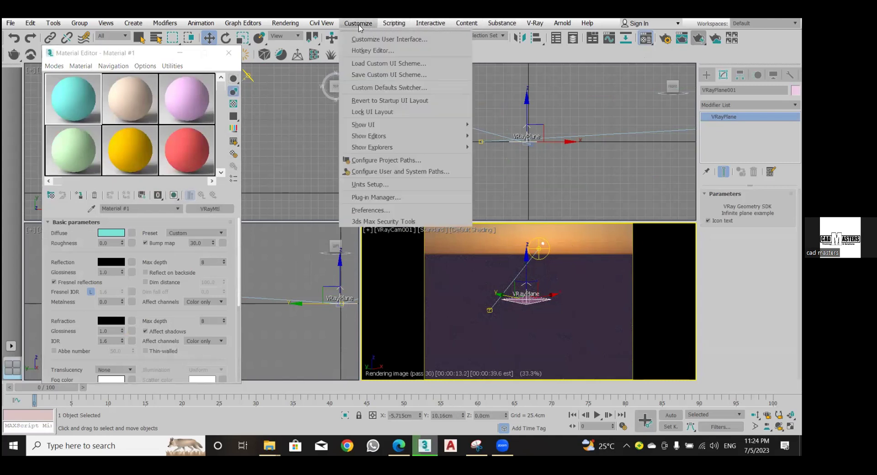
click(370, 210)
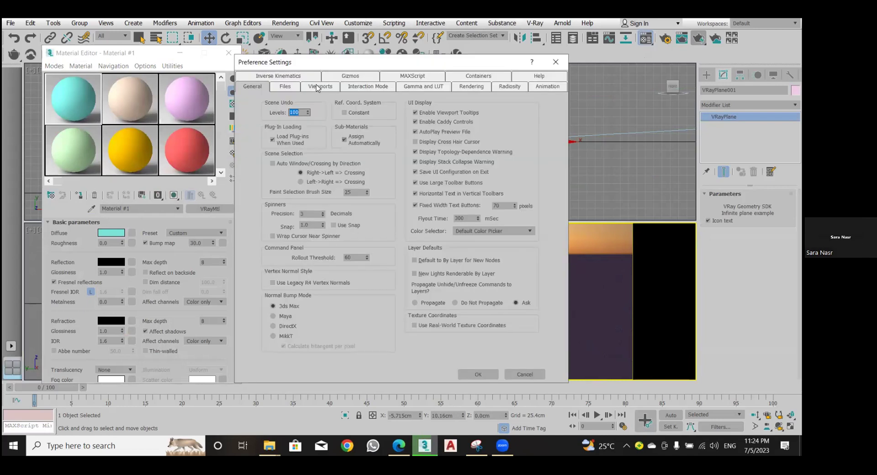
click(318, 87)
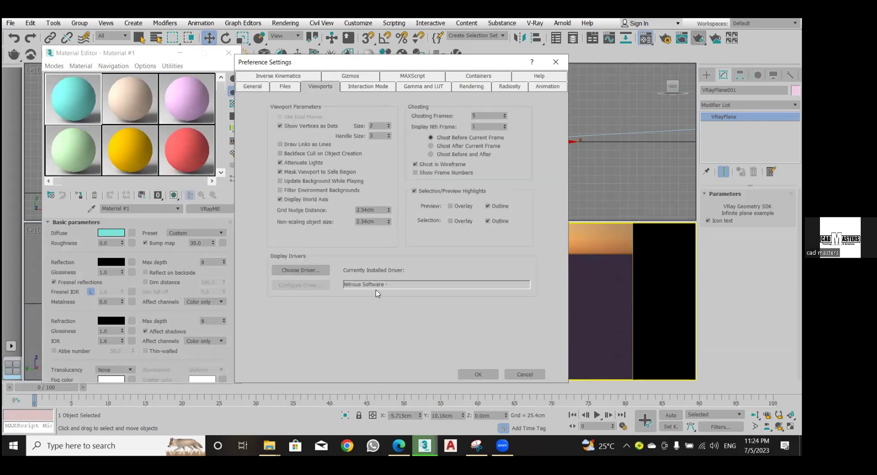
click(307, 270)
click(520, 374)
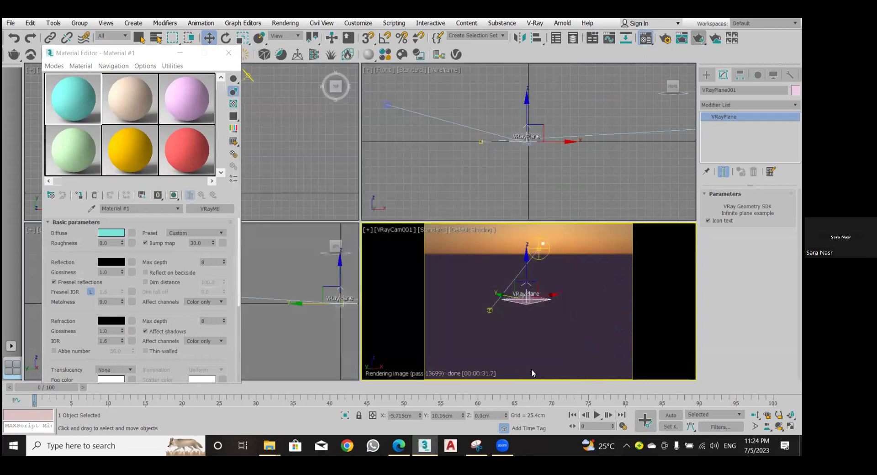
Select the red Material #9 sample slot and open the material type browser for it.
click(109, 149)
click(193, 162)
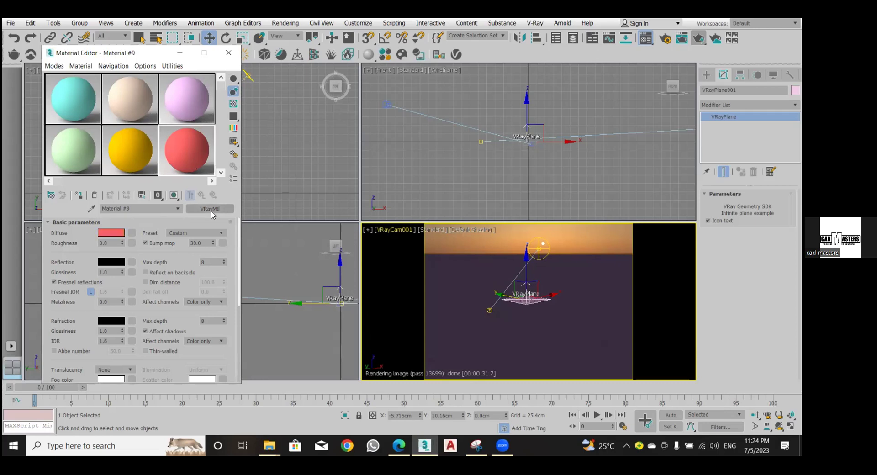
click(210, 209)
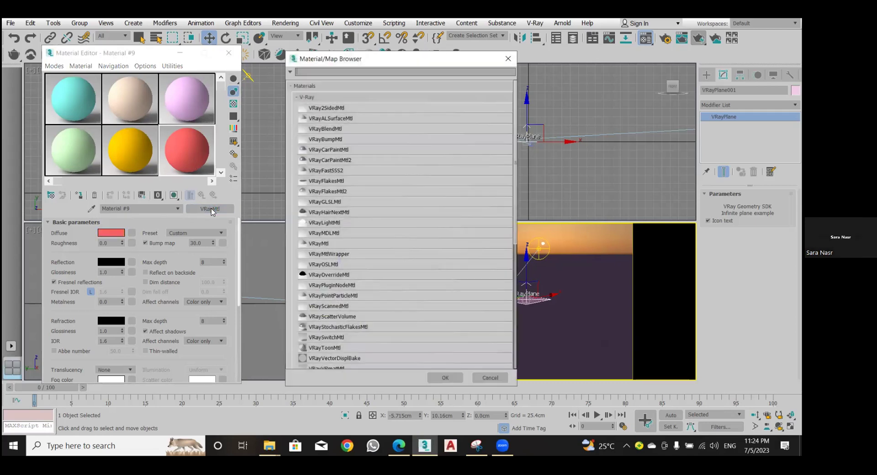
click(290, 72)
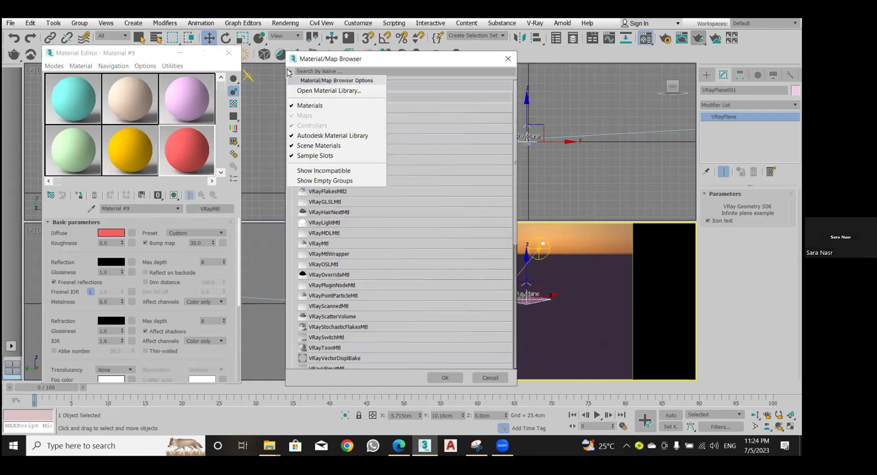
click(306, 92)
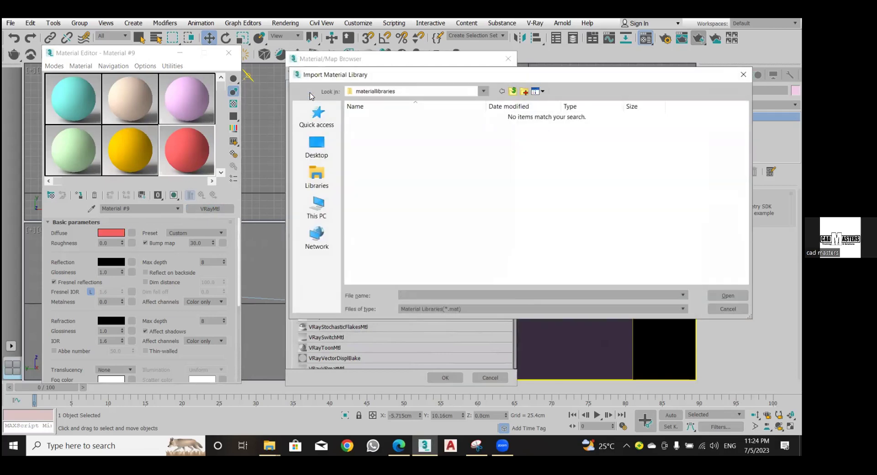
click(315, 150)
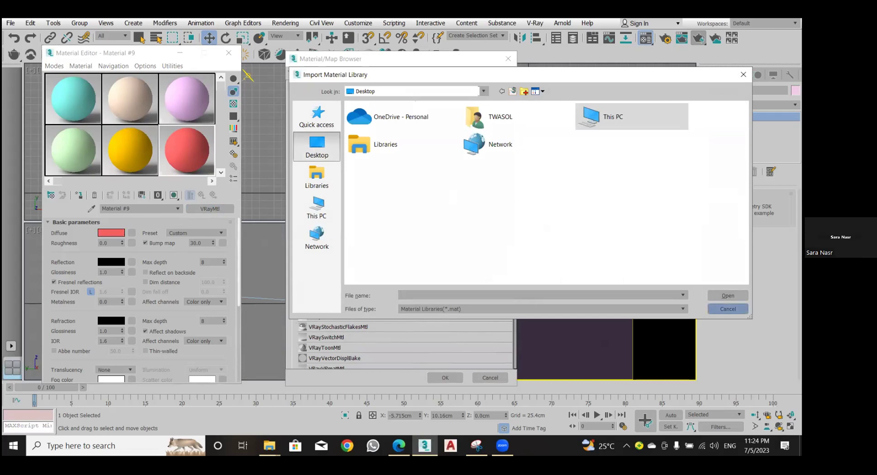
click(728, 309)
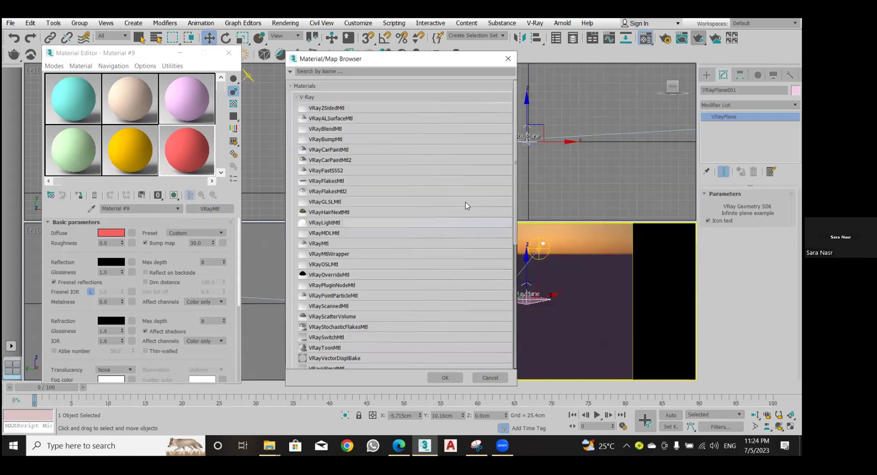
Load the material library file "water" from the life\max folder on drive E: into the Material/Map Browser.
click(307, 98)
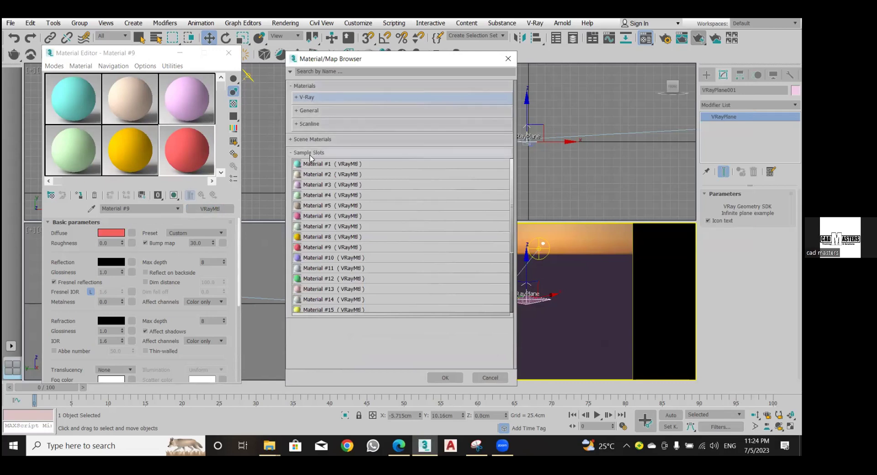
click(290, 72)
click(304, 90)
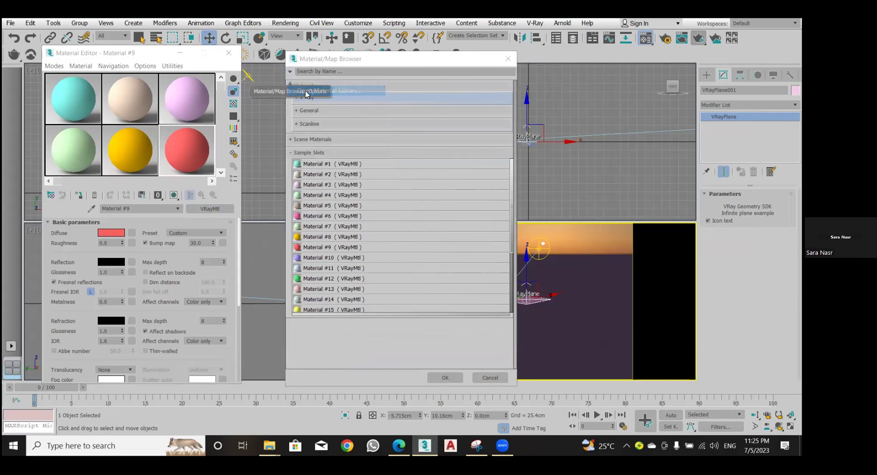
click(321, 156)
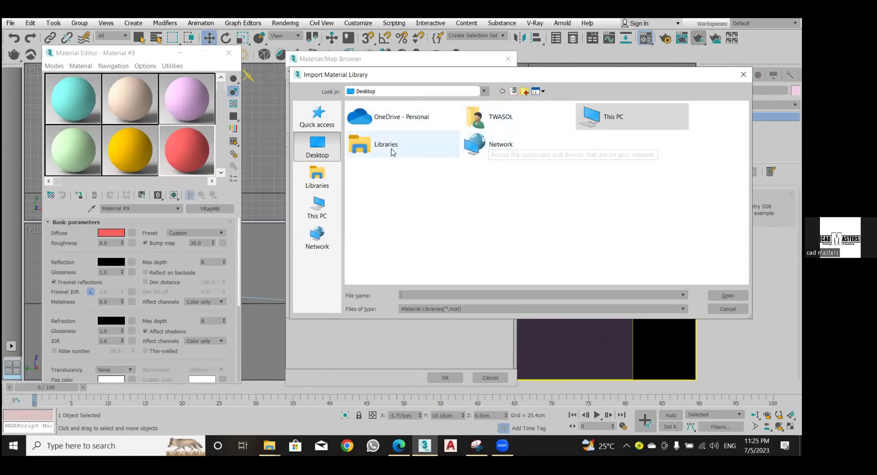
double_click(625, 122)
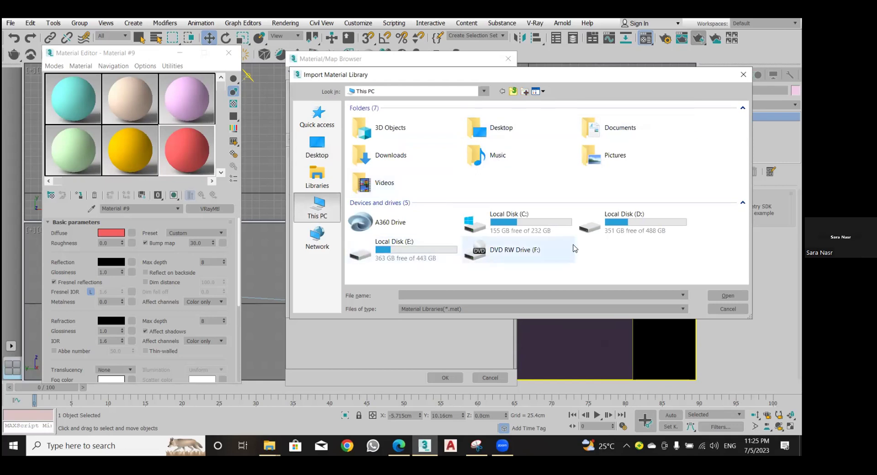
click(417, 255)
double_click(417, 255)
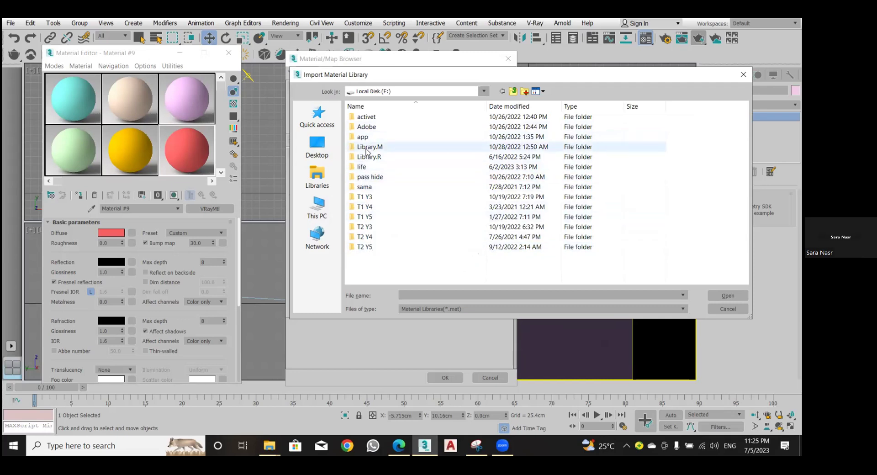
double_click(361, 167)
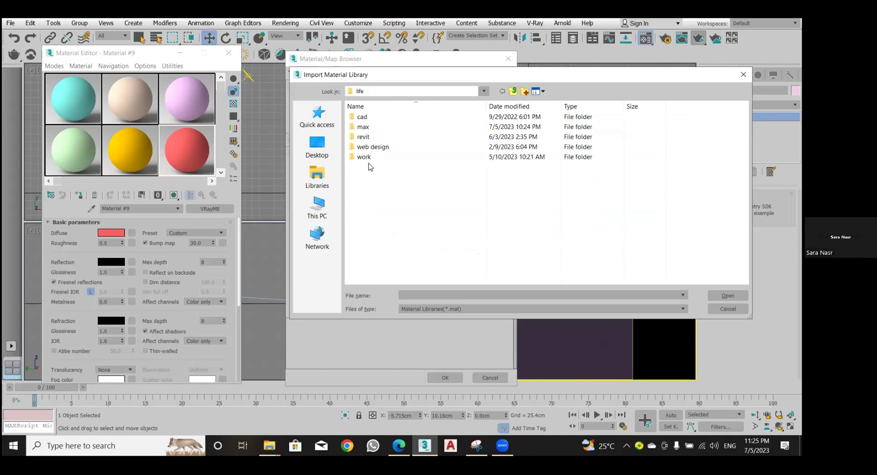
double_click(364, 127)
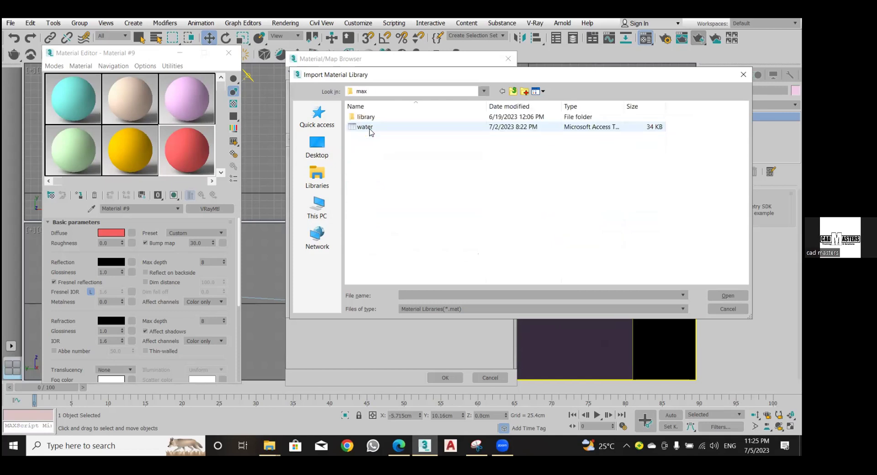
double_click(369, 127)
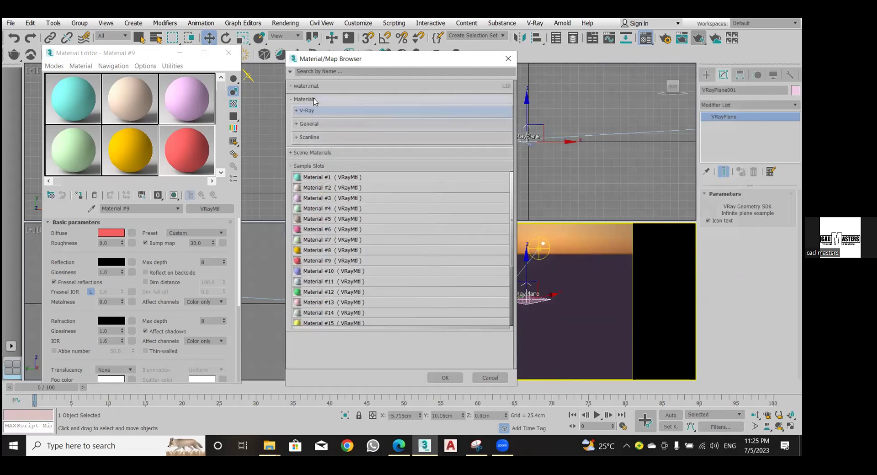
Put the WATER material from water.mat into the selected slot, assign it to the VRayPlane and close the Material Editor.
click(315, 88)
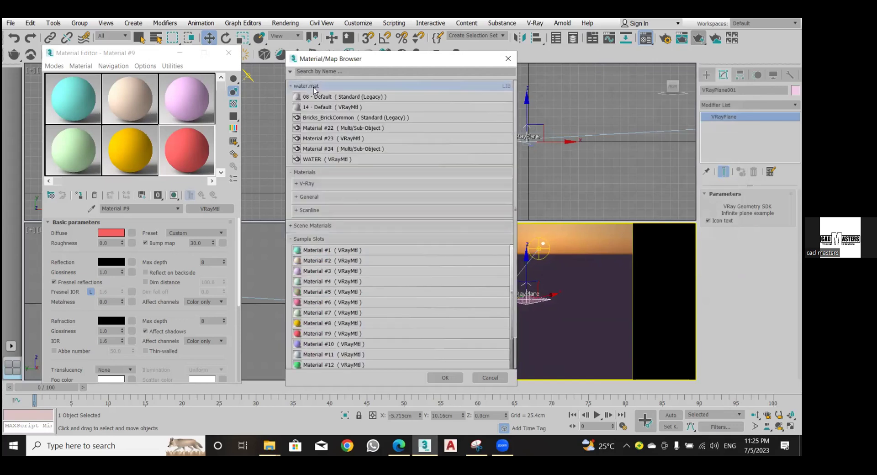
double_click(332, 160)
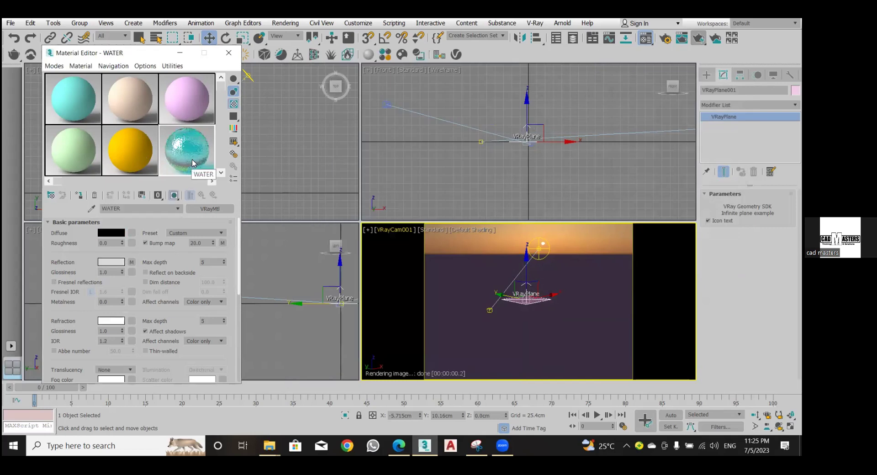
click(518, 299)
click(80, 196)
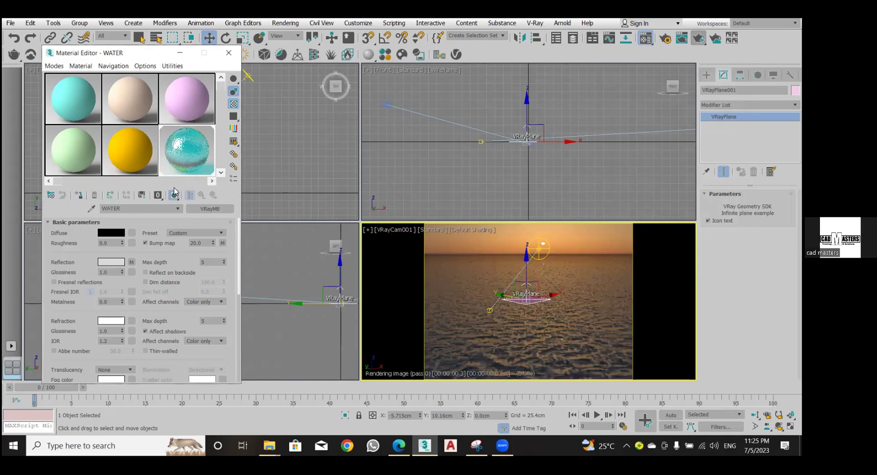
click(228, 53)
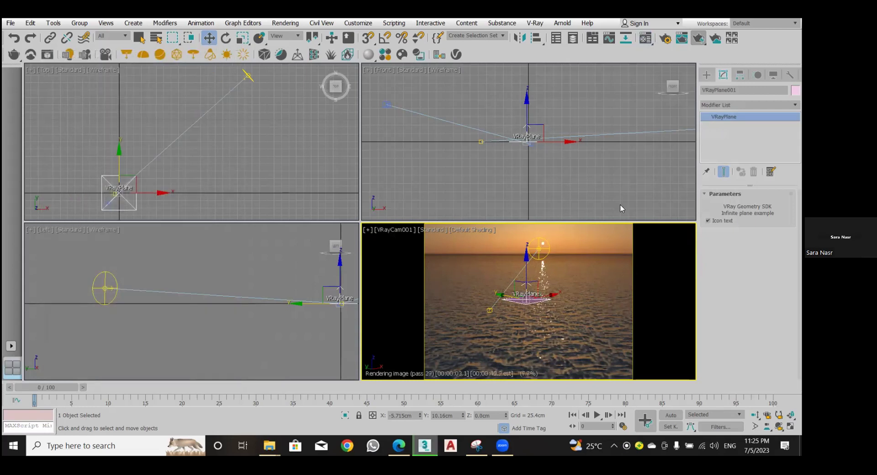
Raise the VRaySun's size multiplier to about 3.63 and turn on its clouds.
click(246, 74)
click(246, 74)
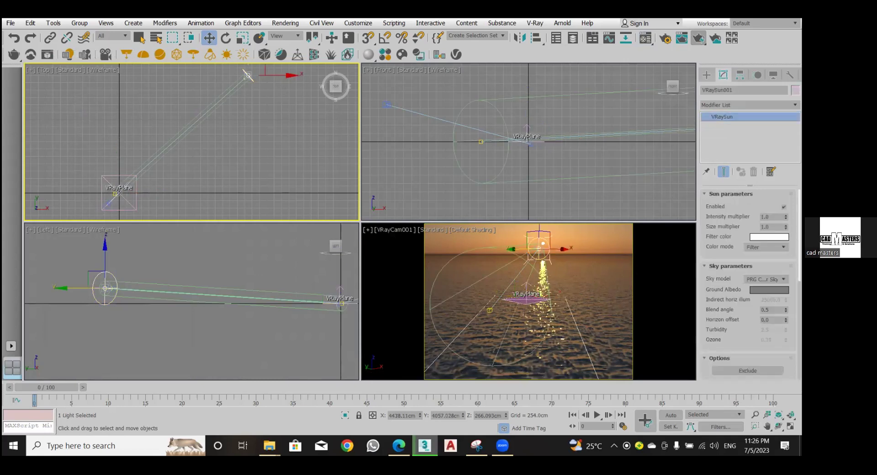
drag(786, 227, 786, 209)
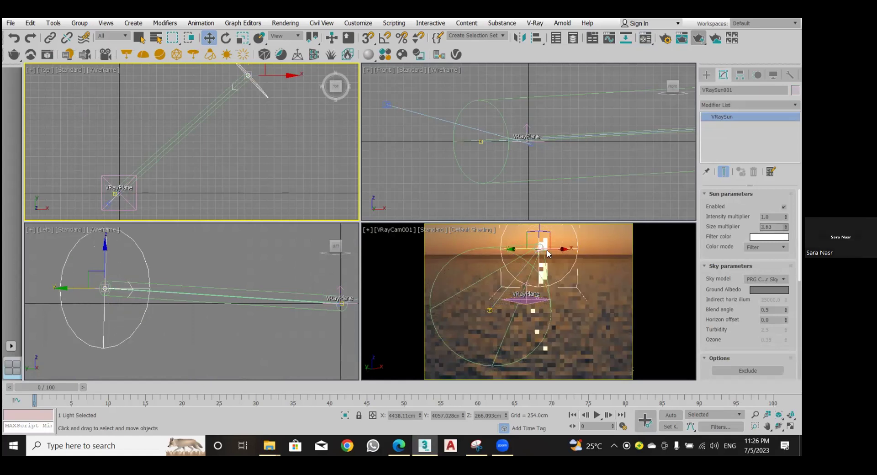
scroll(714, 299, down, 5)
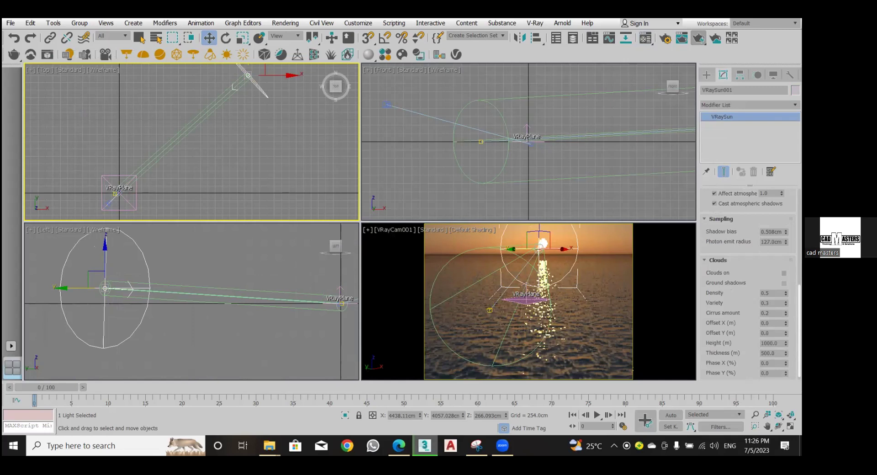
click(784, 272)
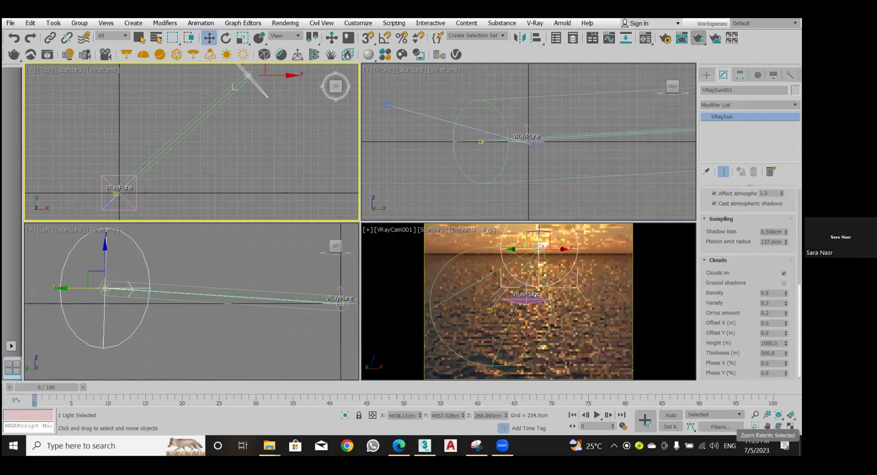
Orbit the VRayCam001 camera so it looks down more steeply onto the water, with the sun's reflection near the middle.
click(779, 426)
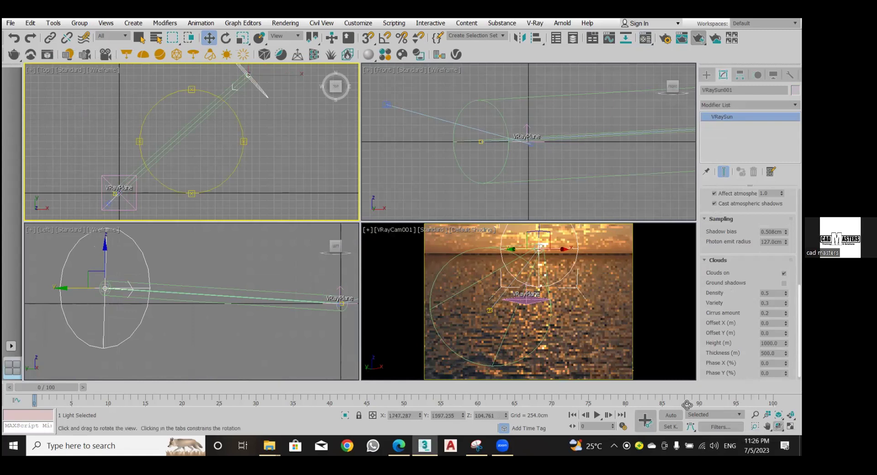
click(649, 371)
drag(649, 370, 251, 90)
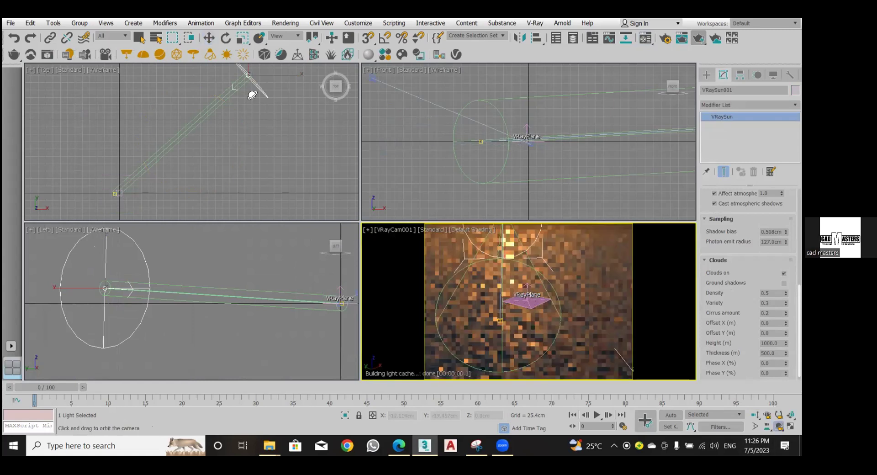
click(14, 25)
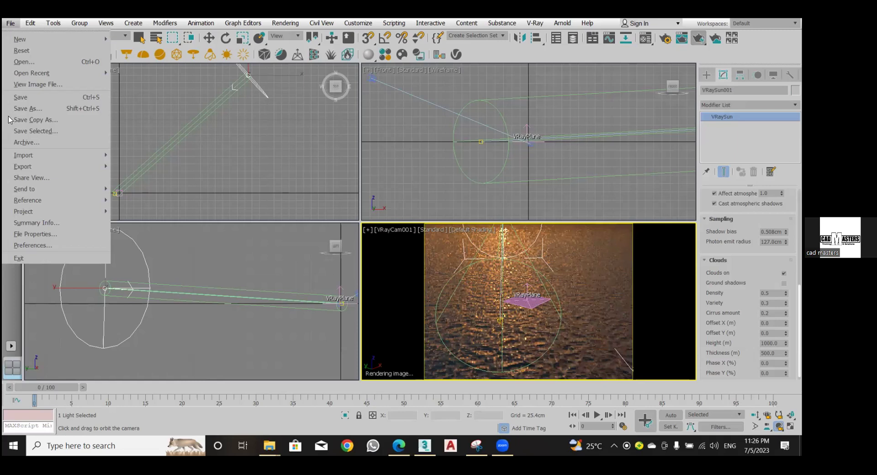
click(11, 23)
click(10, 24)
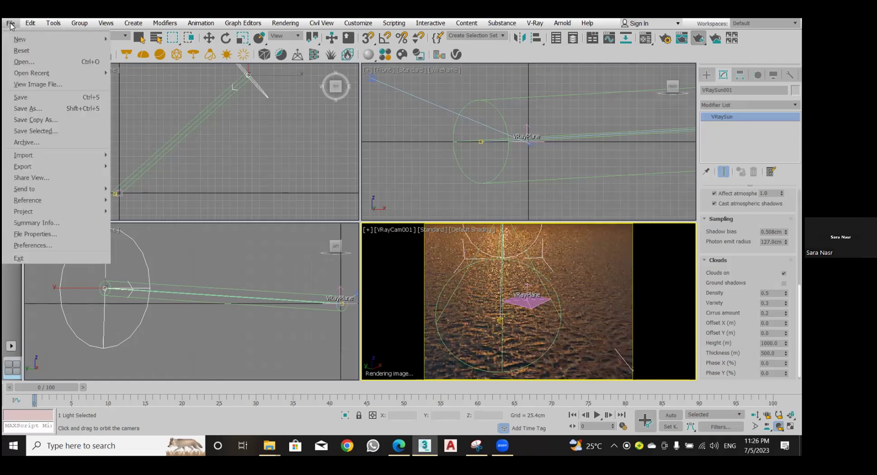
click(10, 25)
click(11, 23)
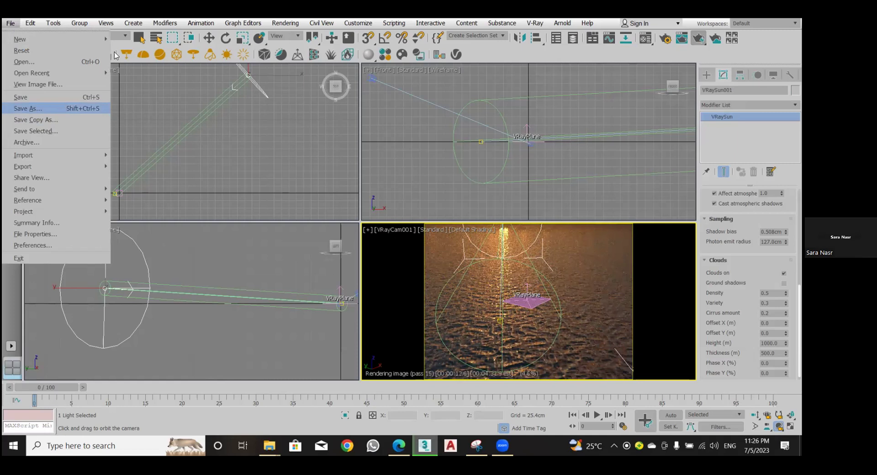
click(135, 103)
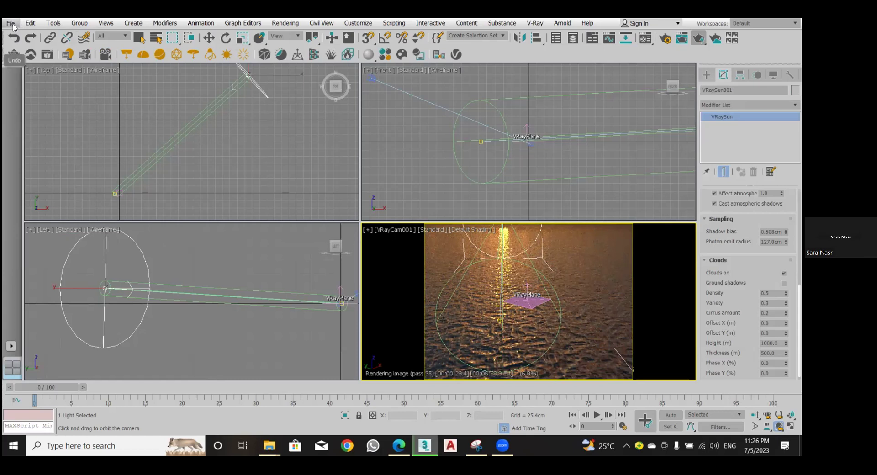
Start opening another scene file and discard the unsaved changes to the sea scene.
click(10, 23)
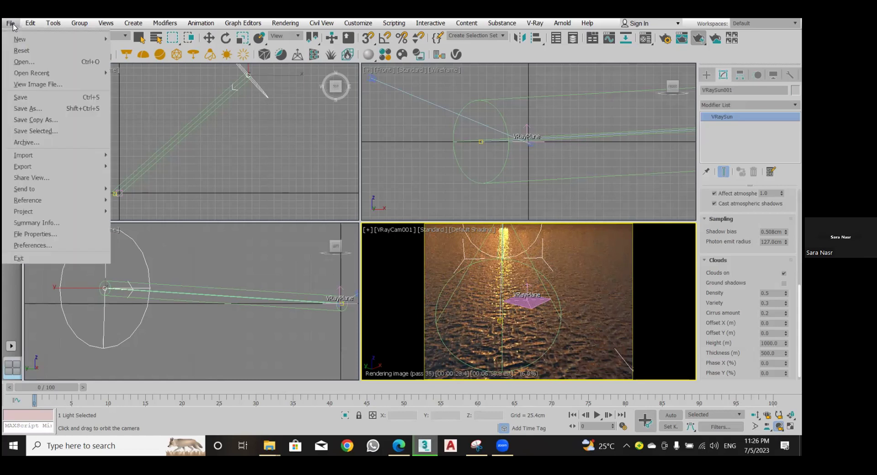
click(31, 64)
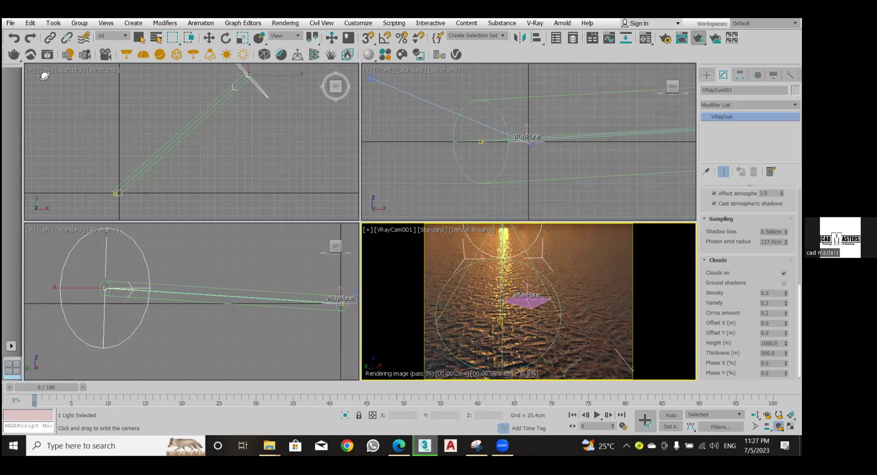
click(11, 23)
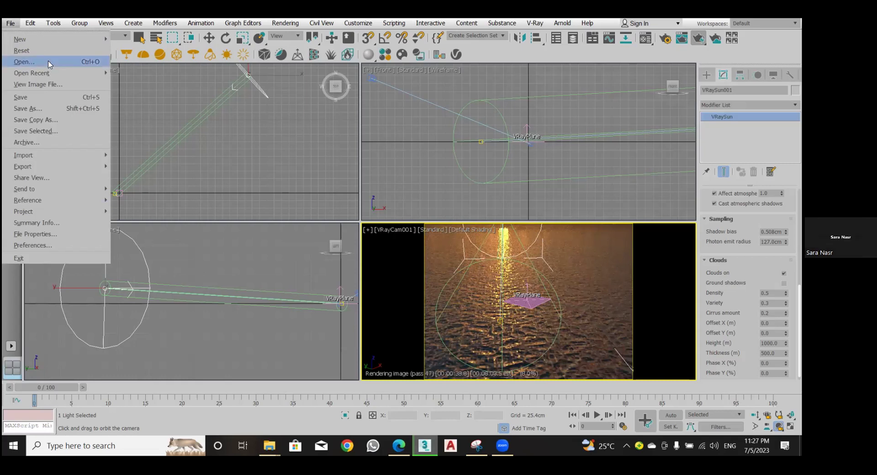
click(71, 64)
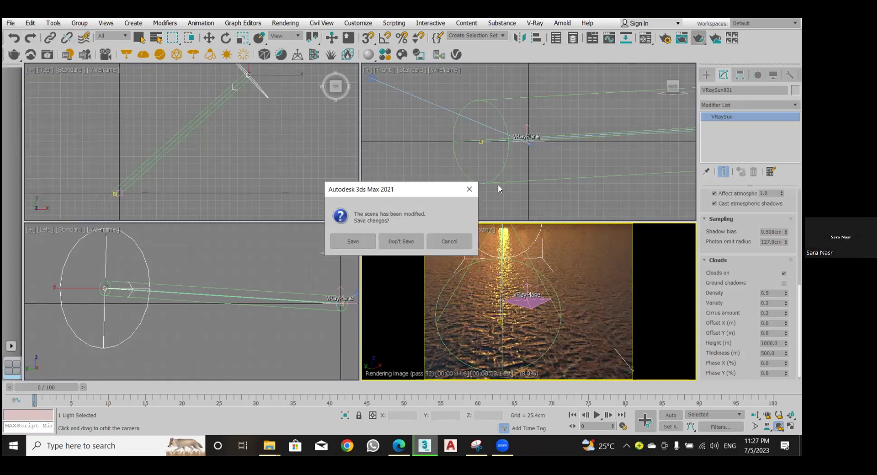
click(401, 240)
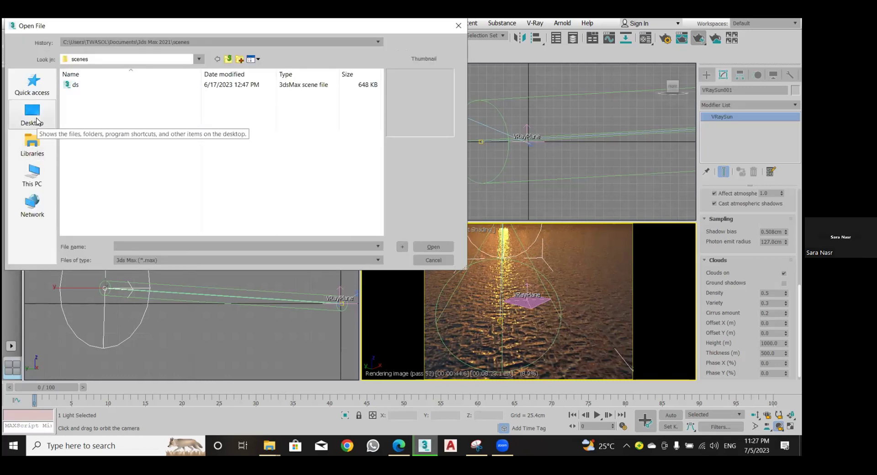
Open the scene "shot 3" from the life\max folder on drive E, adopting the file's unit scale, and dismiss the Scene Converter.
click(38, 121)
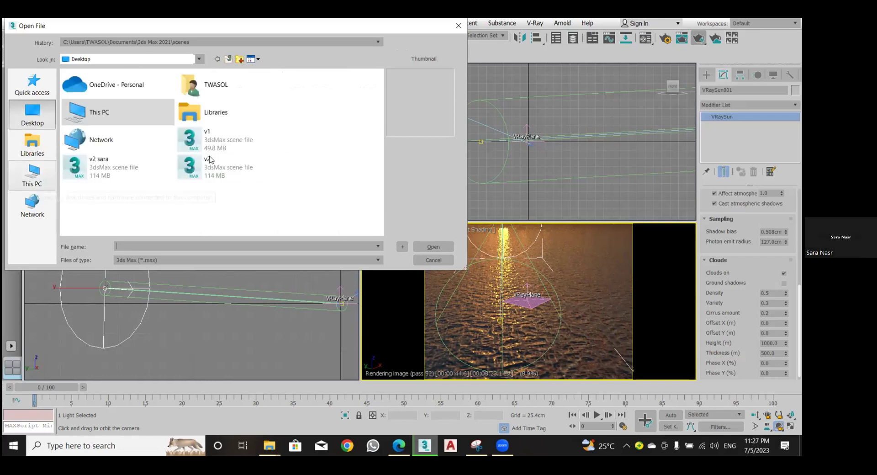
click(47, 184)
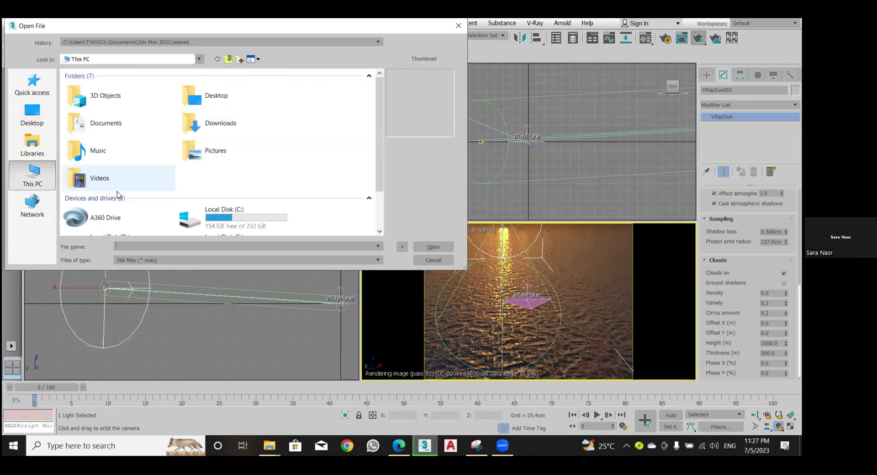
scroll(117, 194, down, 1)
click(201, 192)
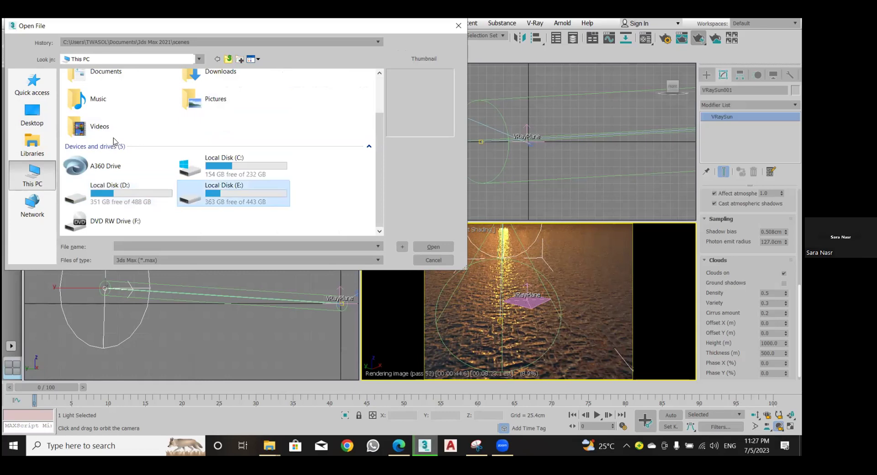
double_click(113, 141)
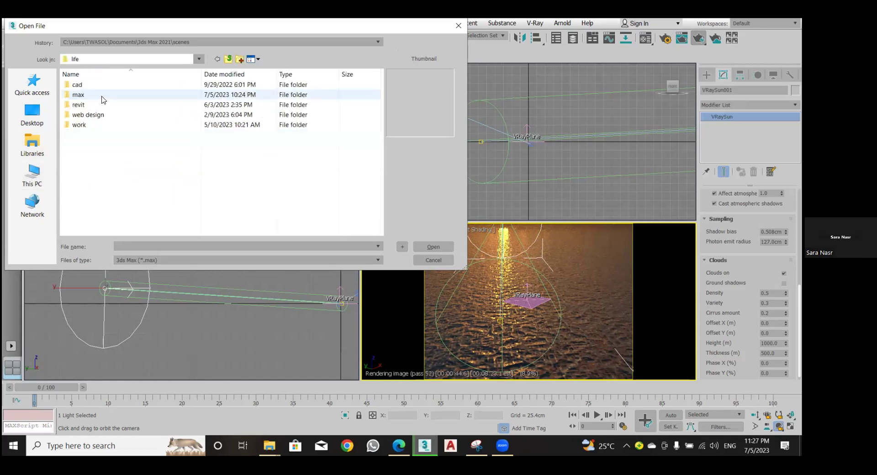
double_click(101, 96)
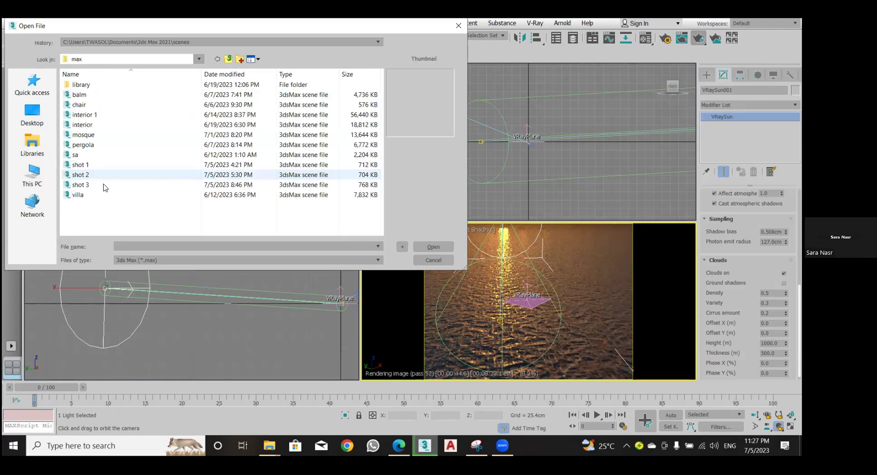
double_click(80, 184)
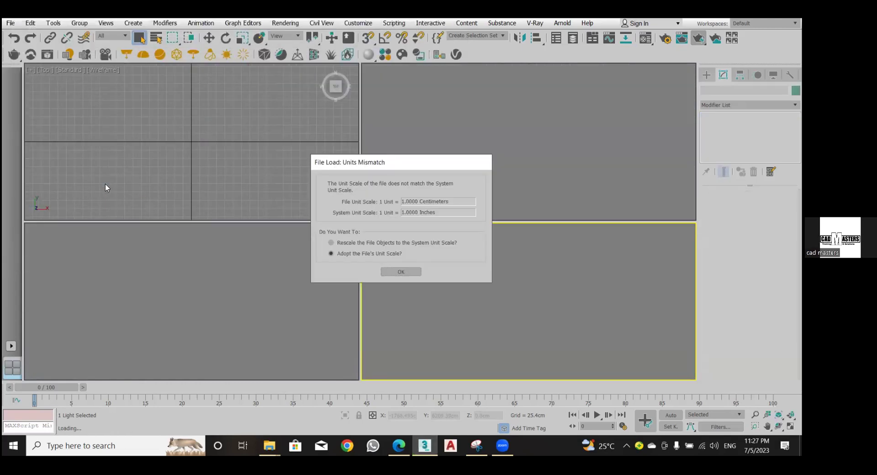
click(401, 272)
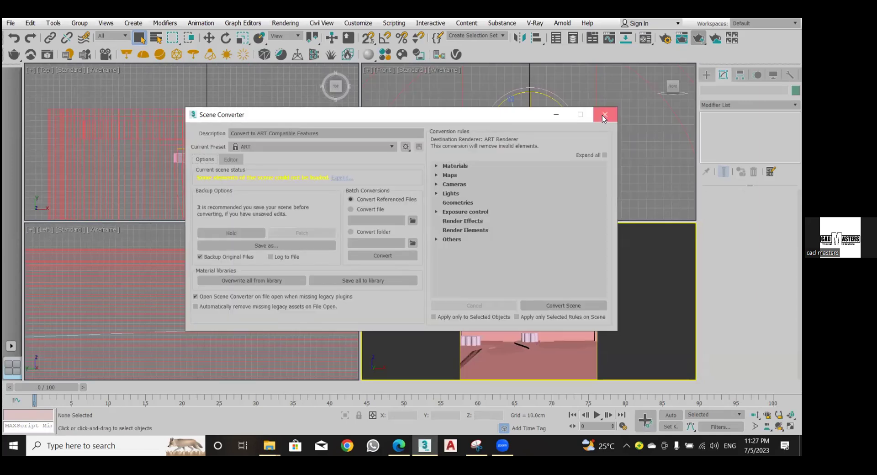
click(604, 115)
Select the arched tunnel object and test-render the VRayCam001 view, then close the frame buffer and cancel the render.
click(604, 297)
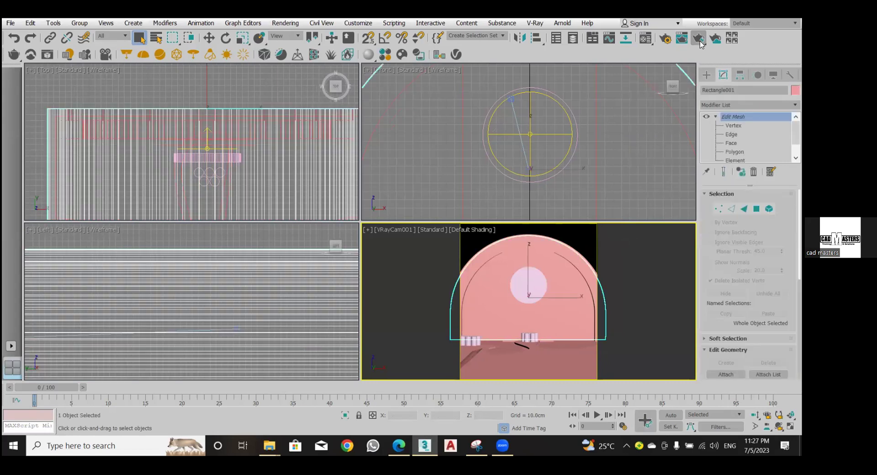
click(699, 40)
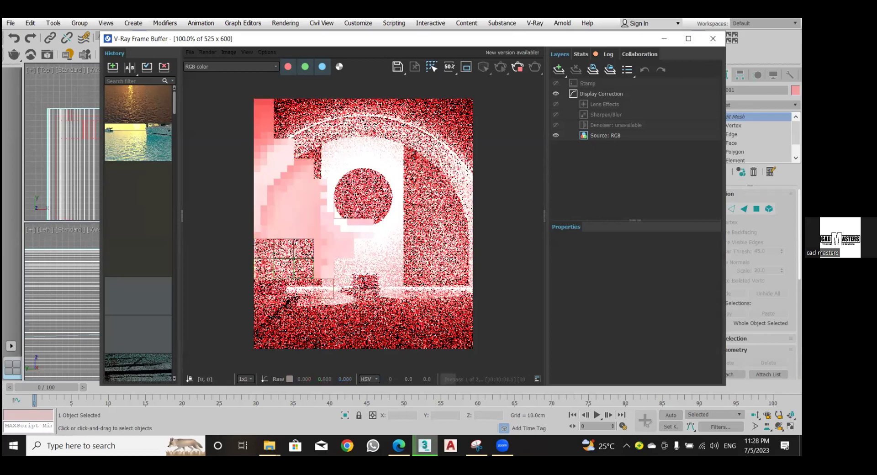
click(708, 42)
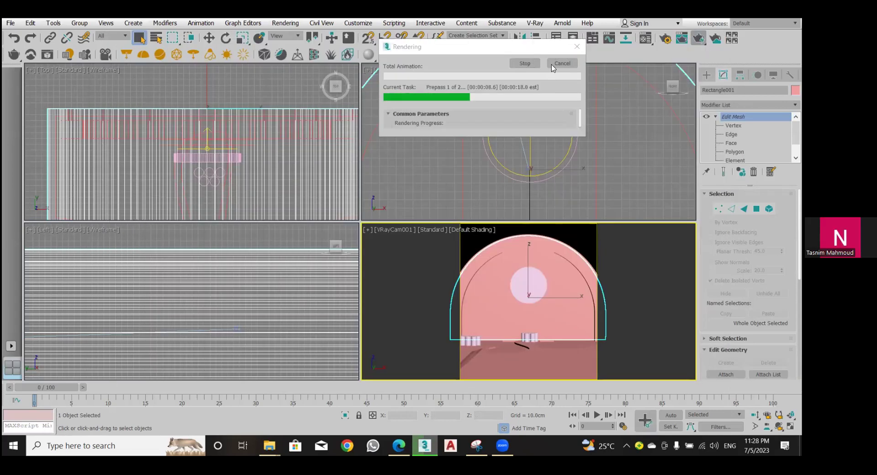
click(577, 46)
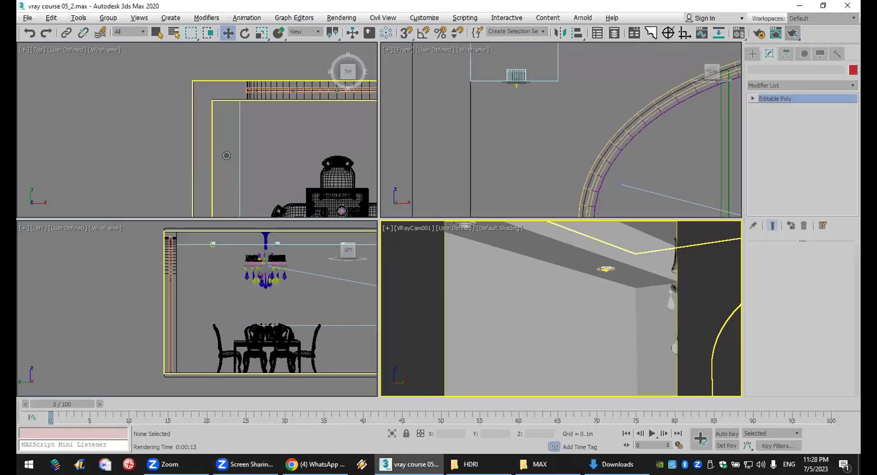
Select the room's wall object in the VRayCam001 view of the vray course 05_2.max scene.
click(721, 329)
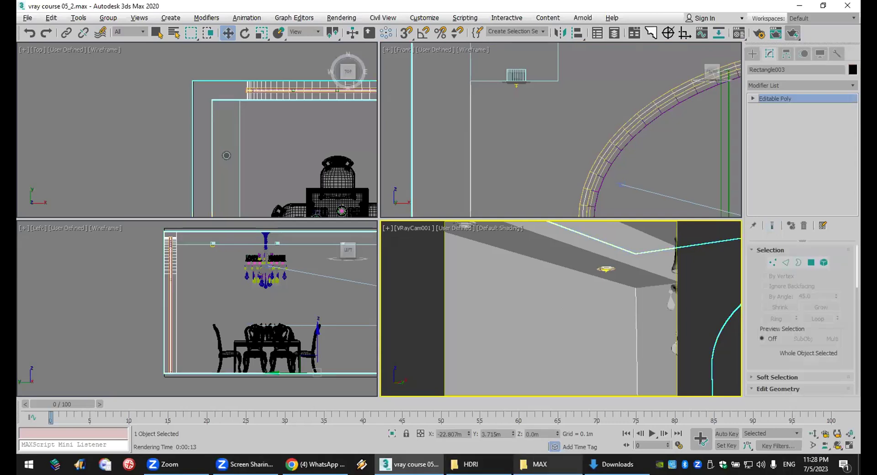